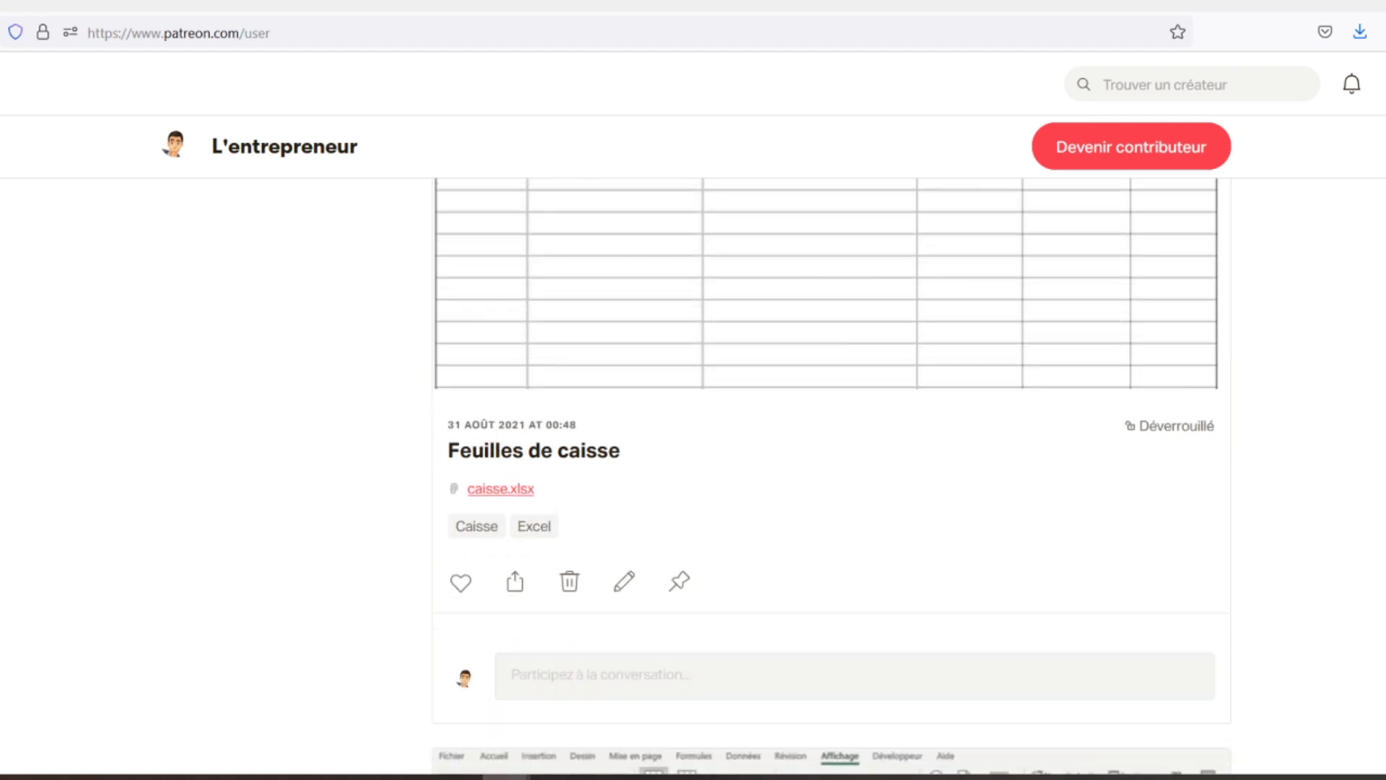
scroll(830, 433, down, 2)
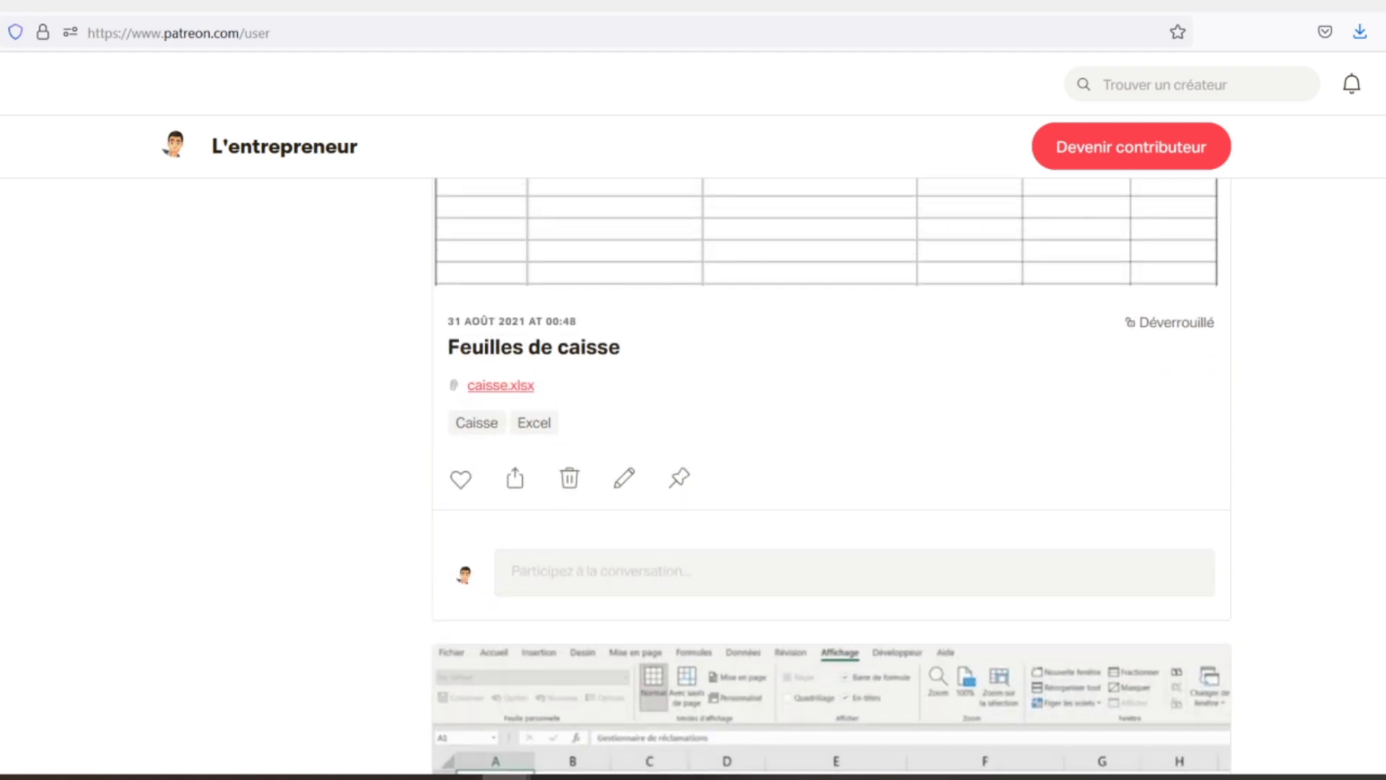
scroll(830, 476, down, 2)
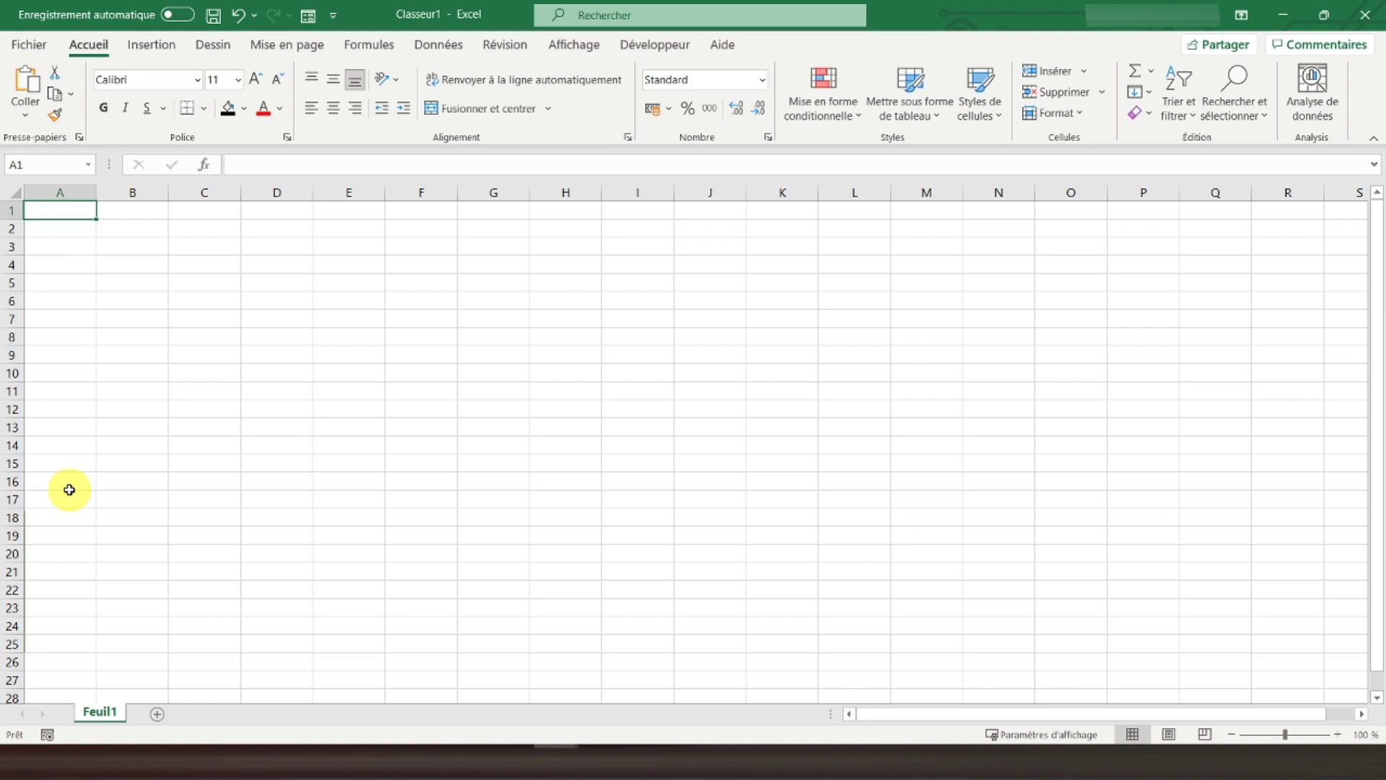
Rename the workbook's first sheet, Feuil1, to "Tableau de bord"
double_click(108, 714)
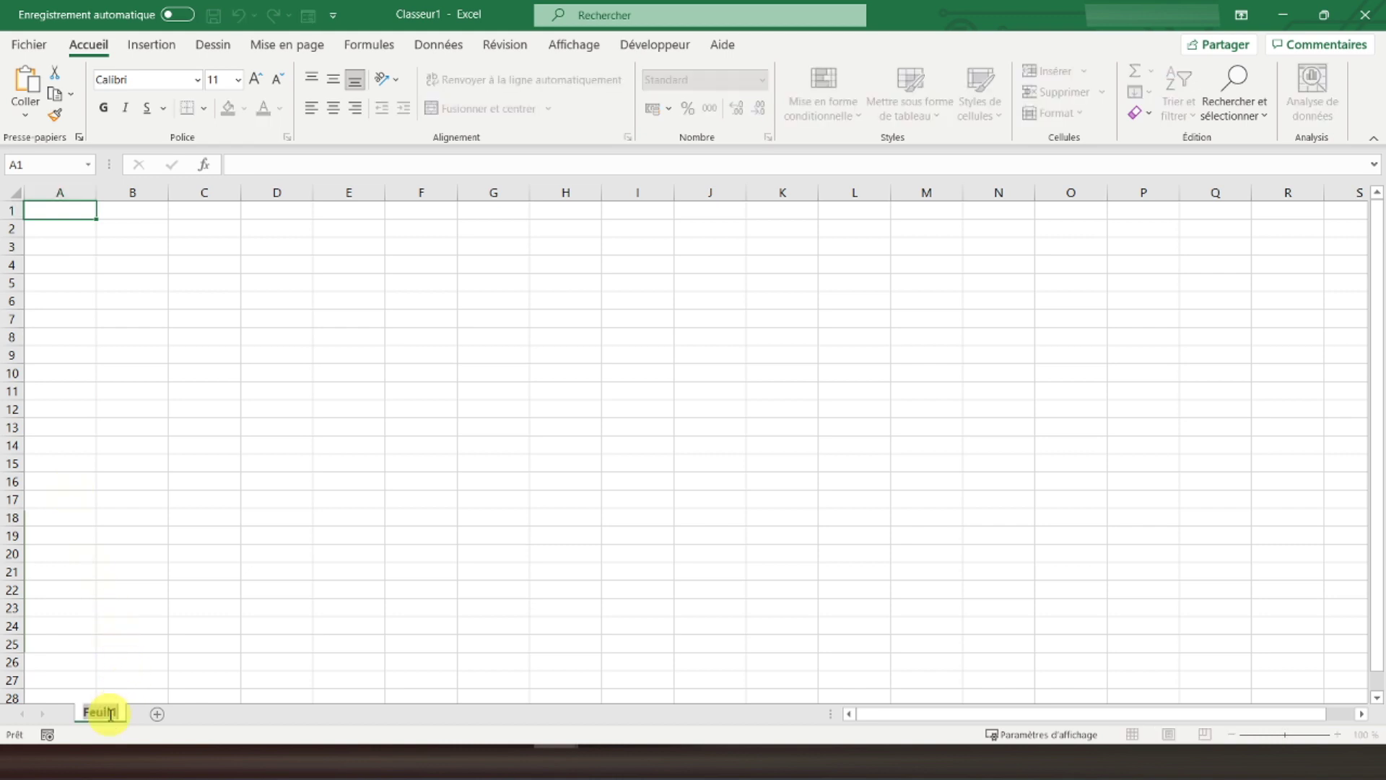
text(Tableau de bord)
key(Return)
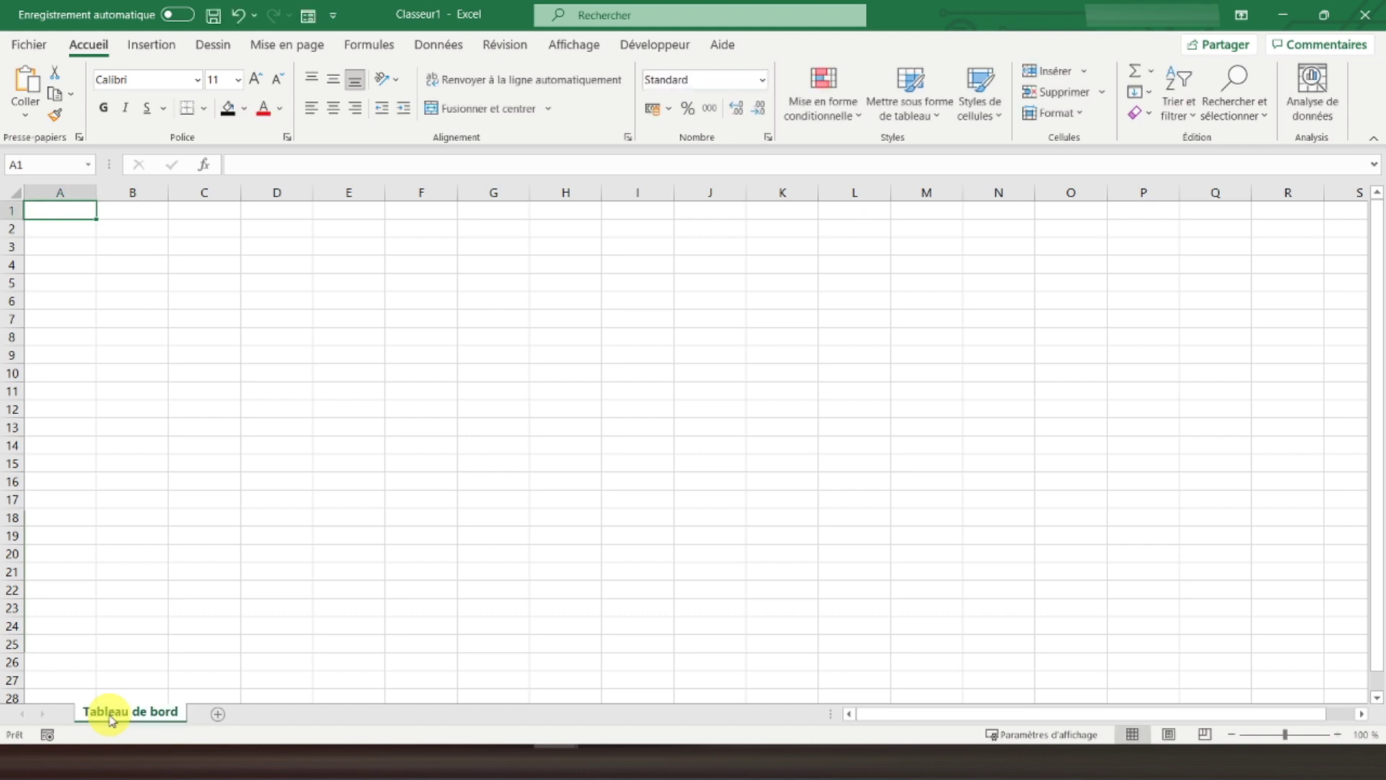
Add a second sheet to the workbook and name it "Journal"
click(224, 717)
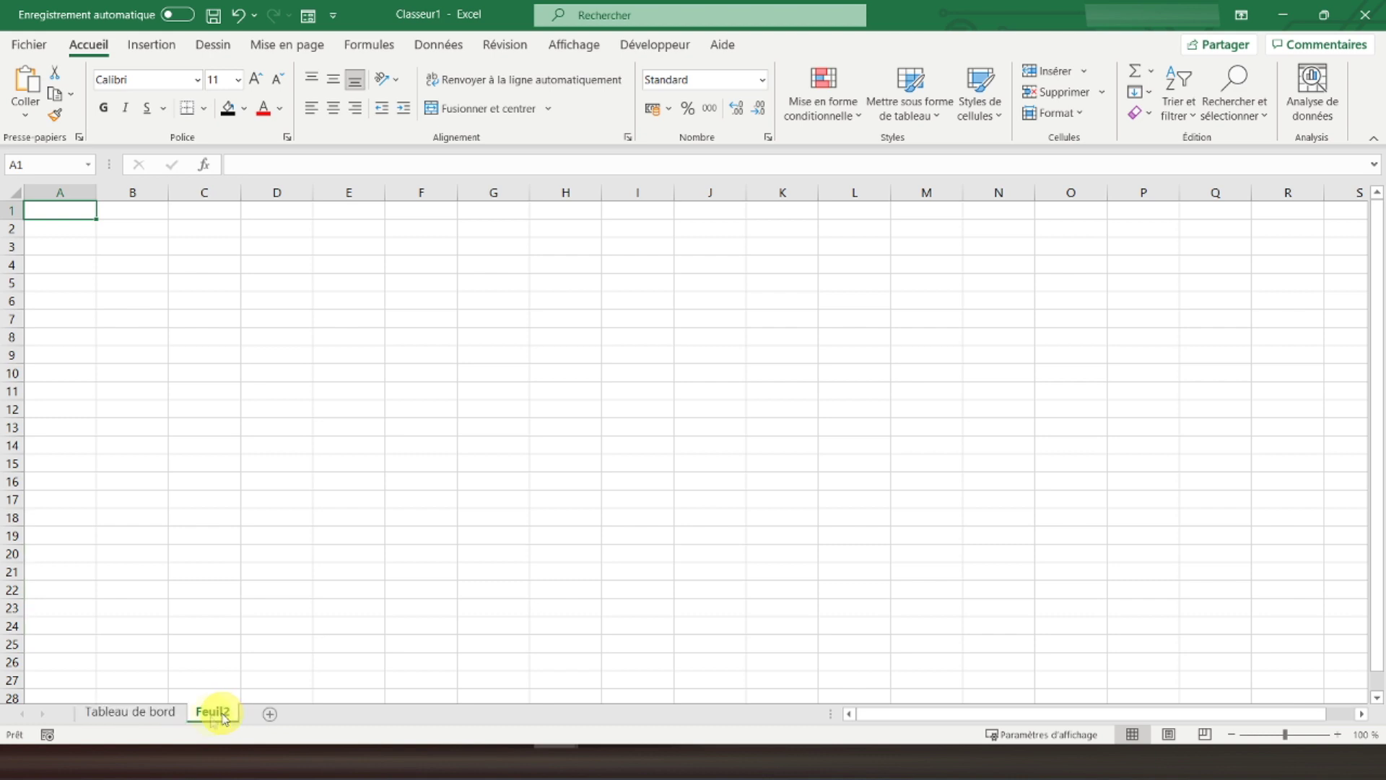
double_click(210, 712)
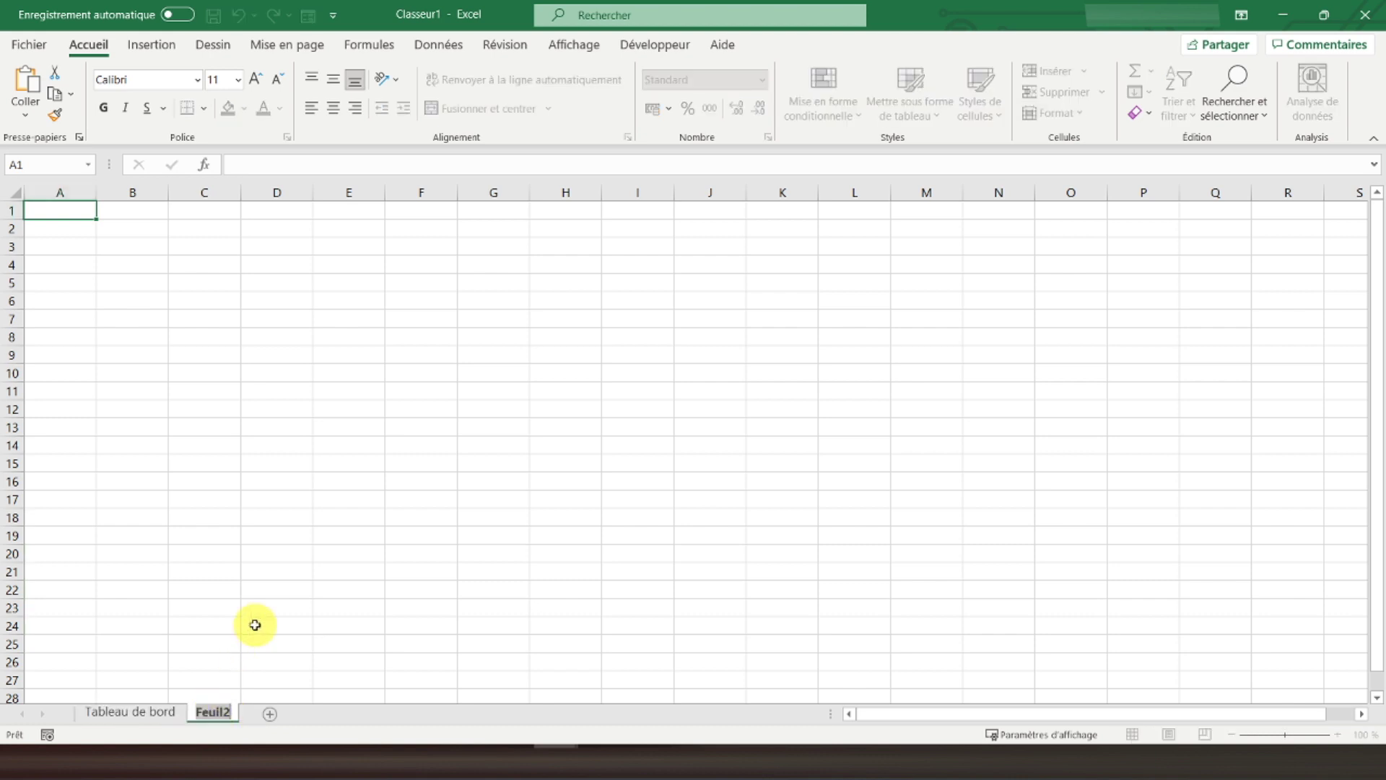
text(Journal)
key(Return)
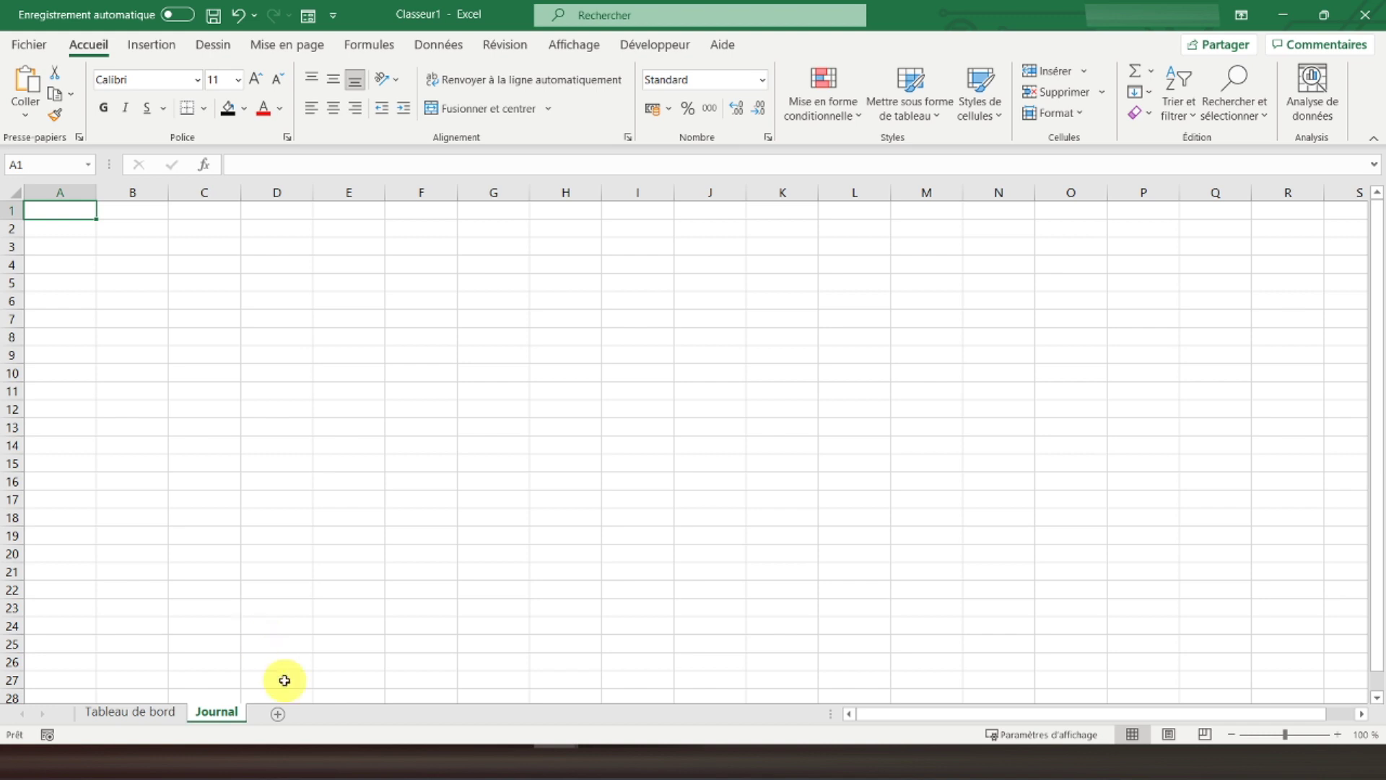
Add a third sheet after Journal and name it "Parametres"
click(277, 713)
double_click(272, 712)
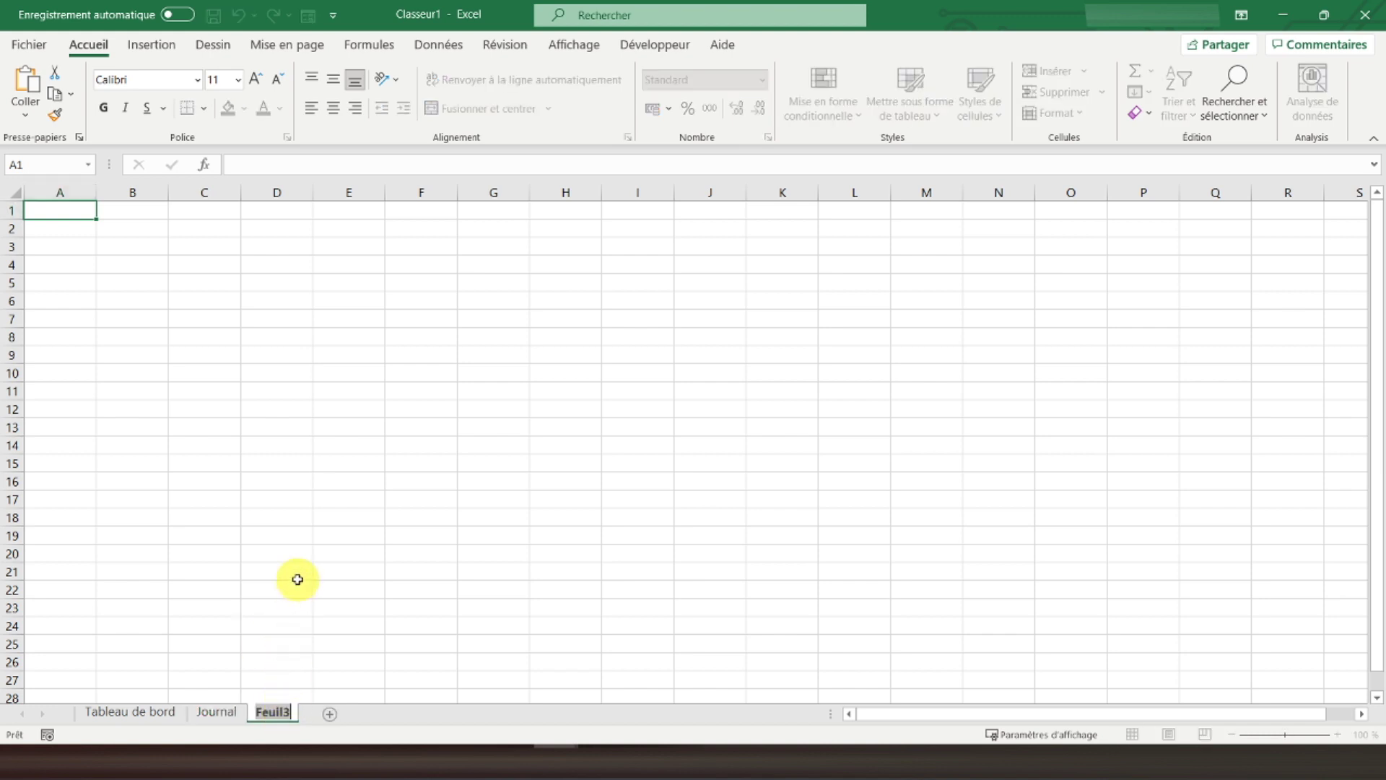
text(Parametres)
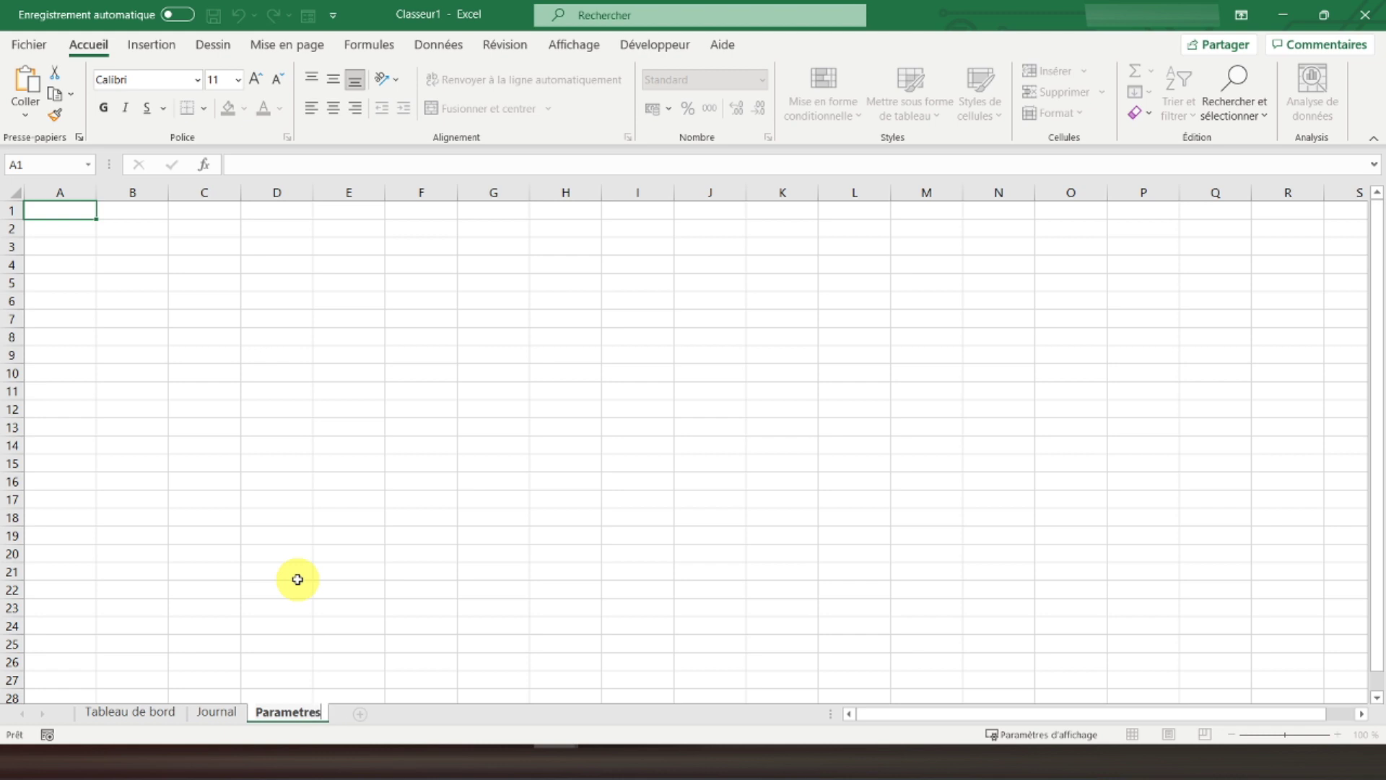
key(Return)
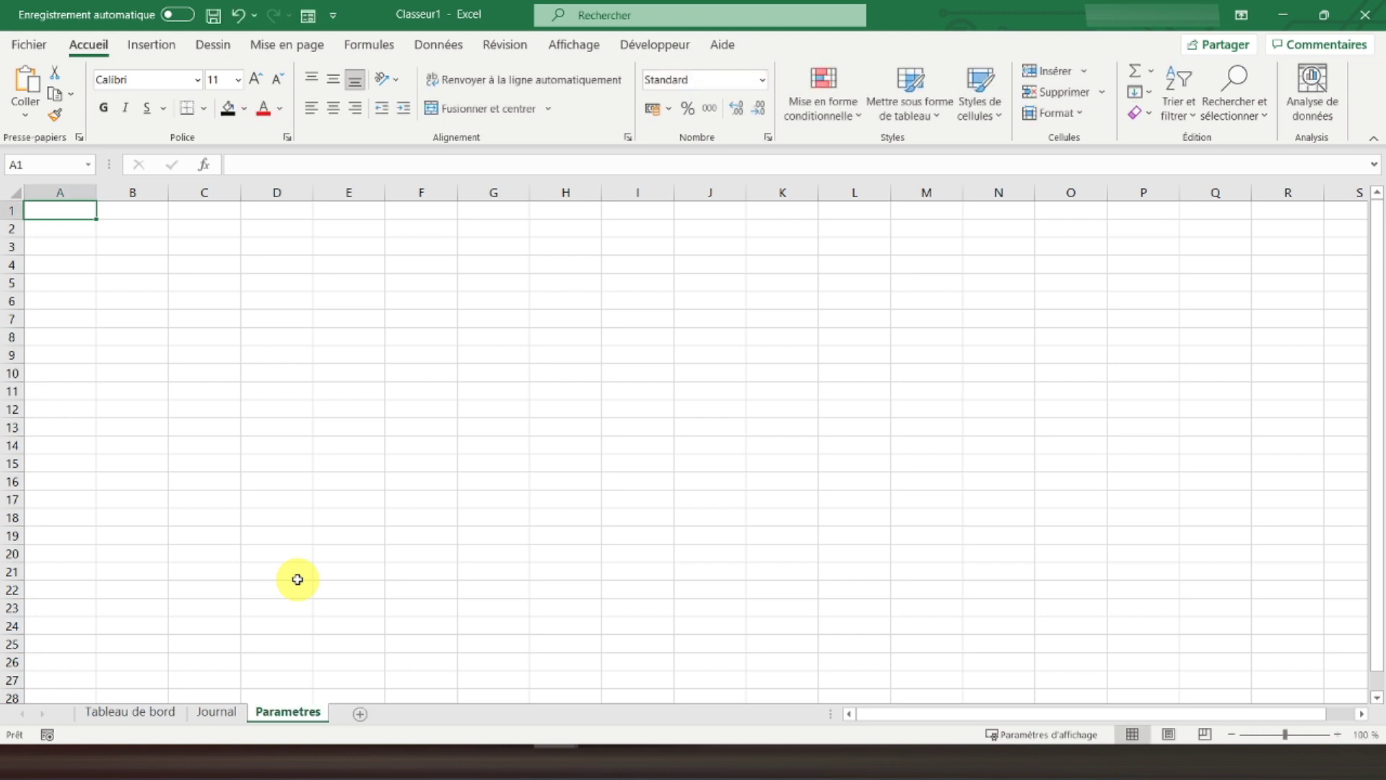
On the Tableau de bord sheet, fill the whole of column A with black
click(117, 716)
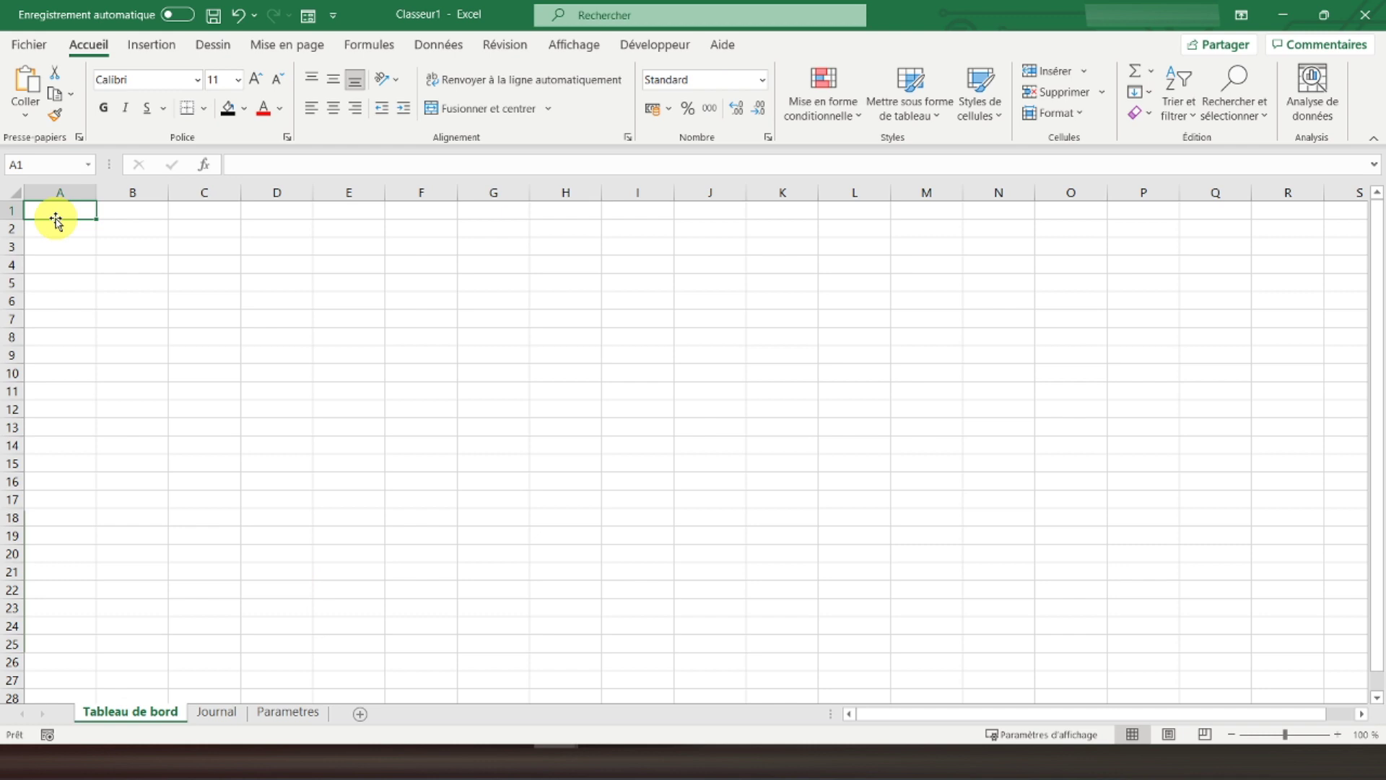
click(61, 192)
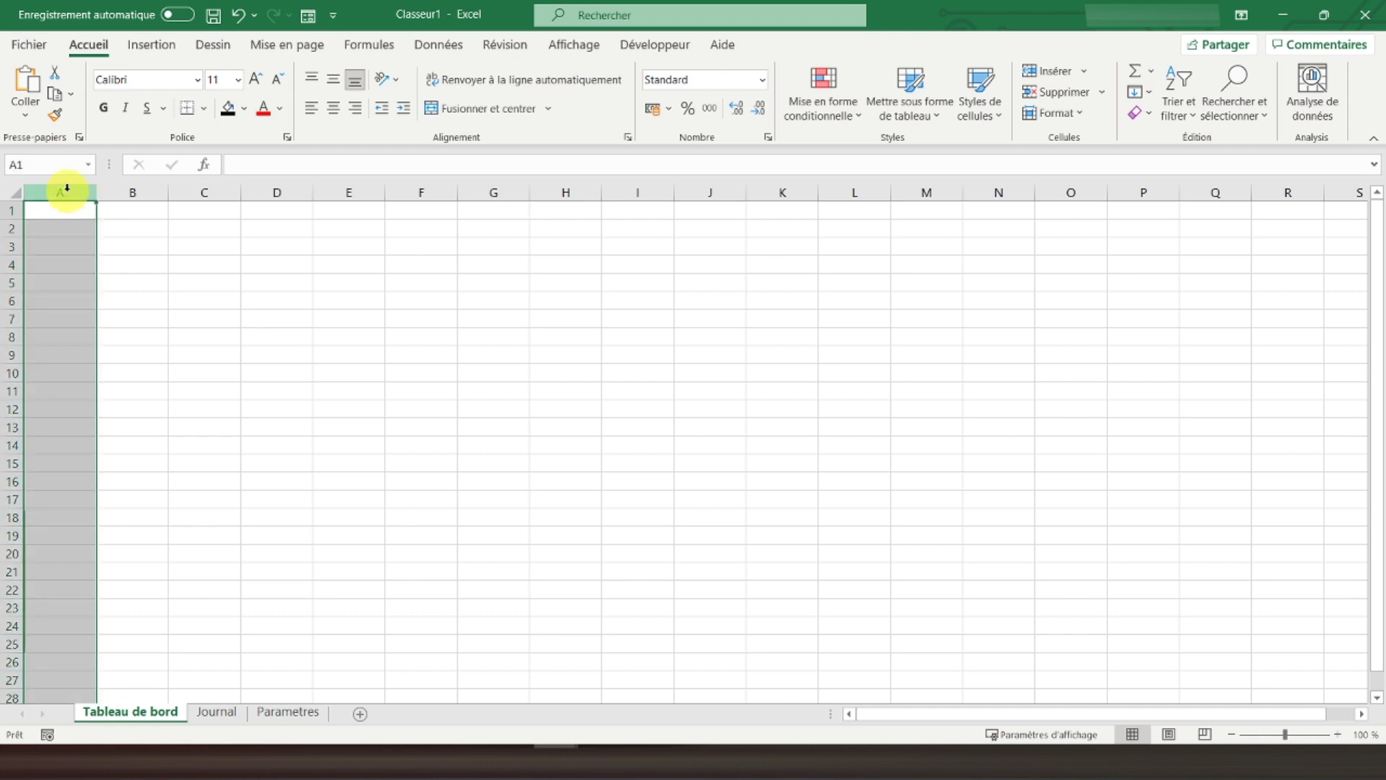
click(228, 109)
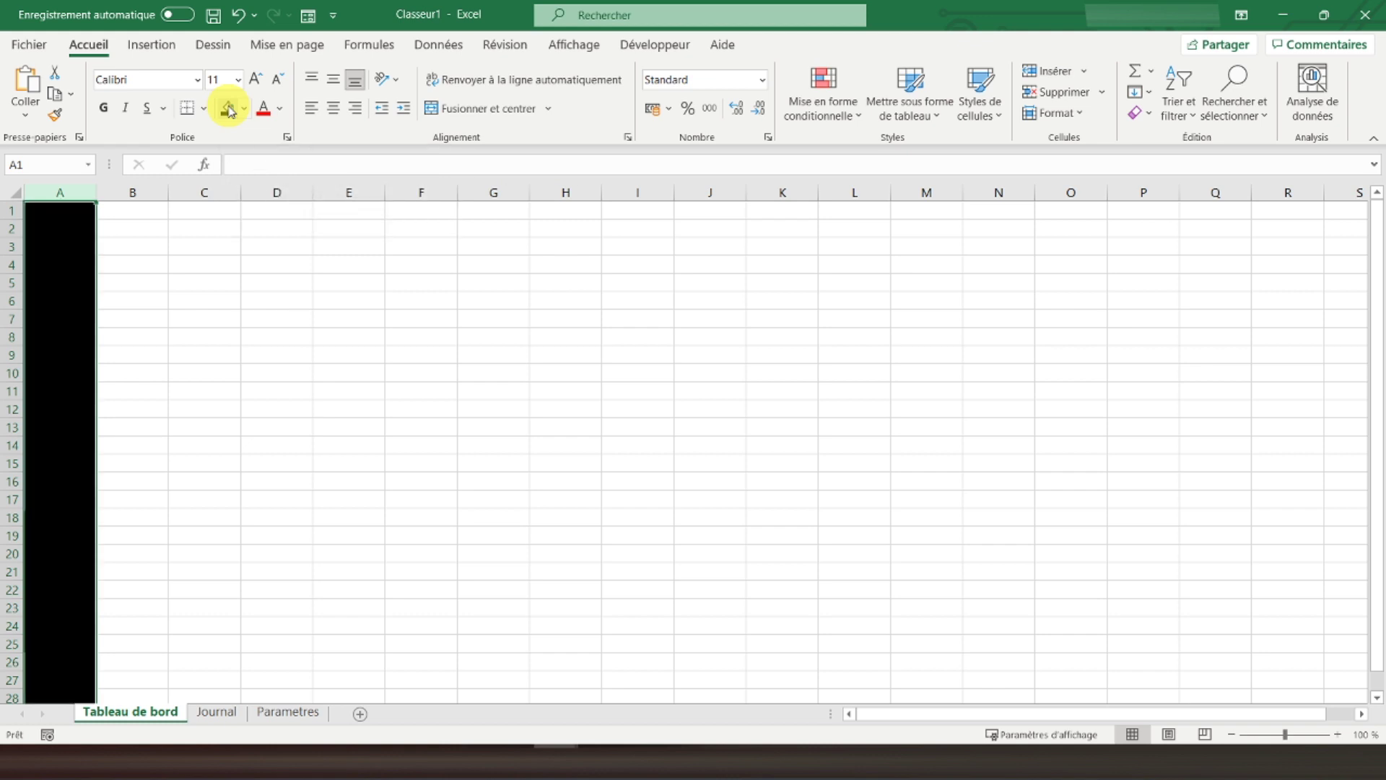
click(73, 217)
Draw a rectangle shape about 4.36 cm wide and 1.01 cm high over columns C and D near row 3, and label it "Tableau de bord"
click(154, 47)
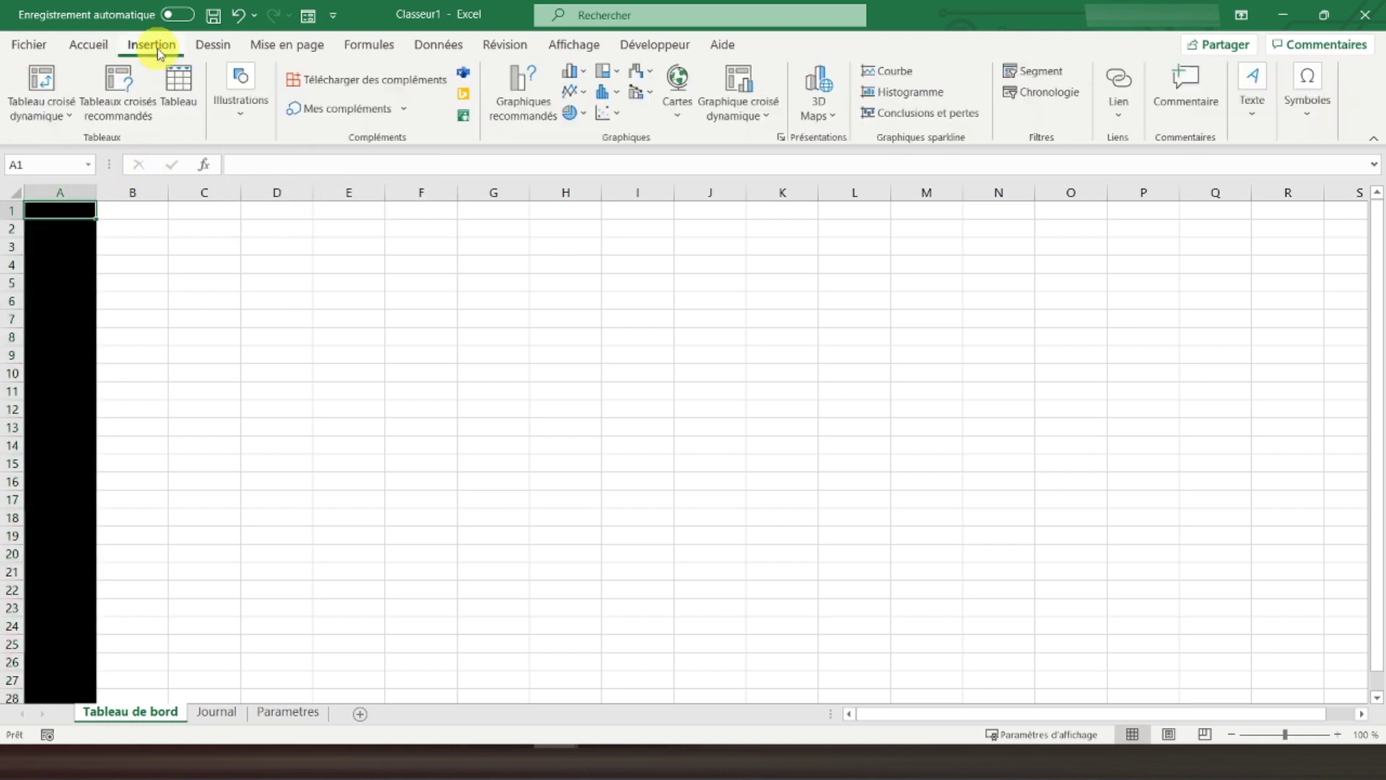
click(244, 108)
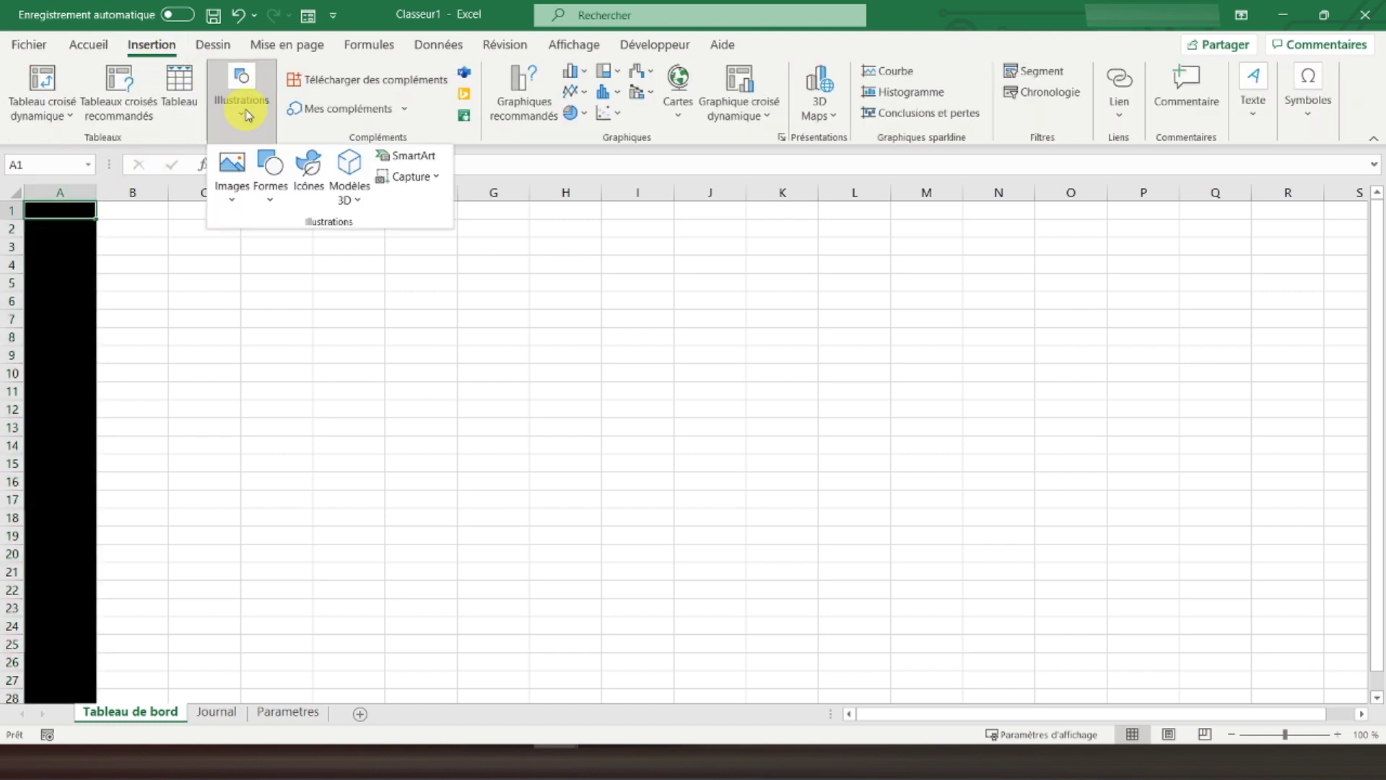
click(265, 197)
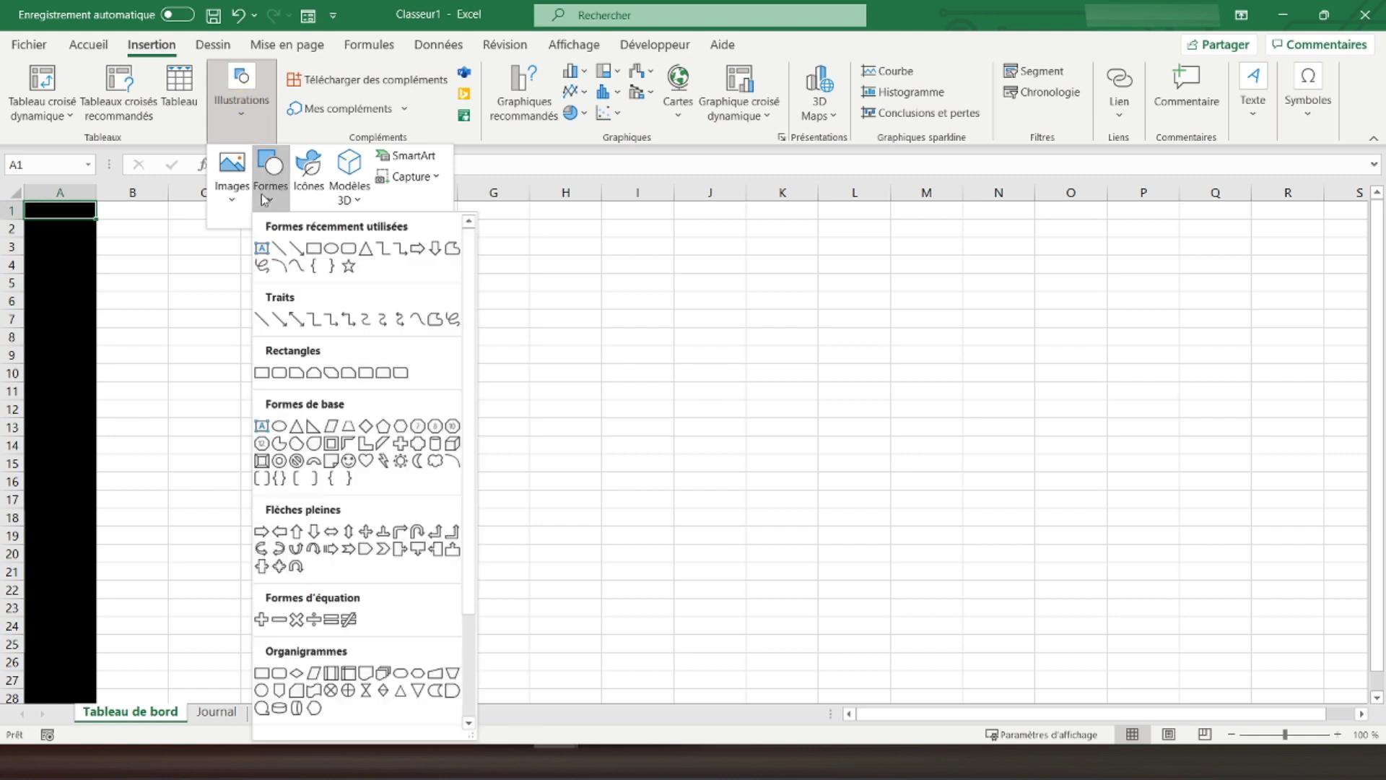
click(314, 248)
drag(169, 233, 320, 269)
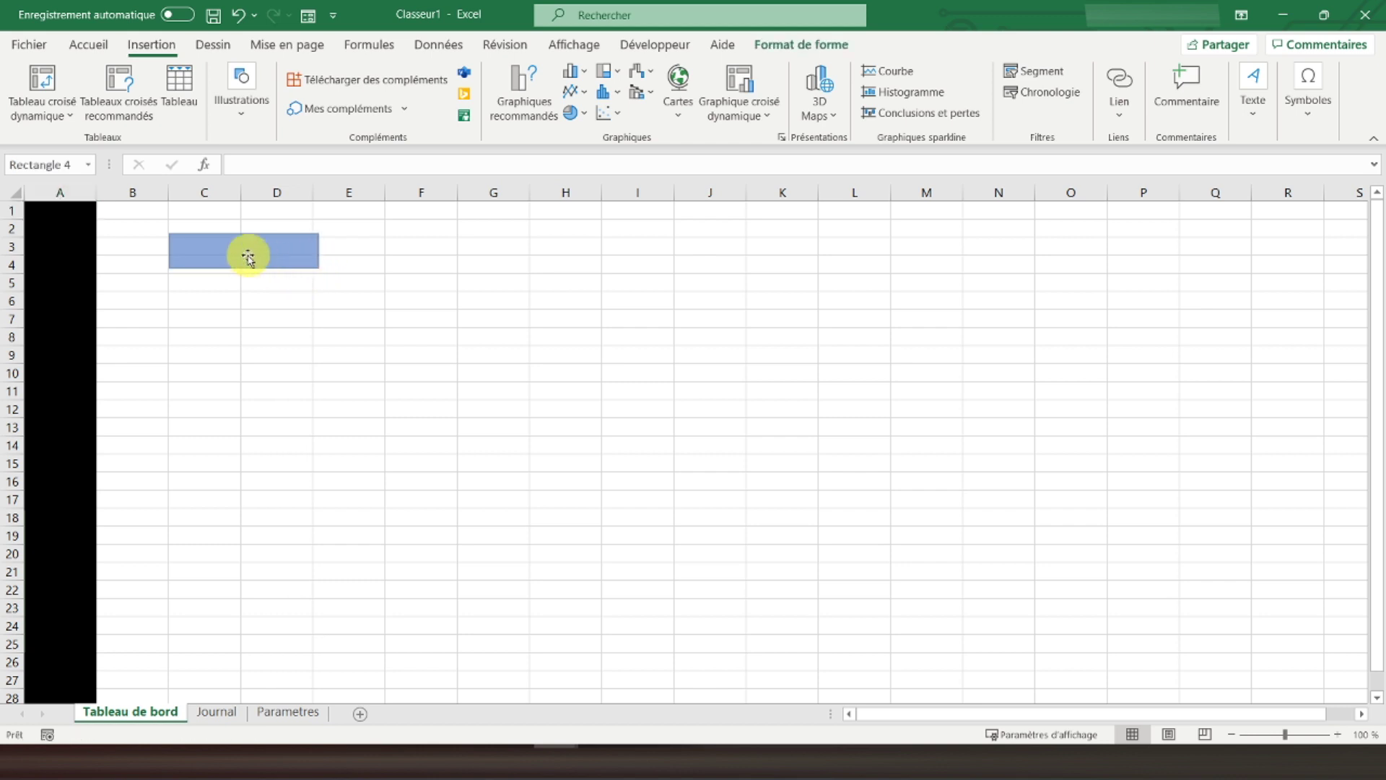
right_click(225, 256)
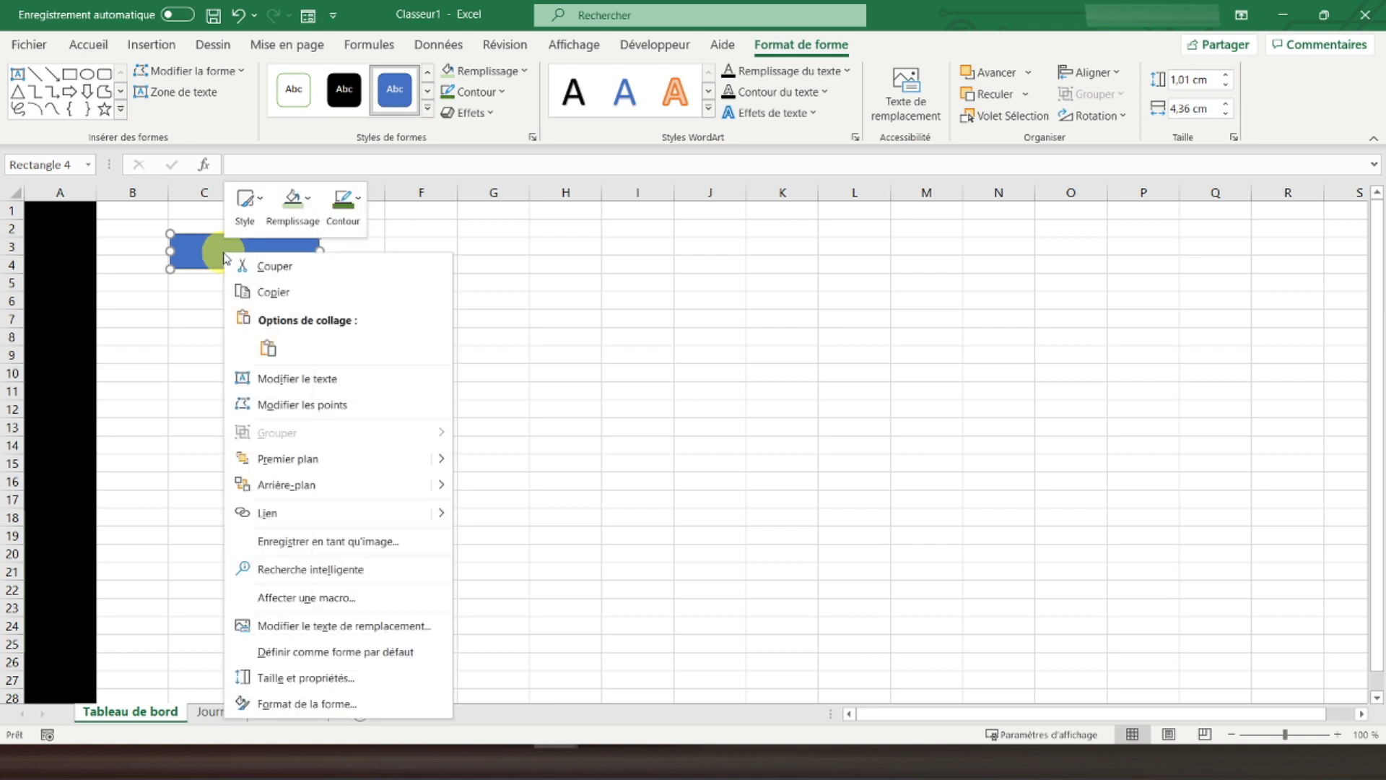
click(282, 378)
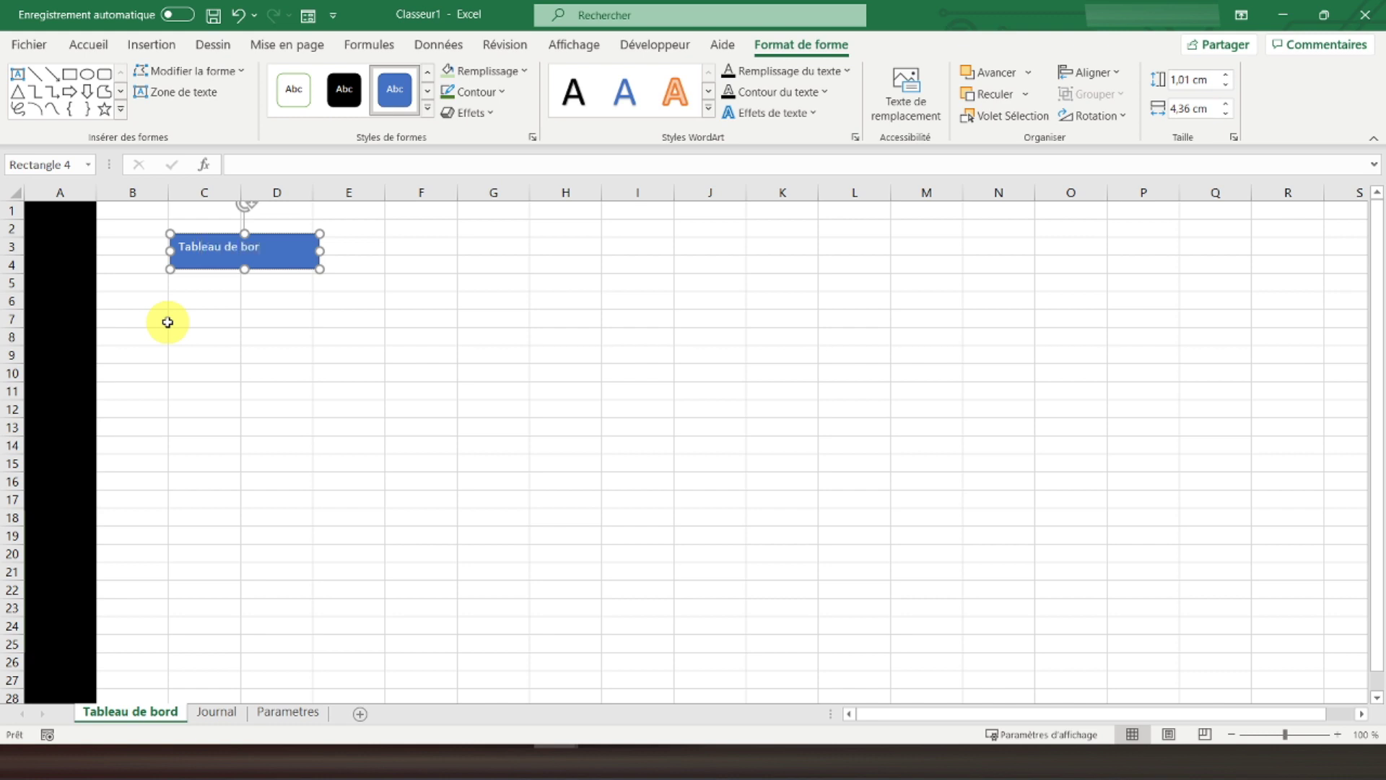
Centre the rectangle's label horizontally and vertically, and make it bold
key(shift+Left)
key(shift+Left)
key(shift+Left)
key(shift+Left)
key(shift+Left)
key(shift+Left)
key(shift+Left)
key(shift+Left)
key(shift+Left)
key(shift+Left)
key(shift+Left)
key(shift+Left)
key(shift+Left)
key(shift+Left)
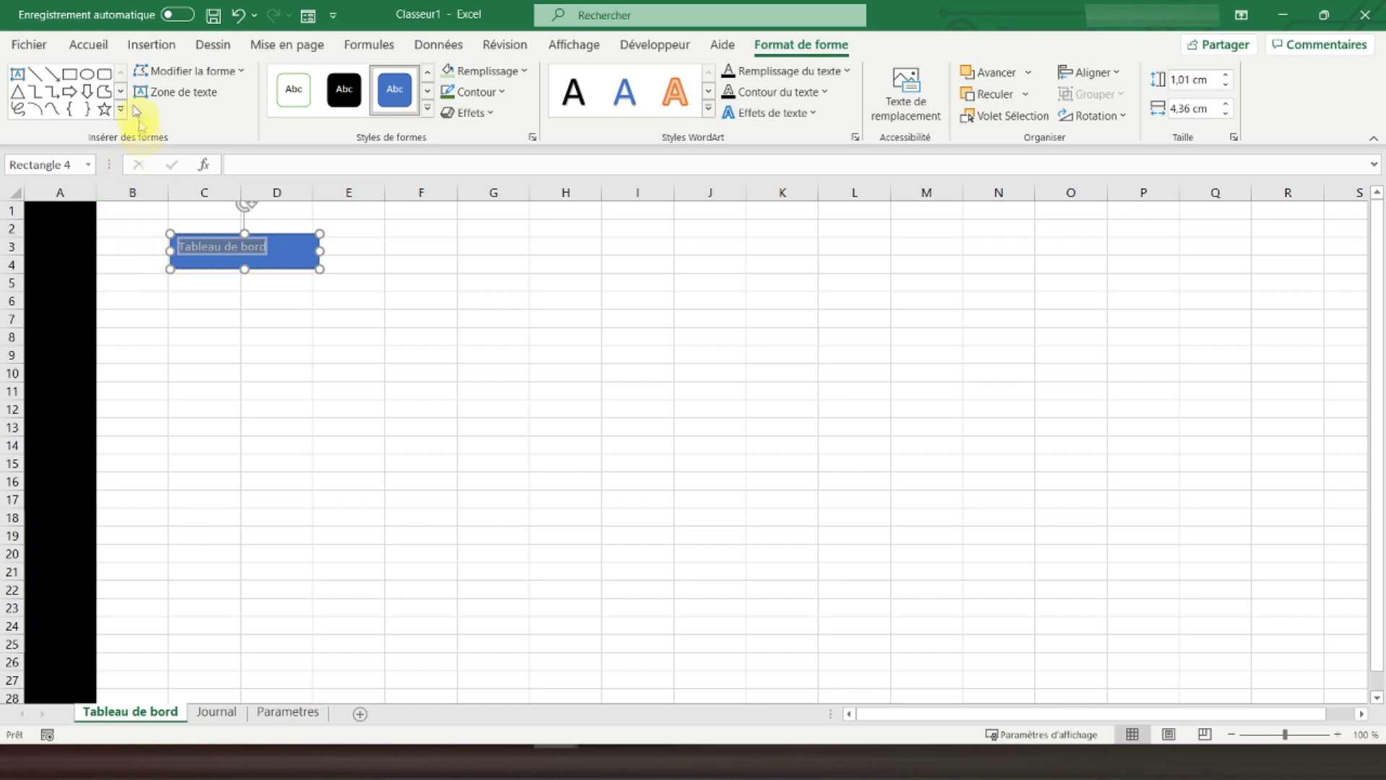
click(89, 44)
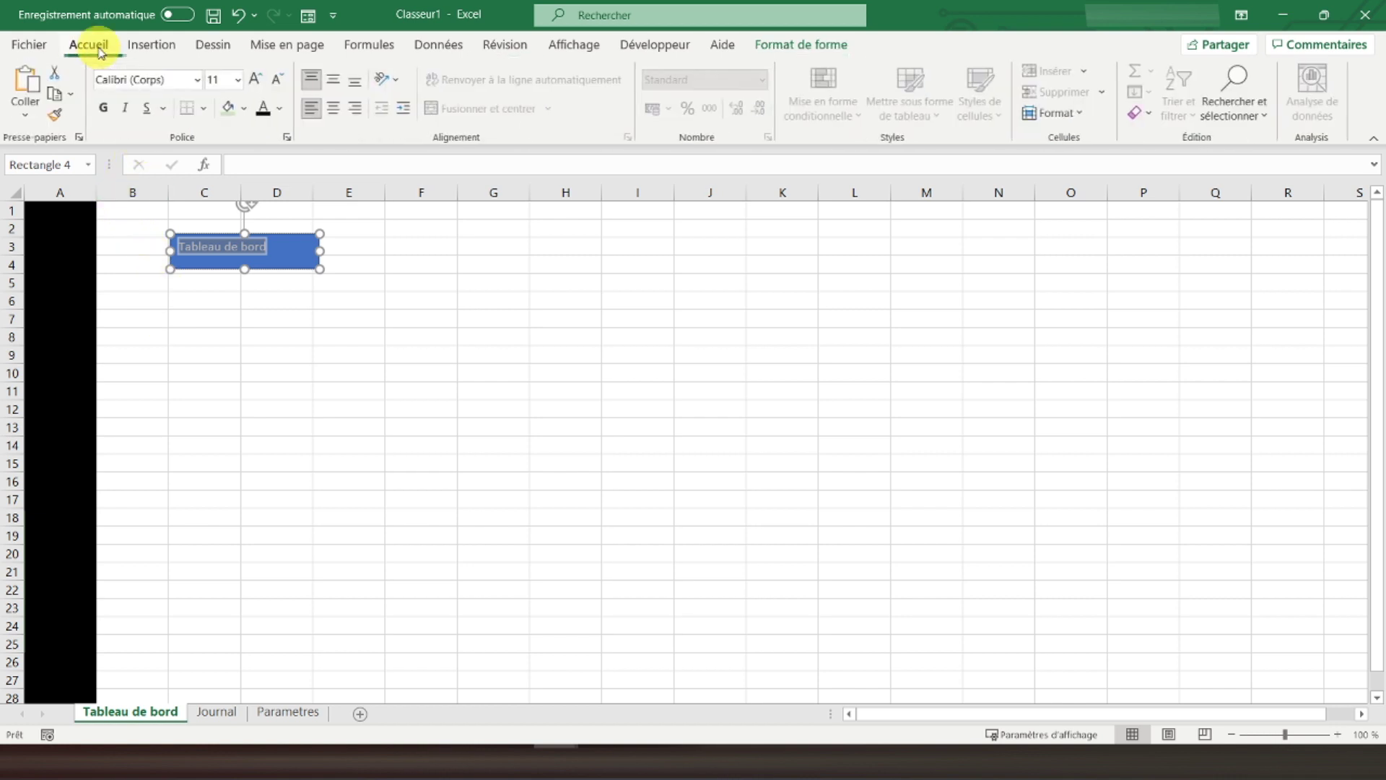
click(333, 108)
click(333, 79)
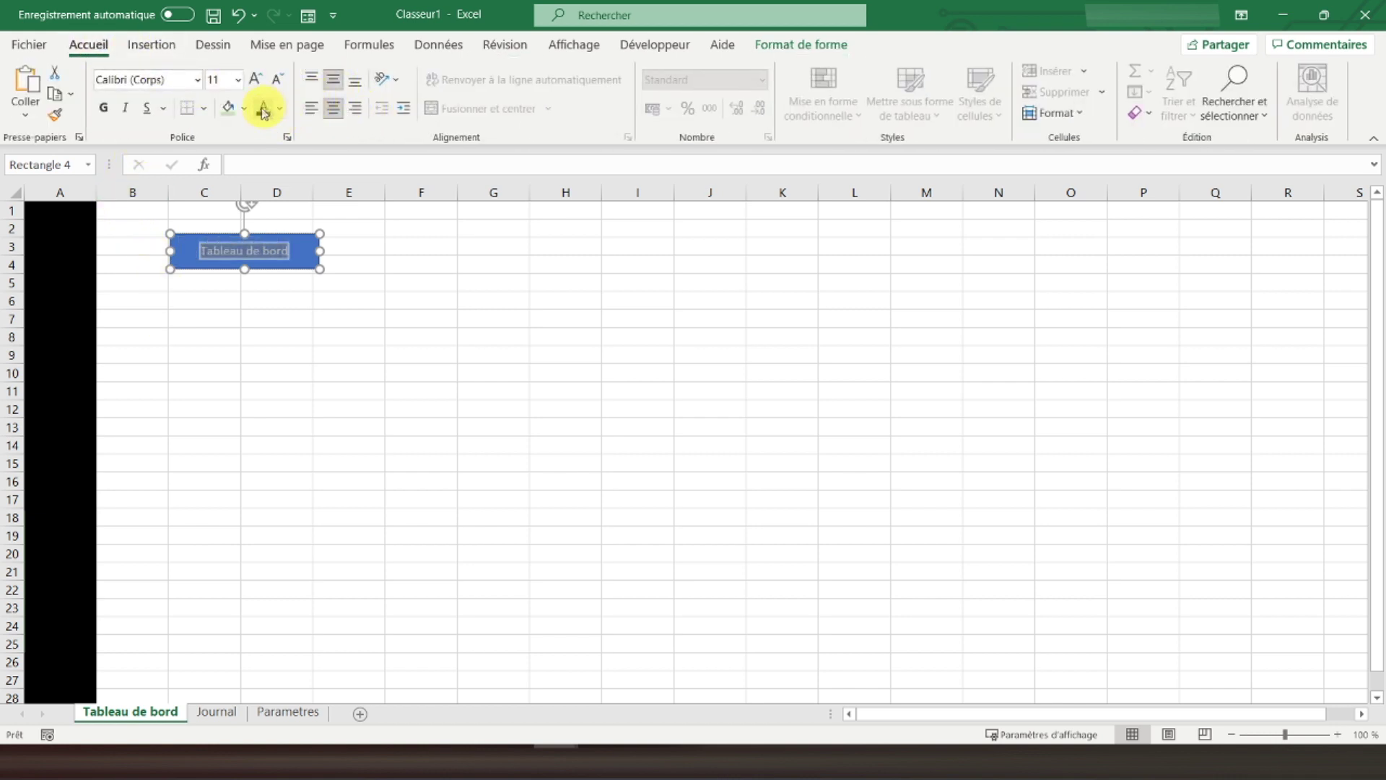
click(104, 108)
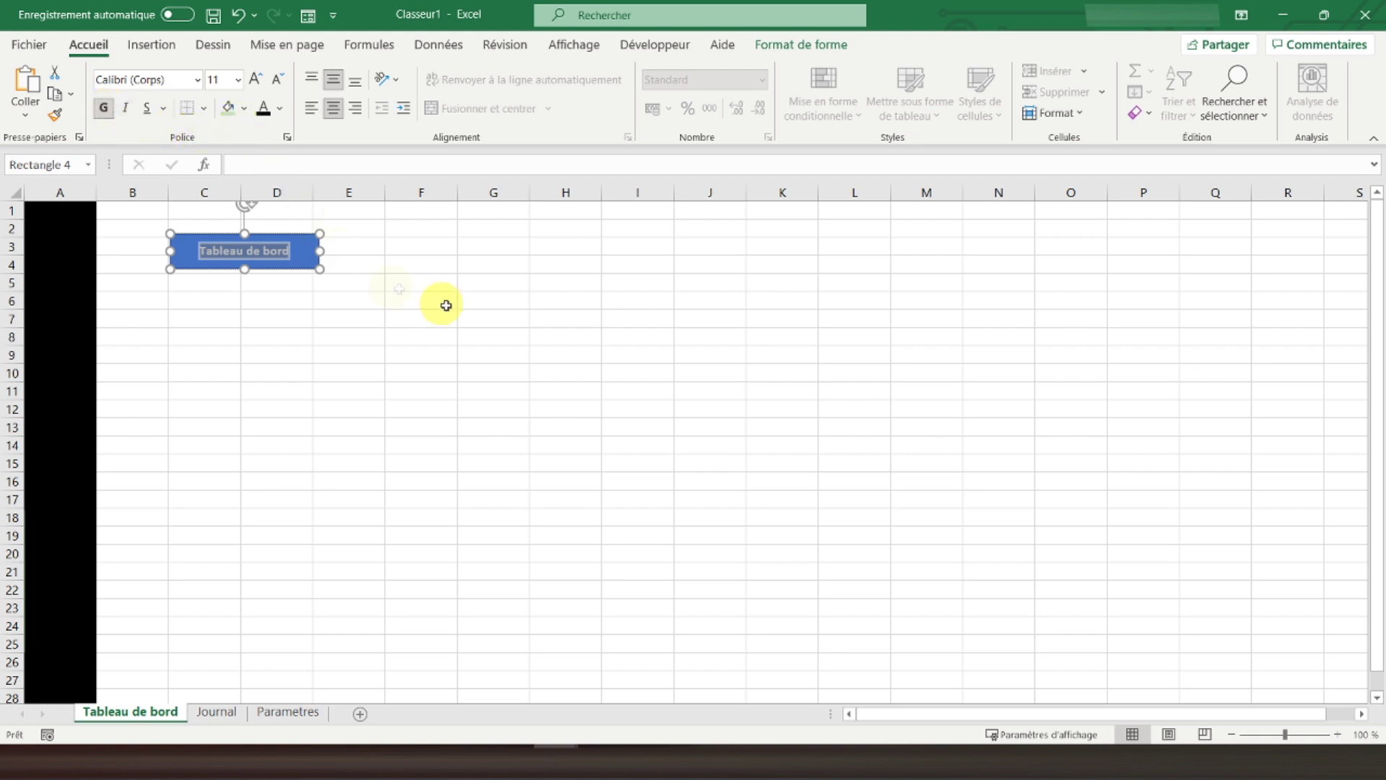
click(477, 303)
Change the font colour of the rectangle's label to black
triple_click(262, 254)
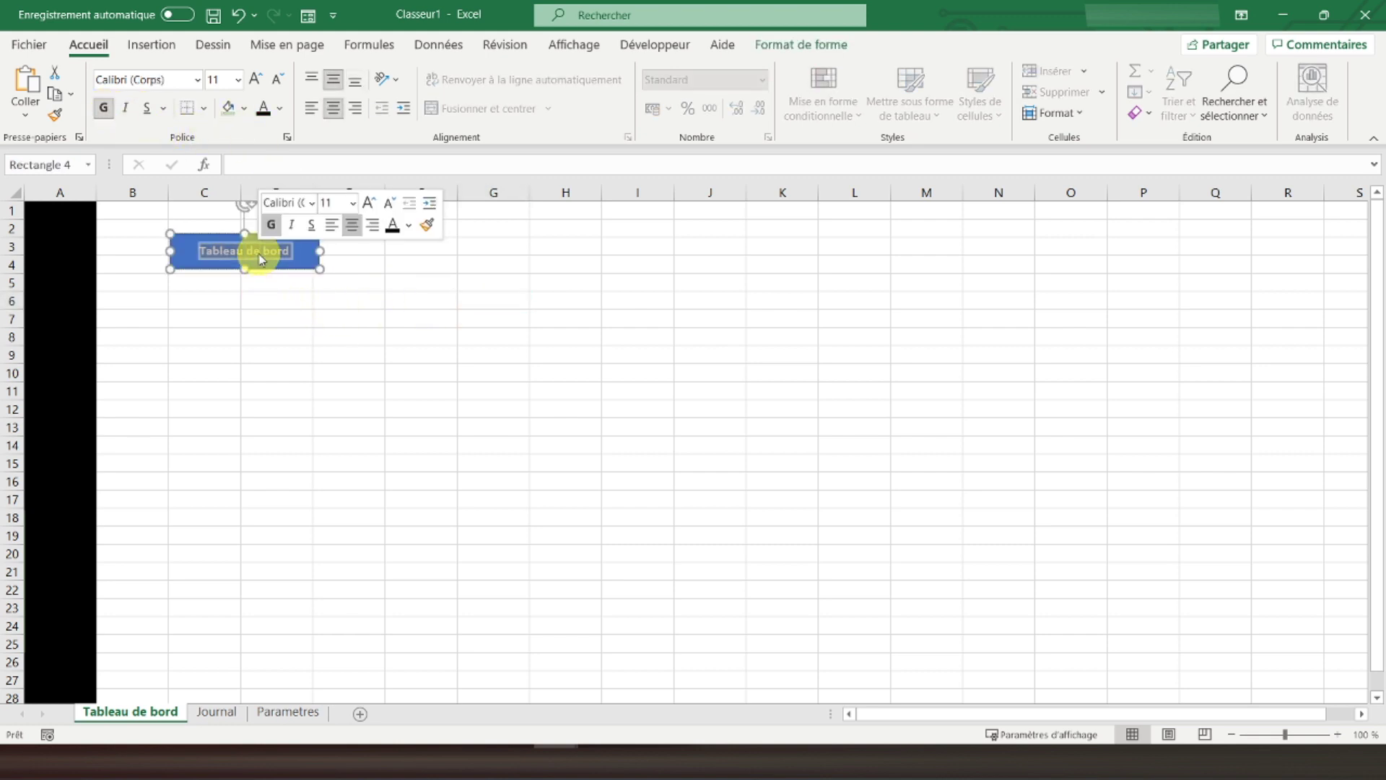
click(409, 225)
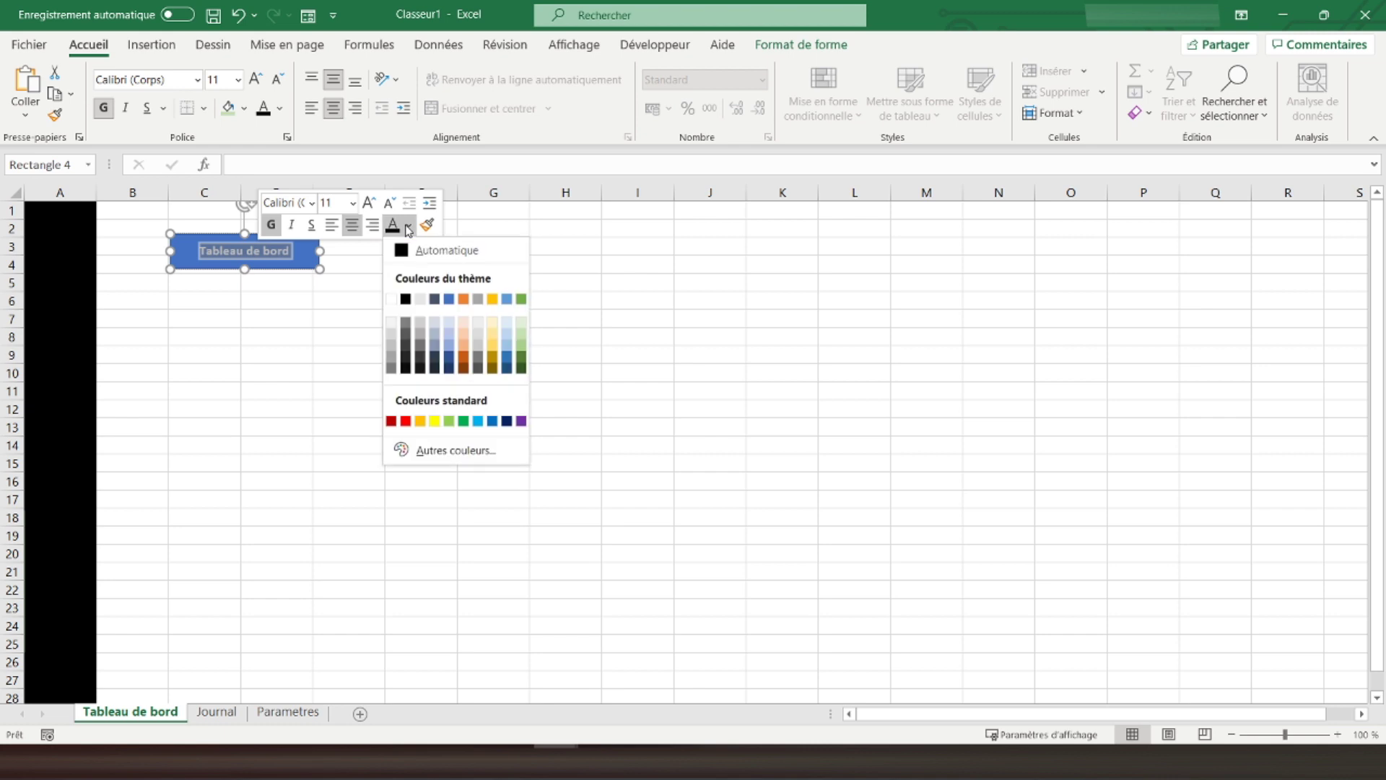
click(406, 299)
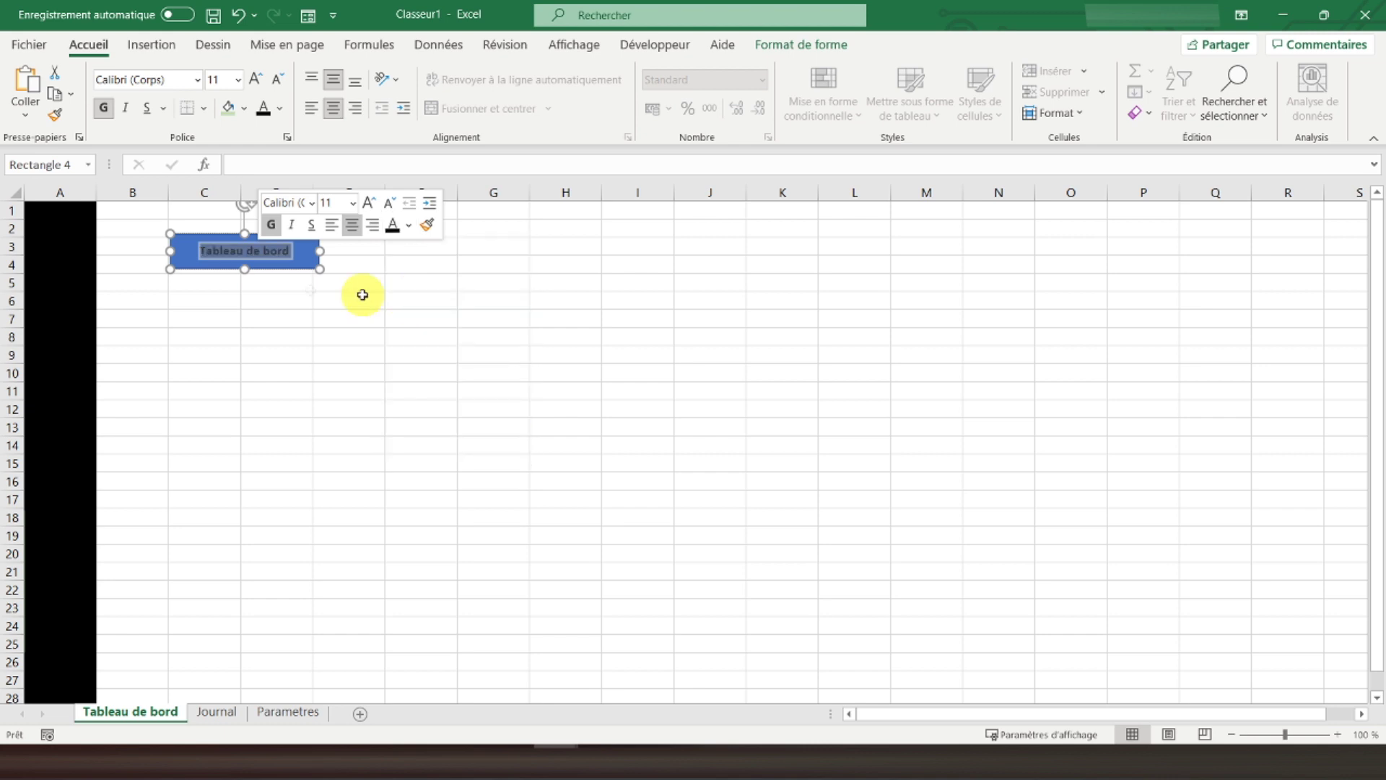
click(288, 270)
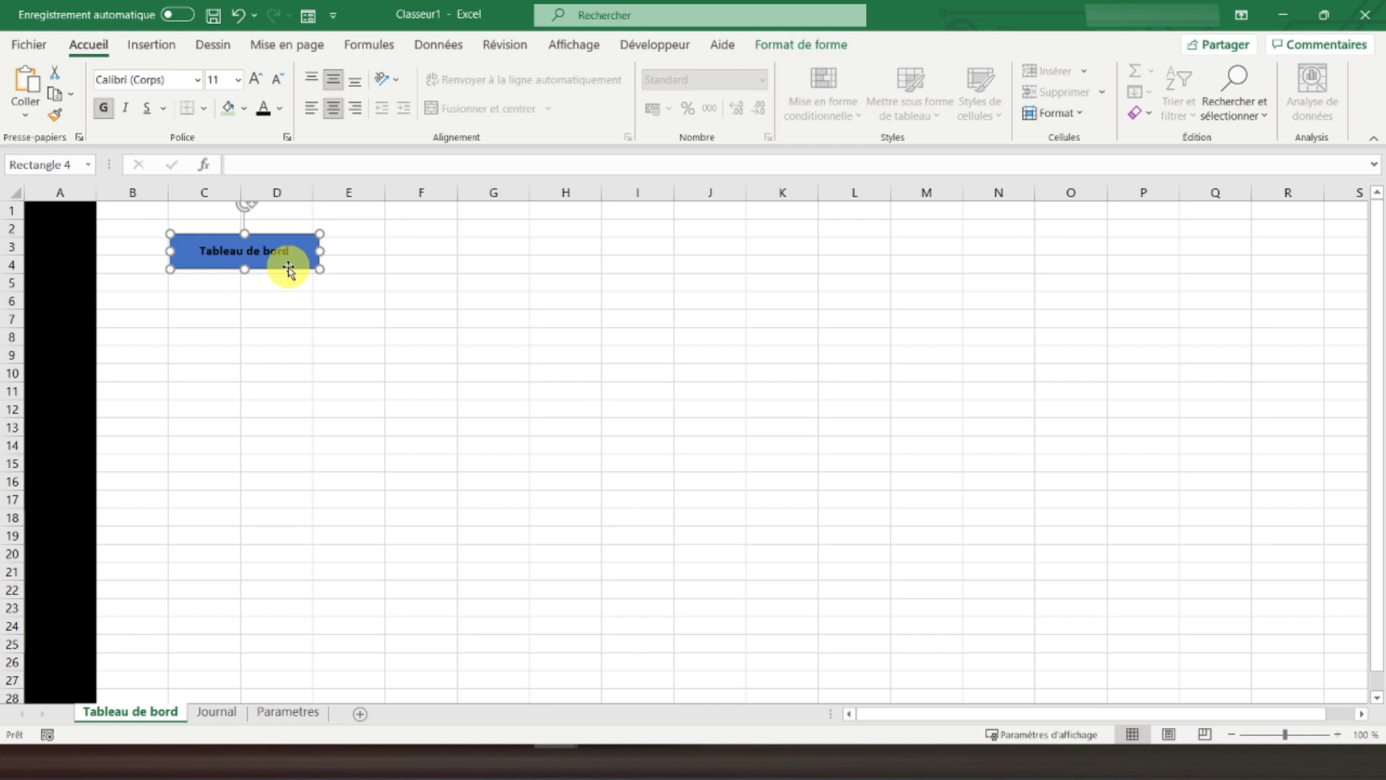
Fill the rectangle with the theme colour "Vert, Accentuation6, plus clair 60 %" and give it the darkest green theme outline
click(780, 48)
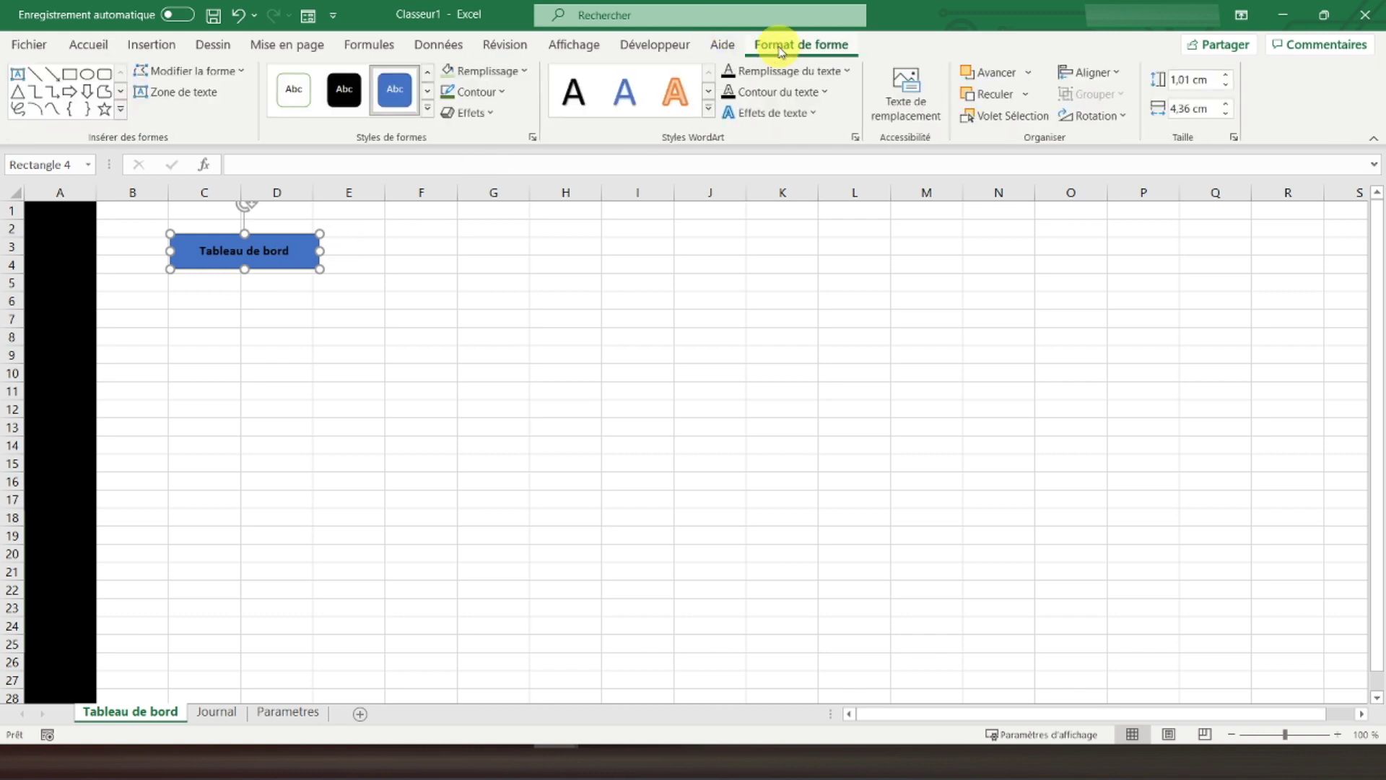
click(510, 72)
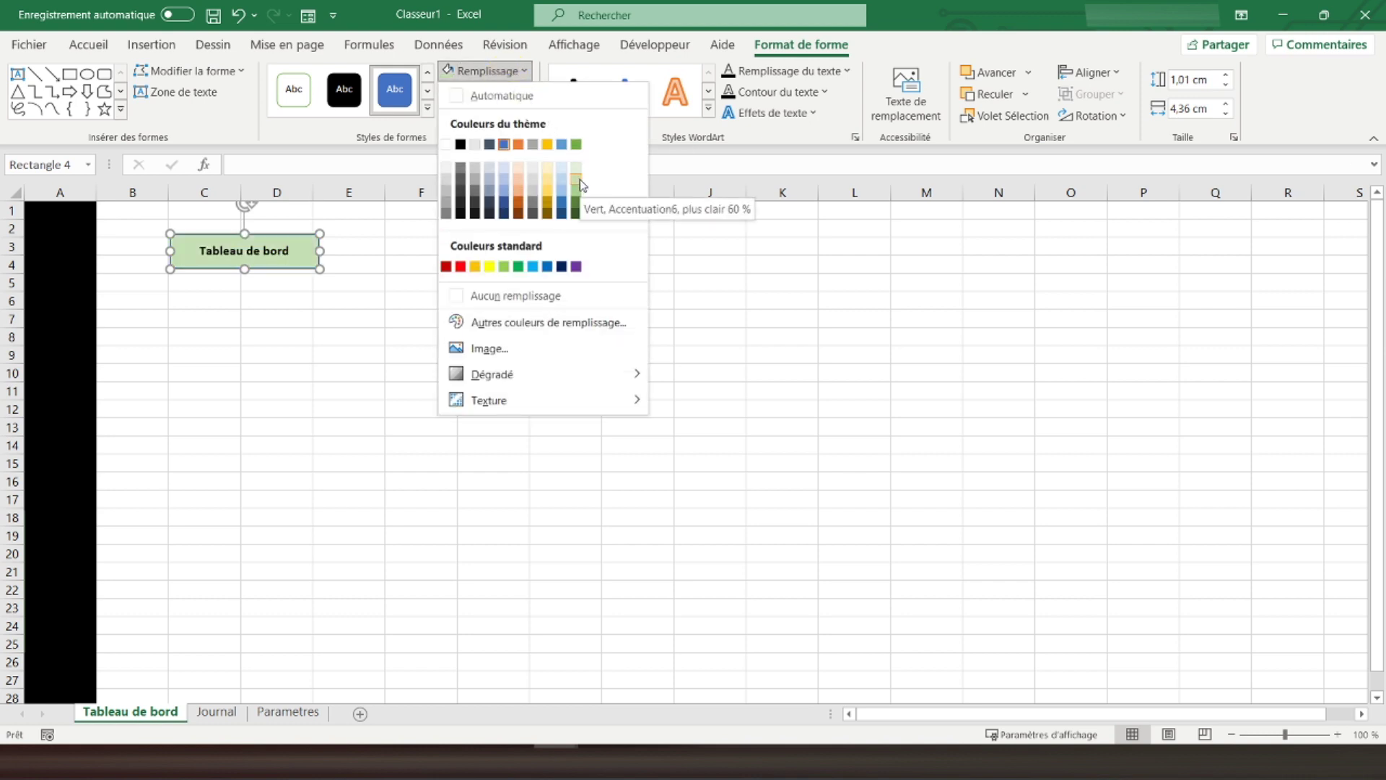
click(578, 175)
click(478, 92)
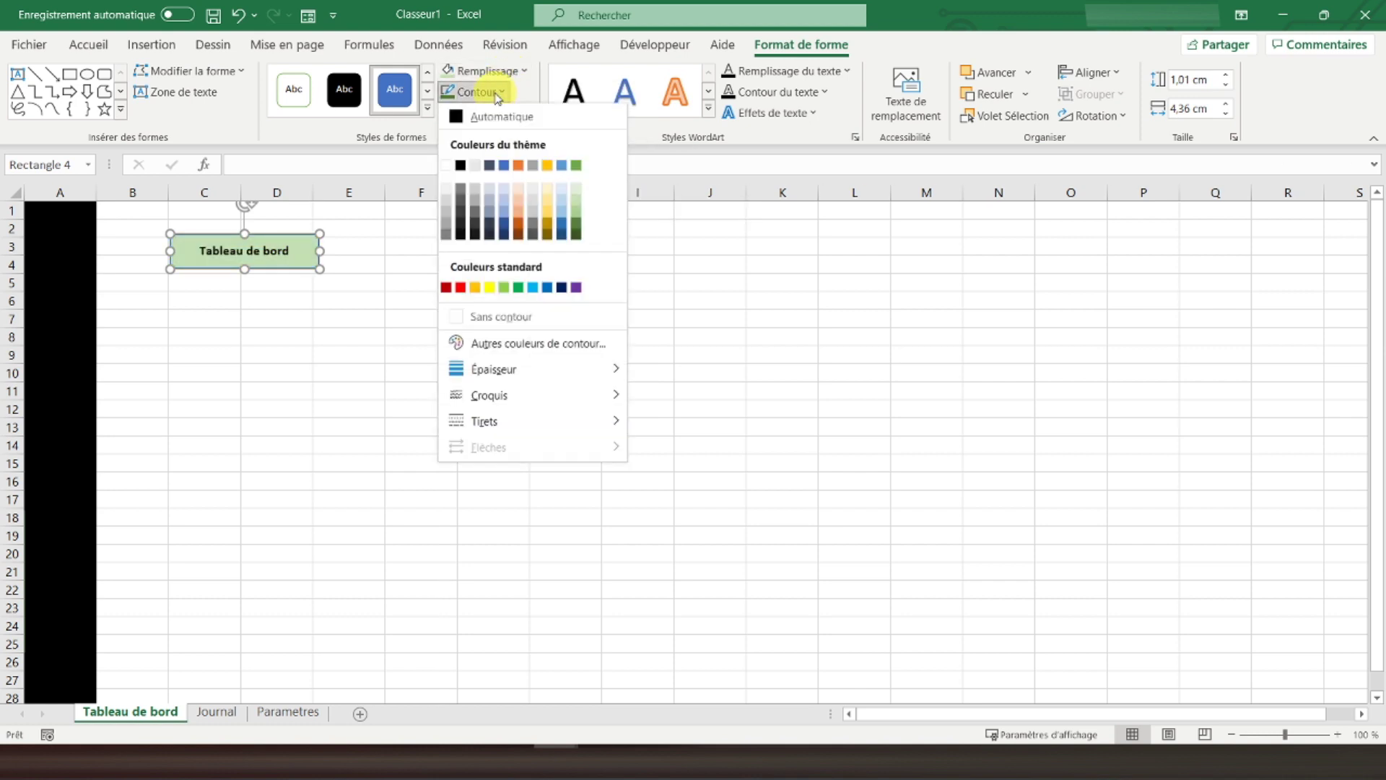
click(577, 236)
click(426, 282)
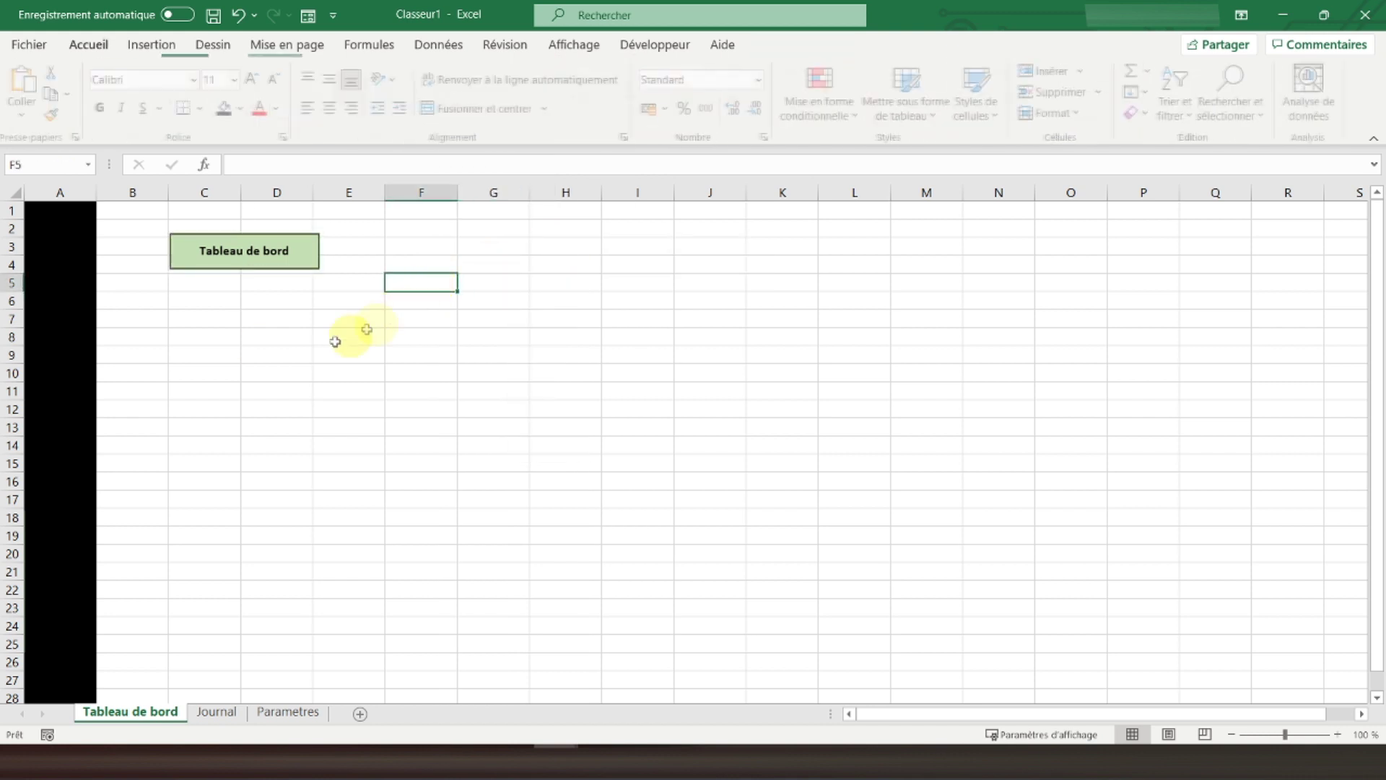
Set the rotation of the "Tableau de bord" rectangle to -90° so its label reads vertically
click(244, 273)
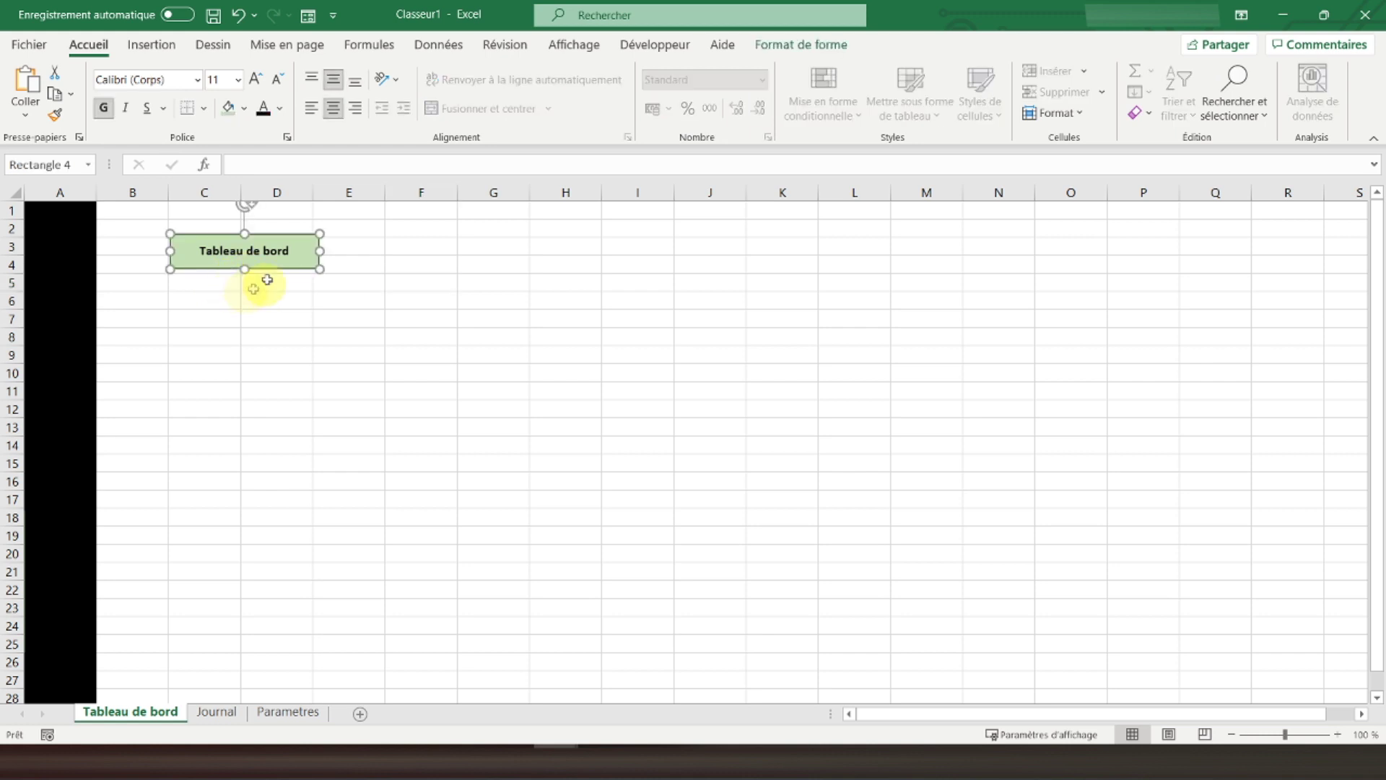
right_click(268, 236)
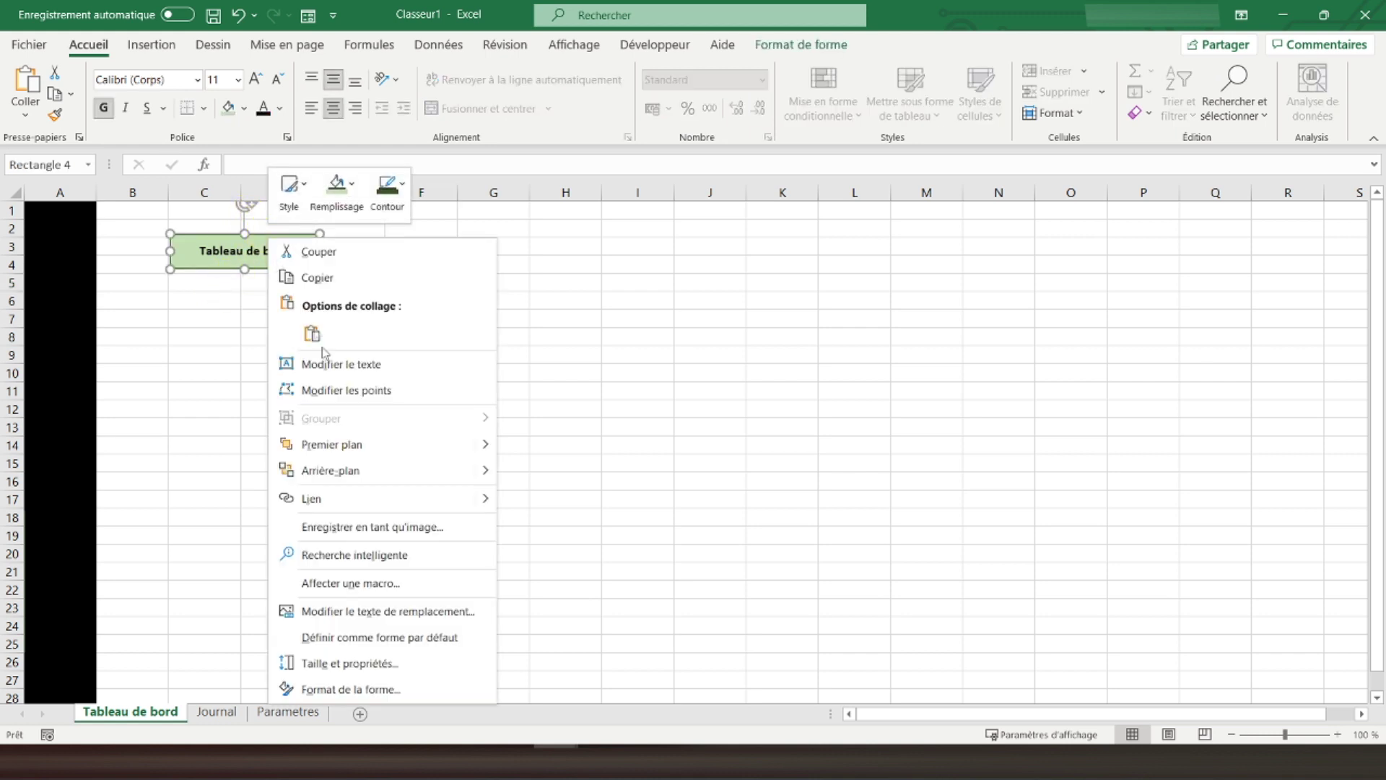
click(312, 663)
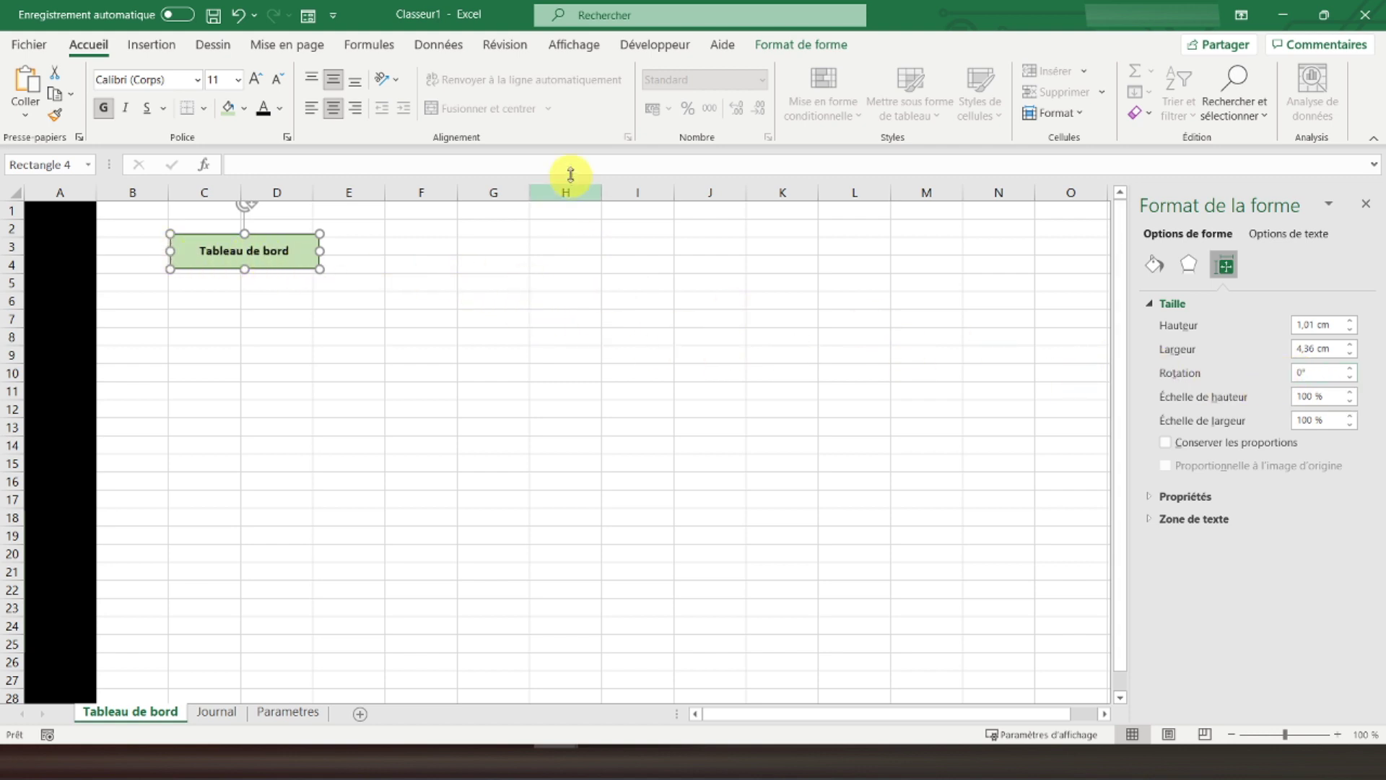
click(1301, 375)
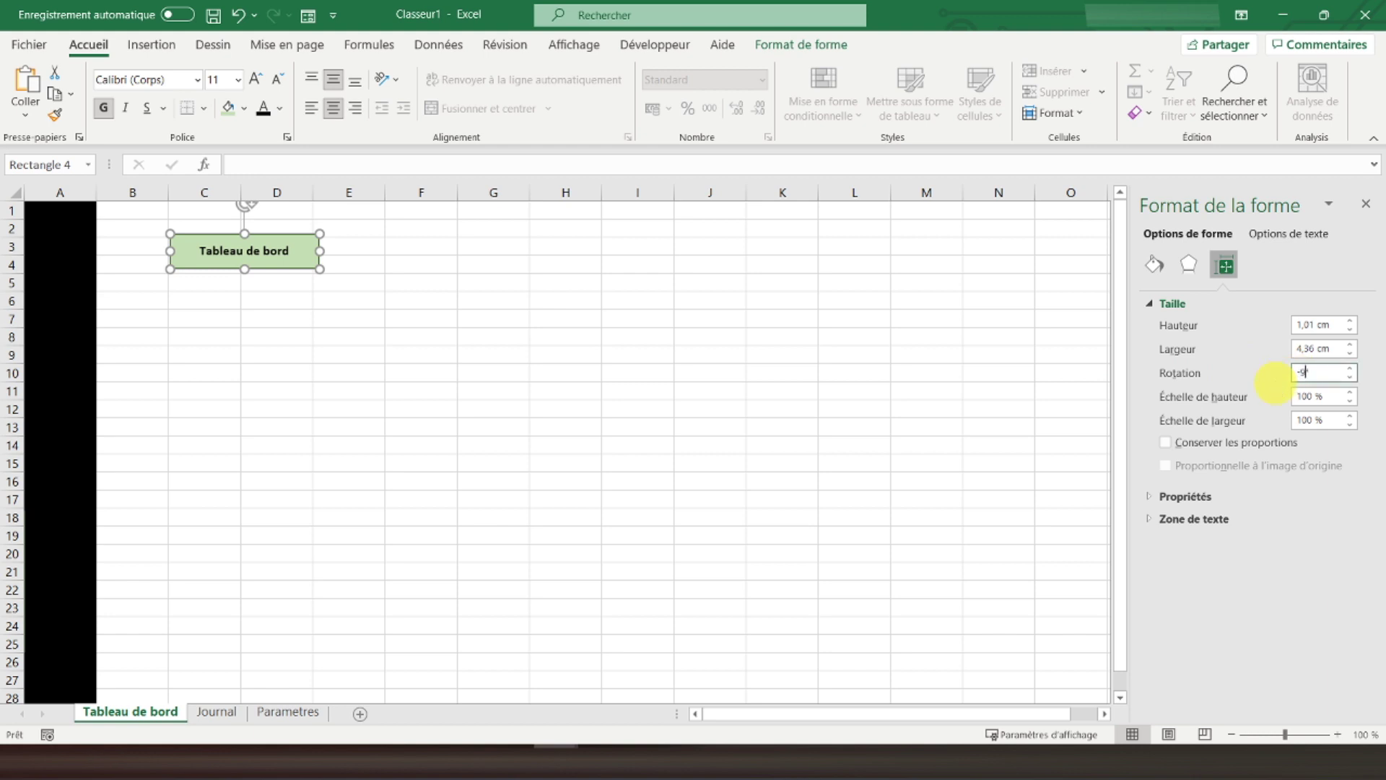
key(Return)
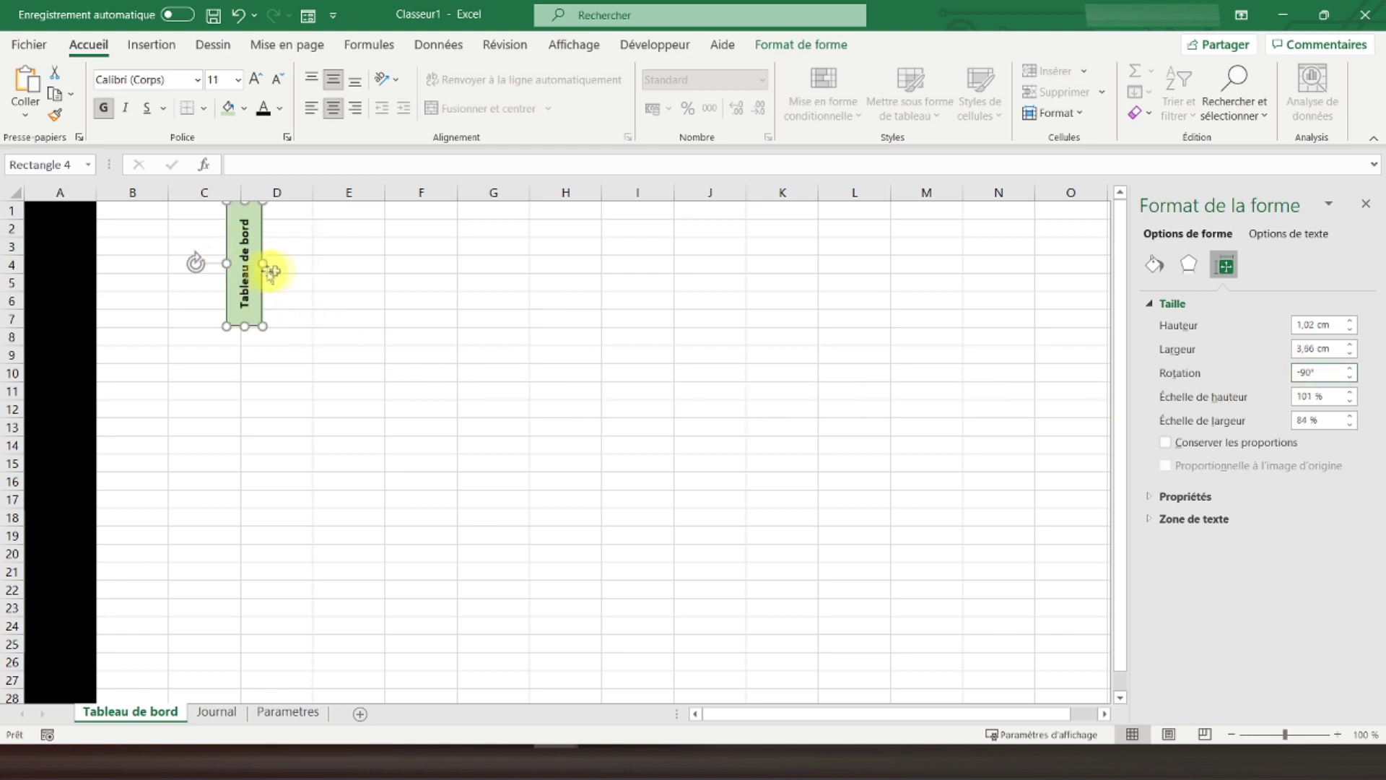
click(349, 281)
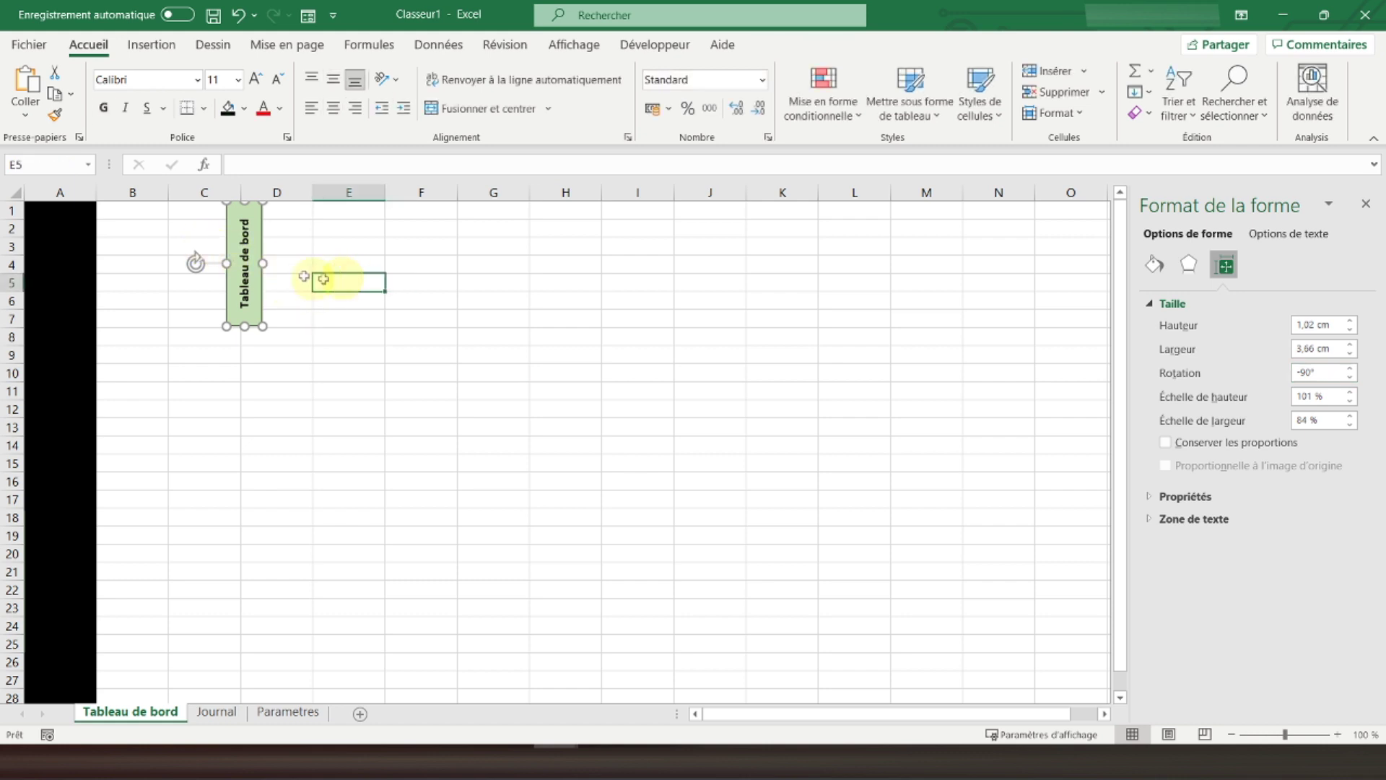
Move the rotated rectangle onto the black column A at about rows 1 to 8, flush with the column's right edge
click(264, 239)
drag(264, 235, 97, 250)
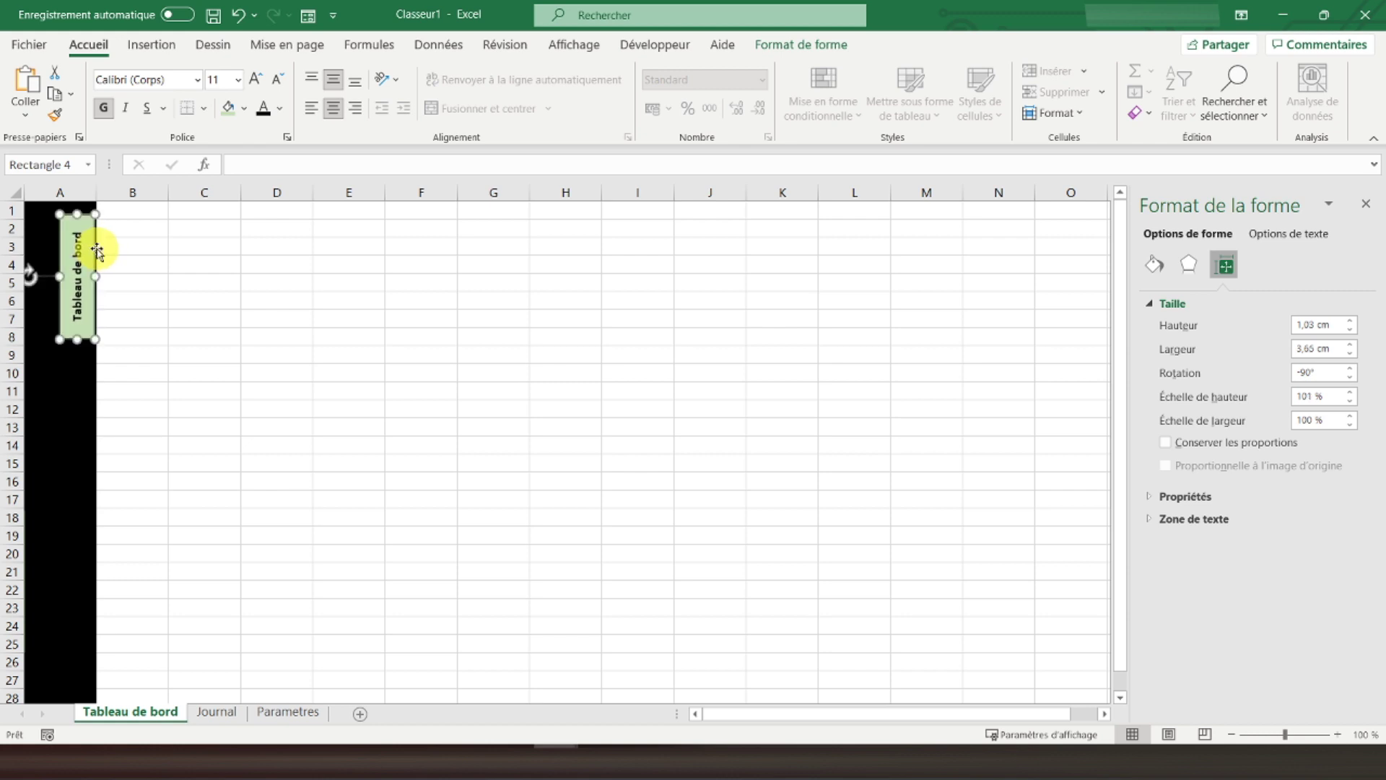
key(Right)
key(Right)
key(Left)
click(209, 298)
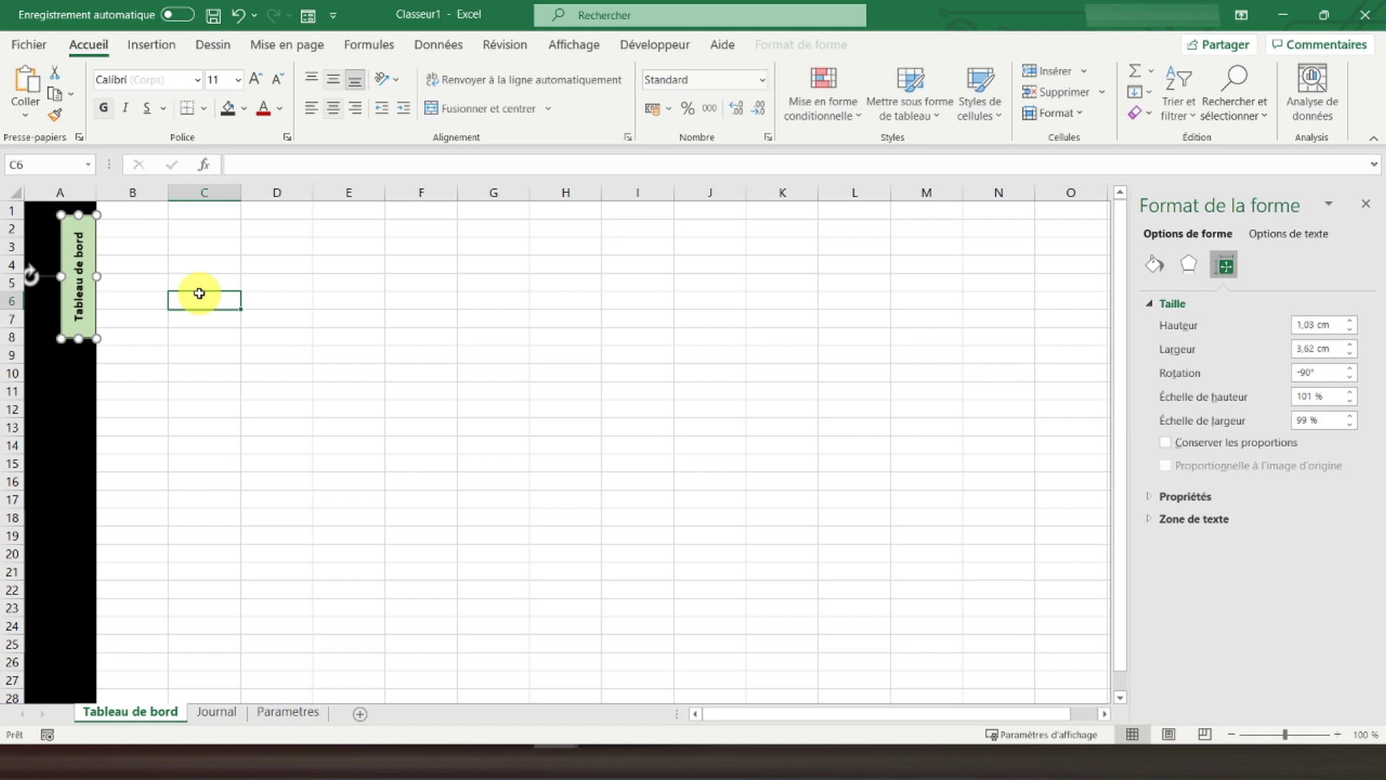
Duplicate the "Tableau de bord" rectangle twice and stack the copies beneath it in column A, down to about row 22
click(80, 333)
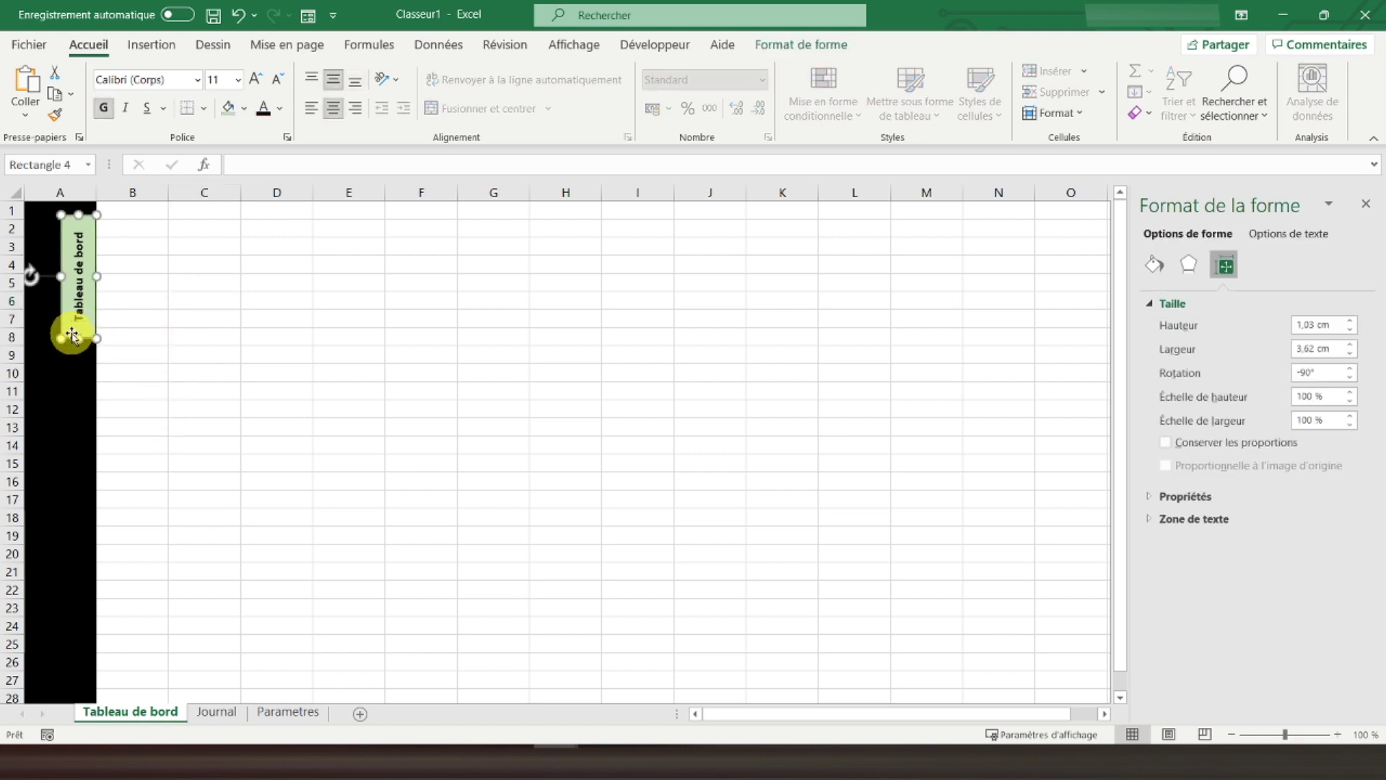
key(ctrl+v)
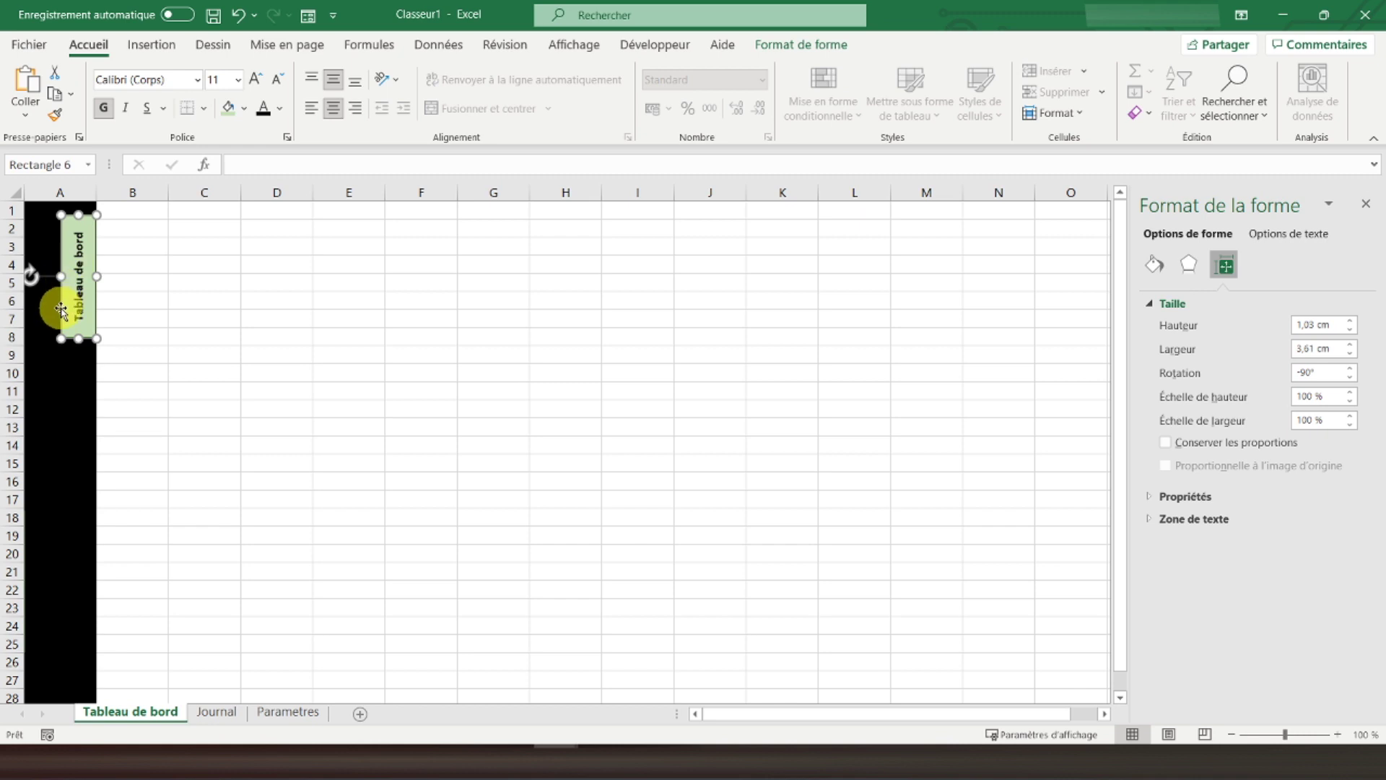
drag(61, 306, 60, 436)
drag(67, 312, 62, 564)
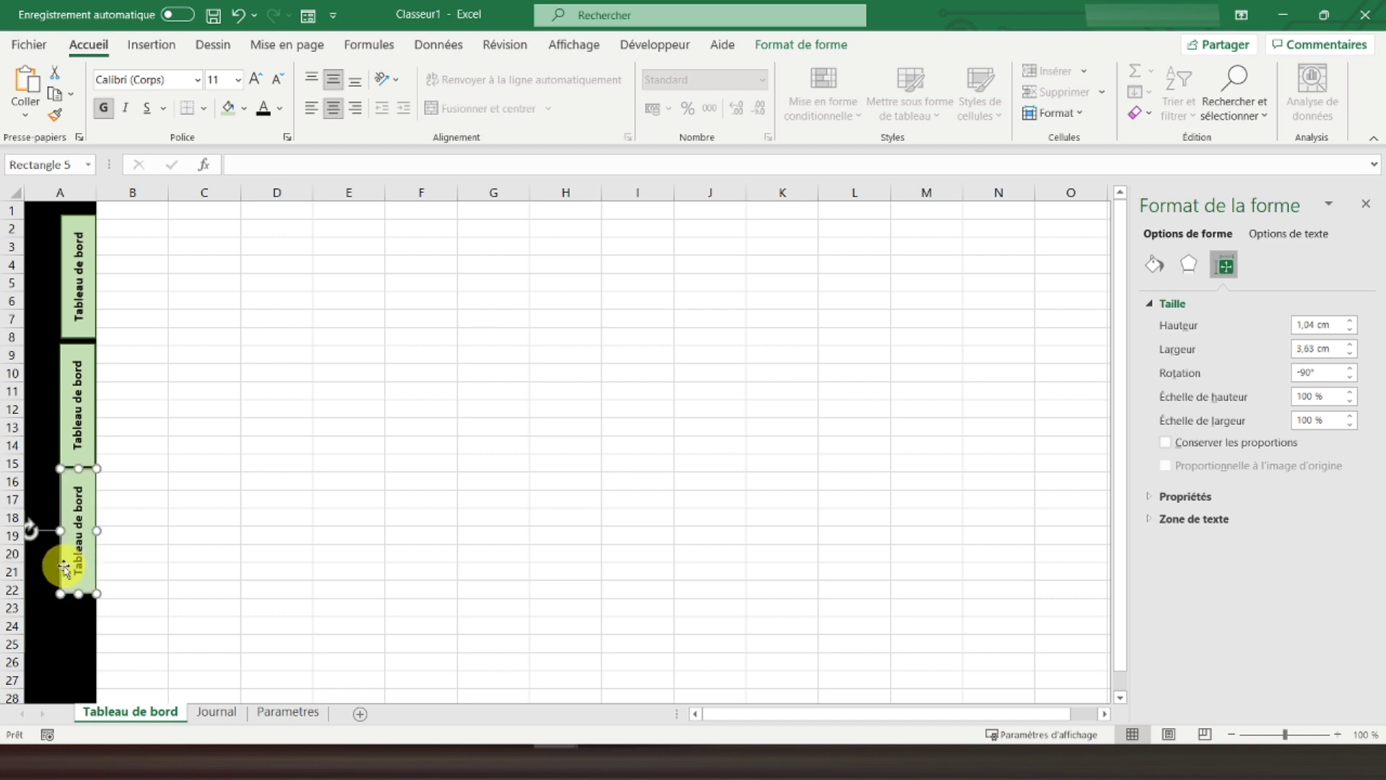
Align the three column A rectangles on their centres and distribute them vertically
shift+click(65, 433)
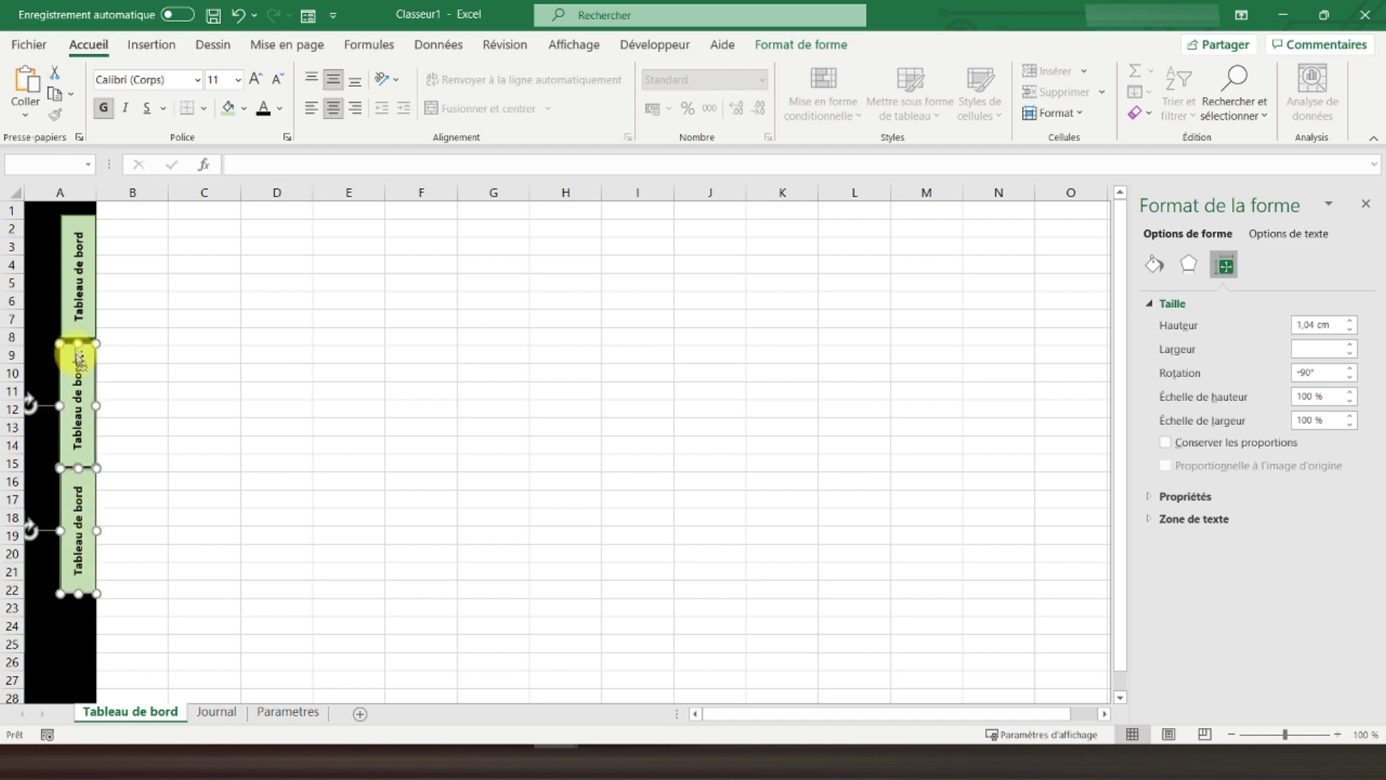
shift+click(72, 331)
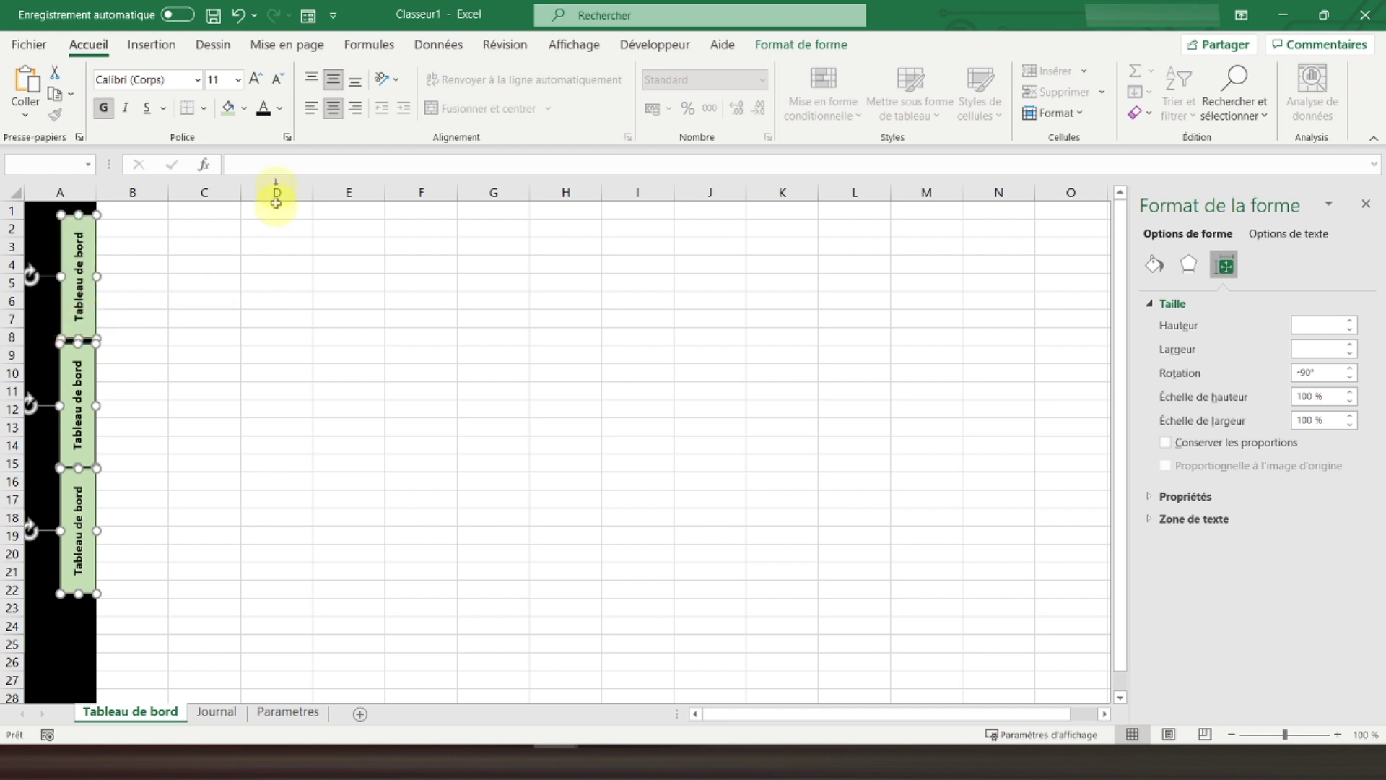
click(287, 45)
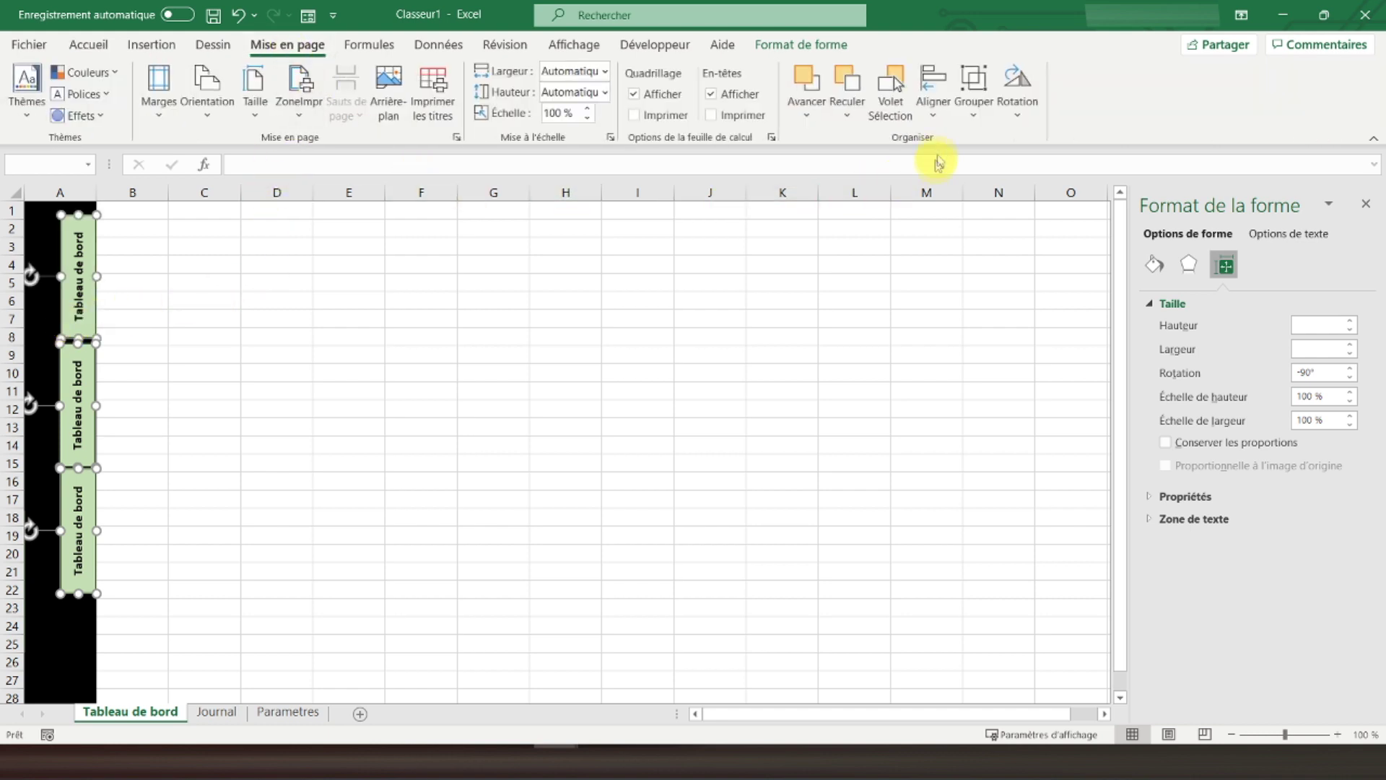
click(934, 117)
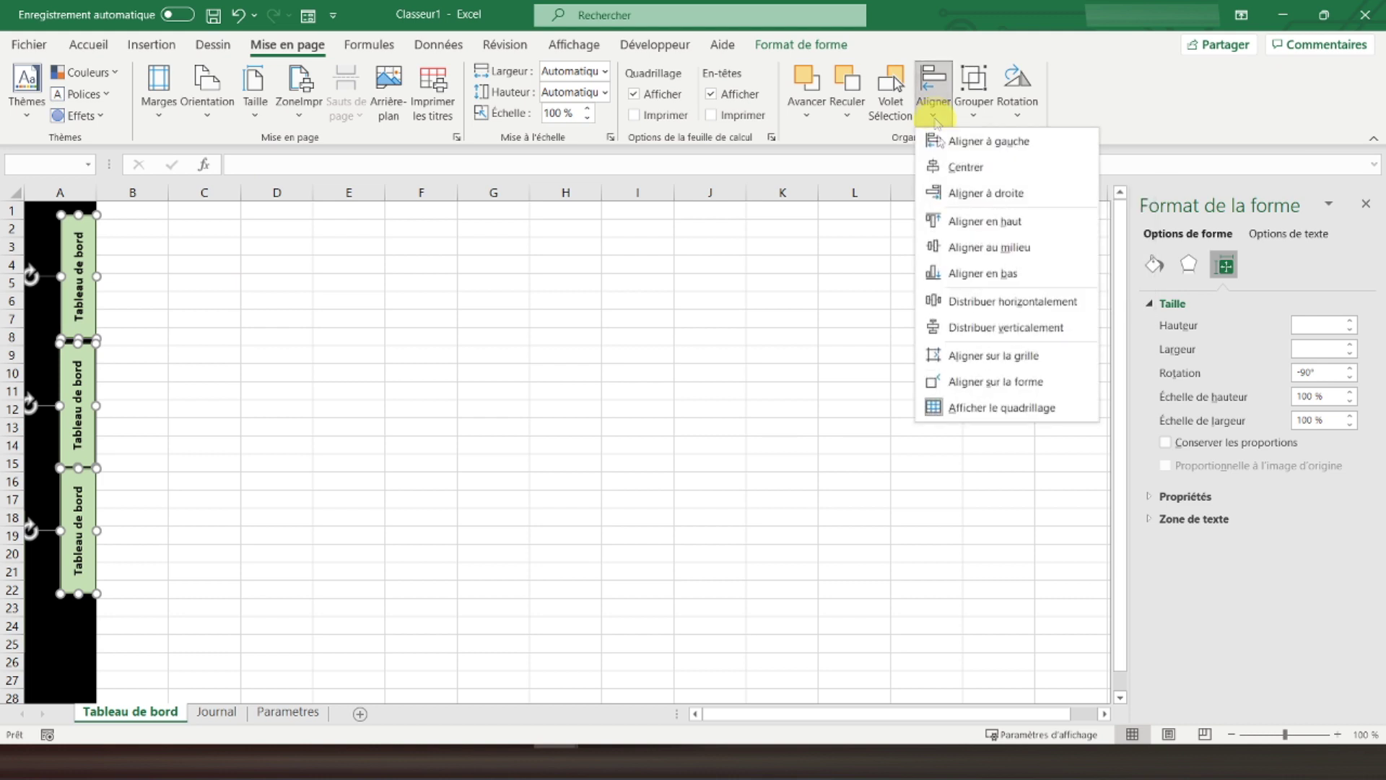
click(965, 167)
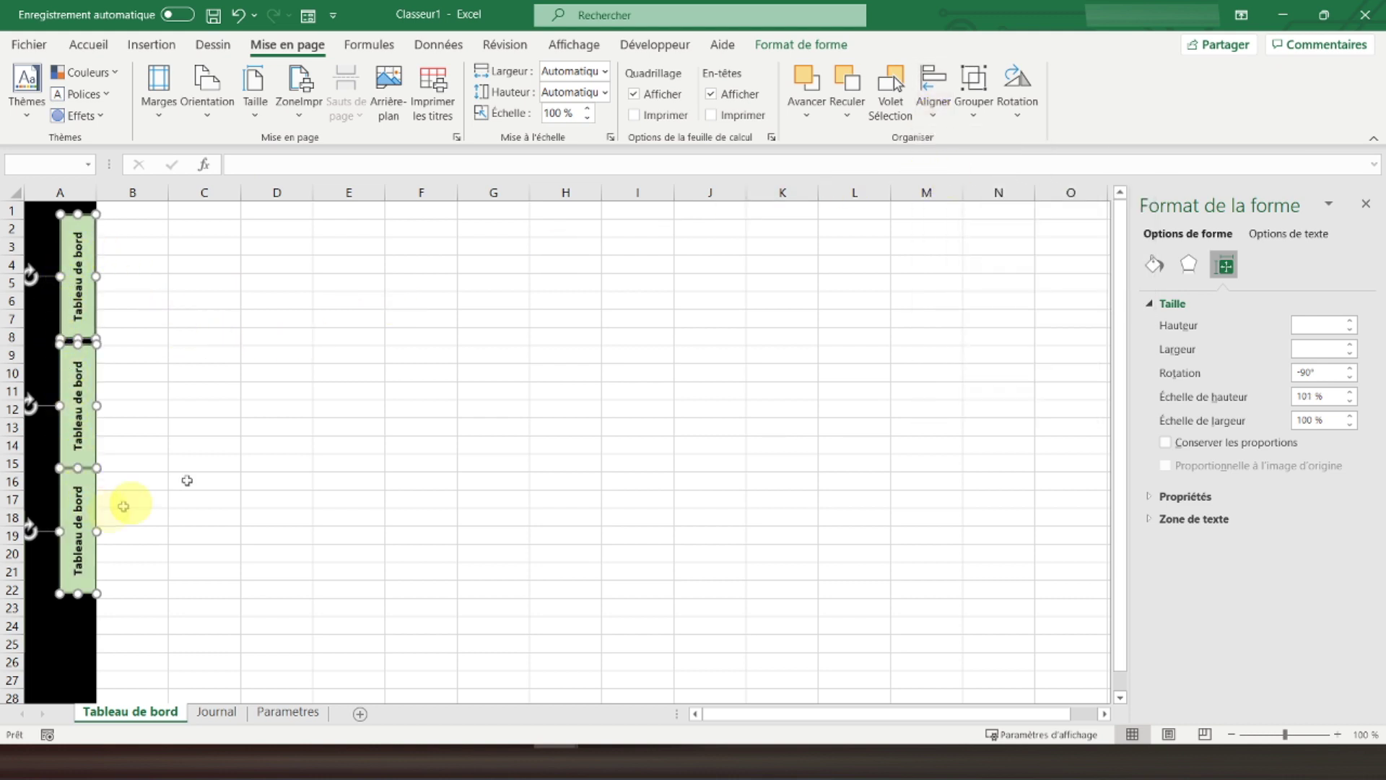
click(940, 115)
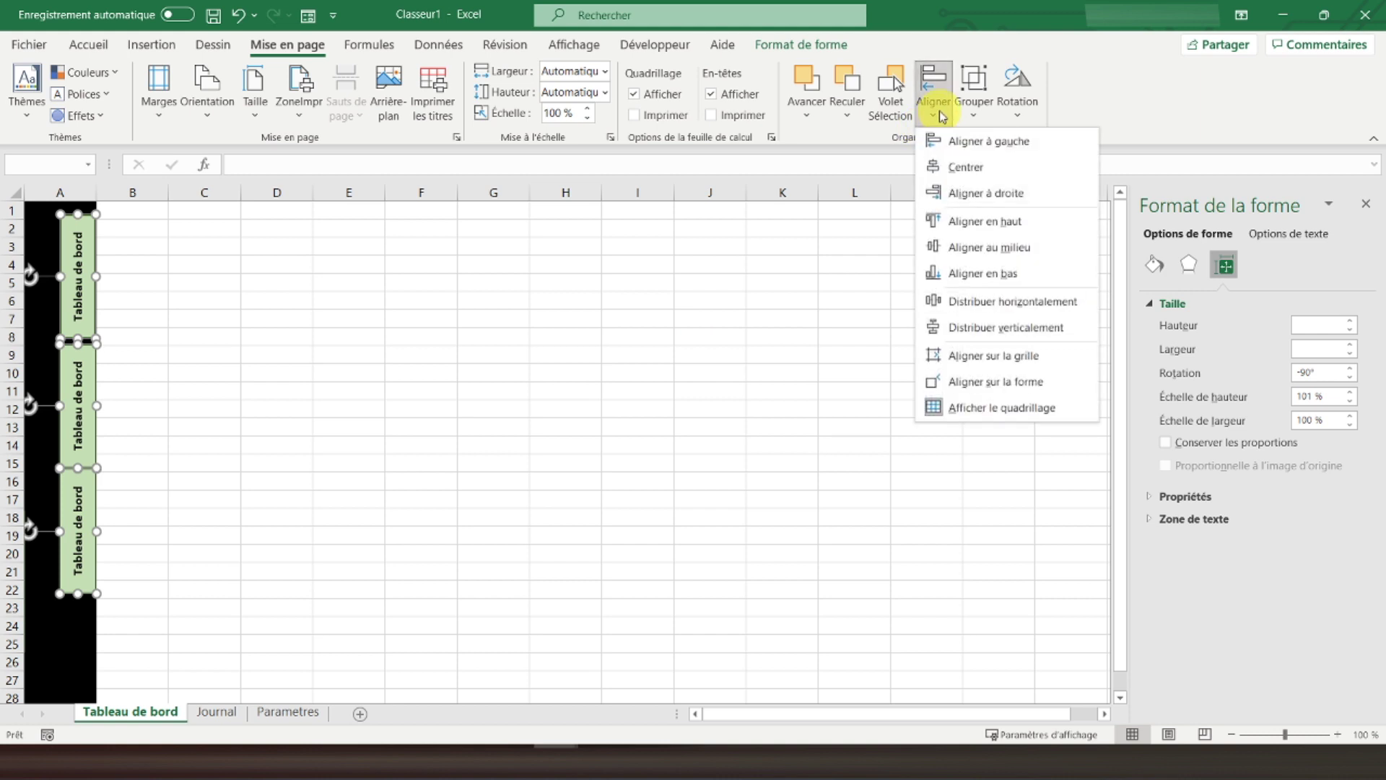
click(971, 327)
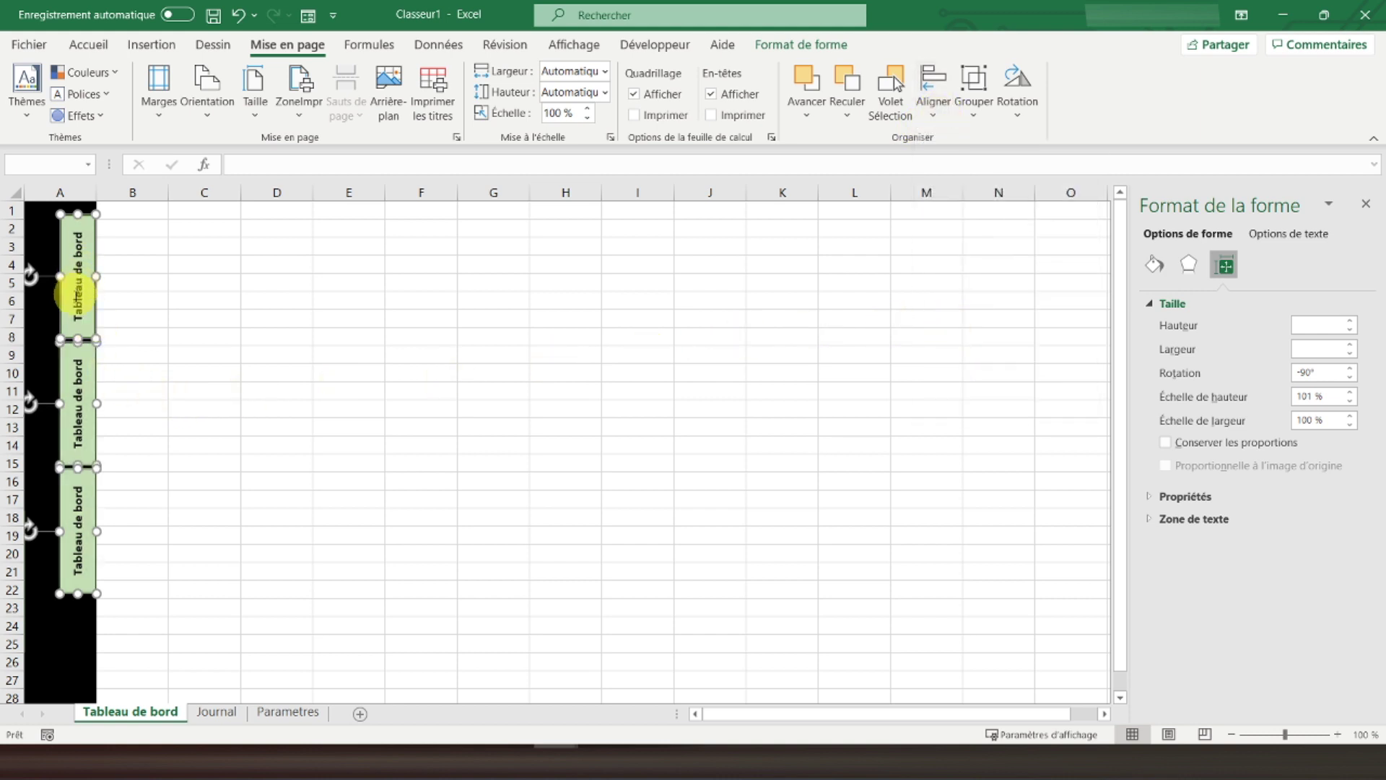
click(189, 406)
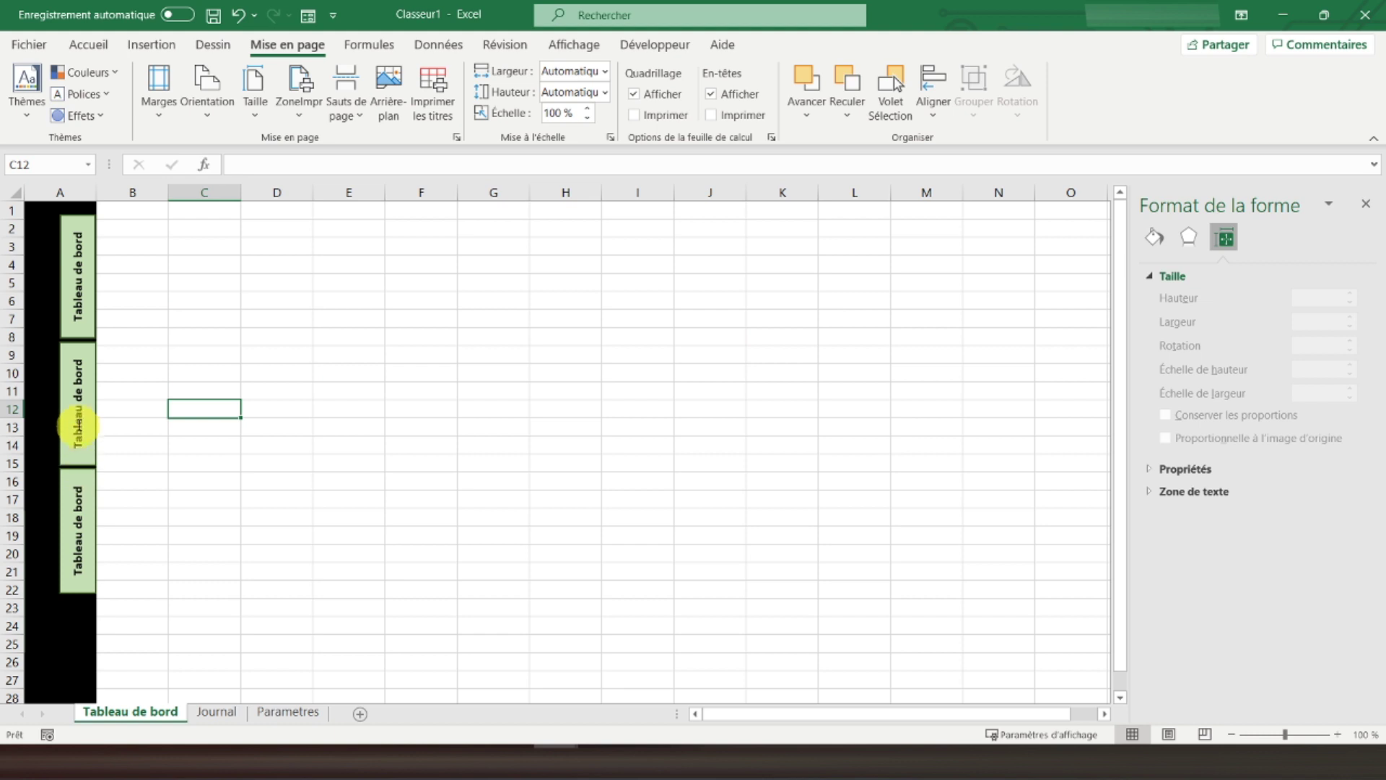
Relabel the middle rectangle "Journal" and the lowest rectangle "Parametres"
triple_click(78, 404)
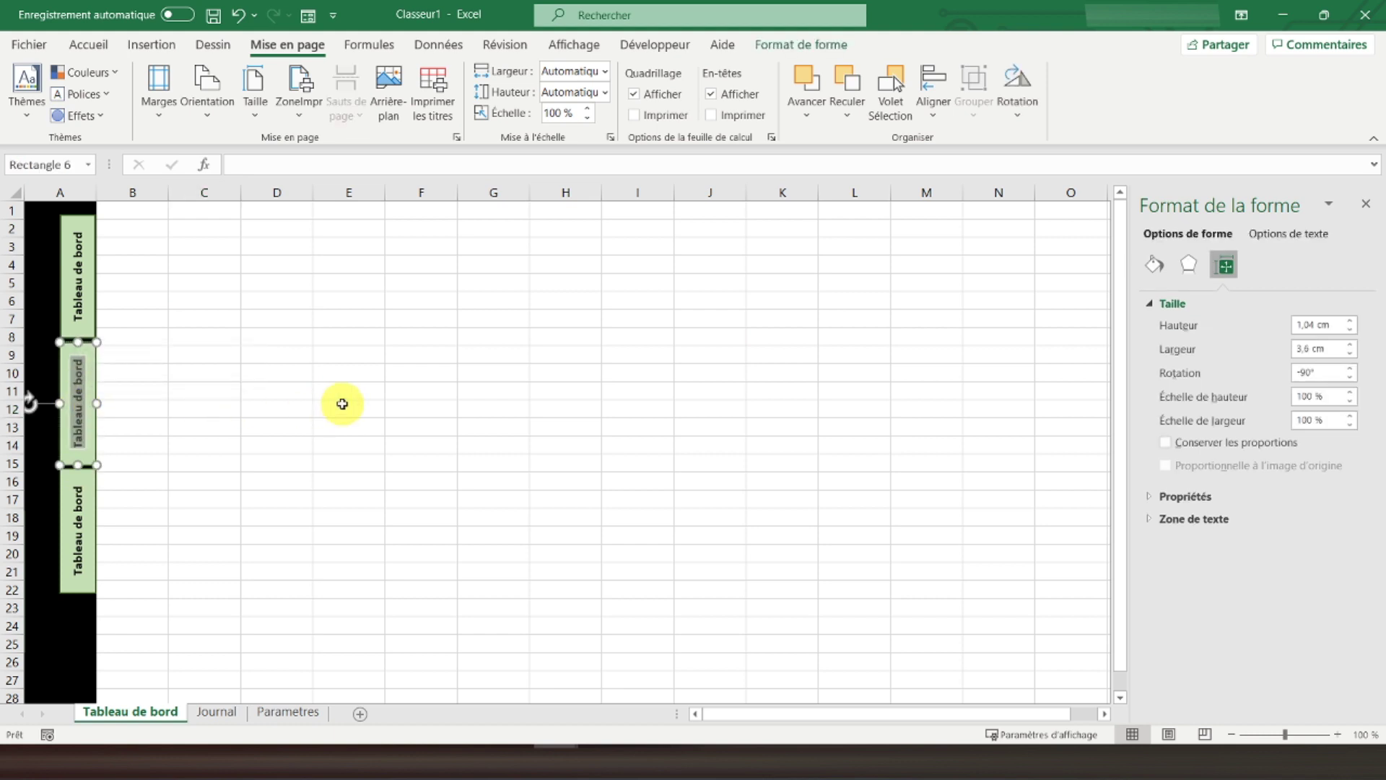
text(Journal)
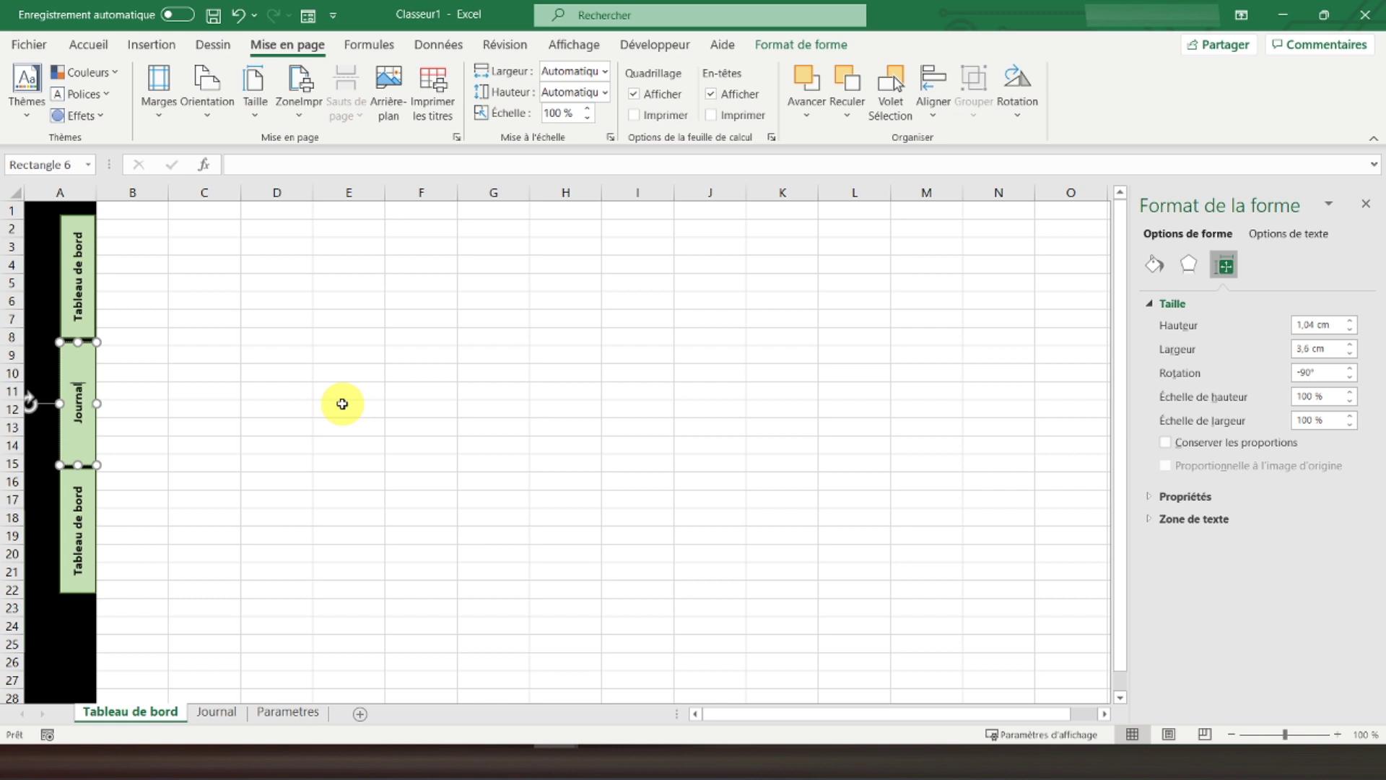
triple_click(82, 534)
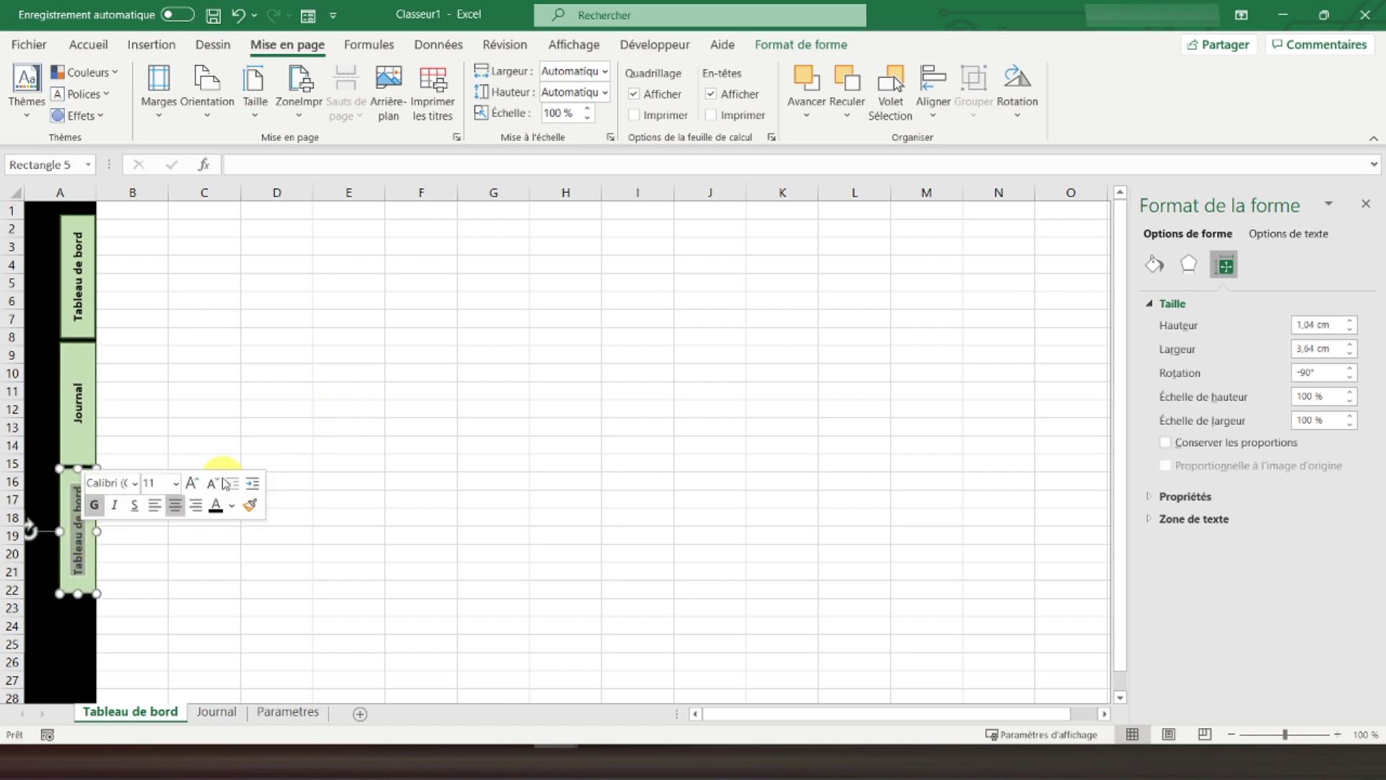
text(Parametres)
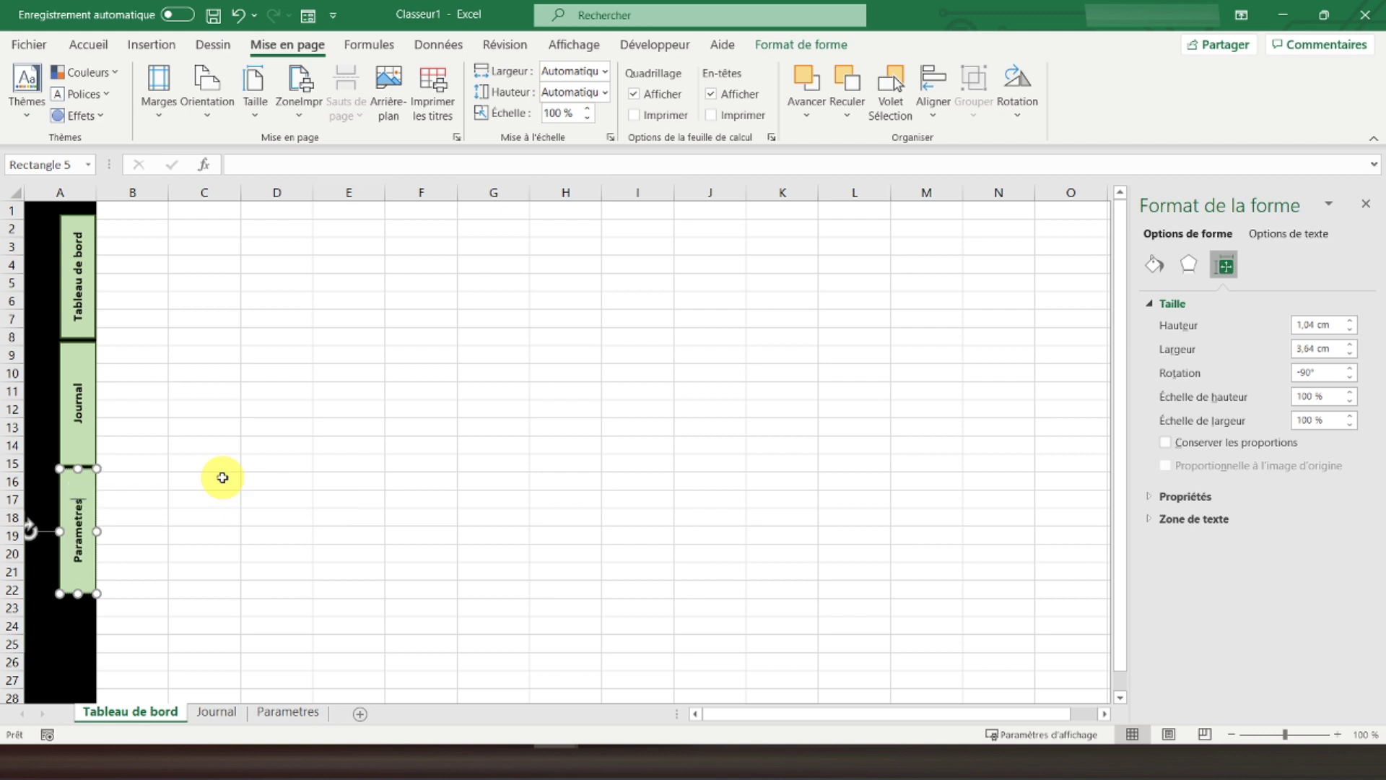
Fill the "Journal" and "Parametres" rectangles with the second-darkest green theme colour
click(83, 440)
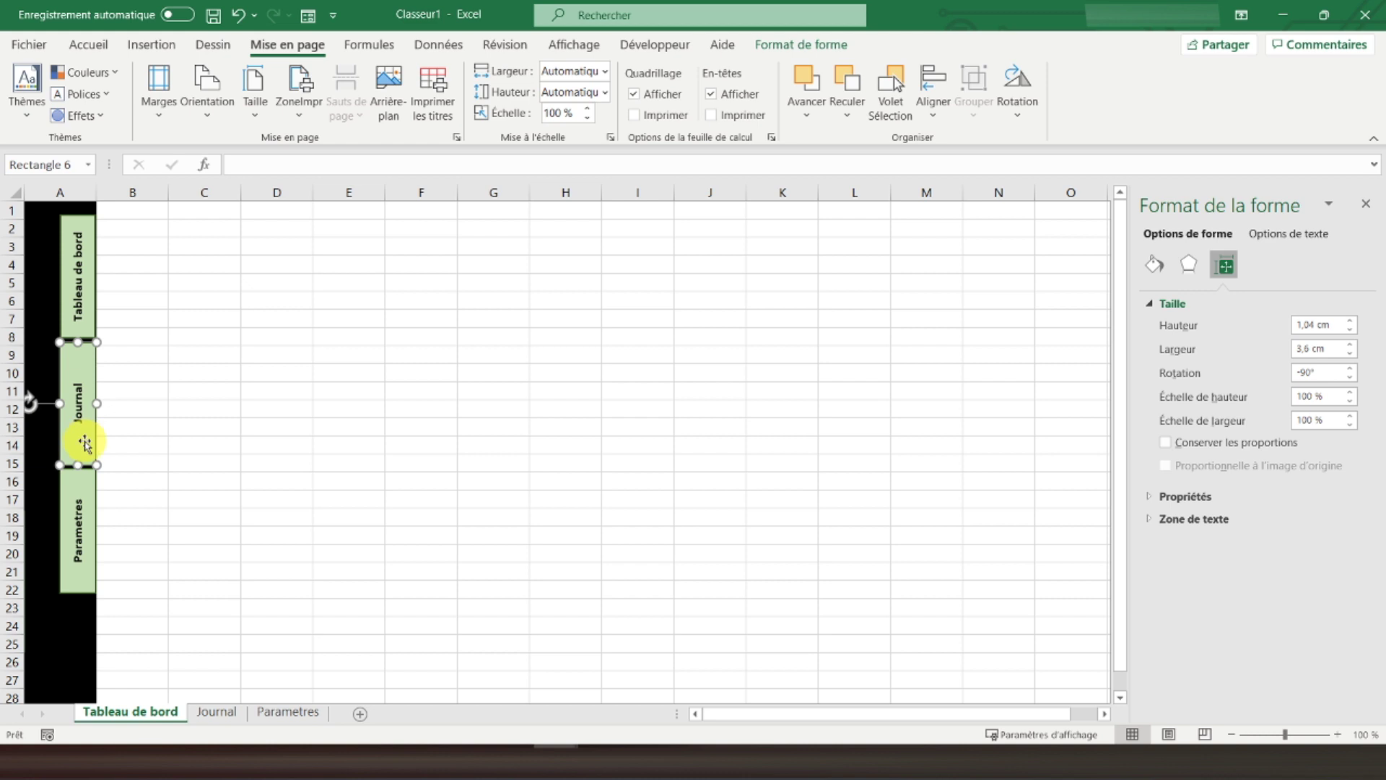
click(794, 45)
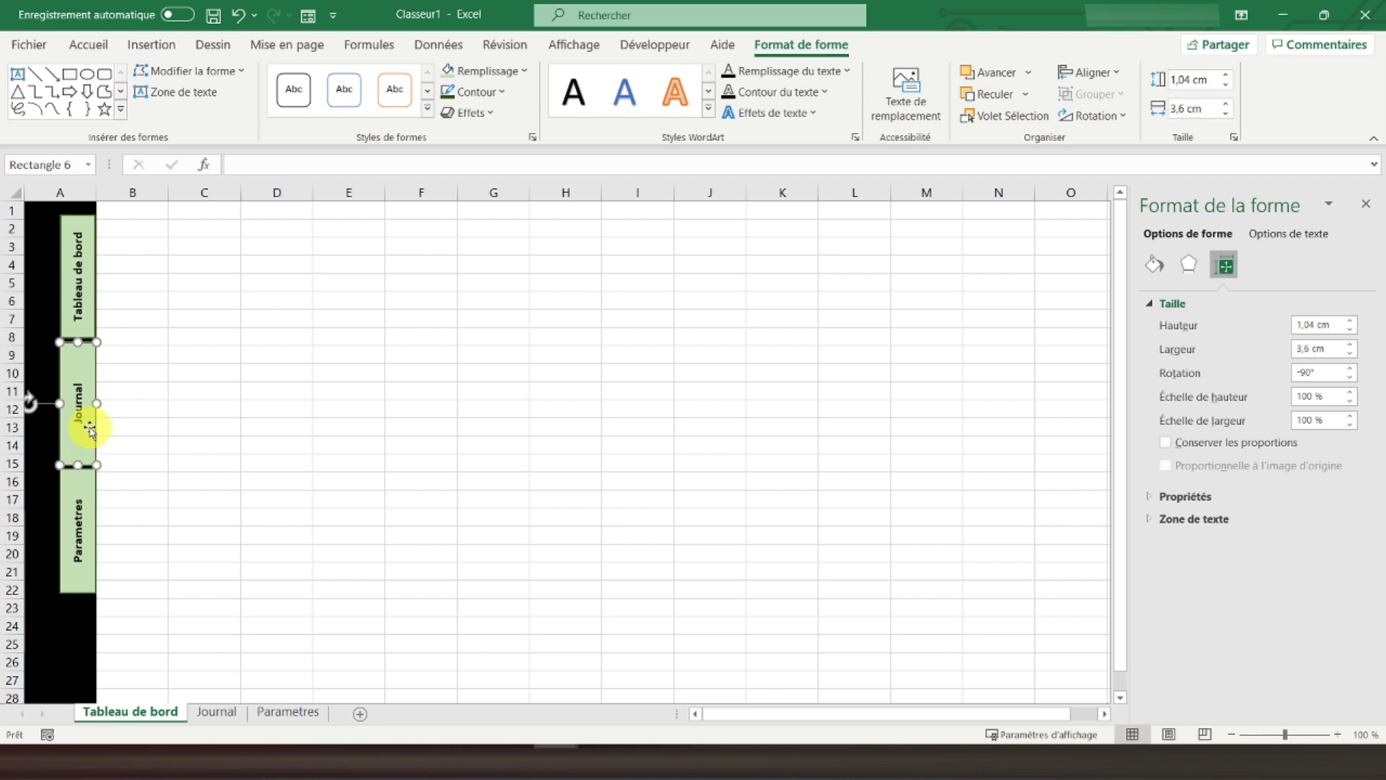
click(516, 72)
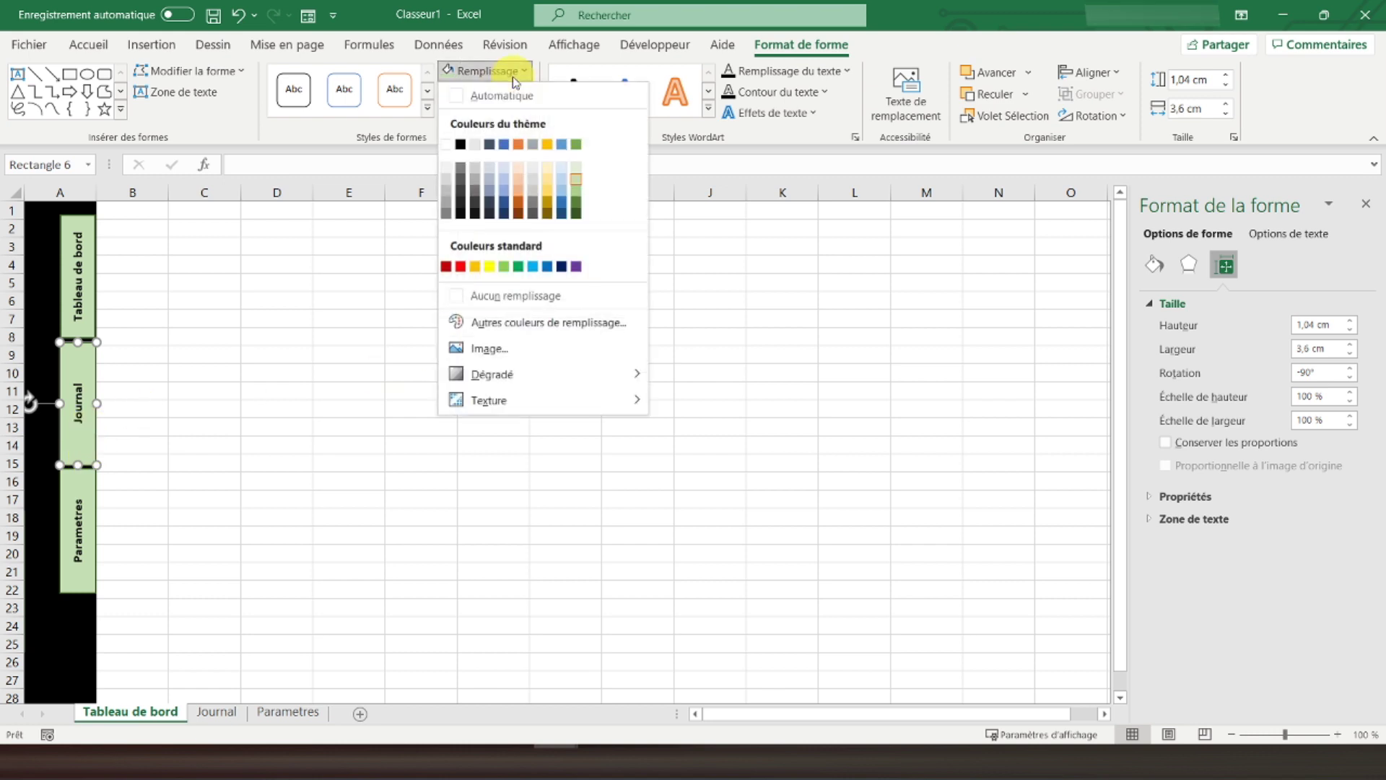
click(576, 202)
click(60, 520)
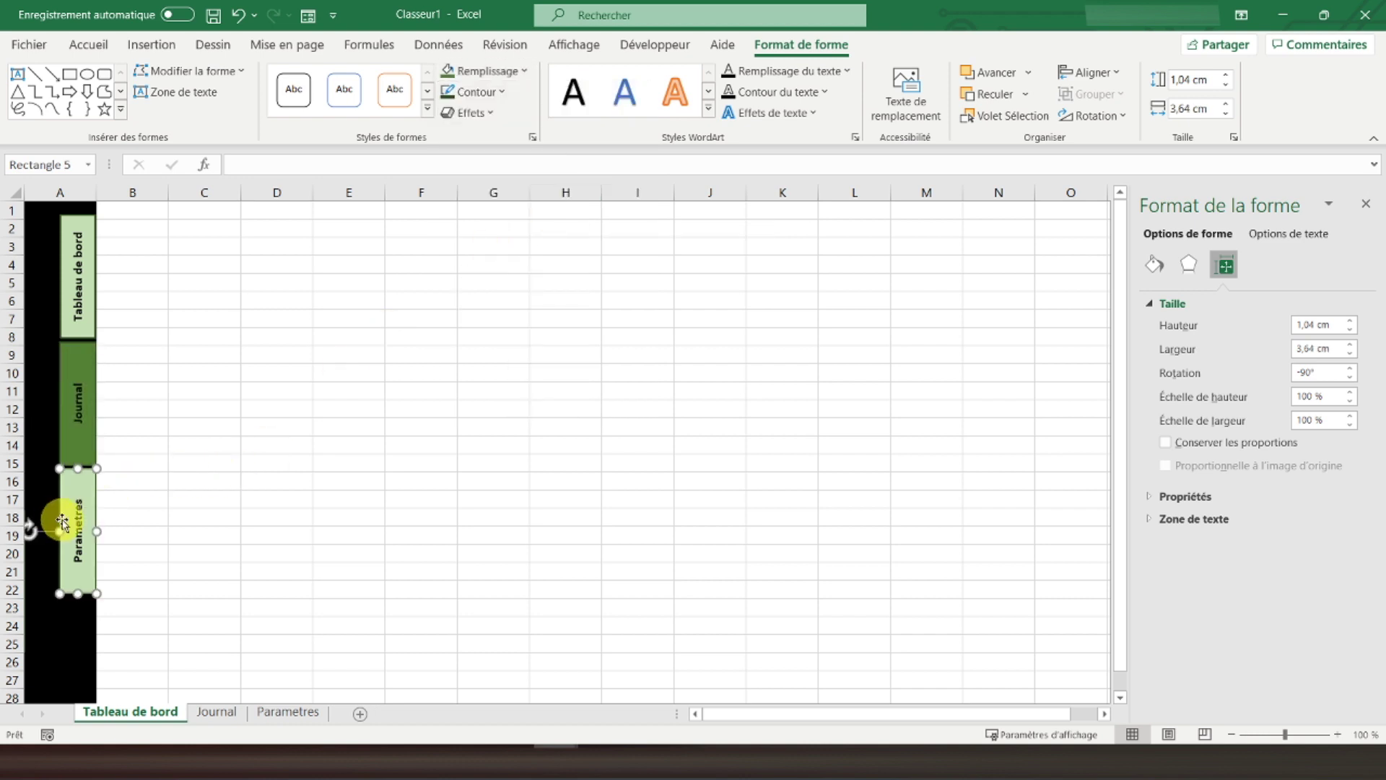
click(495, 73)
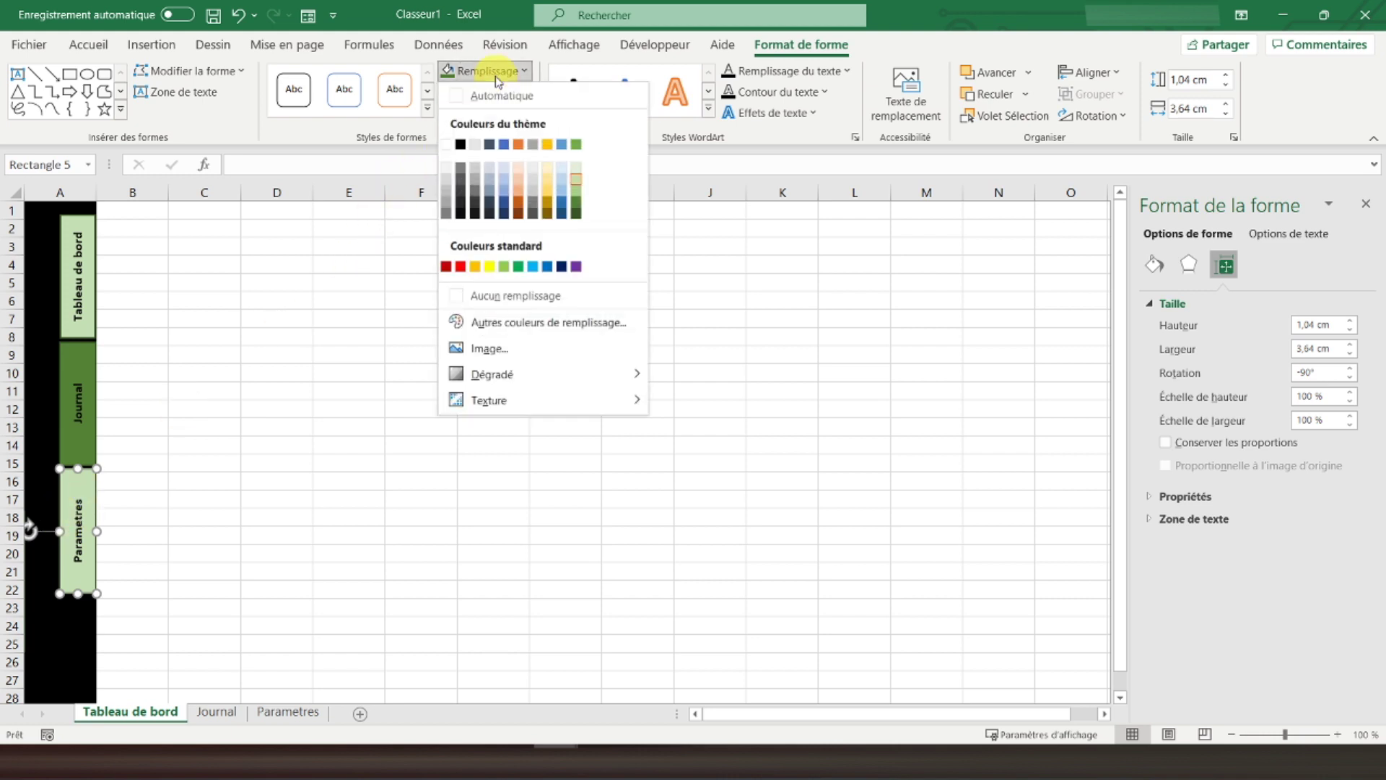
click(577, 210)
click(191, 409)
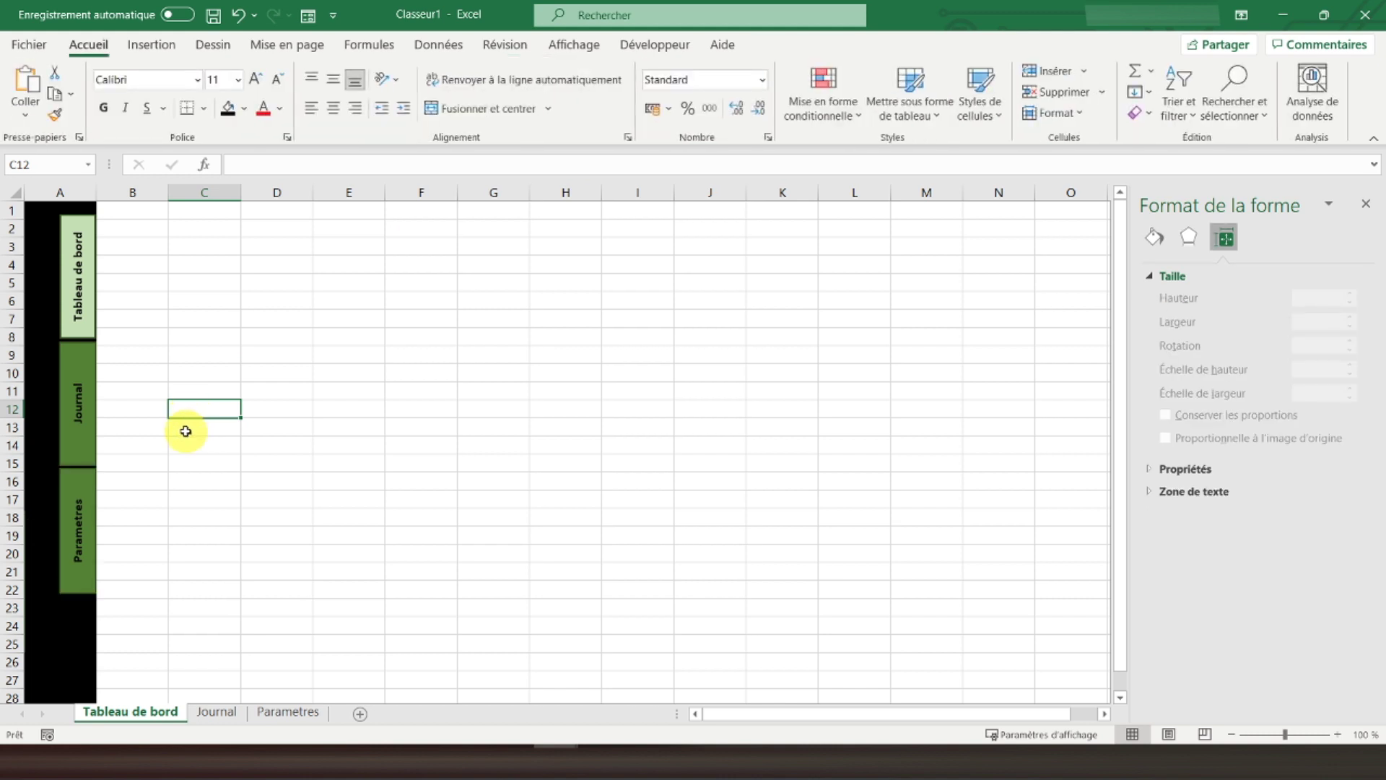
Link the "Tableau de bord" rectangle to cell A1 of the "Tableau de bord" sheet in this document
click(156, 45)
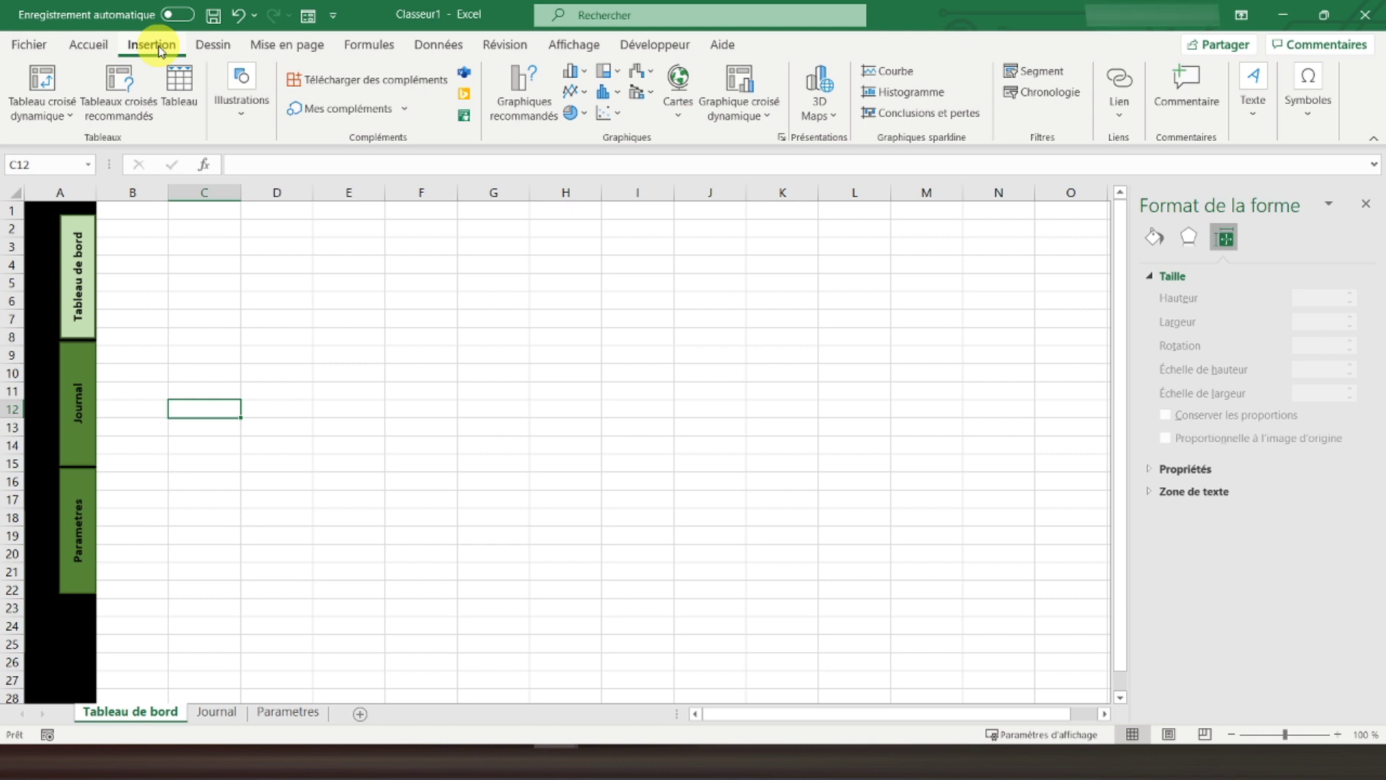
click(78, 315)
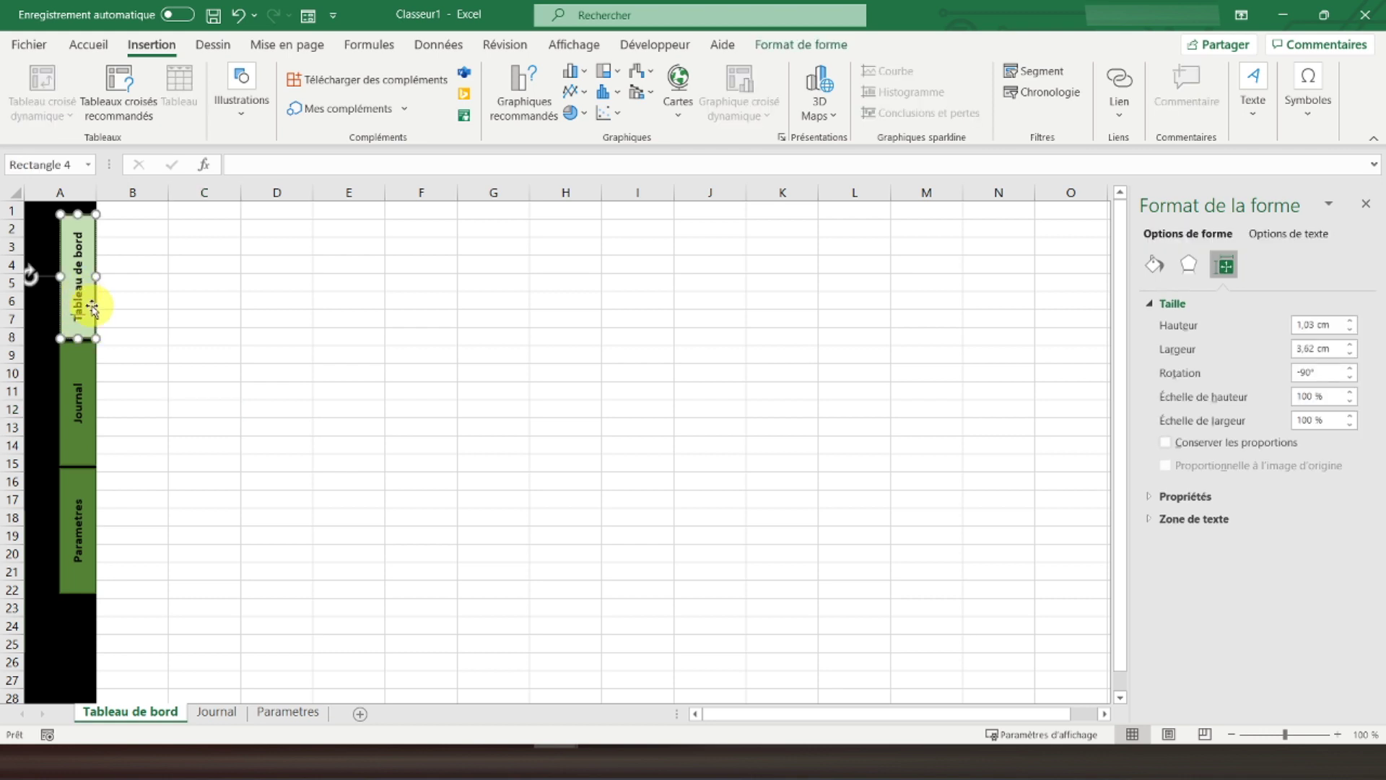
click(1120, 122)
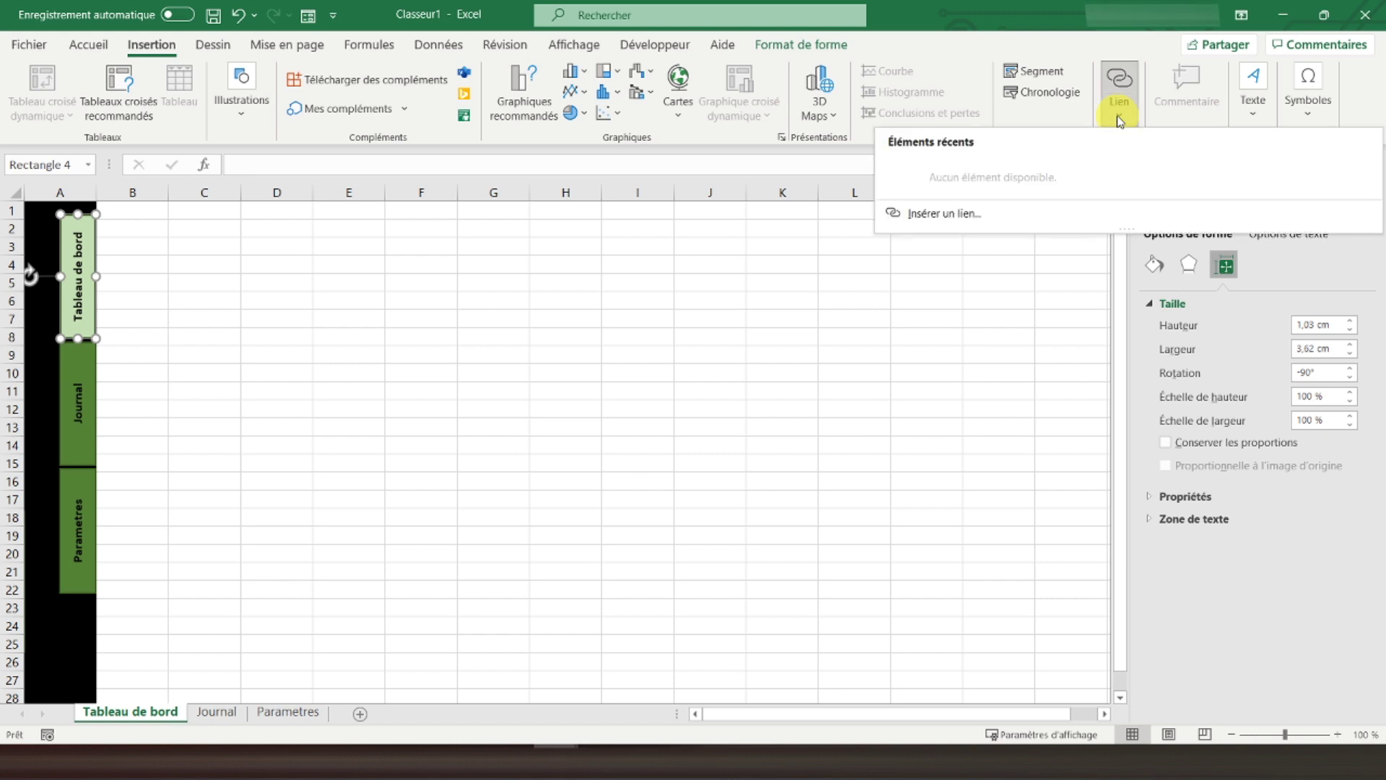
click(964, 214)
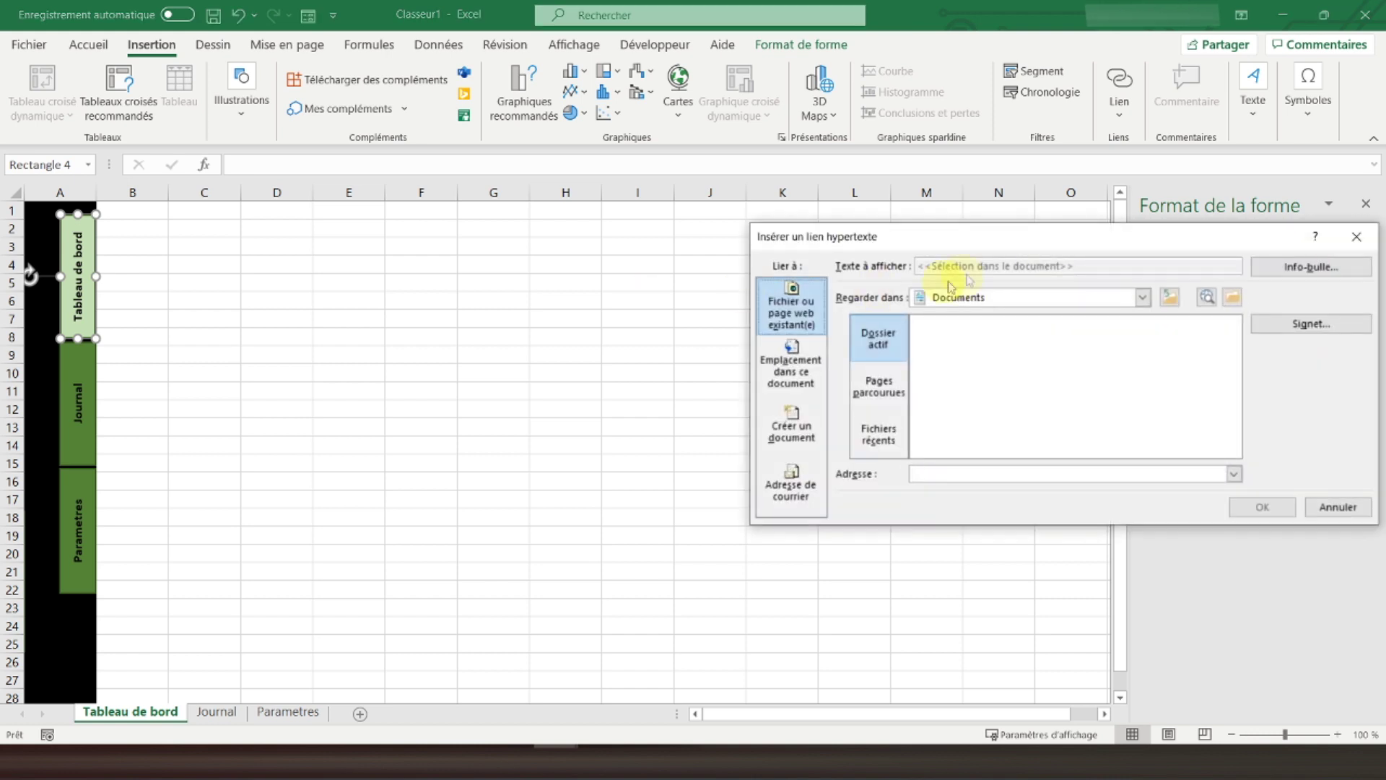
drag(970, 241, 844, 251)
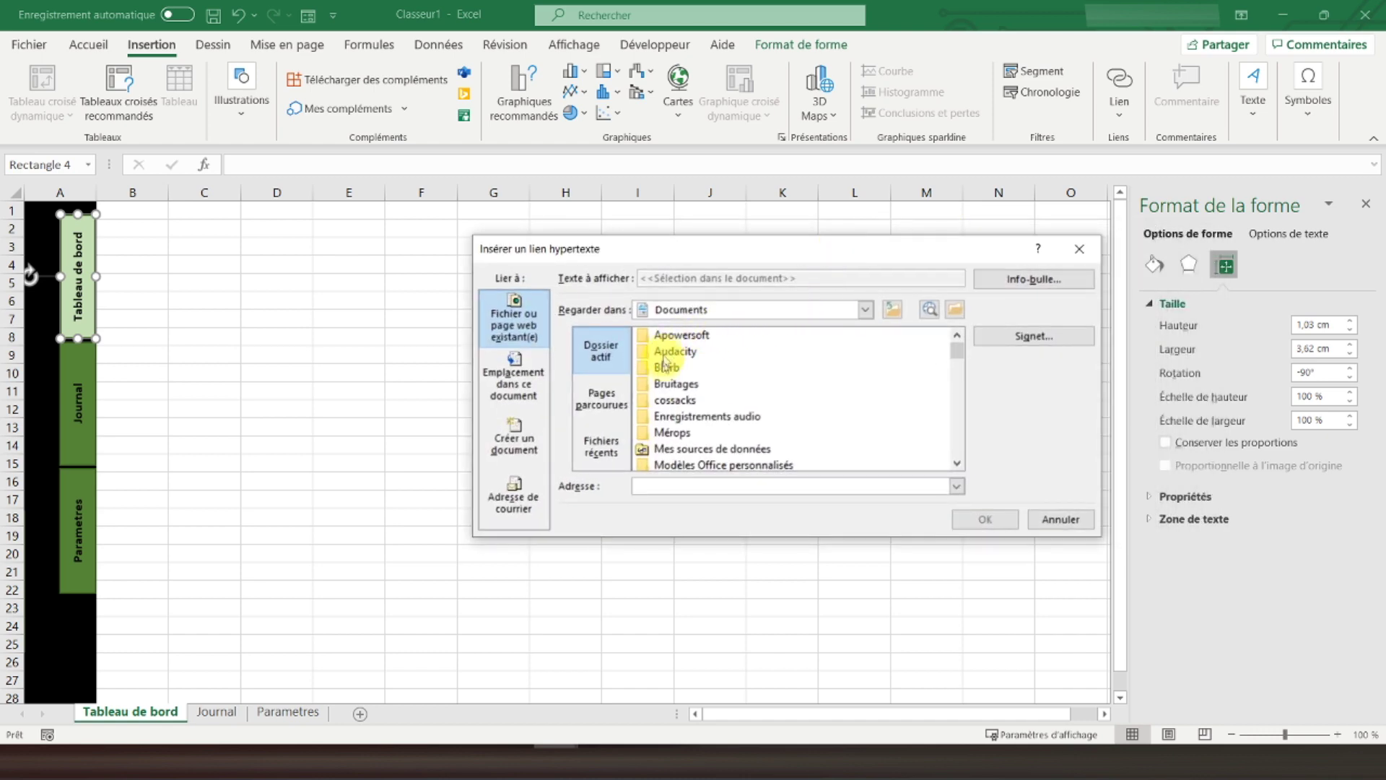
click(597, 403)
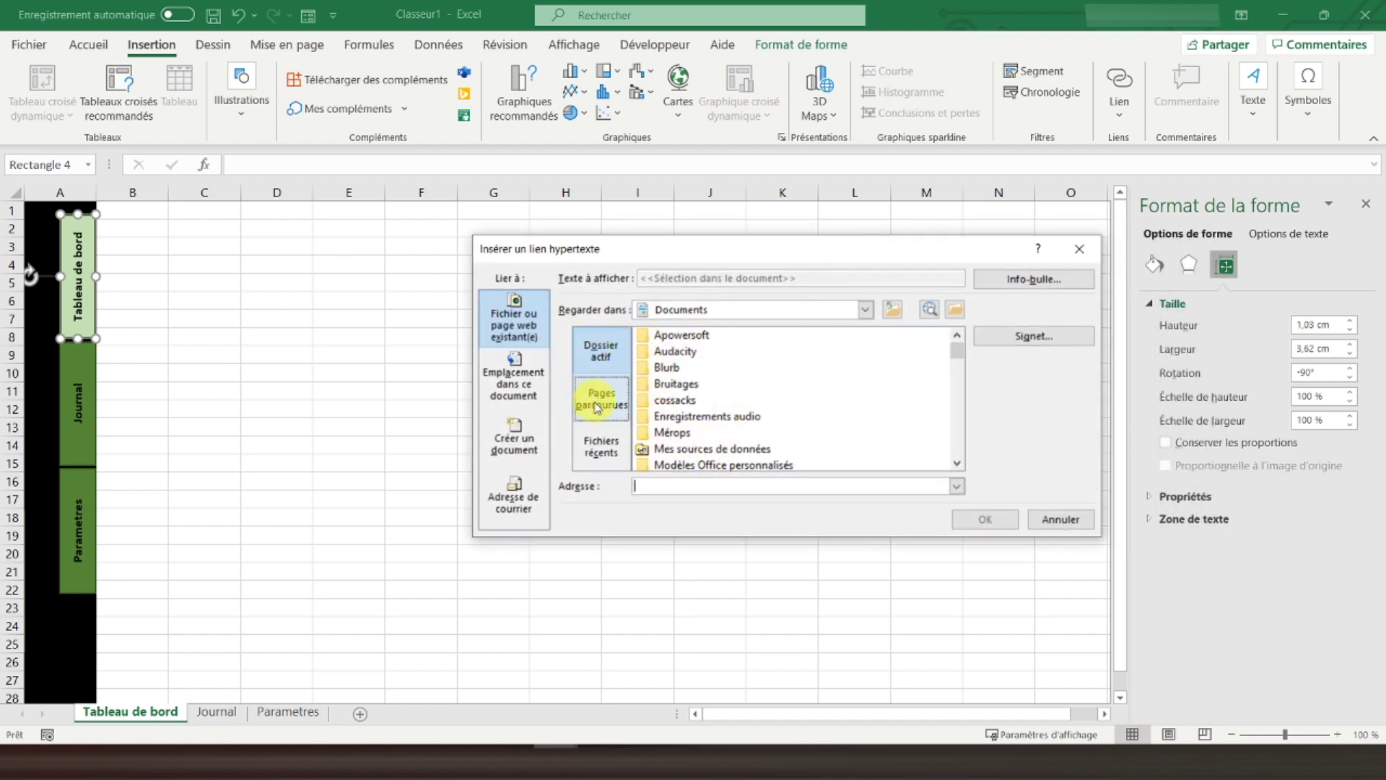
click(607, 370)
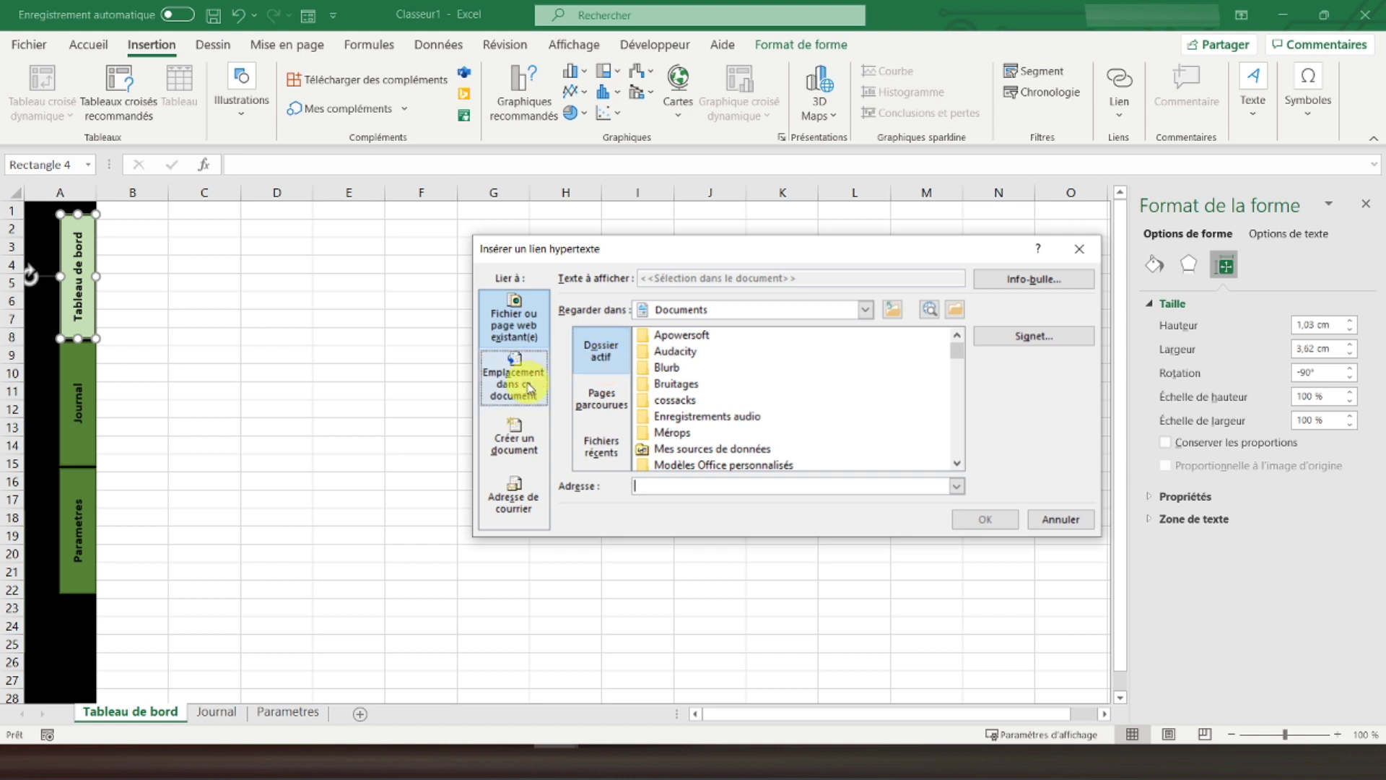
click(530, 388)
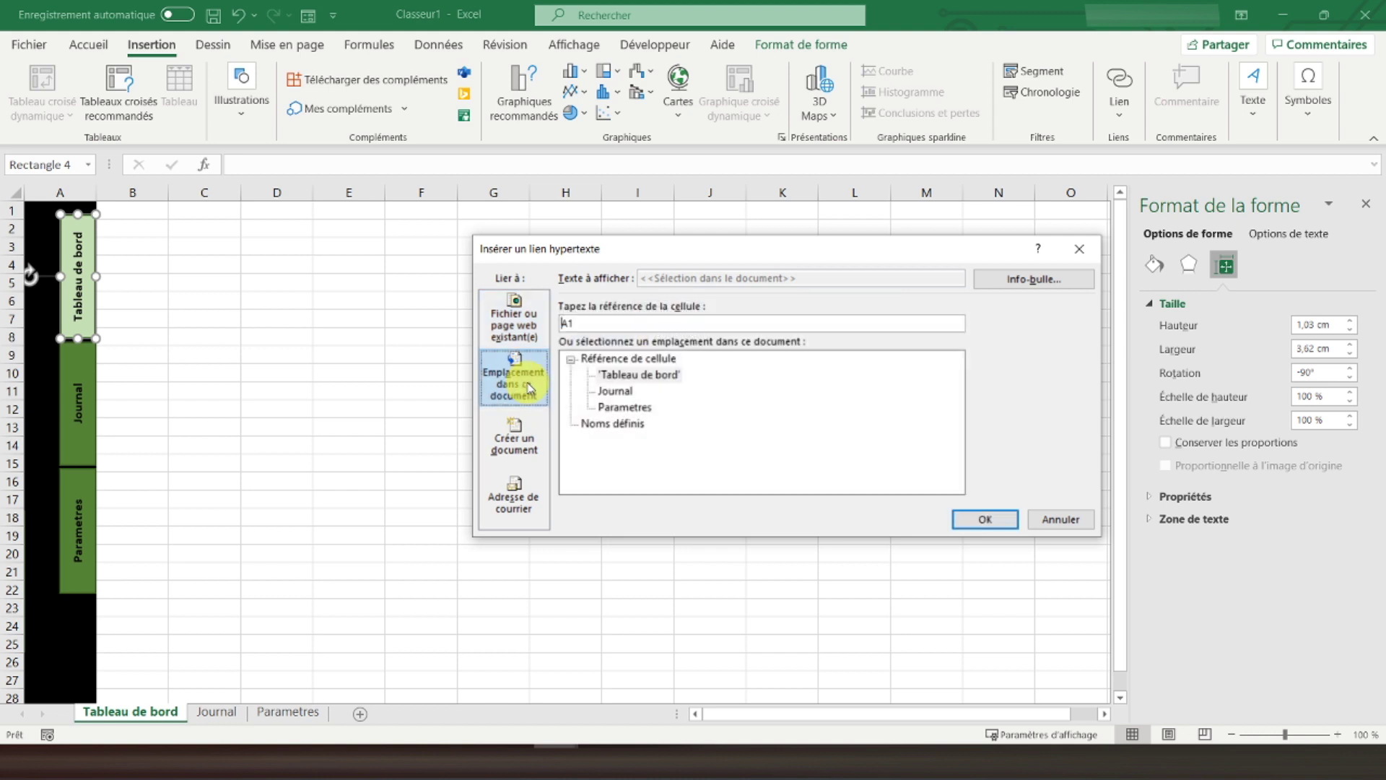
click(634, 373)
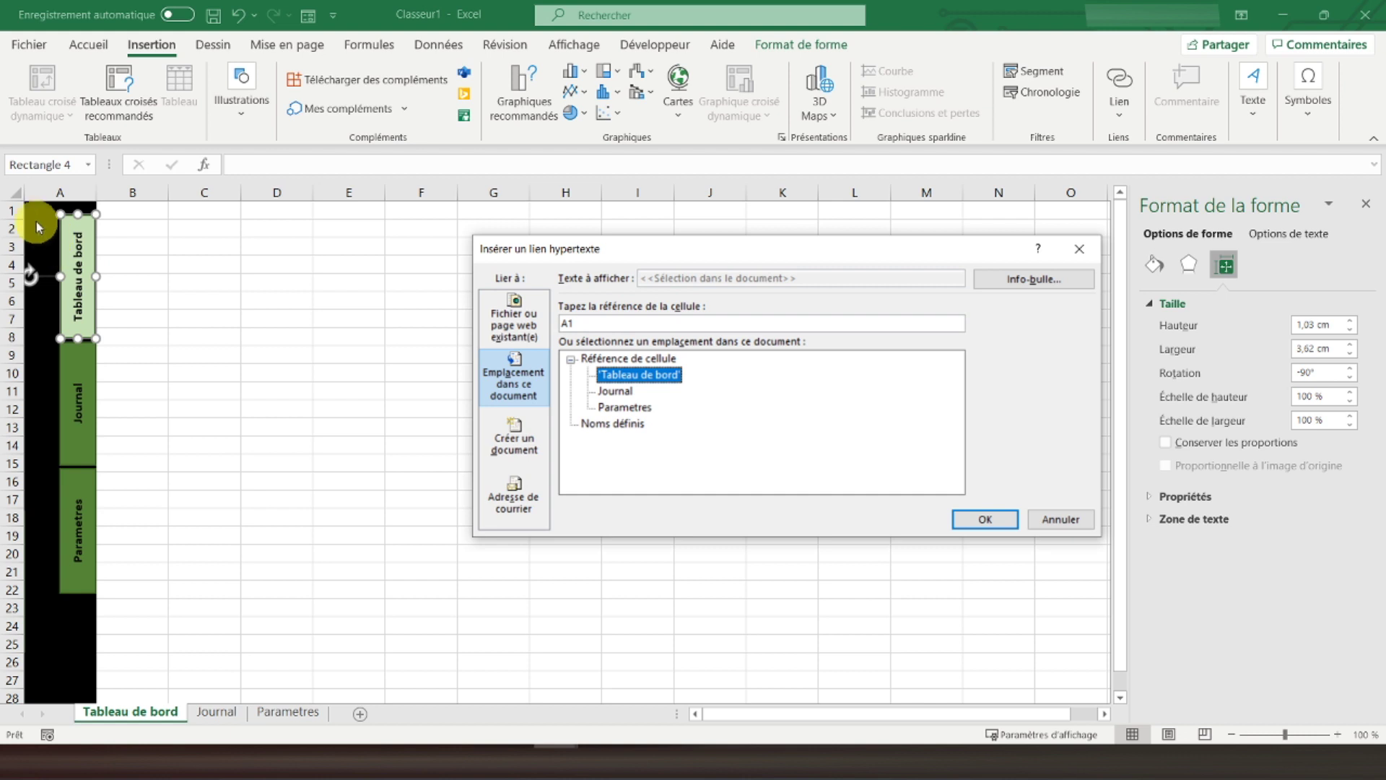
click(988, 520)
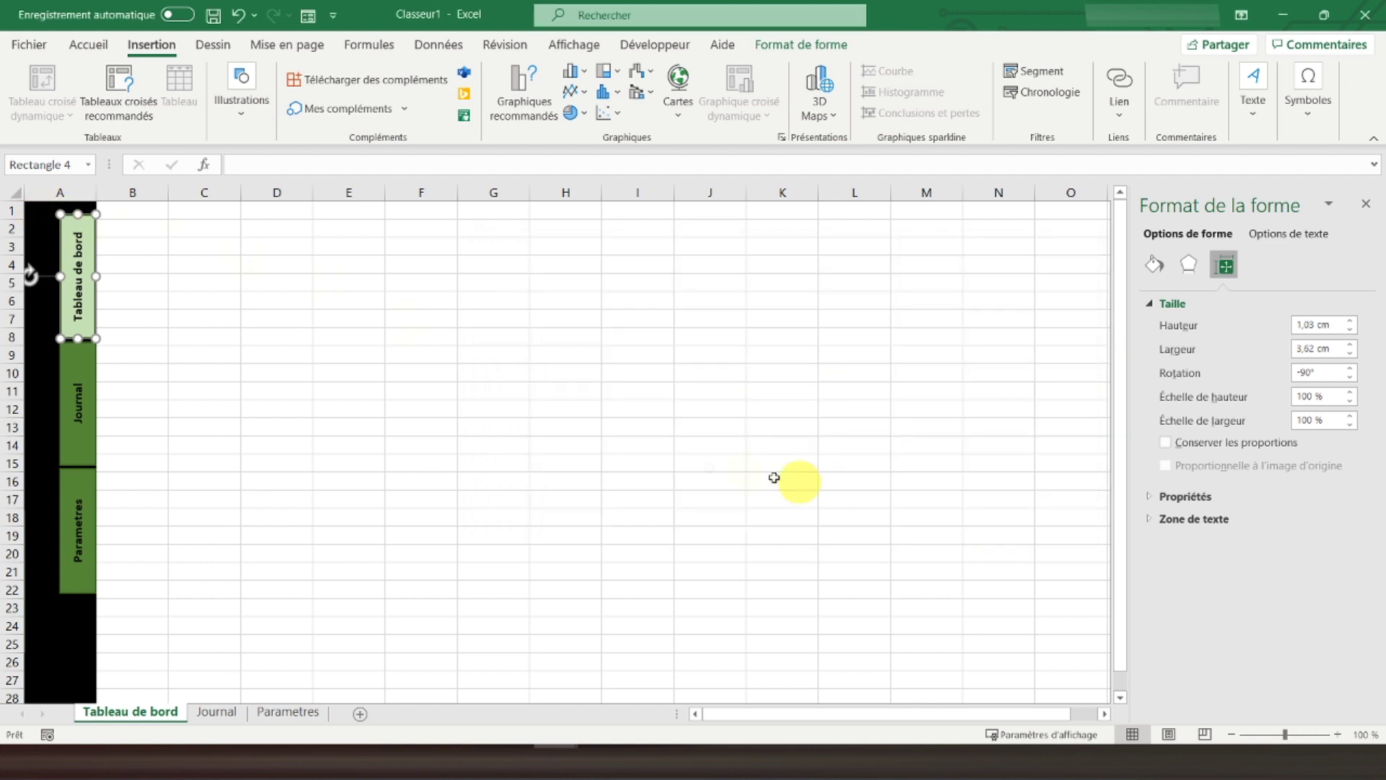
Link the "Journal" rectangle to cell A1 of the Journal sheet in this document
click(88, 437)
click(1119, 115)
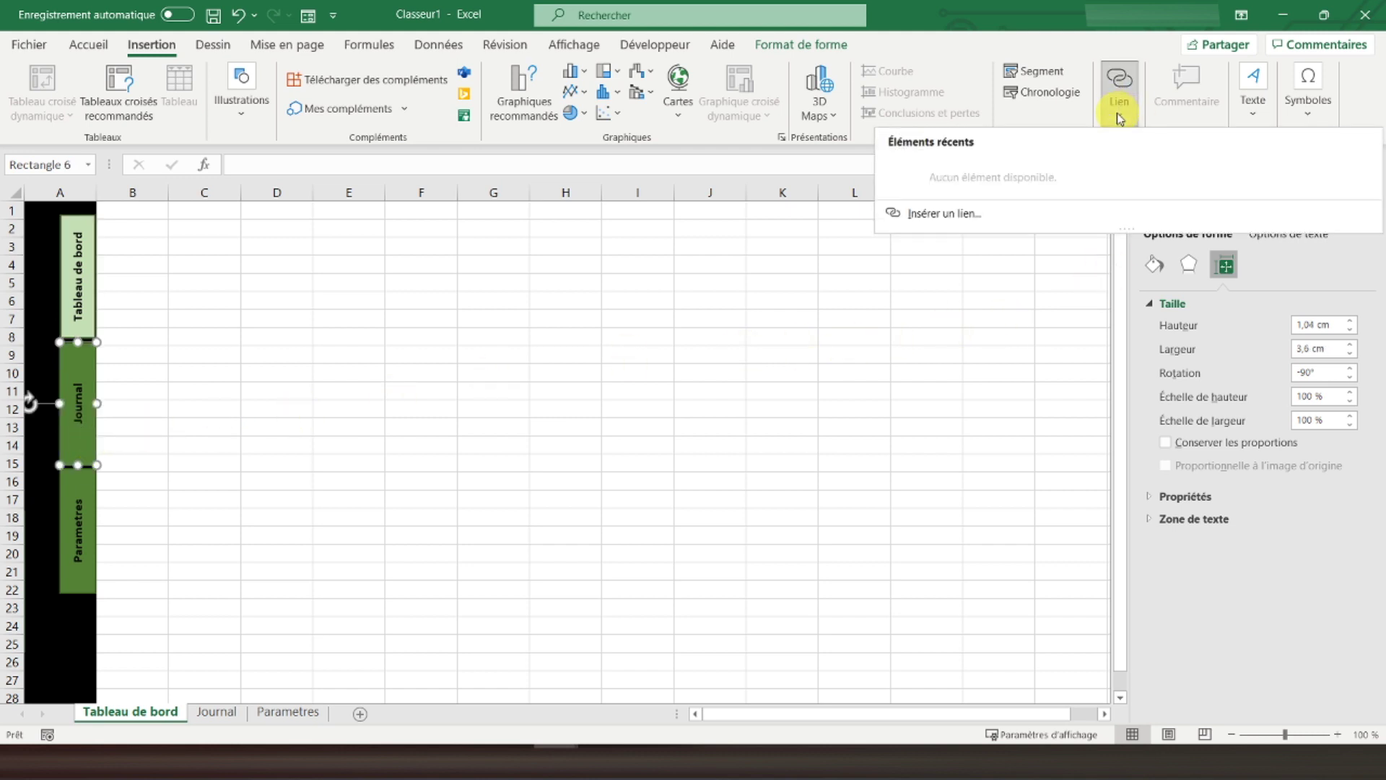
click(944, 212)
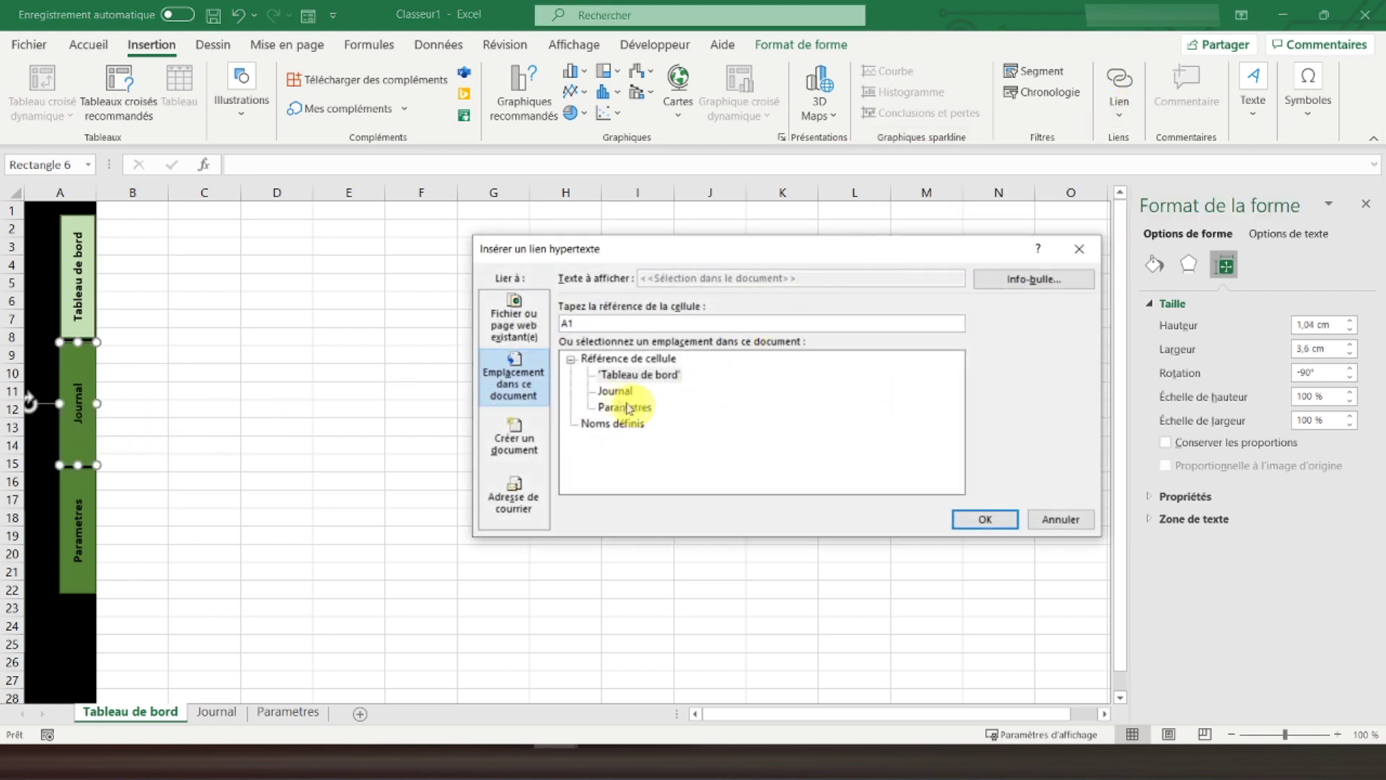
click(618, 394)
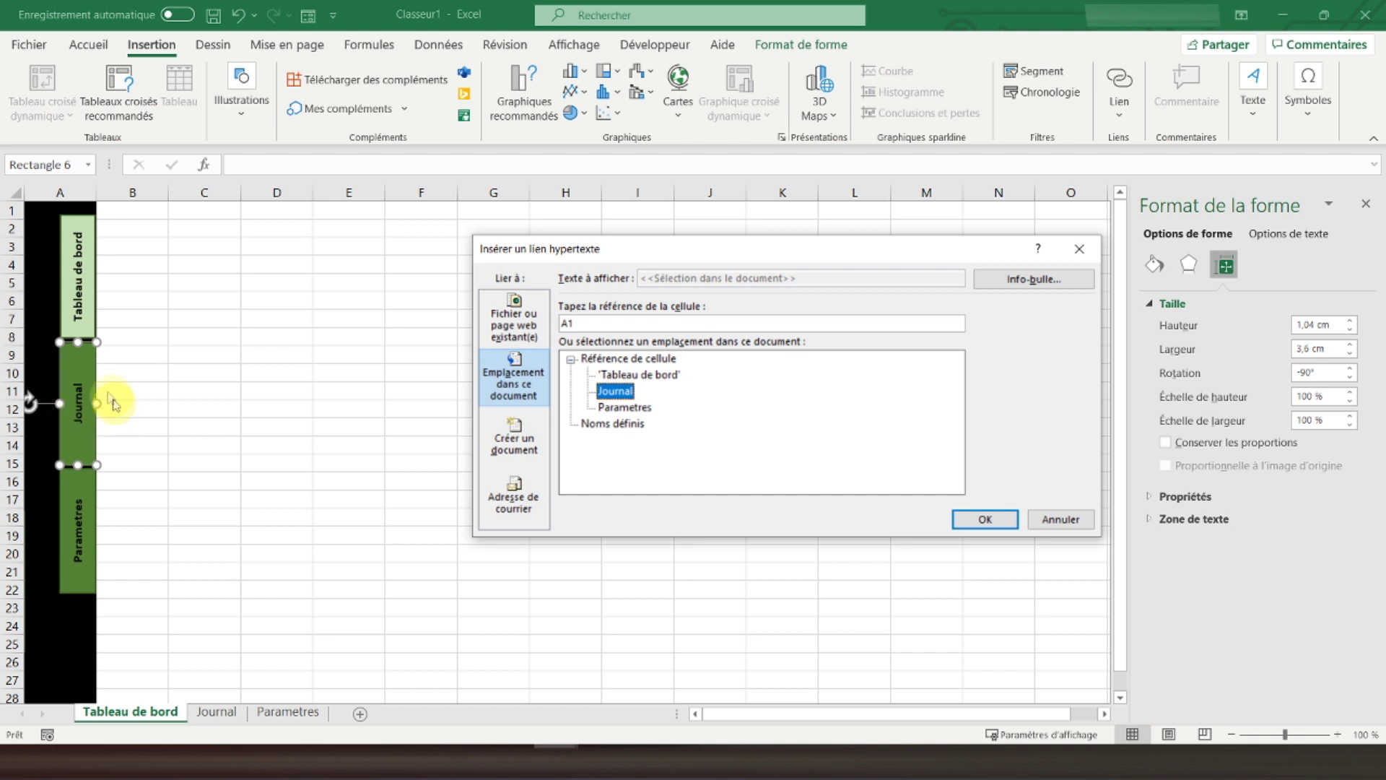
click(984, 520)
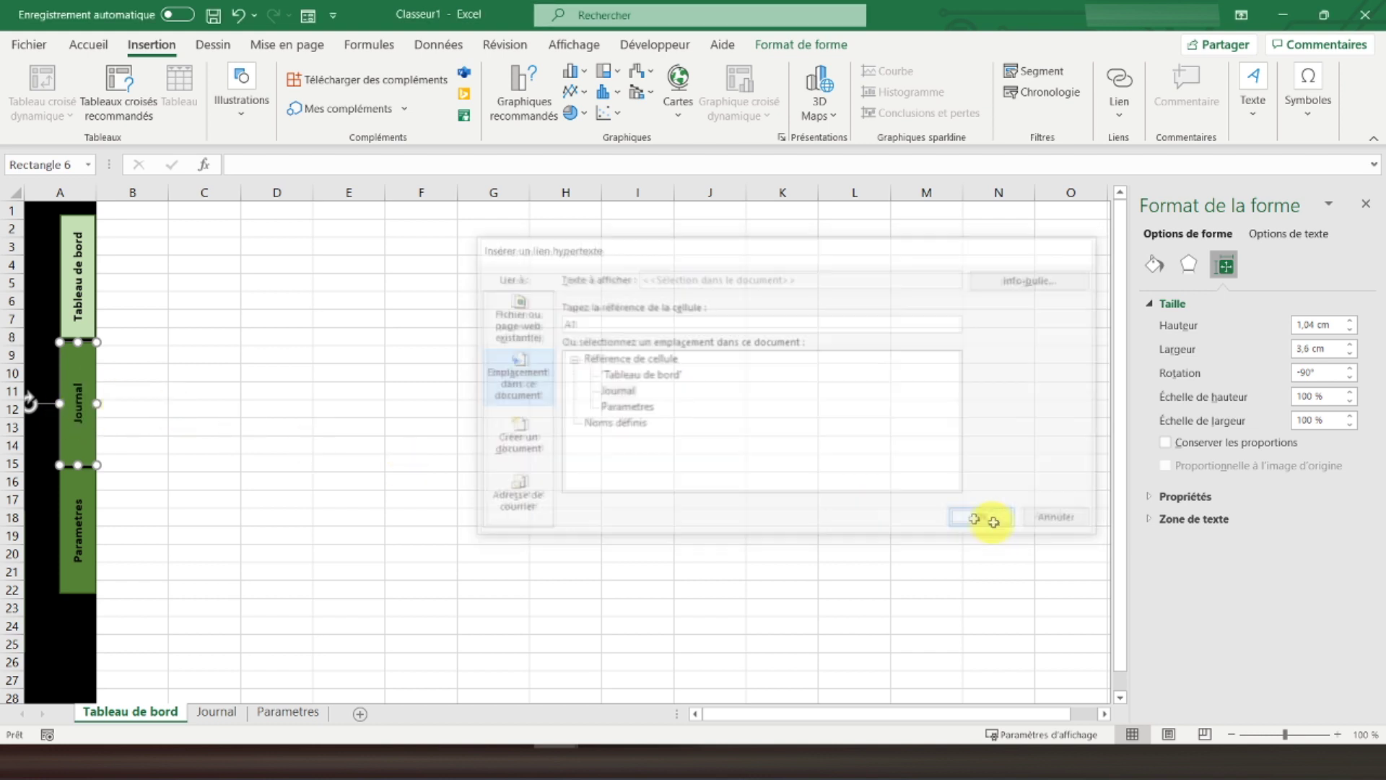
Link the "Parametres" rectangle to cell A1 of the Parametres sheet in this document
click(78, 578)
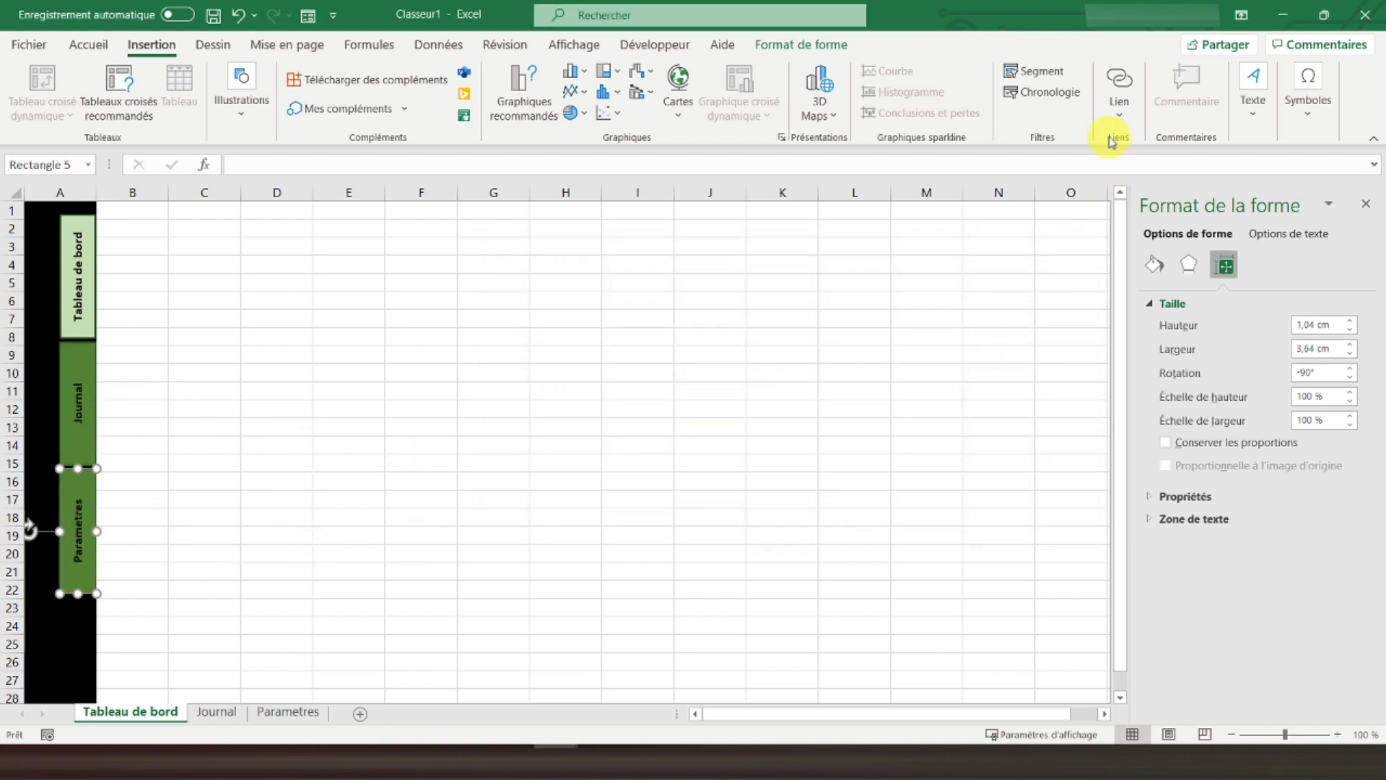
click(1118, 109)
click(937, 214)
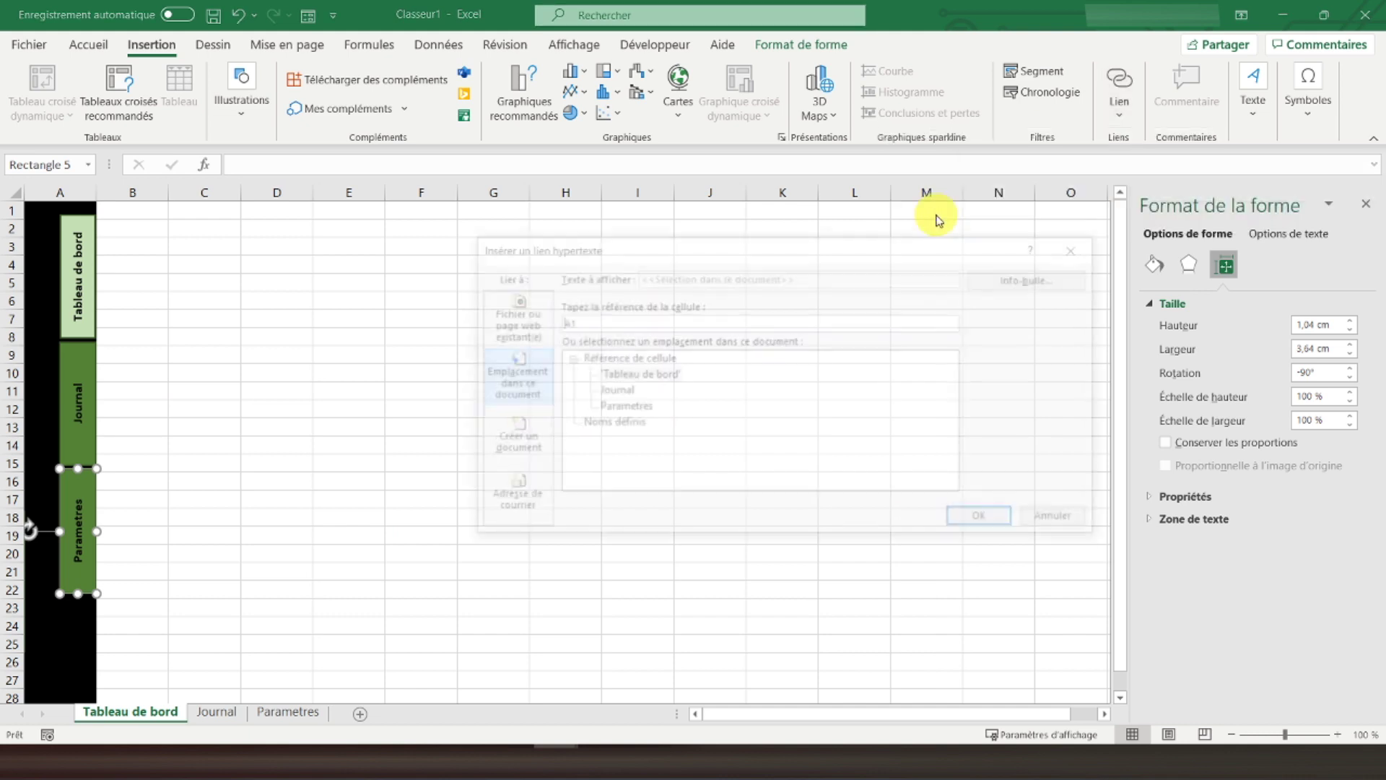
click(624, 408)
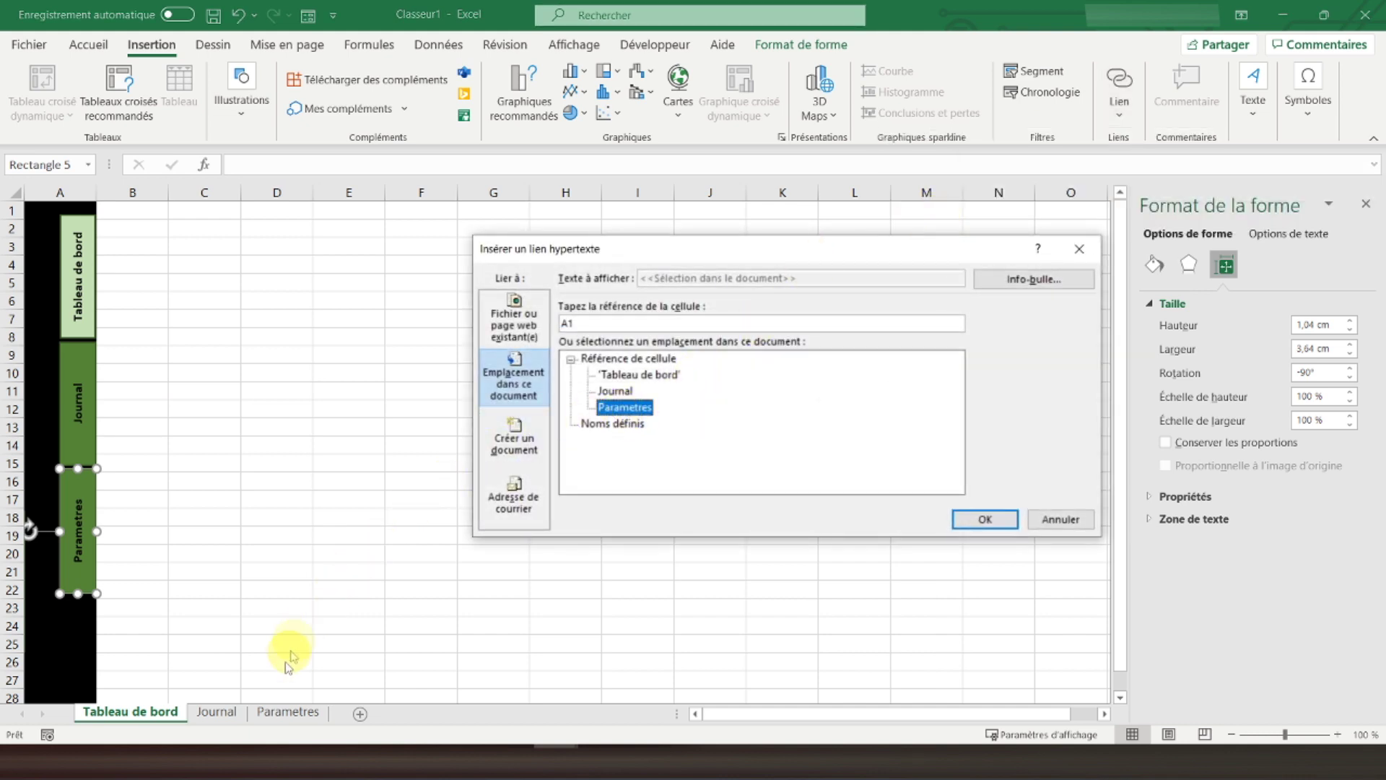
click(981, 519)
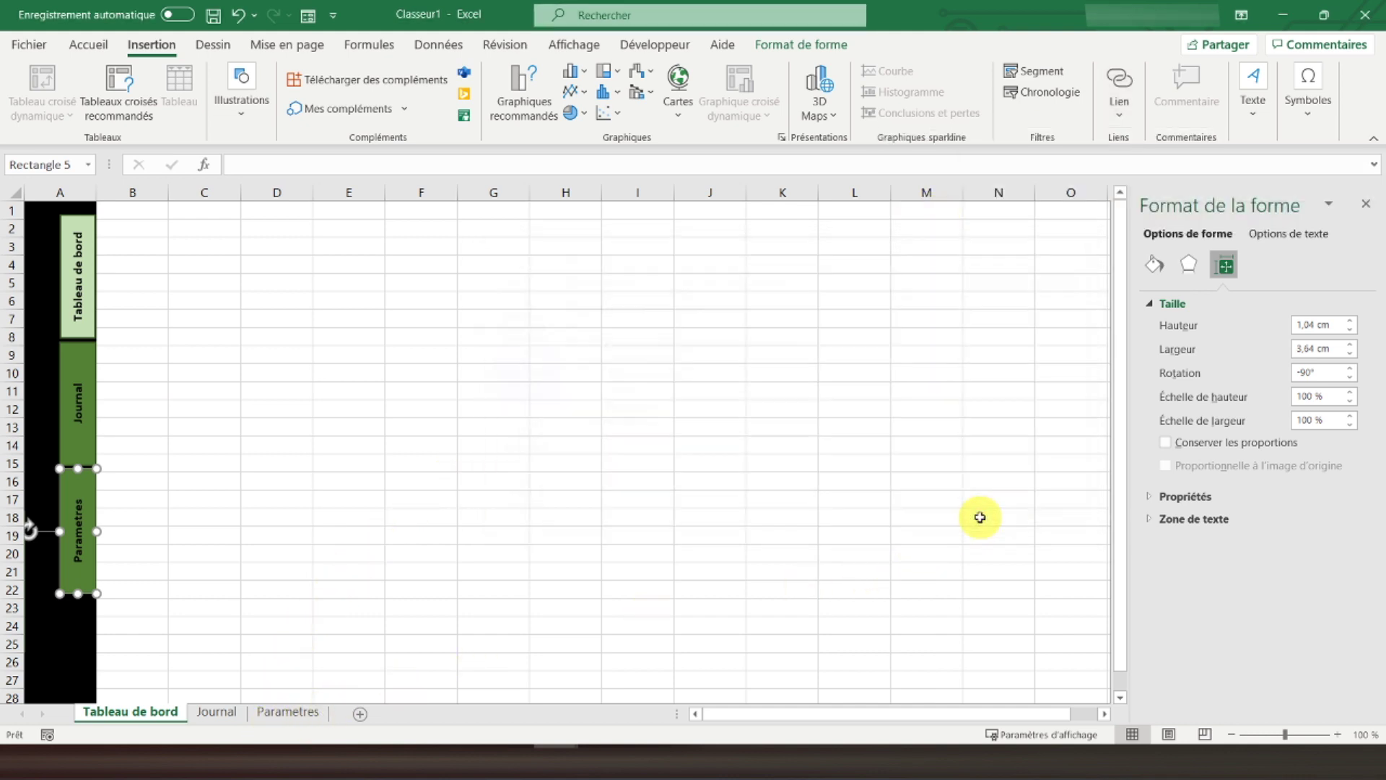
Copy column A of the "Tableau de bord" sheet, with its linked rectangles, and paste it over column A of the Journal sheet
click(46, 191)
right_click(46, 191)
click(93, 231)
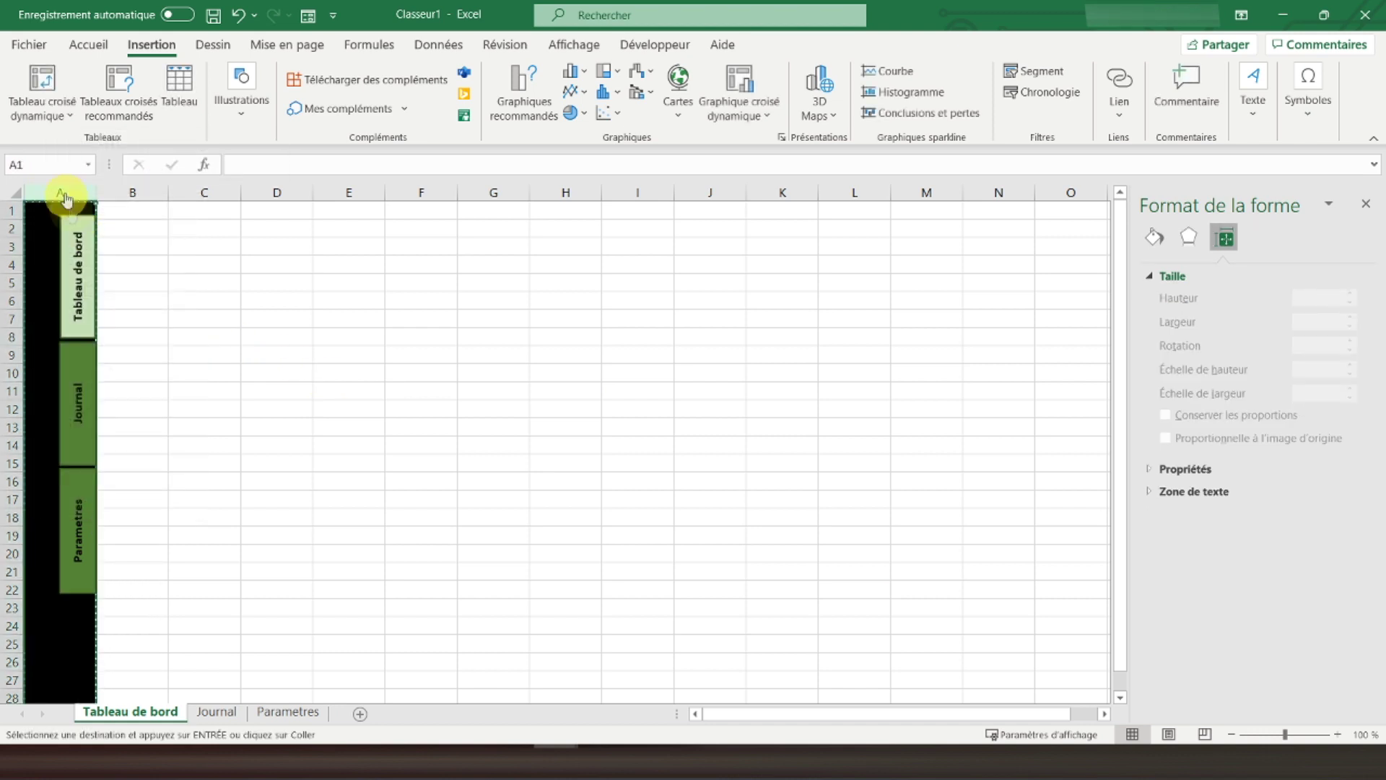
click(216, 711)
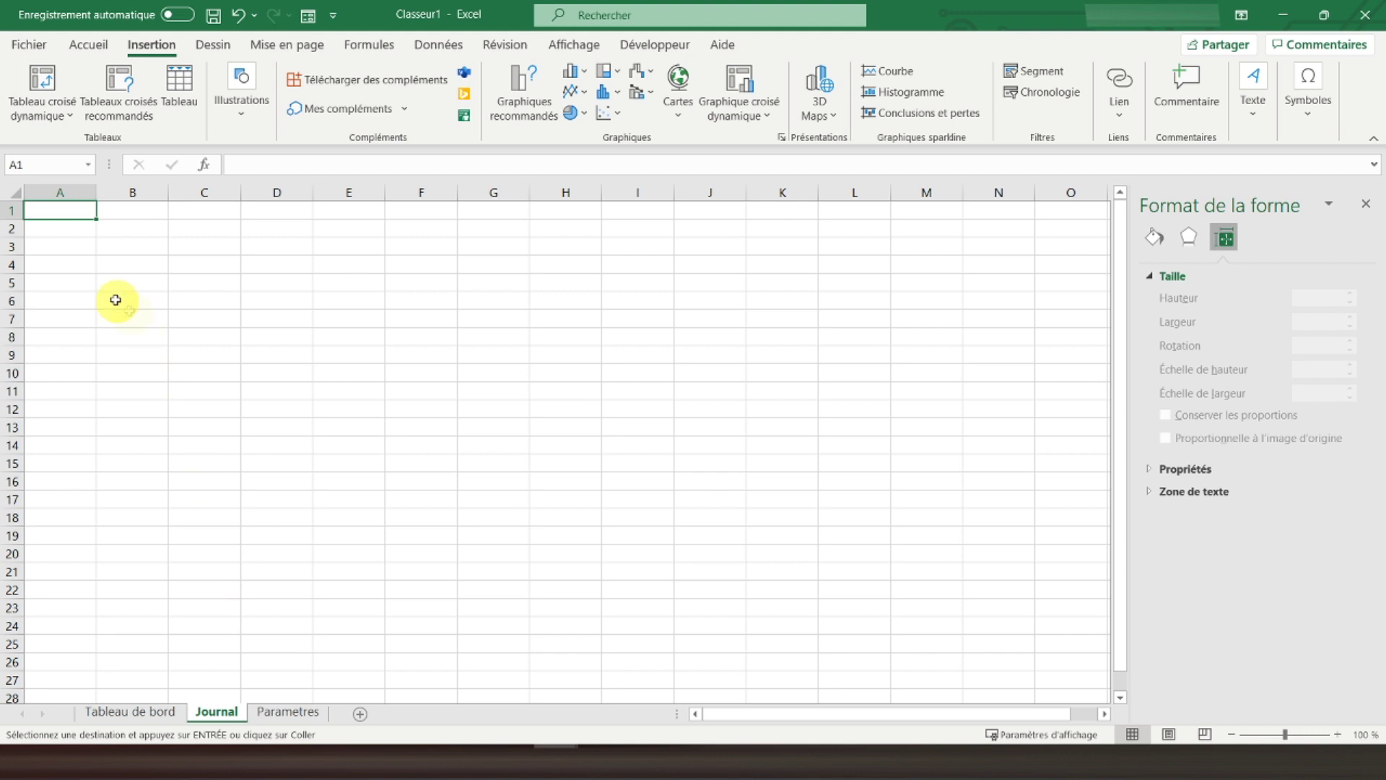
right_click(62, 208)
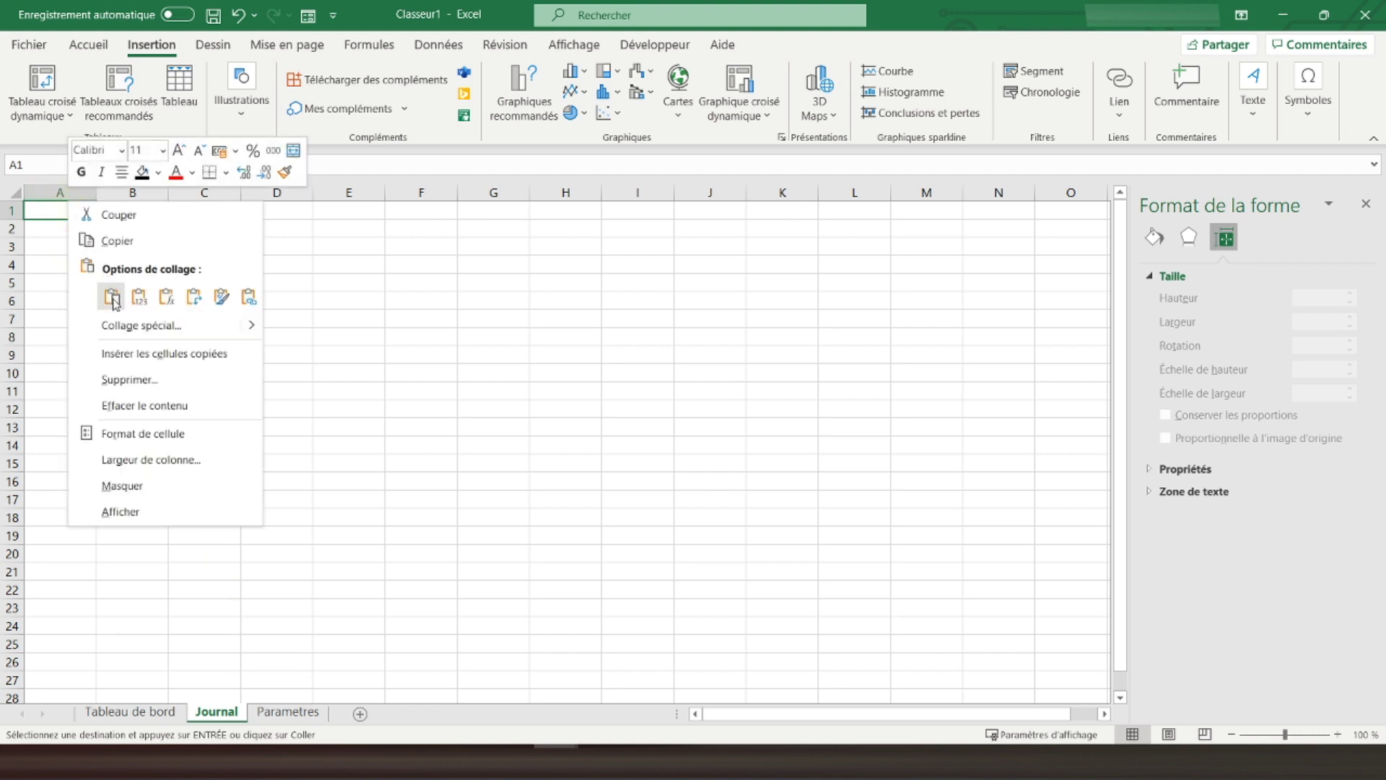
right_click(45, 200)
key(Escape)
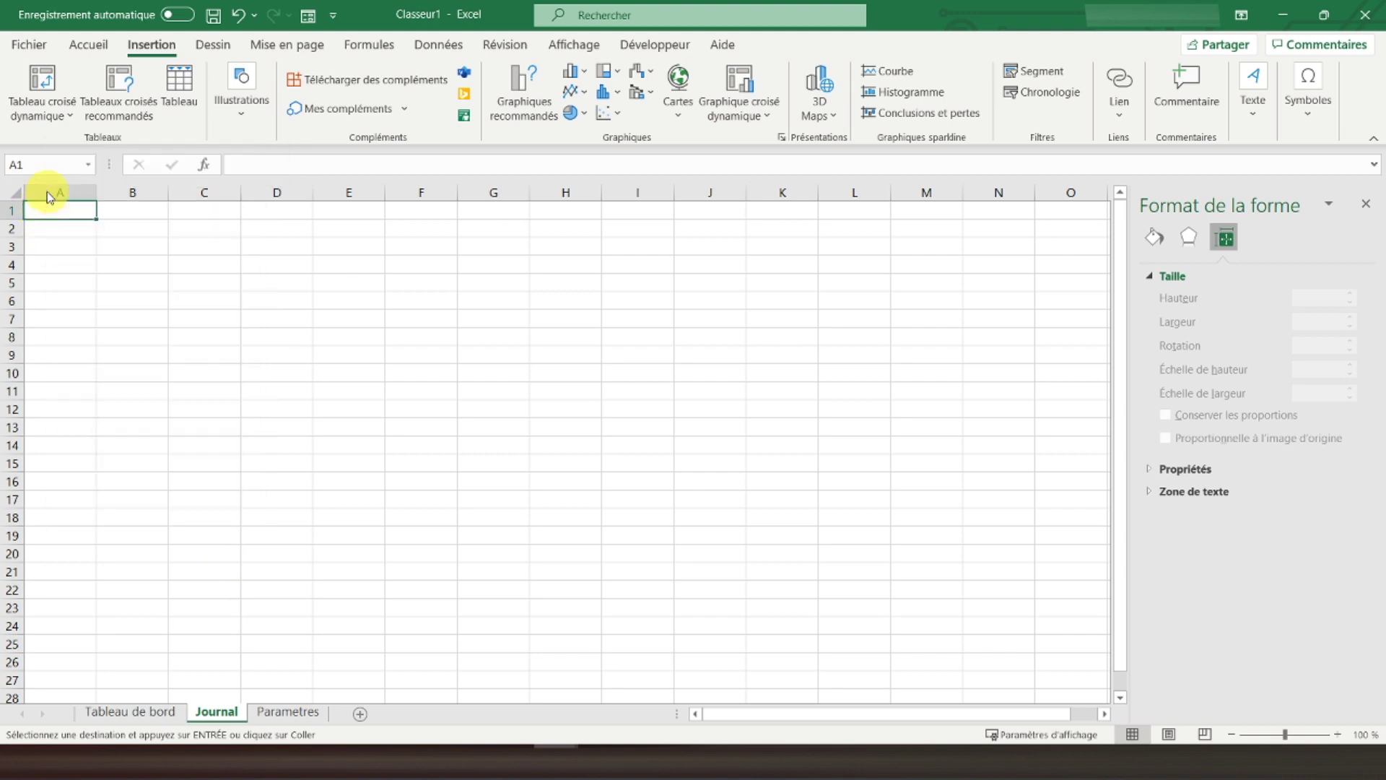
right_click(47, 192)
click(91, 288)
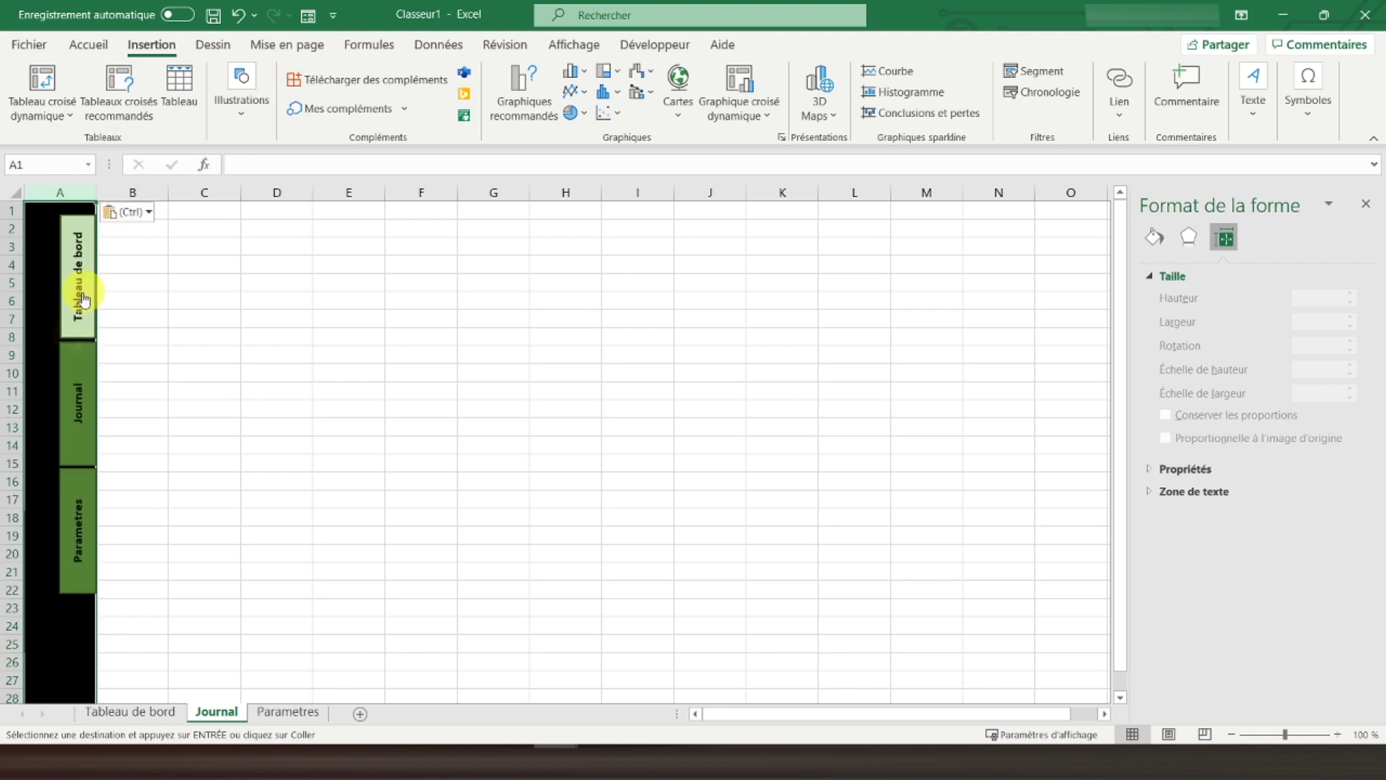
Paste the copied navigation column over column A of the Parametres sheet
click(300, 714)
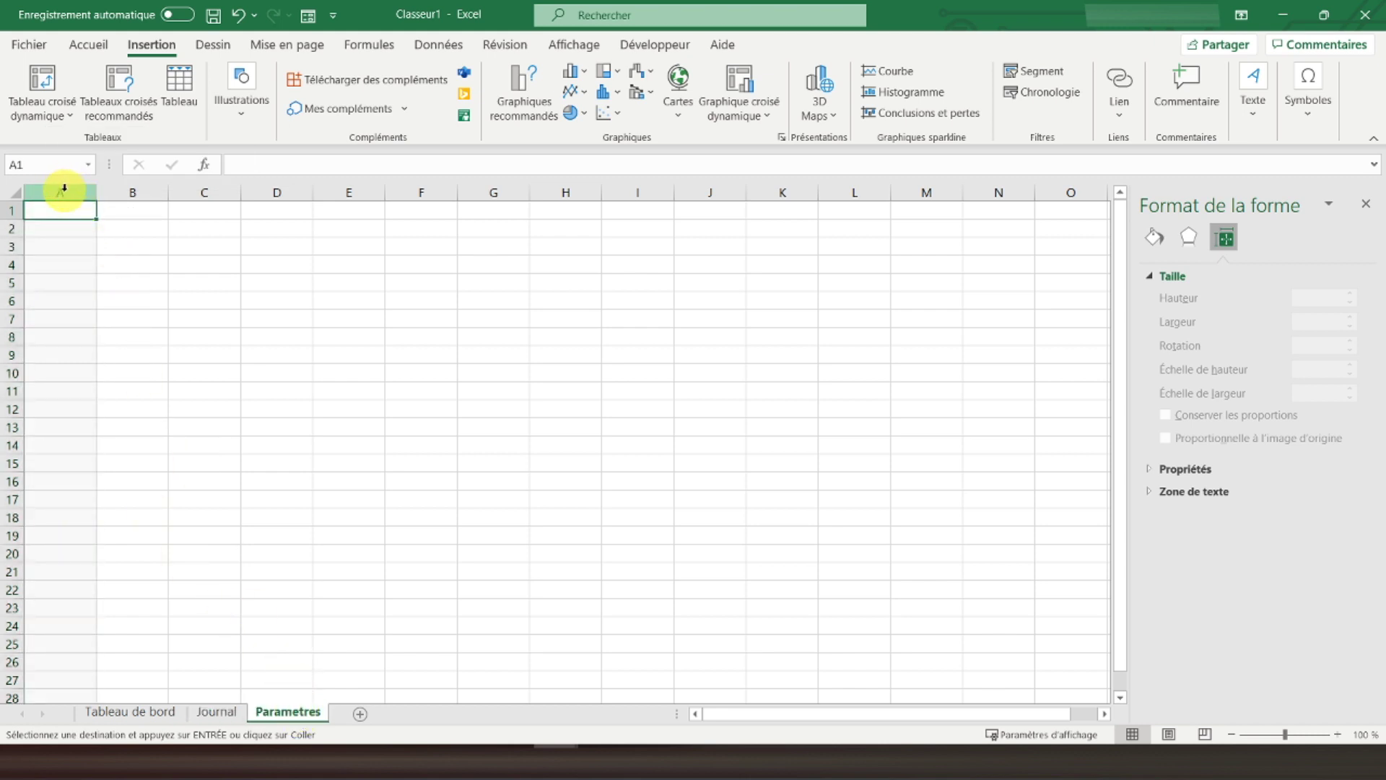
right_click(64, 193)
click(112, 287)
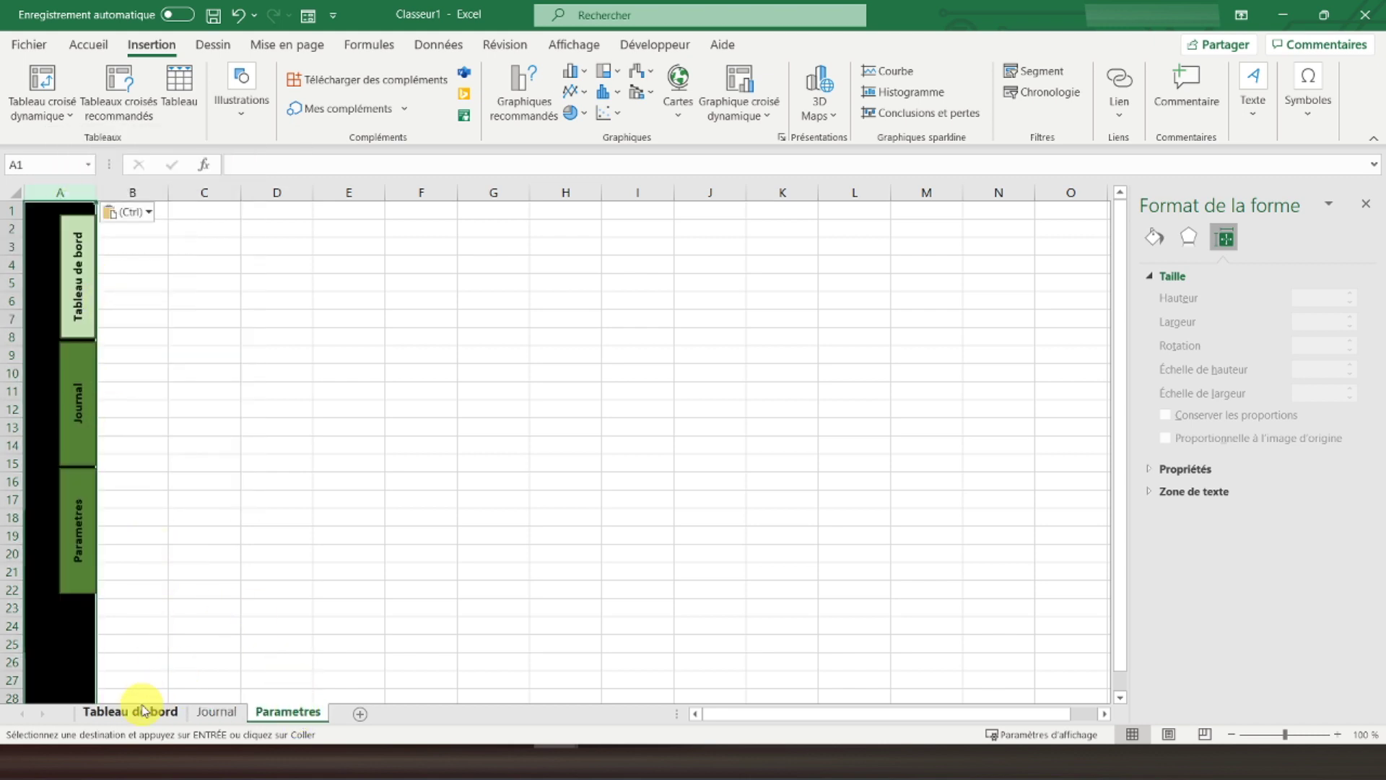
On the Journal sheet, fill the "Tableau de bord" rectangle with the second-darkest green theme colour
click(213, 712)
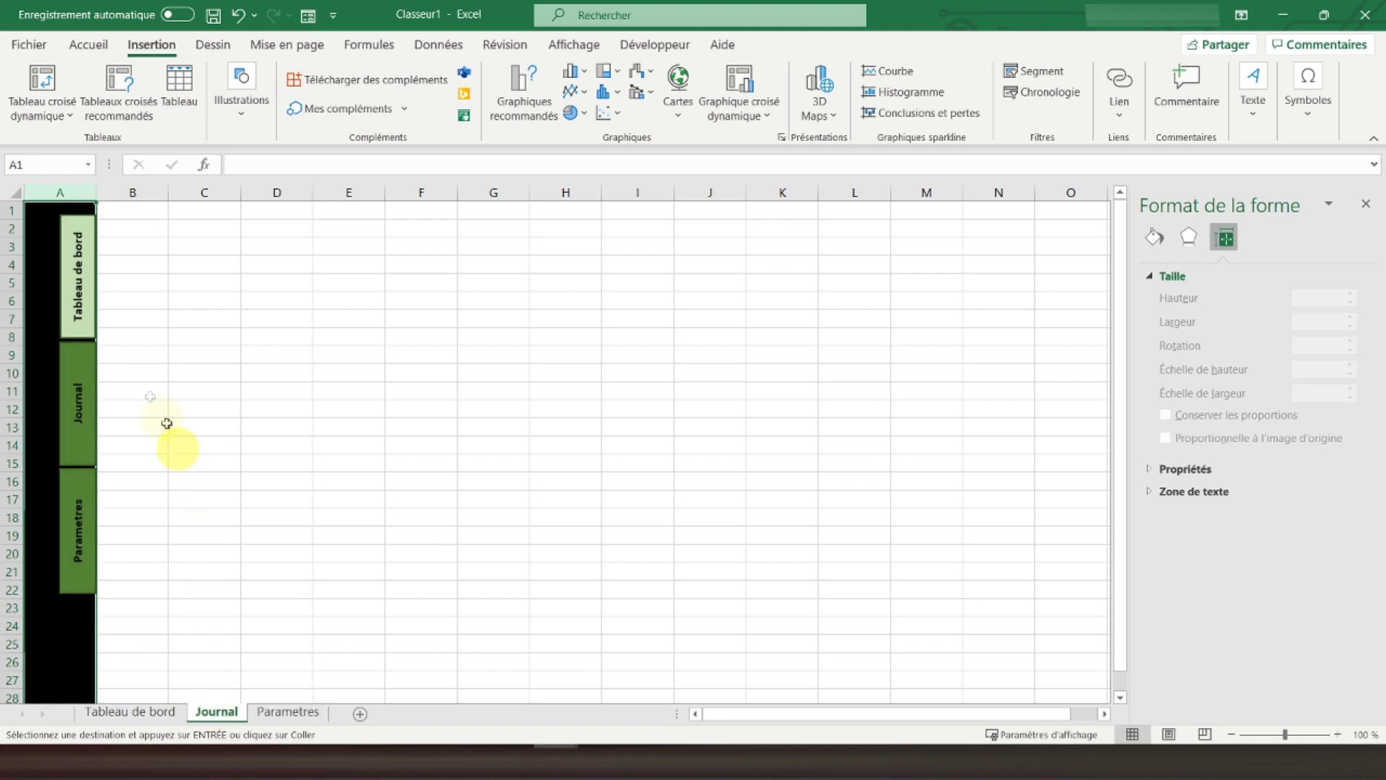
right_click(70, 334)
click(149, 191)
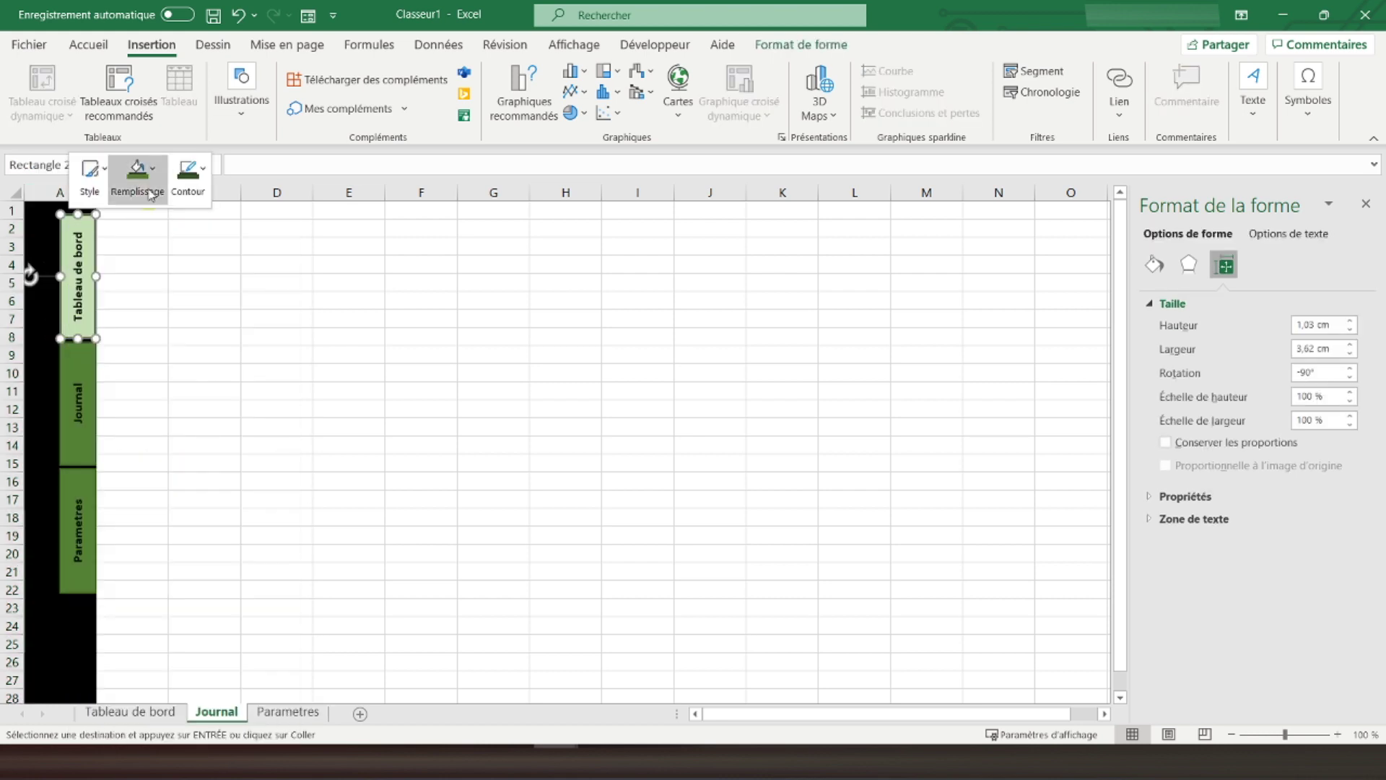
click(247, 327)
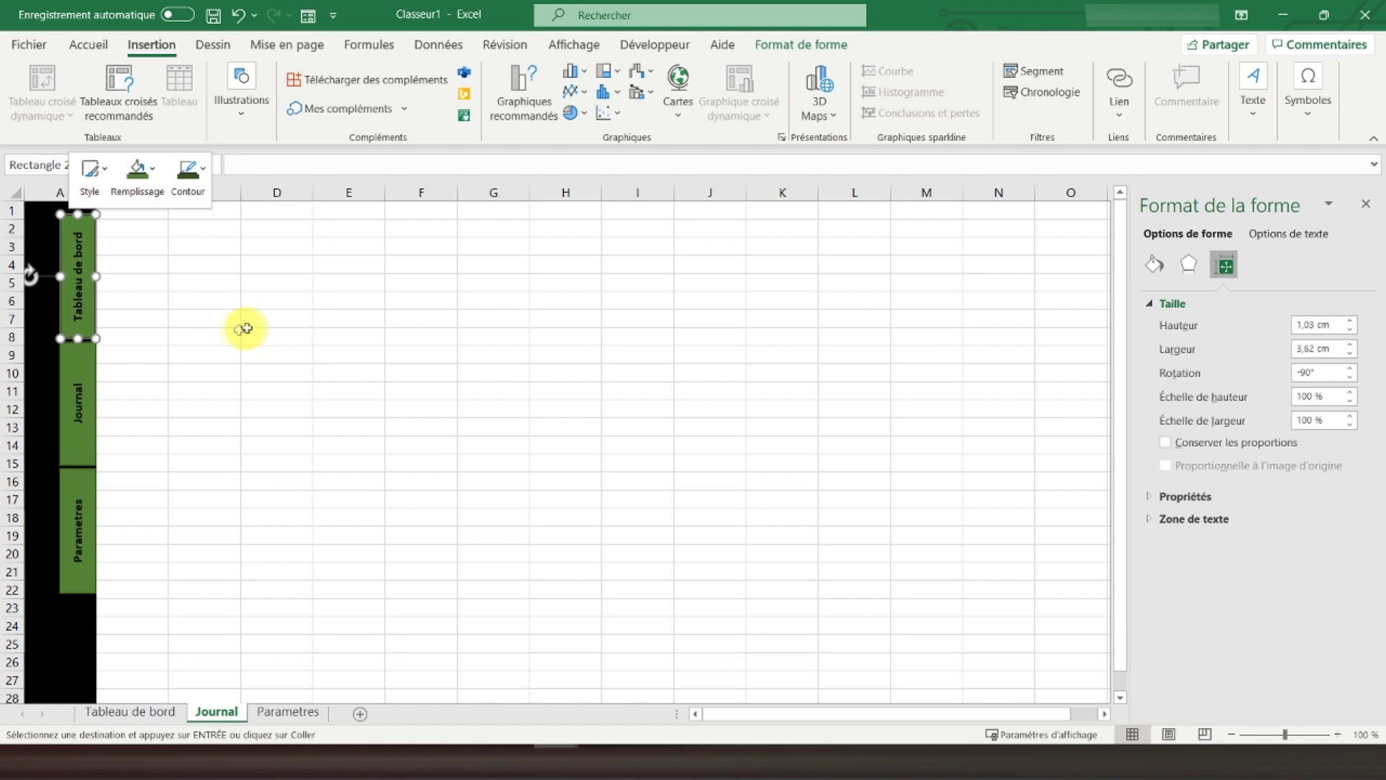
Fill the Journal sheet's "Journal" rectangle with the second-lightest green theme colour
click(79, 436)
right_click(76, 433)
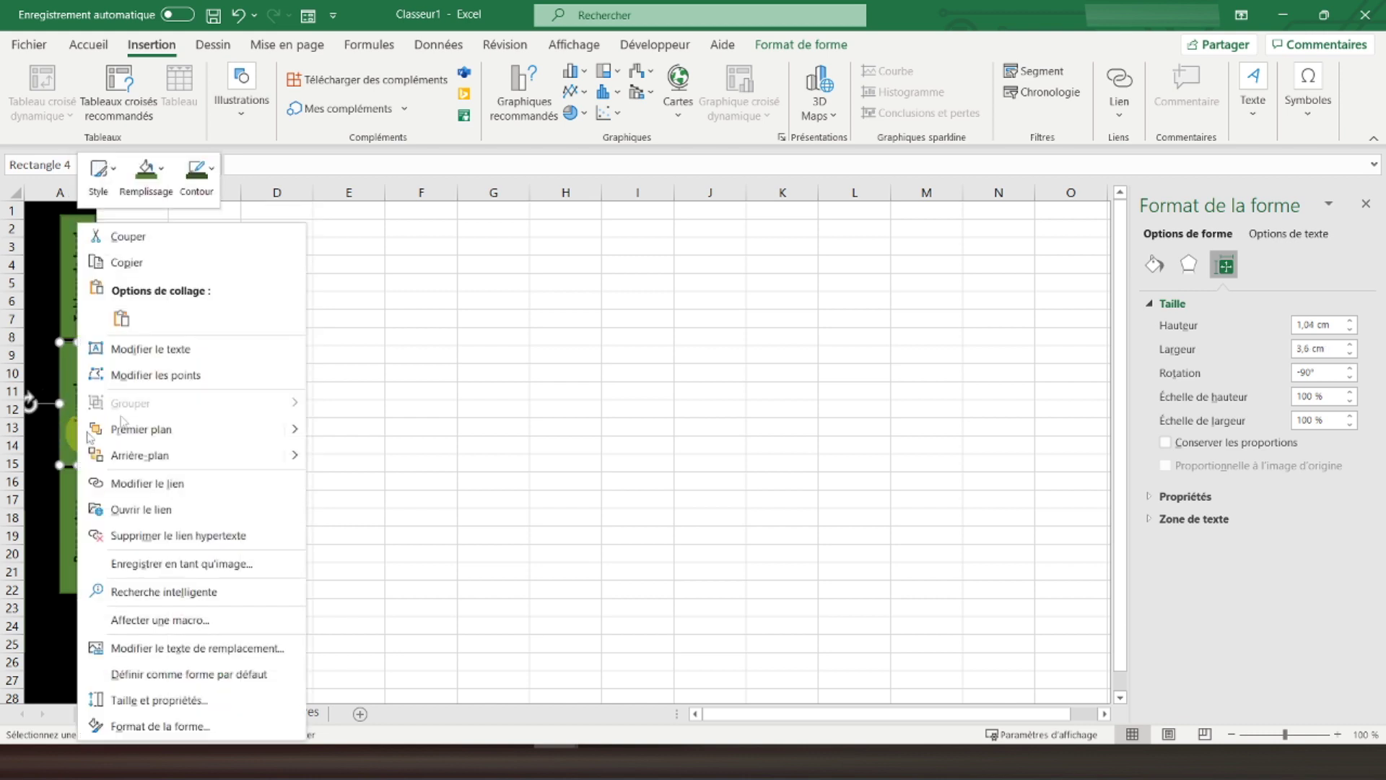
click(149, 191)
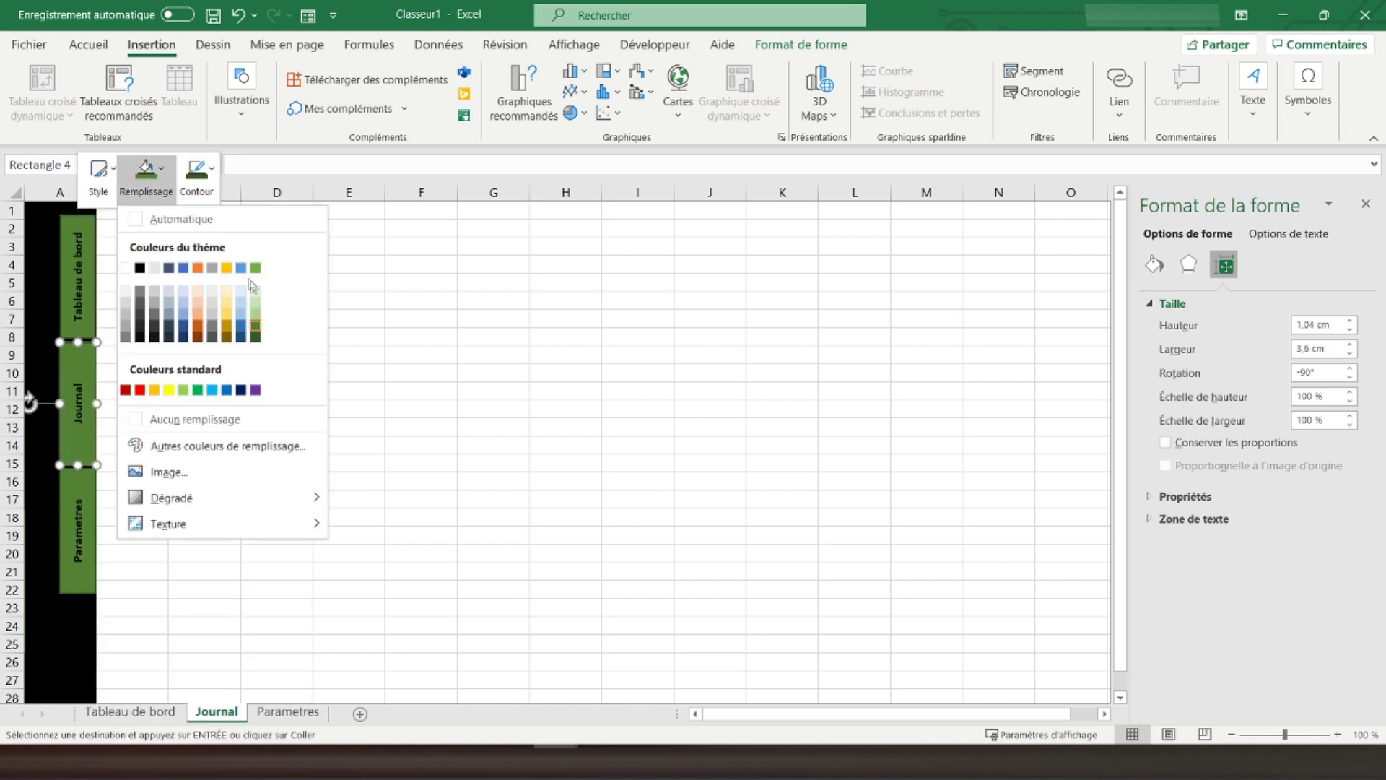
click(259, 306)
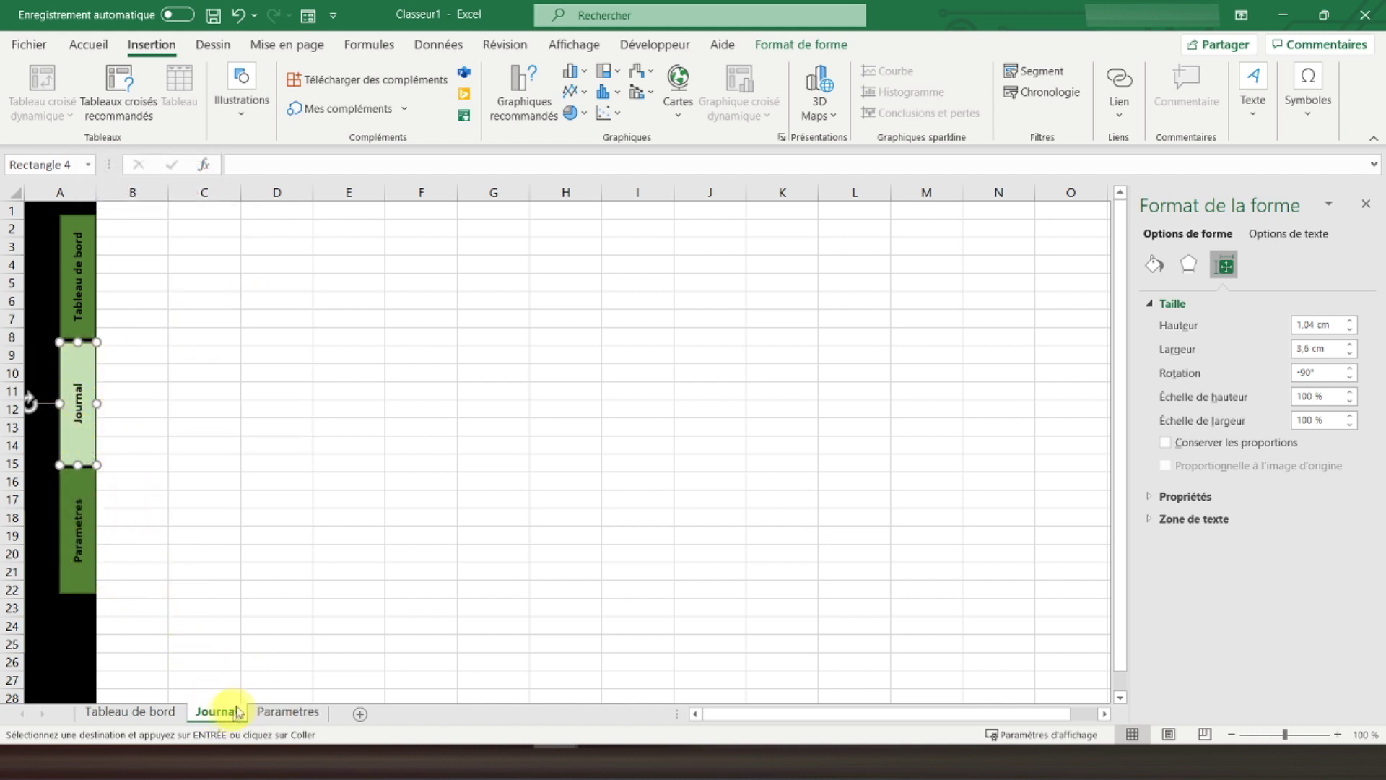
On the Parametres sheet, fill the "Tableau de bord" rectangle with the second-darkest green theme colour
click(281, 713)
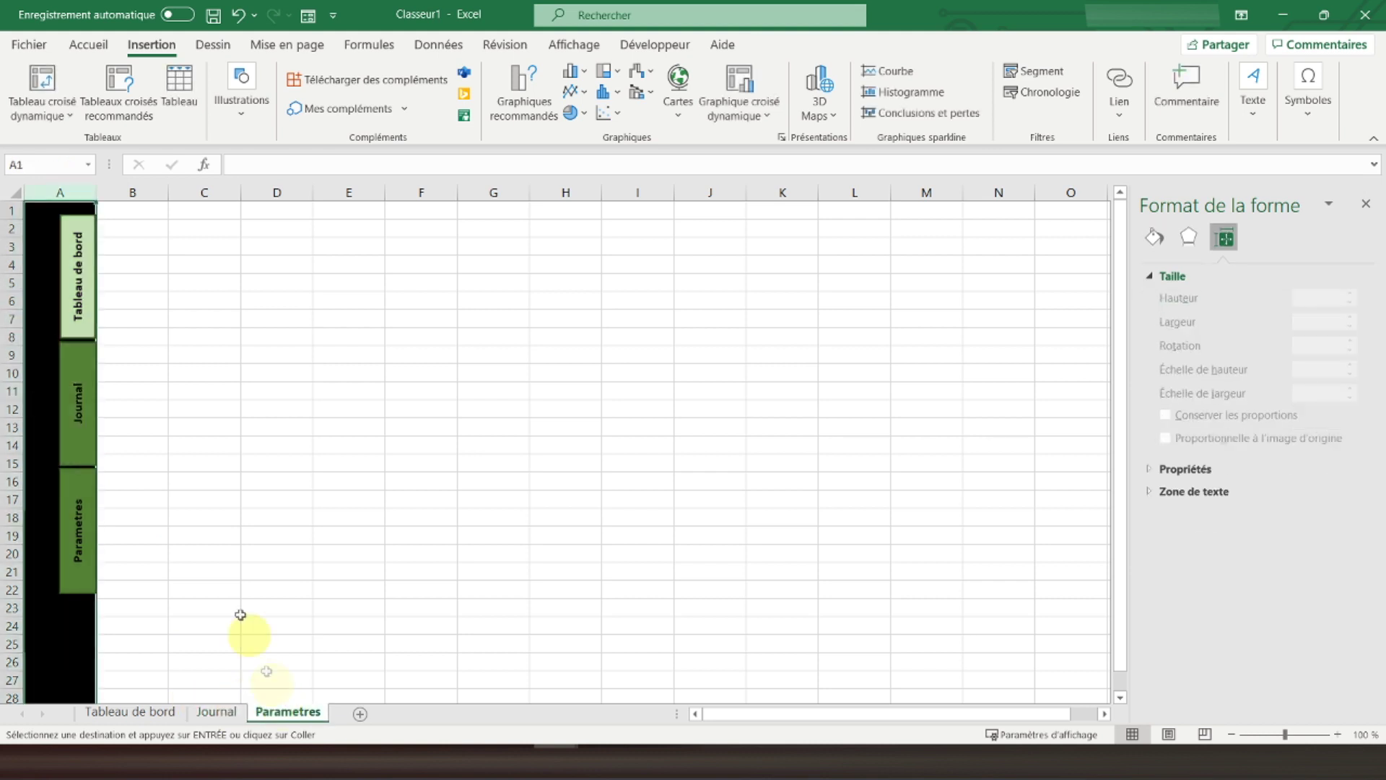
click(87, 292)
right_click(83, 307)
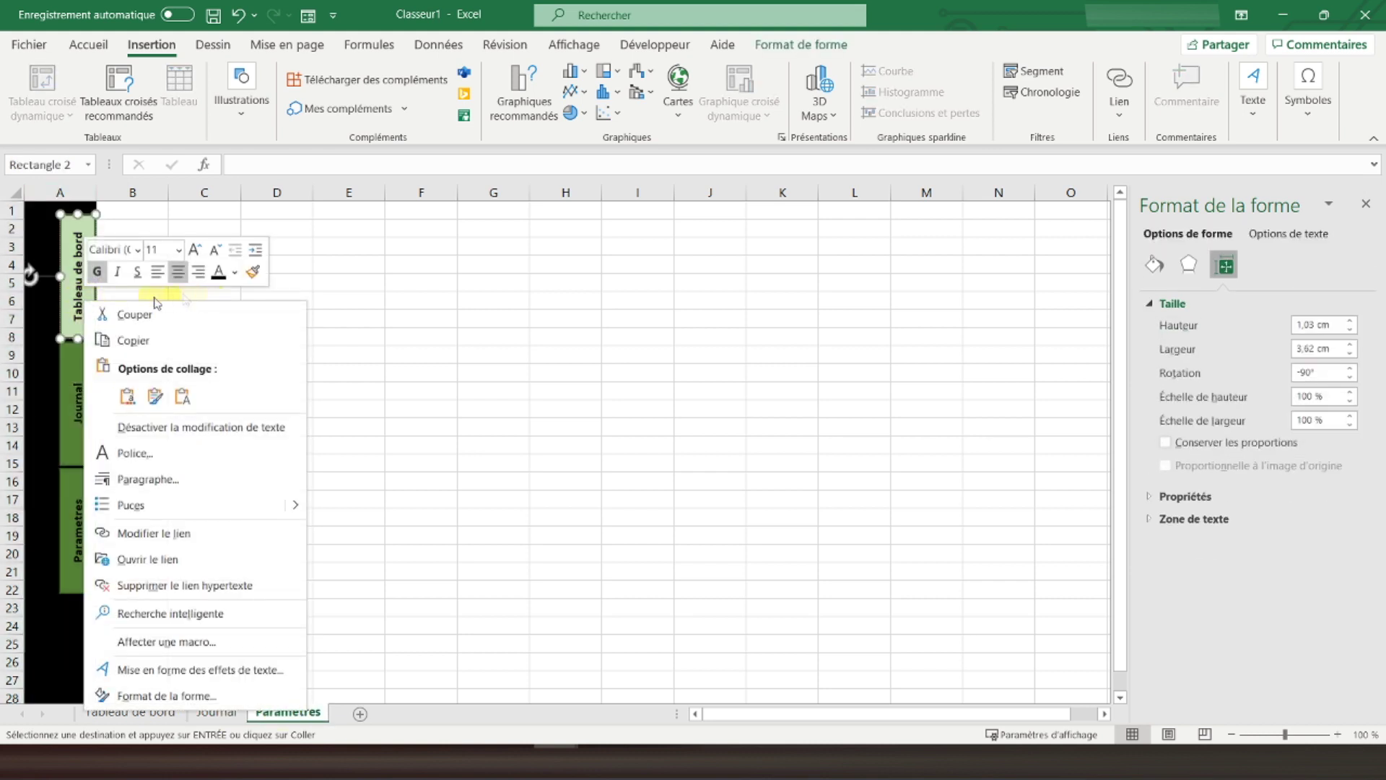
click(63, 323)
right_click(64, 323)
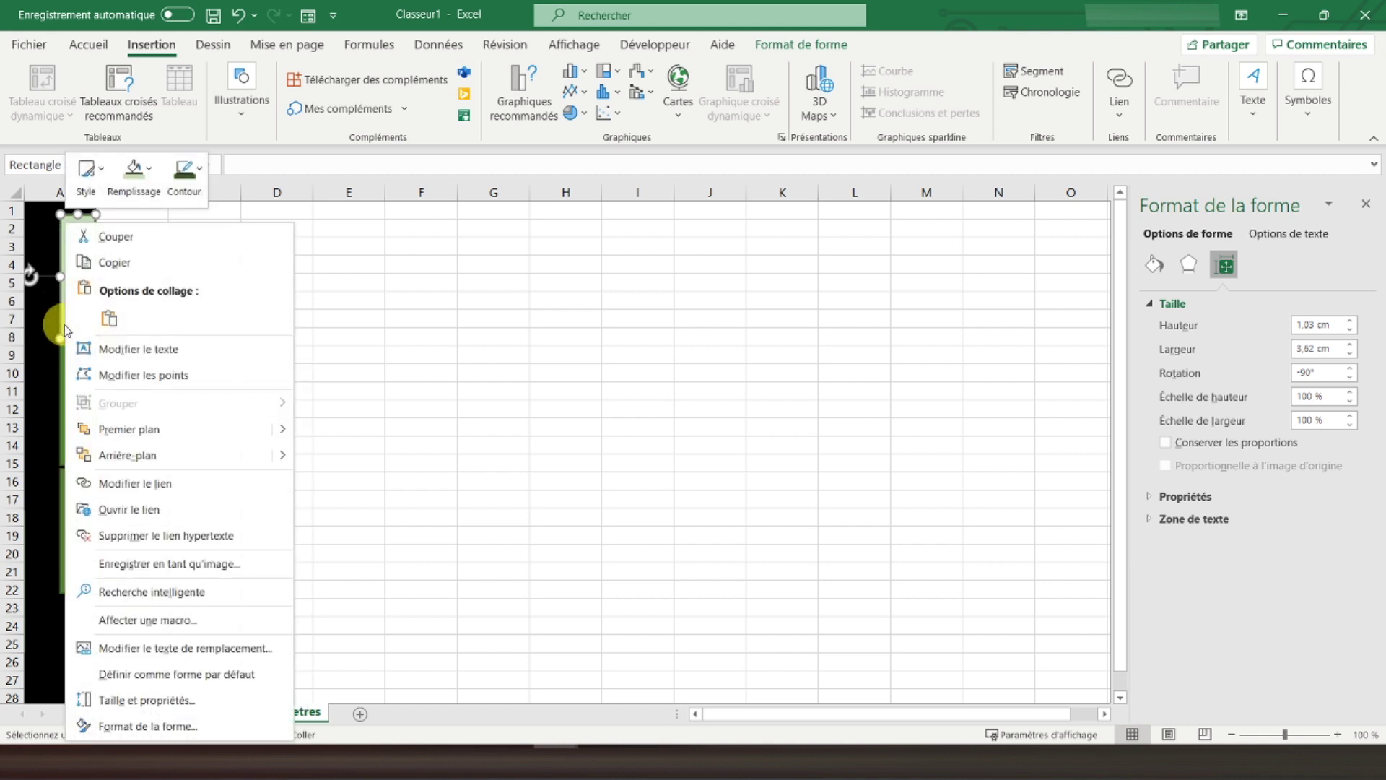
click(158, 205)
click(246, 323)
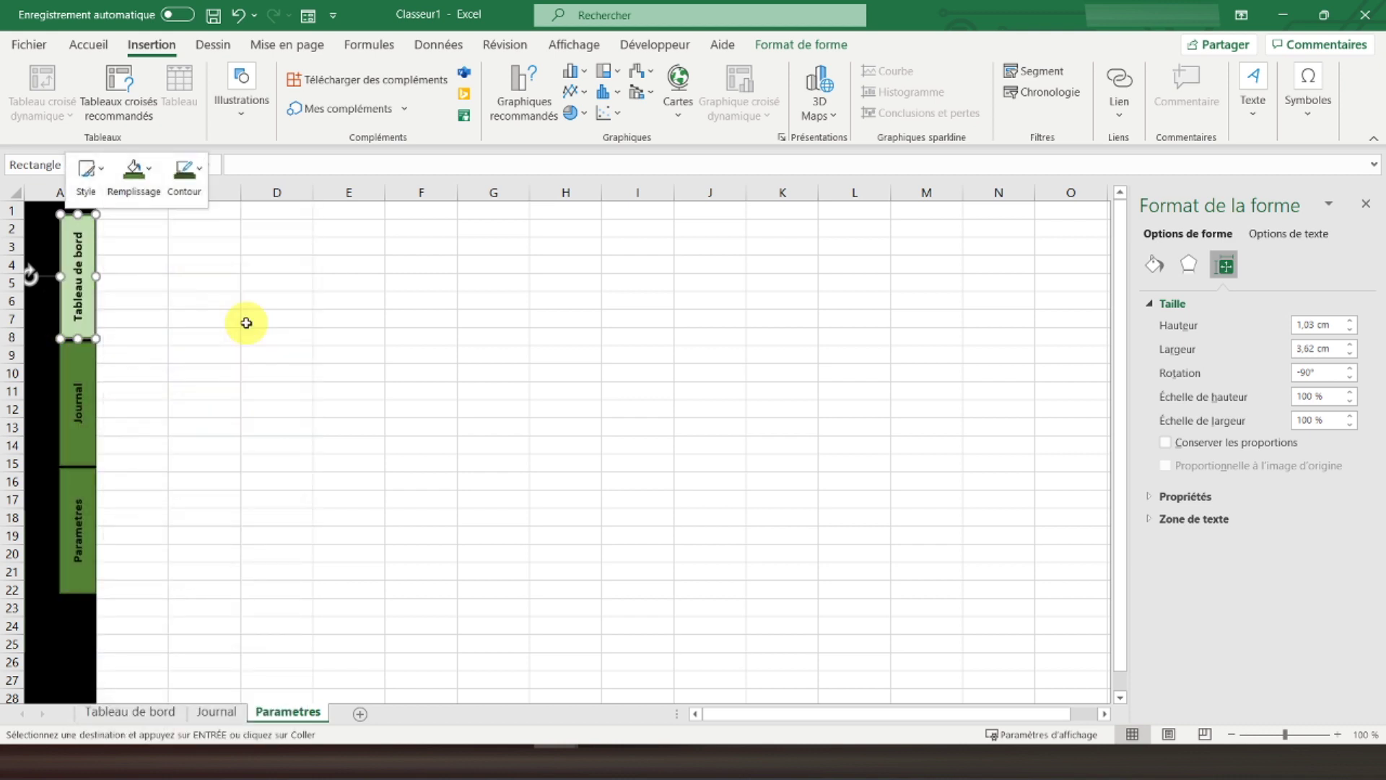
Fill the Parametres sheet's "Parametres" rectangle with the second-lightest green theme colour and deselect the shape
click(69, 531)
right_click(67, 531)
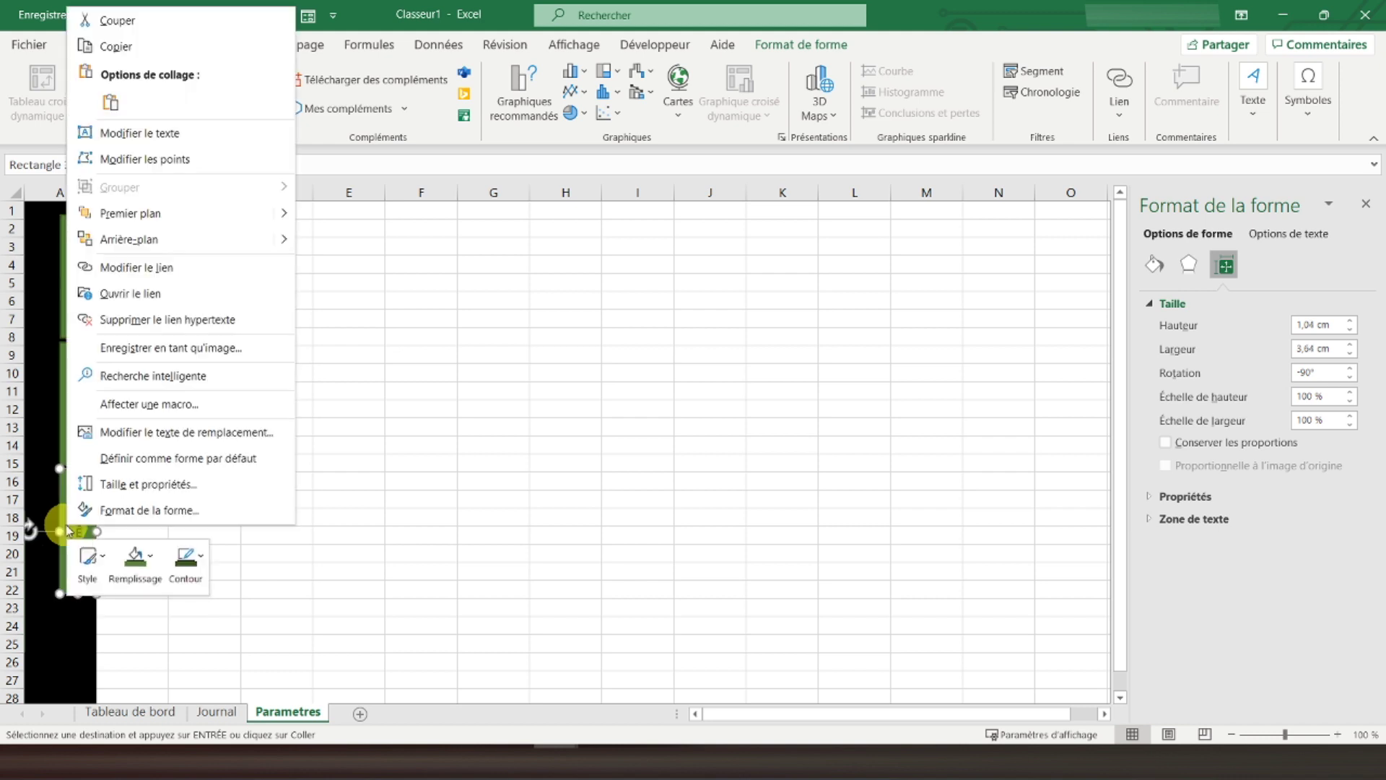
click(127, 573)
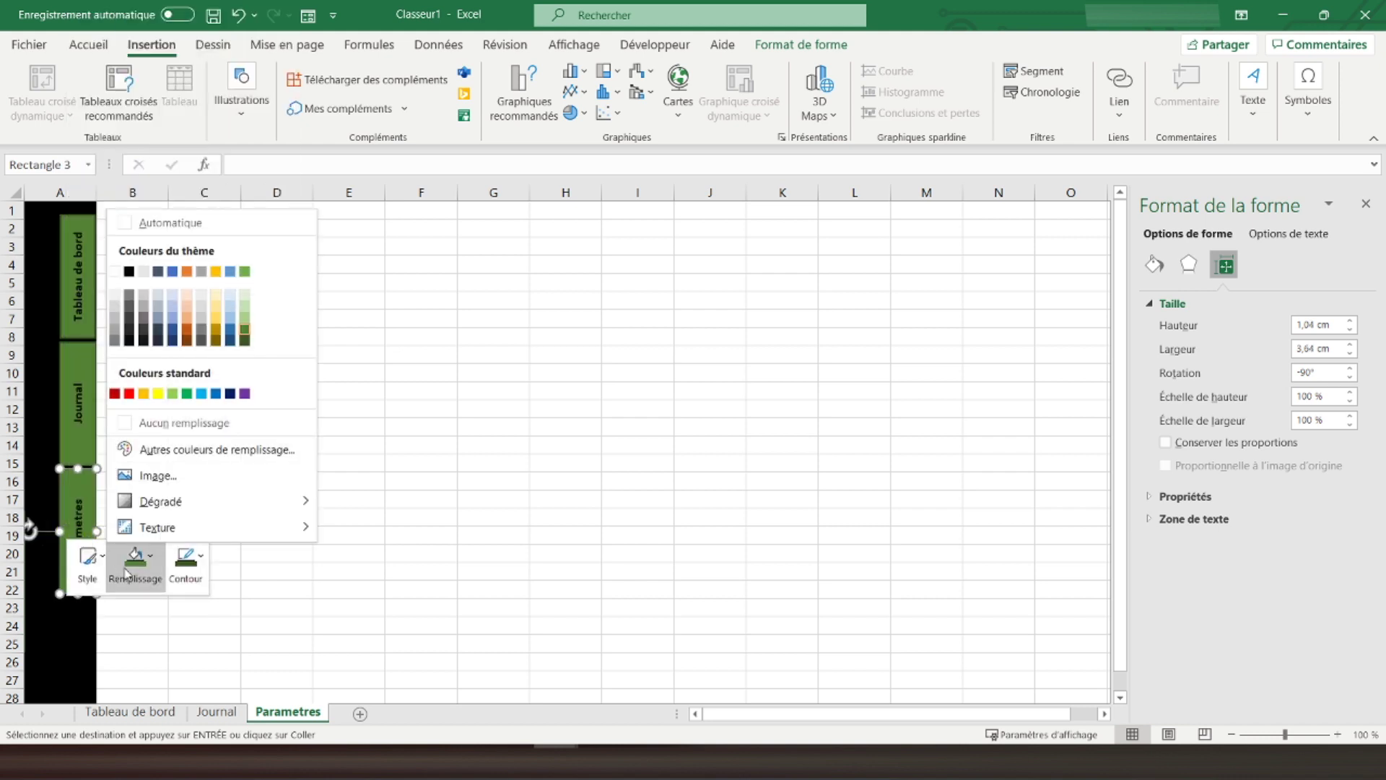
click(246, 310)
click(271, 370)
click(53, 216)
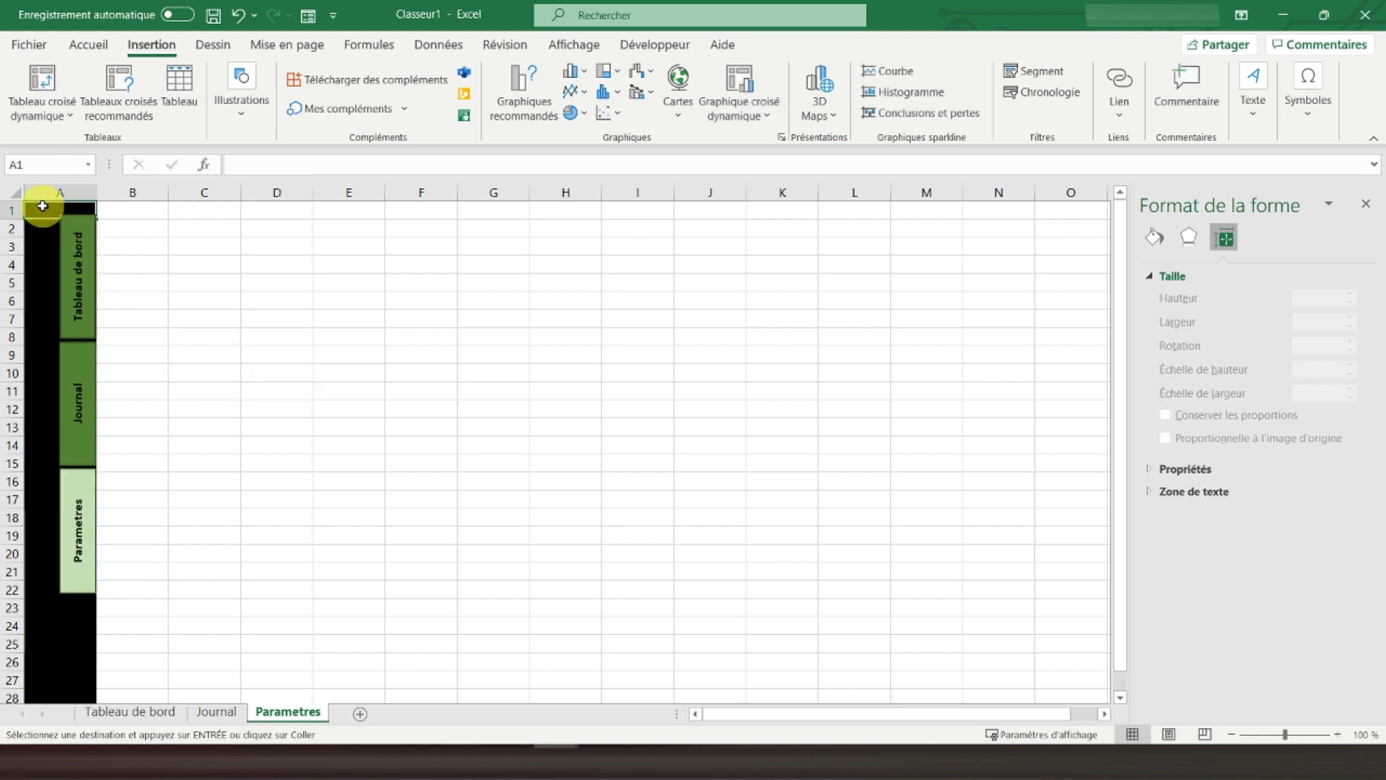
Return through the Journal sheet to Tableau de bord, select cell A1 and cancel the pending copy of column A
click(217, 711)
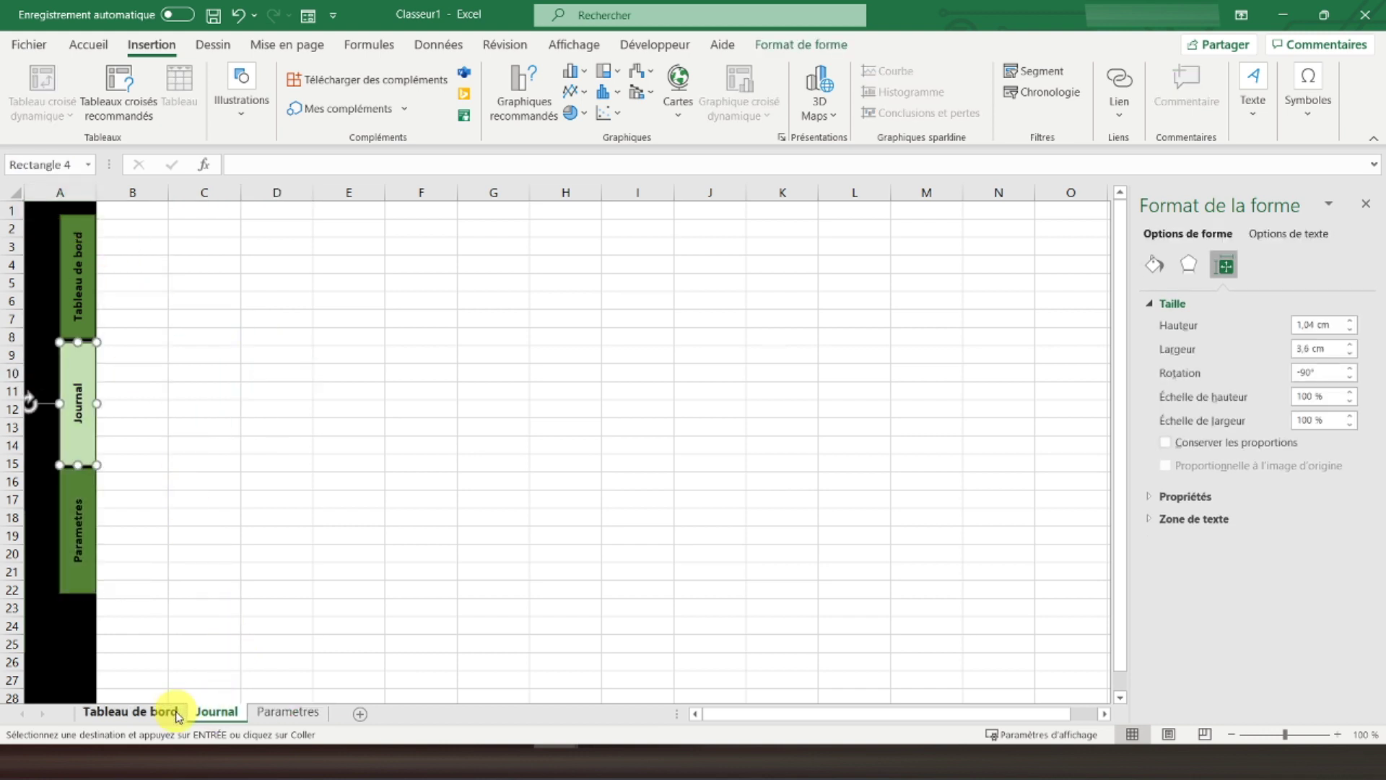
click(148, 711)
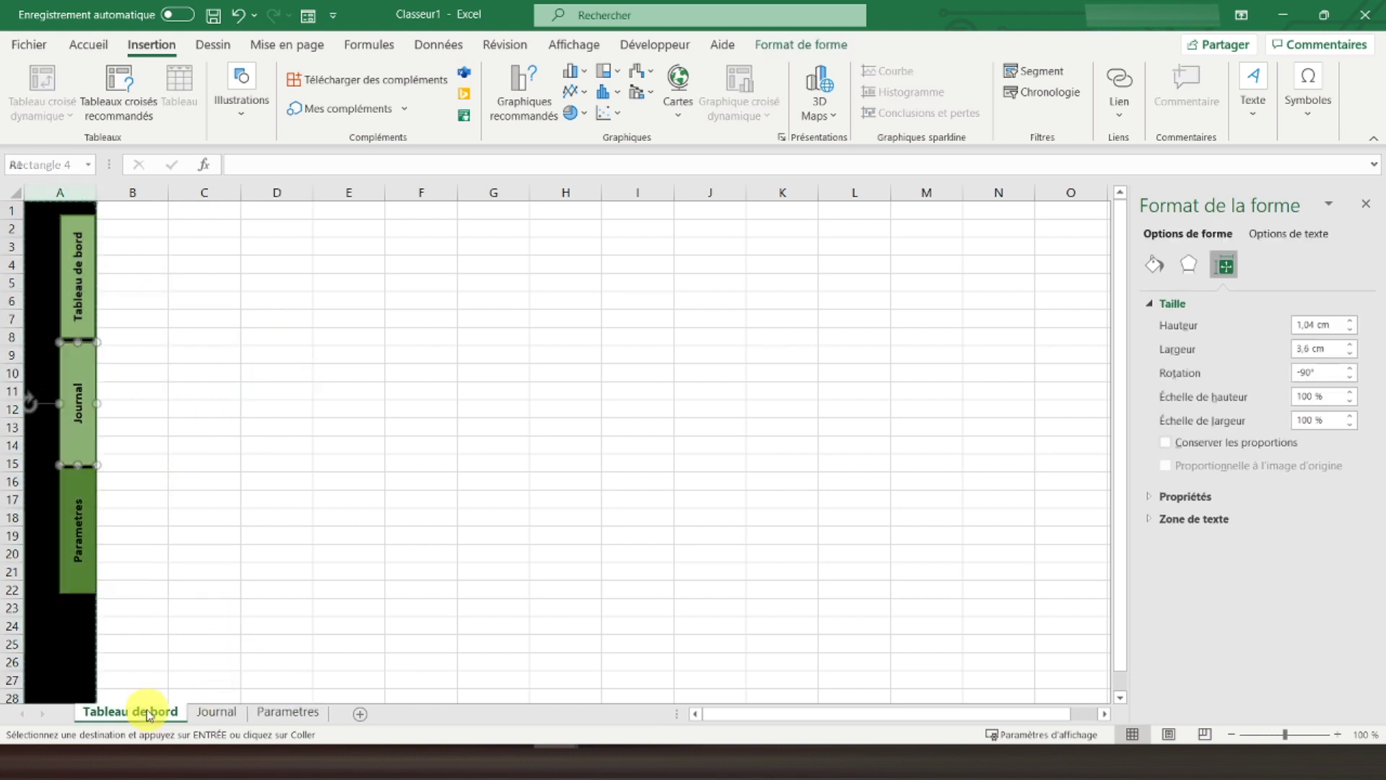
click(36, 214)
key(Escape)
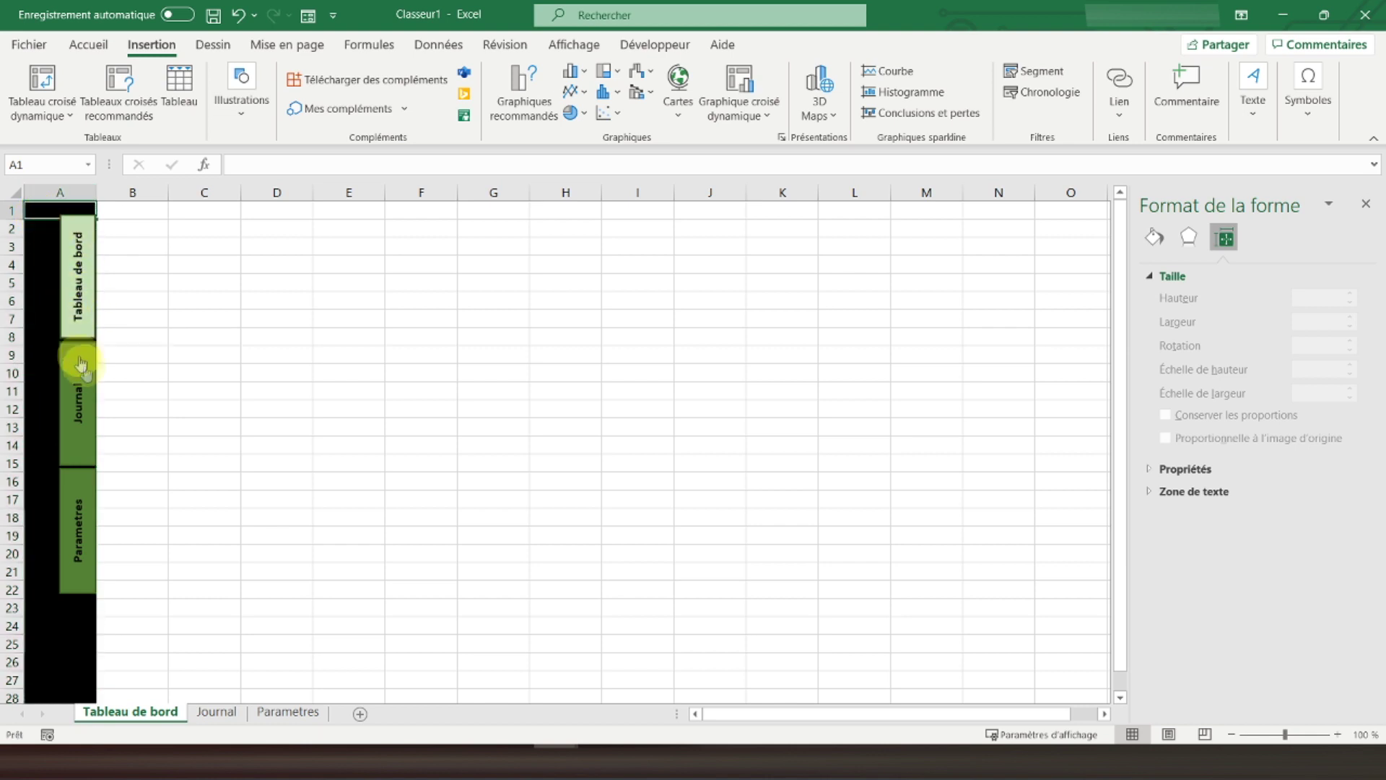
Follow the Journal and Parametres navigation links in turn, and close the shape formatting pane on the Parametres sheet
click(87, 393)
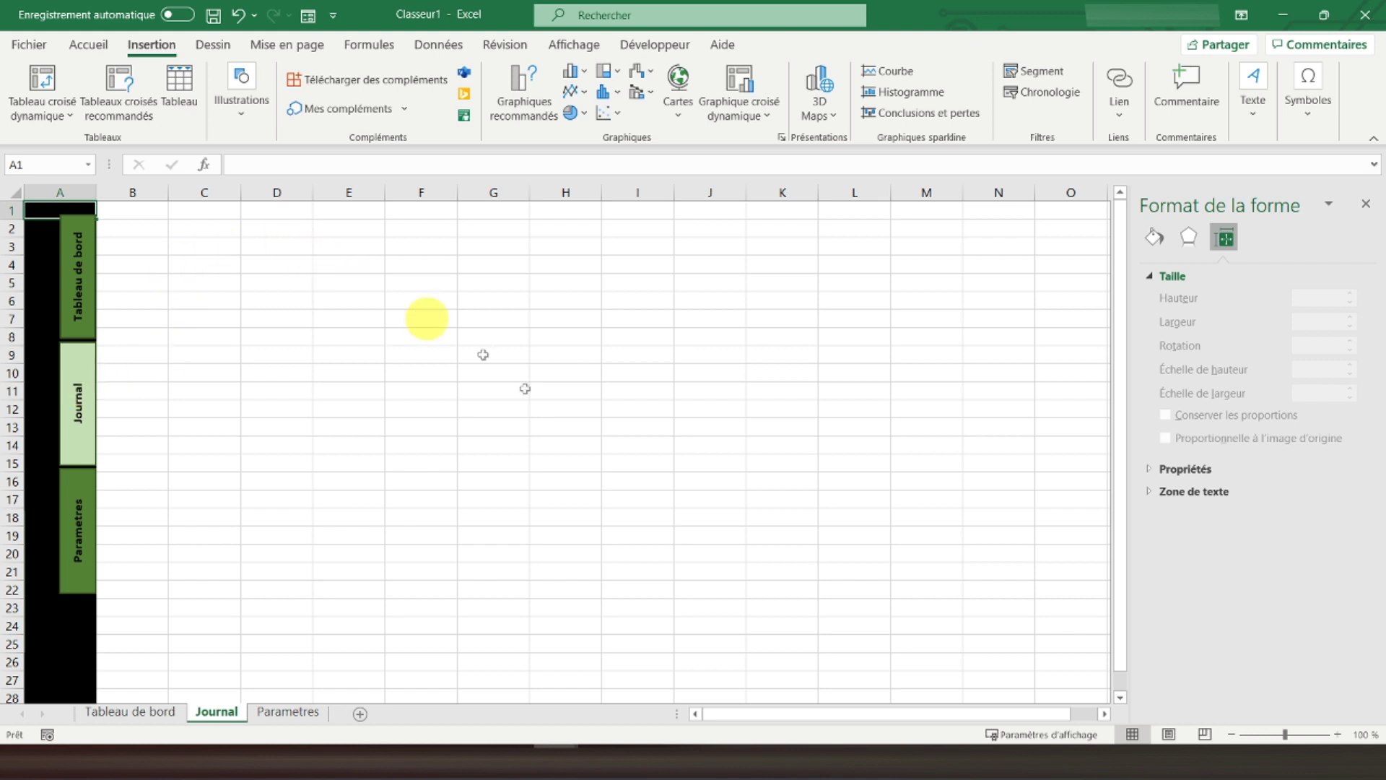
click(84, 526)
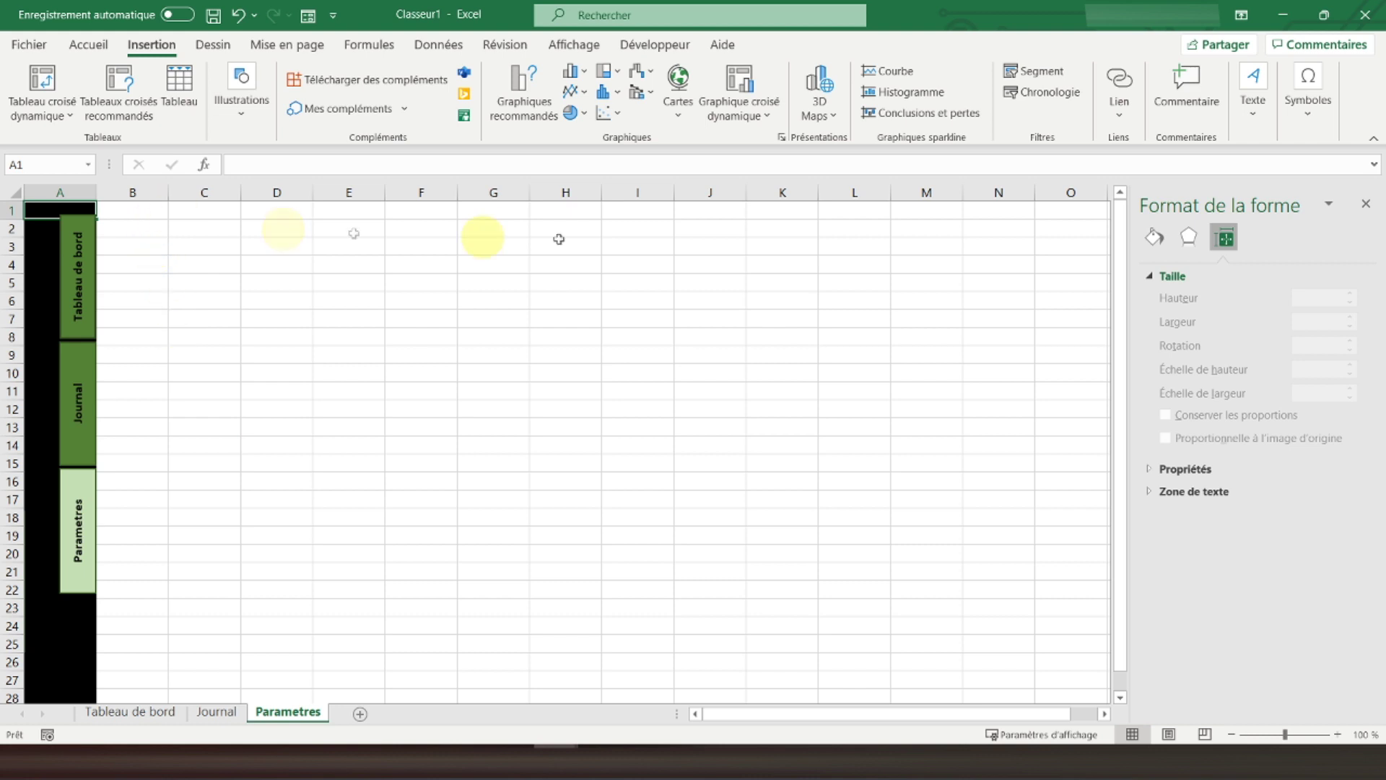
click(1366, 209)
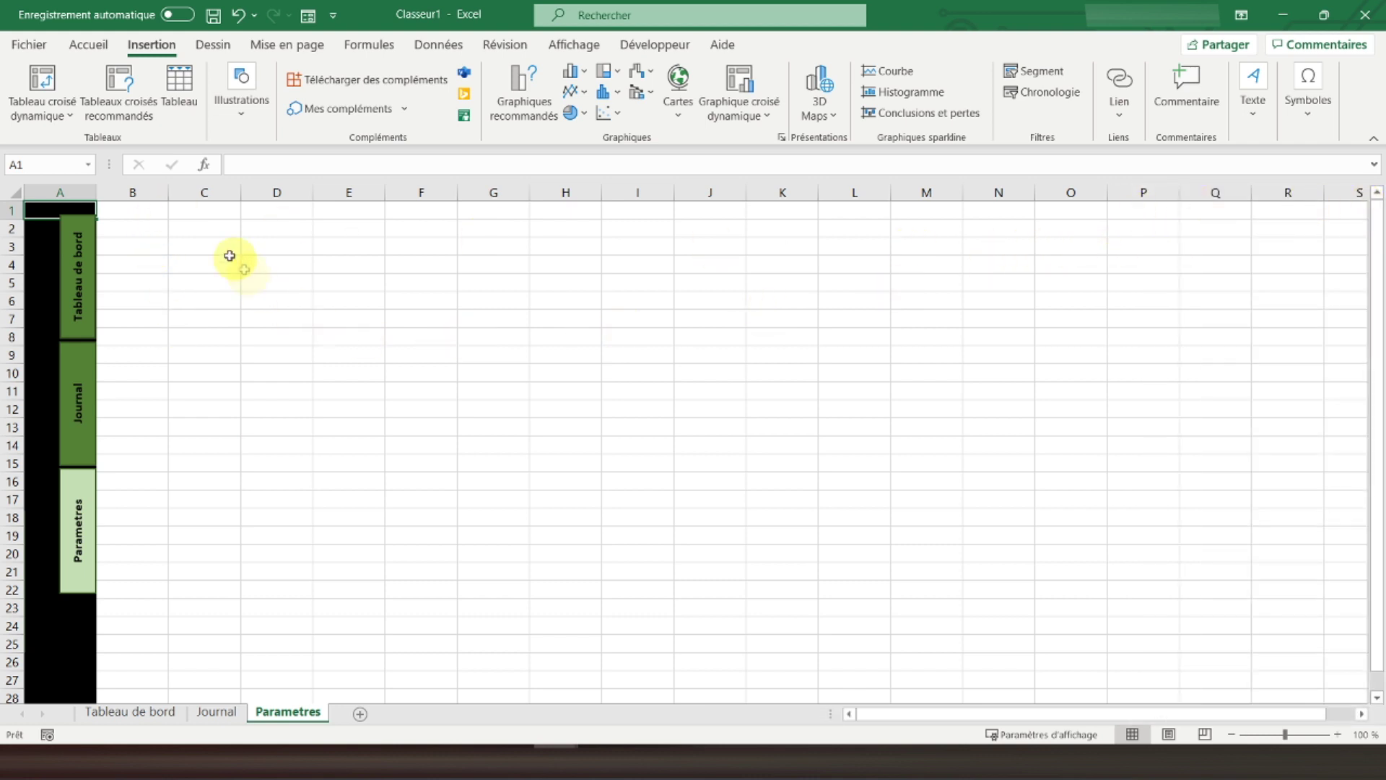
On the Parametres sheet, enter the heading "Type de contrat" in B1 and "Contrat à durée déterminée" in B2
click(128, 207)
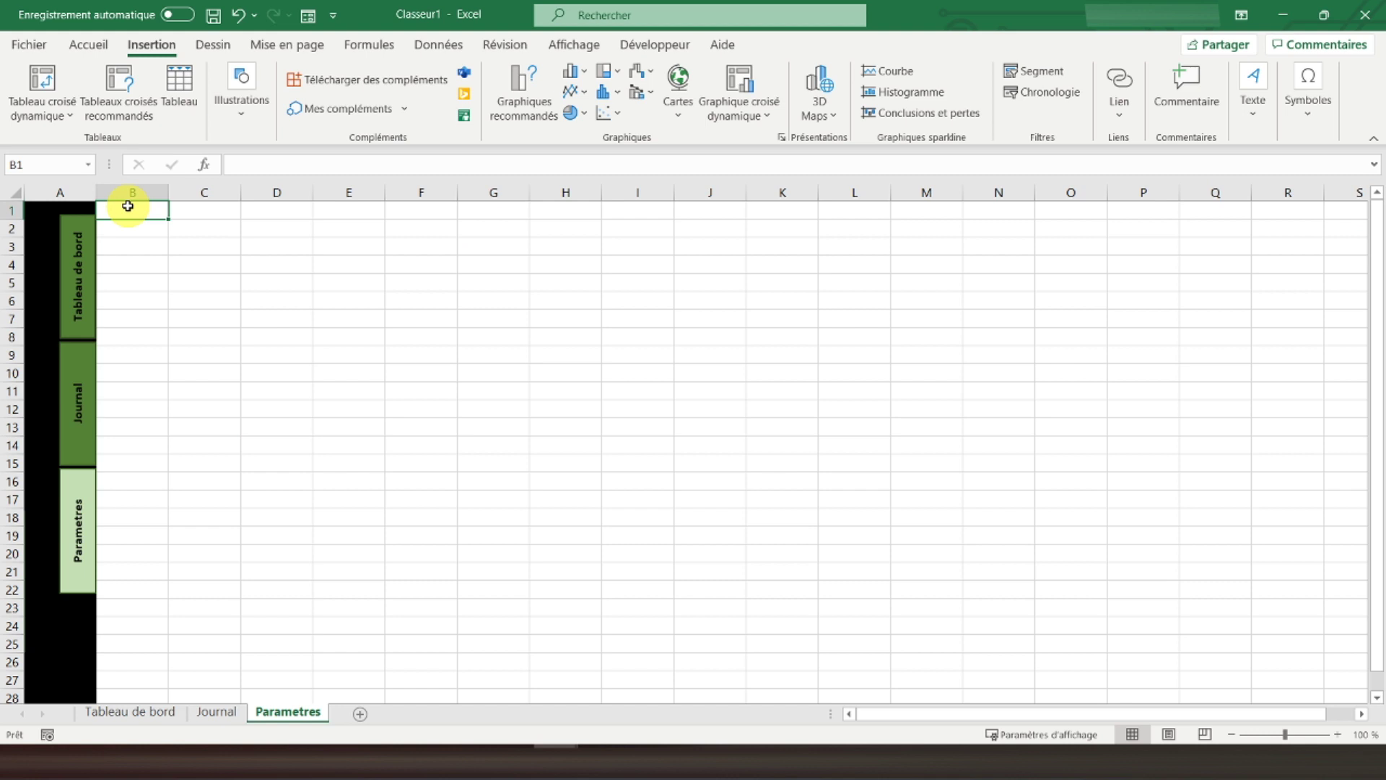
text(Type de contrat)
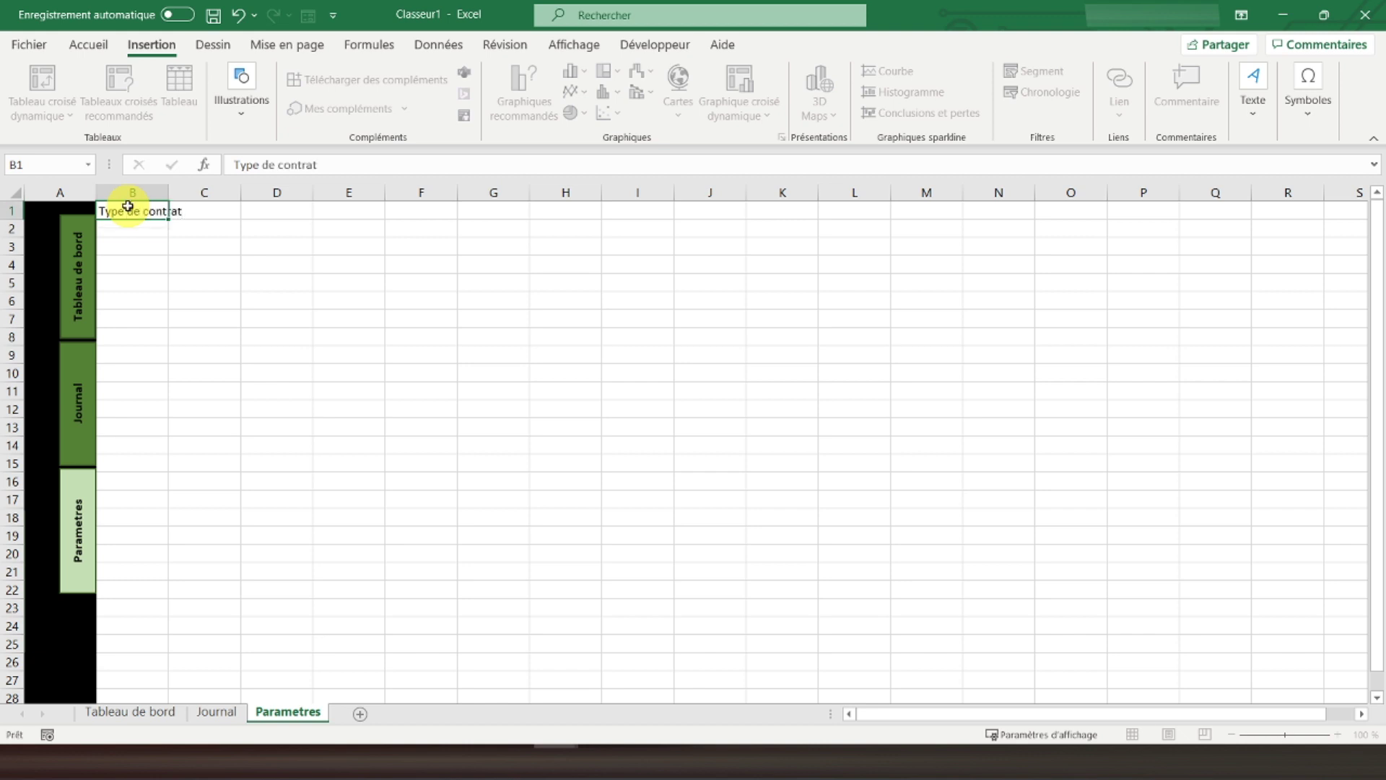
key(Return)
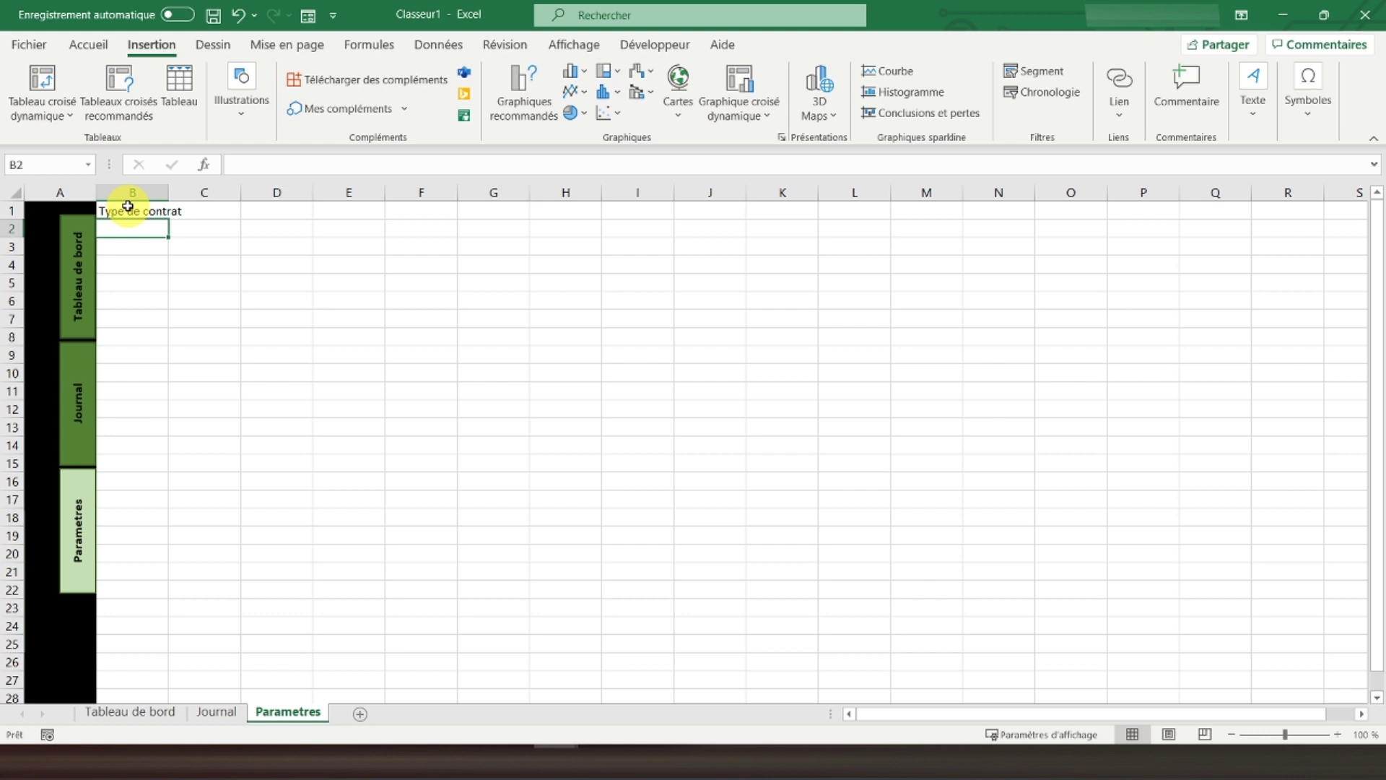
text(C)
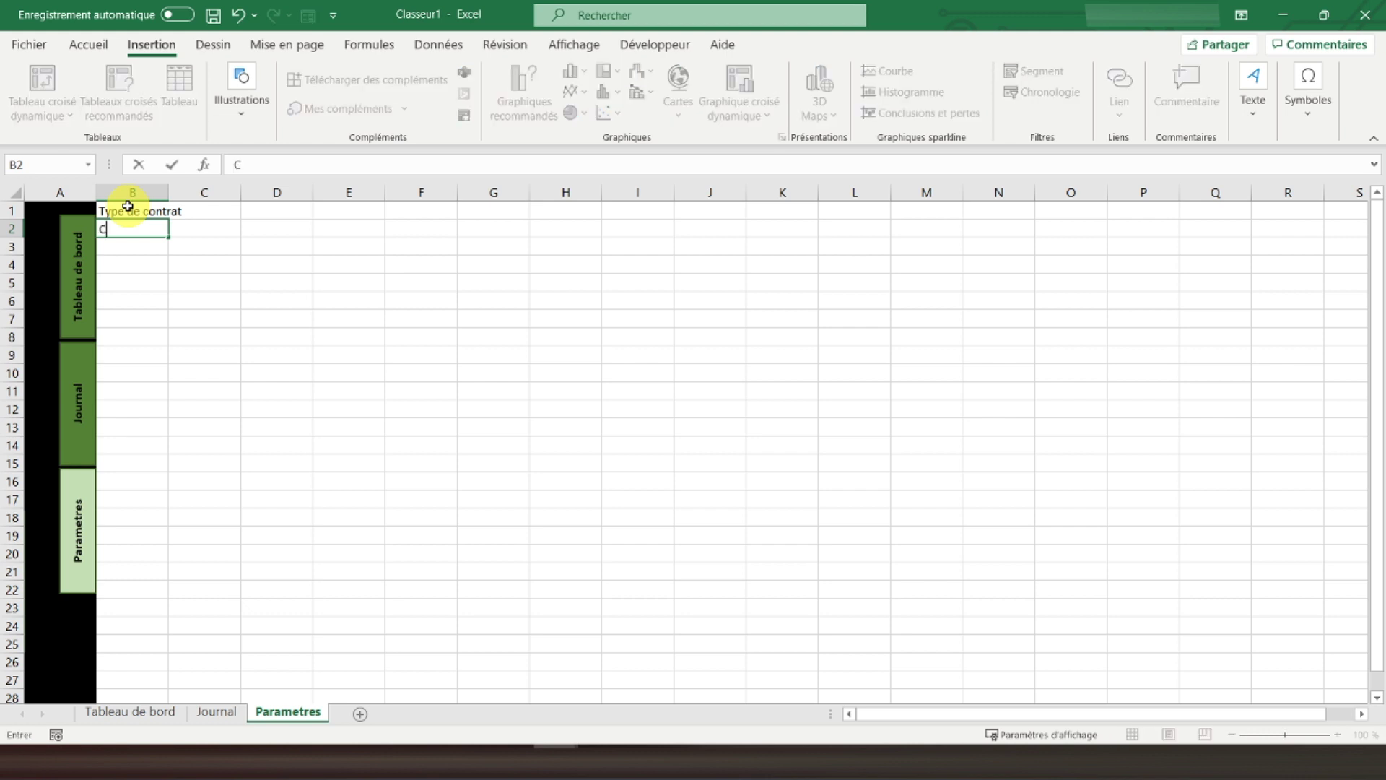
text(trat à durée déterminée)
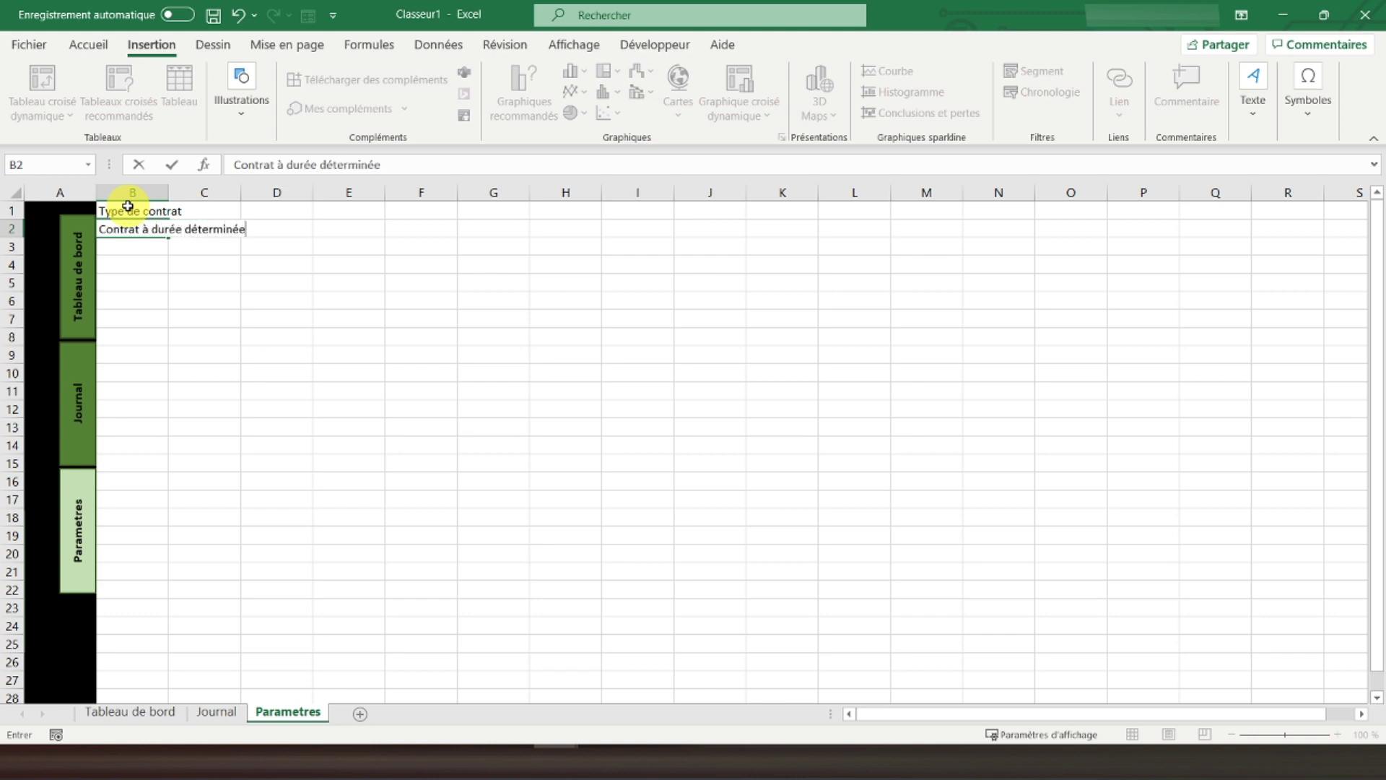
key(Return)
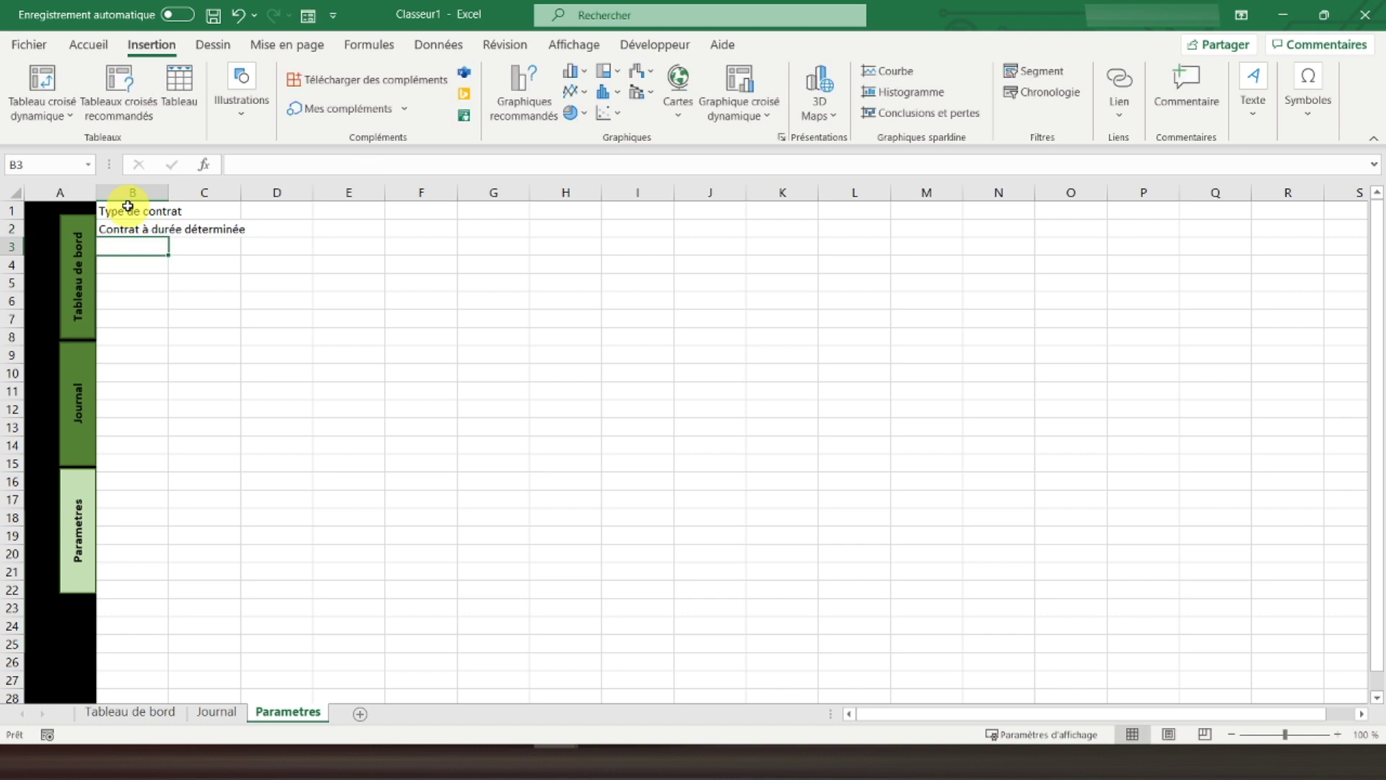
Complete the contract type list with "Contrat à durée indéterminée" in B3 and "Stage" in B4
text(Con)
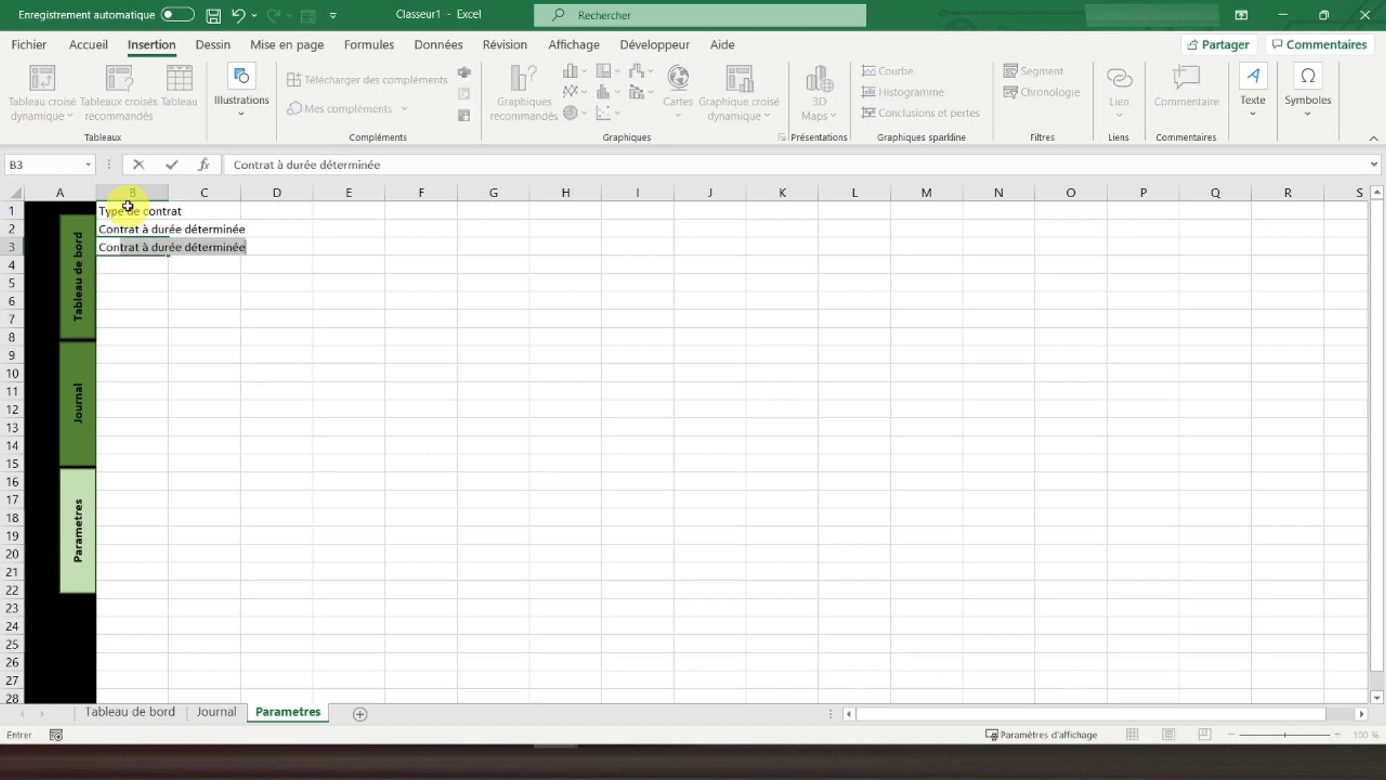
text(trat à )
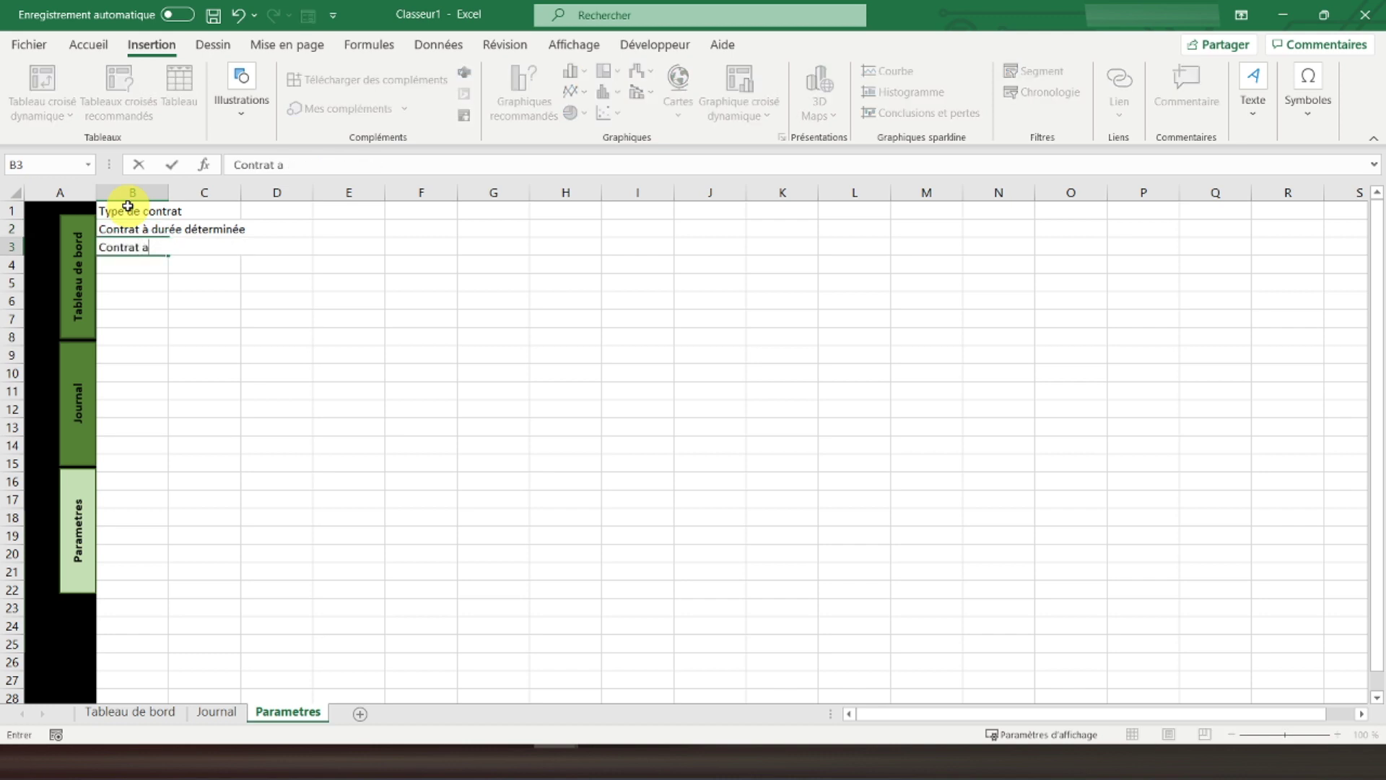
text(dur)
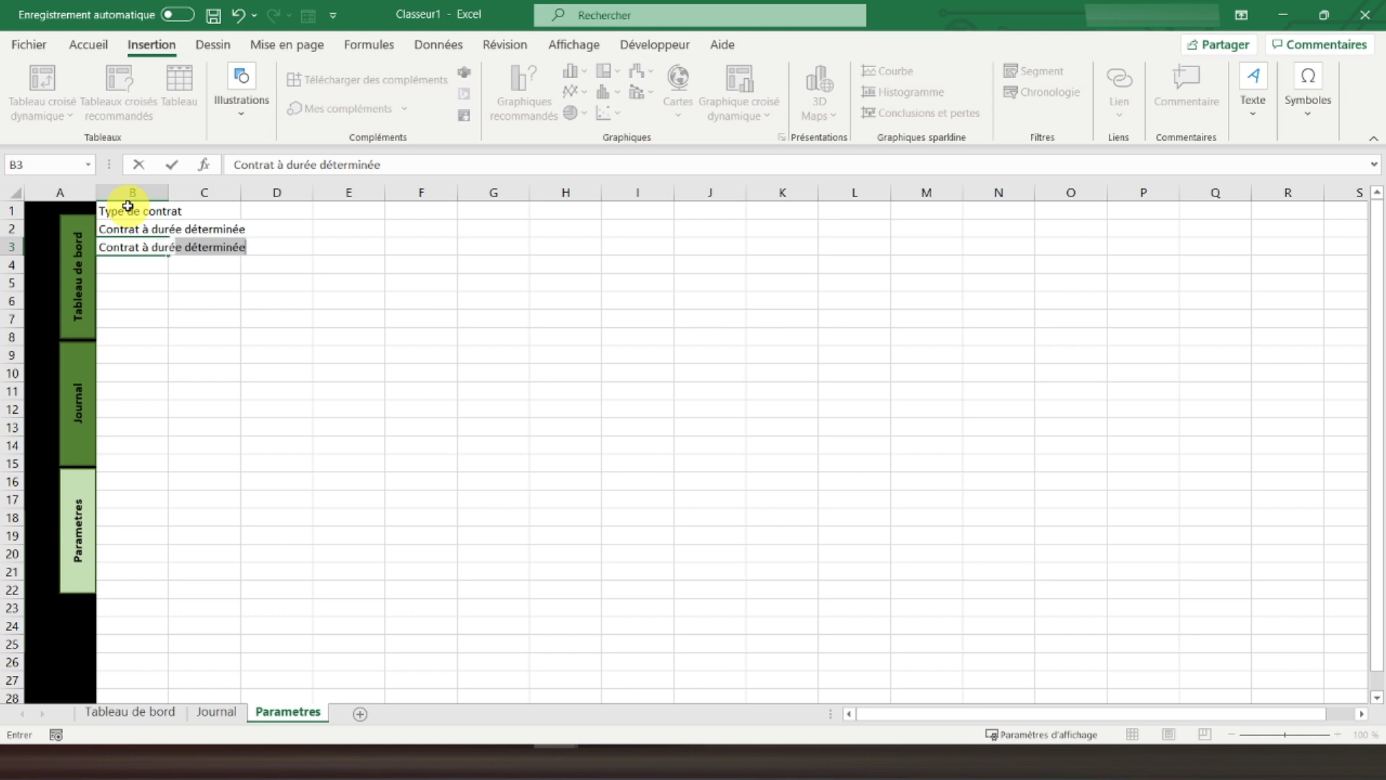
text(ée indéterminée)
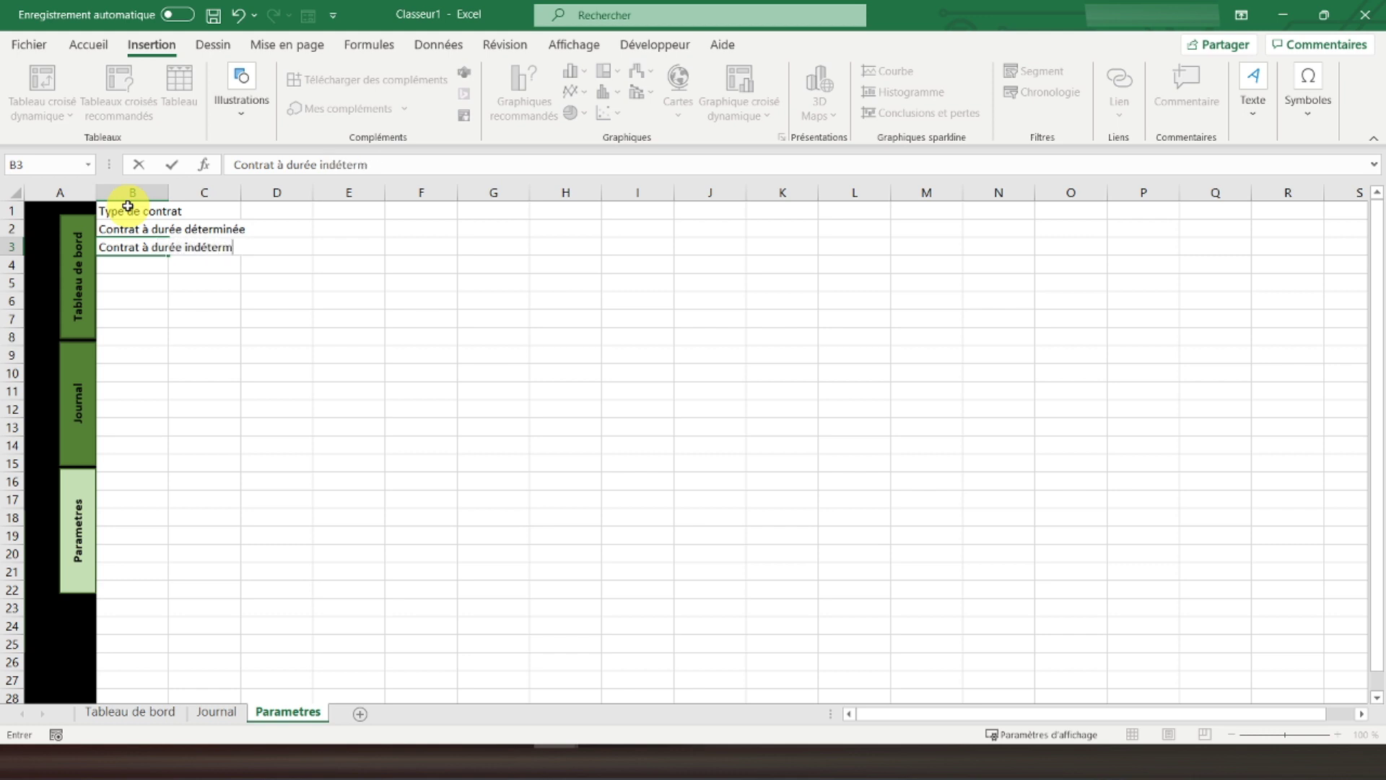
key(Return)
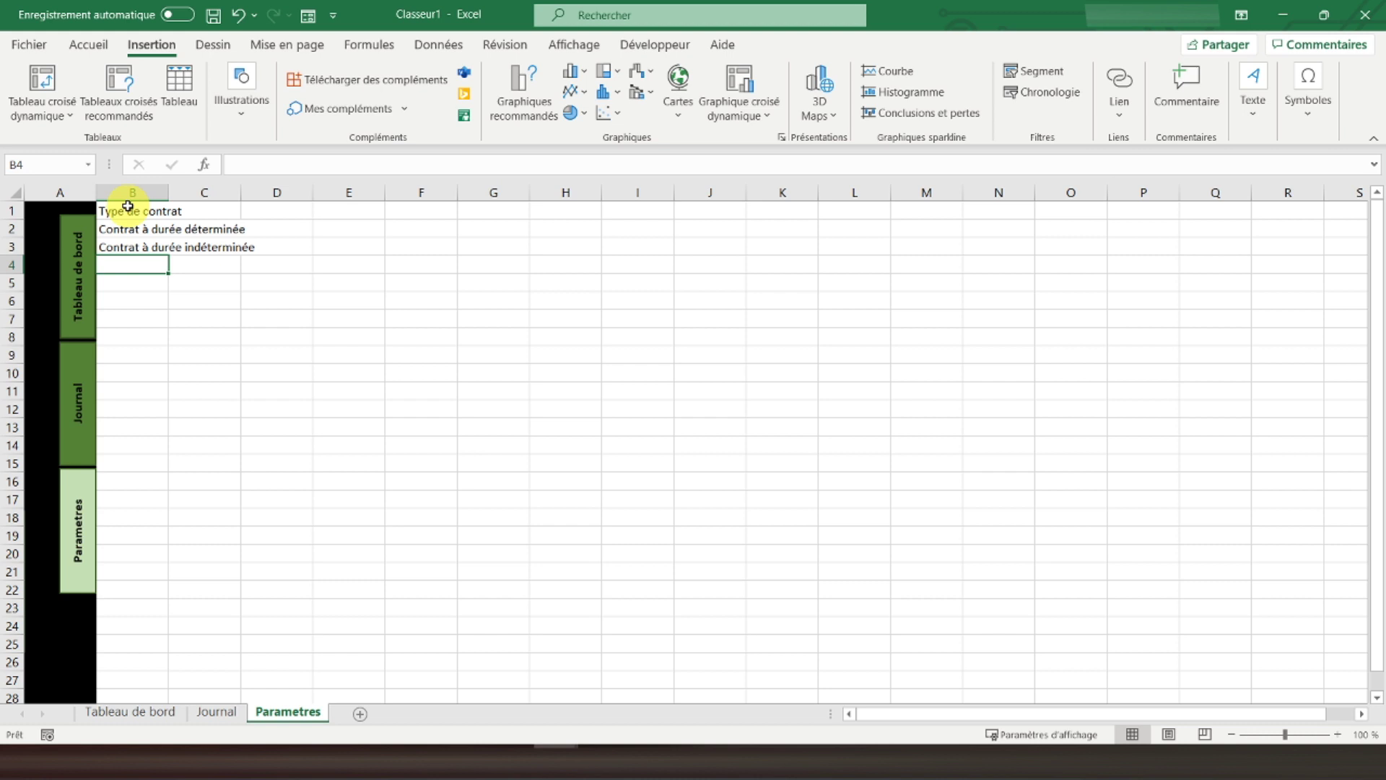
text(Stage)
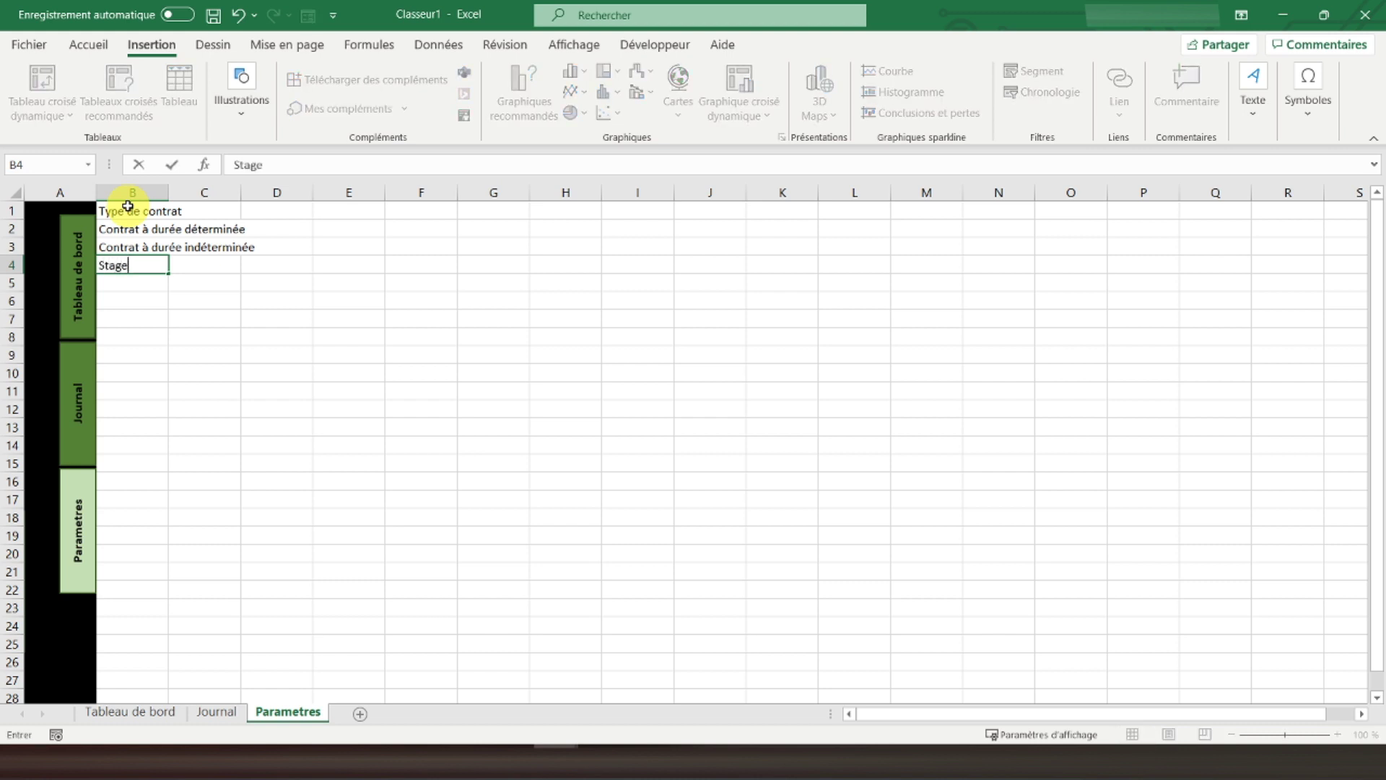
key(Return)
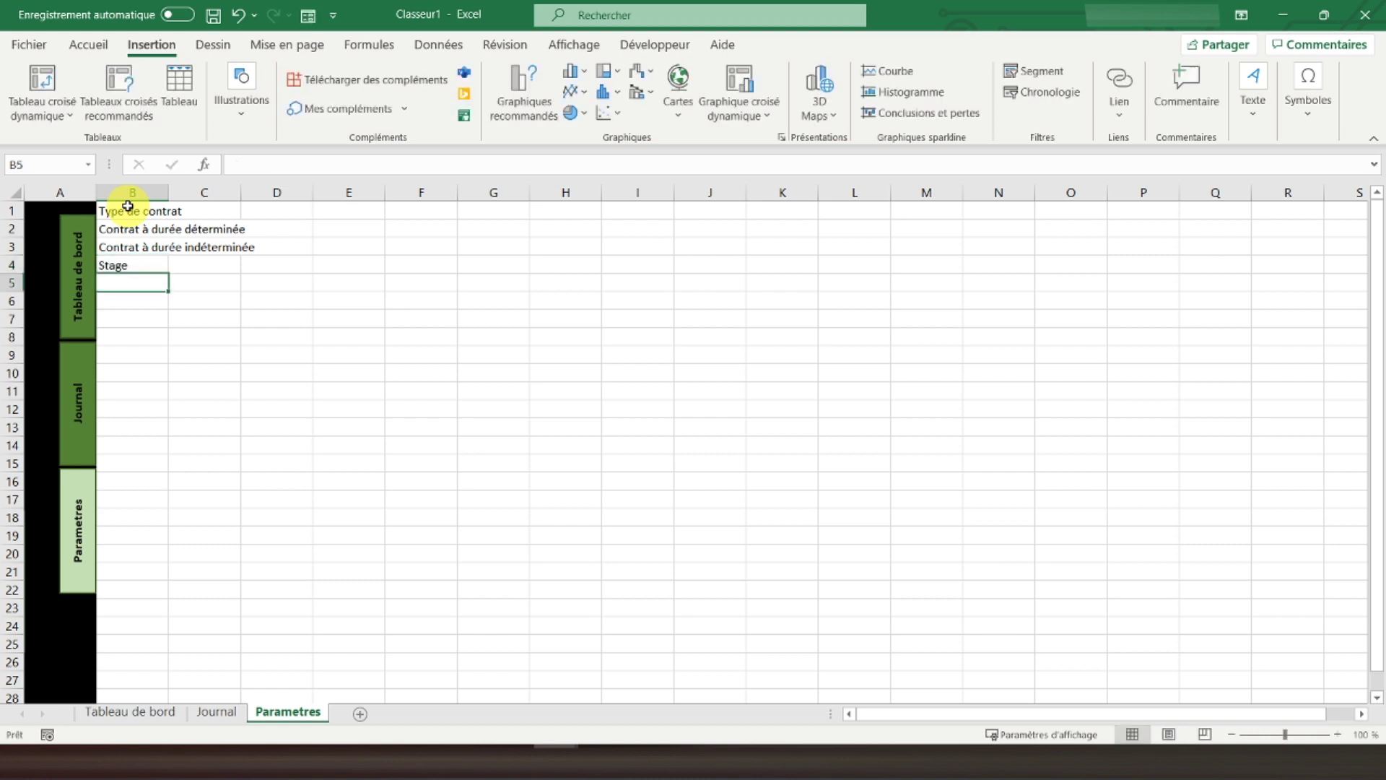
Fit column B's width to its contents and apply all borders to B1:B4
double_click(168, 191)
click(156, 210)
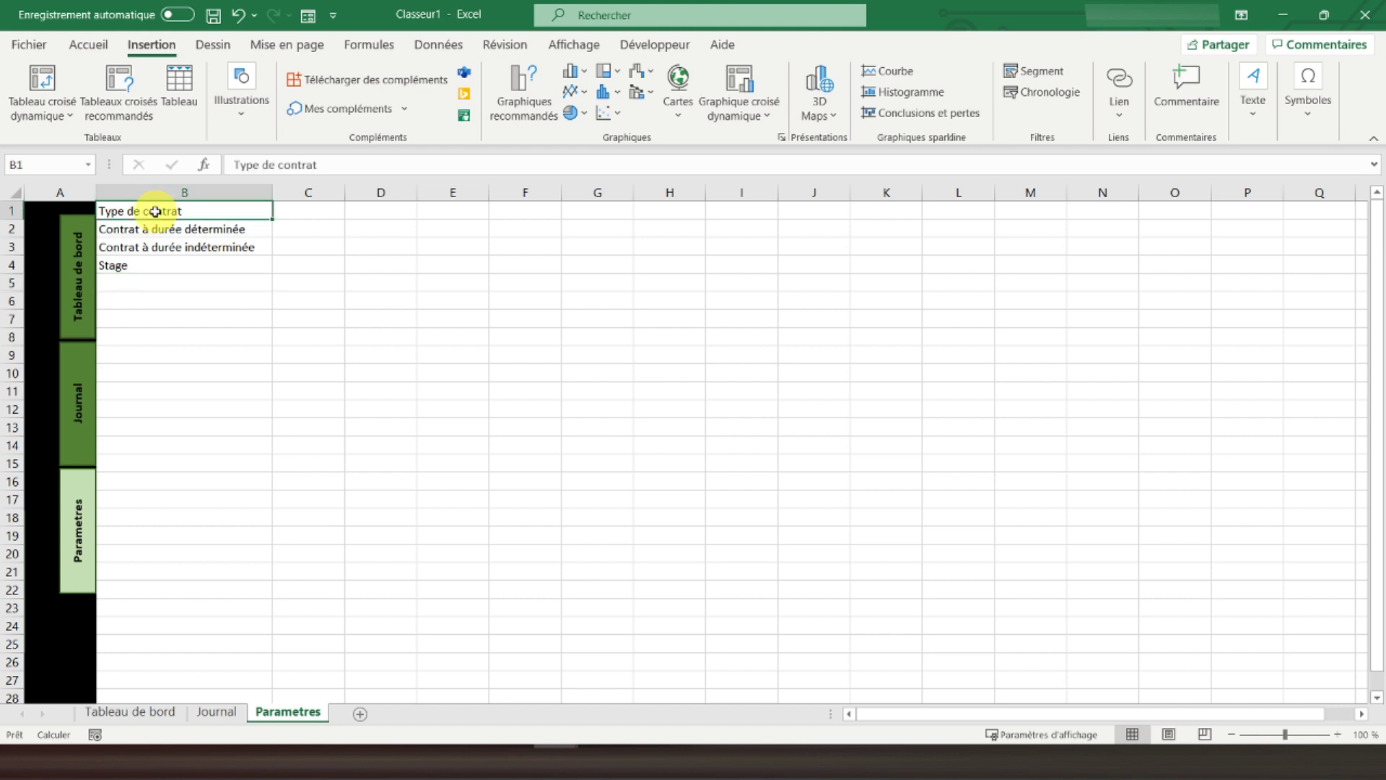
drag(166, 229, 170, 266)
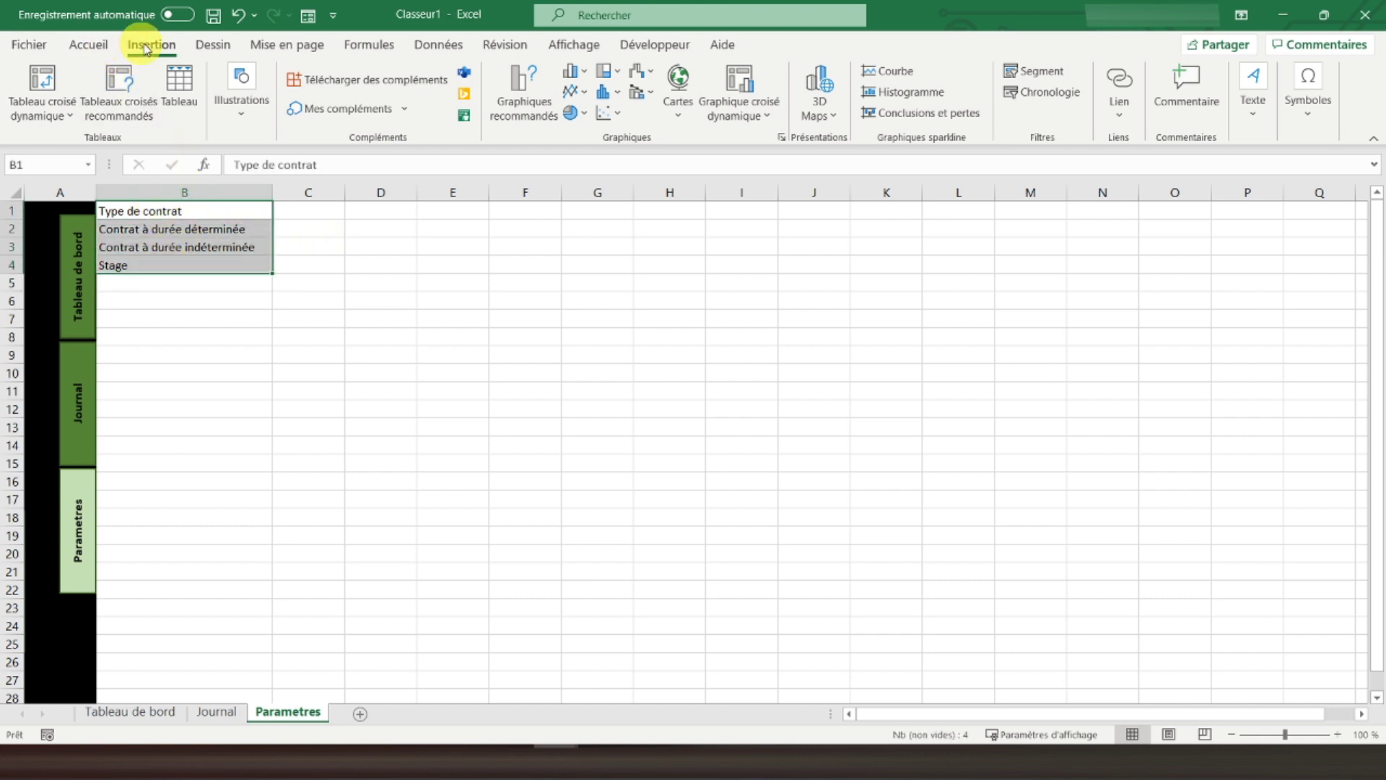
click(92, 46)
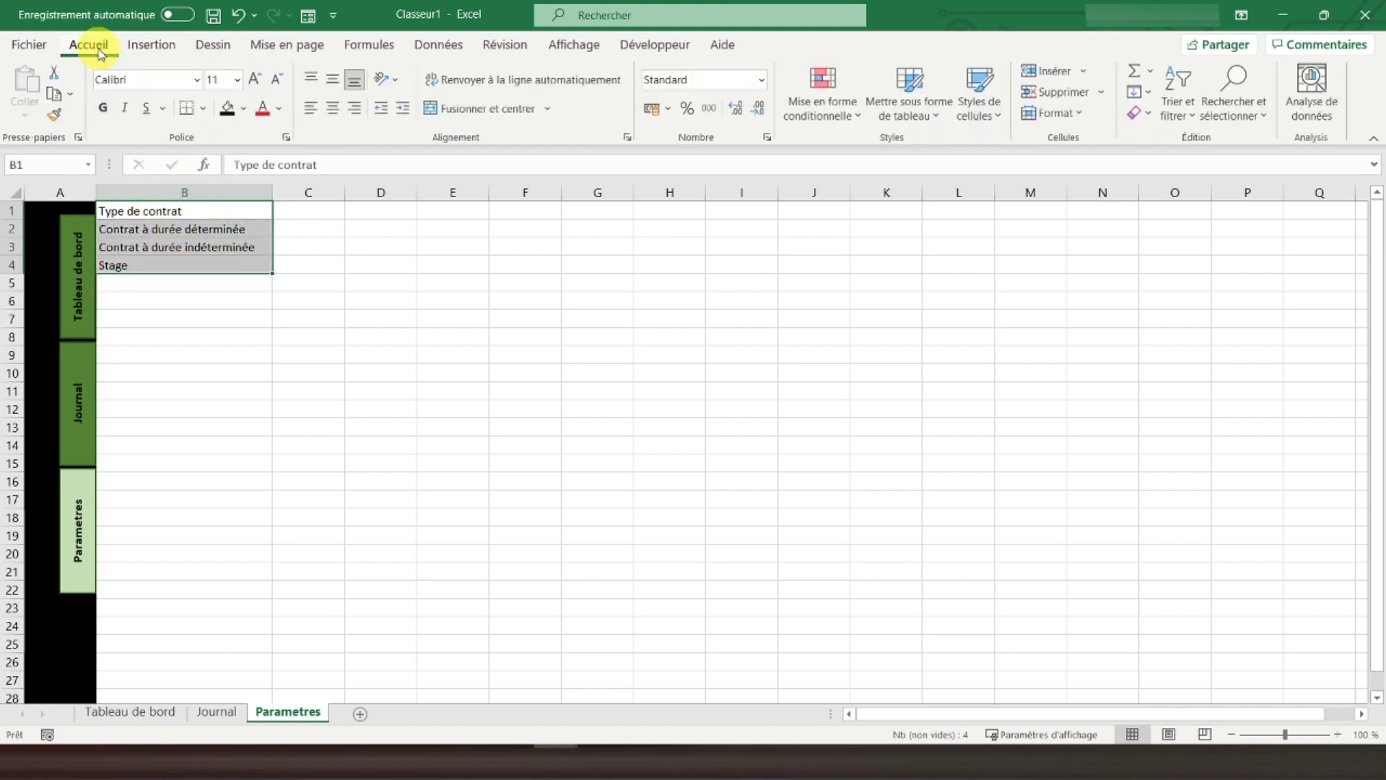
click(203, 109)
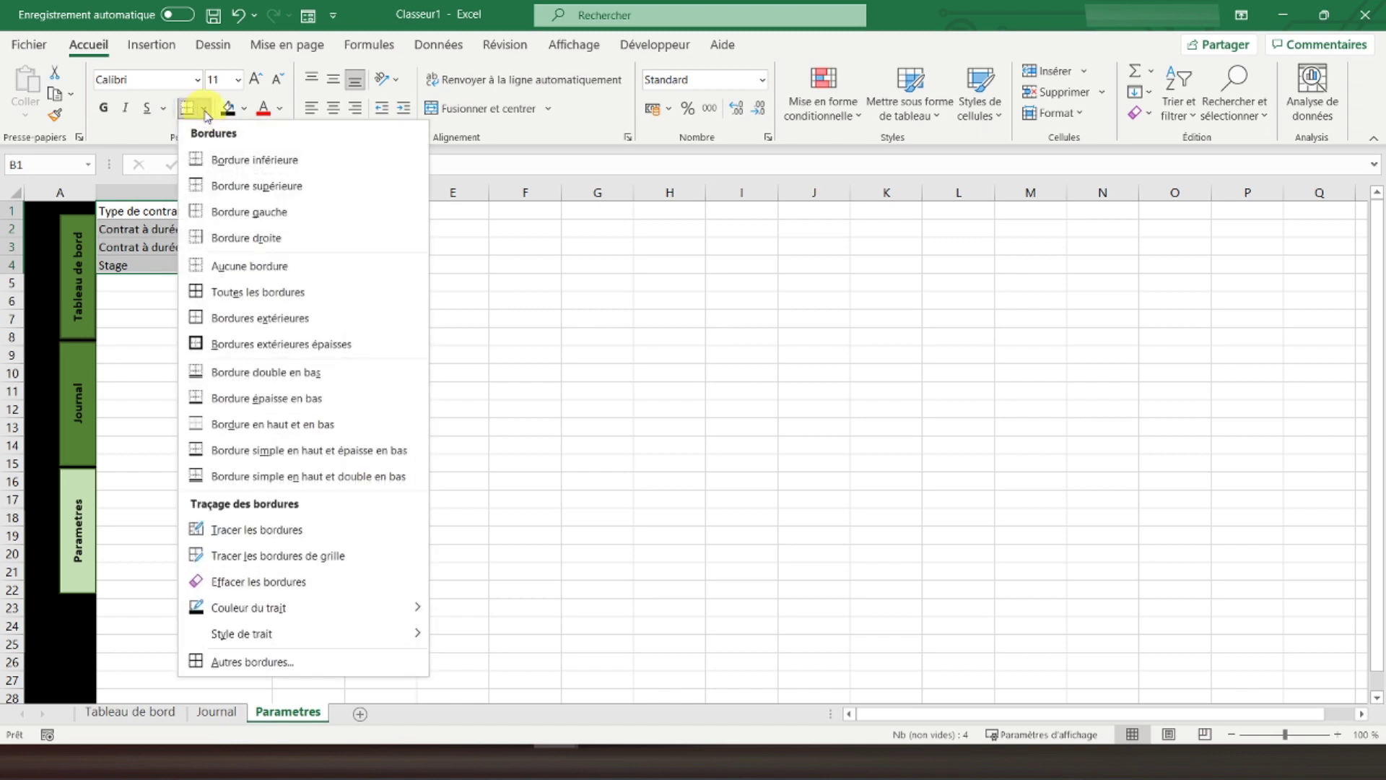
click(240, 291)
Make the "Type de contrat" heading bold and centre B1:B4 horizontally and vertically
click(161, 211)
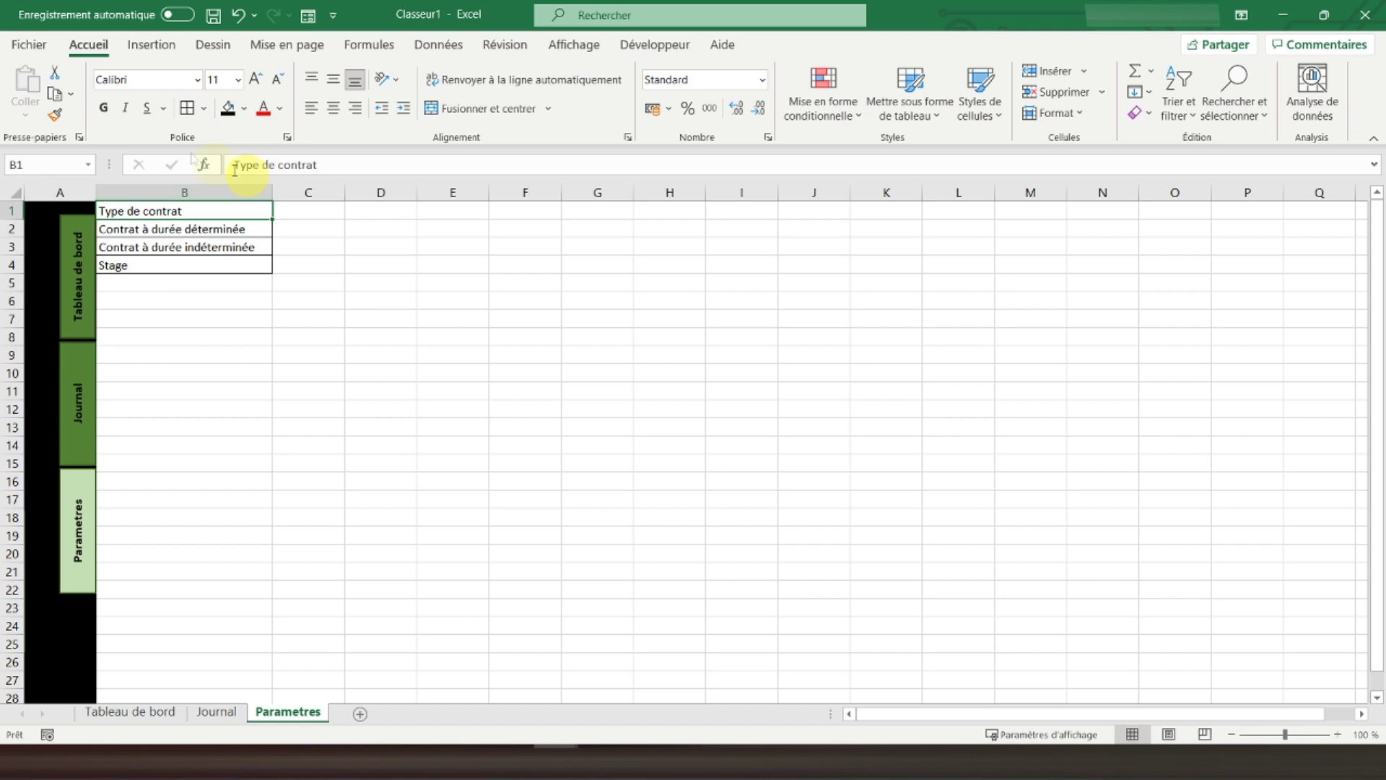
click(105, 111)
click(198, 209)
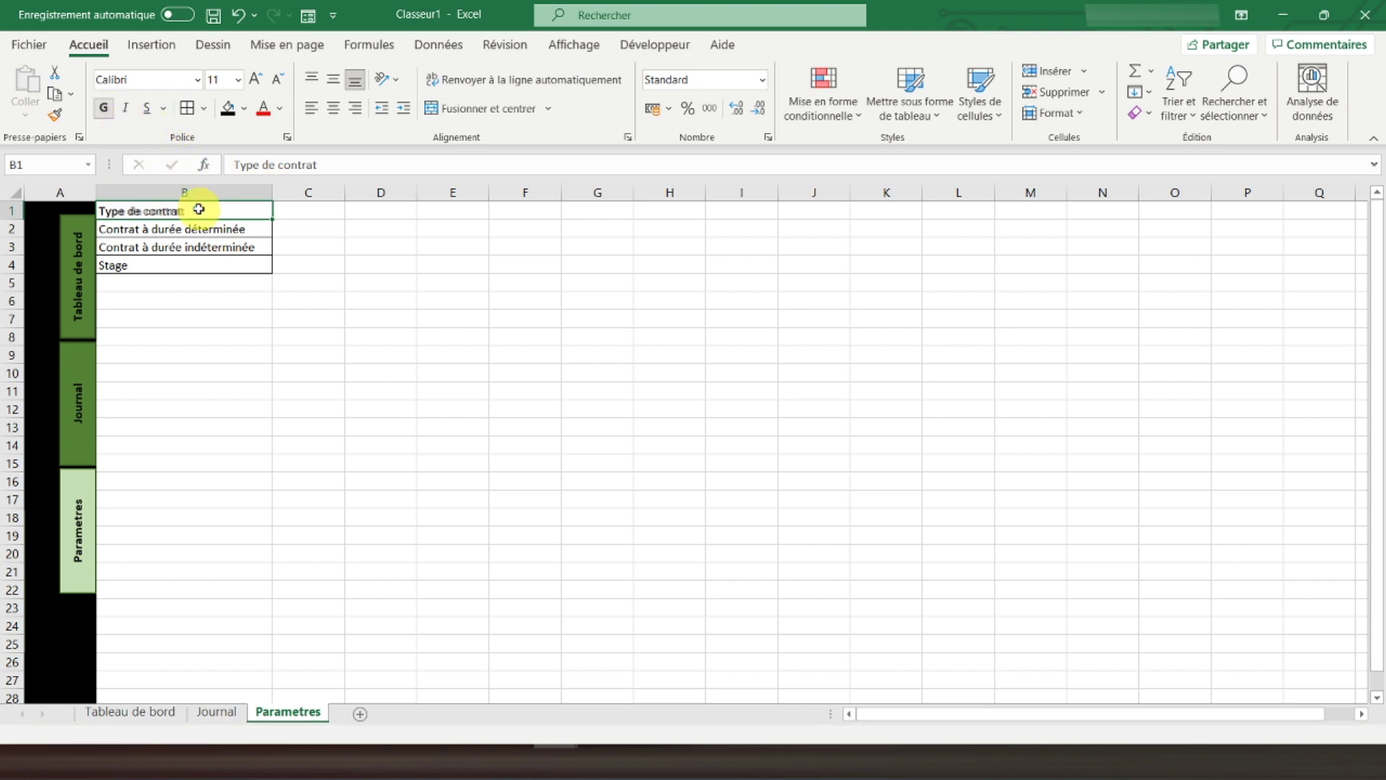
drag(197, 210, 198, 261)
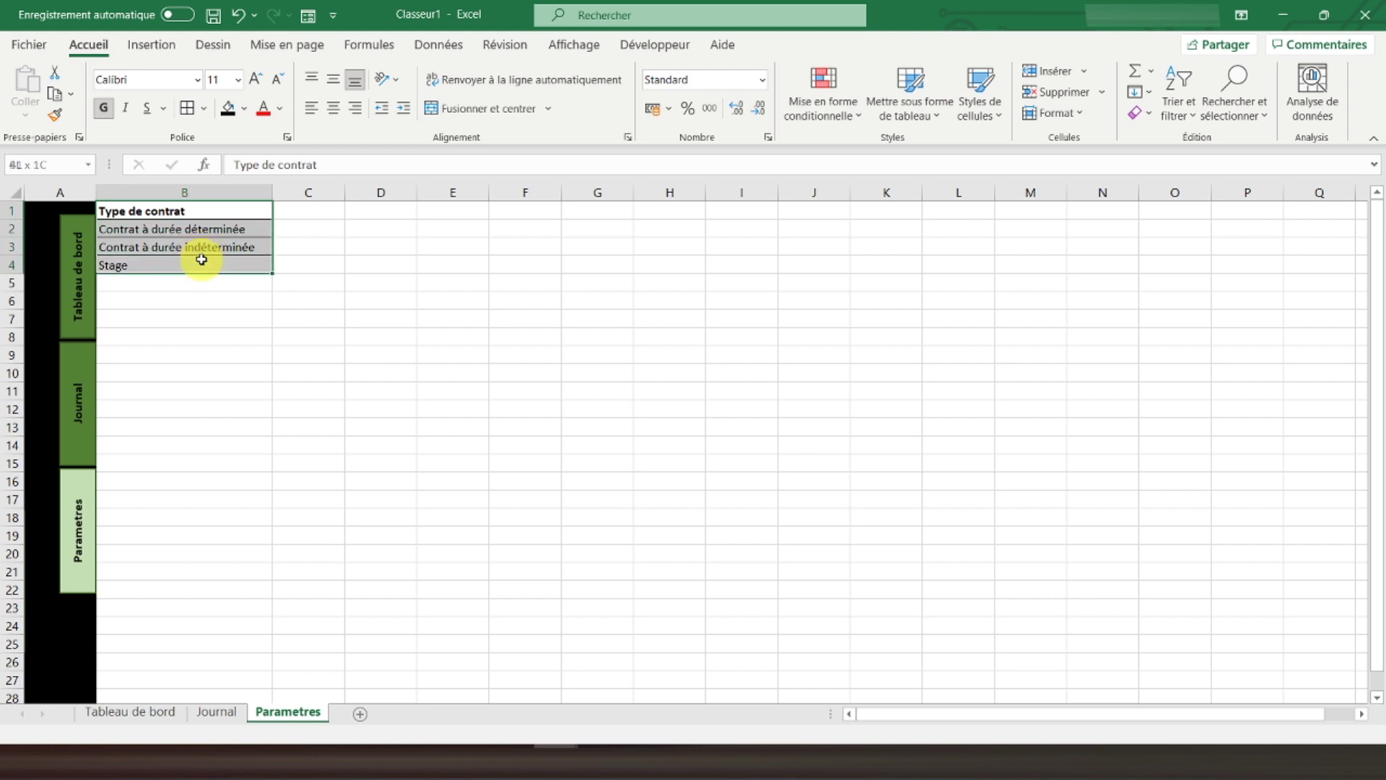
click(336, 109)
click(333, 79)
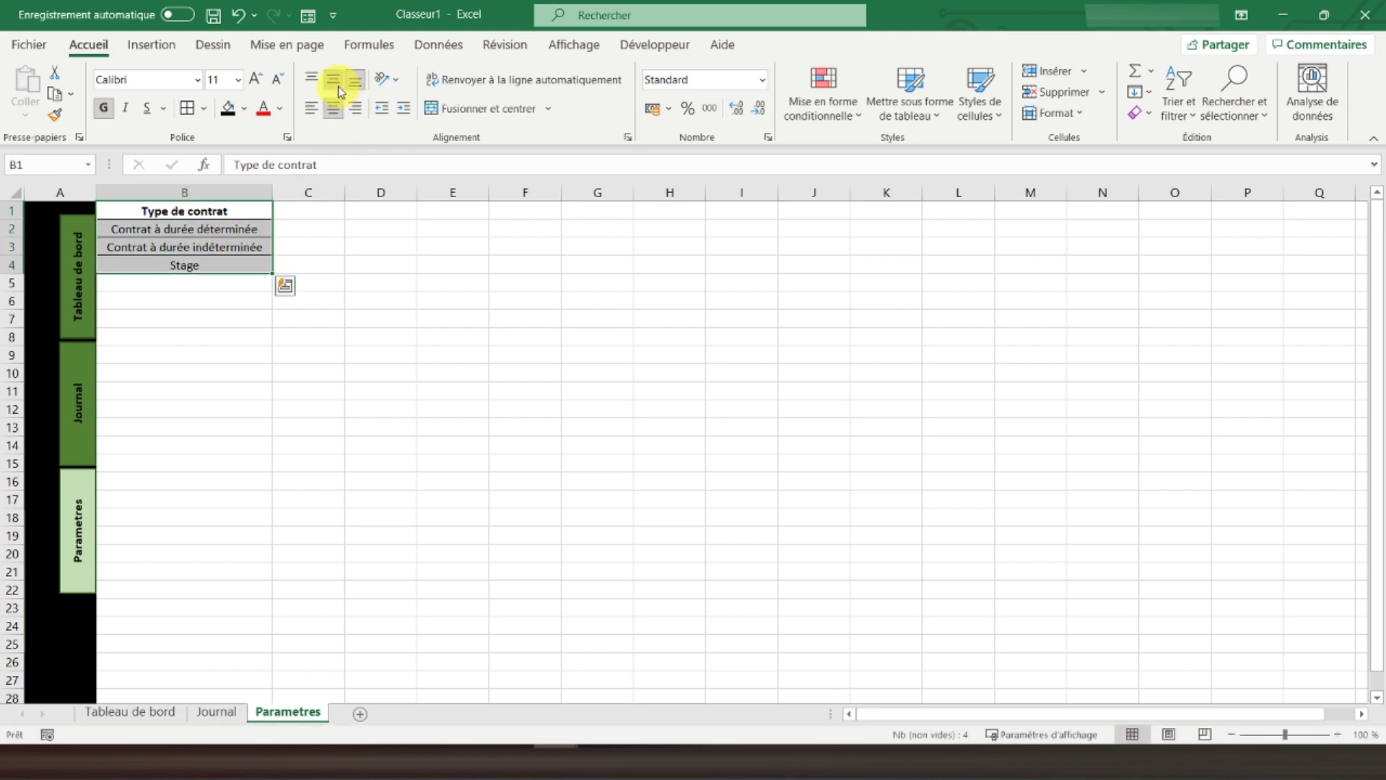
Enter the heading "CSP" in D1, make it bold and centre it horizontally and vertically
click(361, 210)
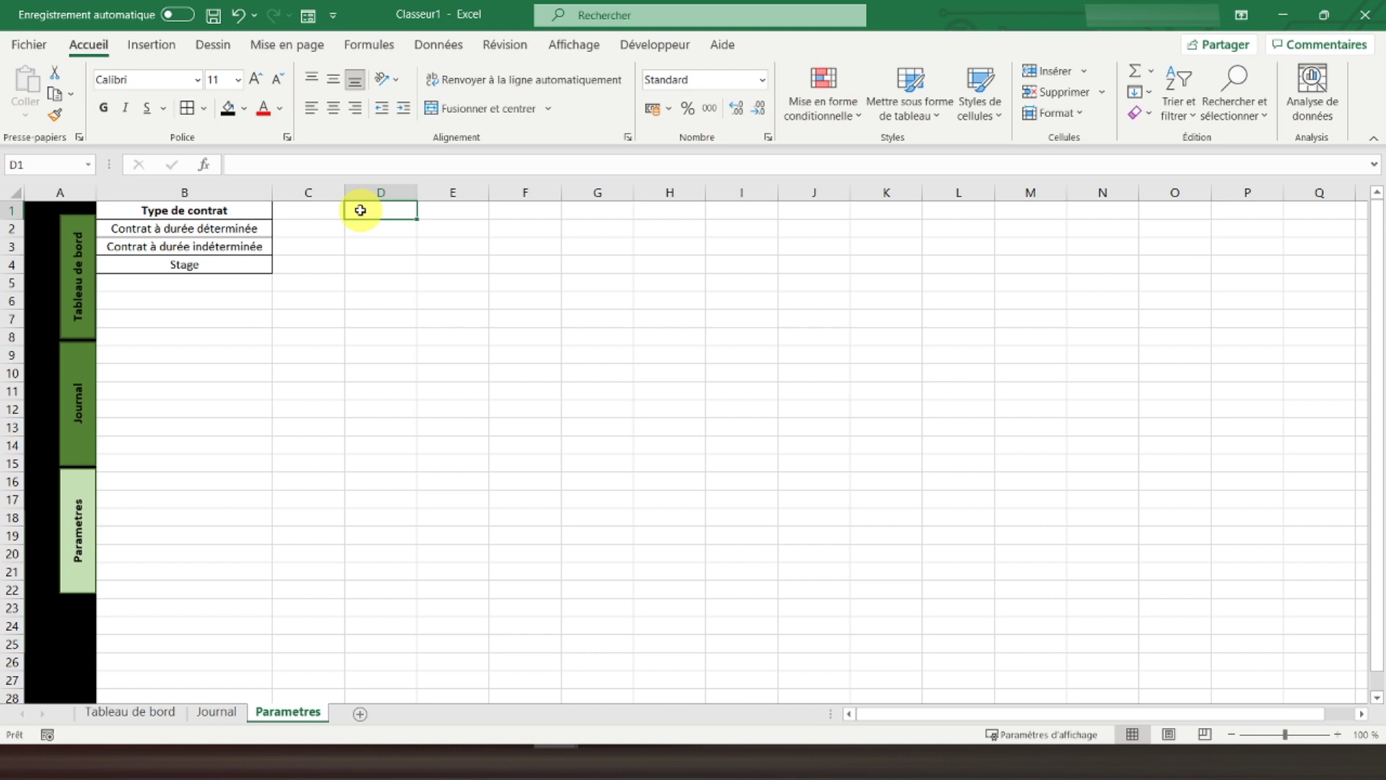
text(CSP)
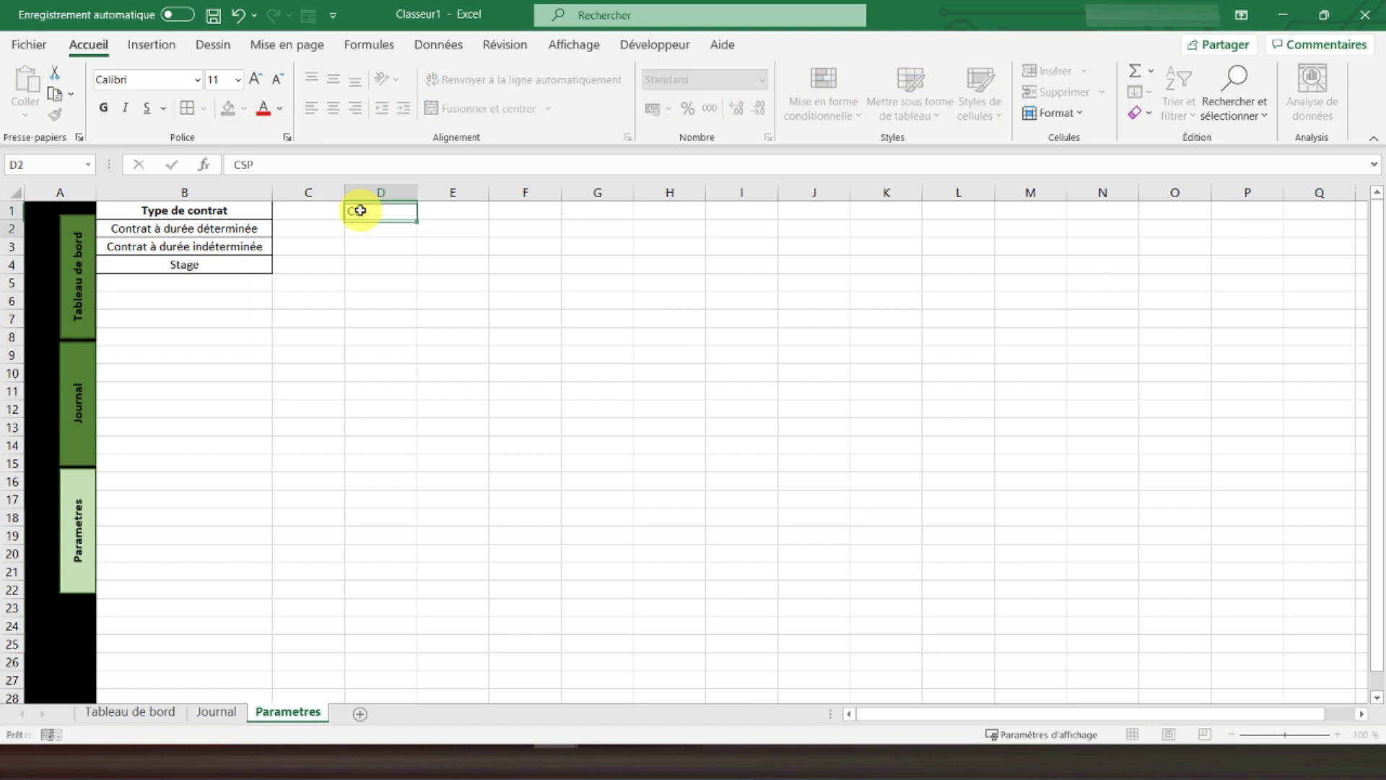
key(ctrl+Return)
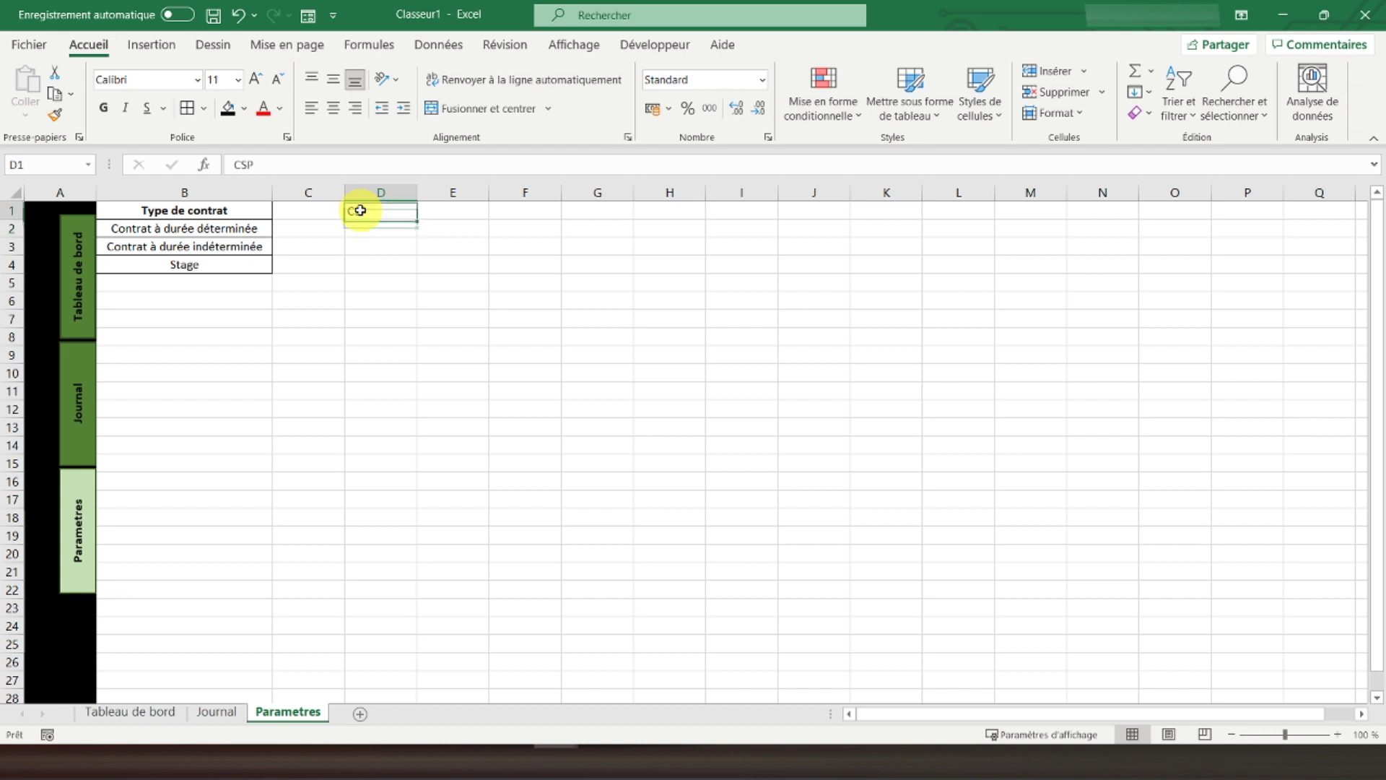
click(103, 108)
click(333, 108)
click(333, 79)
Enter "Cadre", "Technicien" and "Agent de maîtrise" in D2:D4 under the CSP heading
click(381, 228)
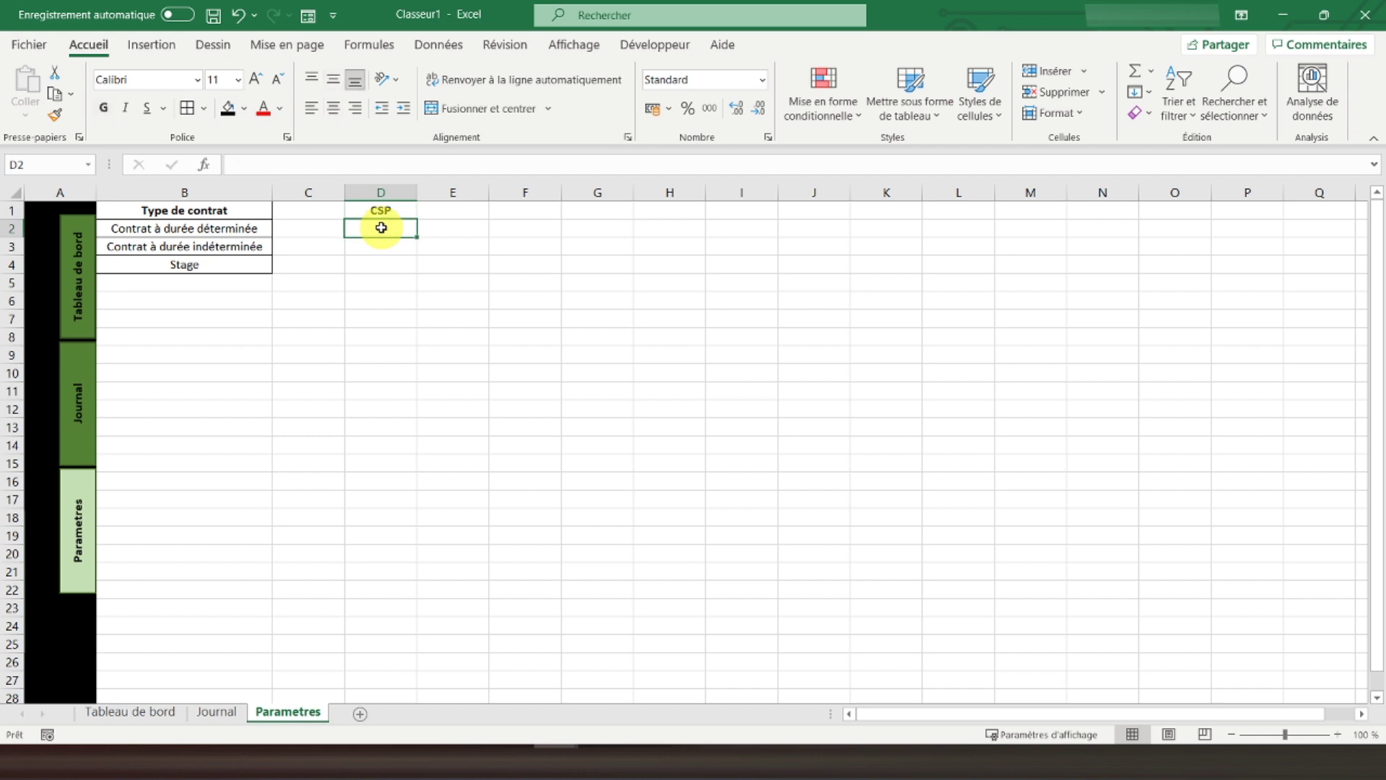
text(Cadre)
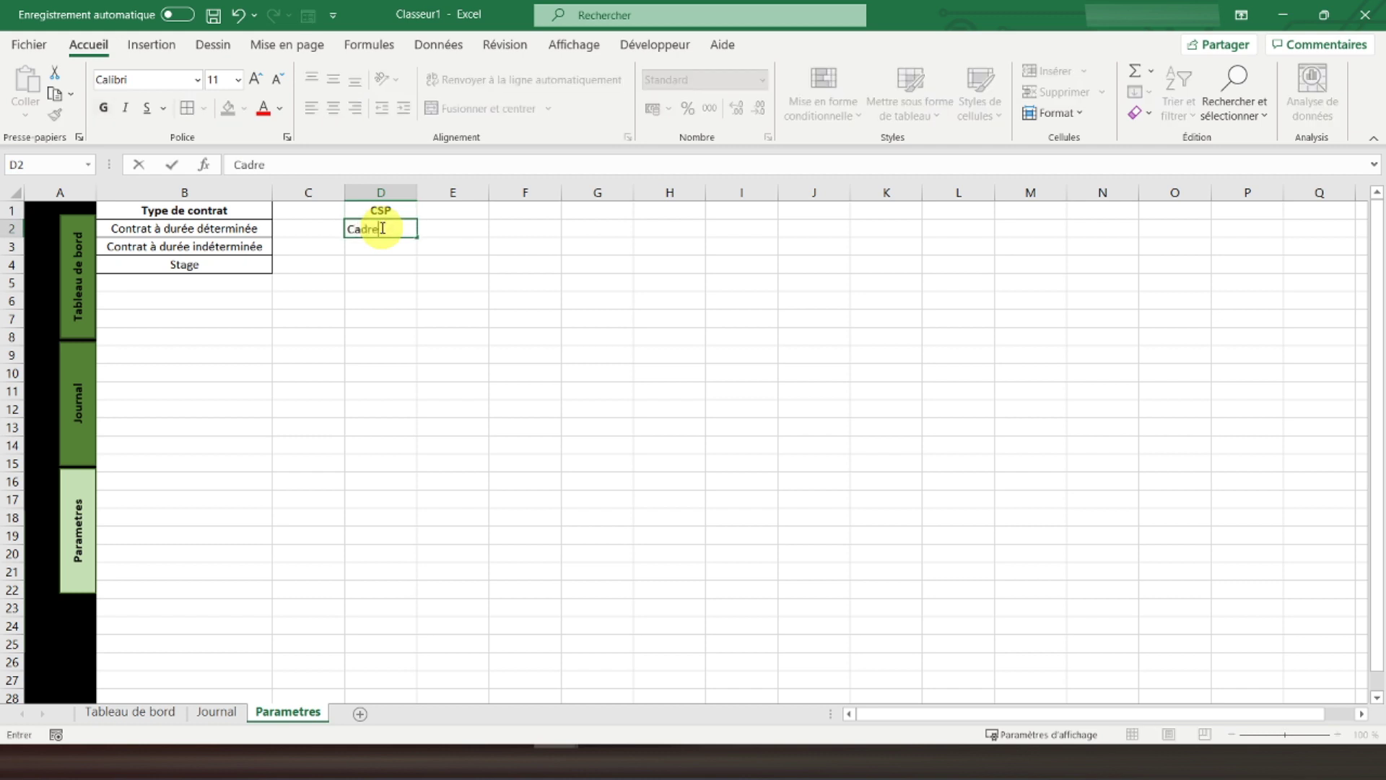
key(Return)
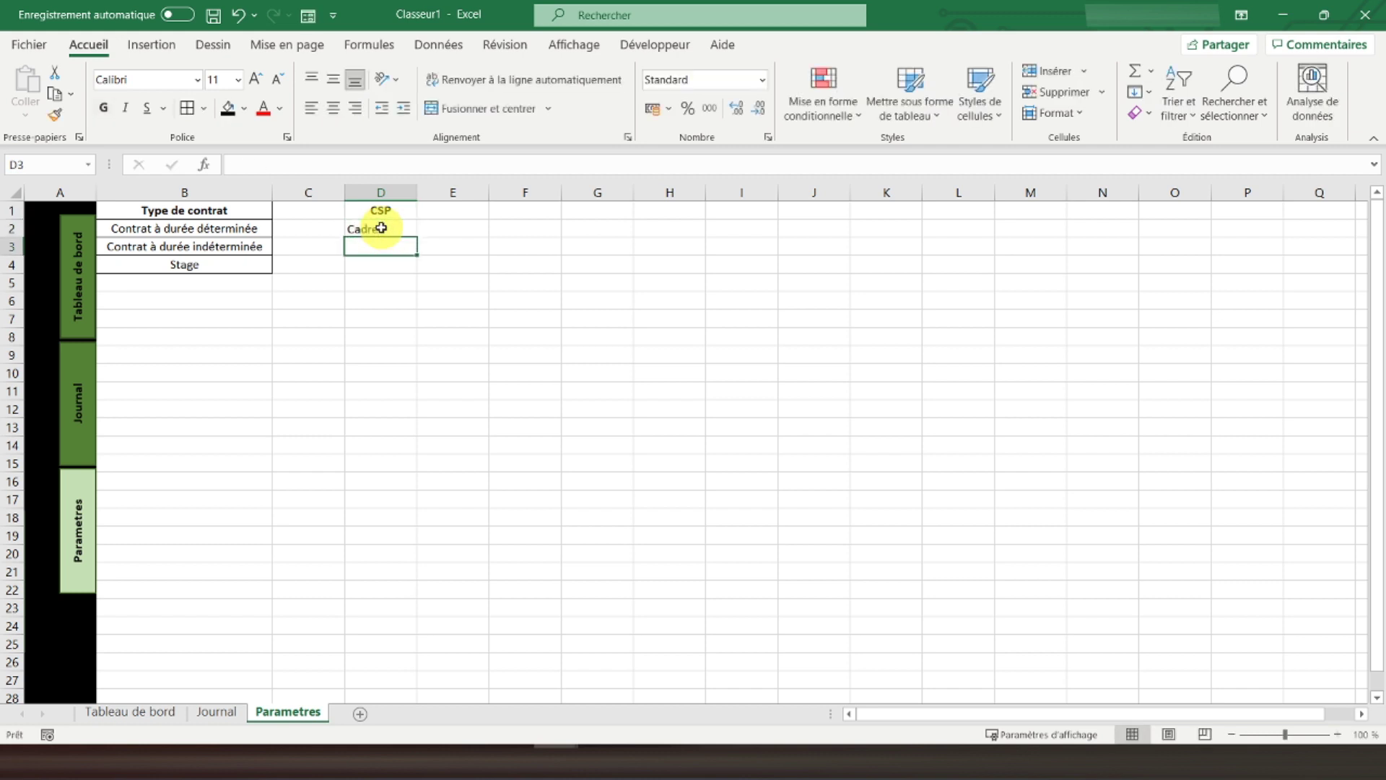
text(Technicien)
key(Return)
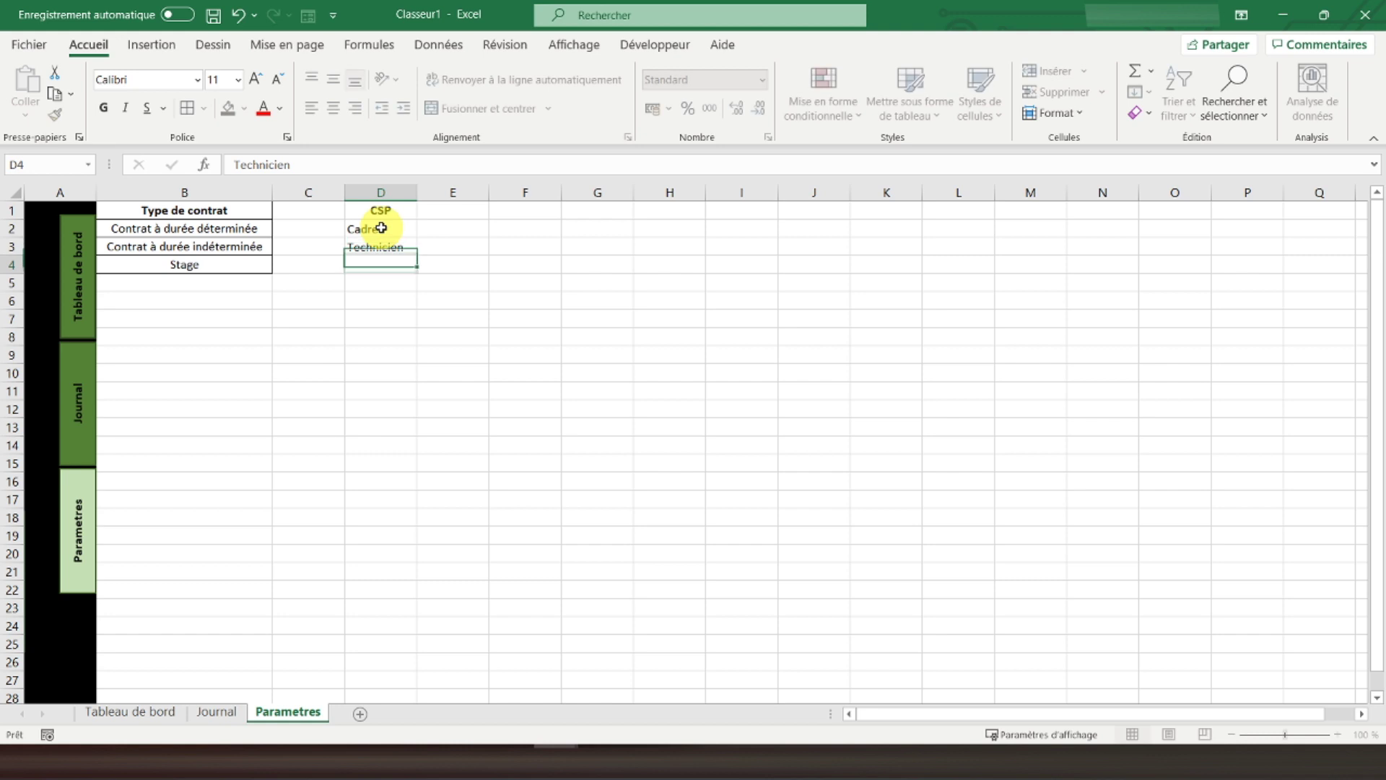
text(Agent d)
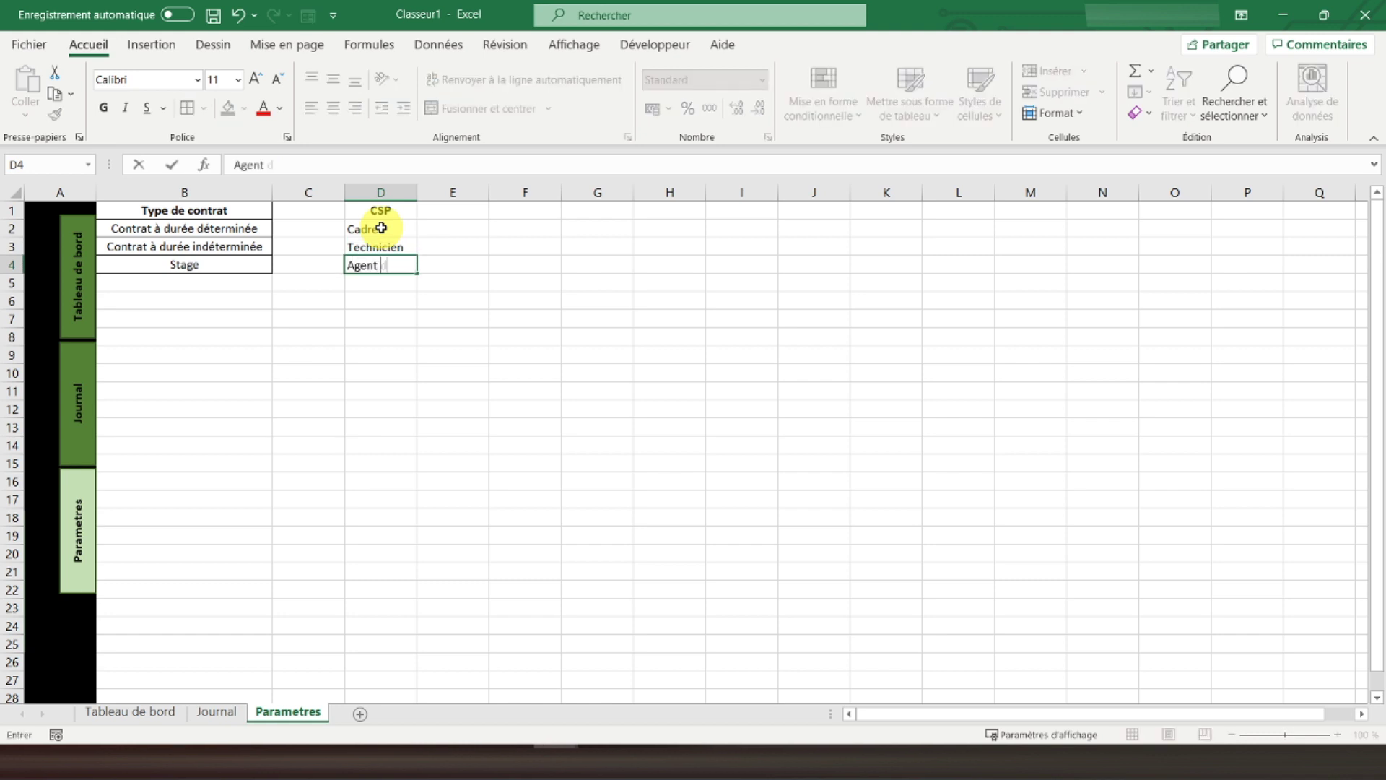
text(e maîtrise)
key(Return)
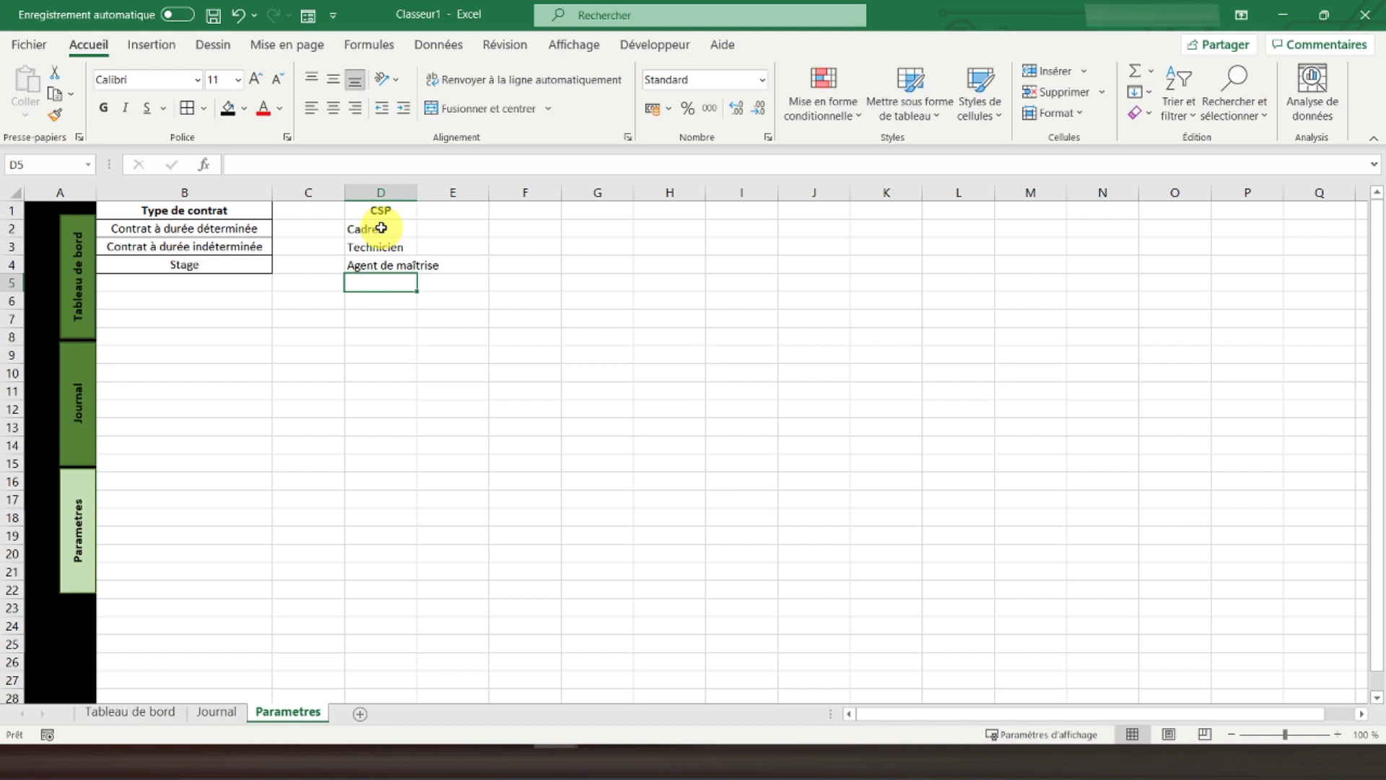
Complete the CSP list with "Employé", "Ouvrier" and "Stagiaire" in D5:D7
text(Employé)
key(Return)
text(Ouvi)
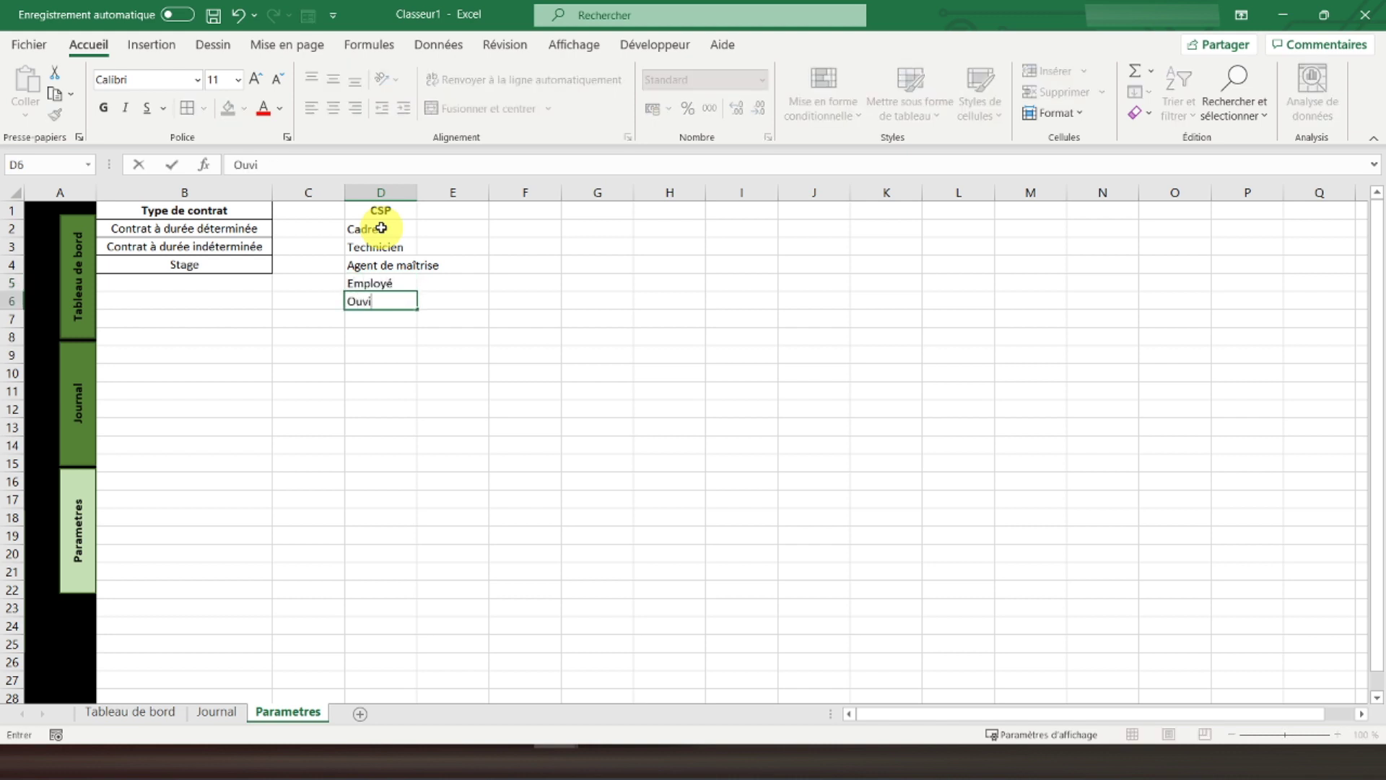
text(rier)
key(BackSpace)
key(BackSpace)
key(BackSpace)
text(rier)
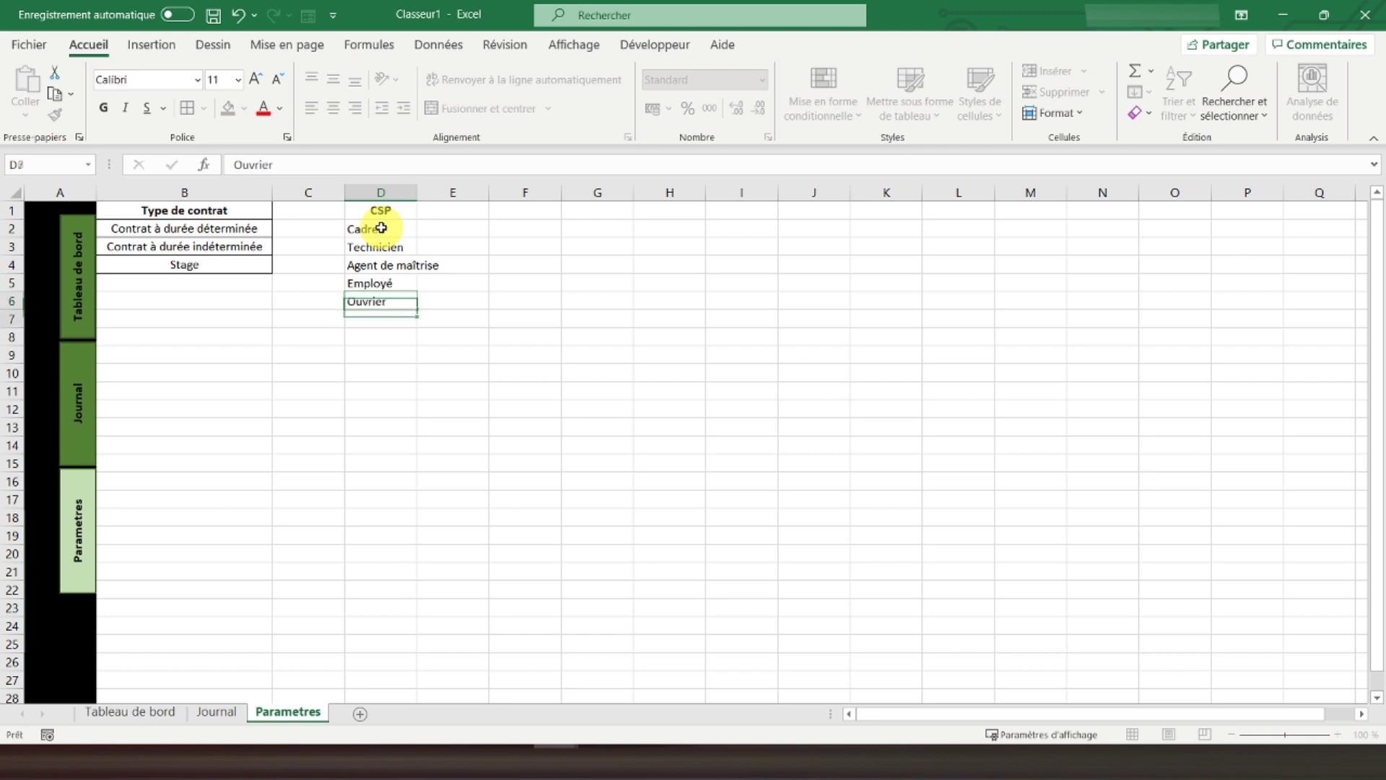
key(Return)
text(Stagiaire)
key(Return)
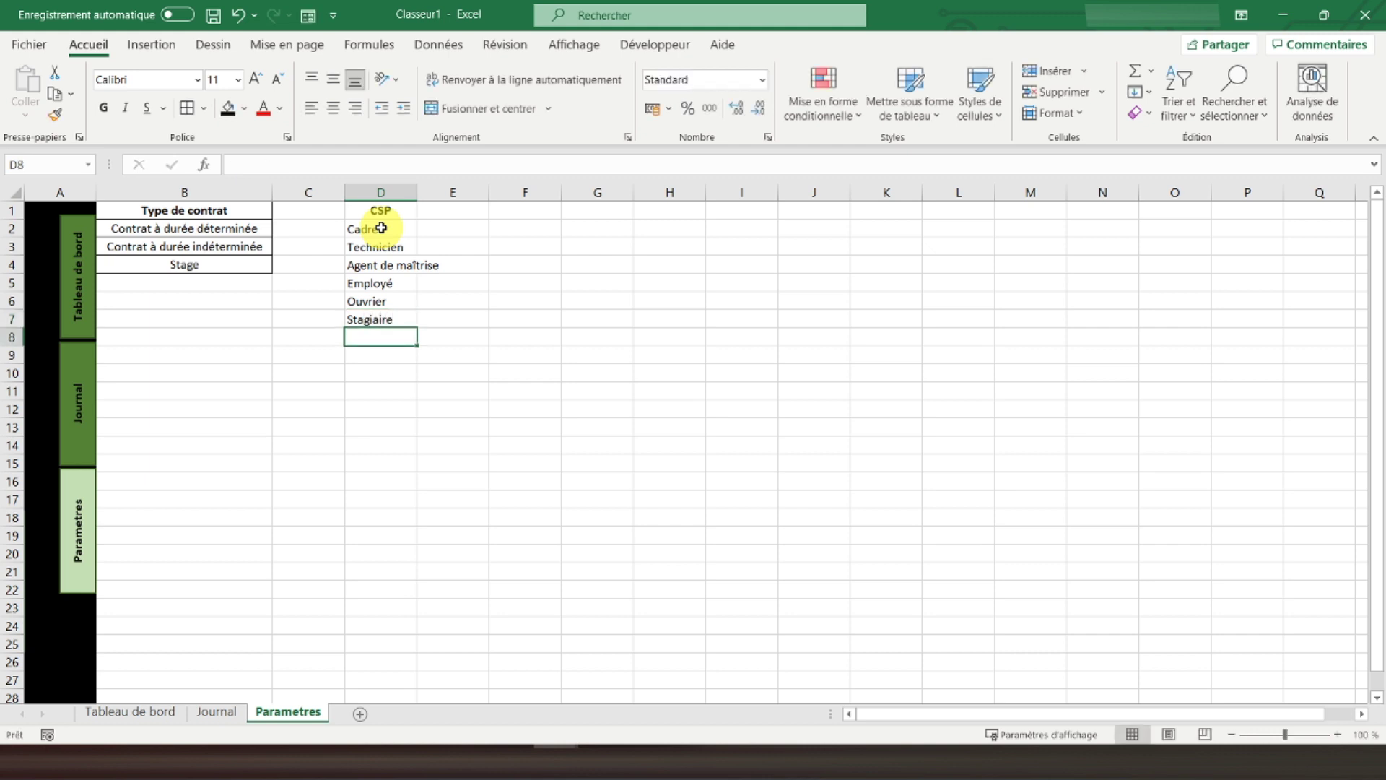
Fit column D's width to its contents and format D1:D7 with horizontally centred text and all borders
double_click(416, 192)
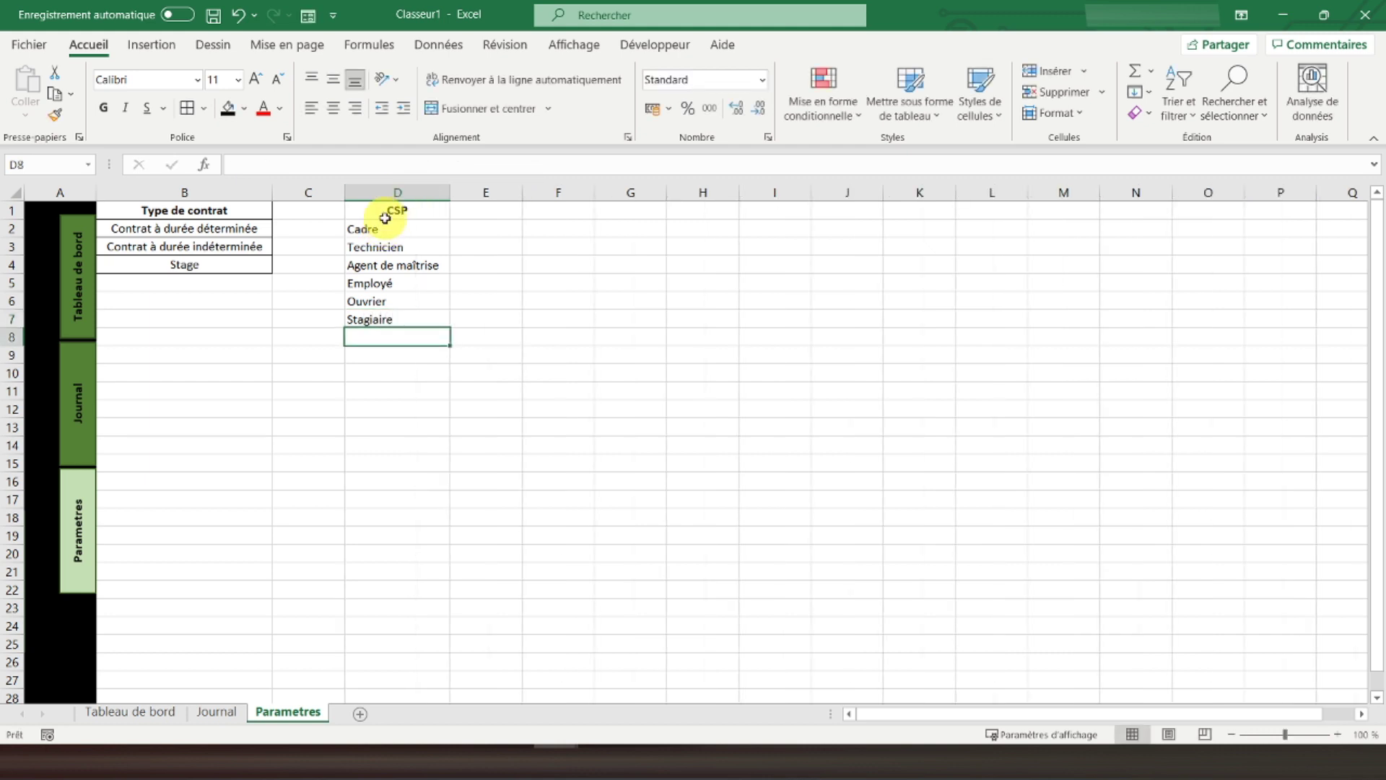
drag(396, 210, 411, 309)
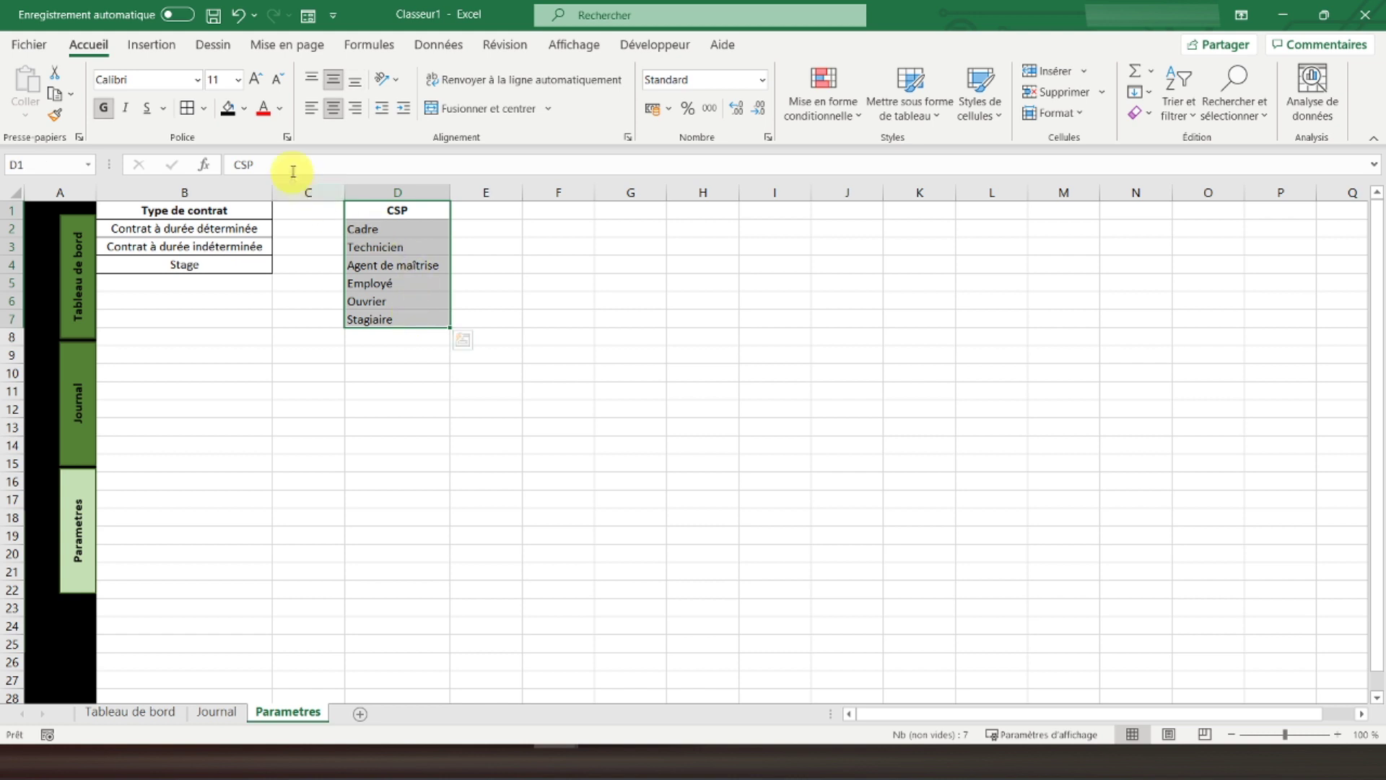
click(332, 110)
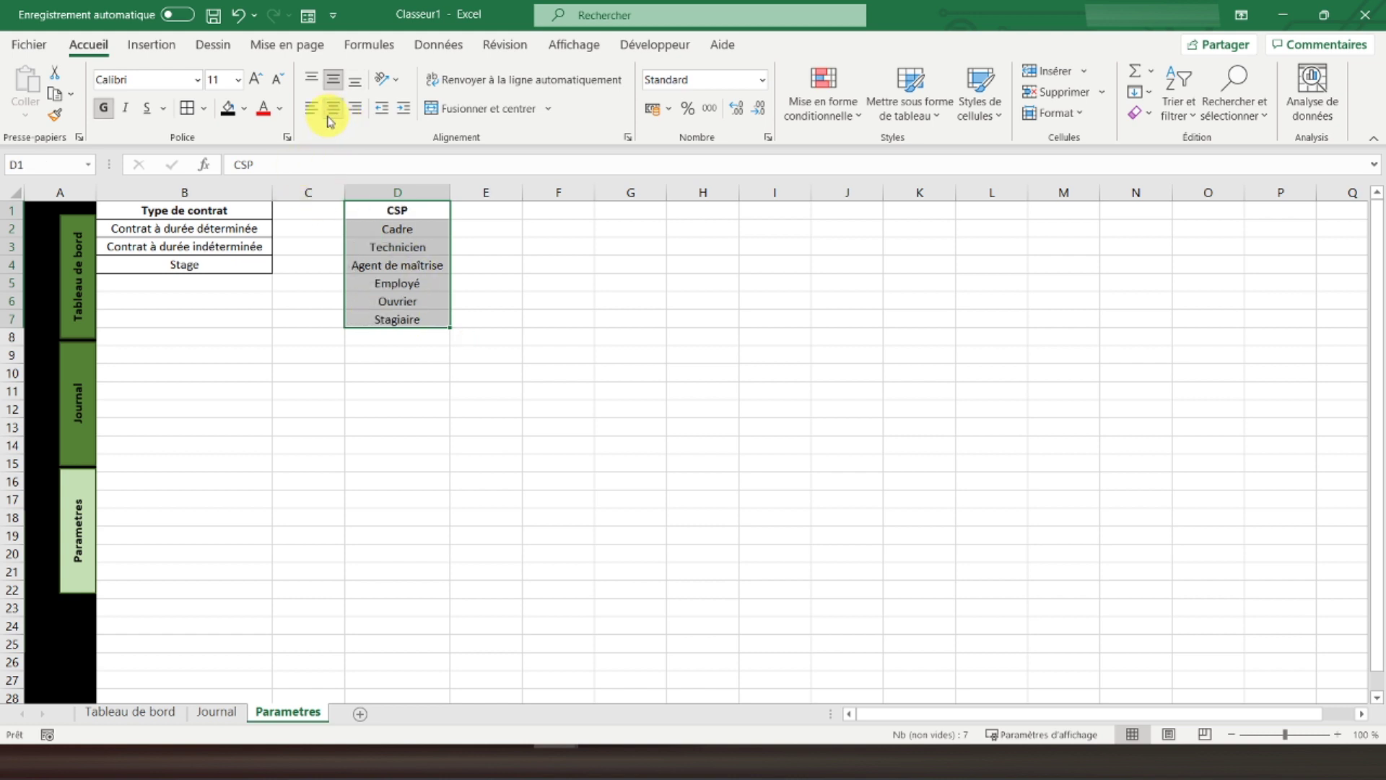
click(187, 110)
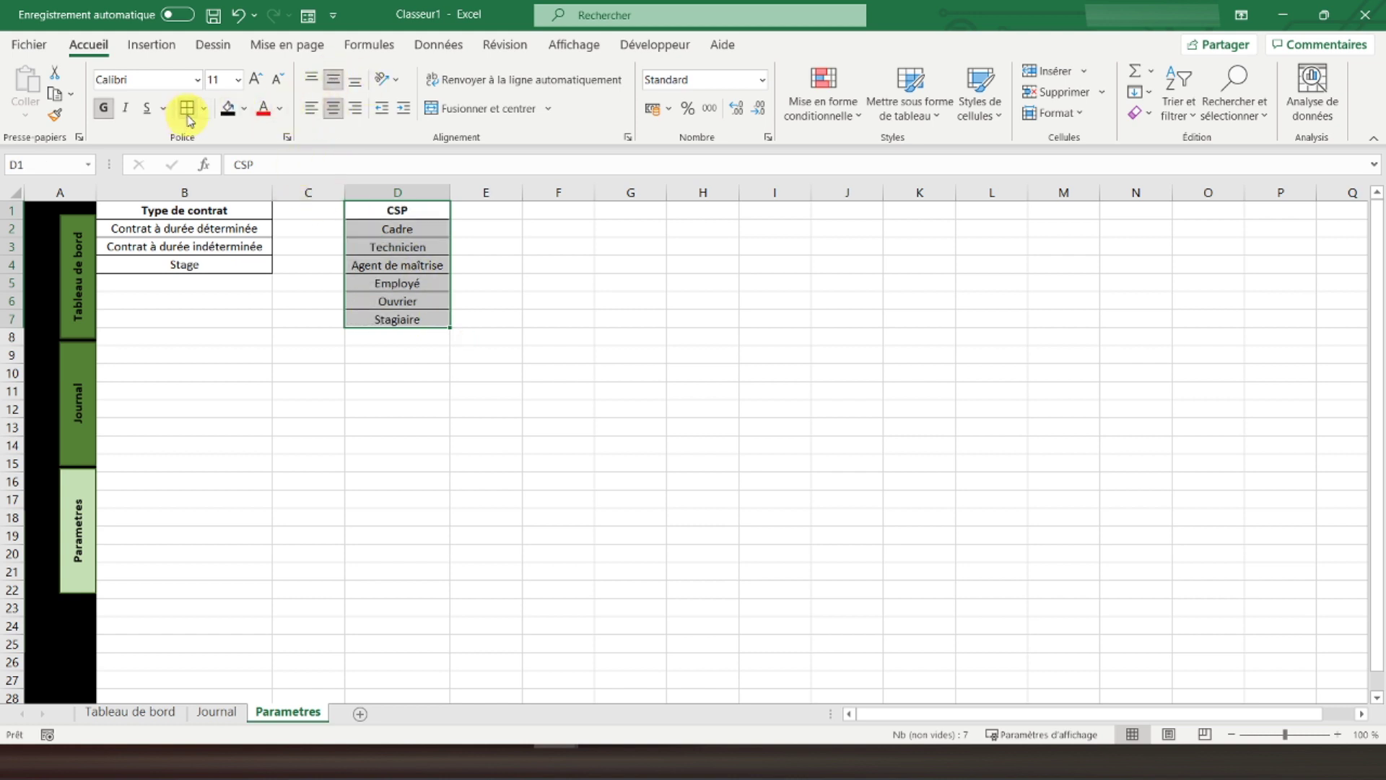
Narrow the spacer column C and copy its format and width to column E with the format painter
drag(337, 197, 315, 195)
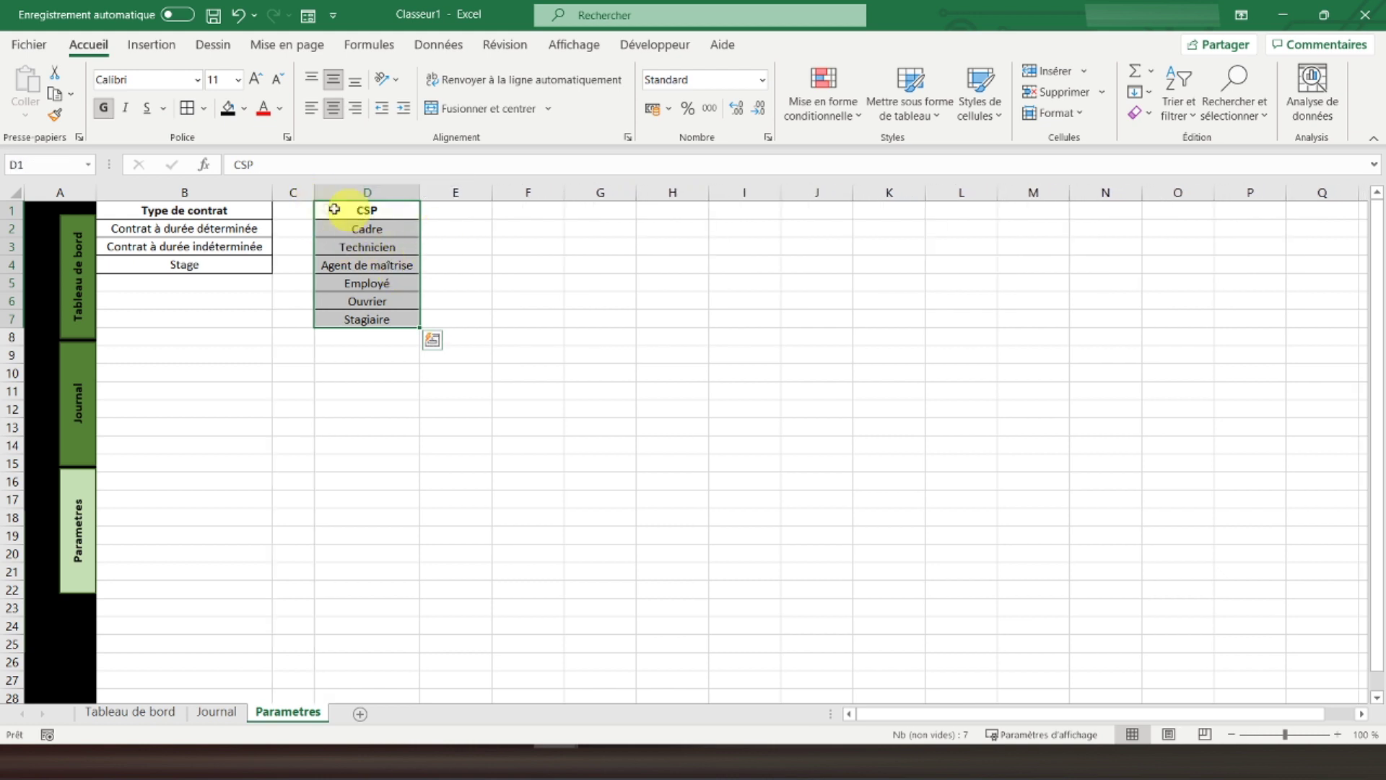
click(294, 194)
drag(312, 193, 301, 196)
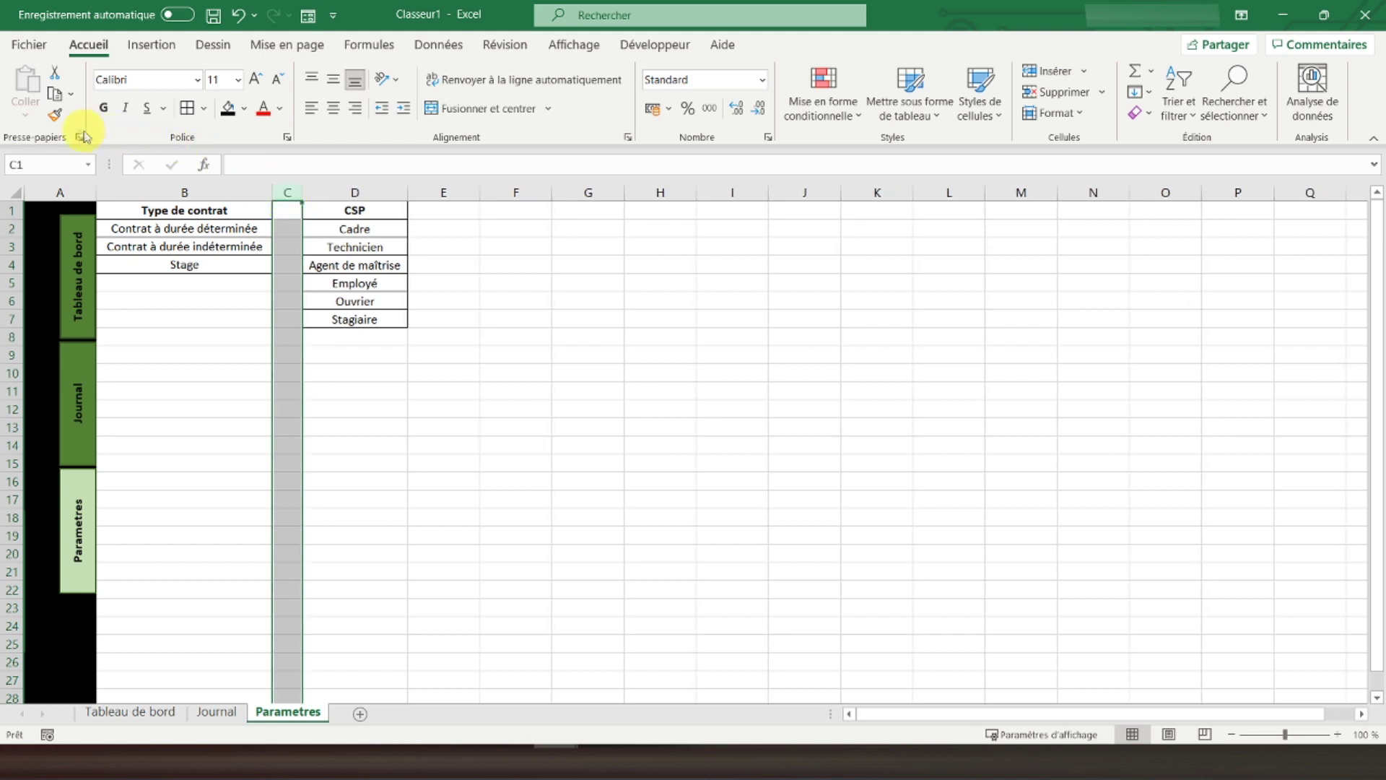
click(55, 115)
click(439, 192)
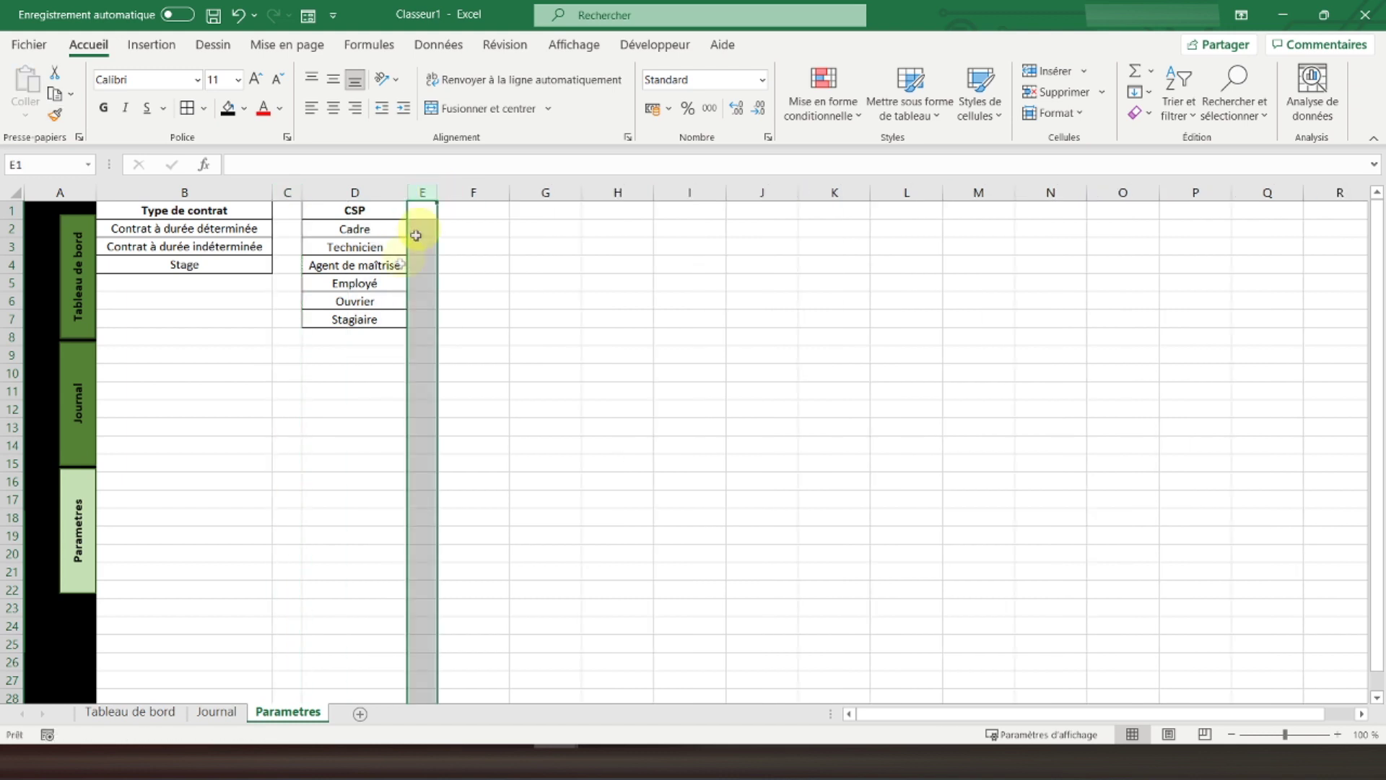
click(423, 336)
Enter the heading "Secteur" in F1, followed by "Production" in F2 and "Vente" in F3
click(470, 216)
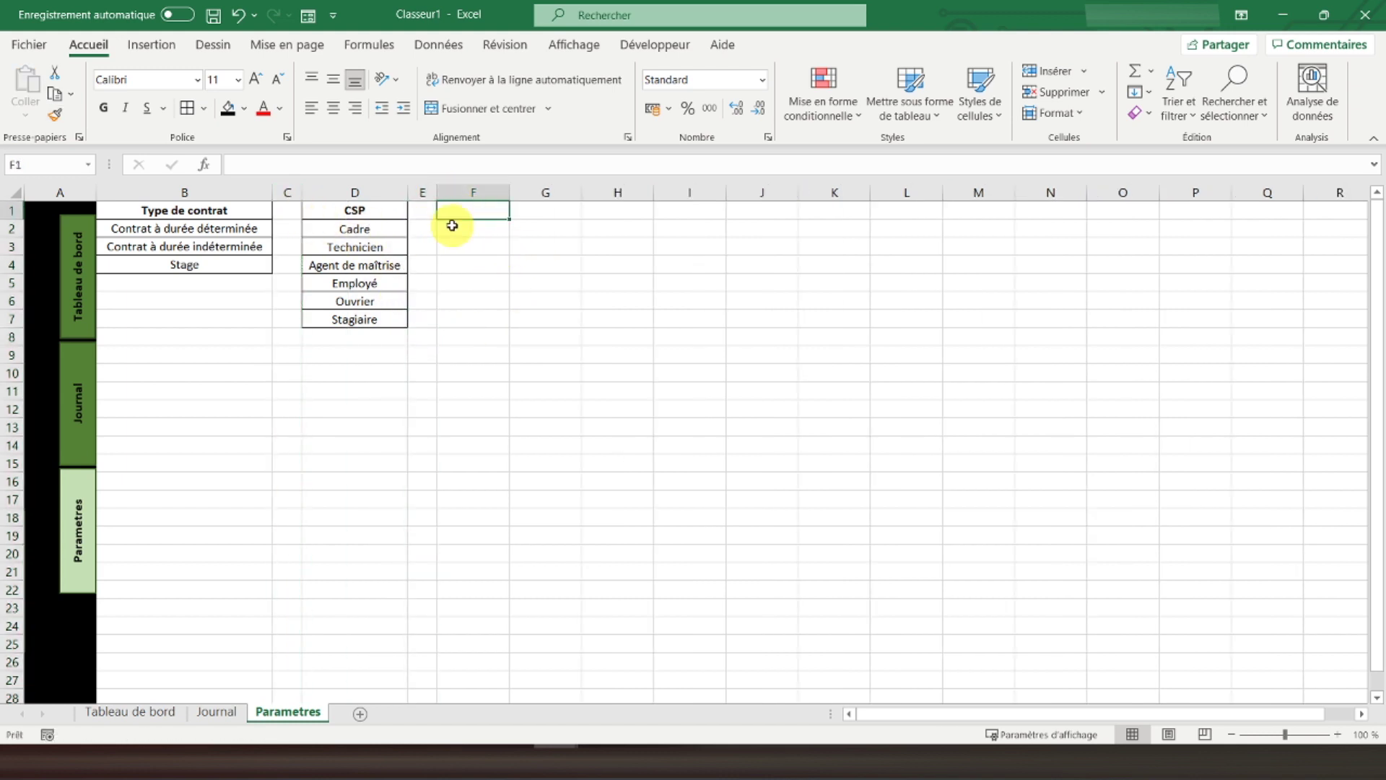
text(Secteur)
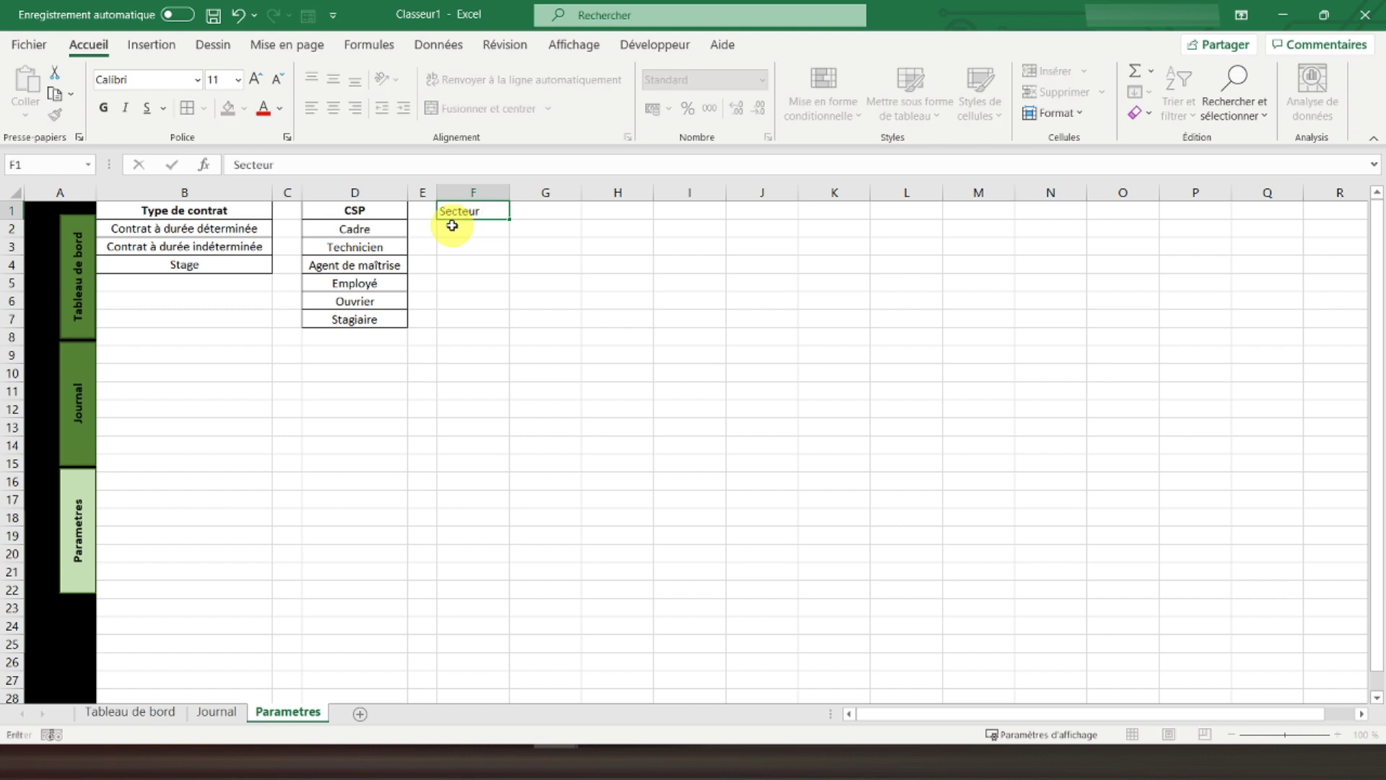
key(Return)
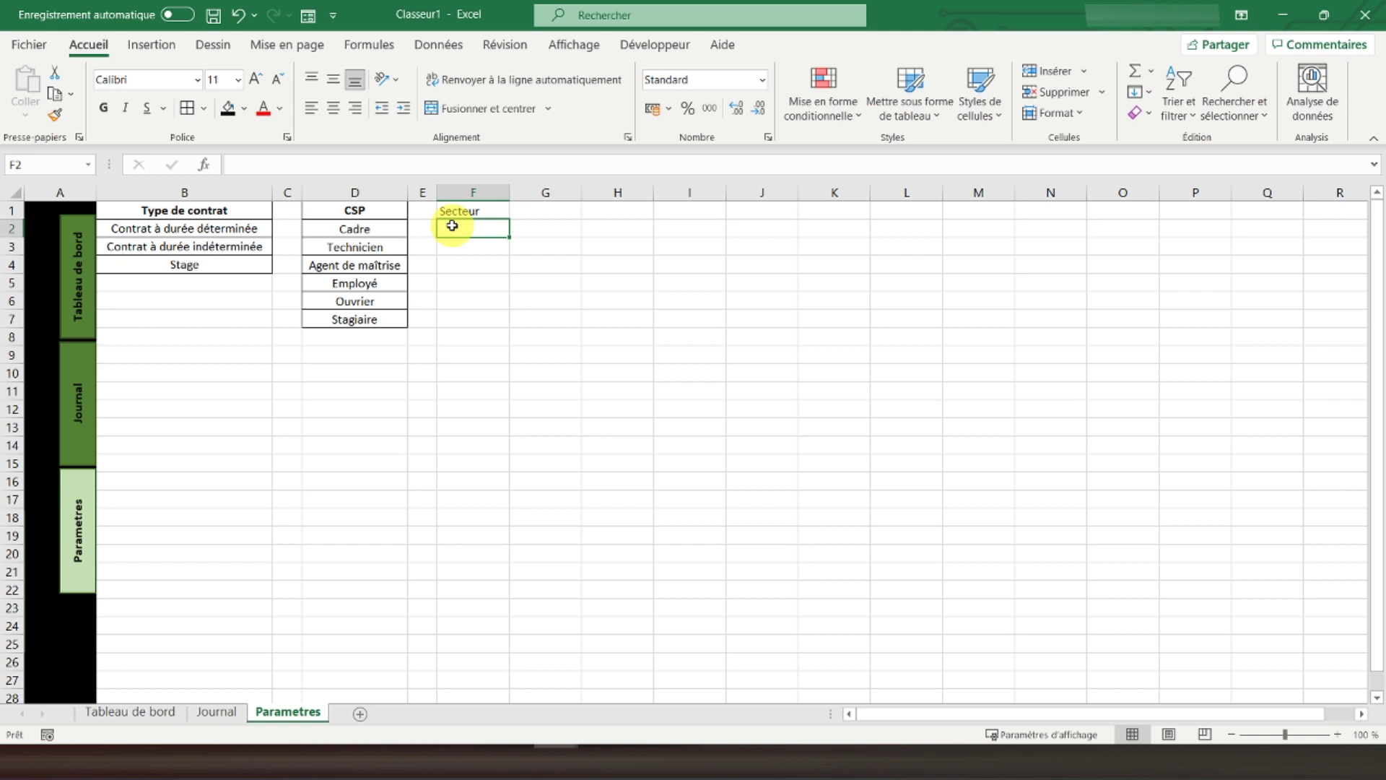
text(Prod)
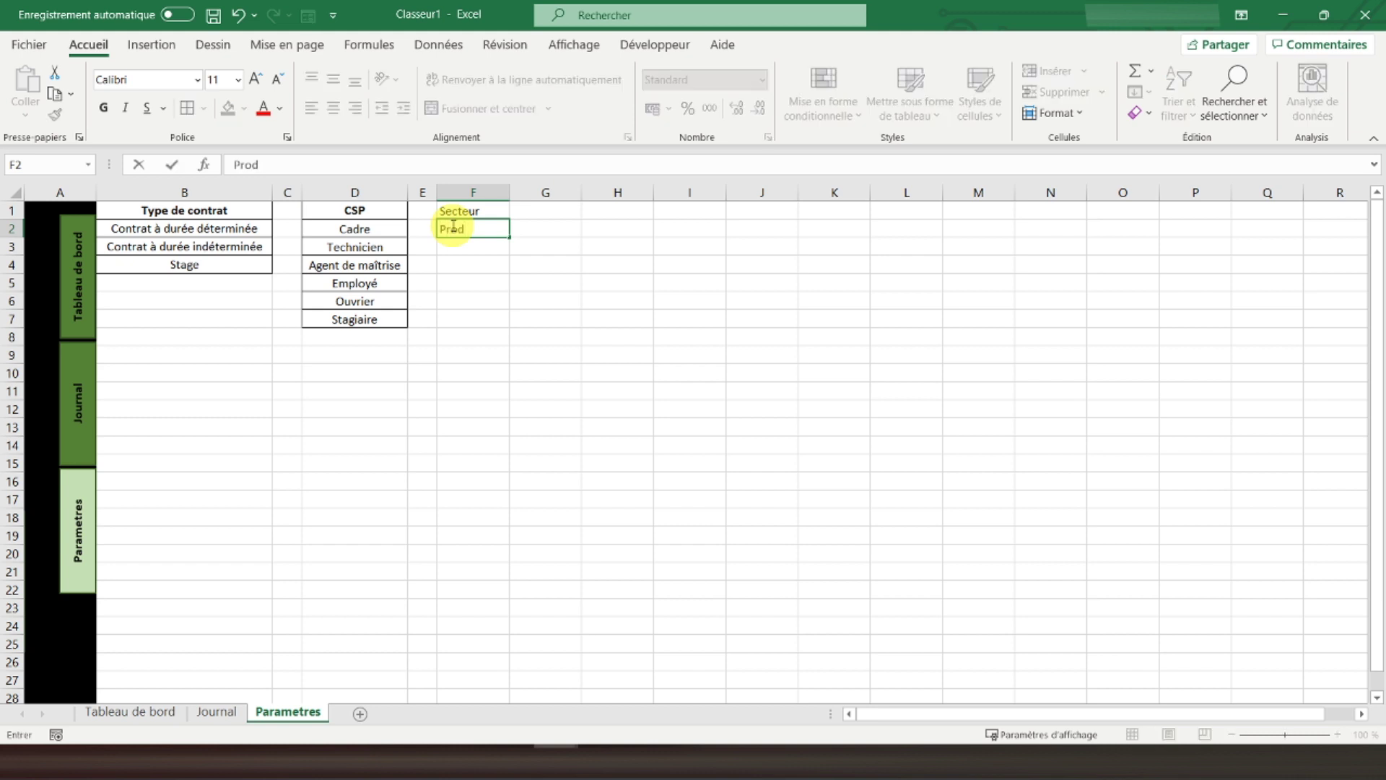
text(uction)
key(Return)
text(Vente)
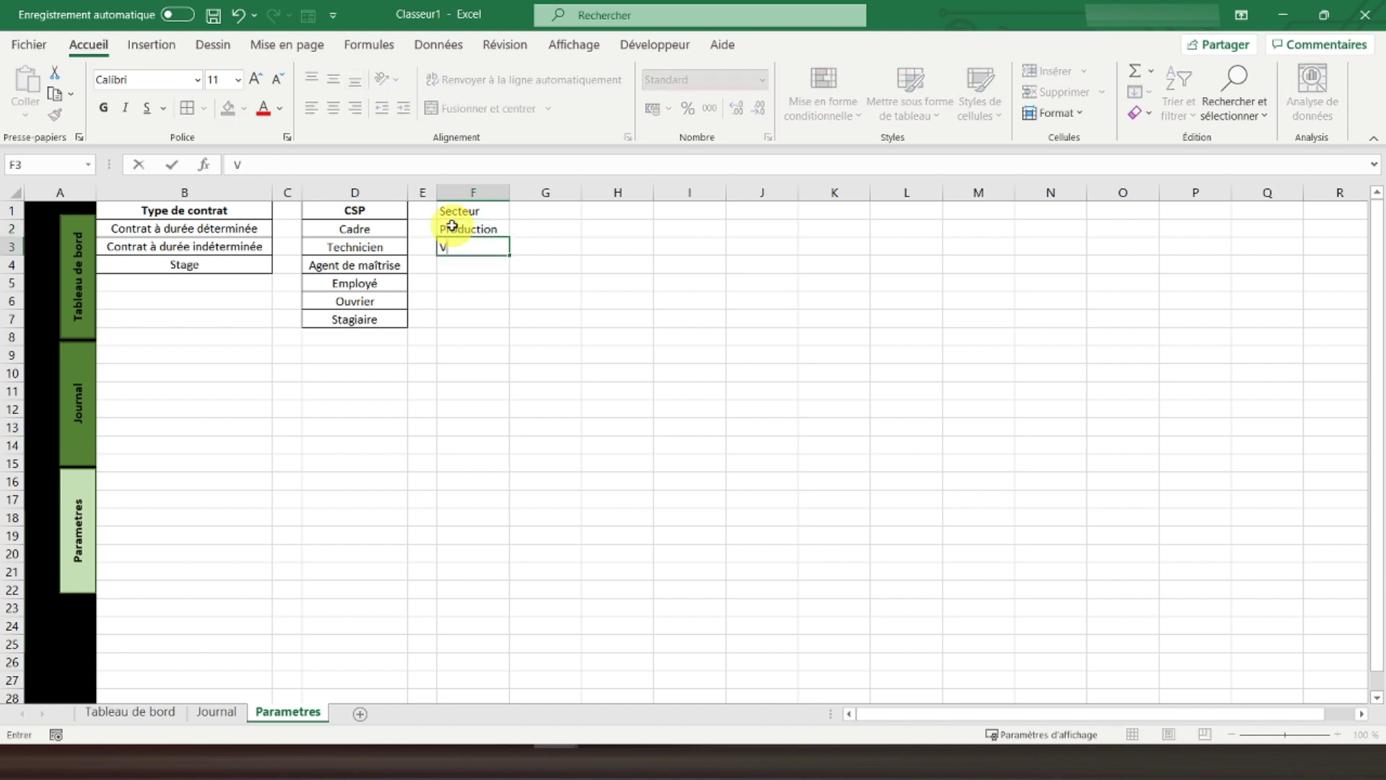
key(Return)
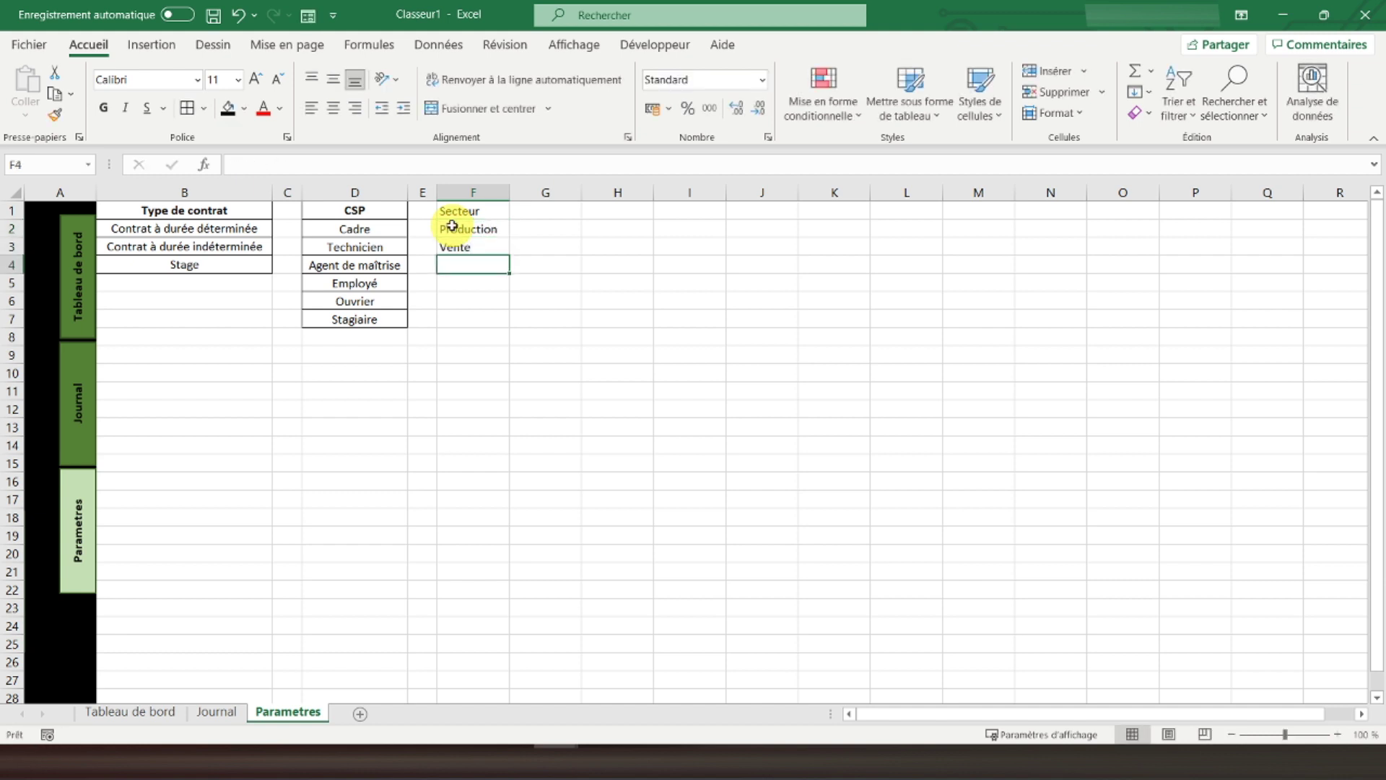
Complete the sector list with "Informatique", "Recherche", "Ressources humaines" and "Logistique" in F4:F7
text(Inform)
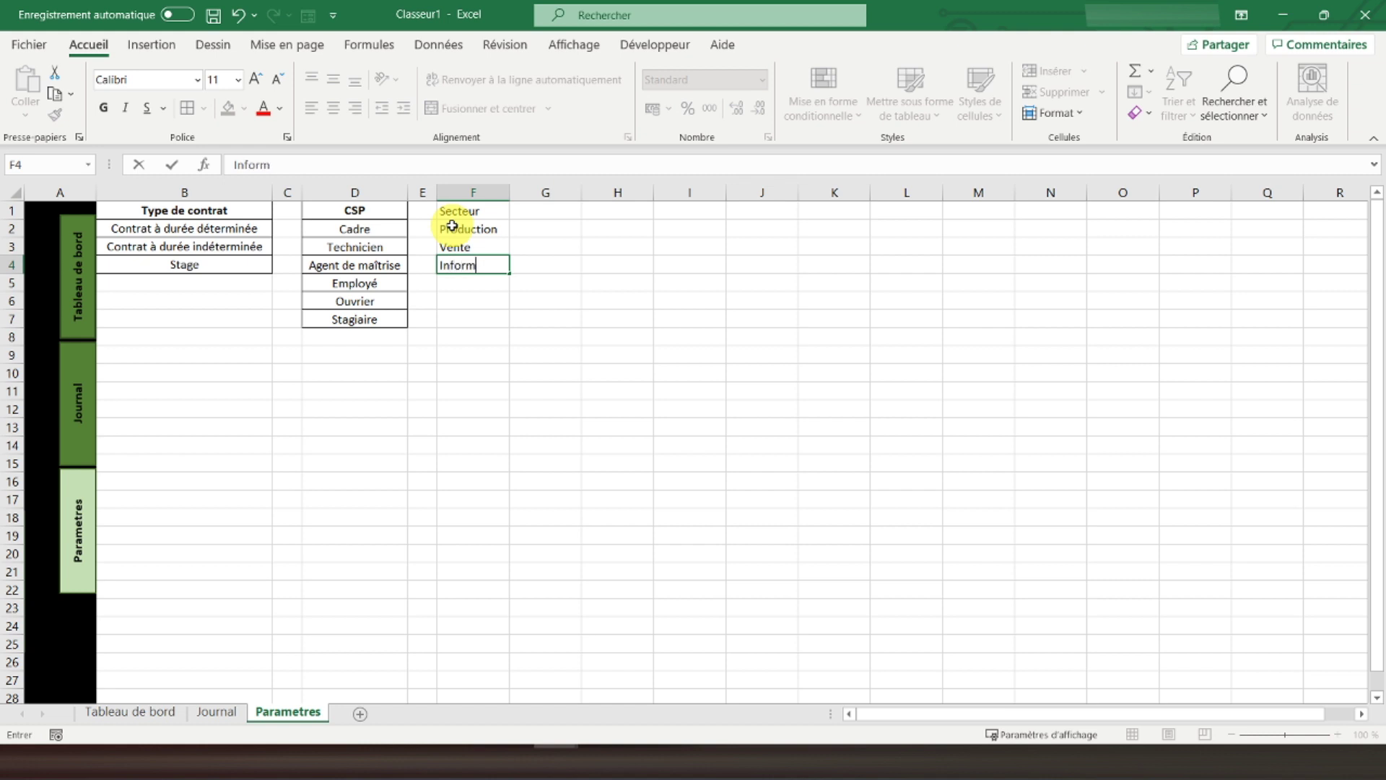
text(atique)
key(Return)
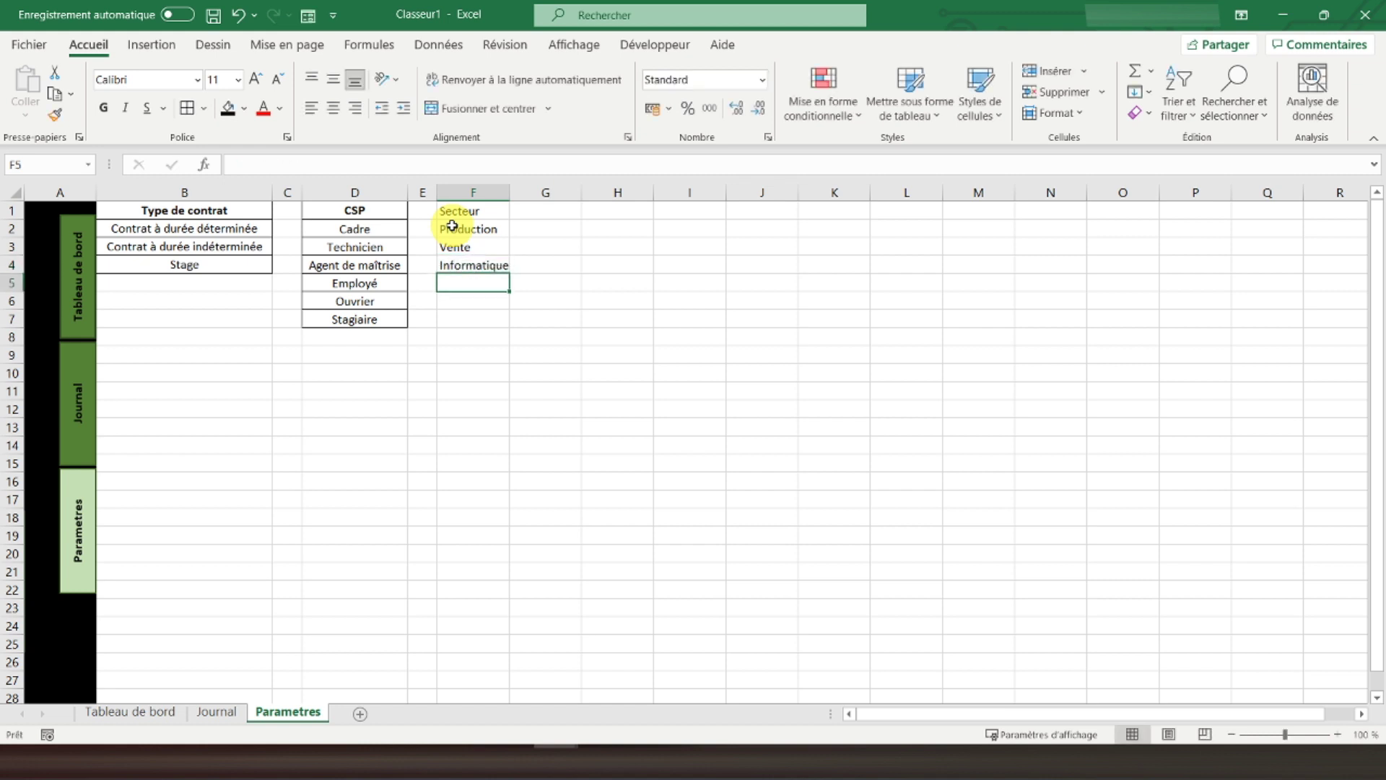
text(Recherche)
key(Return)
text(Ressou)
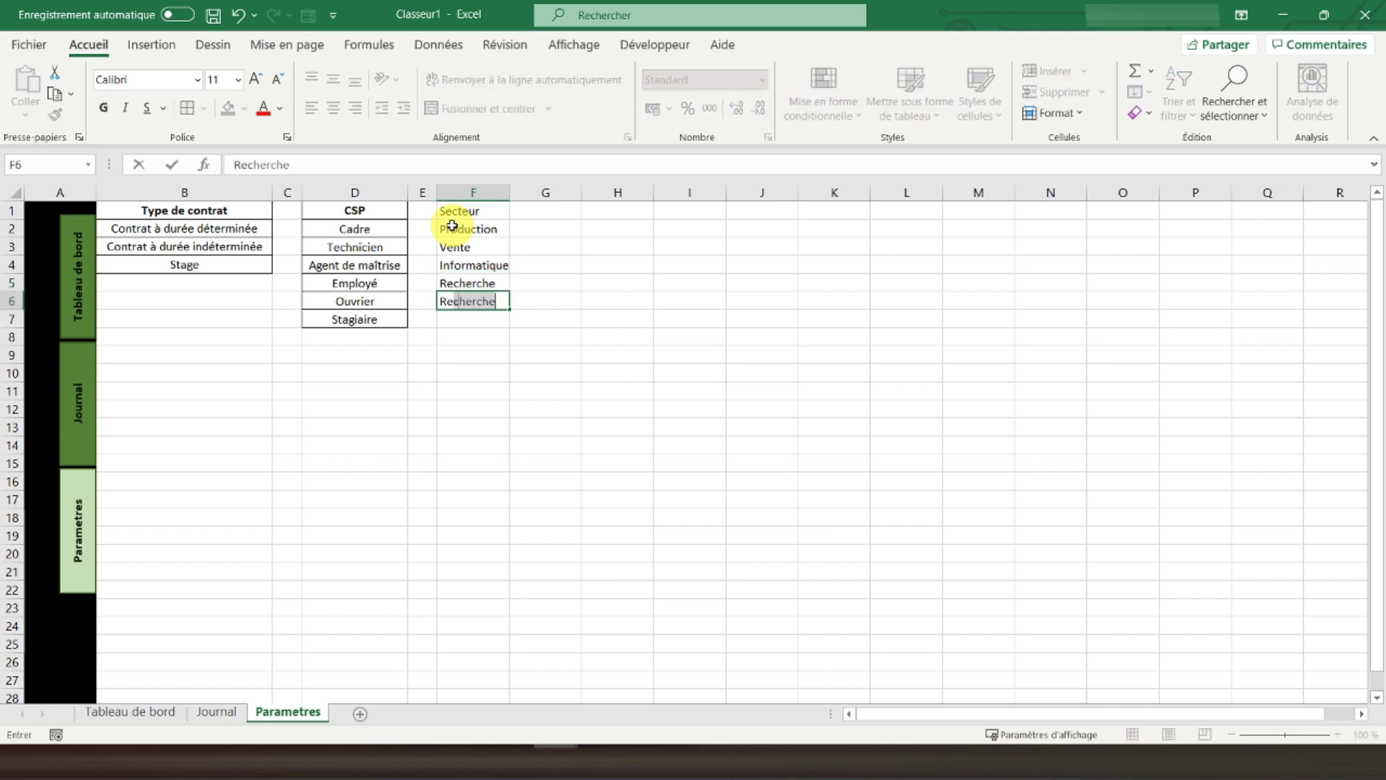
text(rces hum)
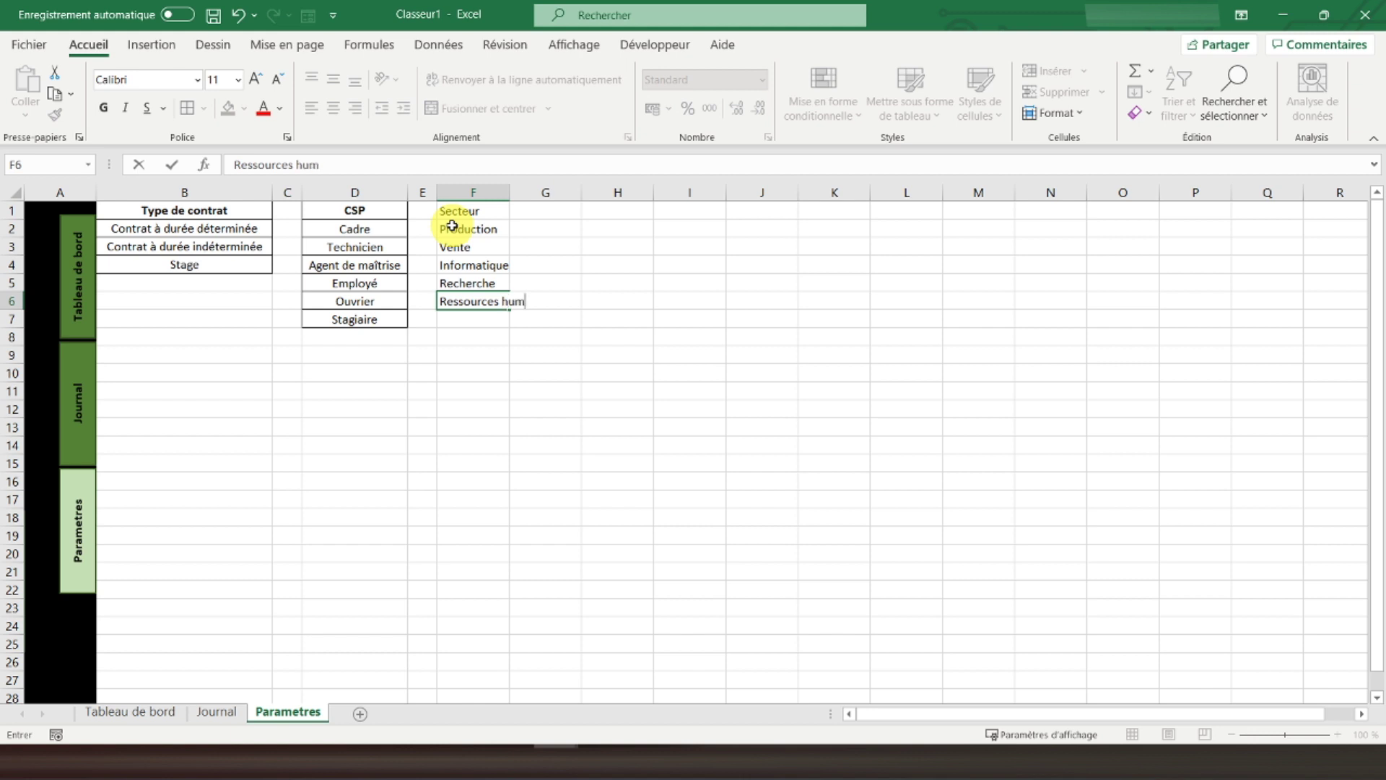
text(aines)
key(Return)
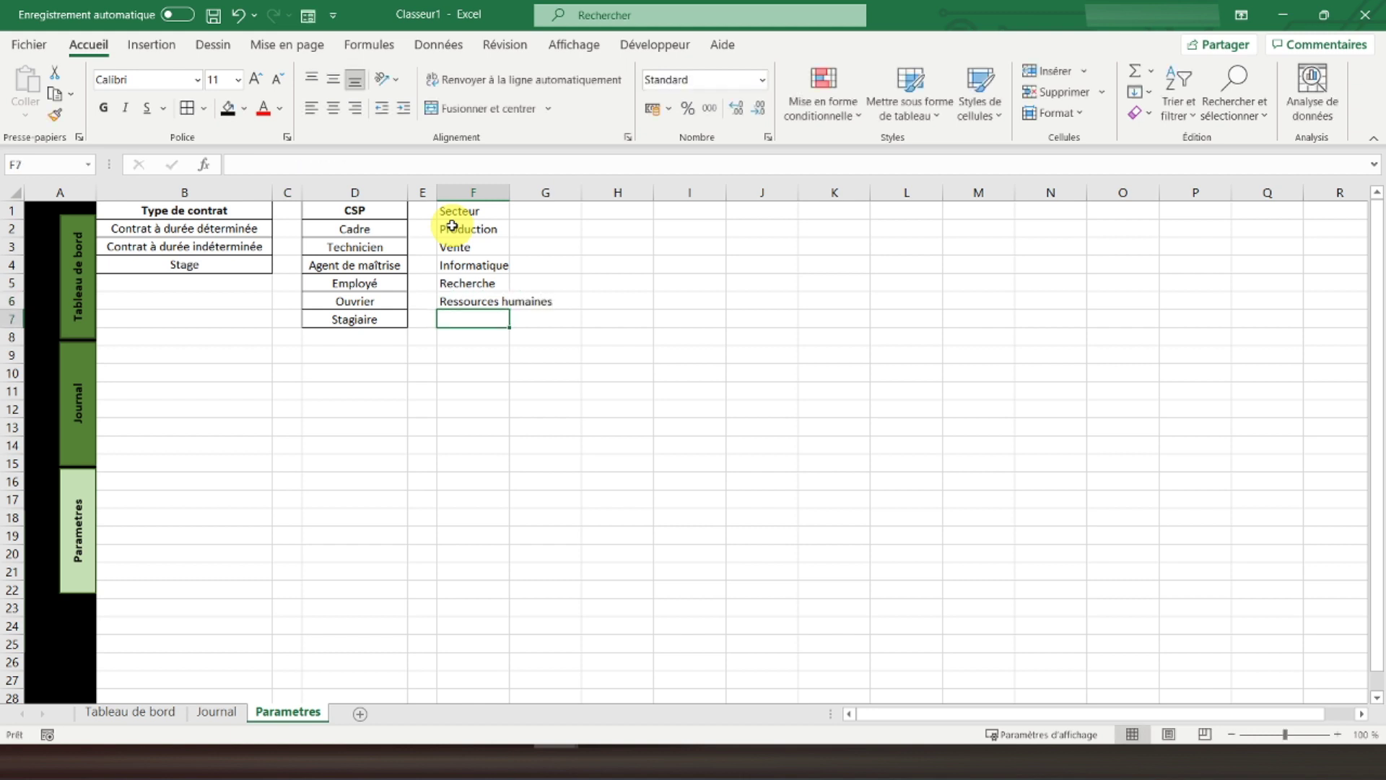
text(Logistique)
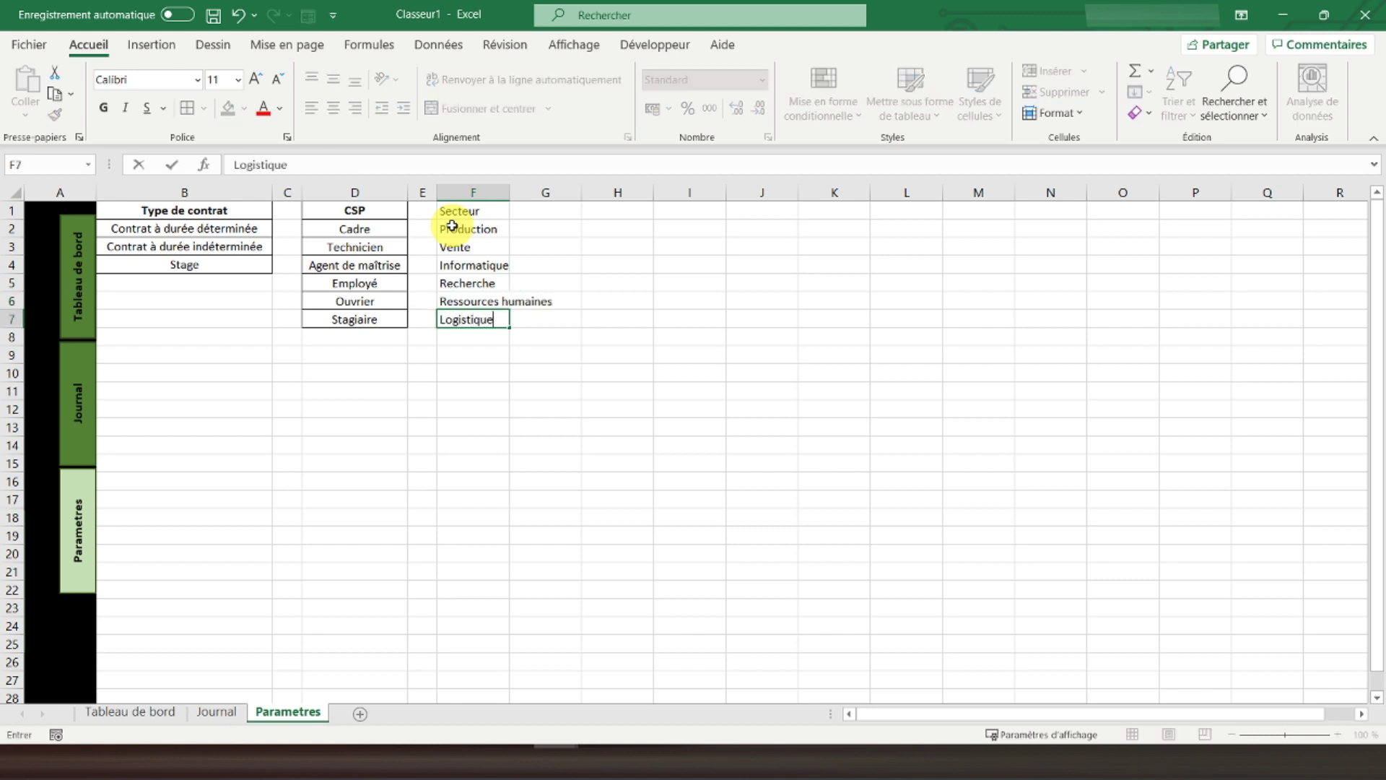
key(Return)
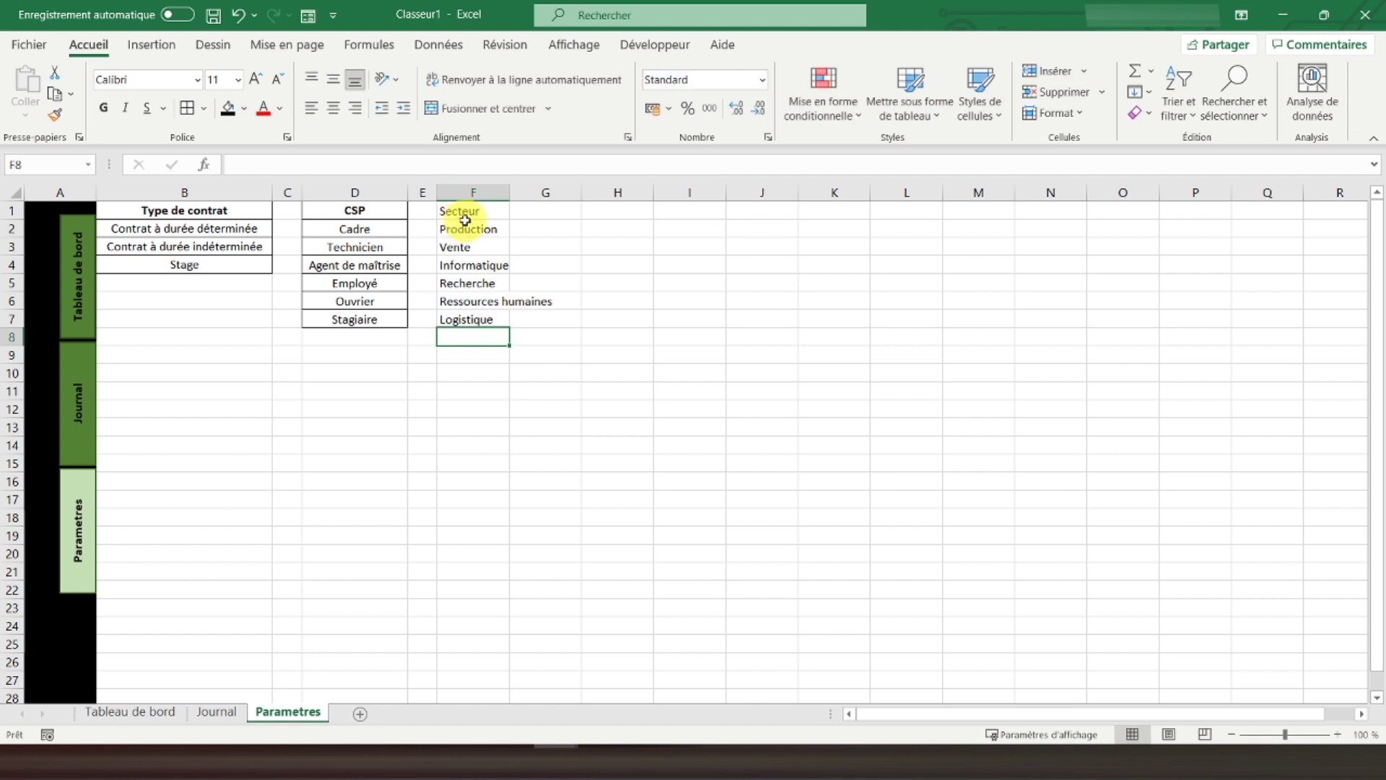
Format F1:F7 with a bold heading, horizontal and vertical centring and all borders, and fit column F's width to its contents
click(468, 216)
click(103, 107)
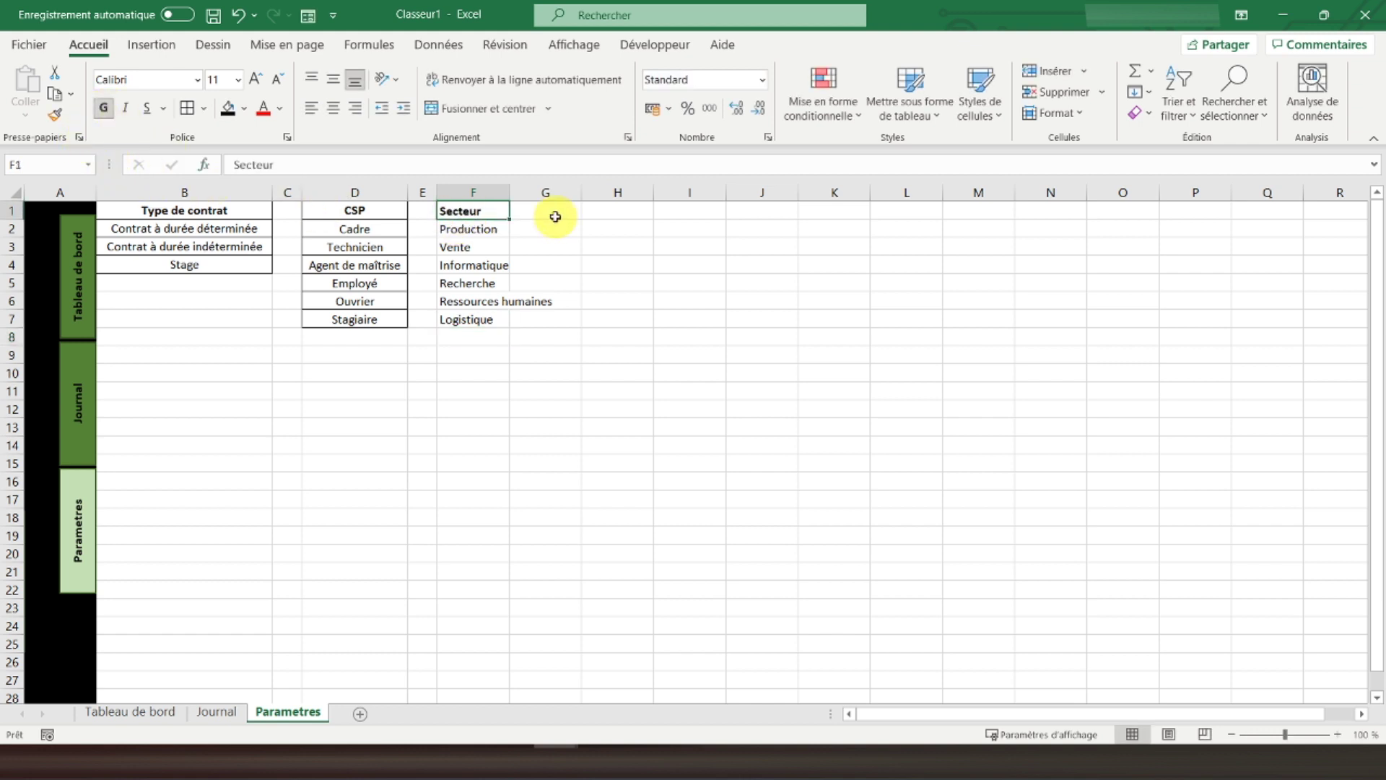
drag(476, 205, 478, 316)
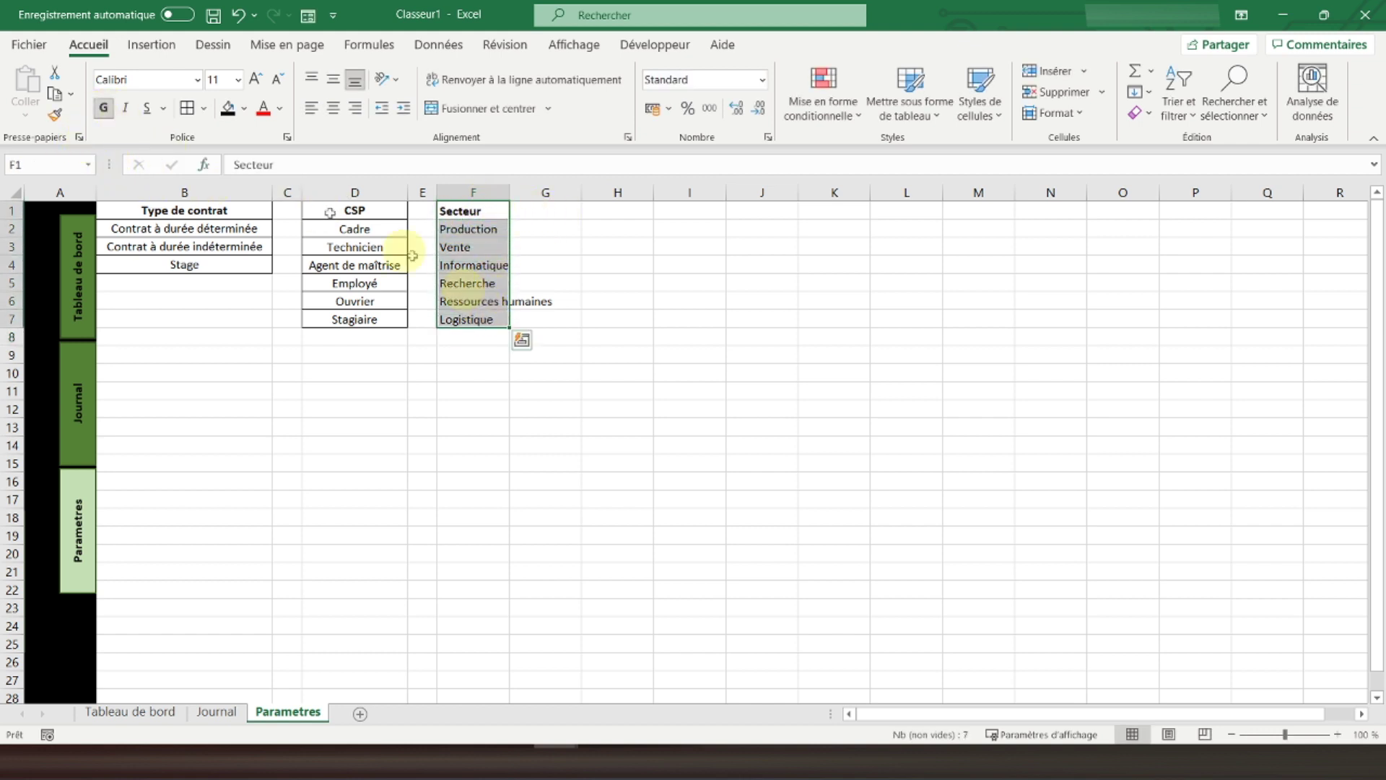
click(333, 107)
click(333, 79)
double_click(509, 192)
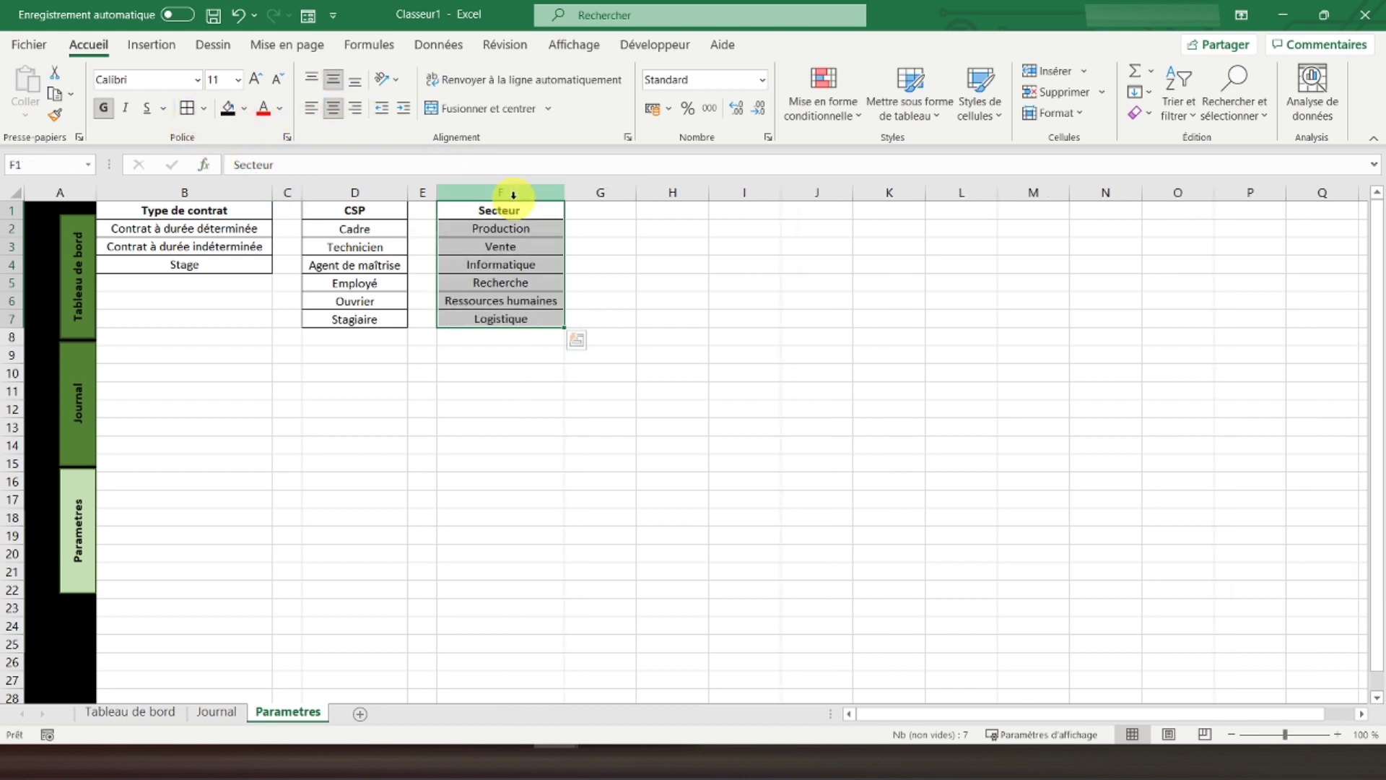
Copy the narrow format of spacer column E to column G with the format painter and select H1
click(423, 193)
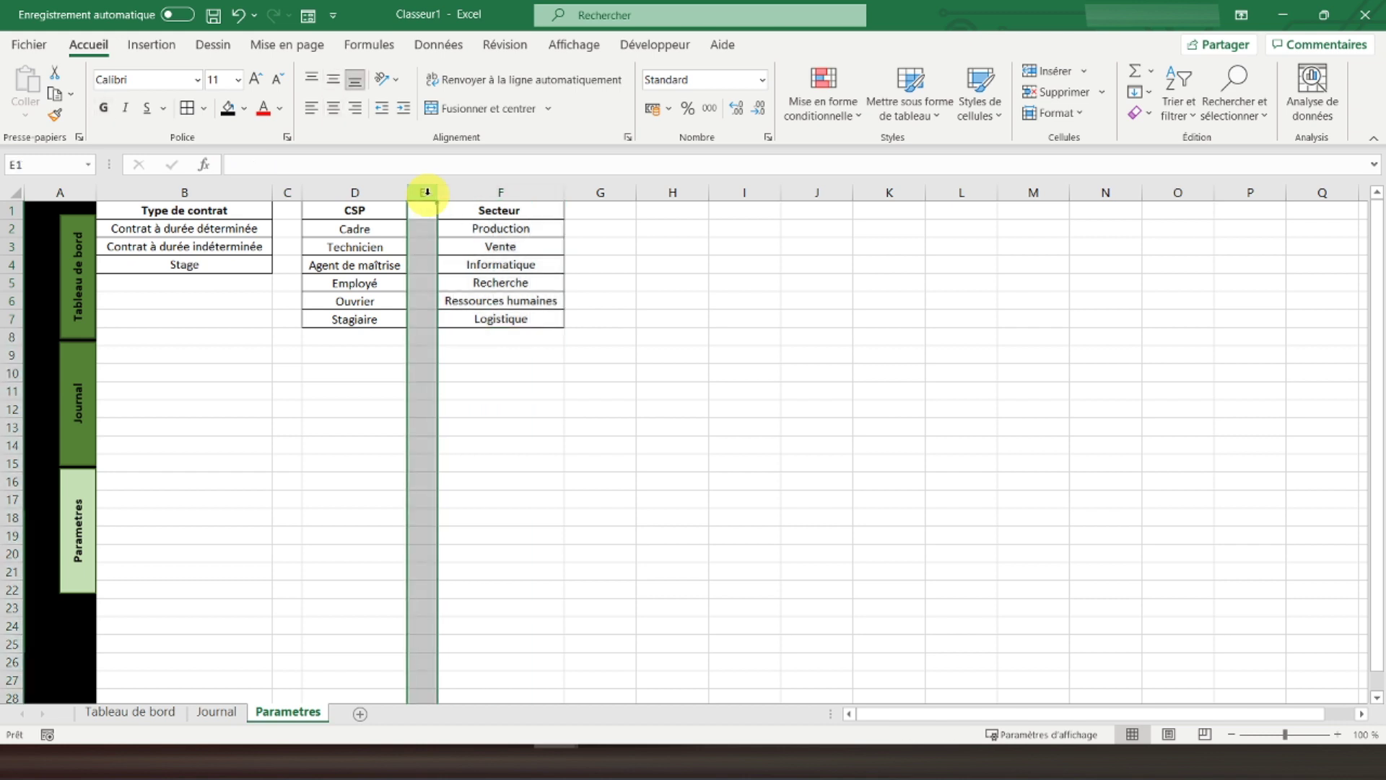
double_click(57, 113)
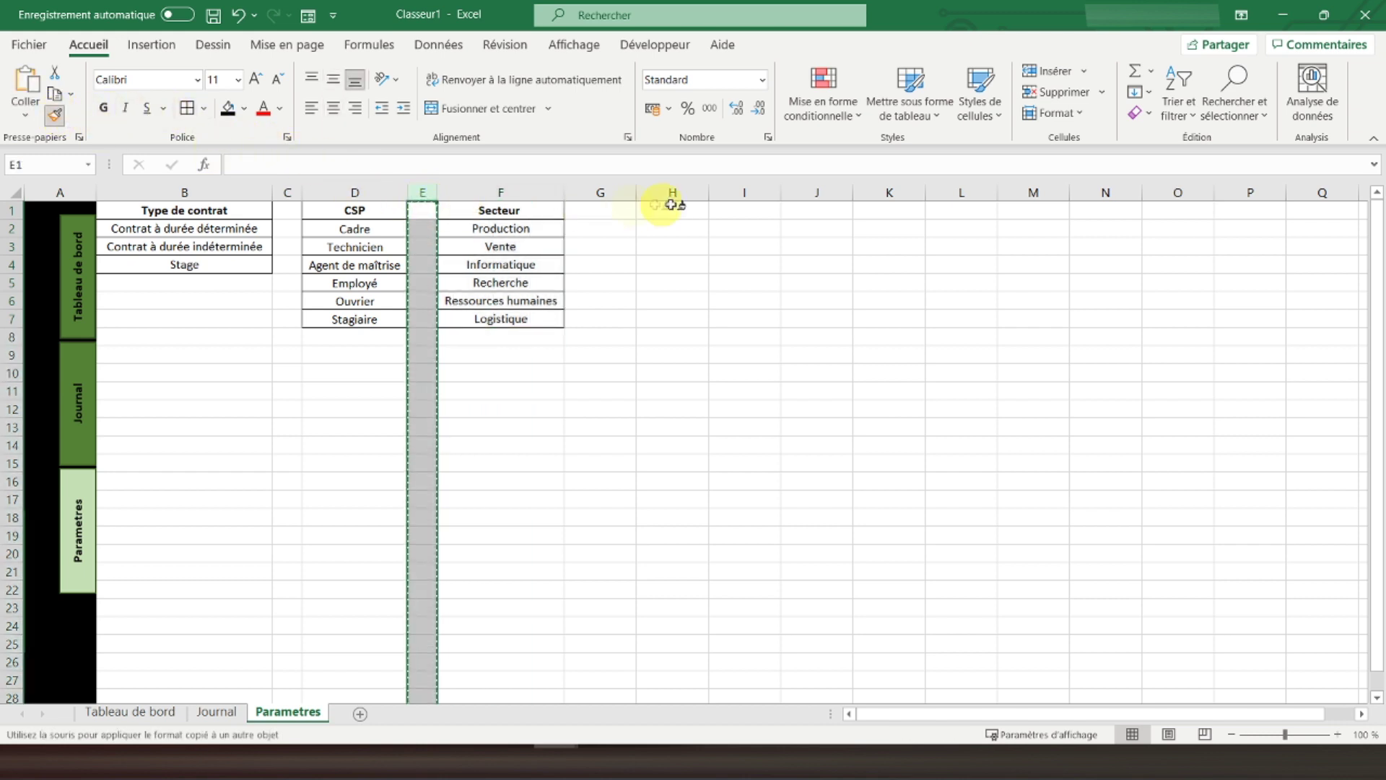
click(592, 194)
click(622, 214)
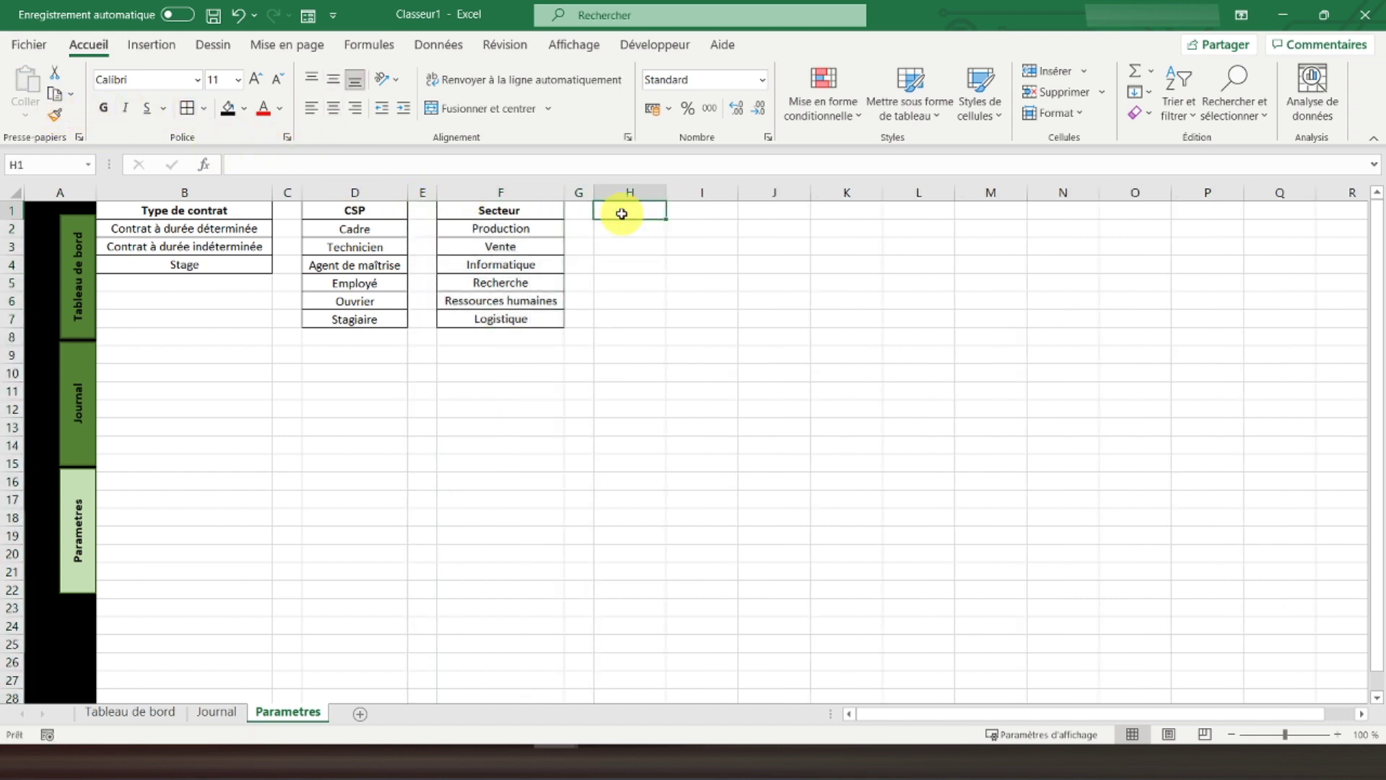
Enter the heading "Cause de départ" in H1, followed by "Démission" in H2 and "Licenciement" in H3
text(Cause)
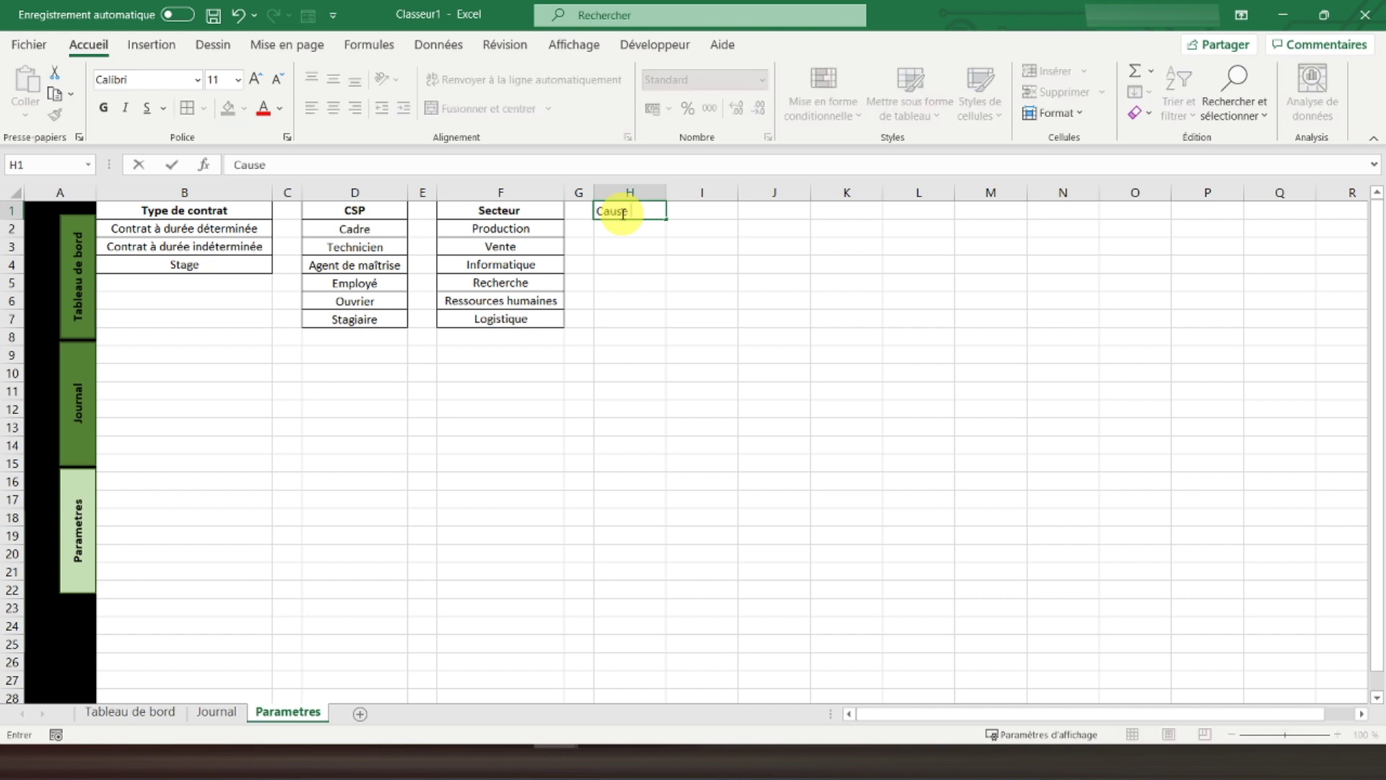
text( de départ)
key(Return)
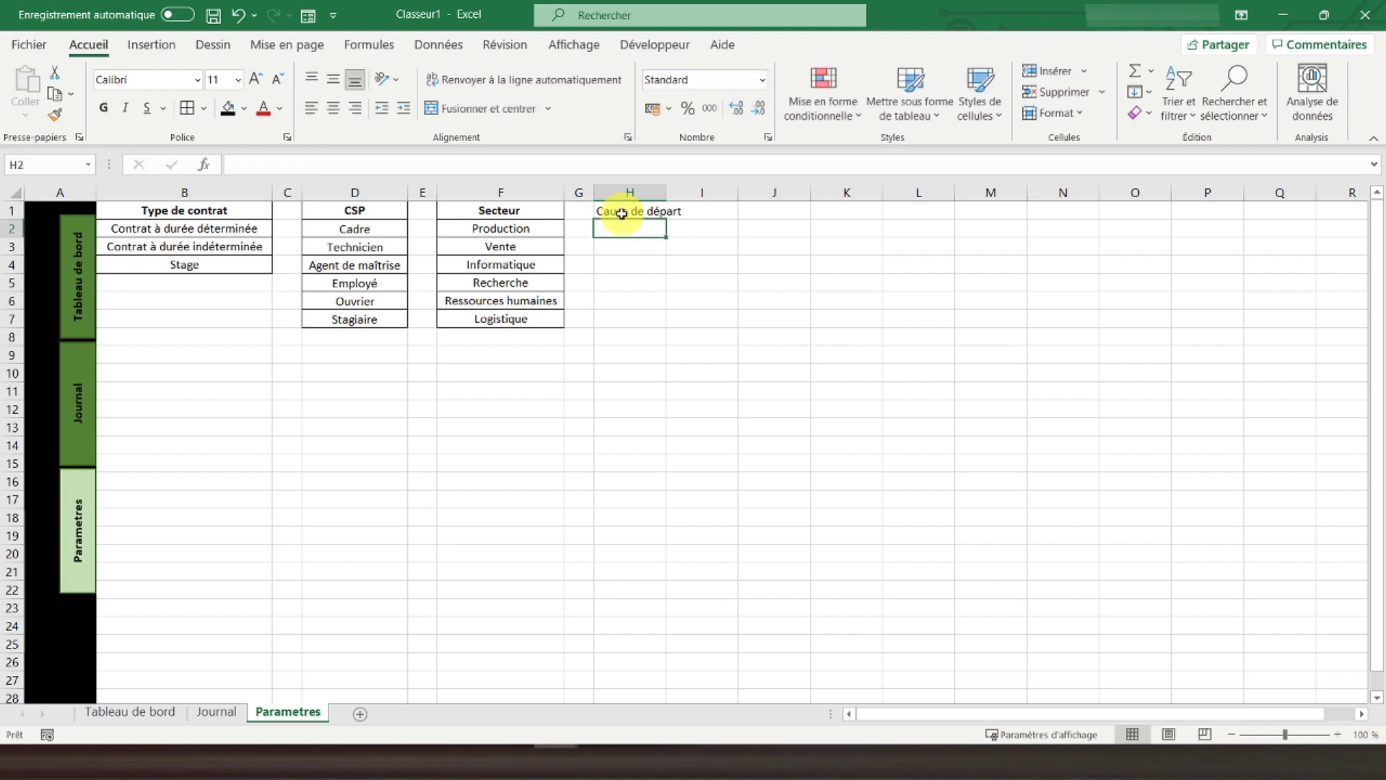
text(Démission)
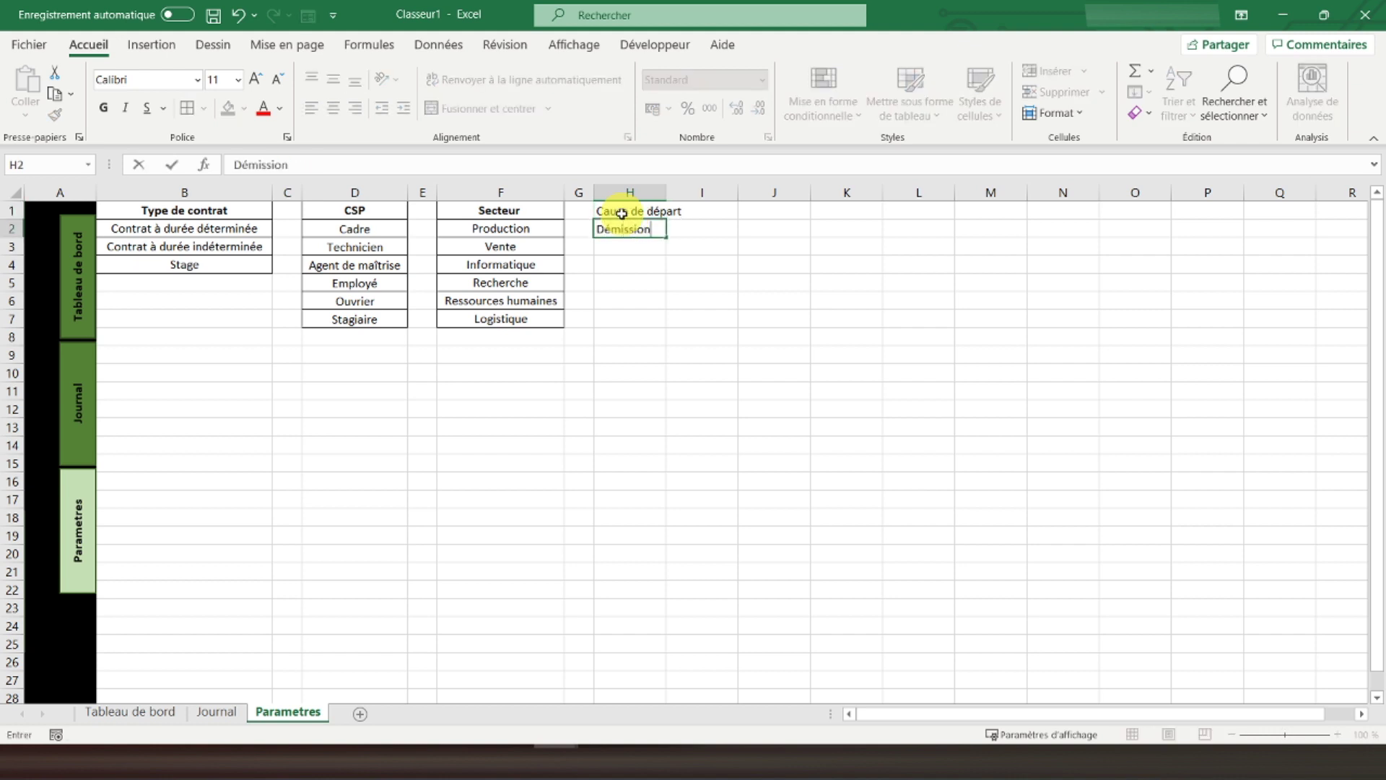
key(Return)
text(L)
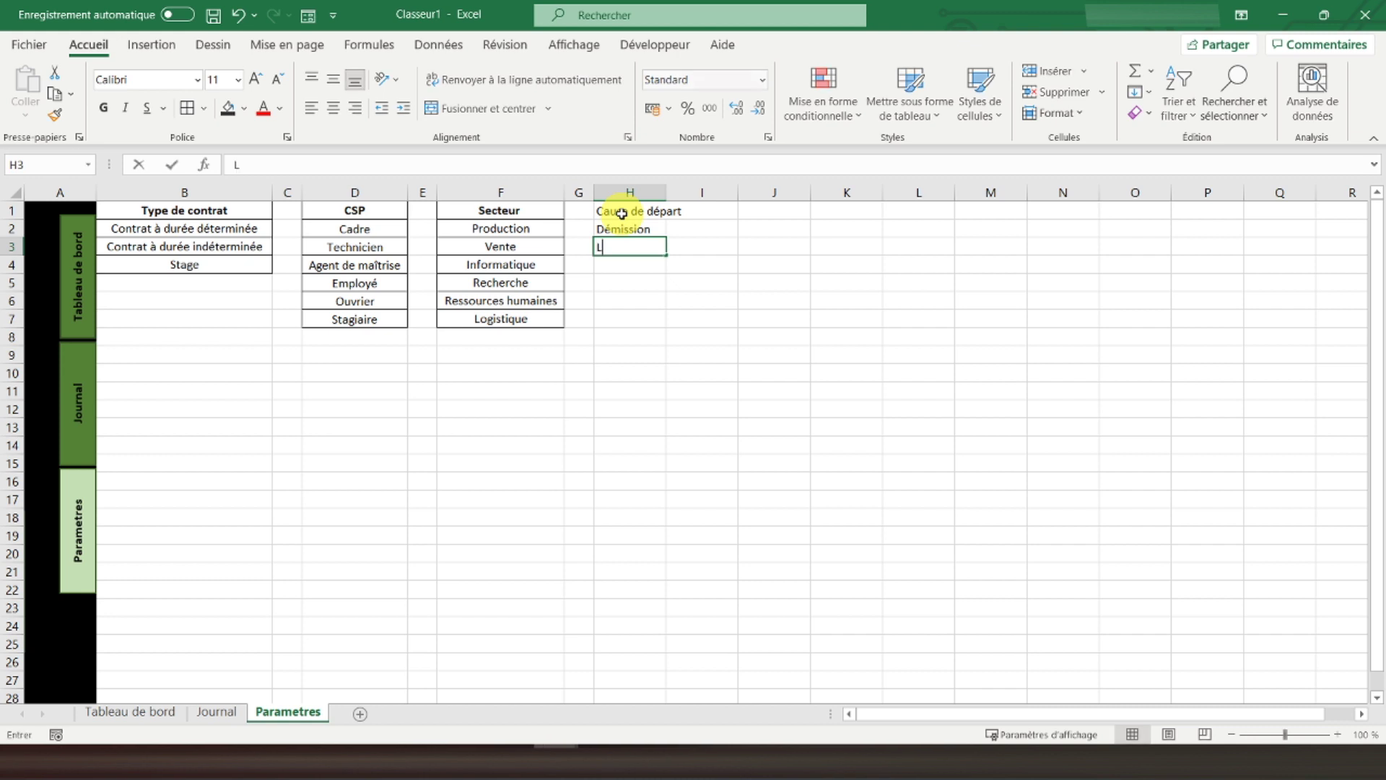
text(icenciement)
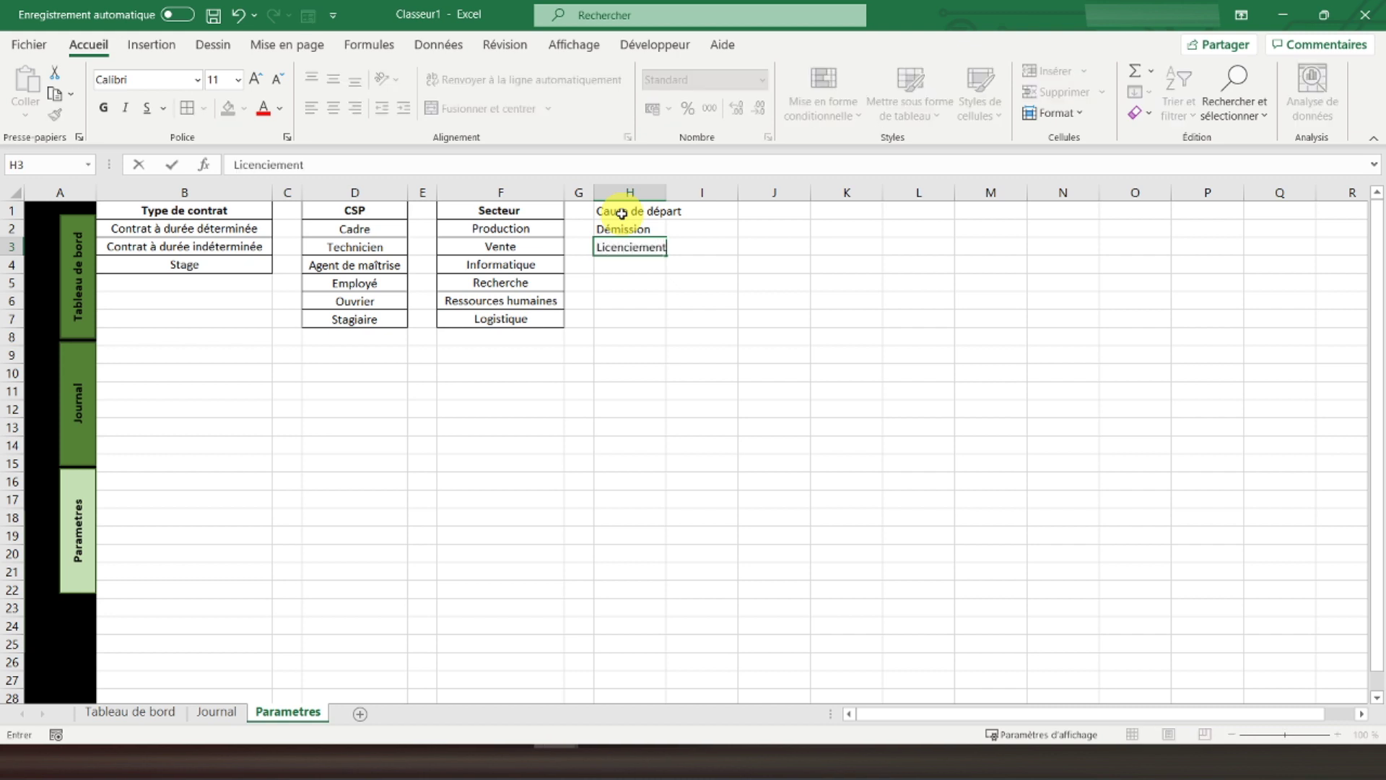
key(Return)
Complete the departure cause list with "Fin de contrat" in H4 and "Rupture conventionnelle" in H5
text(Fin de contrat)
key(Return)
text(Rupture conv)
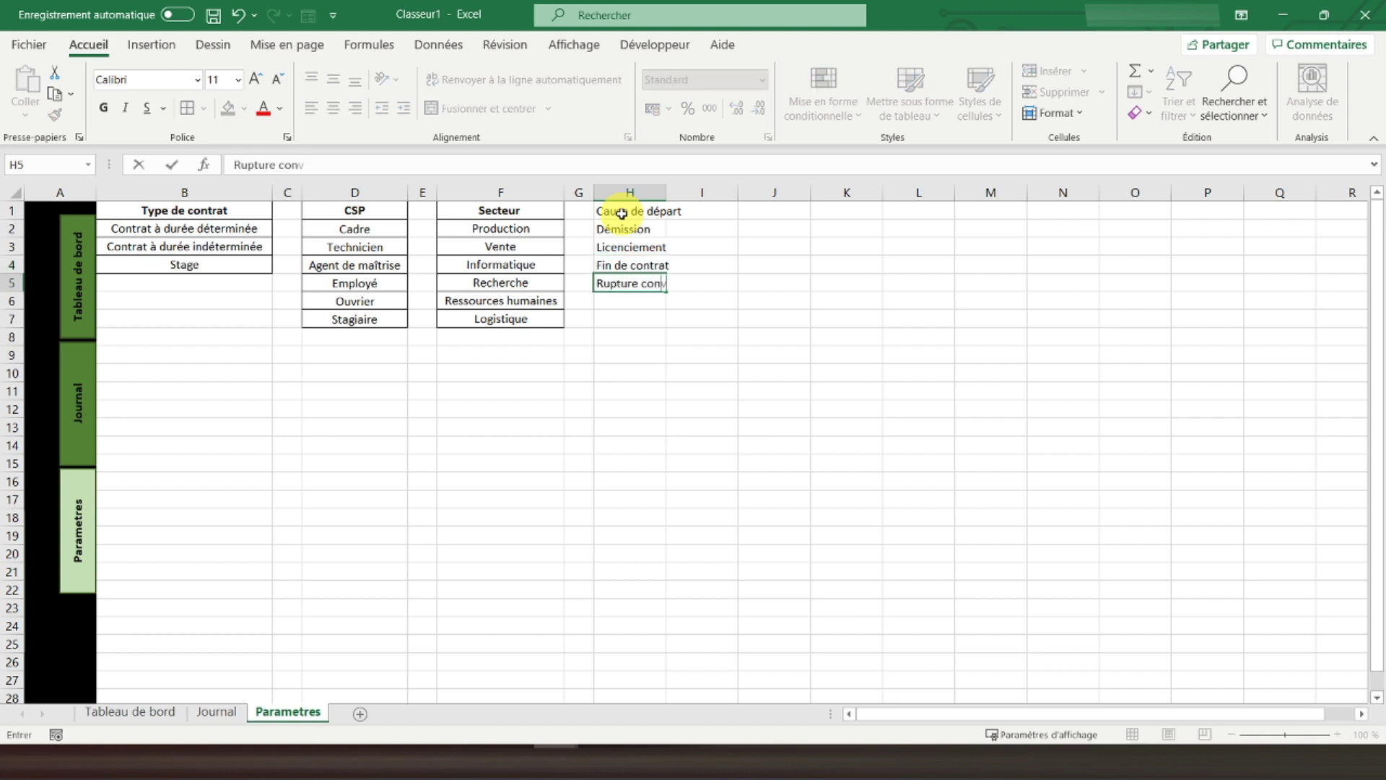
text(entionnelle)
key(Return)
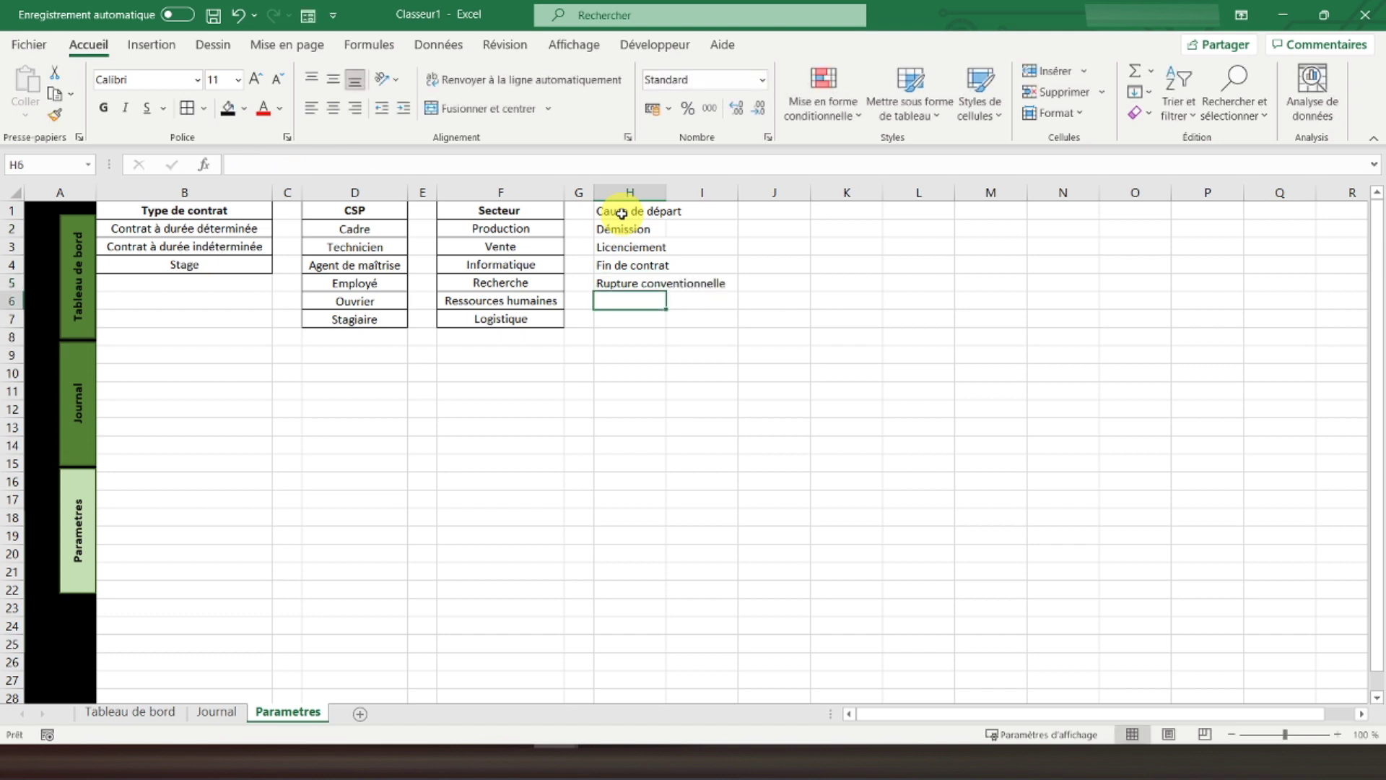
Format H1:H5 with a bold heading, horizontal and vertical centring and all borders, and fit column H's width to its contents
click(622, 214)
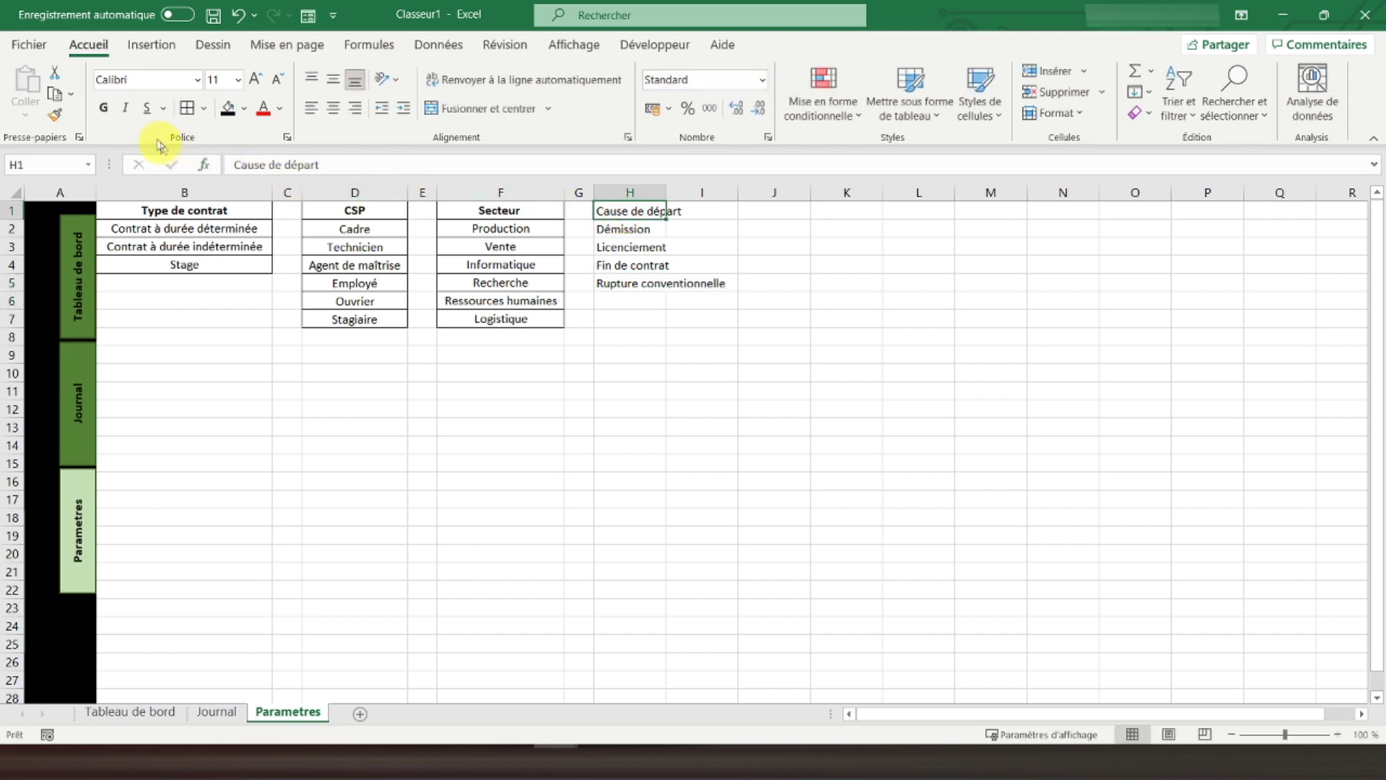
click(104, 110)
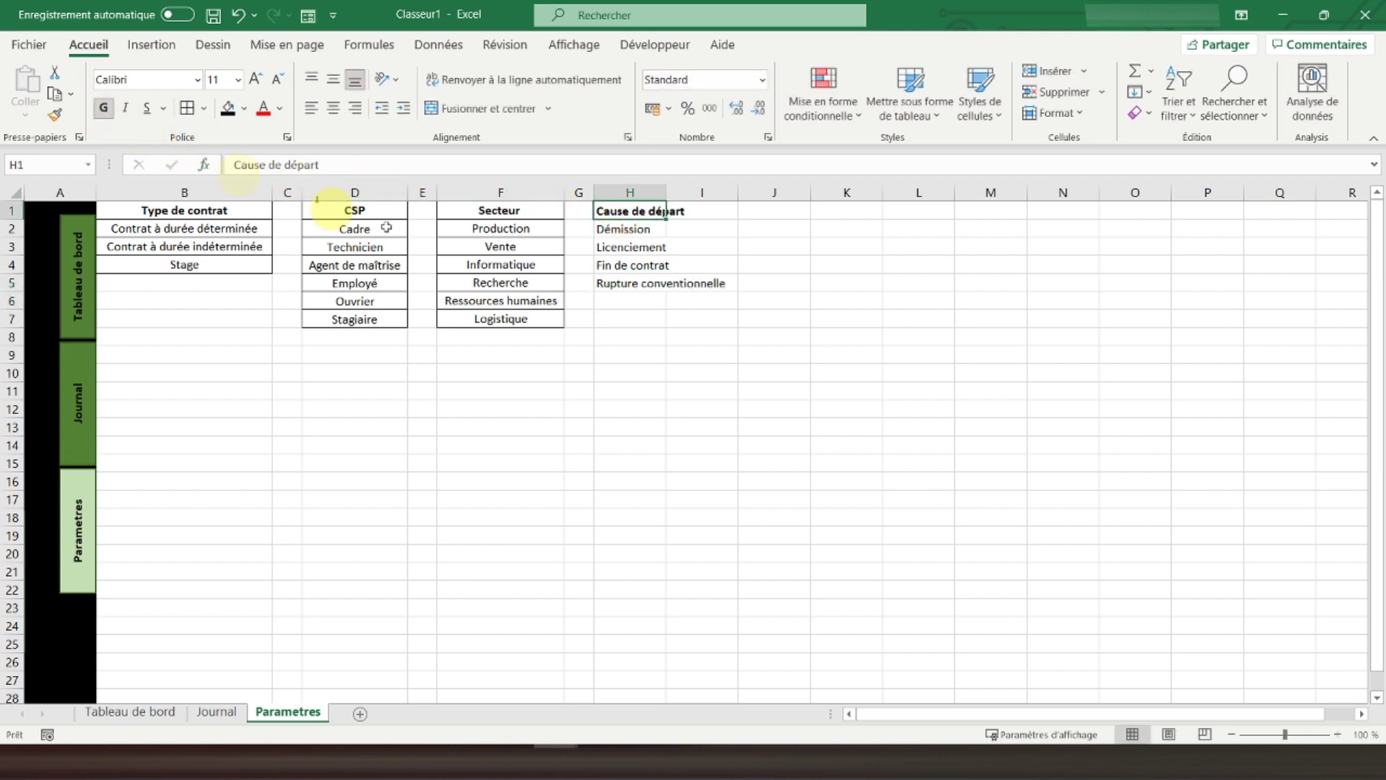
double_click(668, 192)
drag(647, 210, 665, 284)
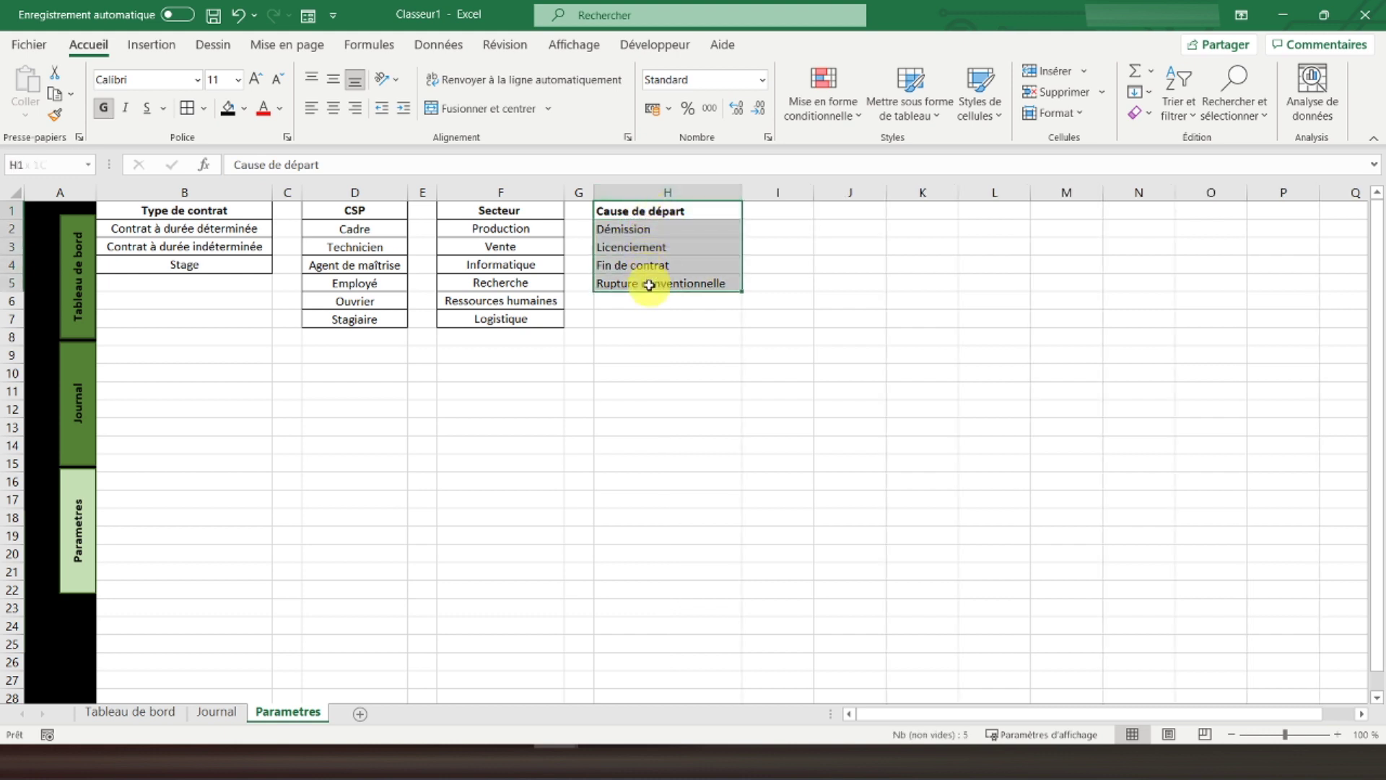
click(331, 107)
click(187, 107)
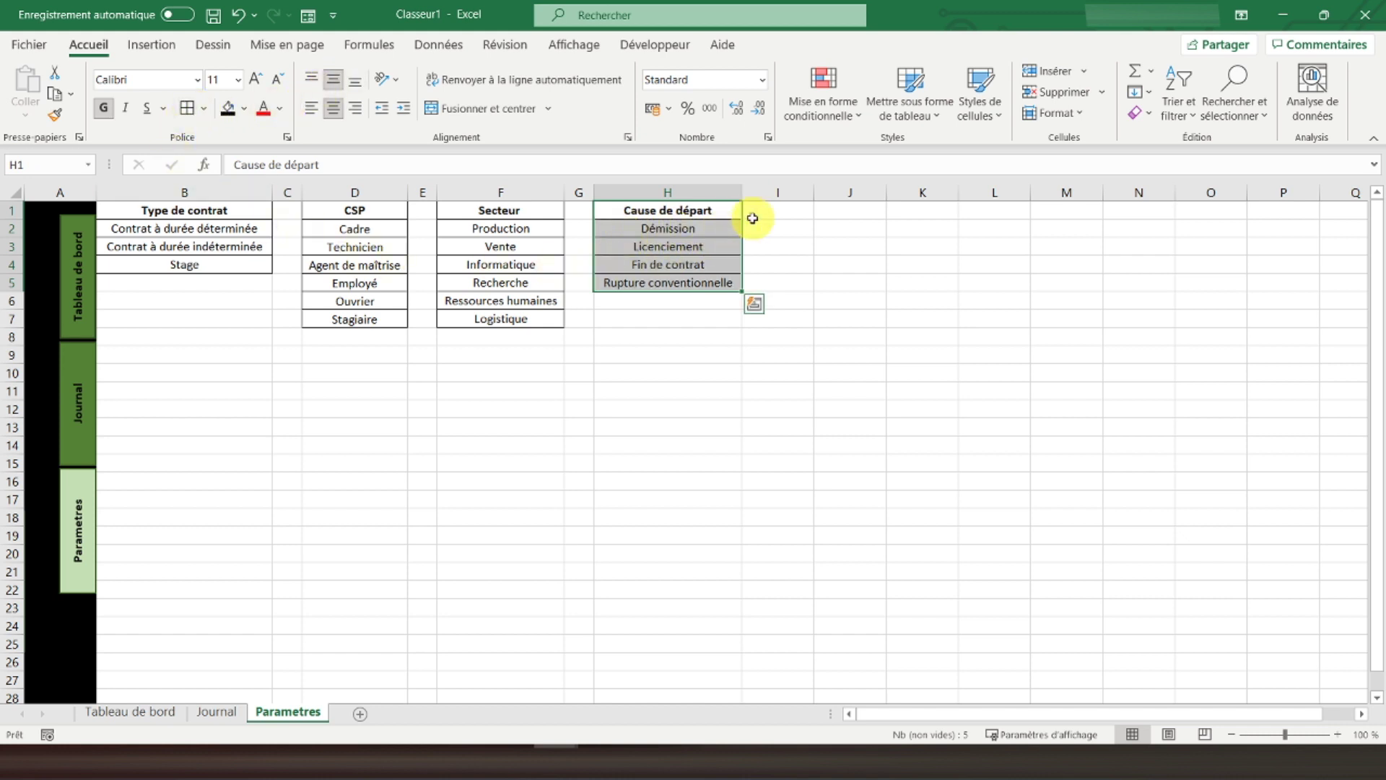
Copy the narrow format of spacer column G to column I with the format painter
click(579, 192)
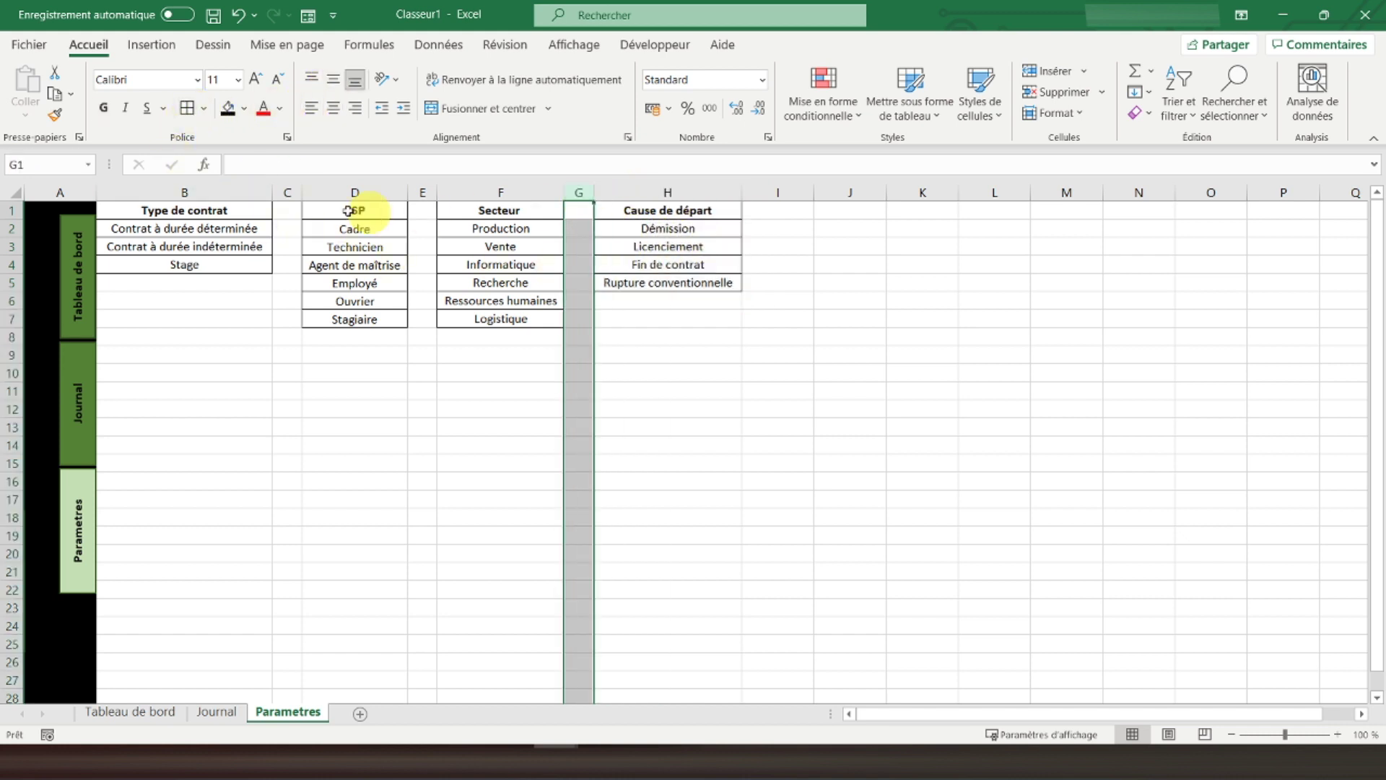
click(54, 114)
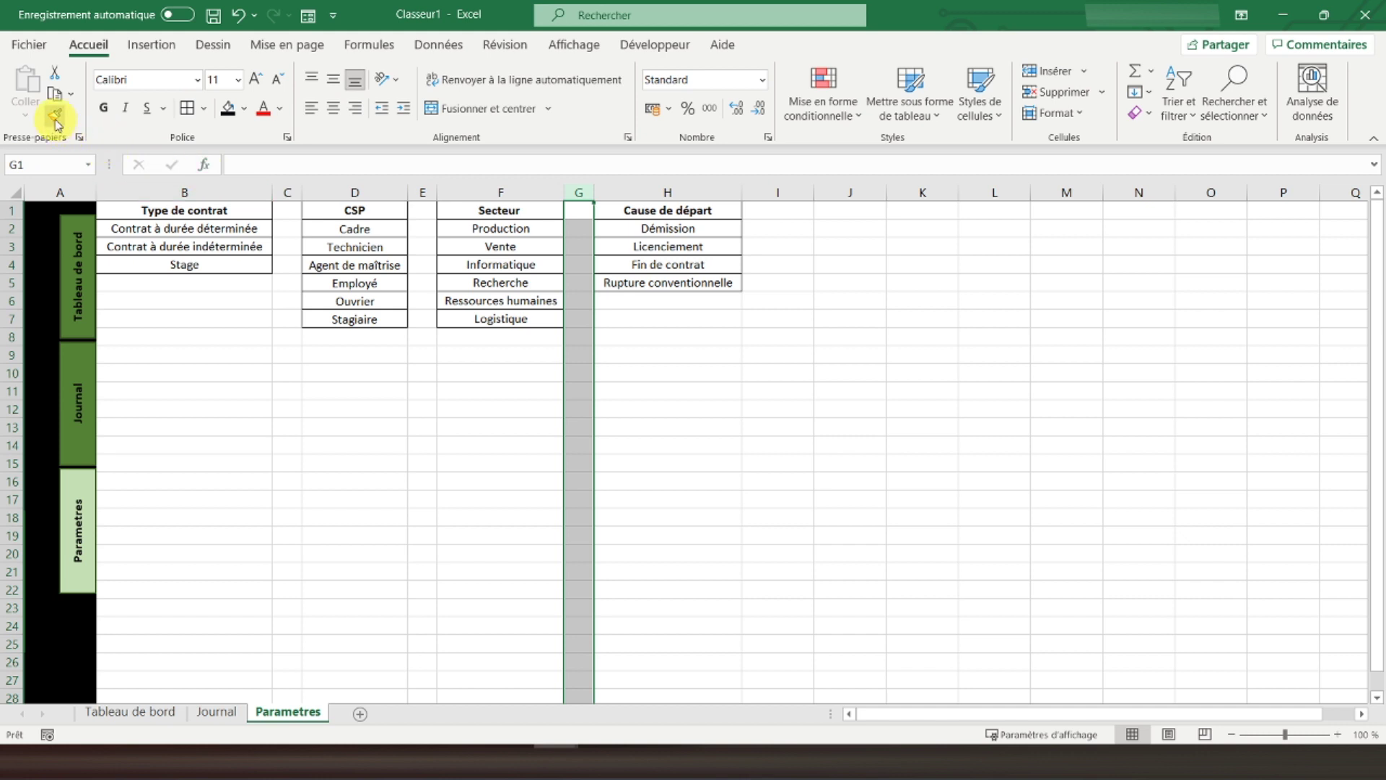
click(778, 192)
Enter the heading "Niveau d'étude" in J1, followed by "Sans diplôme" in J2 and "CAP/BEP" in J3
click(799, 210)
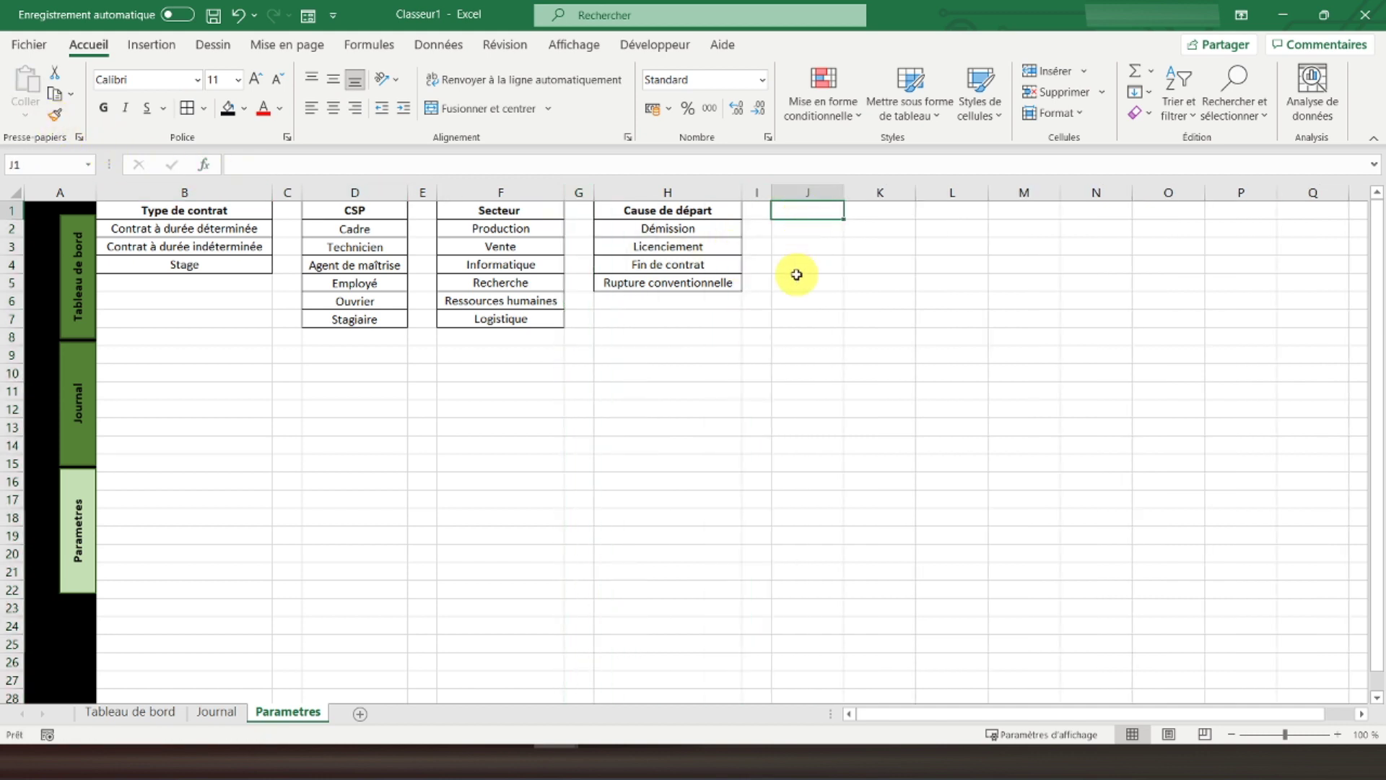
text(Niveau)
text(d'étud)
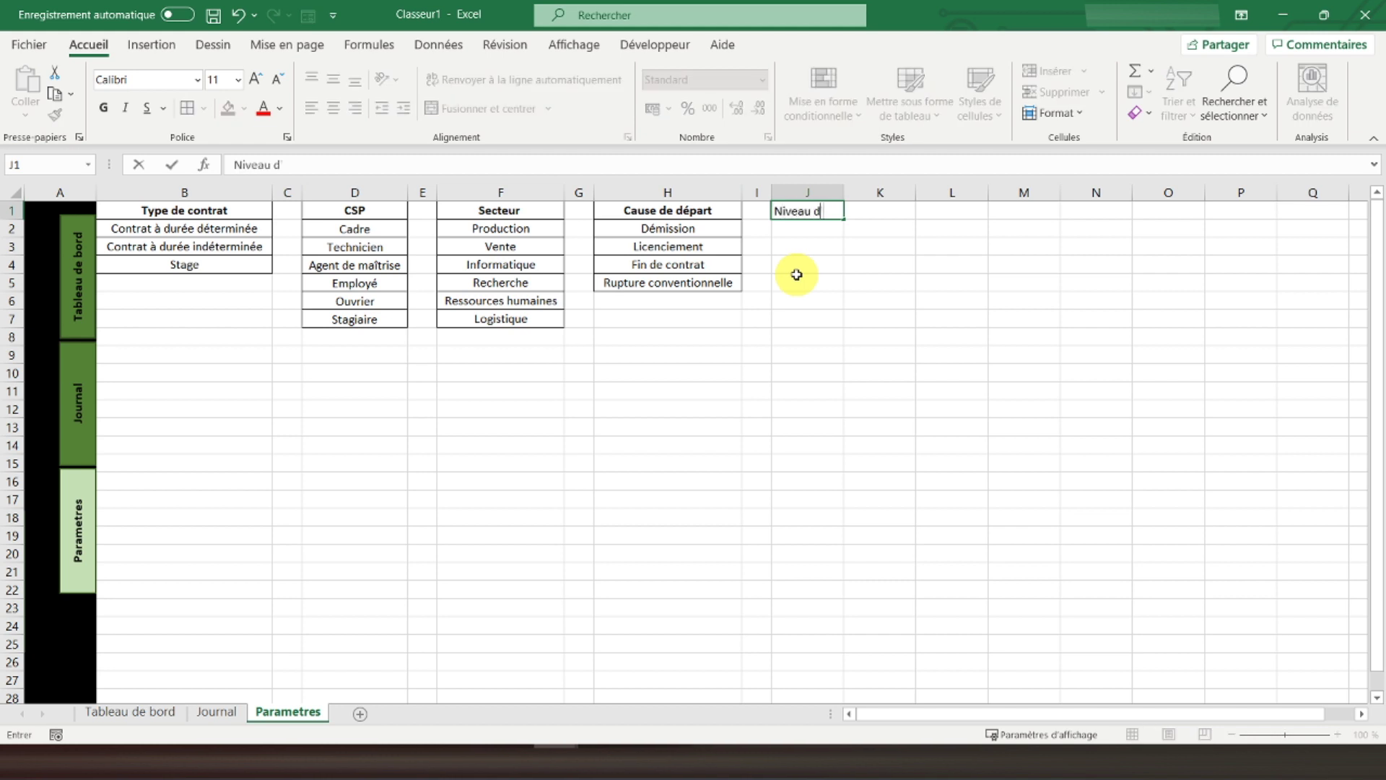
text(e)
key(Return)
text(Sans)
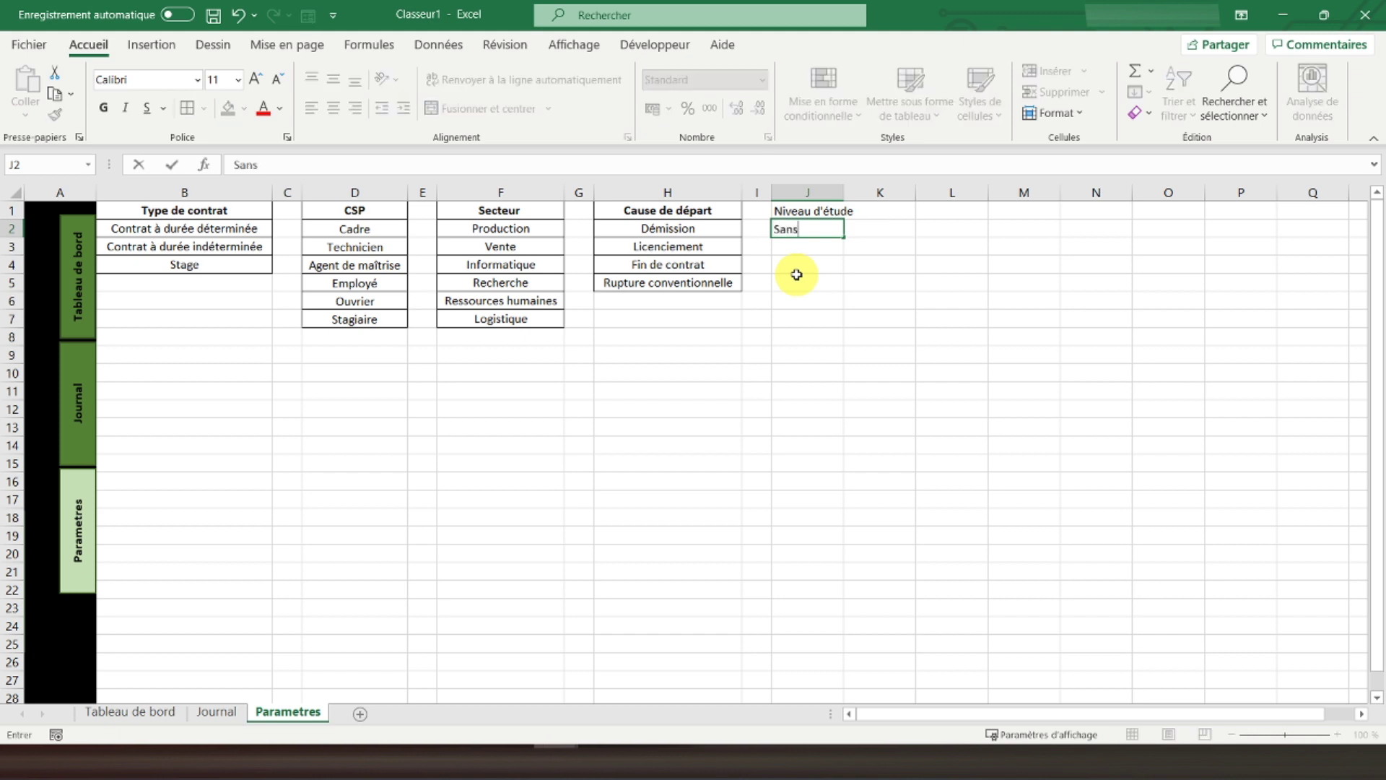
text( diplôme)
key(Return)
text(CA)
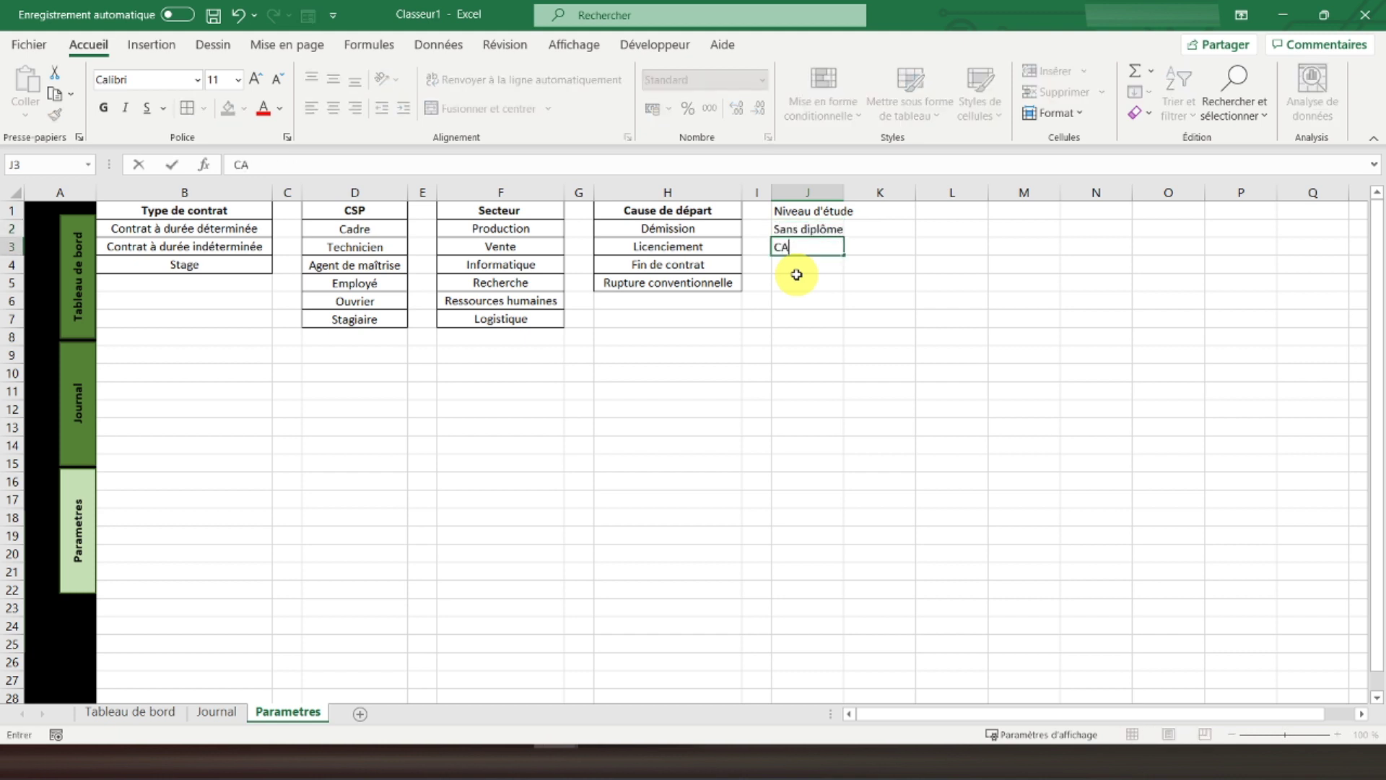
text(P/BEP)
key(Return)
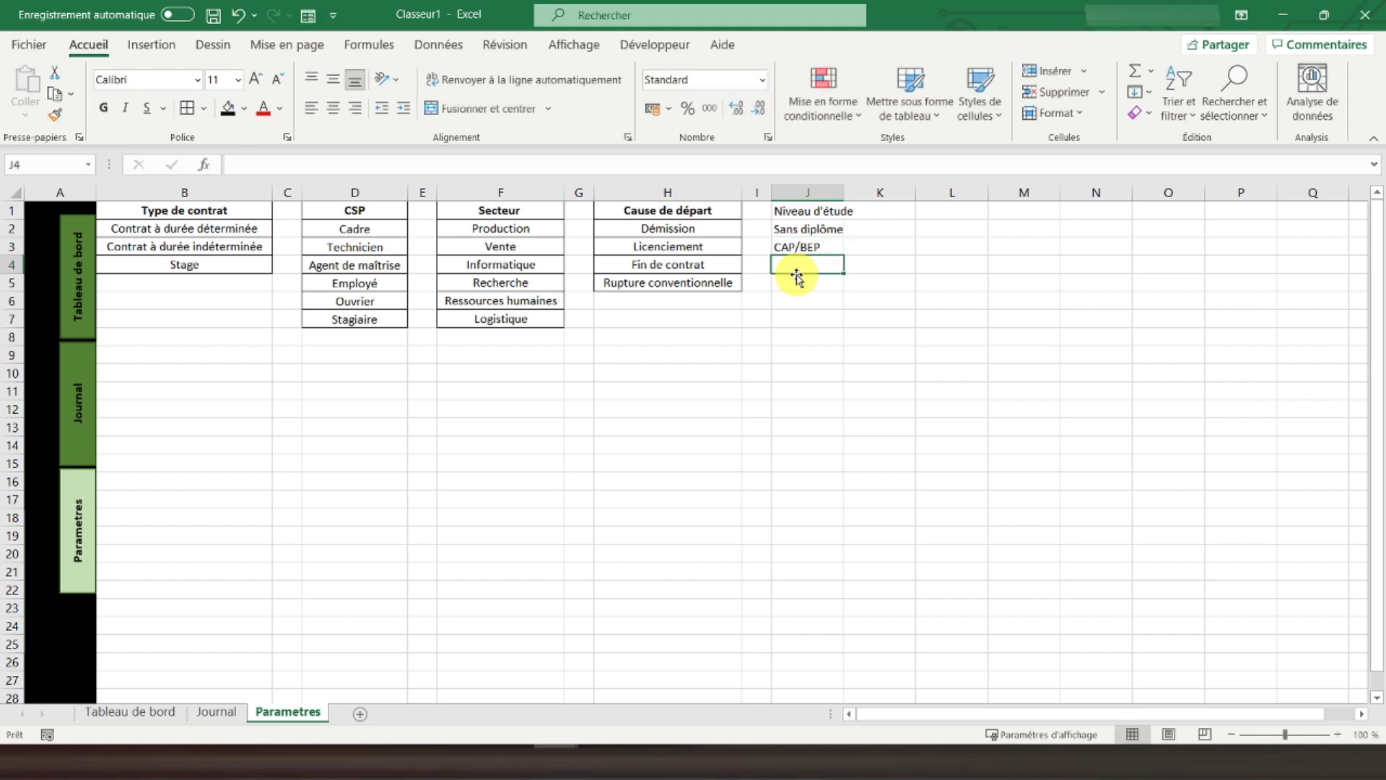
Complete the education level list with "Bac", "Bac +2", "Bac+3" and "Bac+5" in J4:J7
text(Bac)
key(Return)
text(Bac +2)
key(Return)
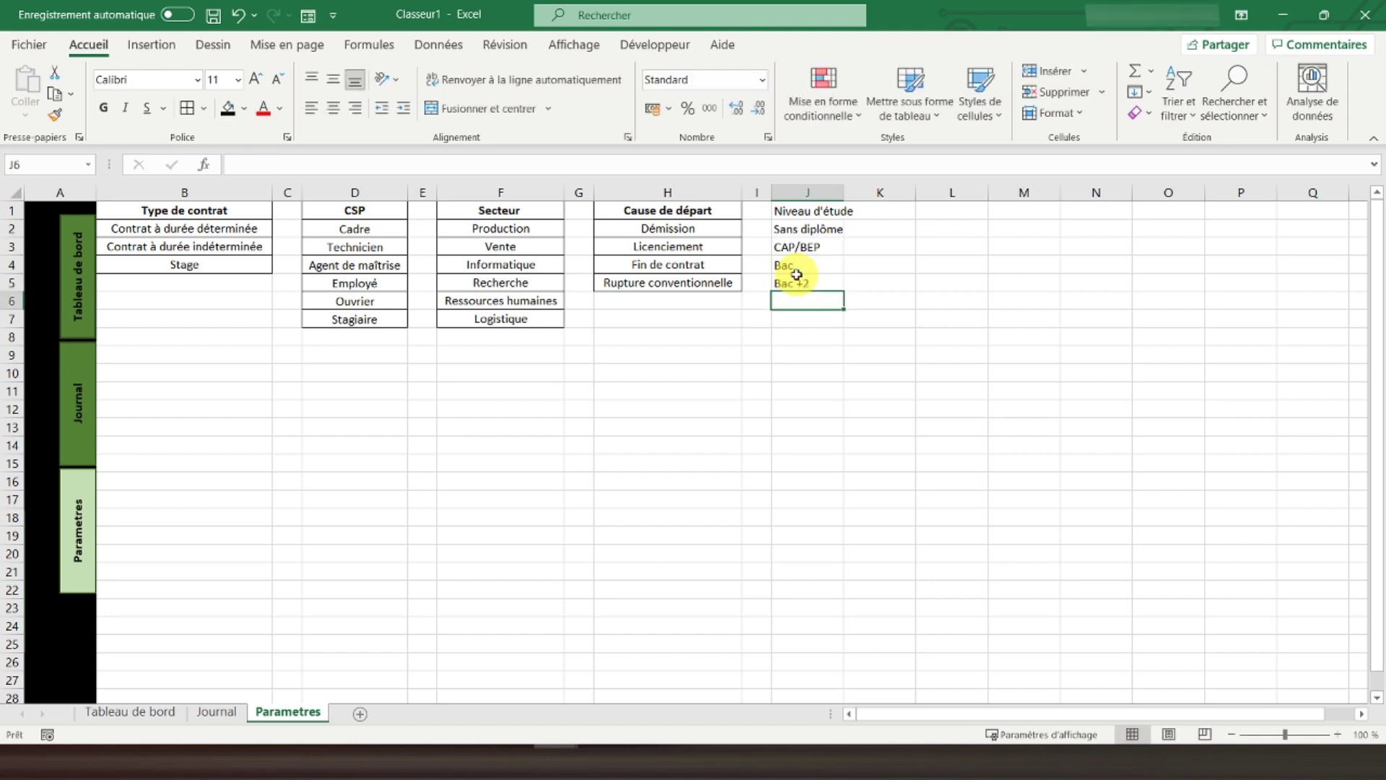
text(Bac+3)
key(Return)
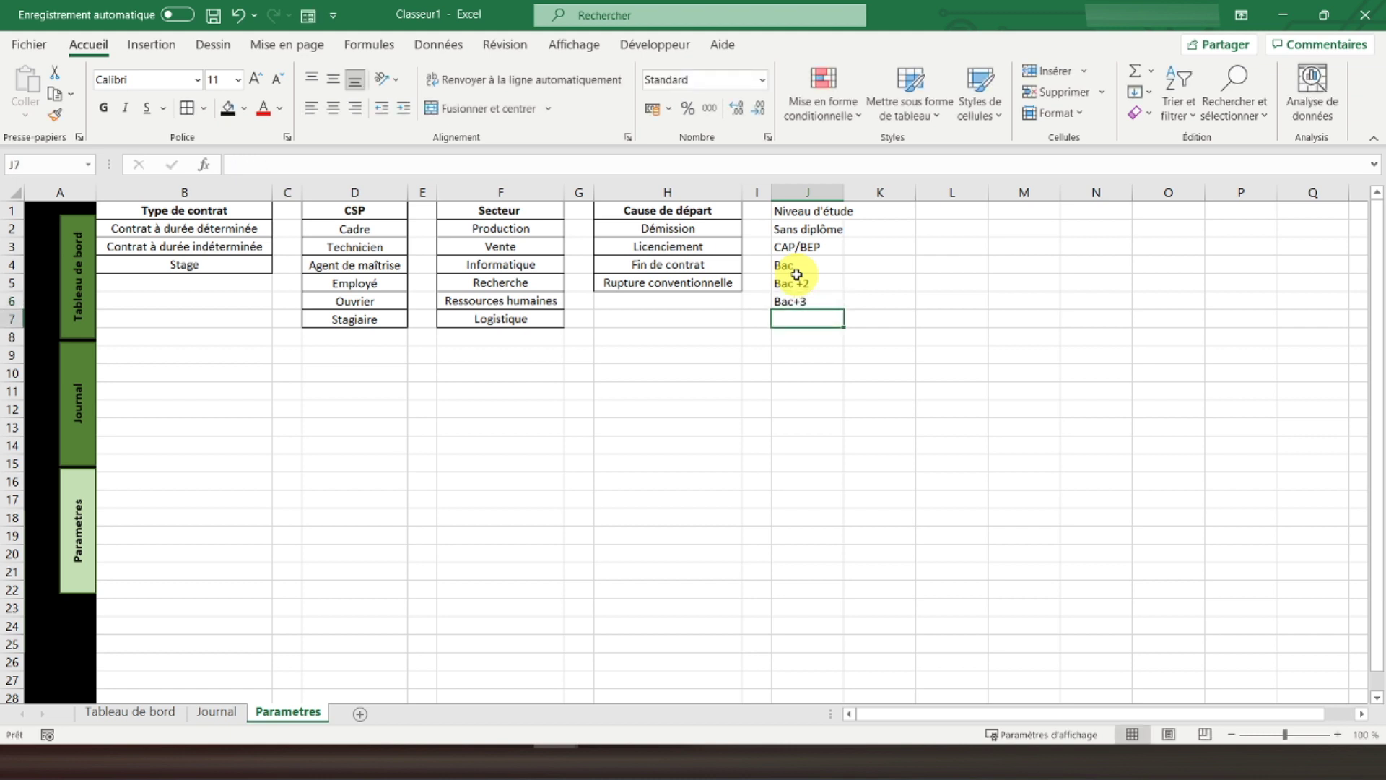
text(Bac+5)
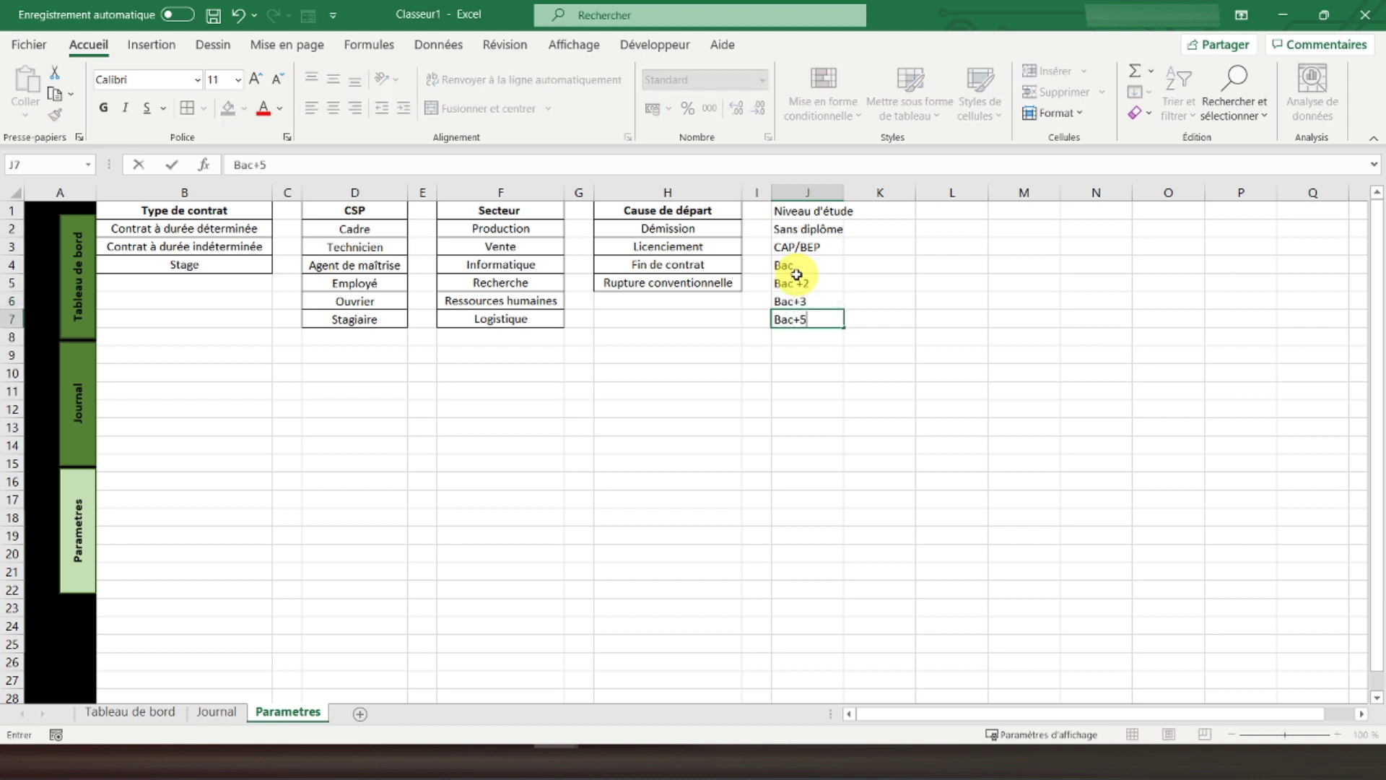
key(Return)
Remove the space before the plus sign in J5 so the entry reads "Bac+2"
click(800, 283)
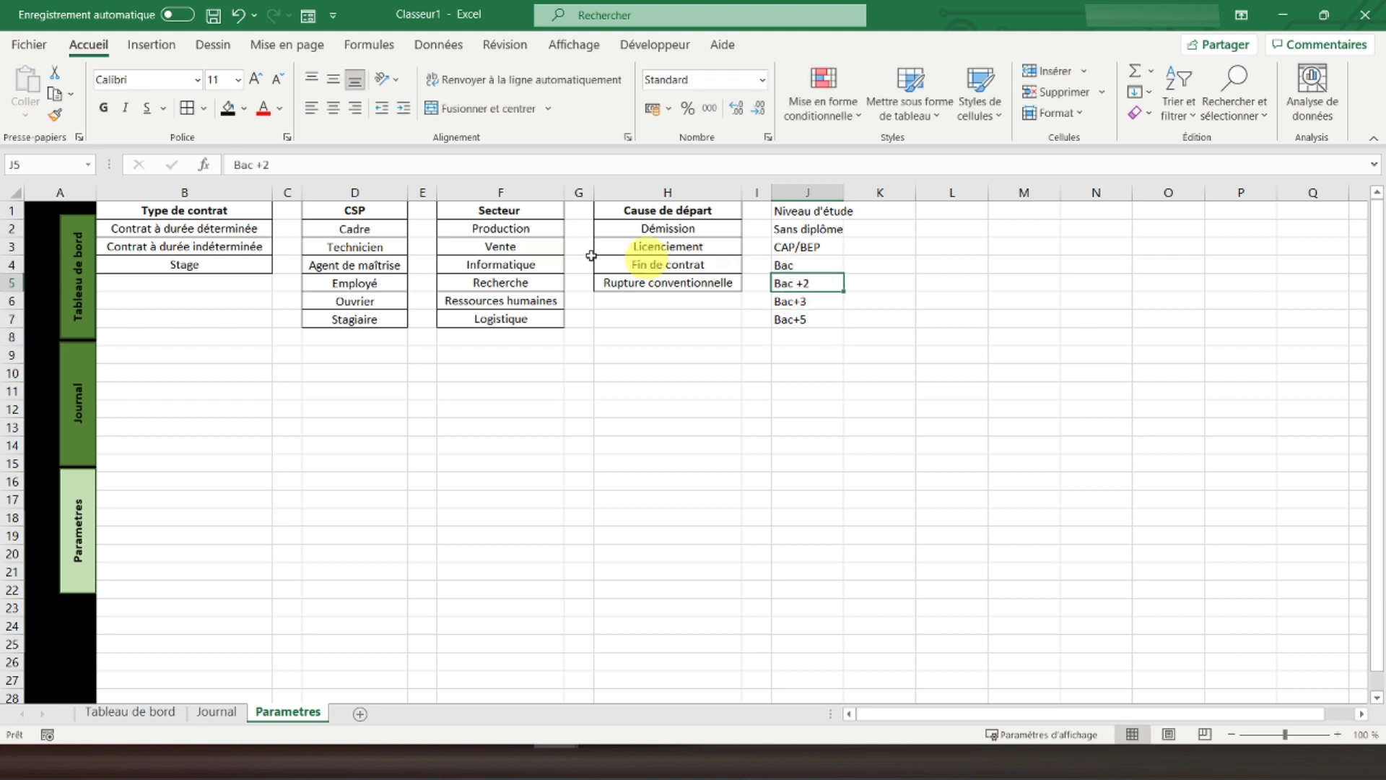
click(252, 164)
key(BackSpace)
key(Return)
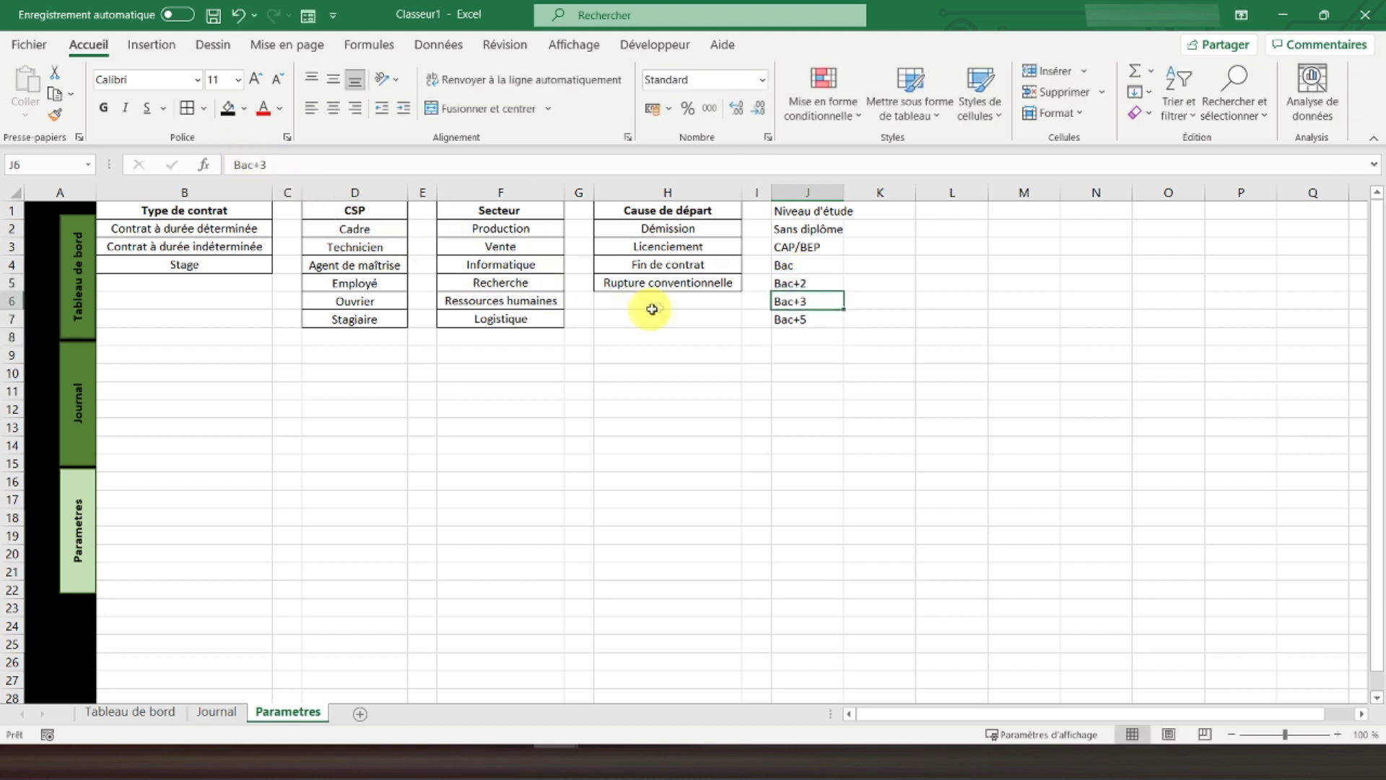
Fit column J's width to its contents and format J1:J7 with a bold heading, all borders and horizontal centring
double_click(843, 192)
click(814, 211)
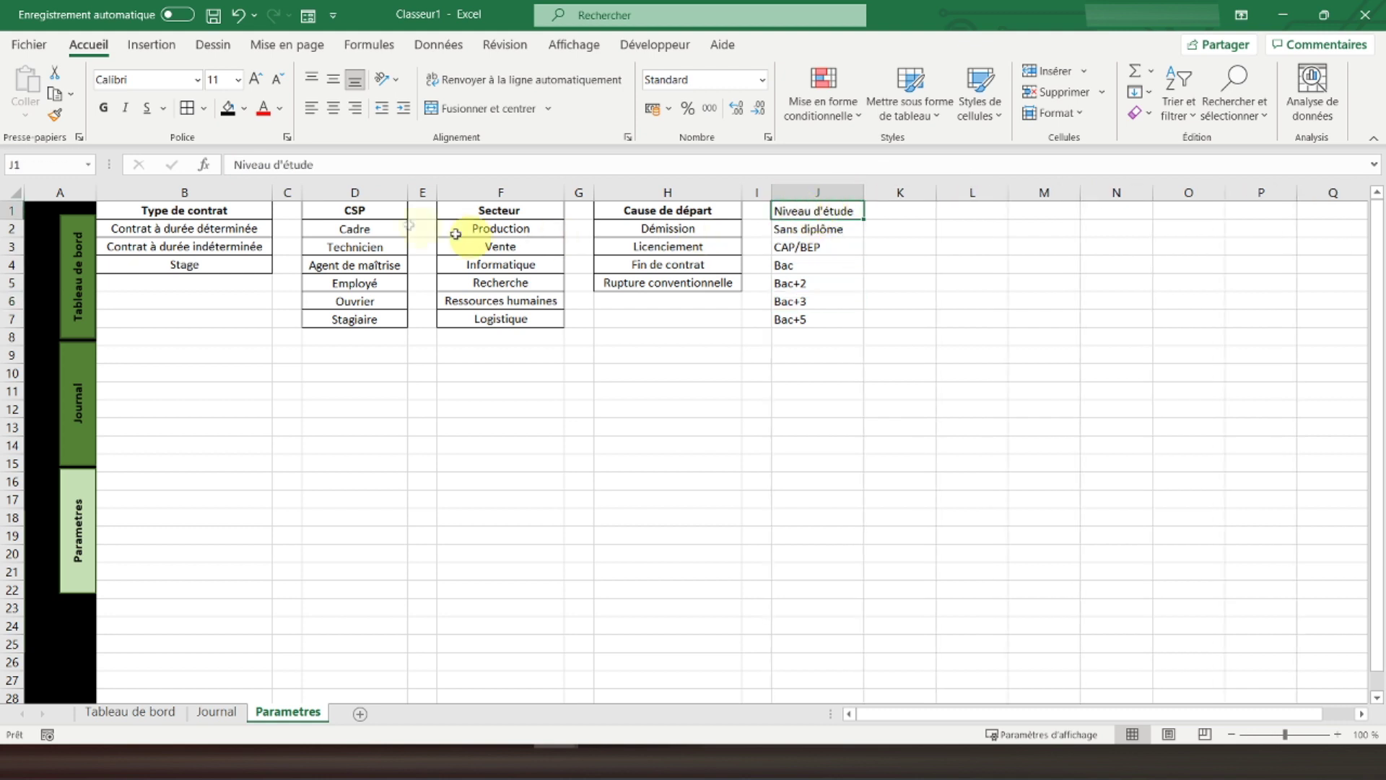
click(106, 108)
drag(807, 206, 826, 318)
click(187, 108)
click(333, 108)
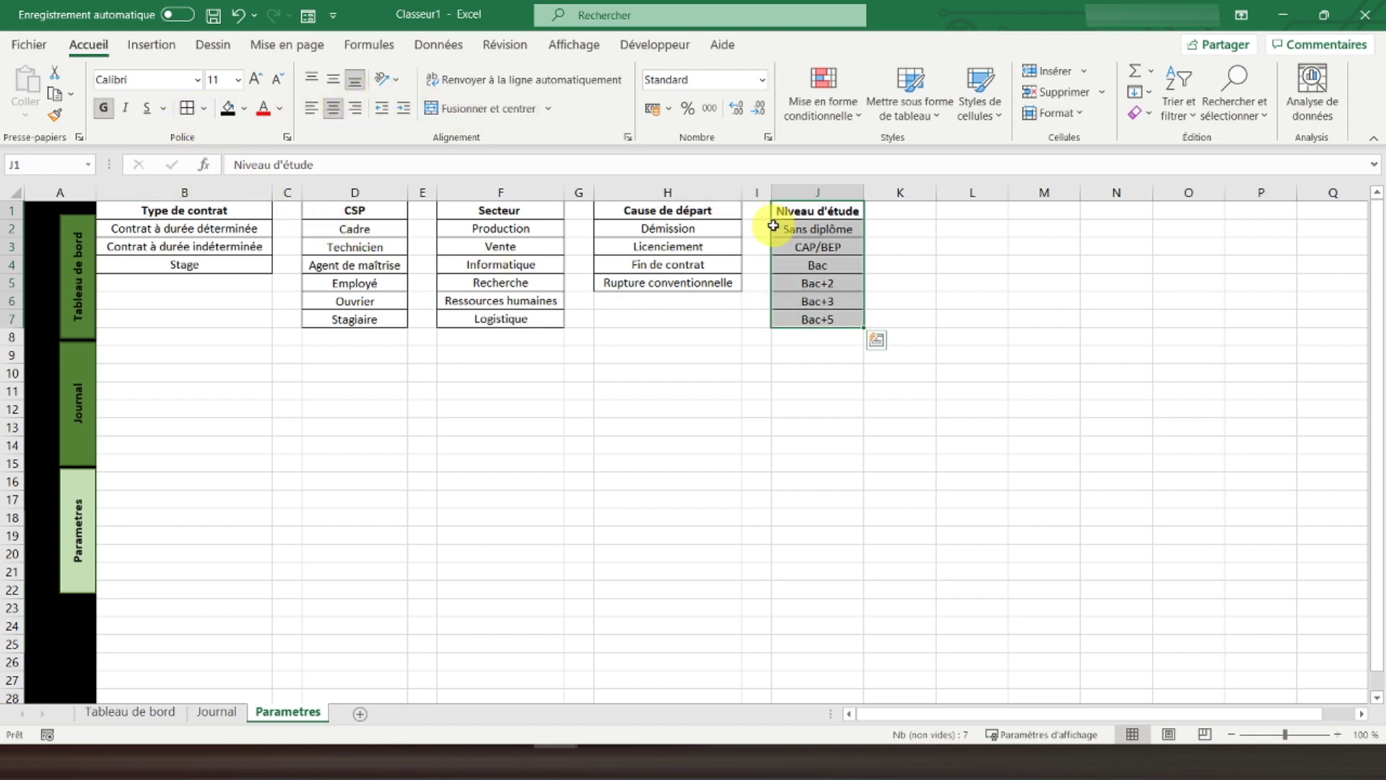
Hide the gridlines on the Parametres sheet
click(44, 211)
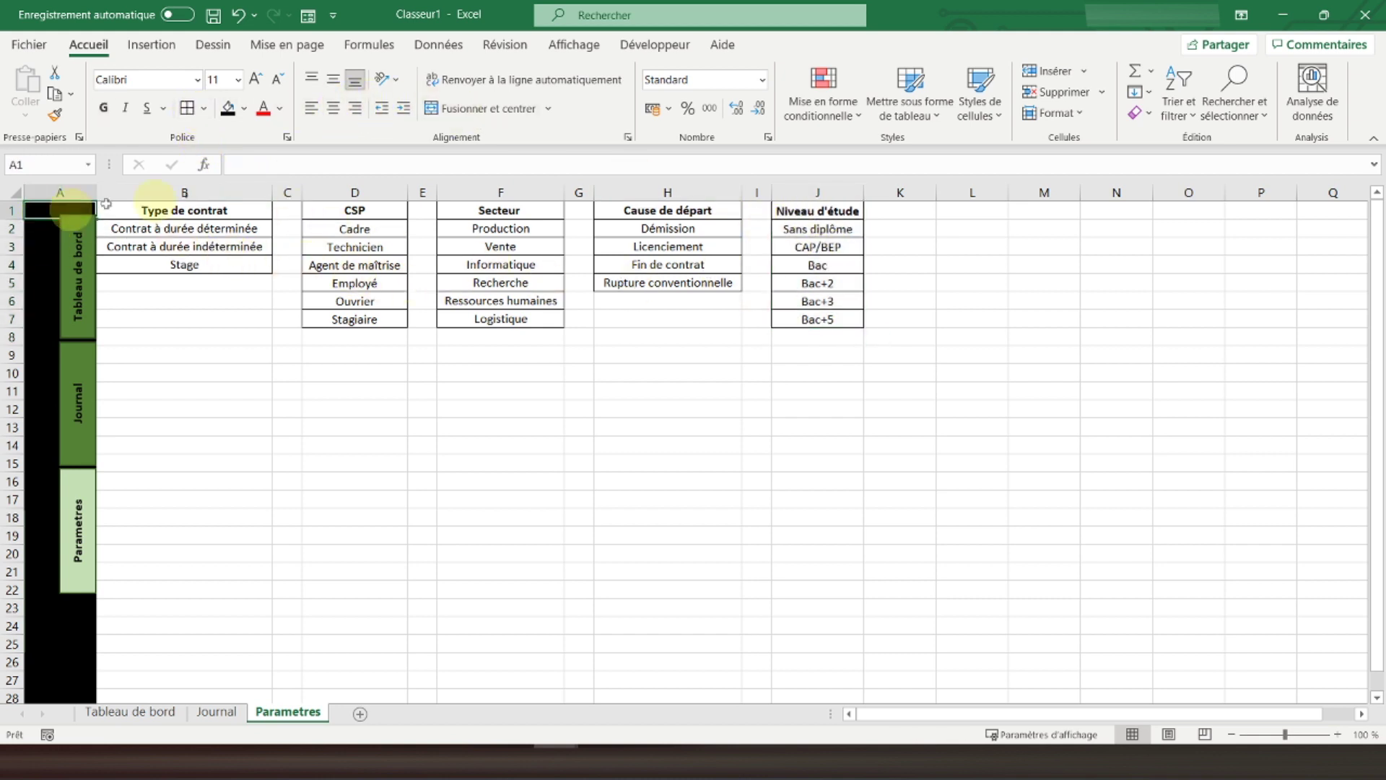
click(565, 58)
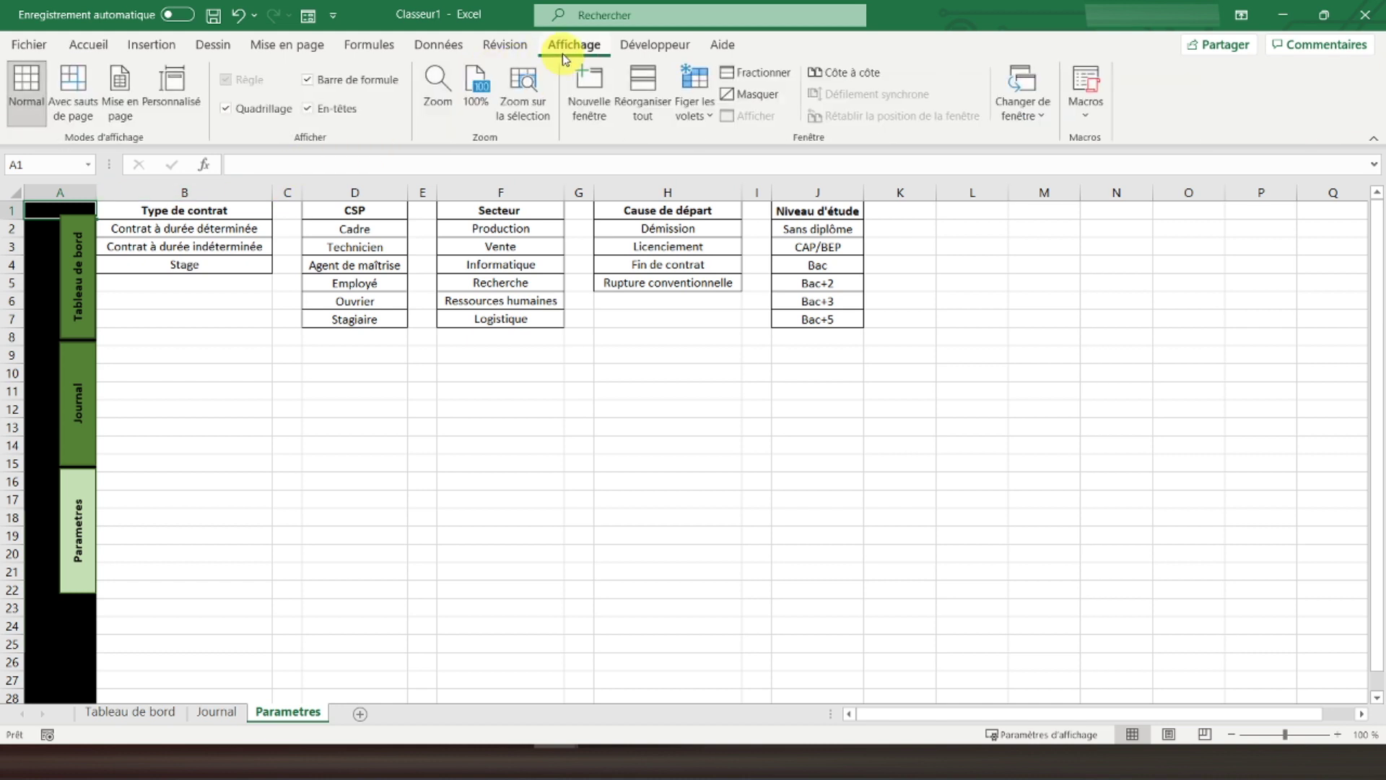
click(273, 116)
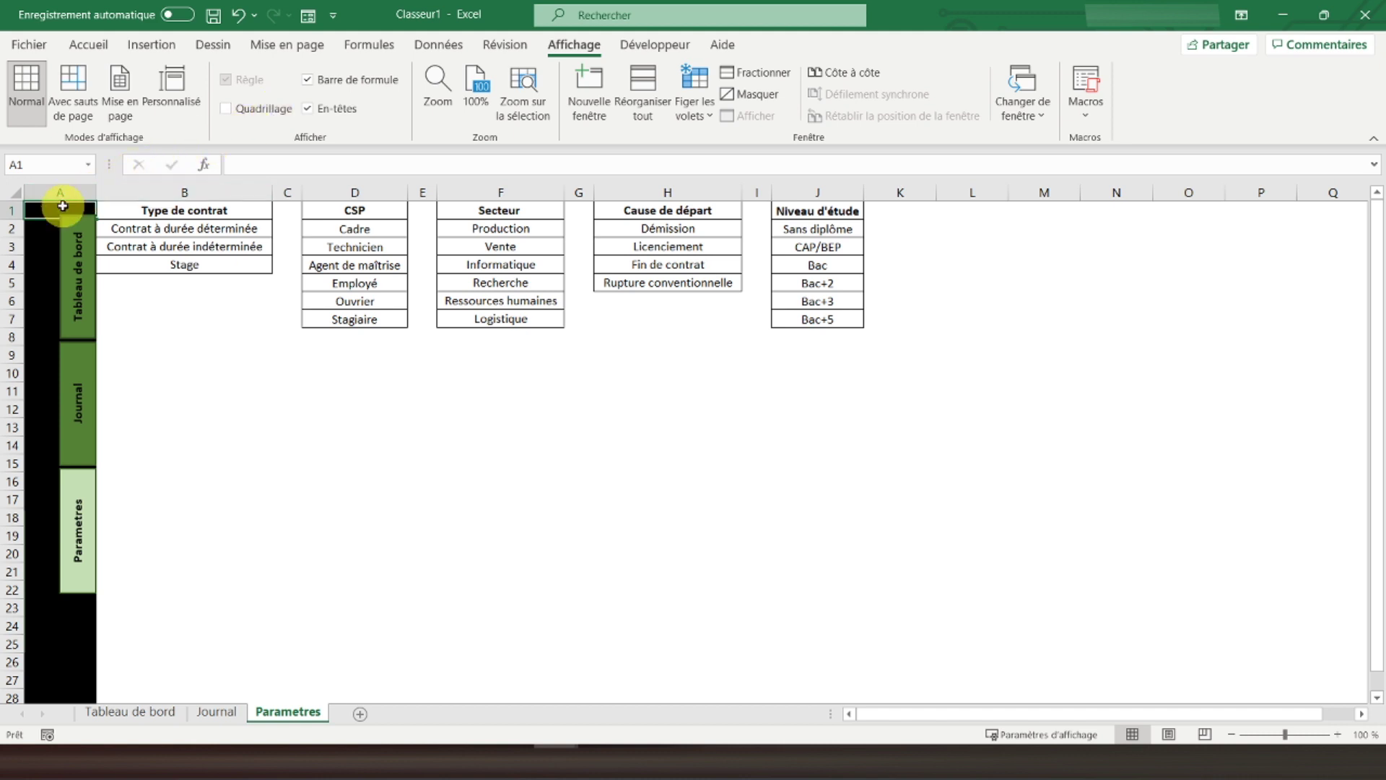
On the Journal sheet, enter the column headings "Nom", "Prénom" and "Sexe" in B1:D1
click(70, 399)
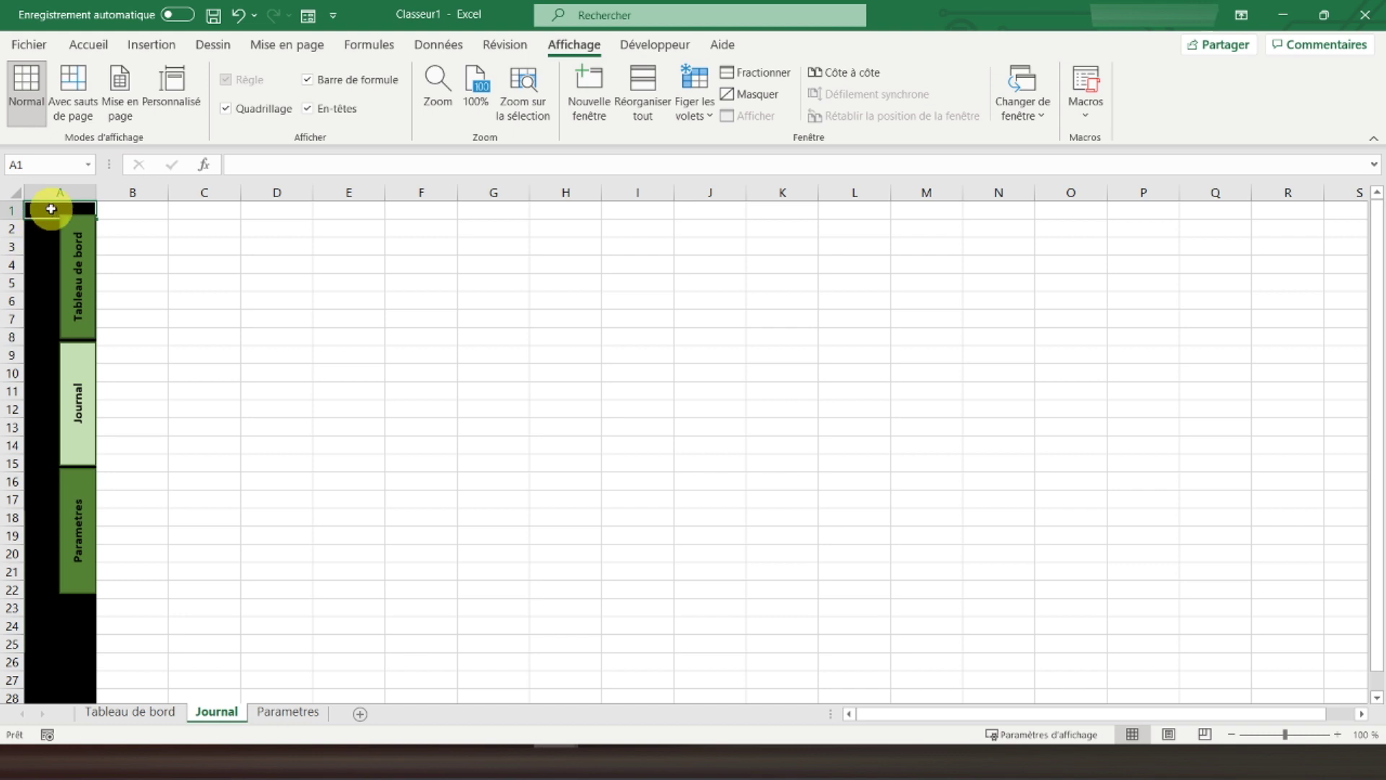
click(144, 216)
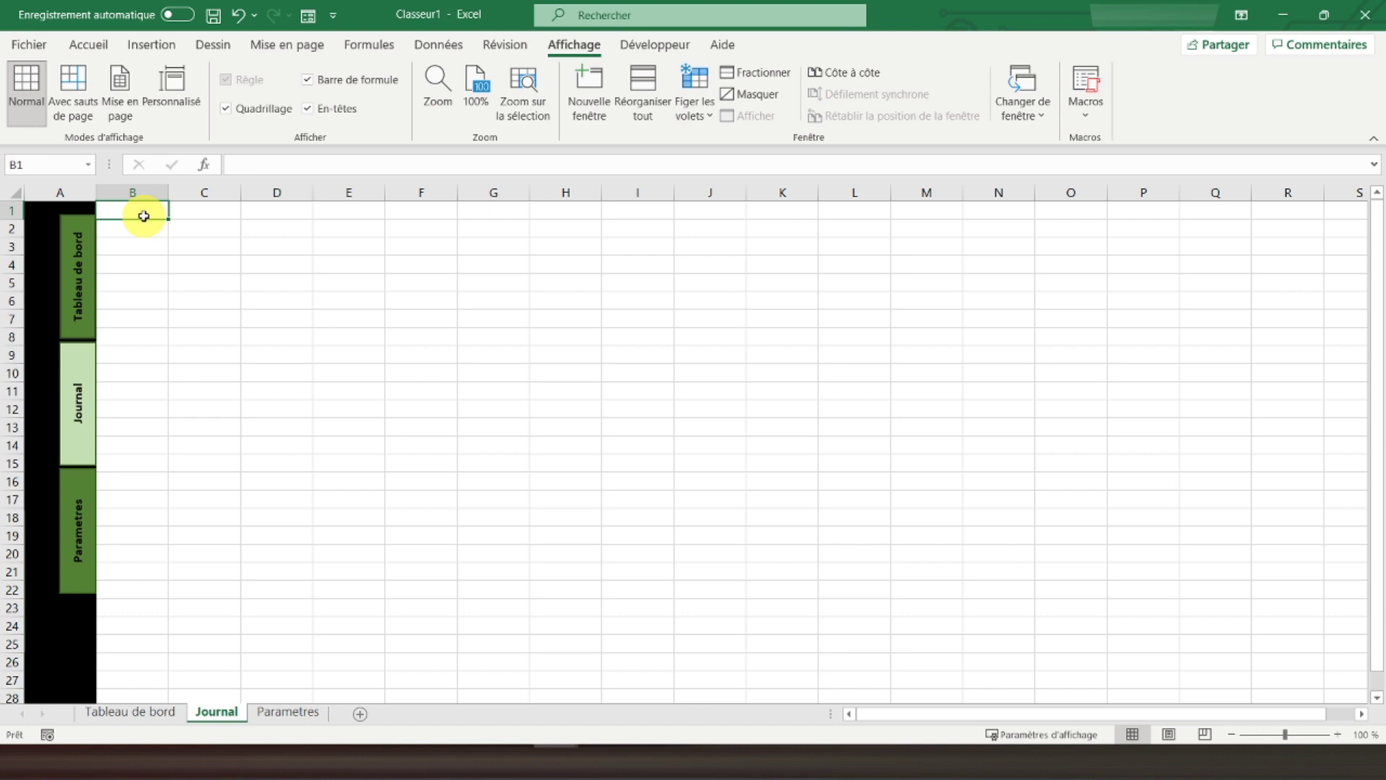
text(Nom)
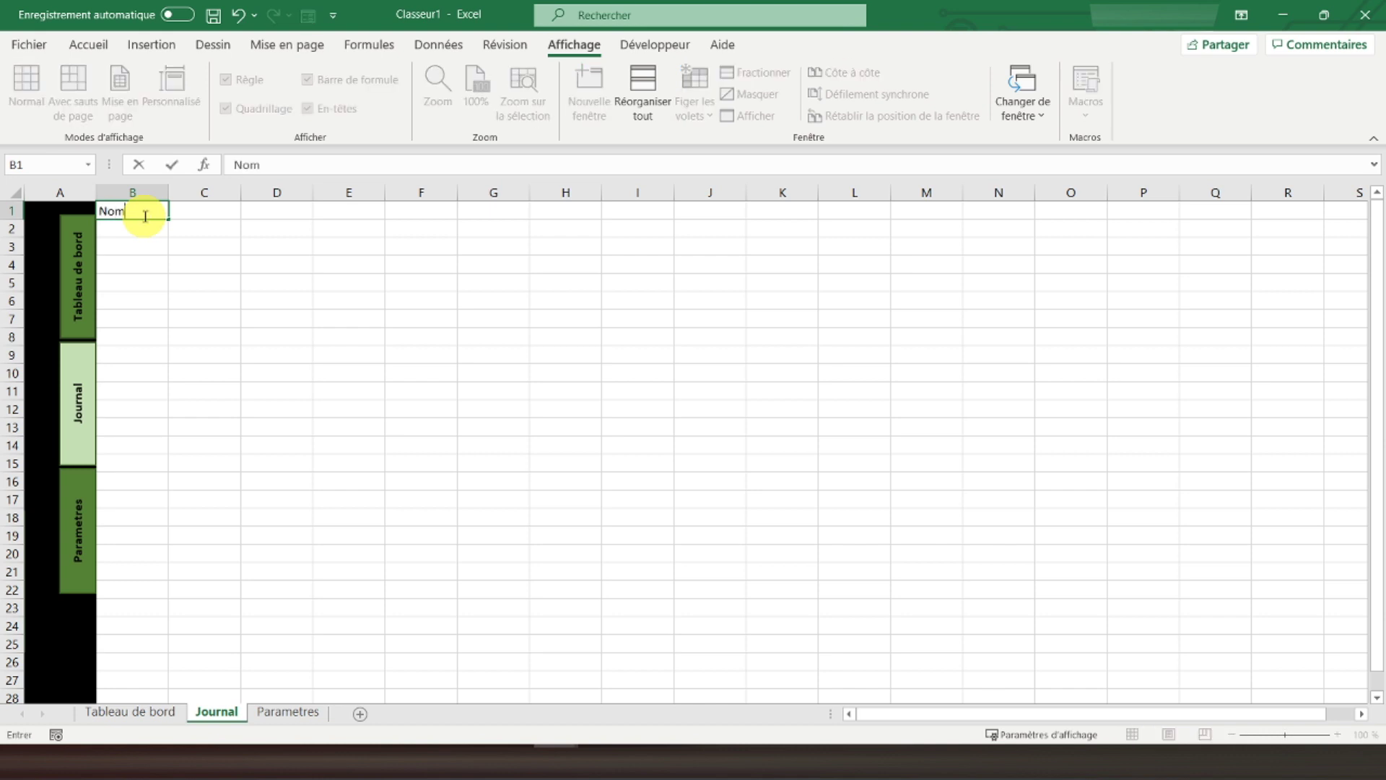
key(Tab)
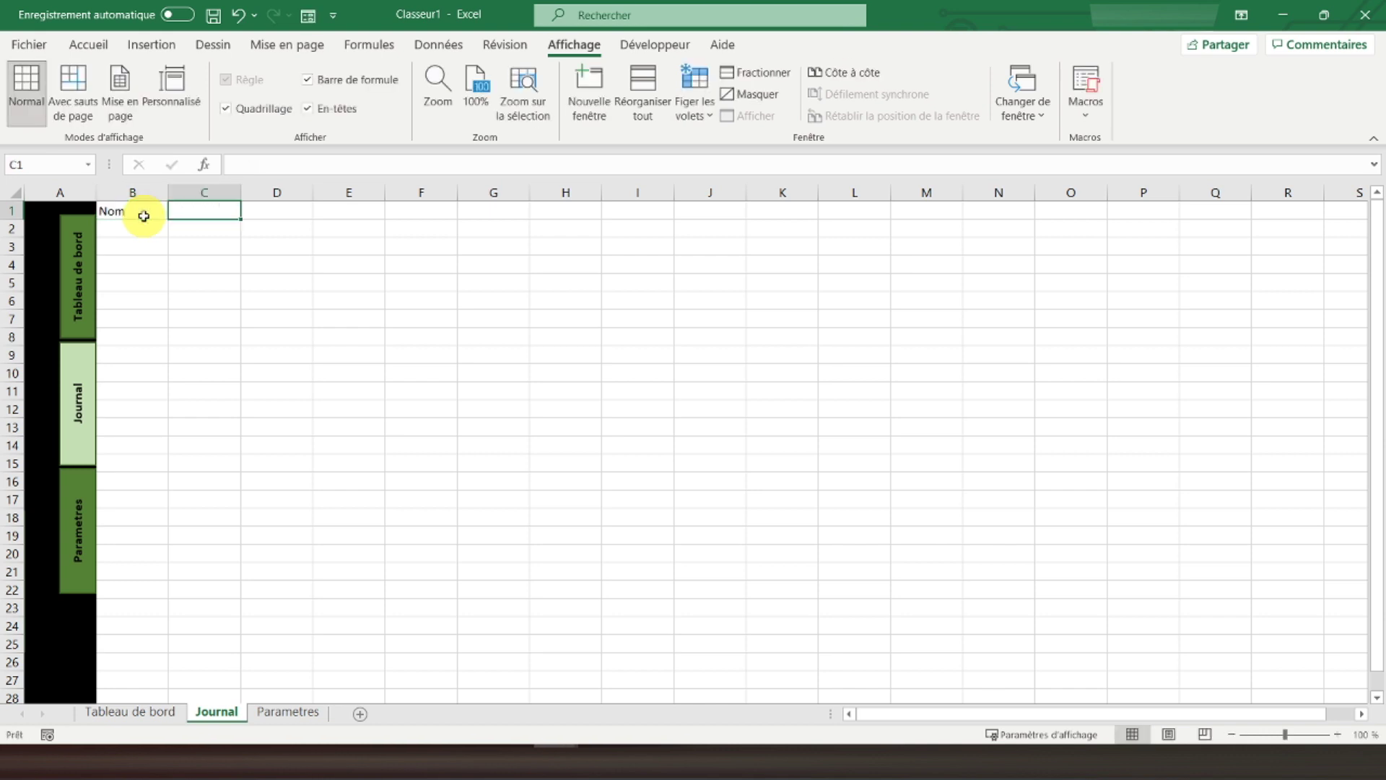
text(Prénom)
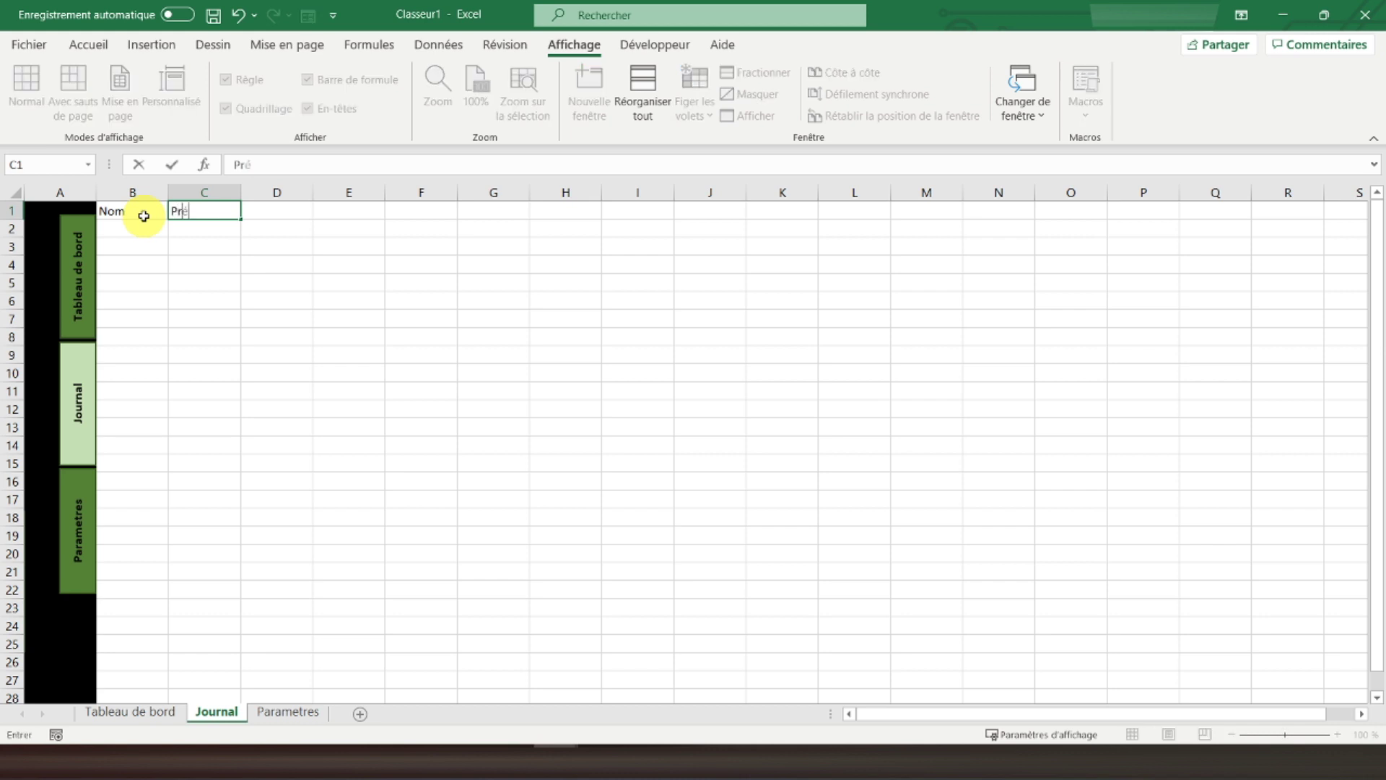
key(Tab)
text(Sexe)
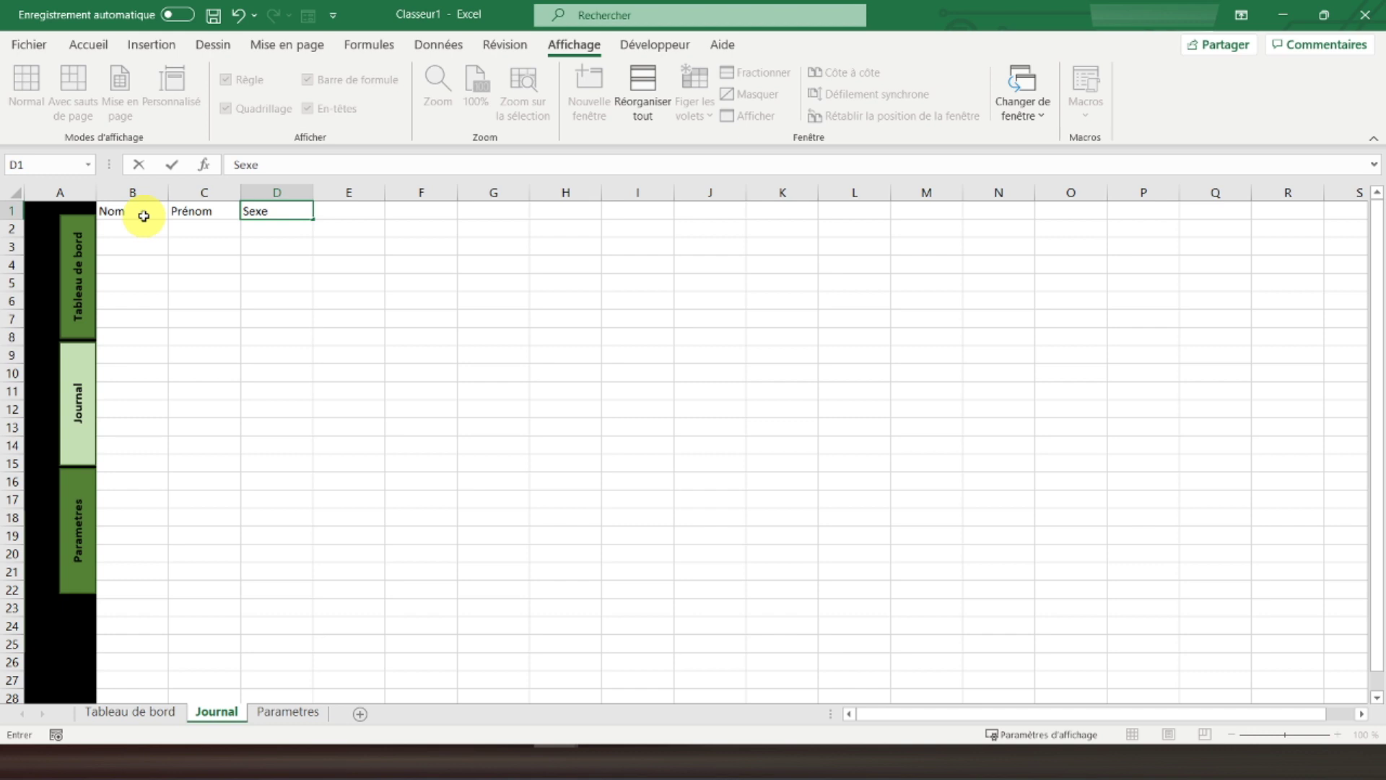
key(Tab)
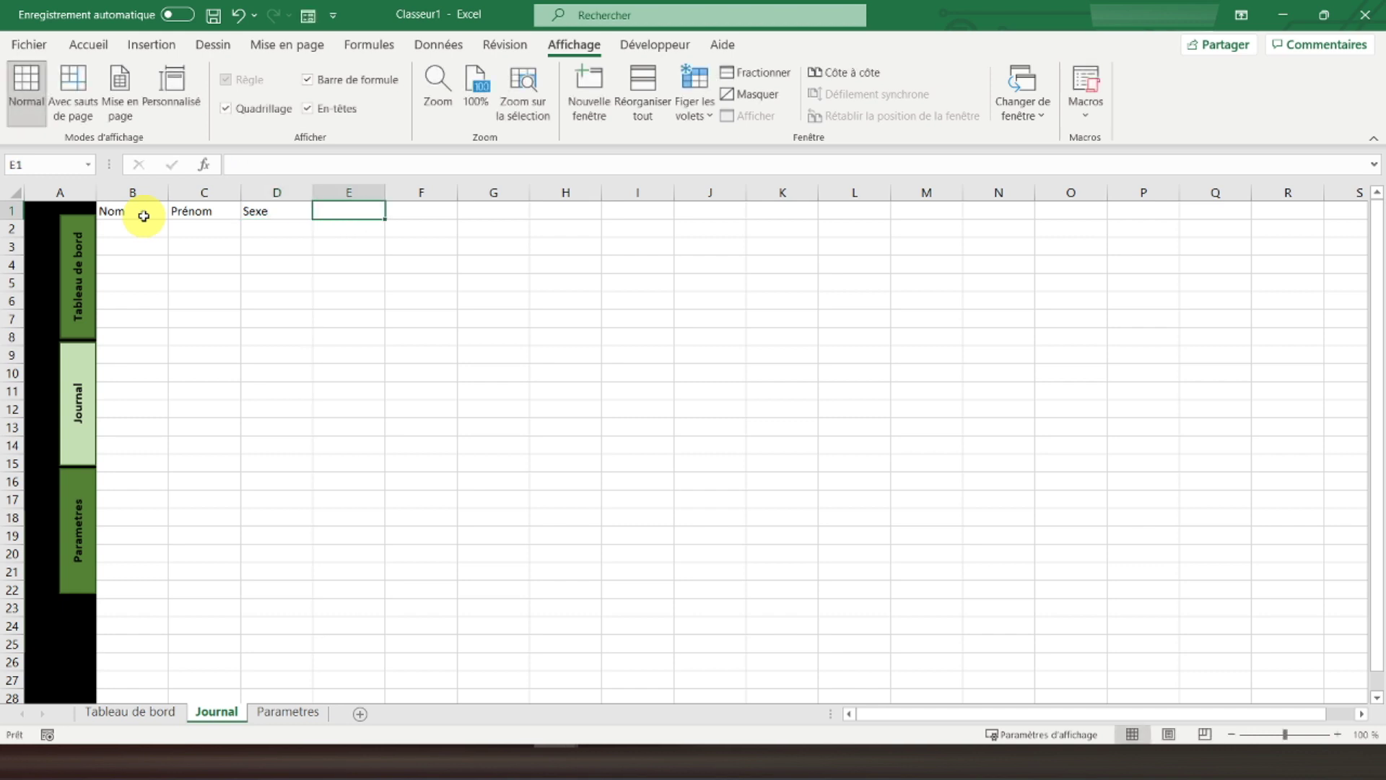
Enter the column headings "Date de naissance", "Age" and "Type de contrat" in E1:G1 of the Journal sheet
text(Date)
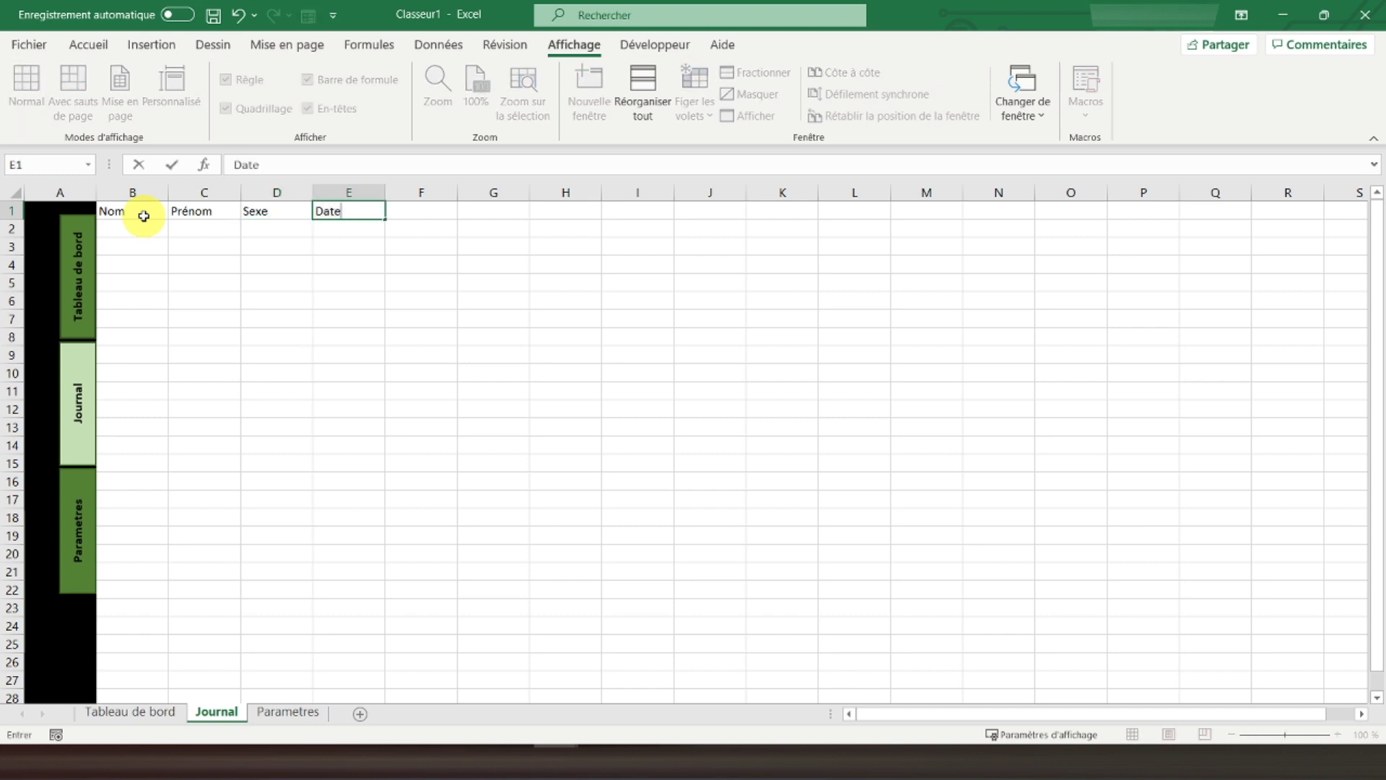
text( de naissance)
key(Tab)
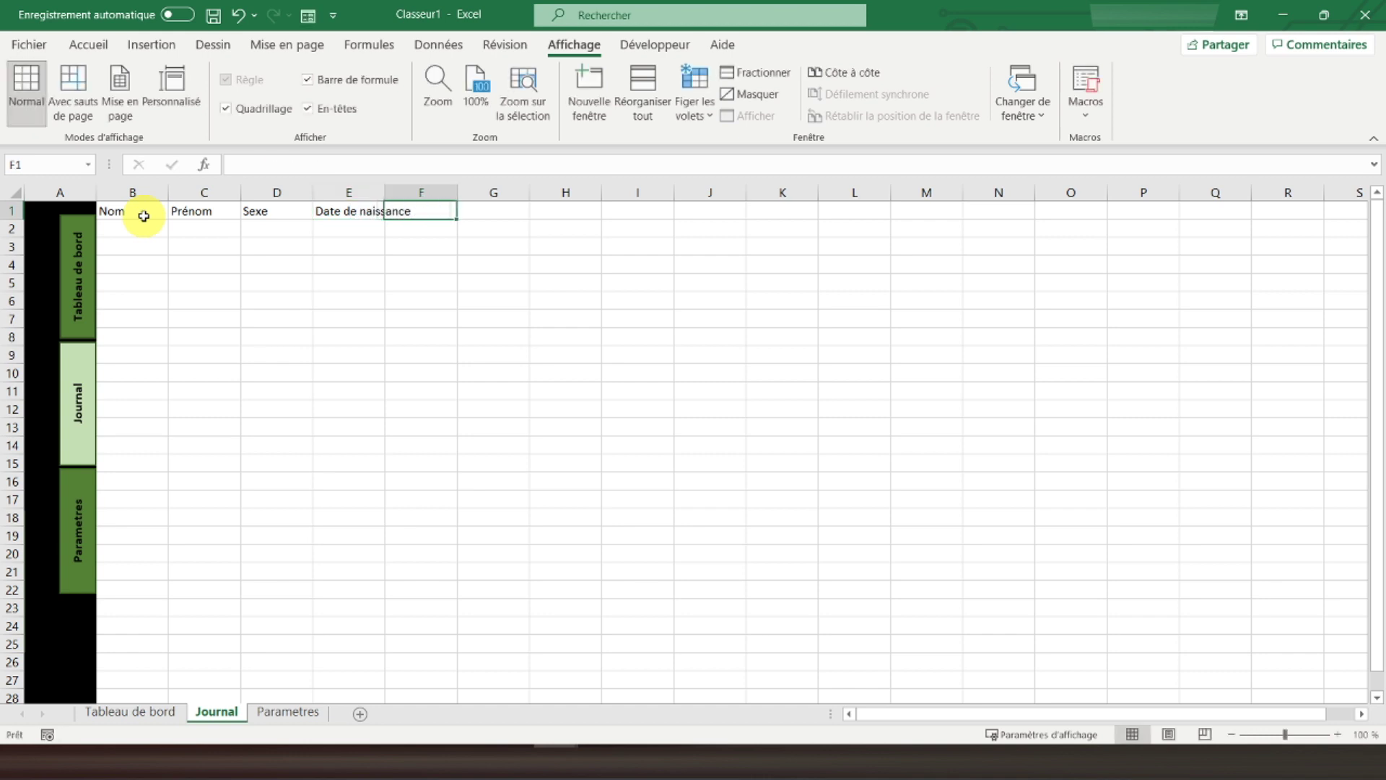
text(Age)
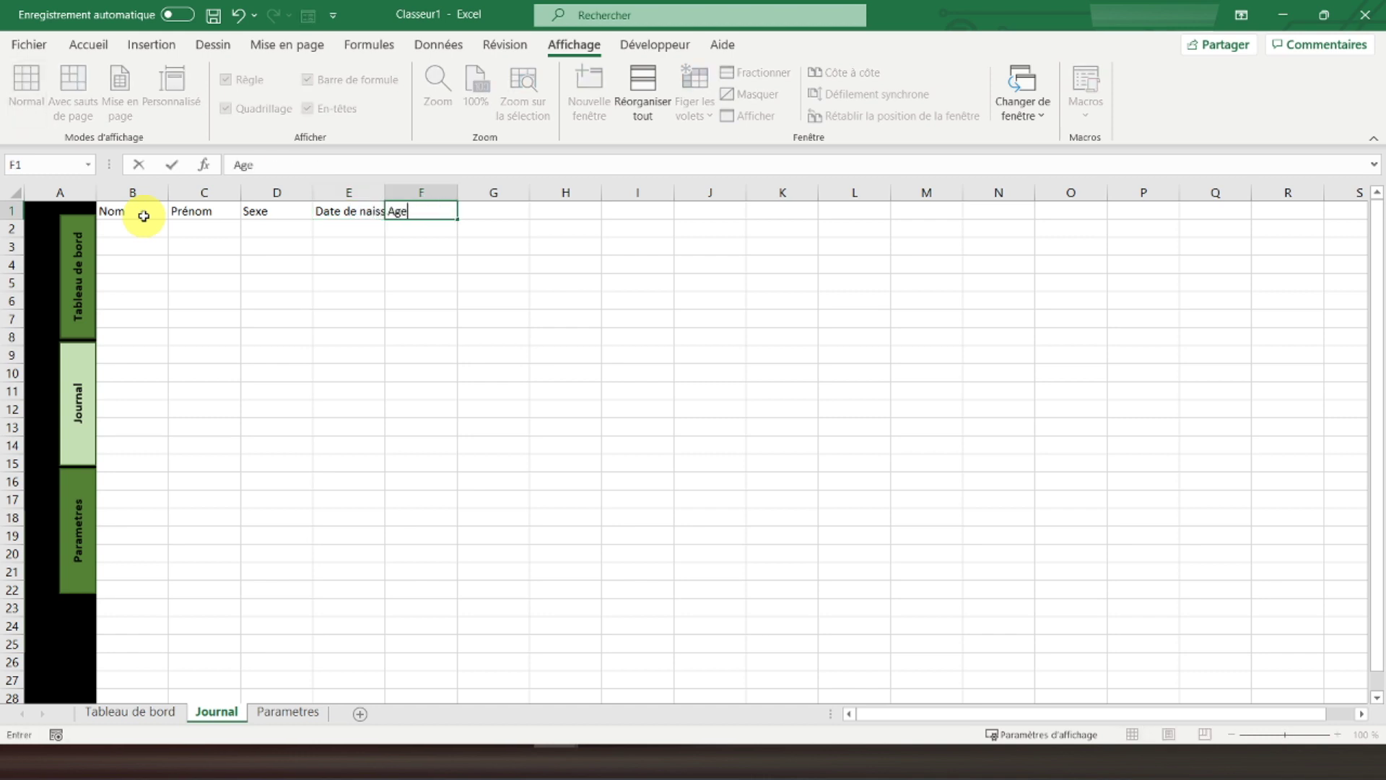
key(Tab)
text(T)
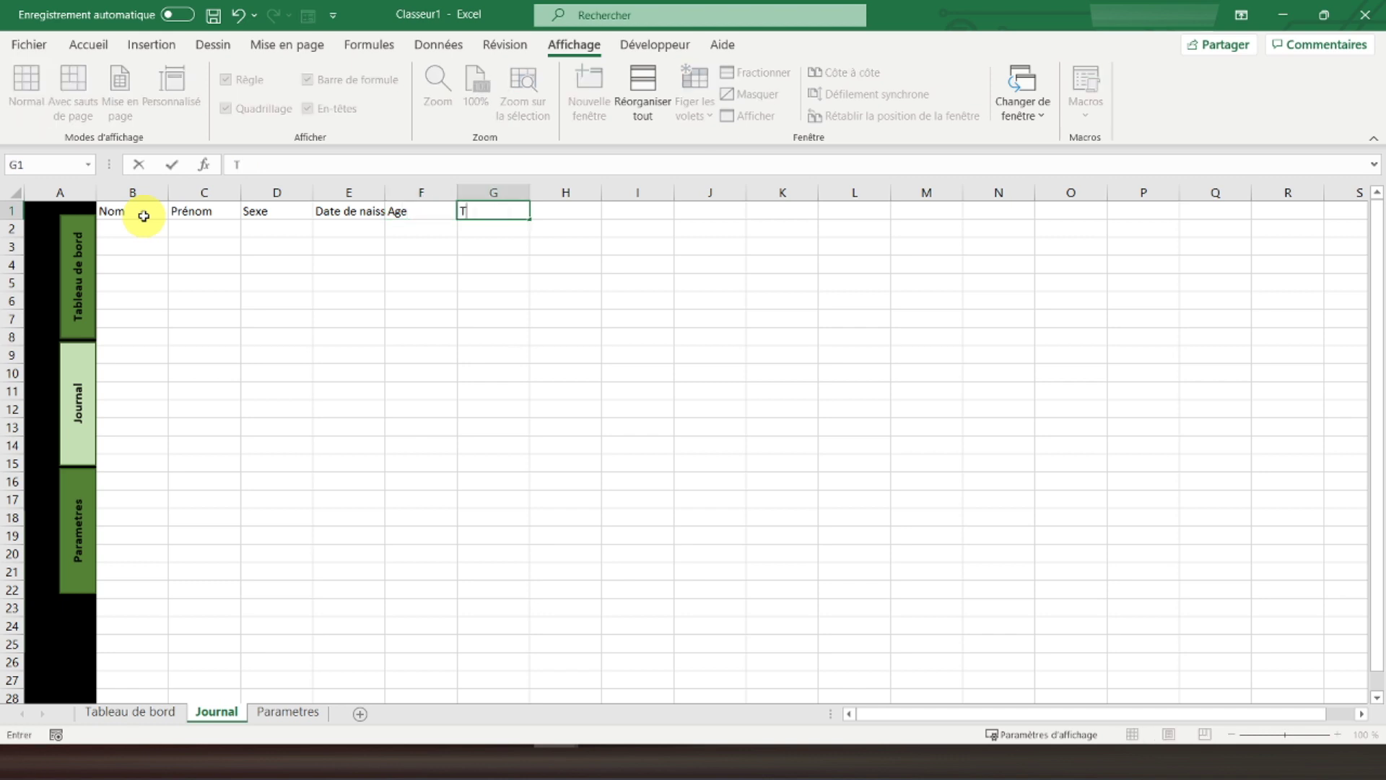
text(ype de contra)
key(Tab)
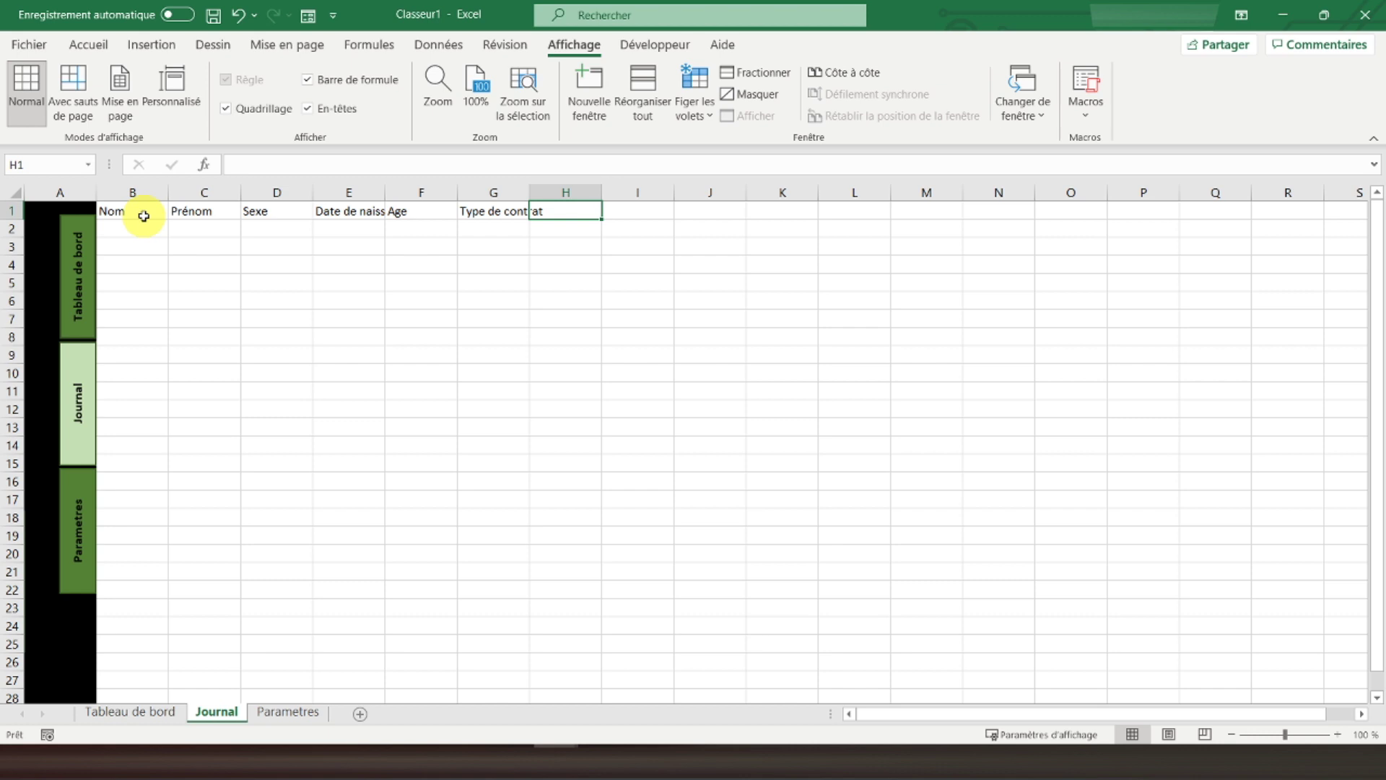
Enter the column headings "Catégorie socioprofessionnelle", "Secteur" and "Niveau d'étude" in H1:J1
text(Ca)
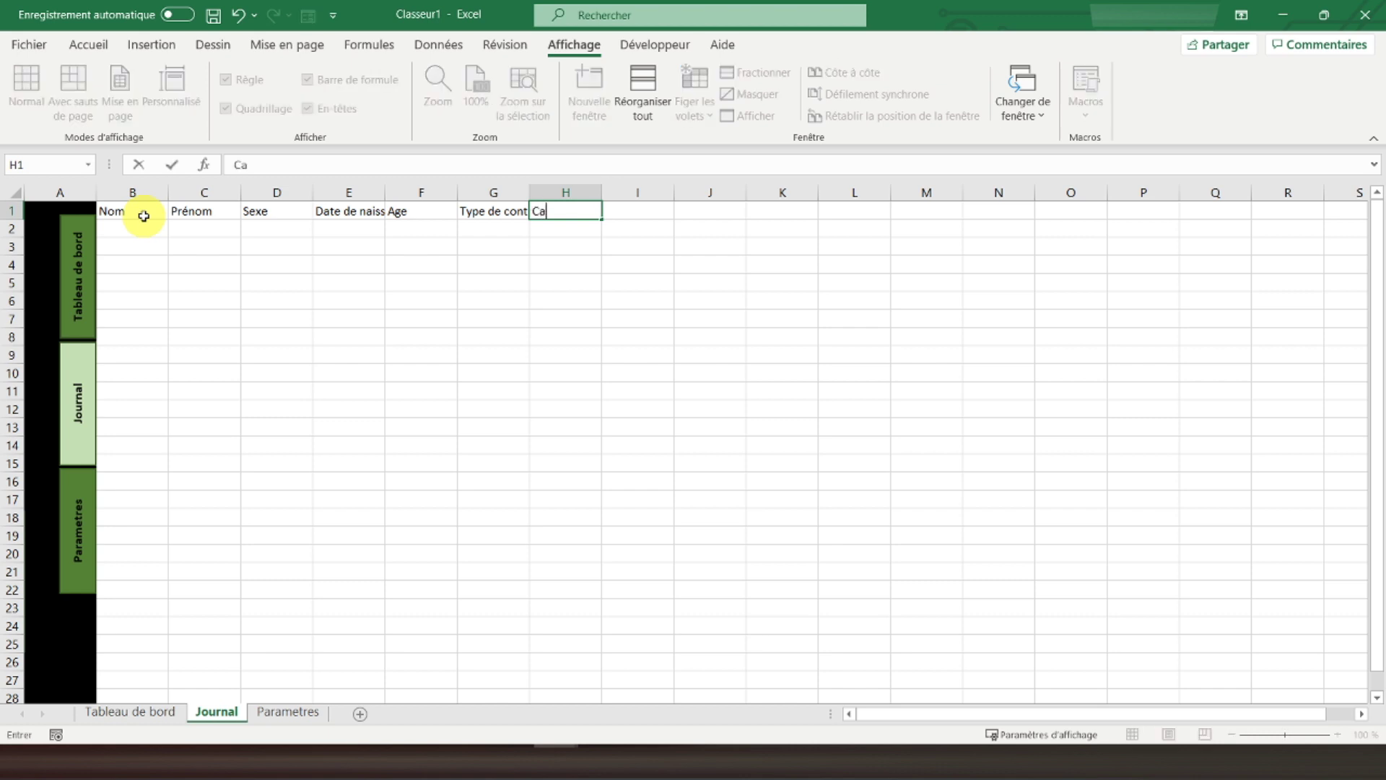
text(tégorie socioprofess)
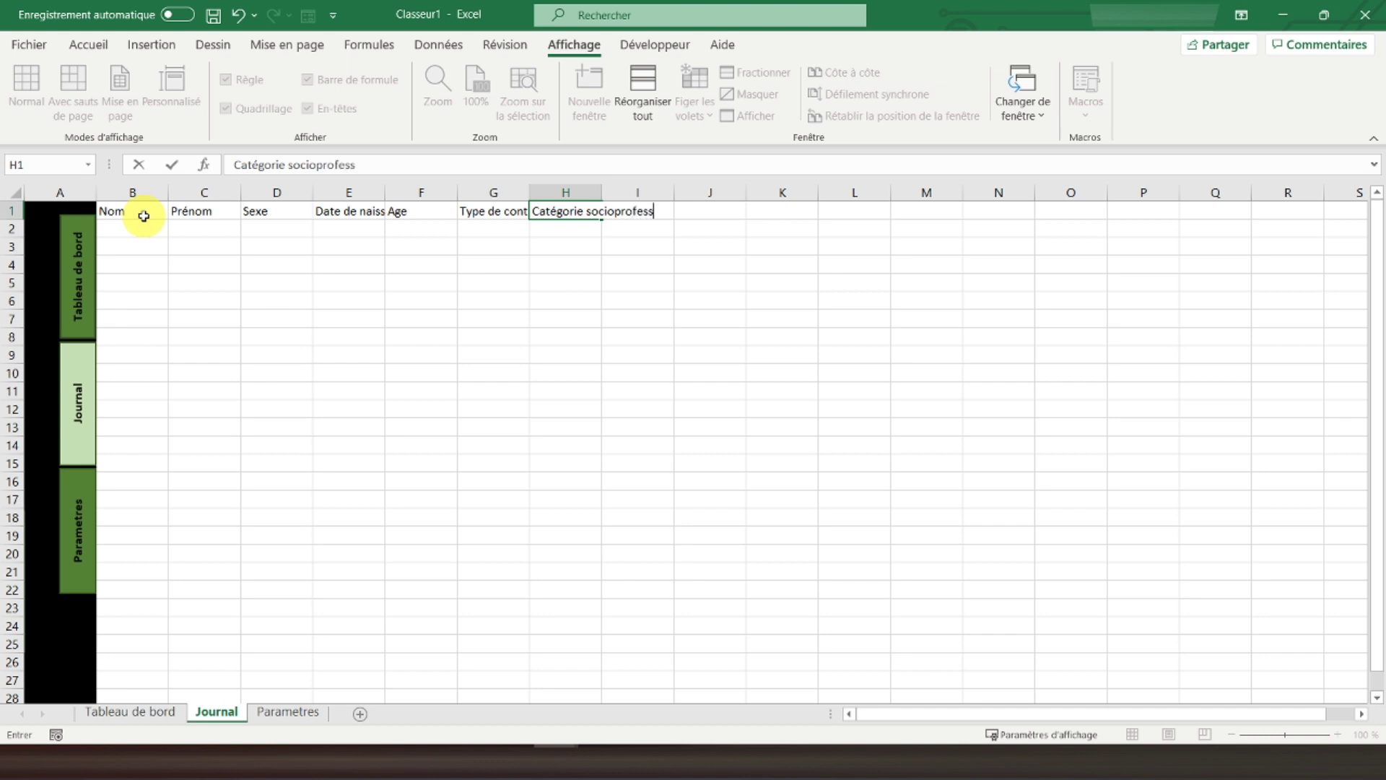
text(ionnelle)
key(Tab)
text(Secteur)
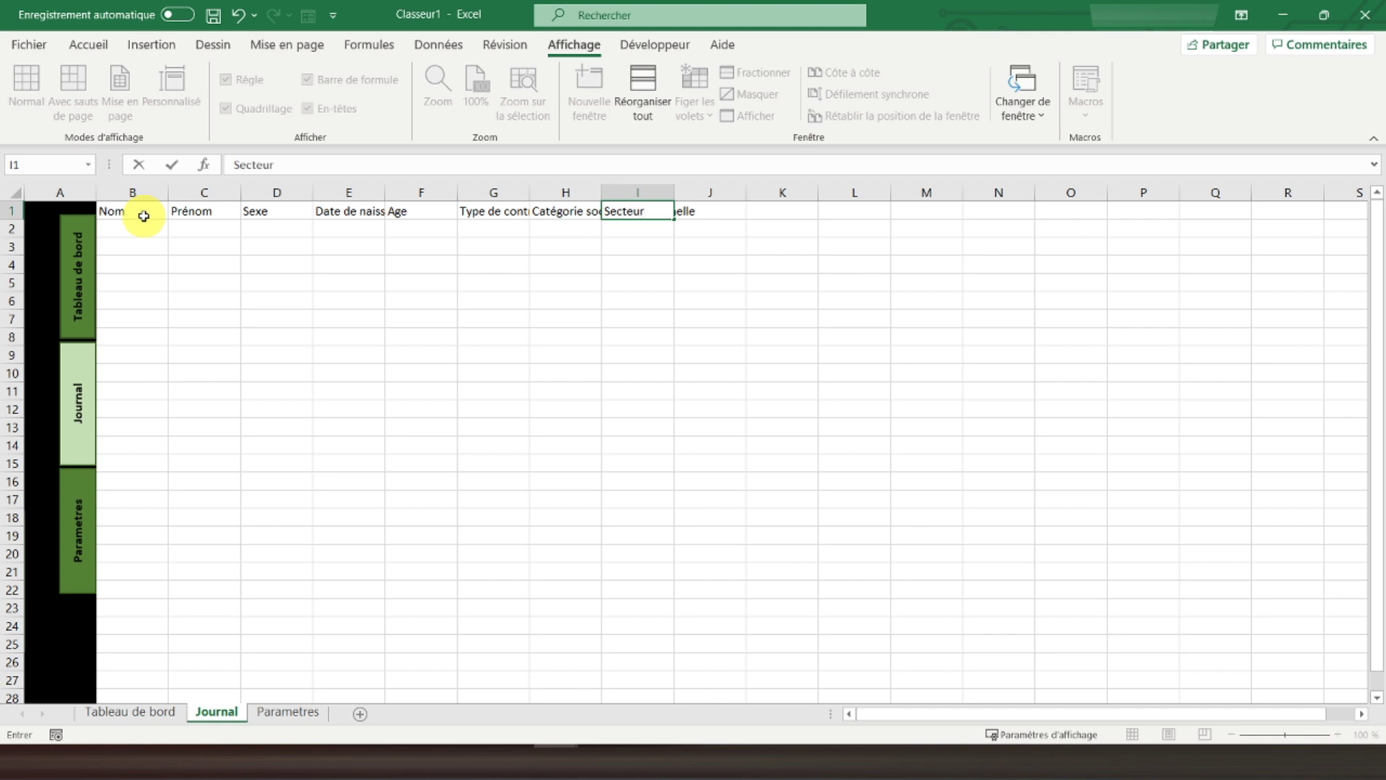
key(Tab)
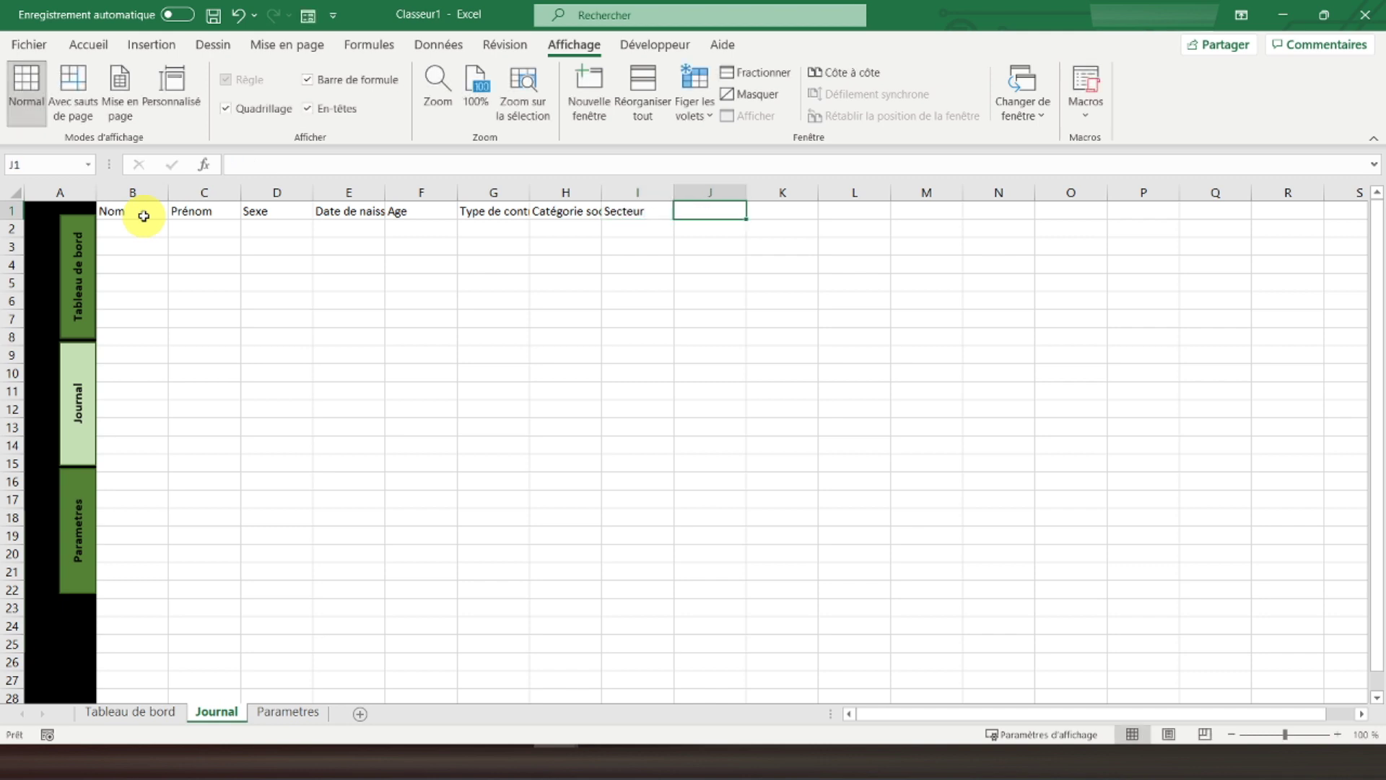
text(Nive)
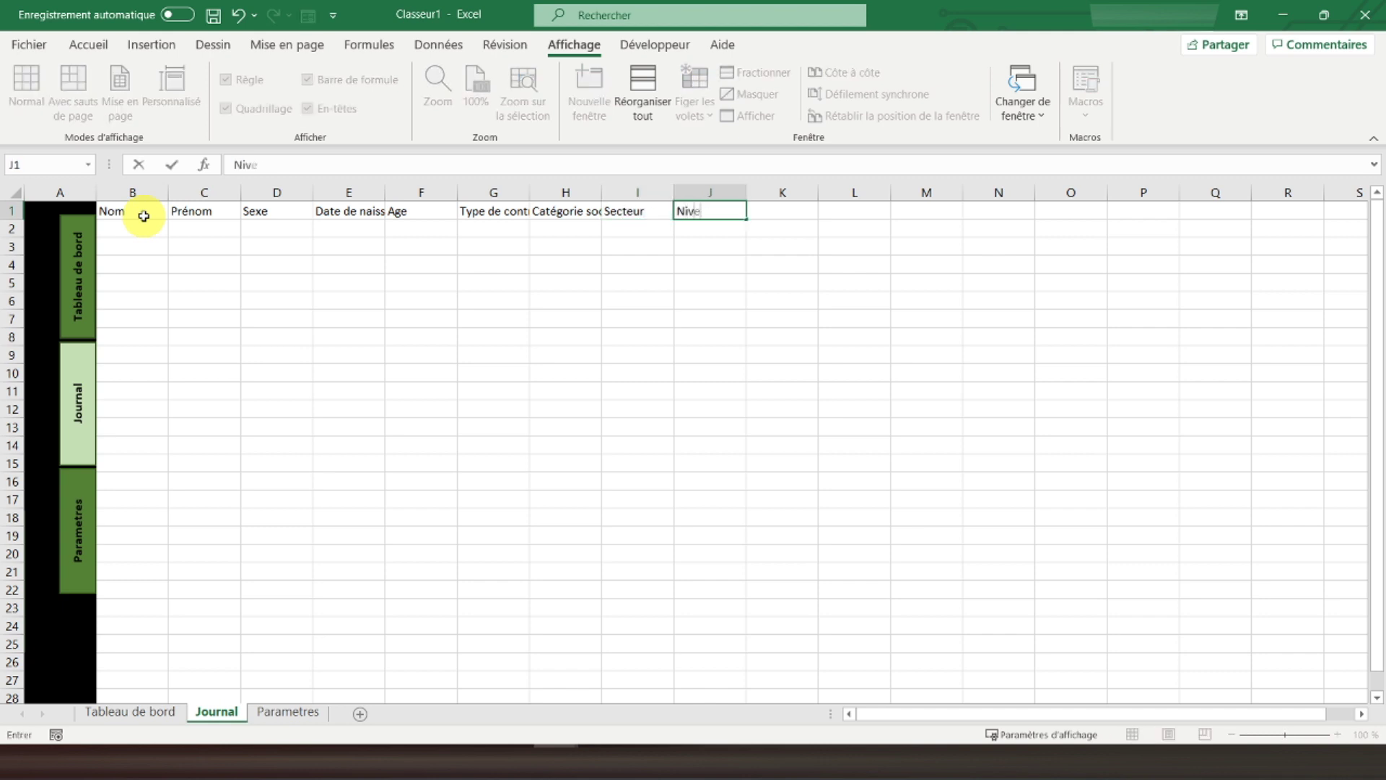
text(au d'étude)
key(Tab)
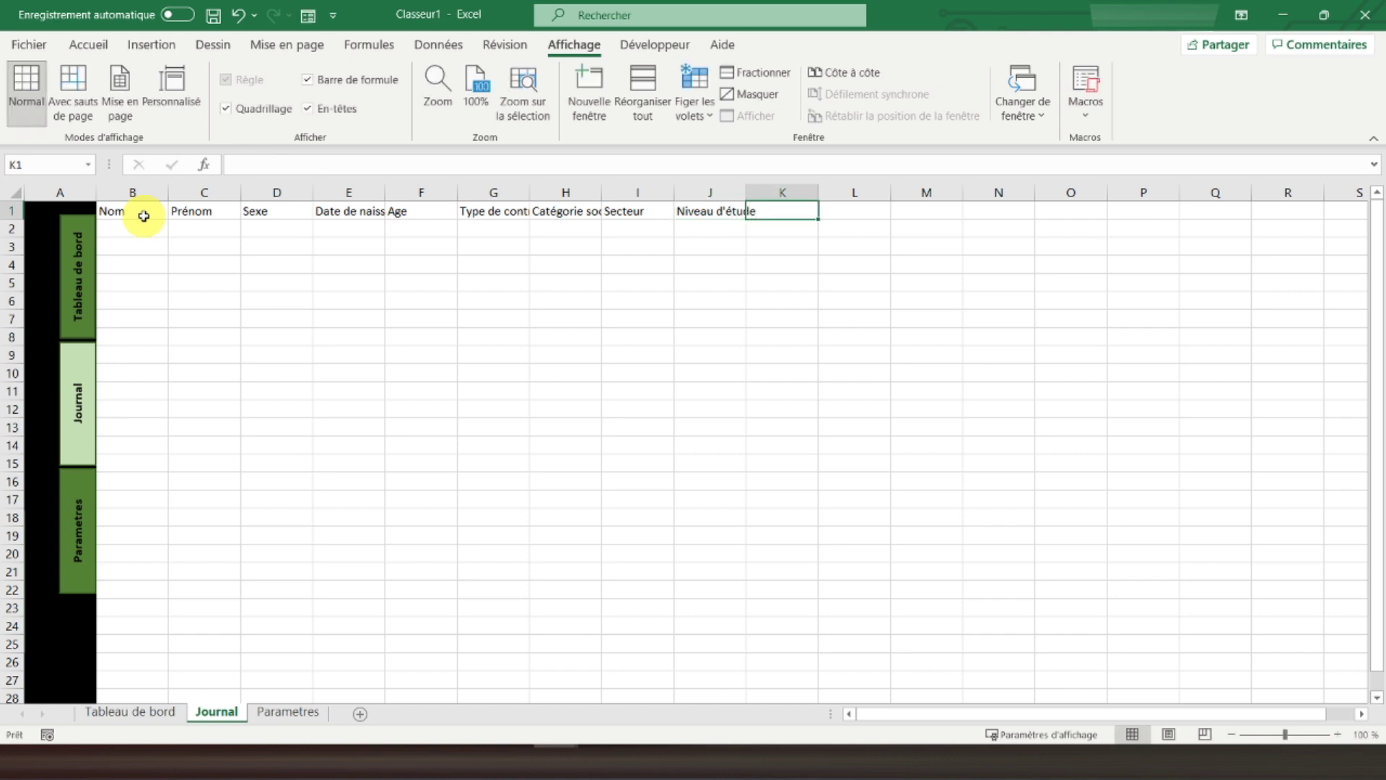
Enter the column headings "Rémunération", "Date d'entrée" and "Date de sortie" in K1:M1
text(R)
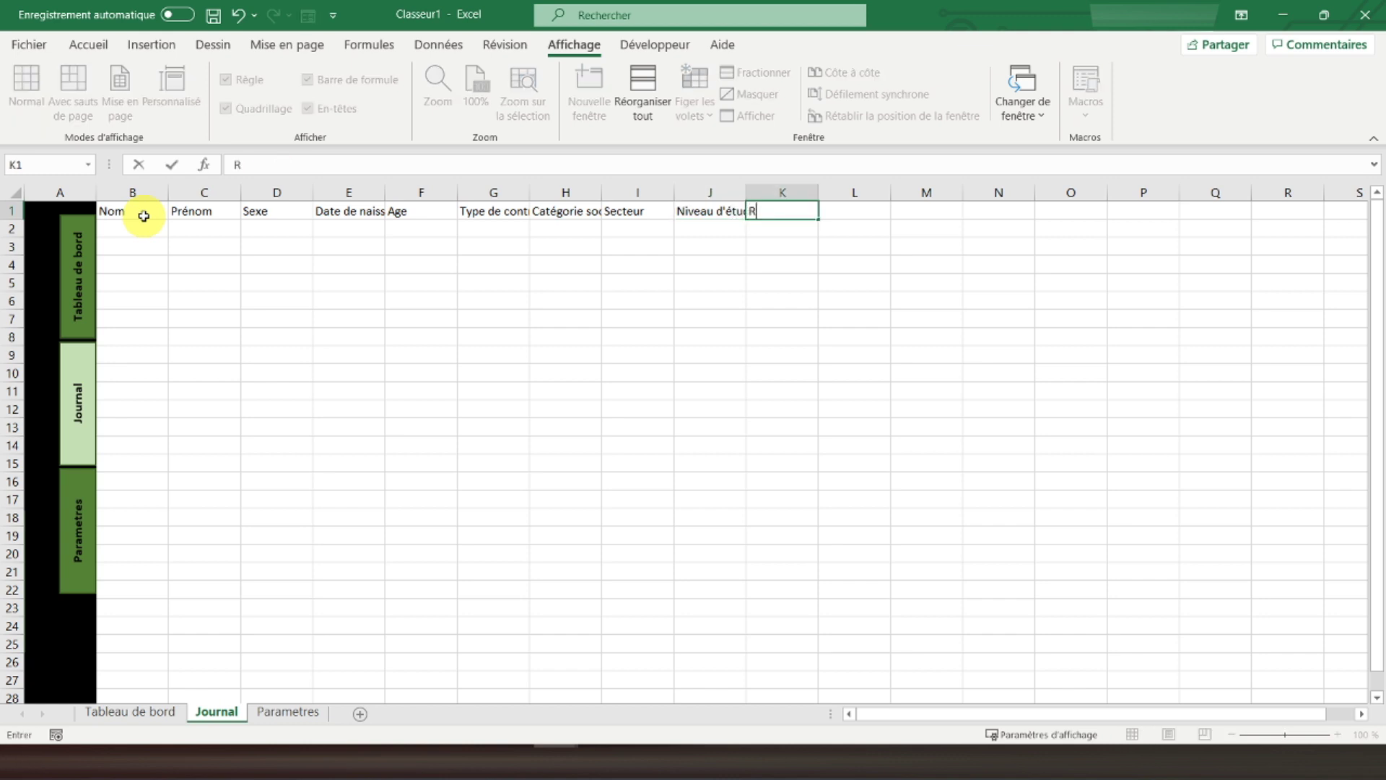
text(émunération)
key(Tab)
text(D)
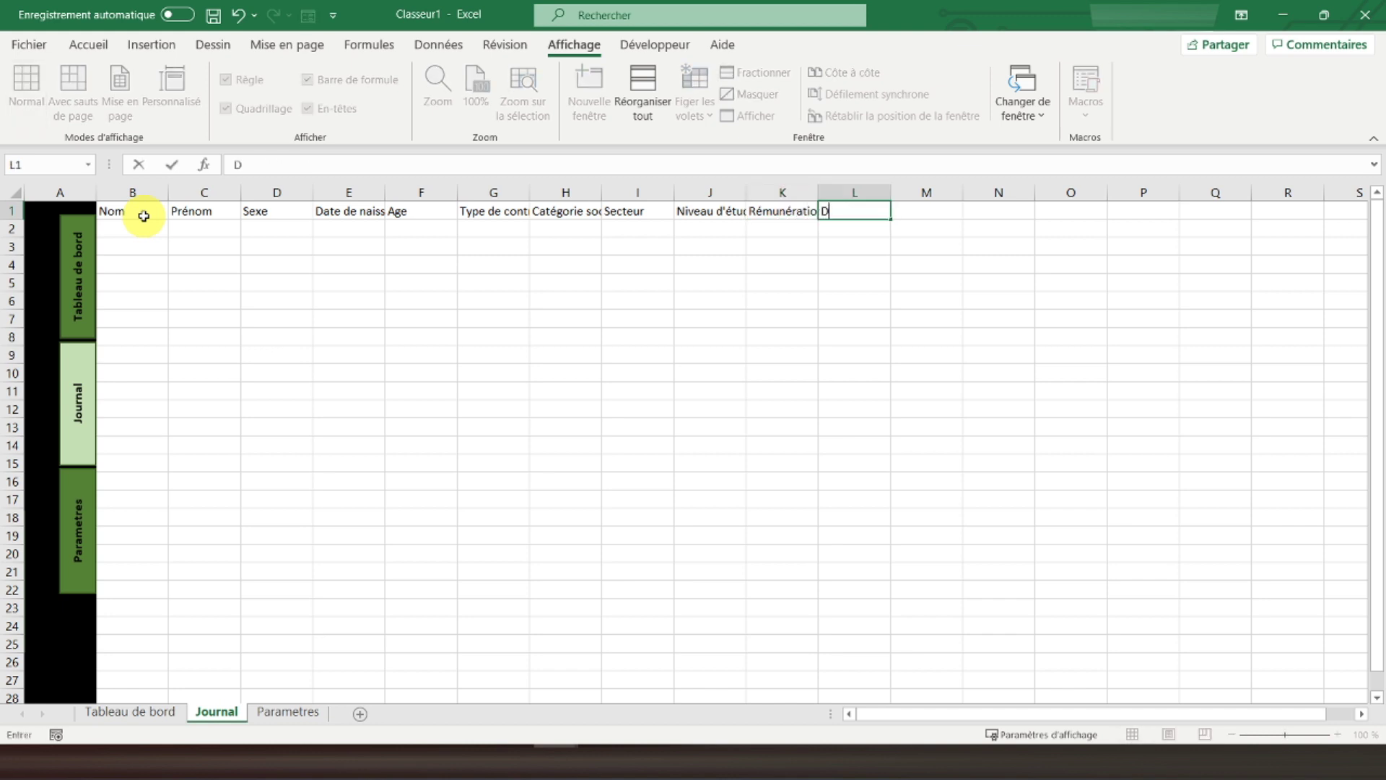
text(ate d'entrée)
key(Tab)
text(D)
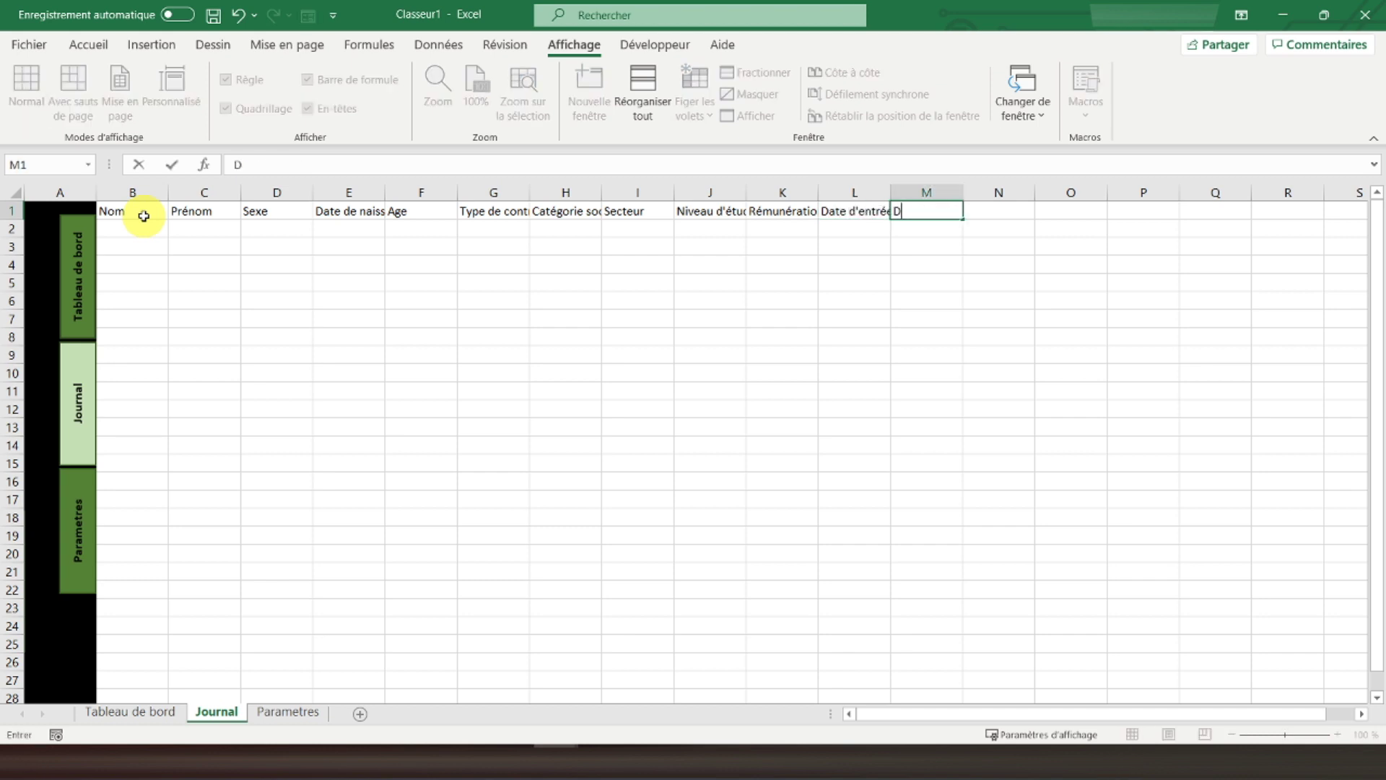
text(ate de sortie)
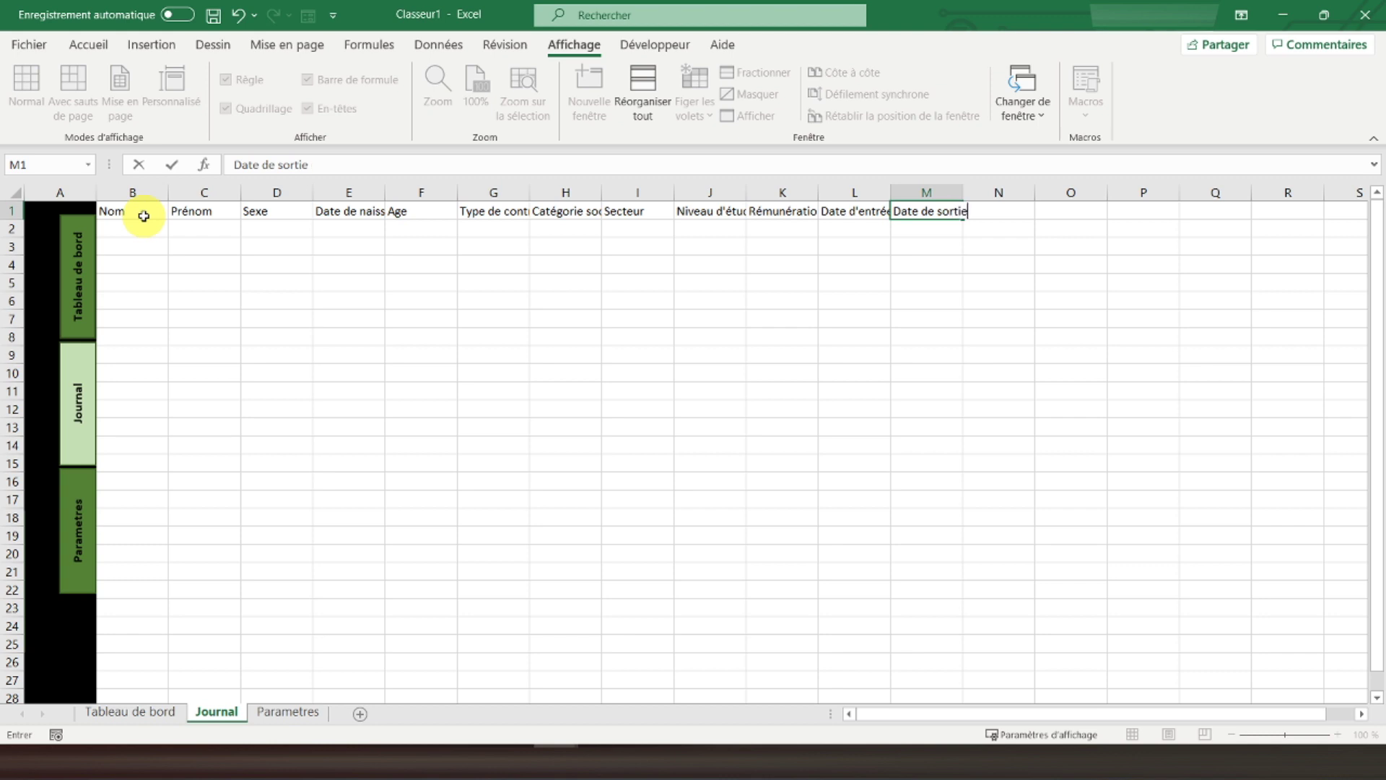
key(Tab)
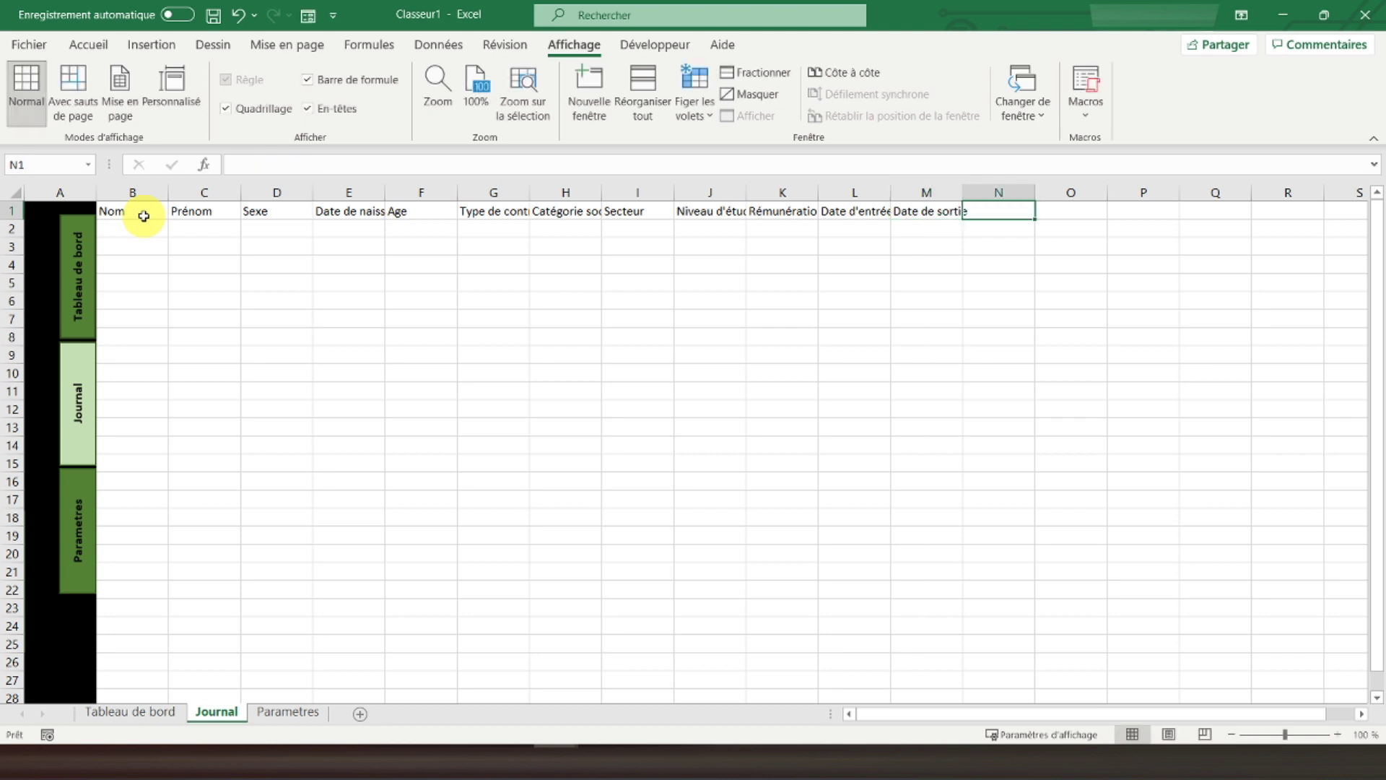
Enter the column headings "Ancienneté" and "Cause du départ" in N1:O1
text(Ancienneté)
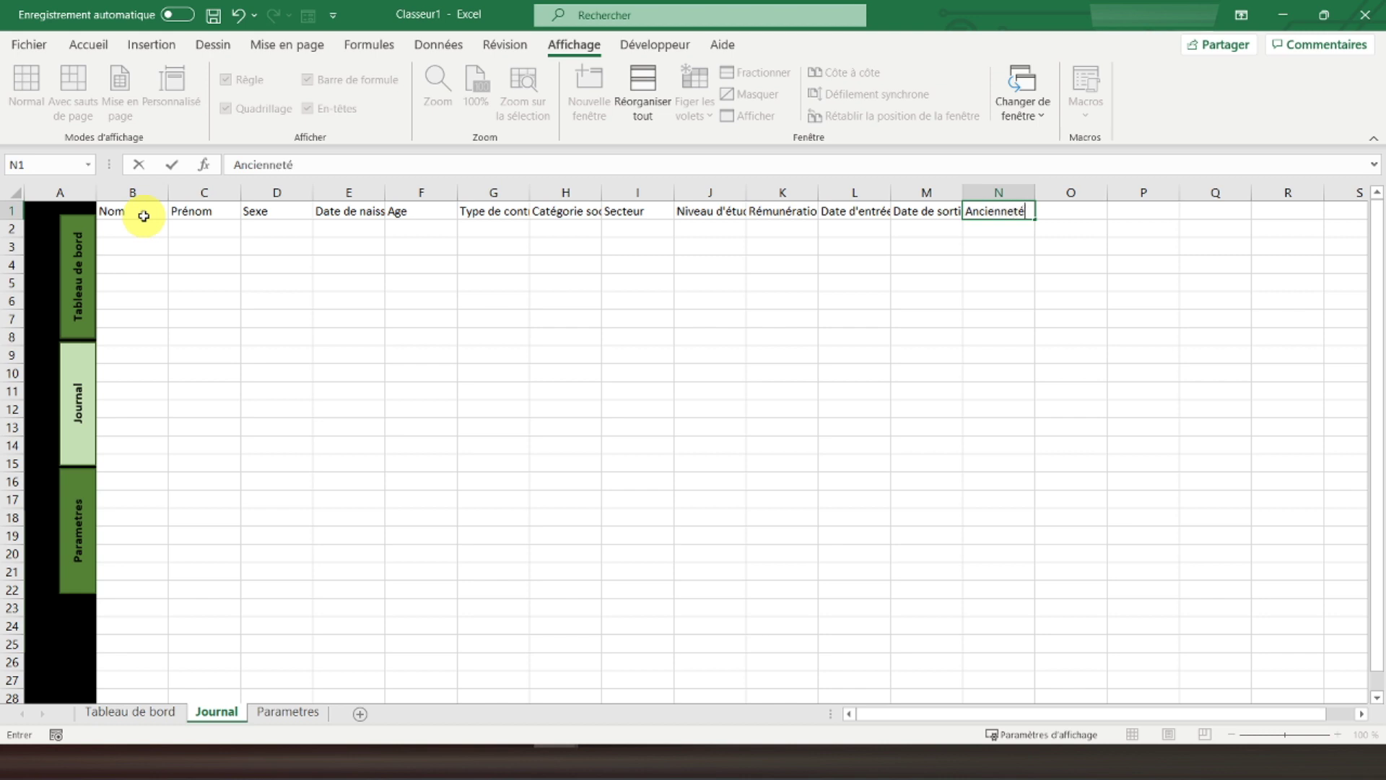
key(Tab)
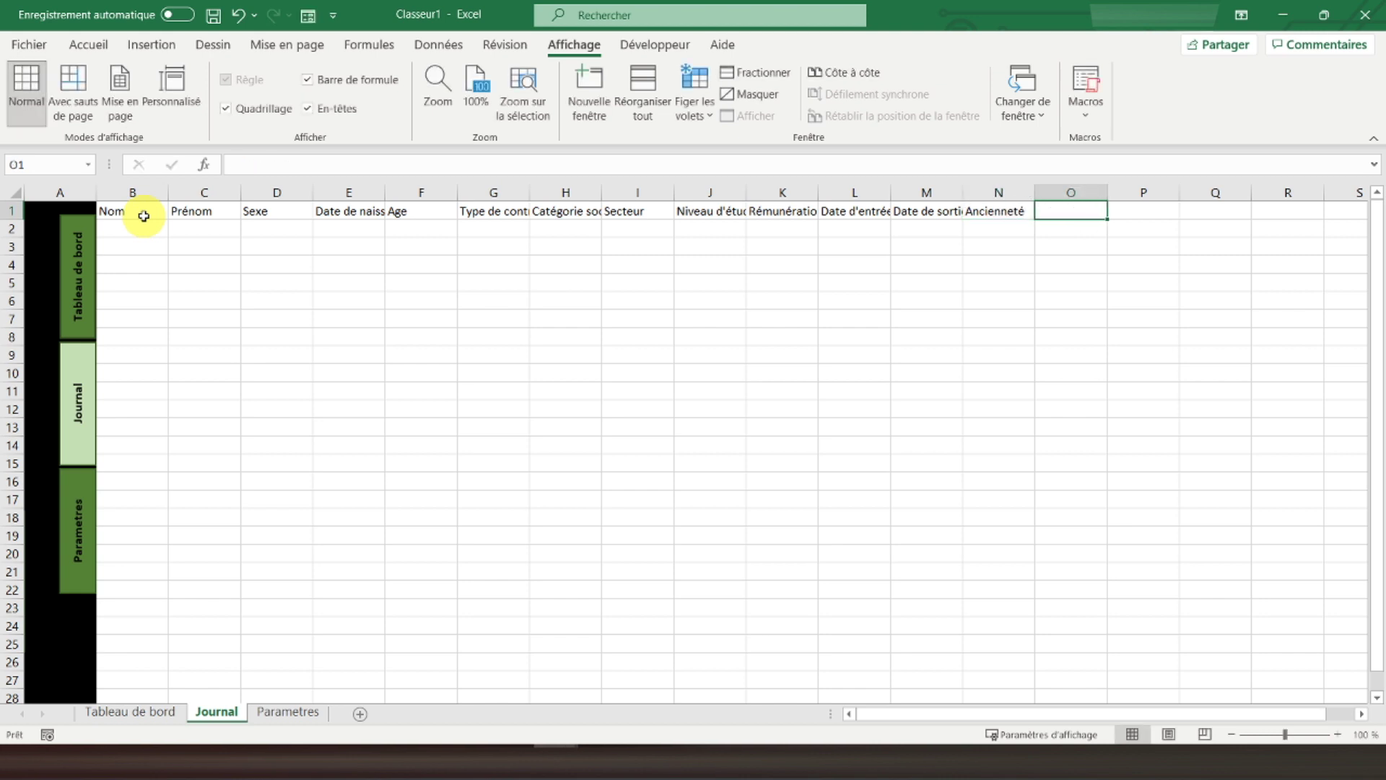
text(Cause d)
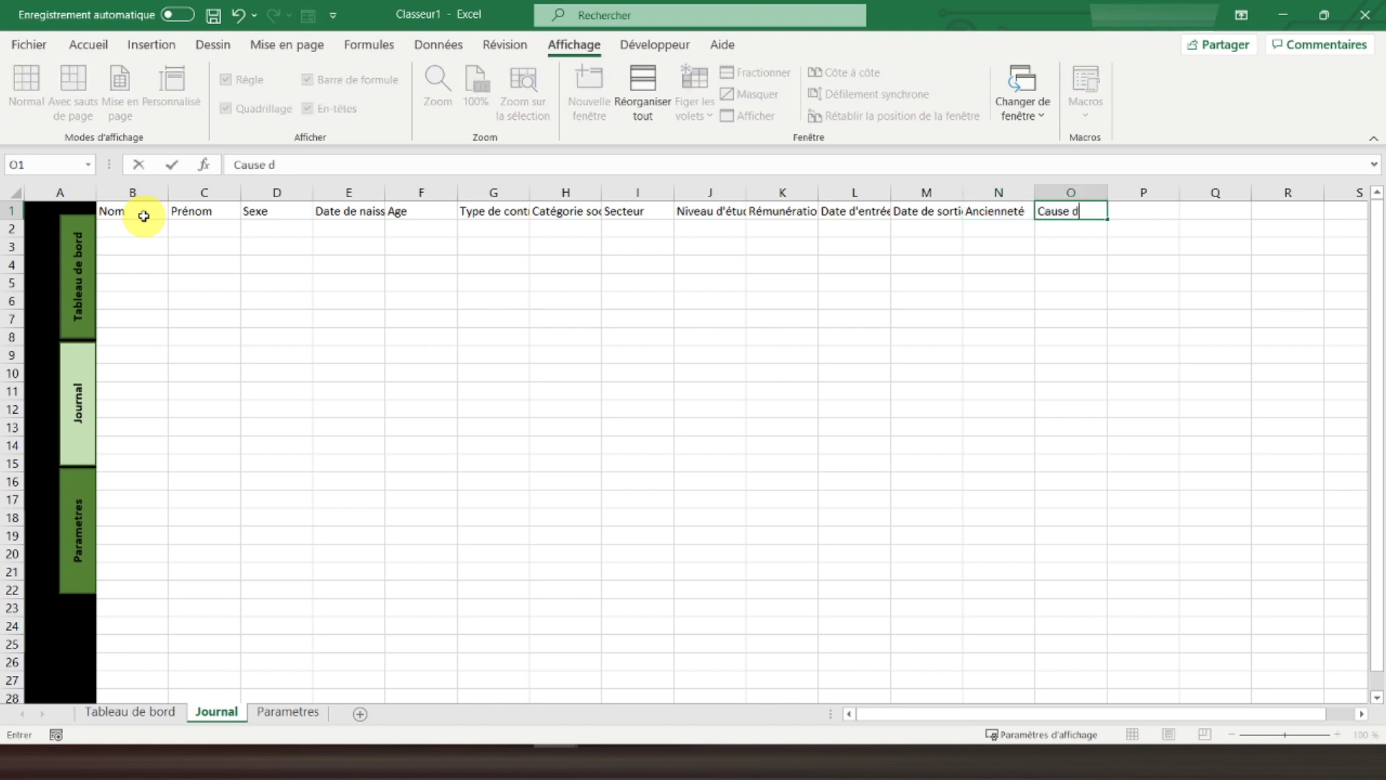
text(u départ)
key(Return)
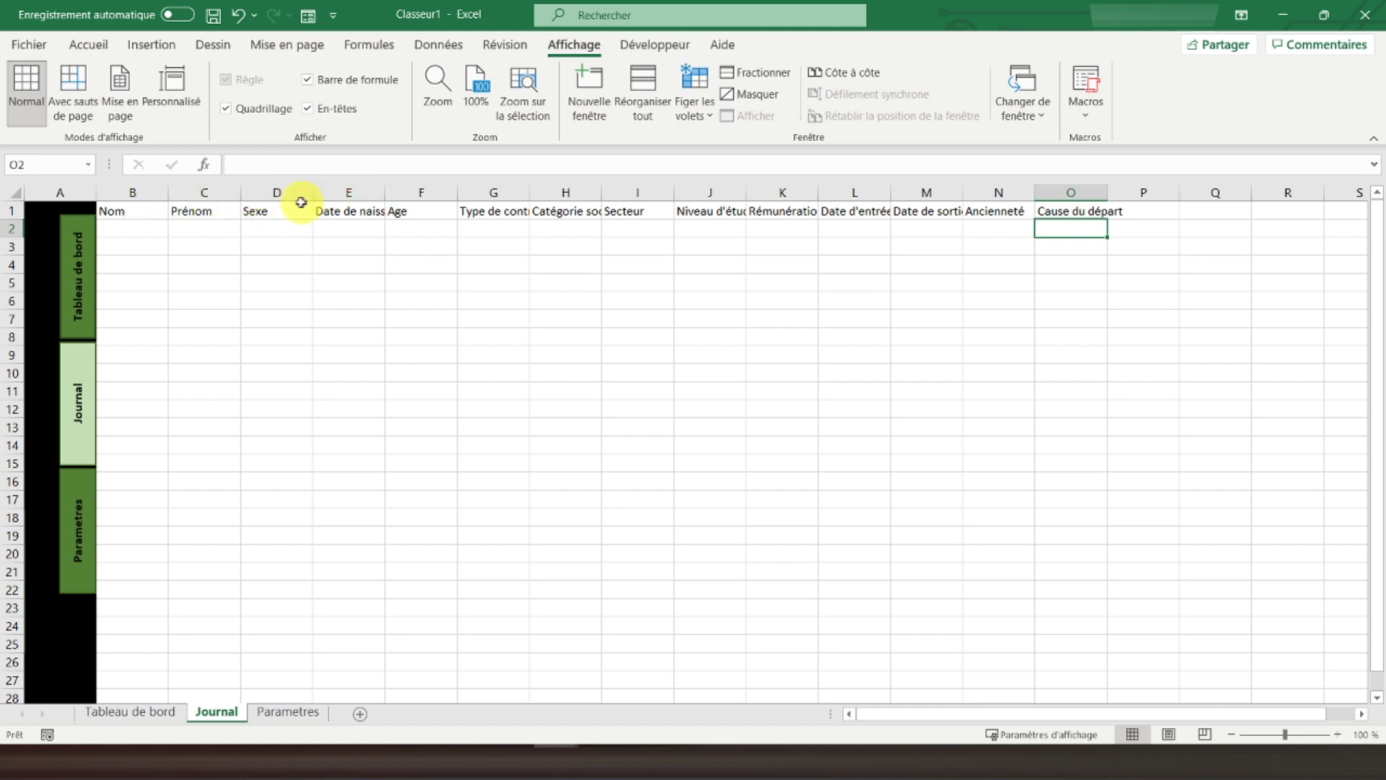
Centre the contents of the entire heading row 1 horizontally on the Journal sheet
click(14, 210)
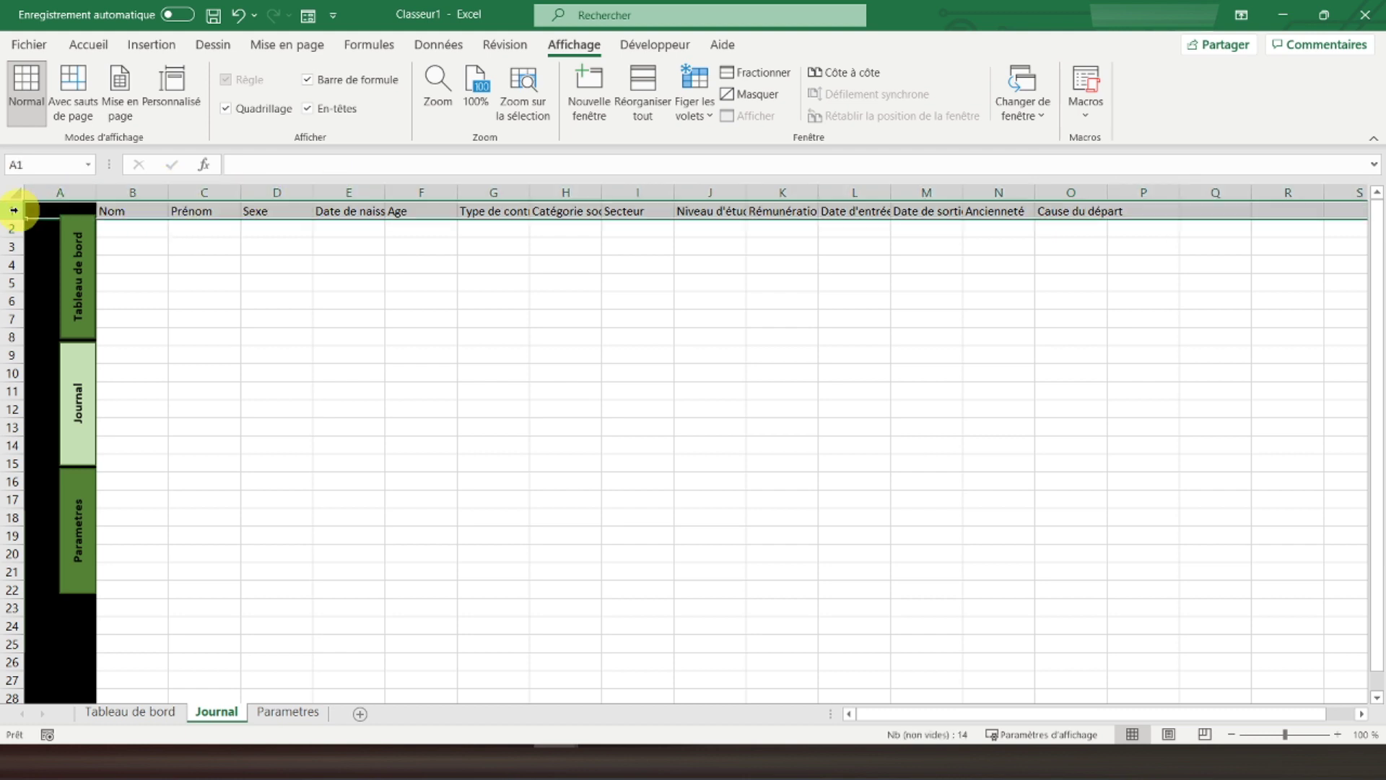
click(87, 45)
click(334, 110)
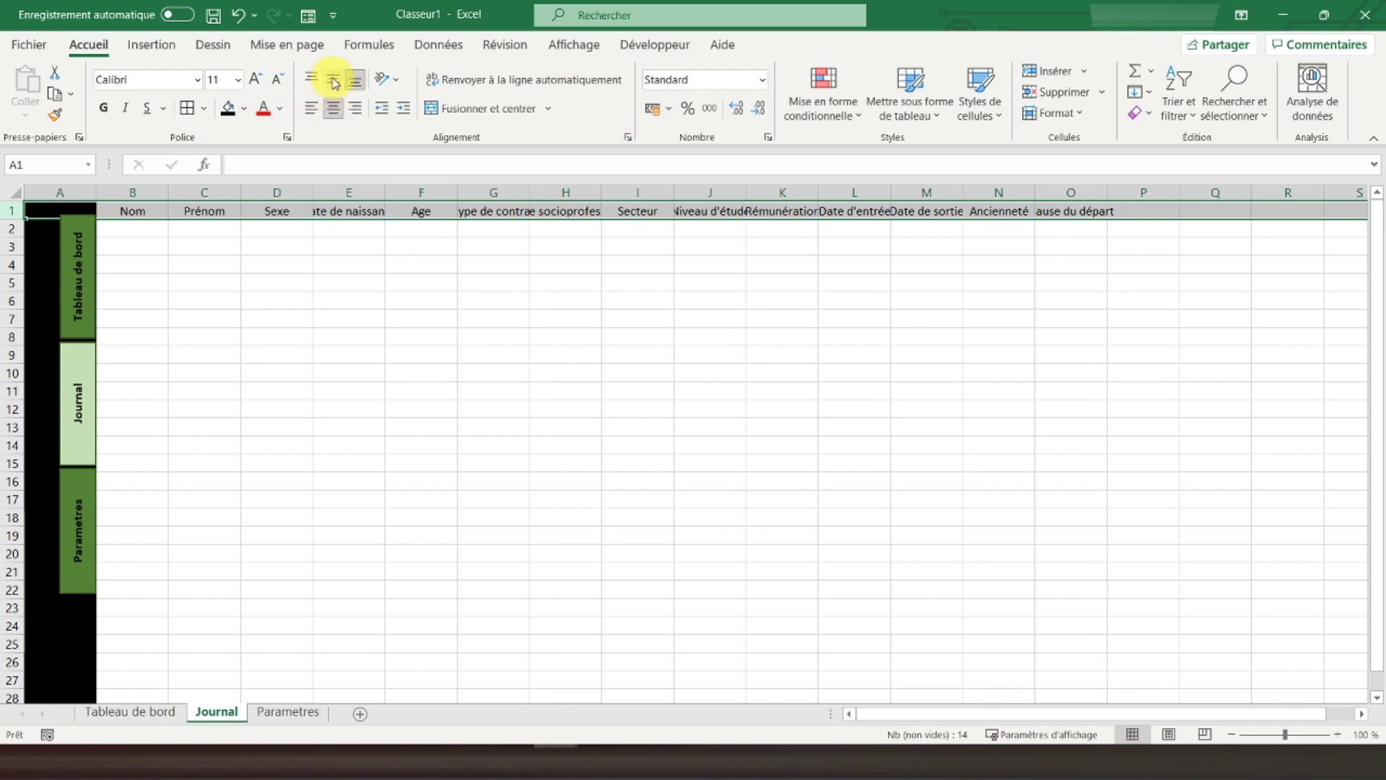
Centre the row 1 headers vertically in their cells and make them bold
click(333, 81)
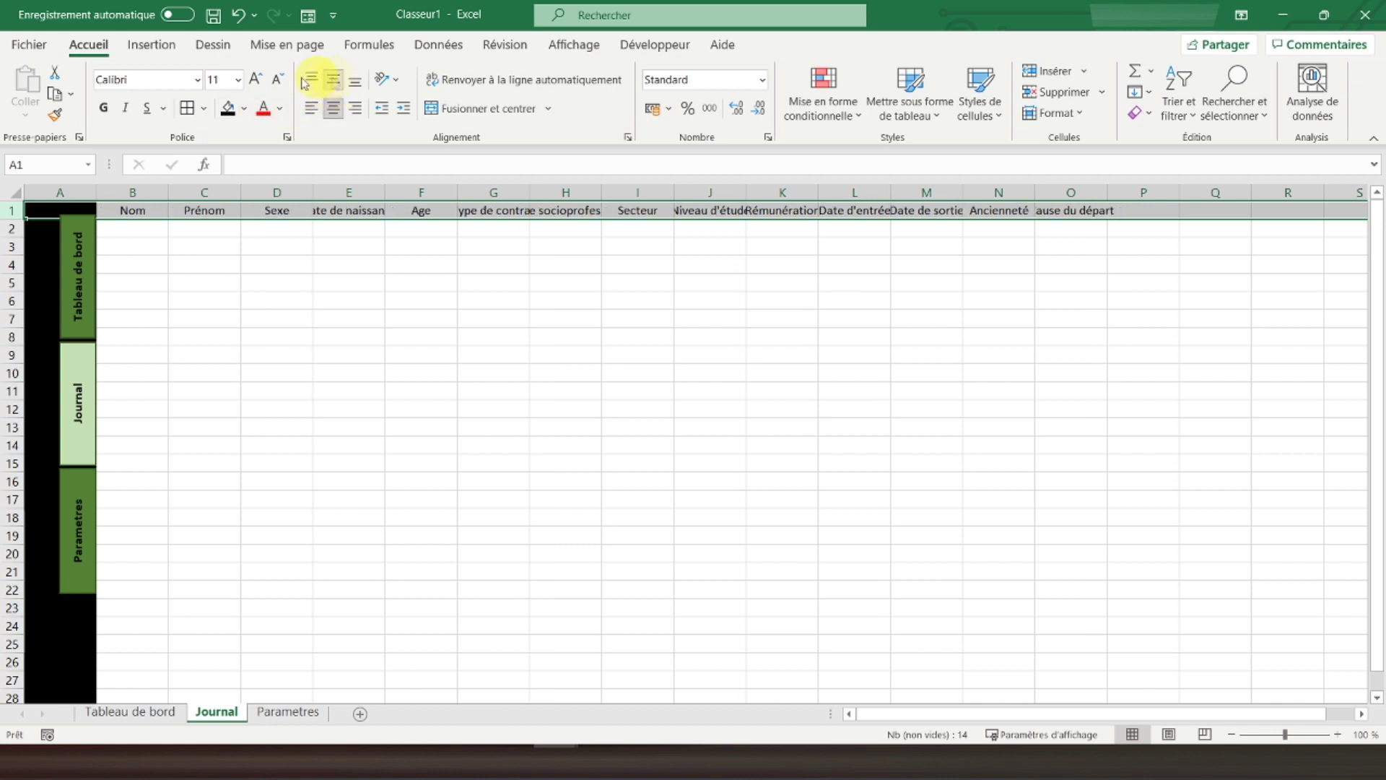
click(103, 108)
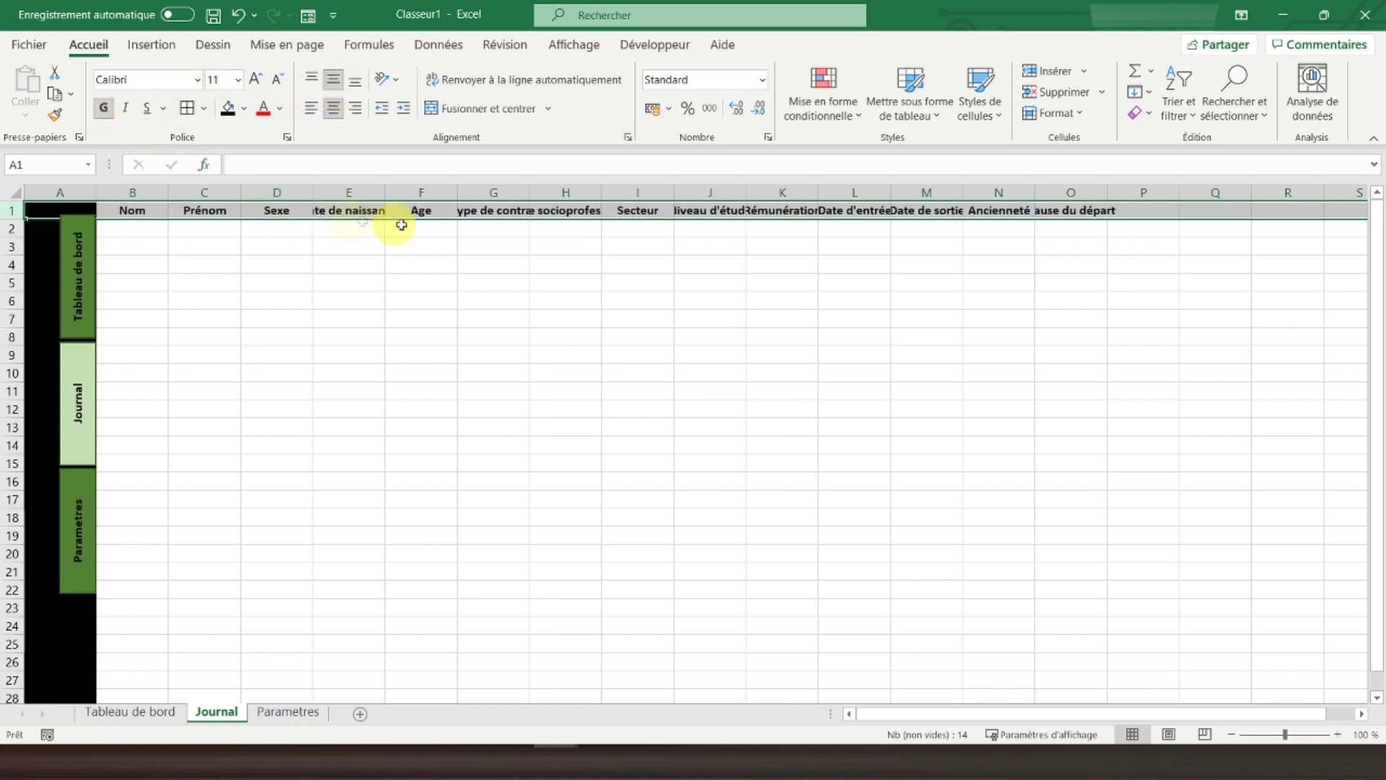
Autofit the columns whose headers are cut off, from Date de naissance through Cause du départ, to their header text
double_click(530, 192)
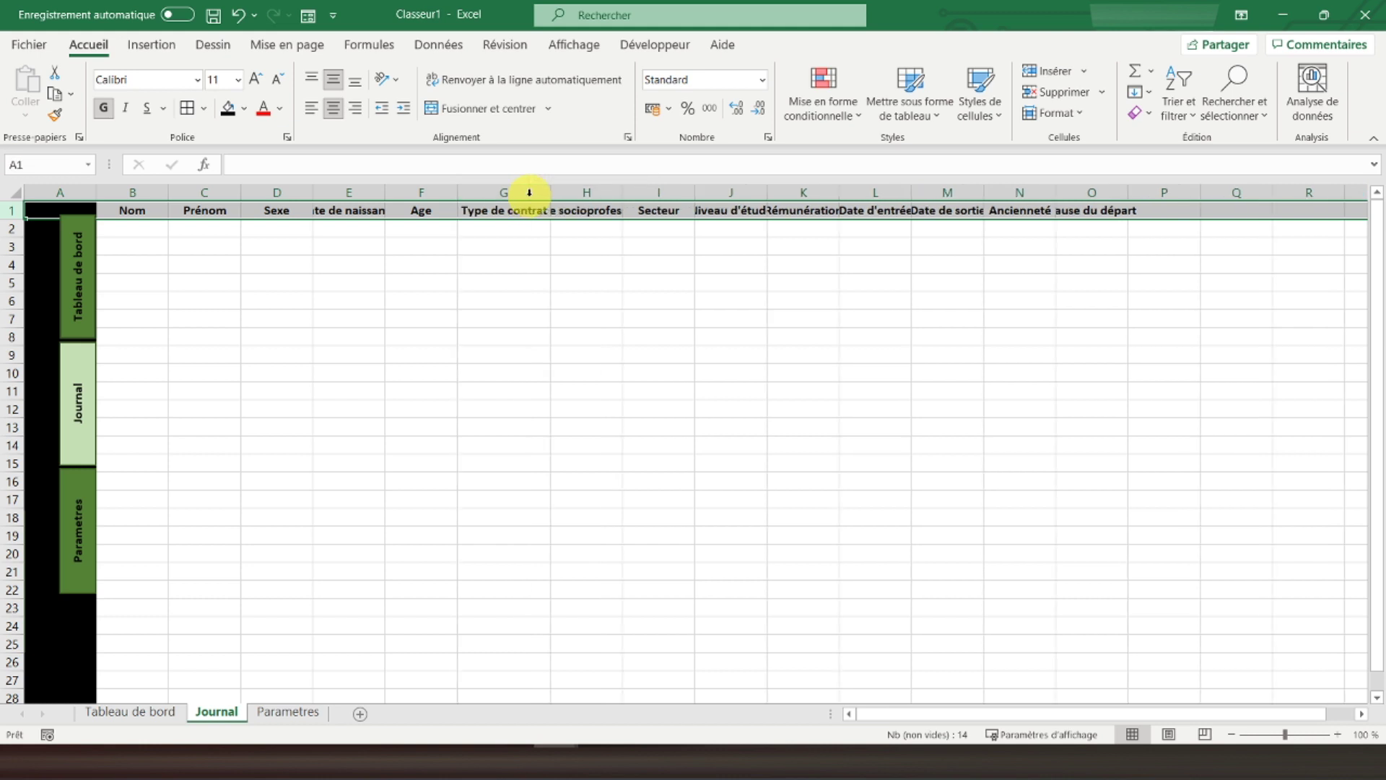
double_click(624, 192)
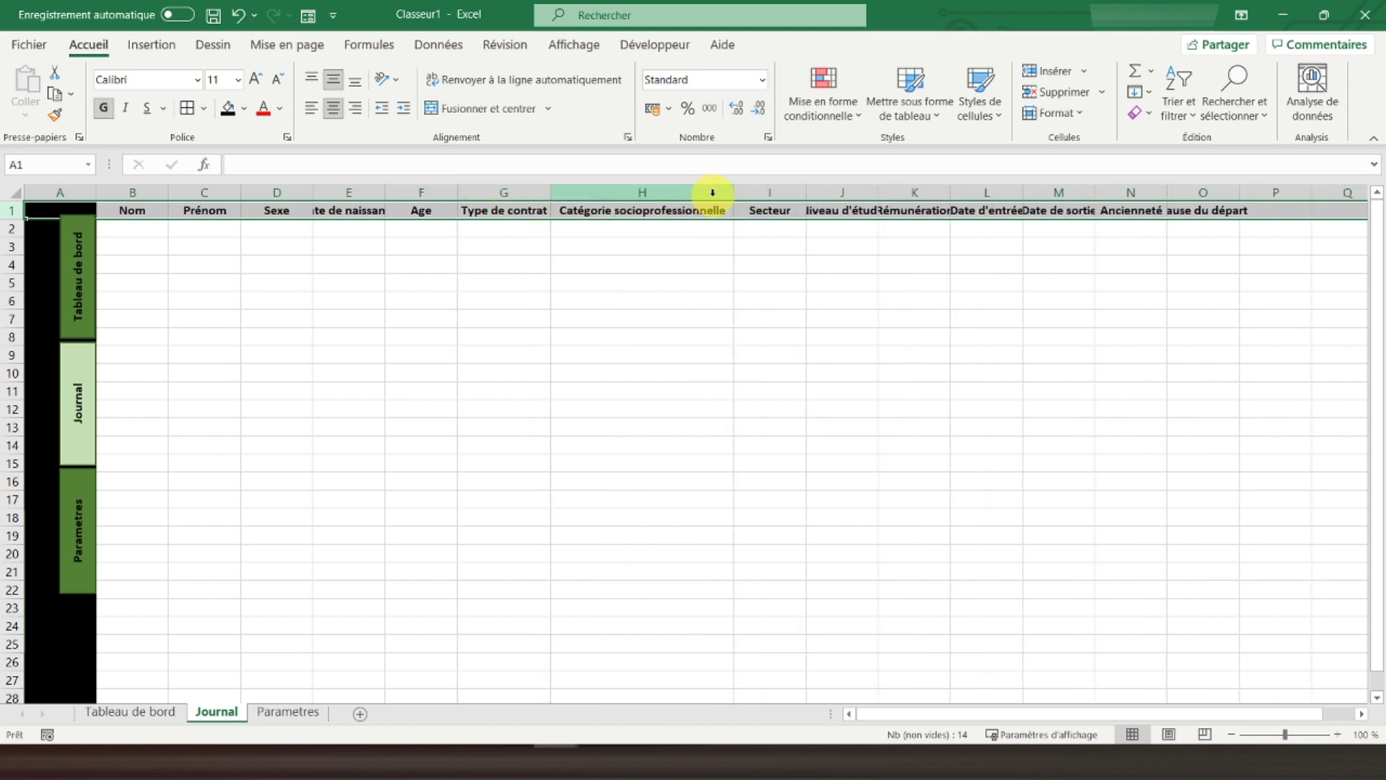
double_click(879, 192)
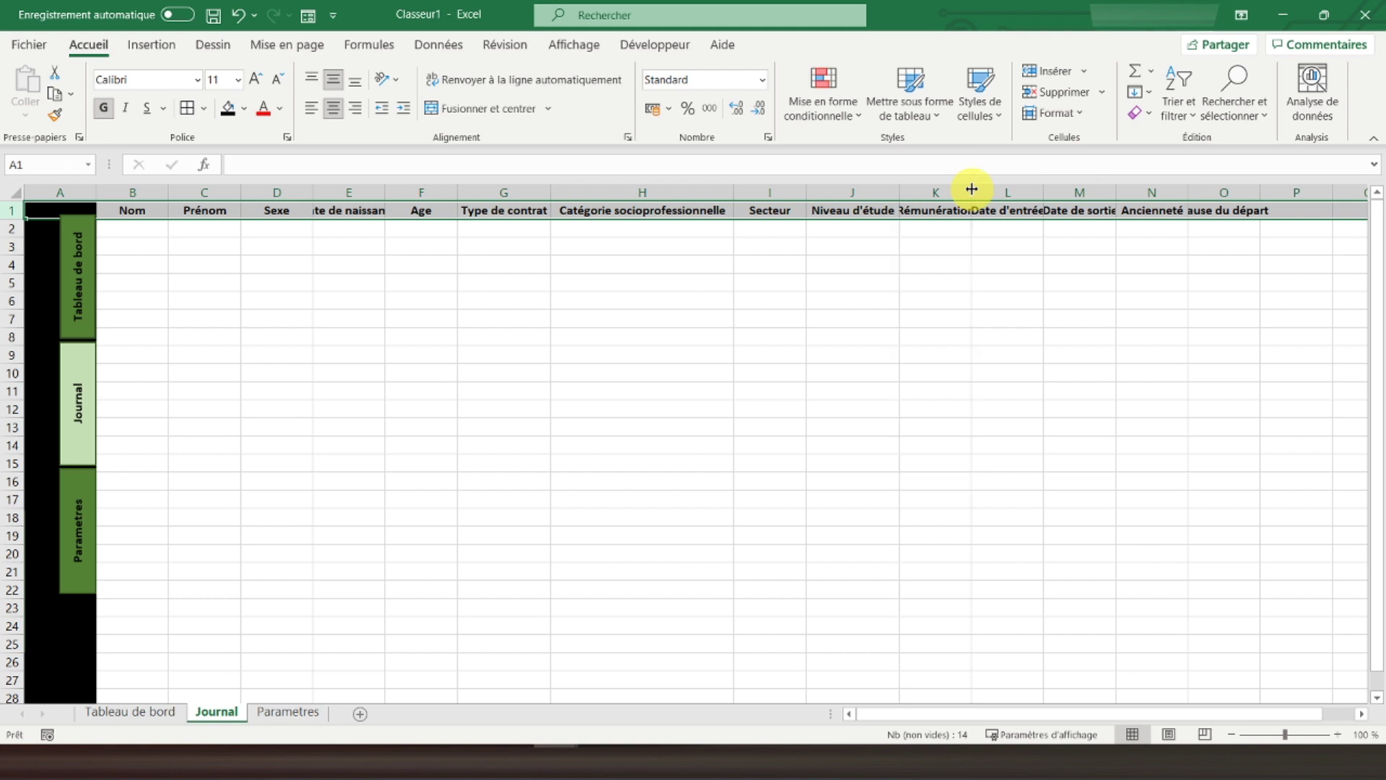
double_click(971, 191)
double_click(1059, 191)
double_click(1145, 191)
double_click(1227, 191)
double_click(1298, 189)
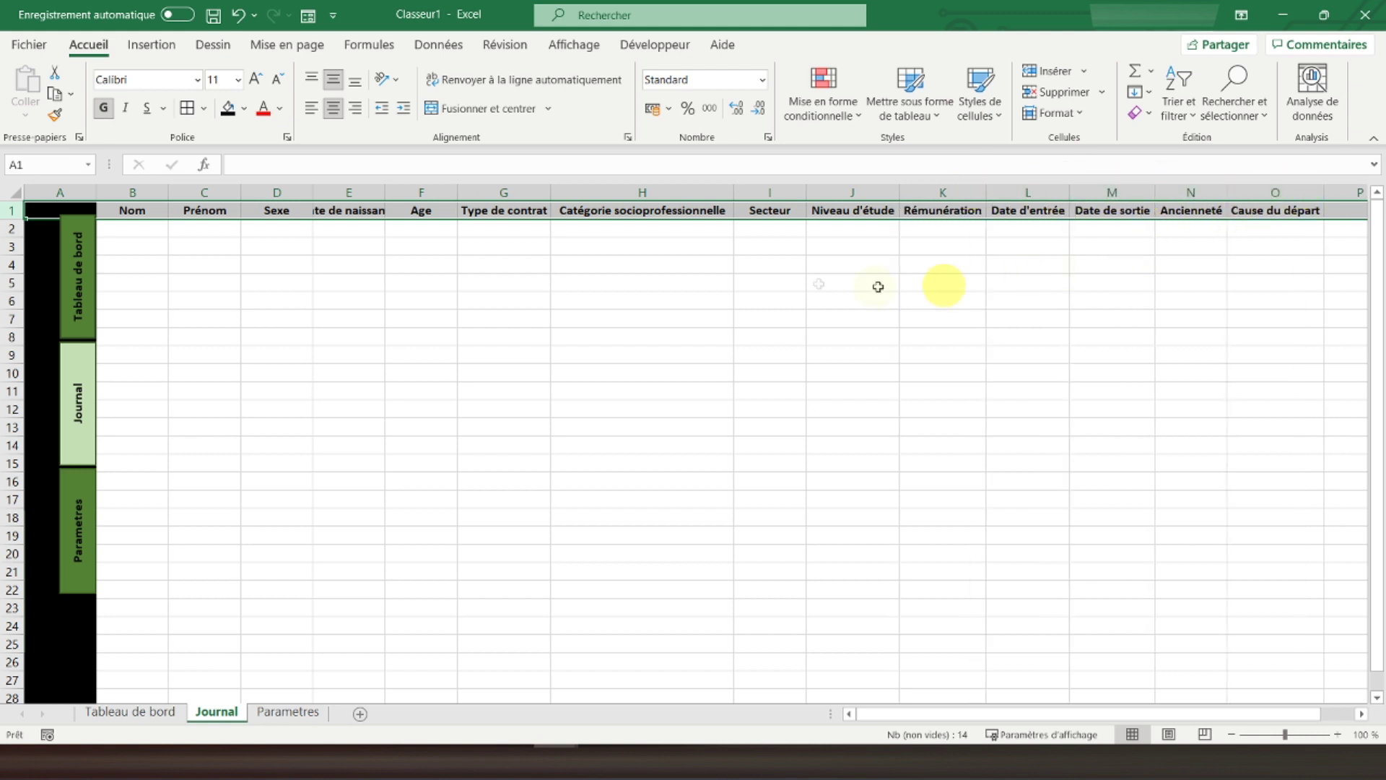
click(146, 229)
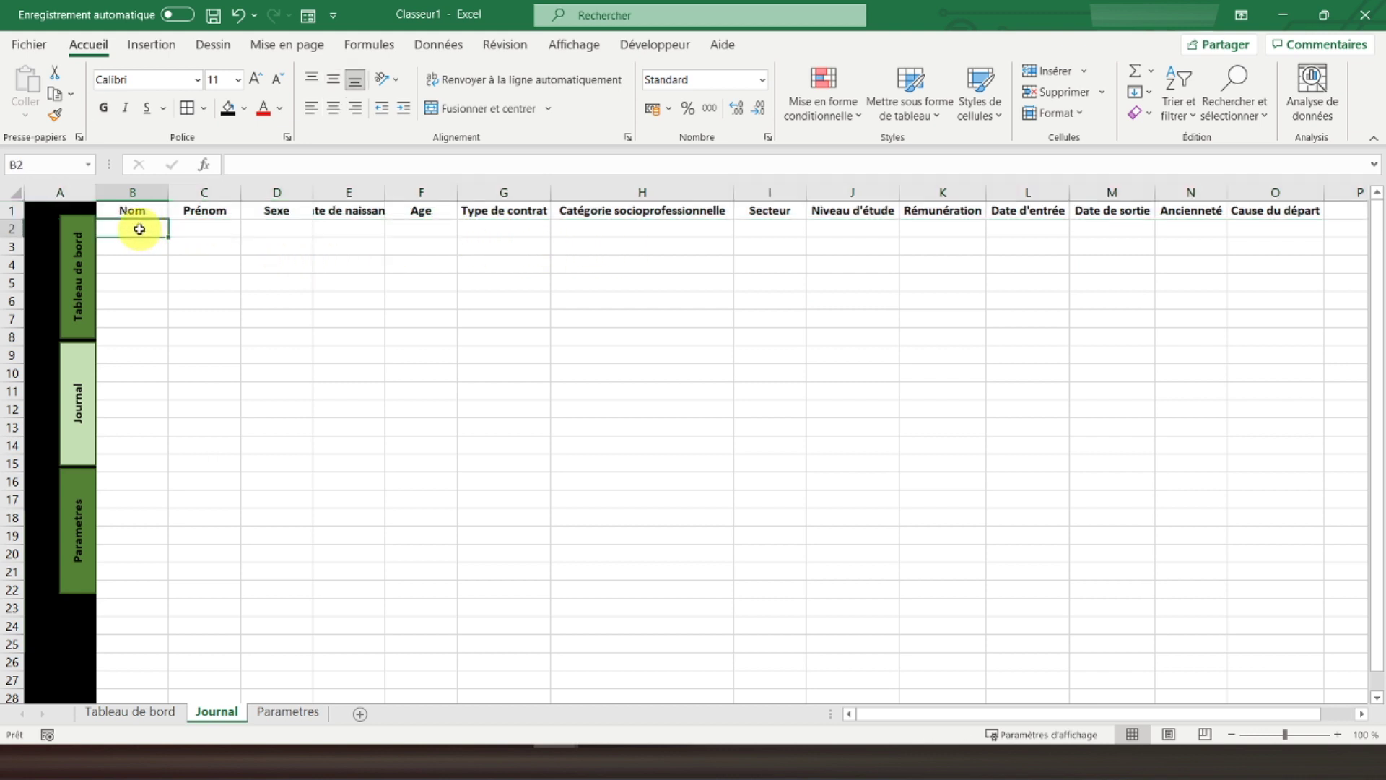
drag(388, 195, 389, 195)
double_click(389, 195)
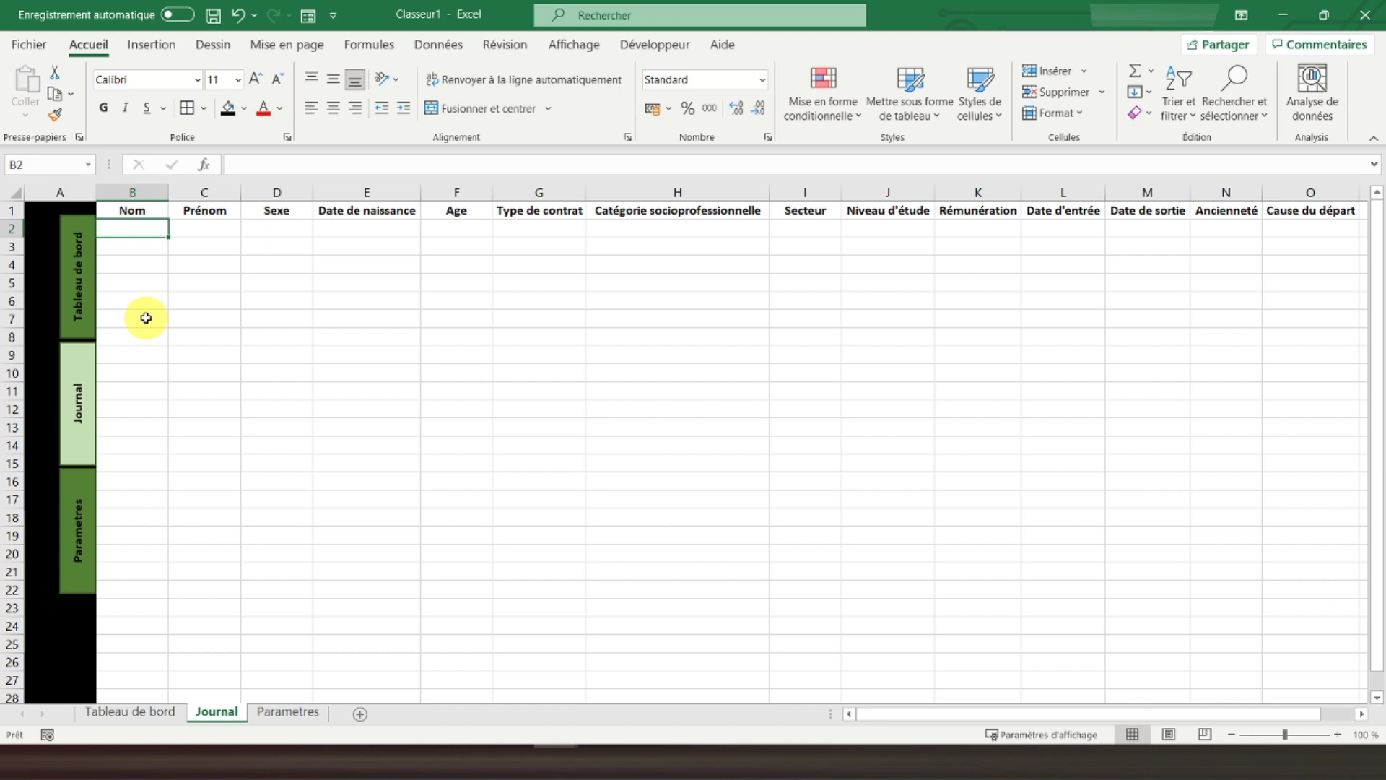
Apply borders to all header cells B1:O1, from Nom to Cause du départ
drag(133, 210, 1336, 207)
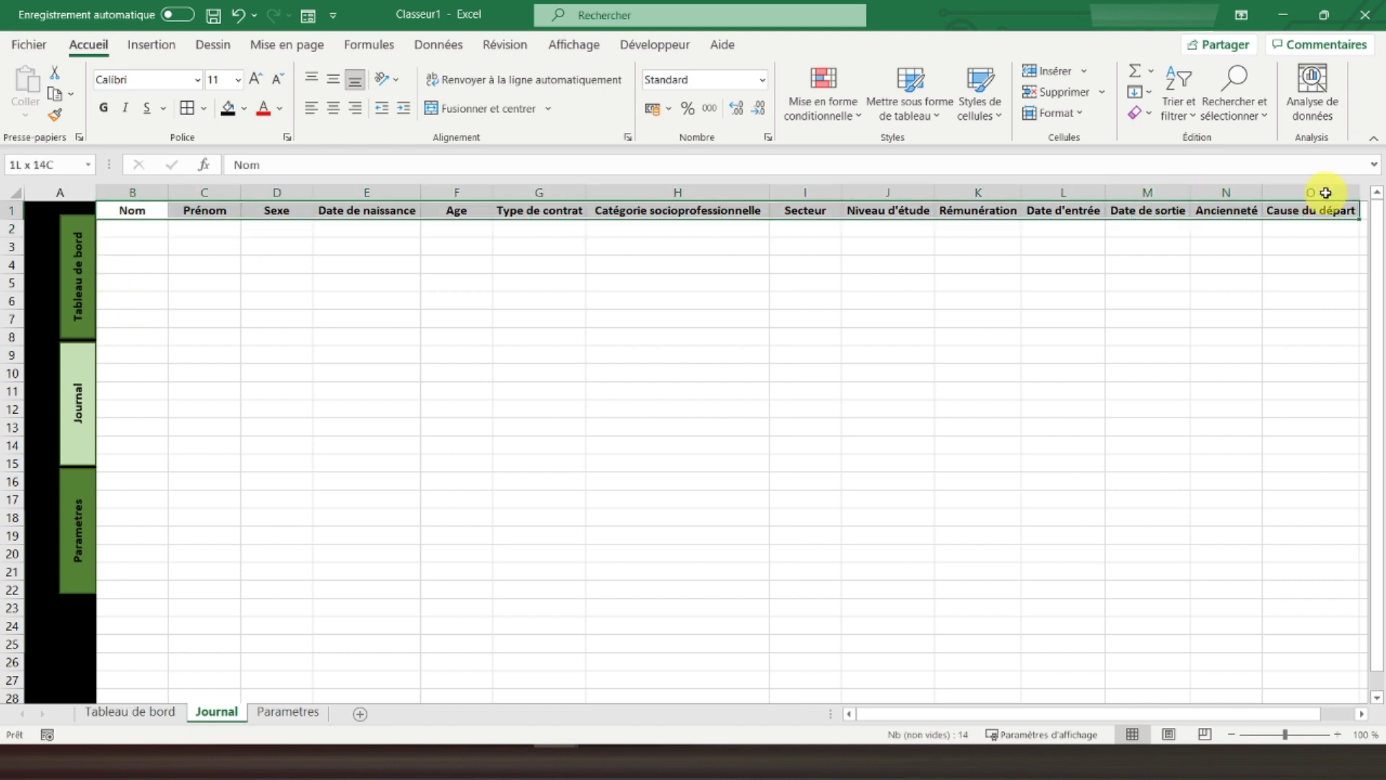
click(186, 110)
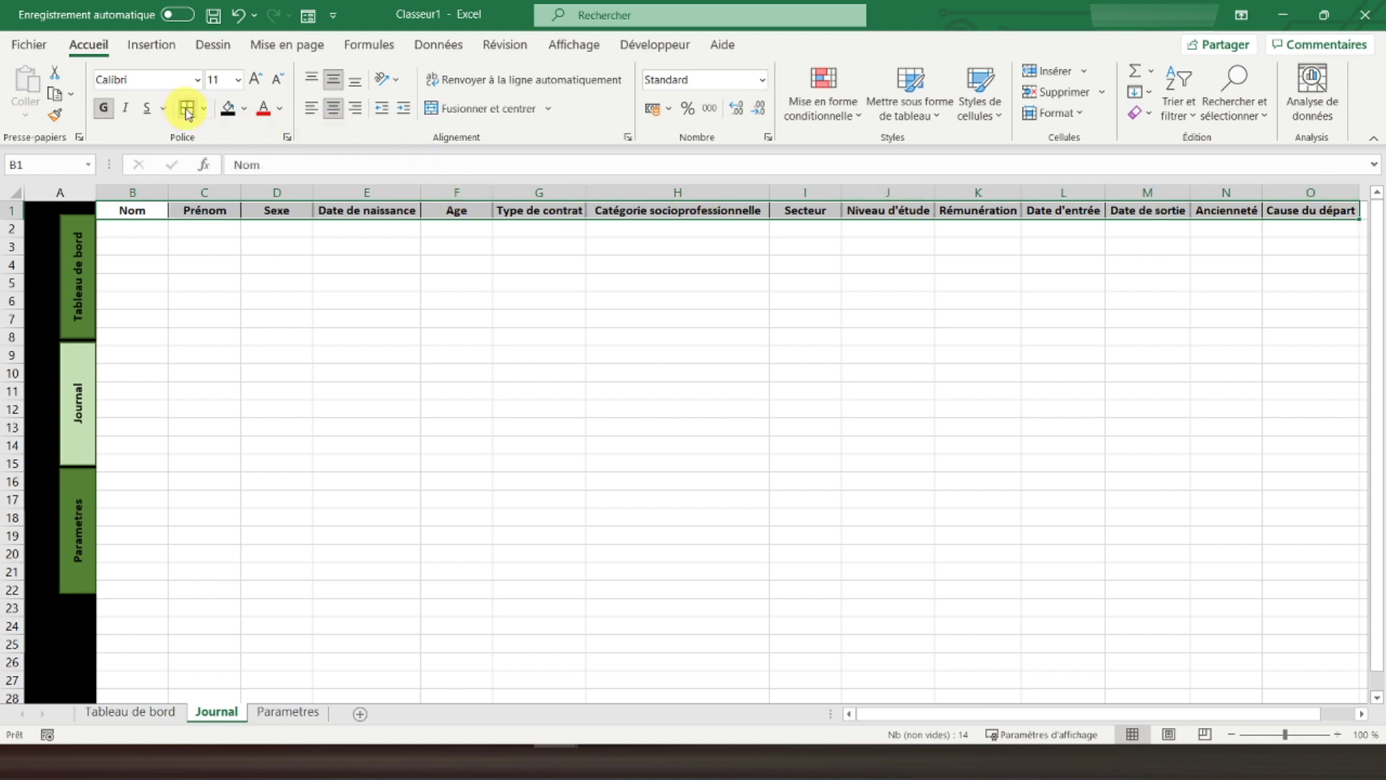
click(135, 231)
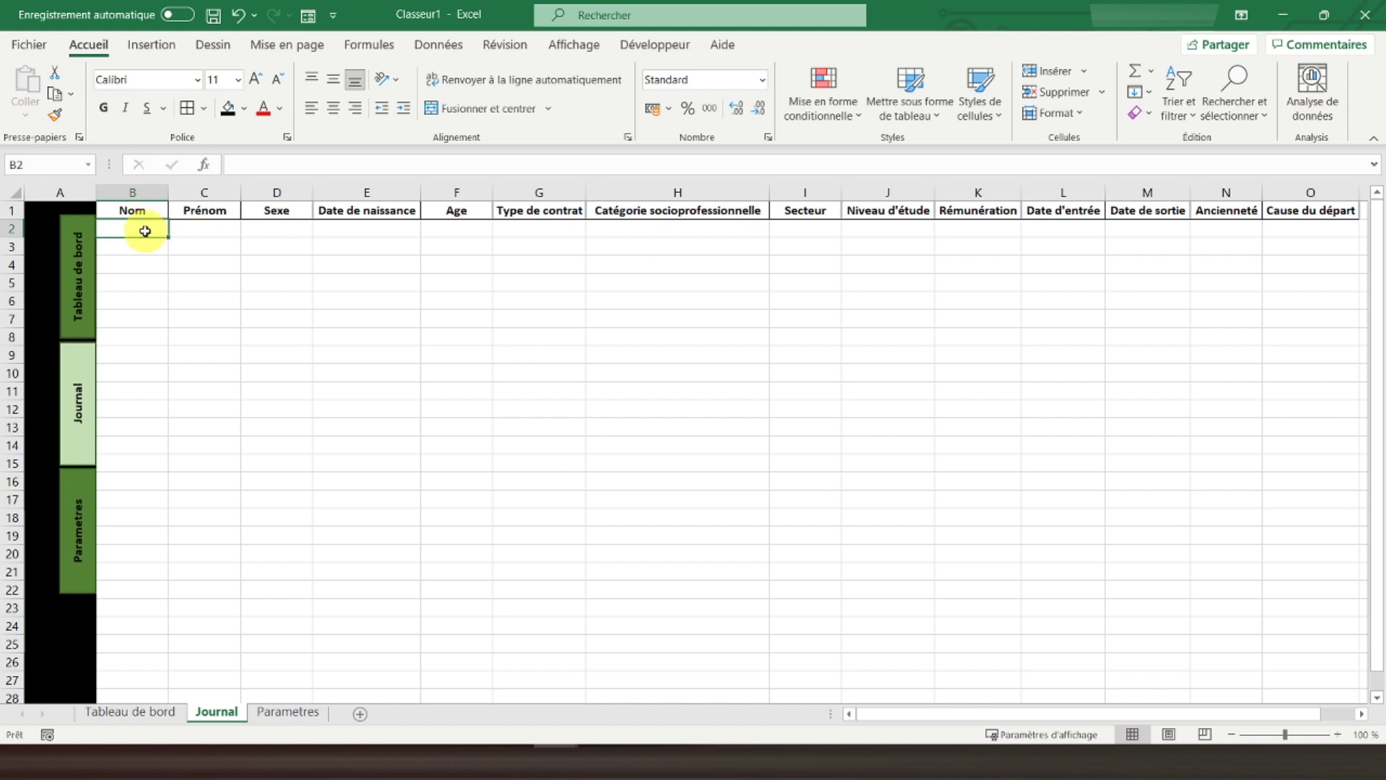
click(272, 227)
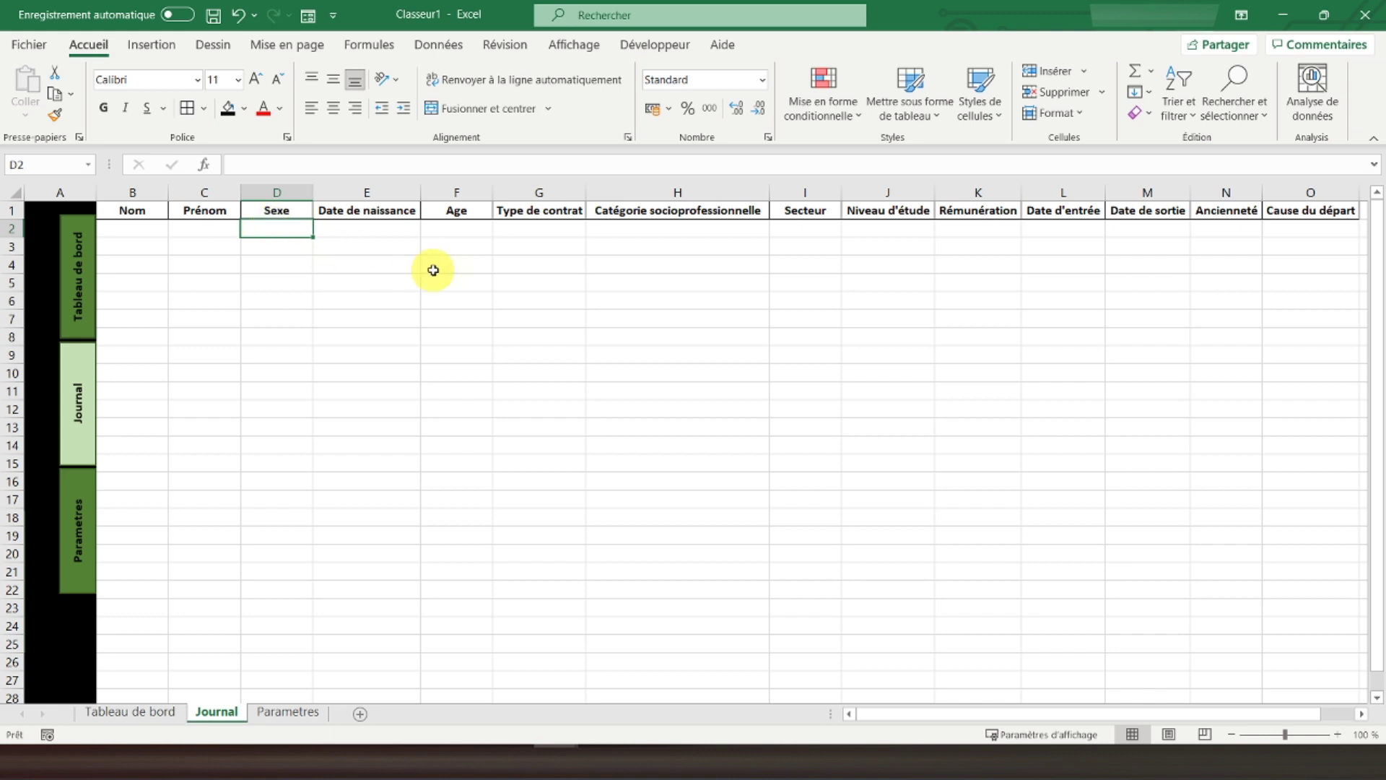
click(551, 227)
click(679, 227)
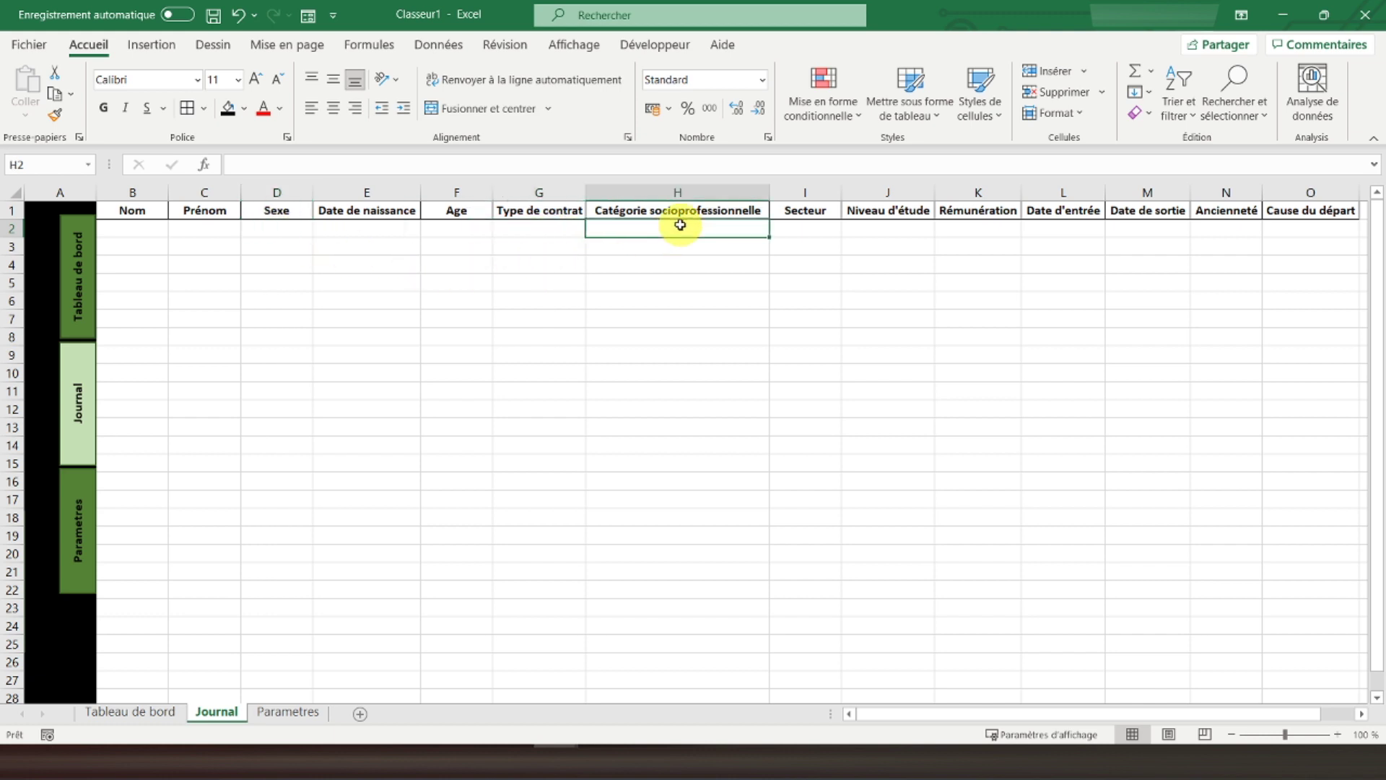
Fill the Nom and Prénom cells B2:C200 with the lightest green theme colour
drag(126, 234, 230, 253)
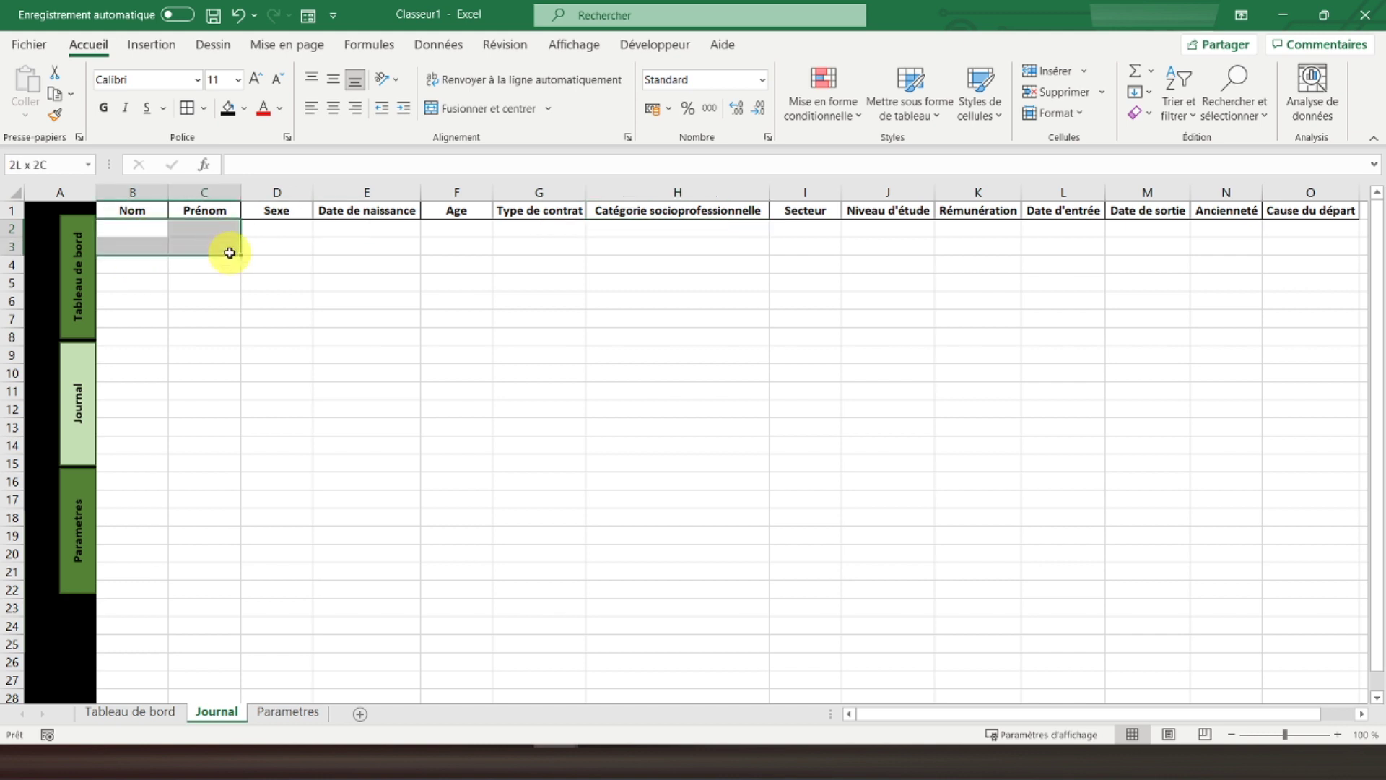
drag(229, 252, 231, 433)
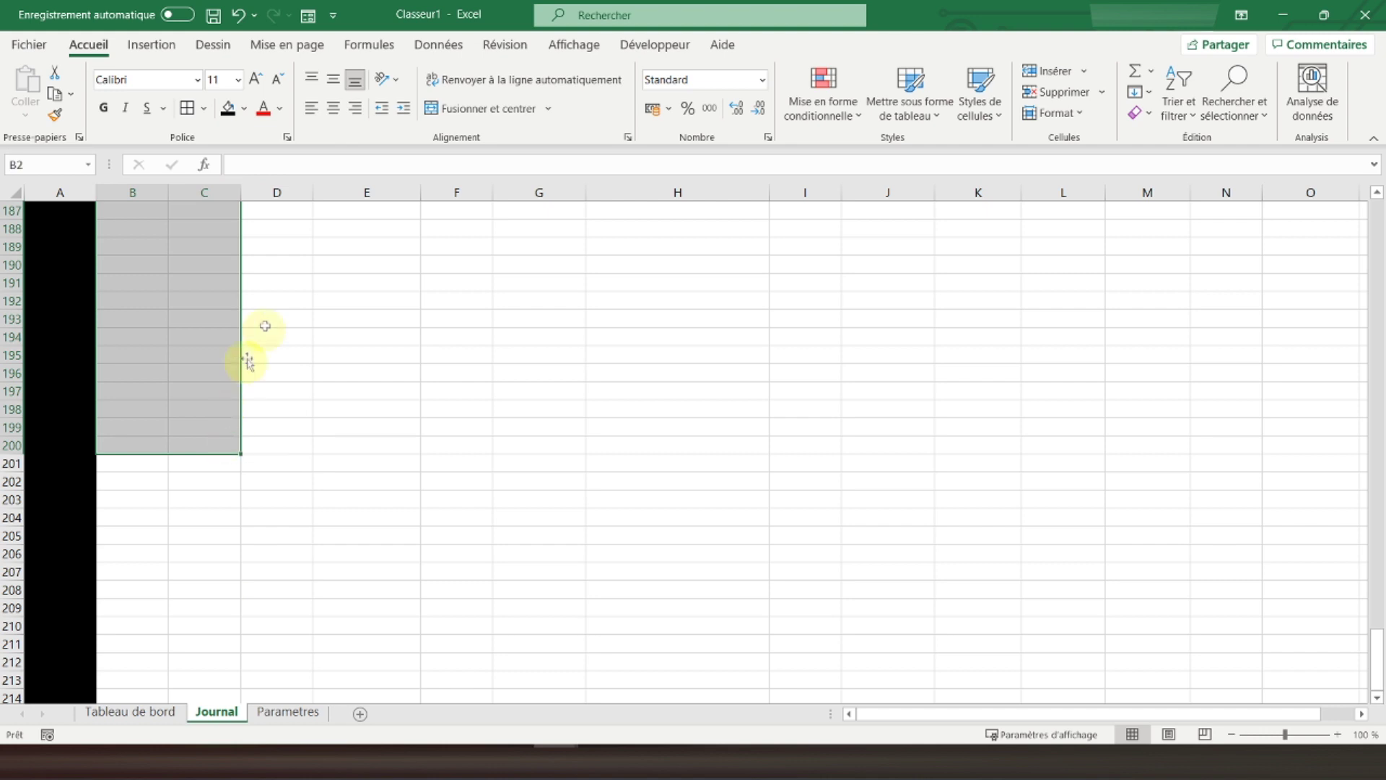
scroll(253, 296, up, 2)
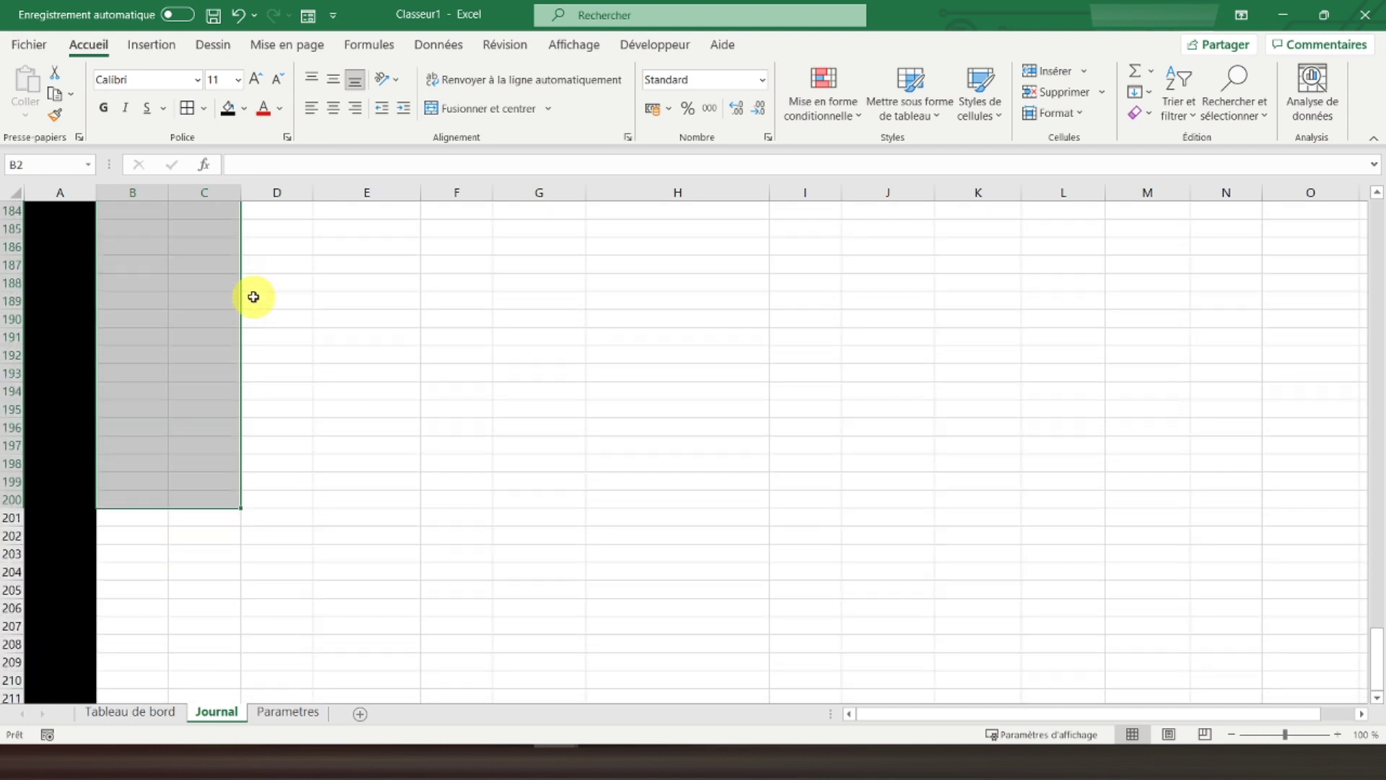
click(246, 109)
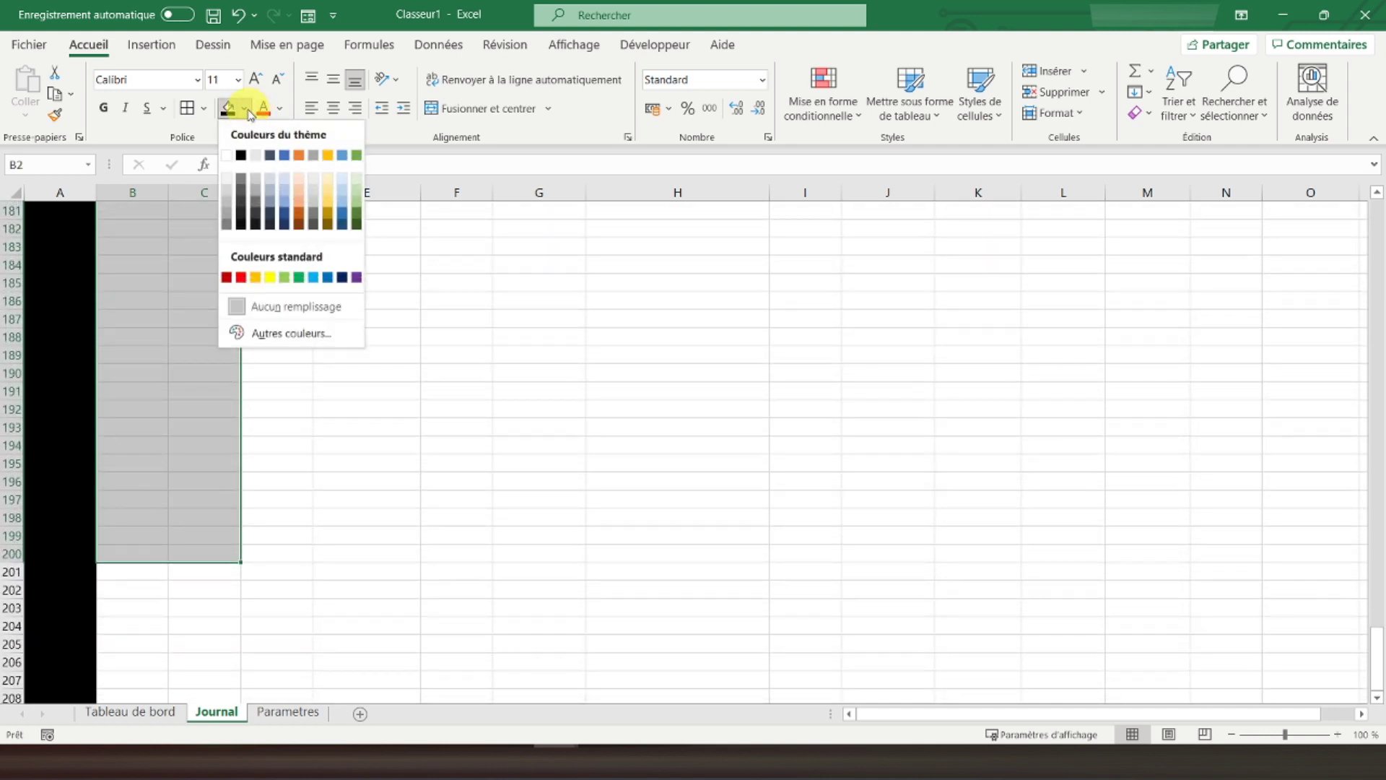
click(361, 180)
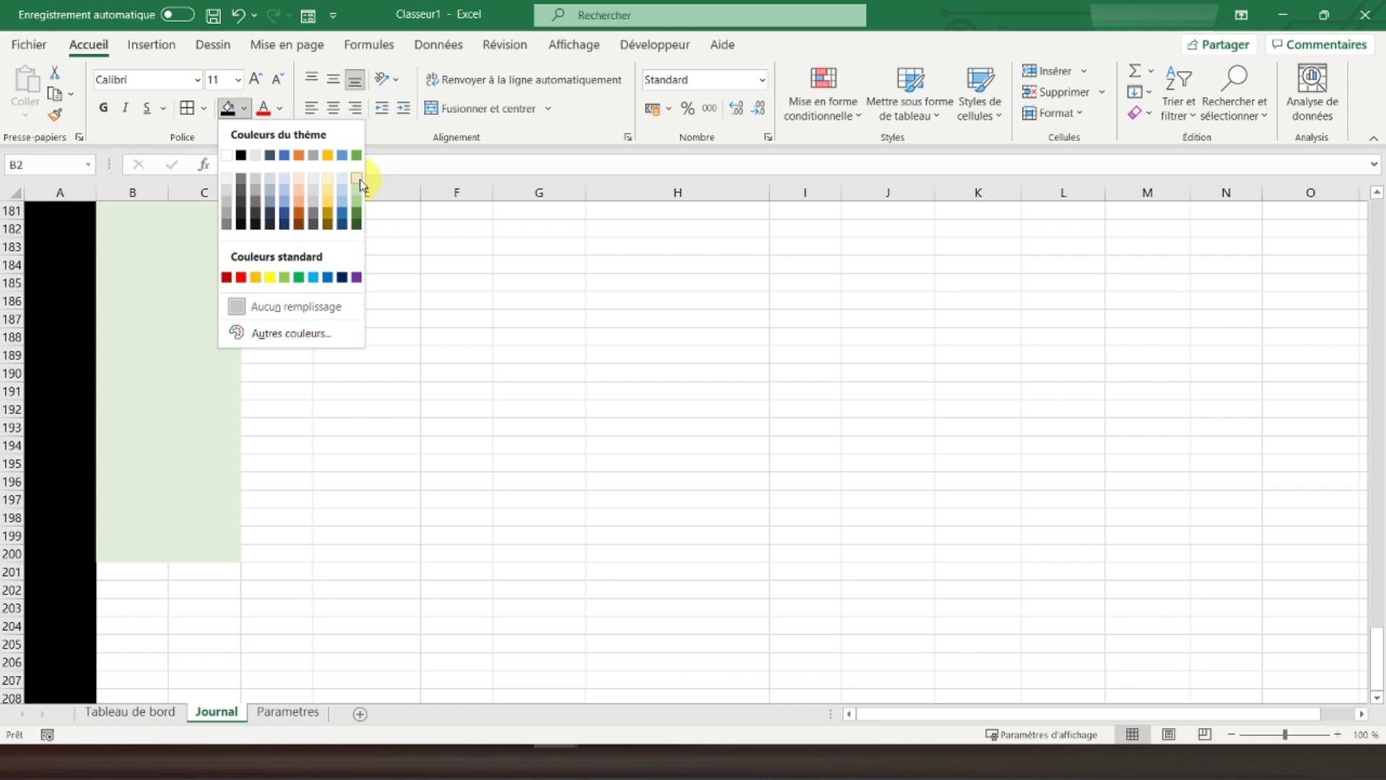
scroll(232, 304, up, 20)
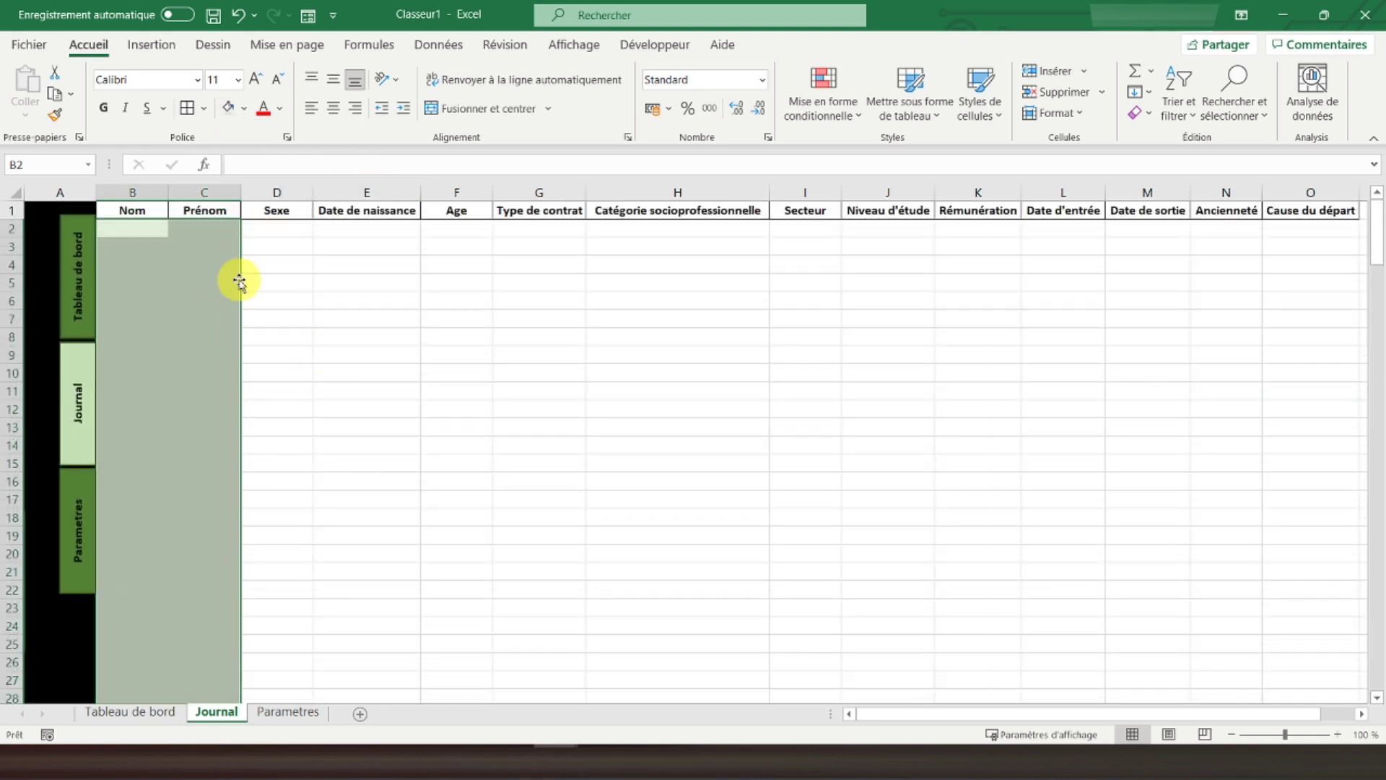
Fill the Sexe cells D2:D200 with the light grey theme colour
click(279, 228)
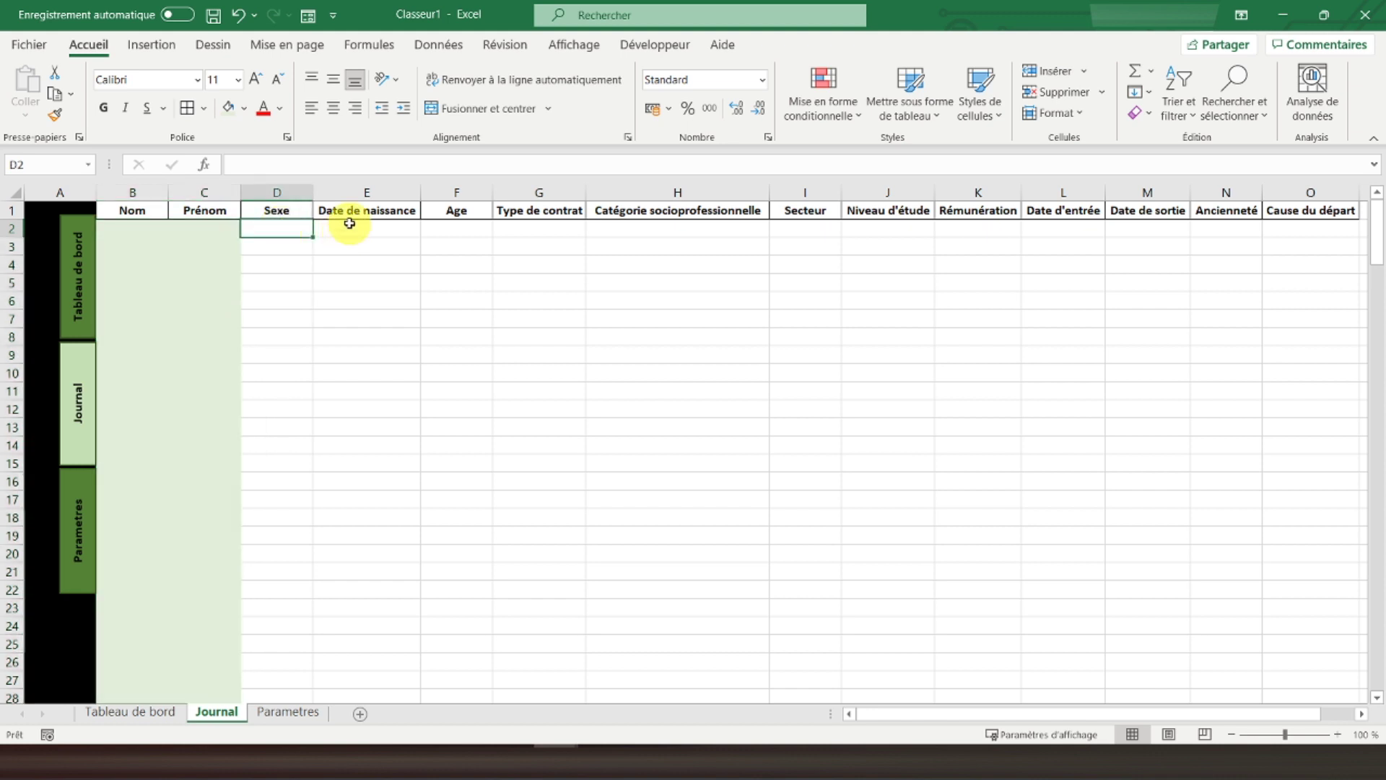
drag(280, 228, 275, 661)
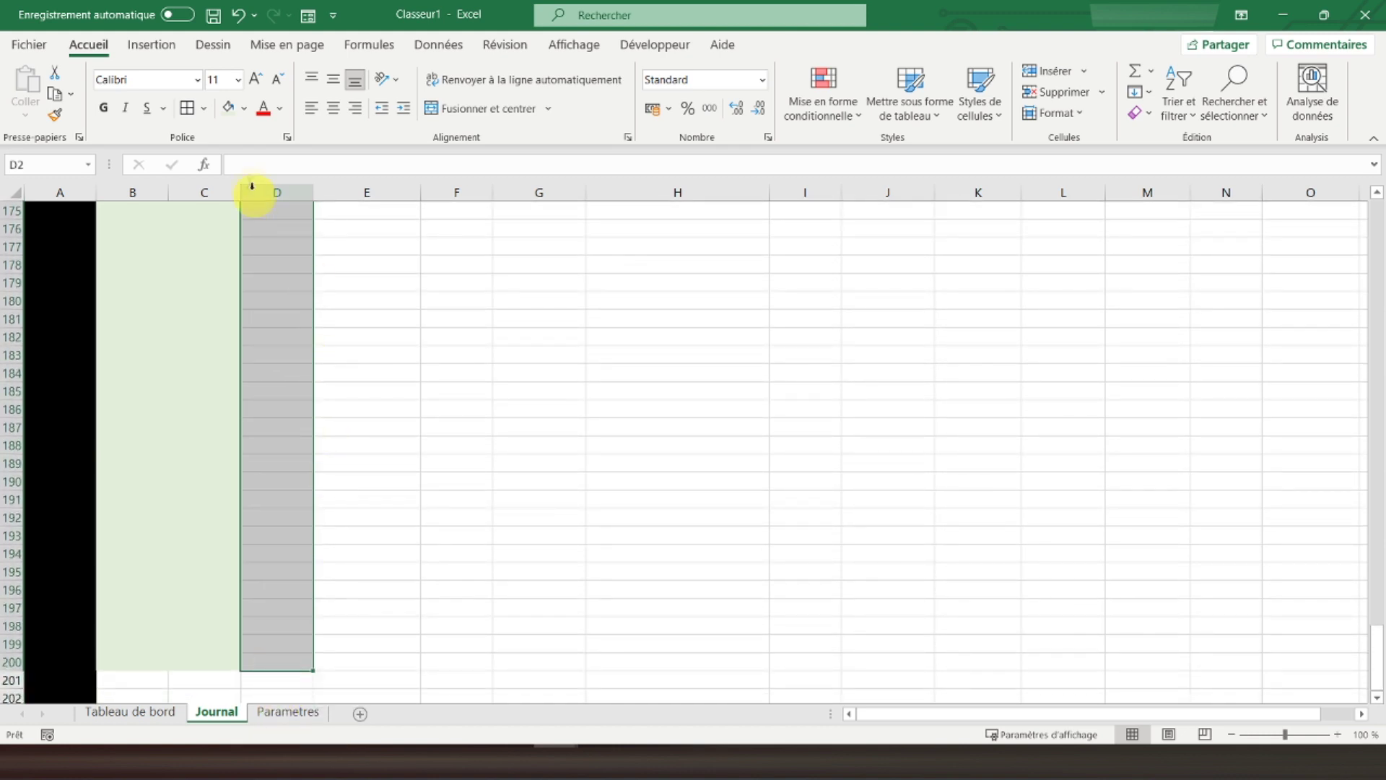
click(246, 109)
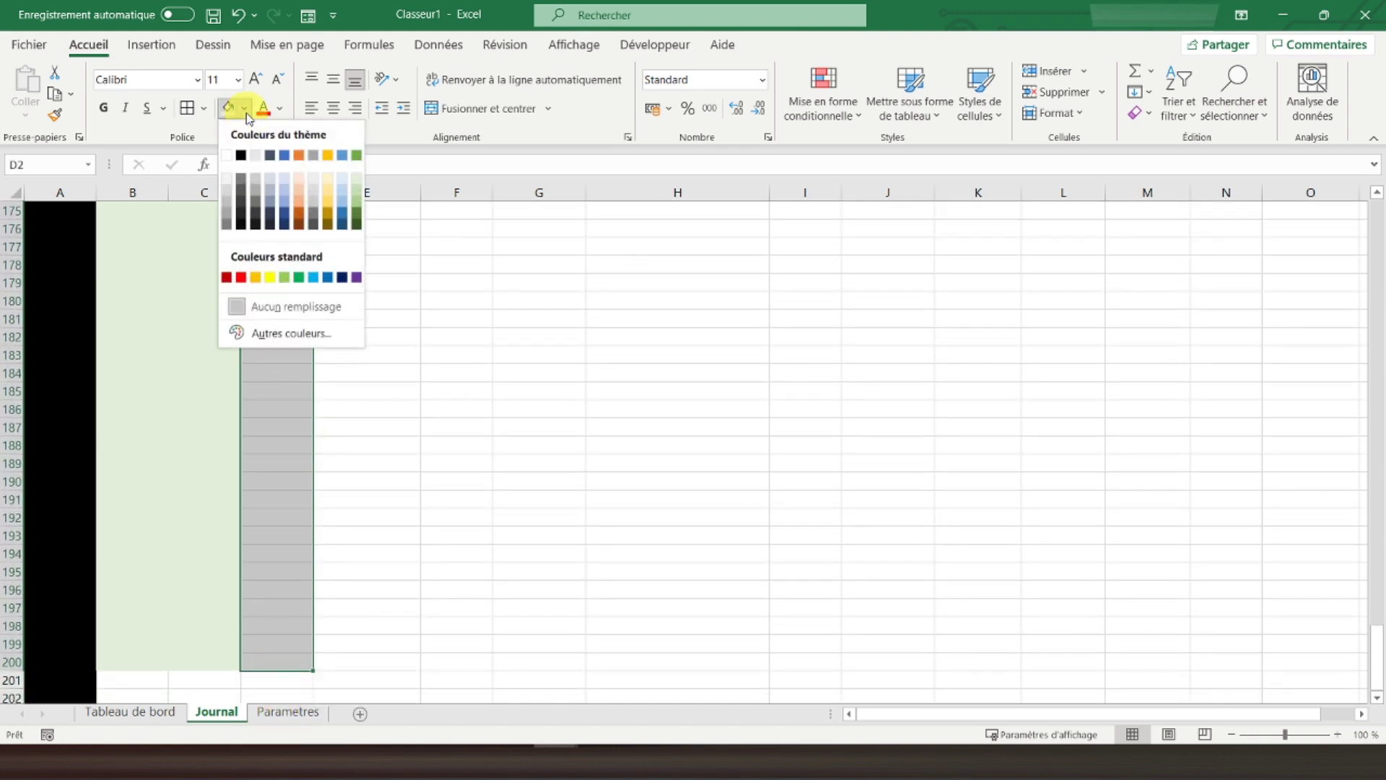
click(253, 192)
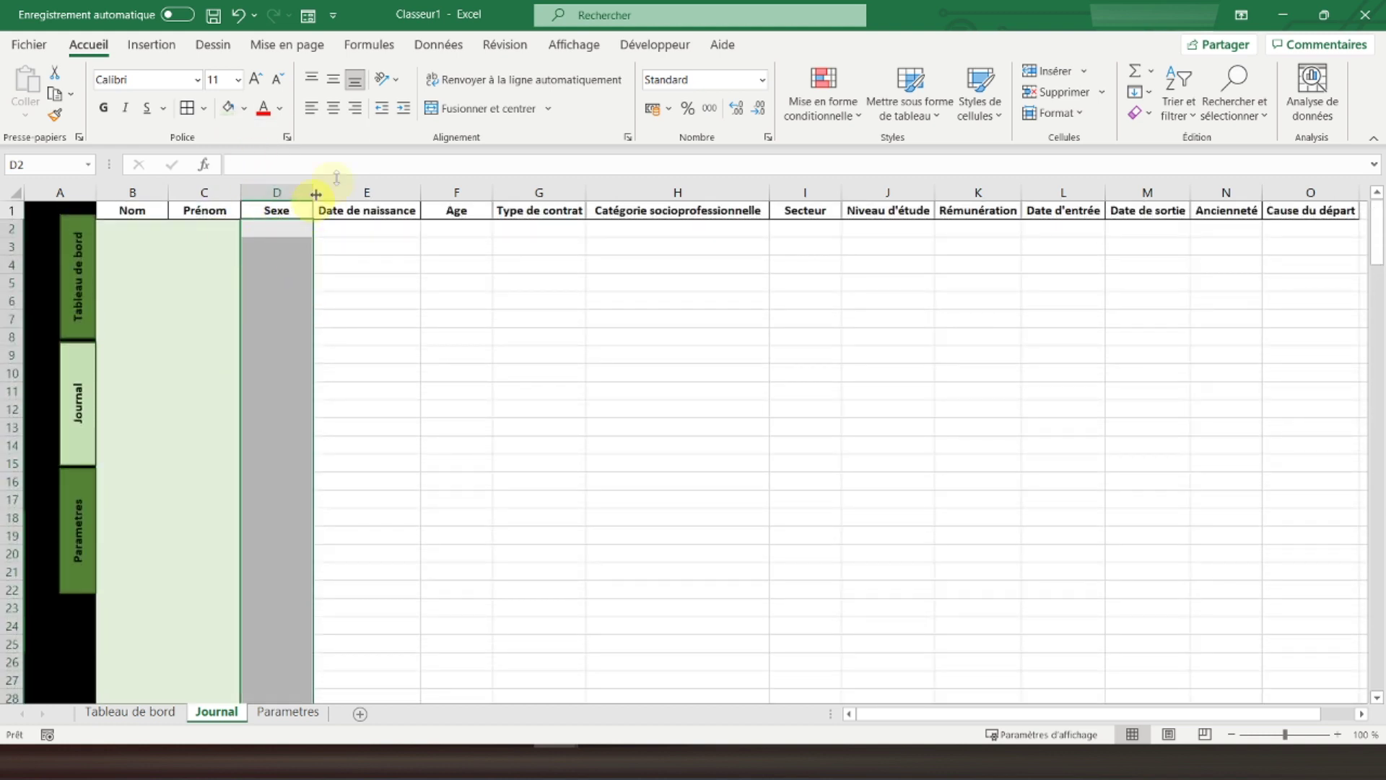
Add list data validation with the choices H and F to the Sexe cells D2:D200 and check the drop-down in D2
click(437, 45)
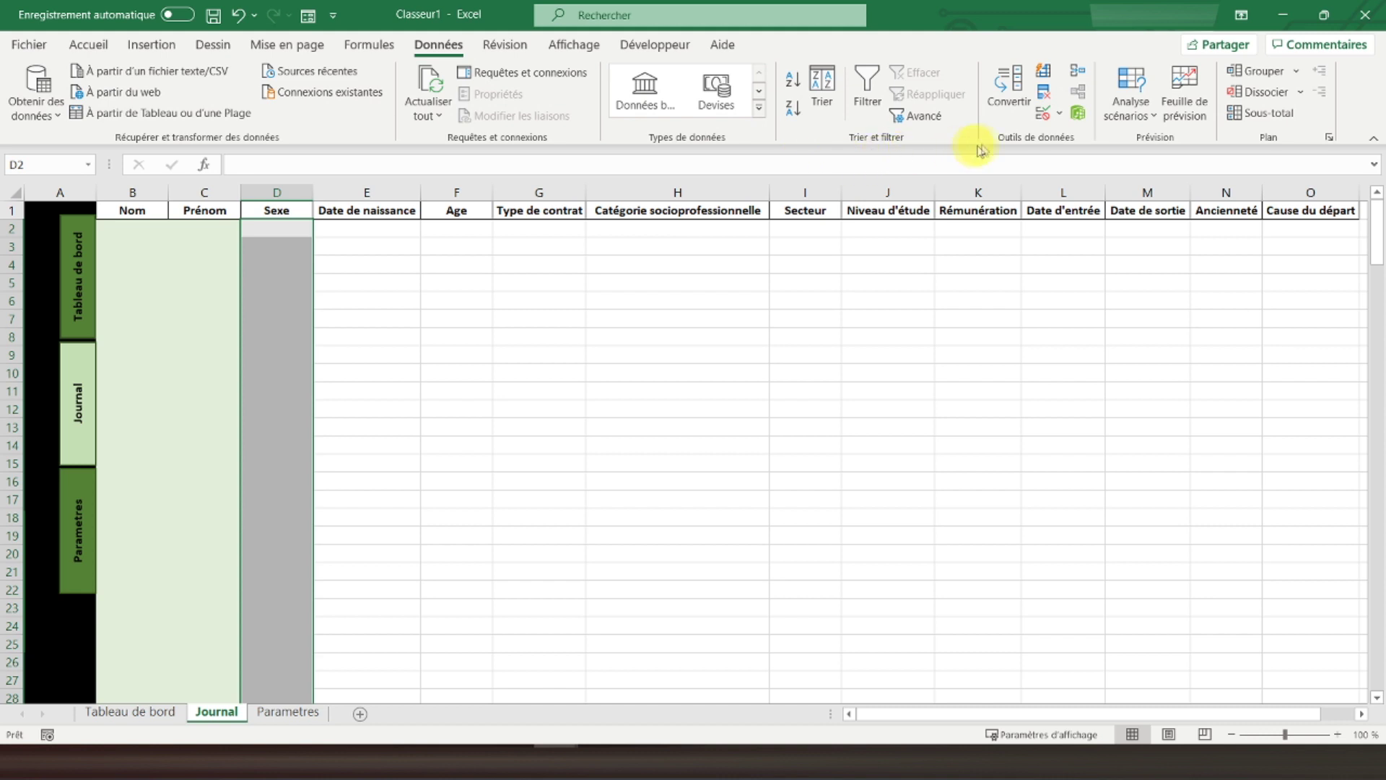
click(1043, 117)
click(676, 348)
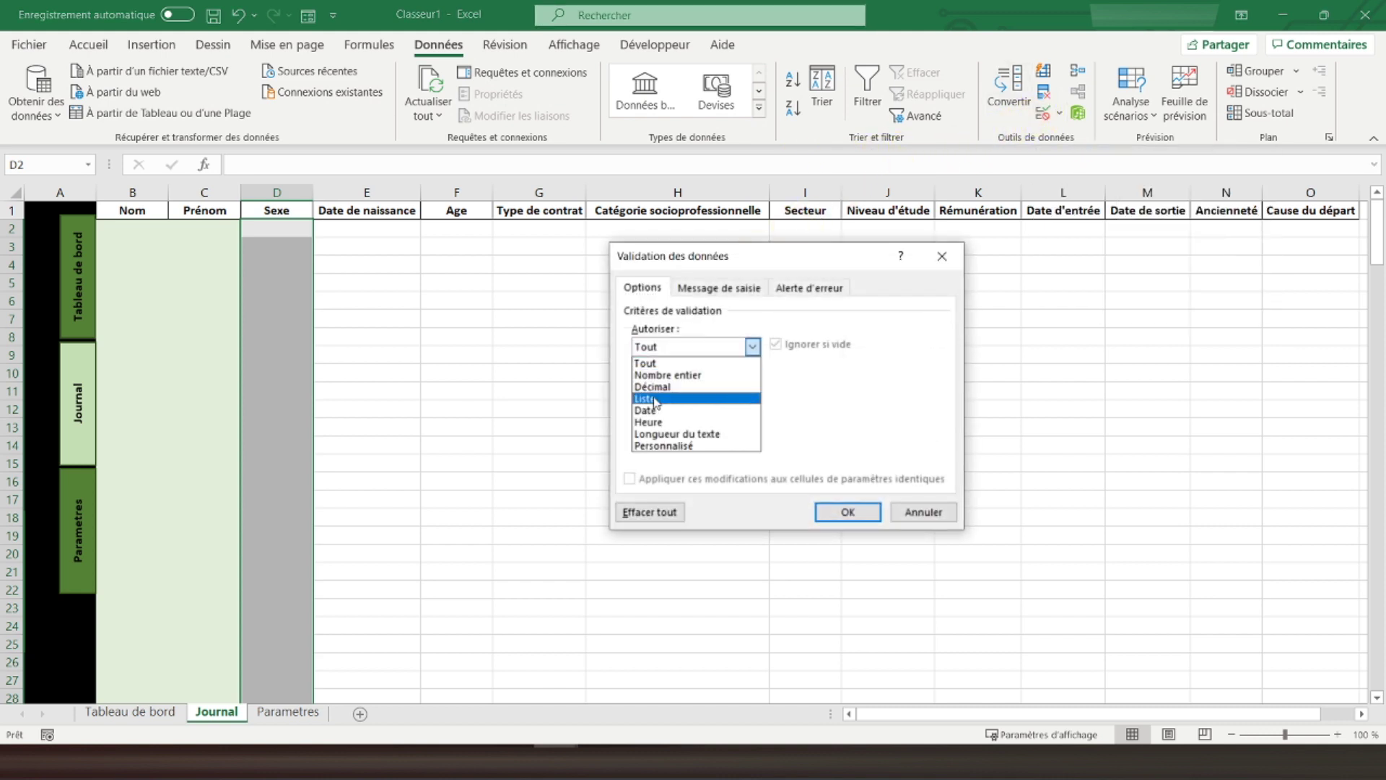
click(721, 393)
click(695, 424)
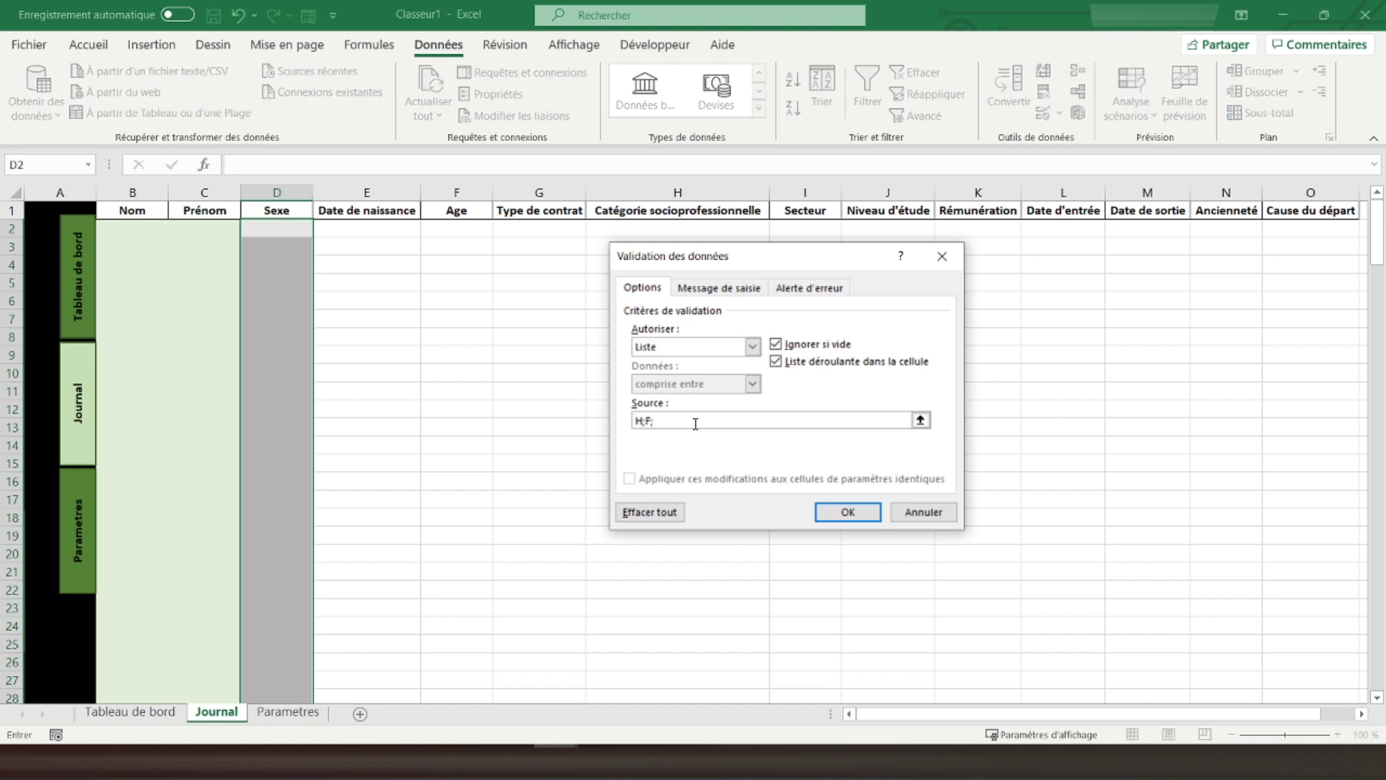
key(Return)
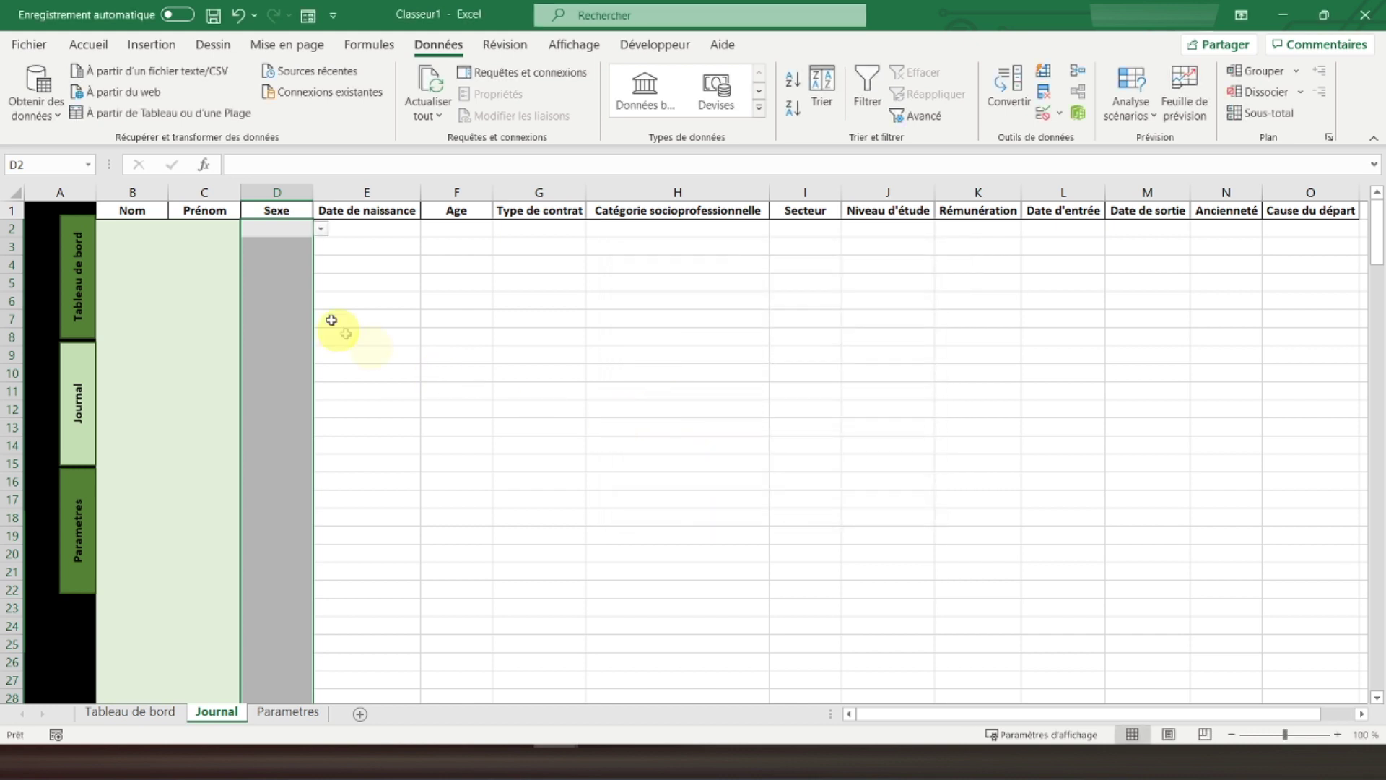
click(301, 232)
click(318, 231)
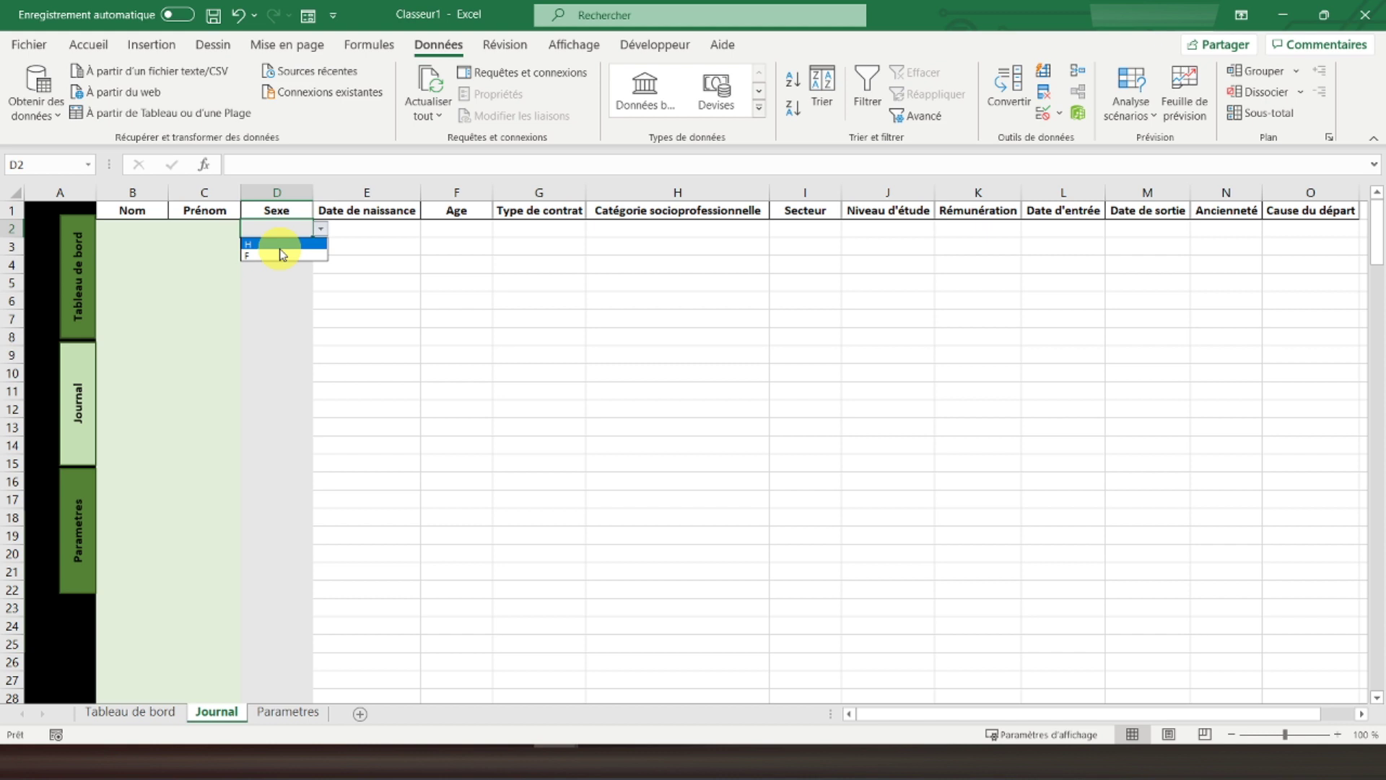
click(293, 212)
Fill the Date de naissance cells E2:E200 with the same lightest green theme colour as the name columns
click(363, 228)
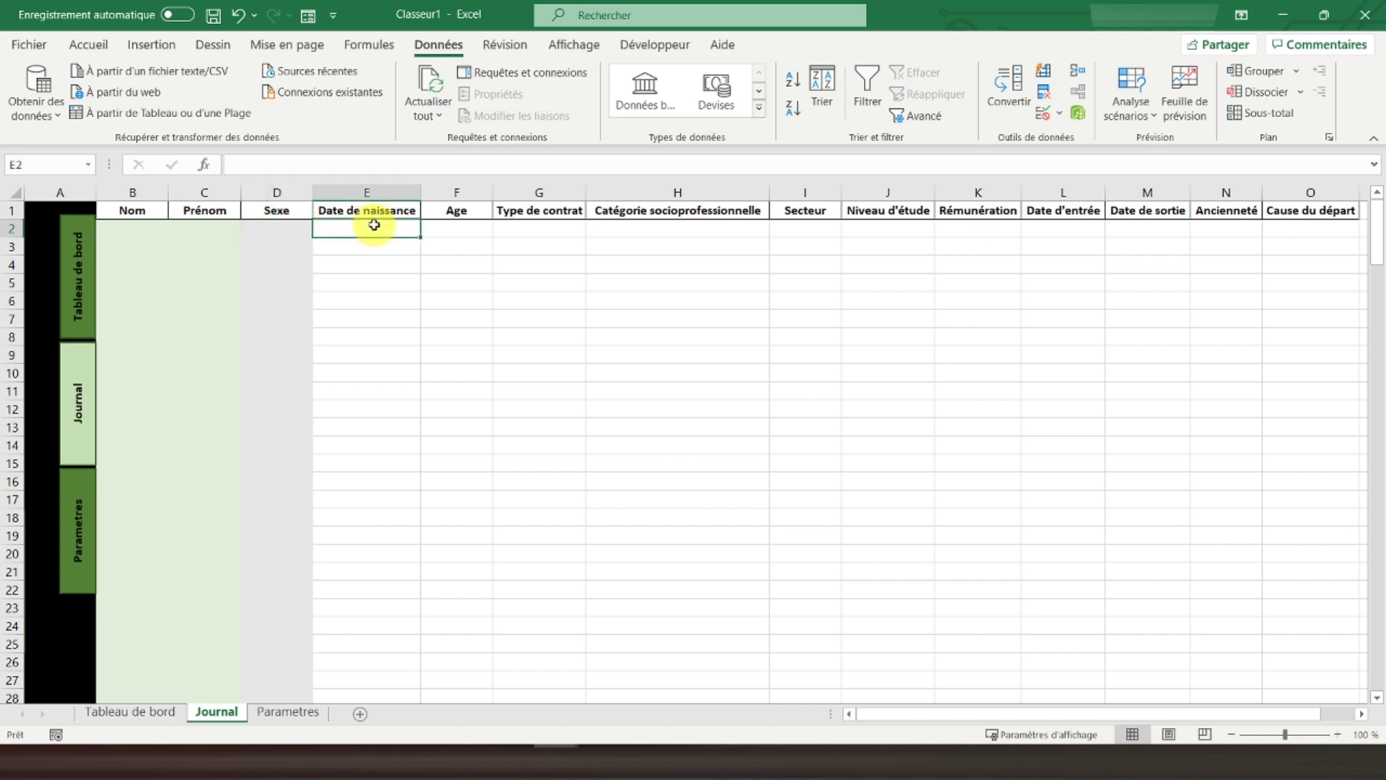
drag(374, 225, 362, 662)
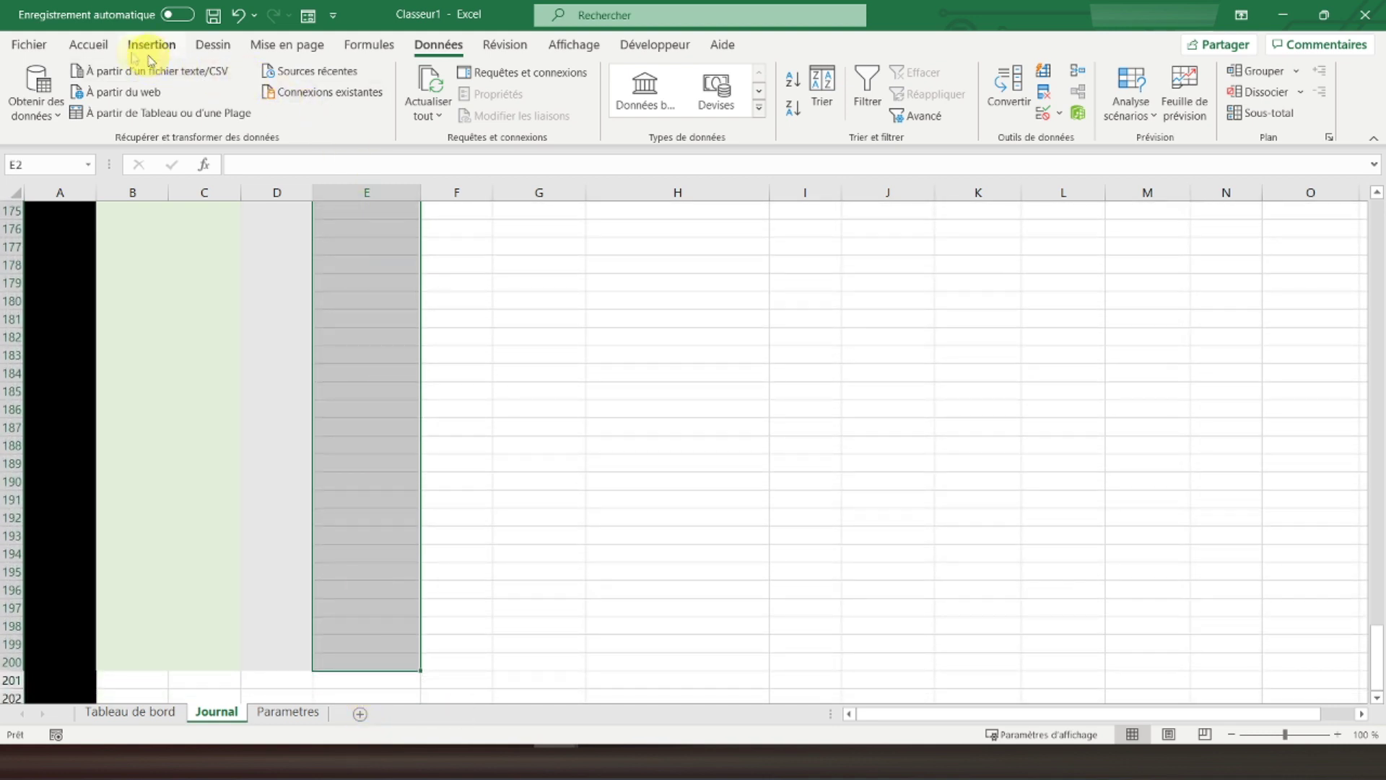
click(100, 50)
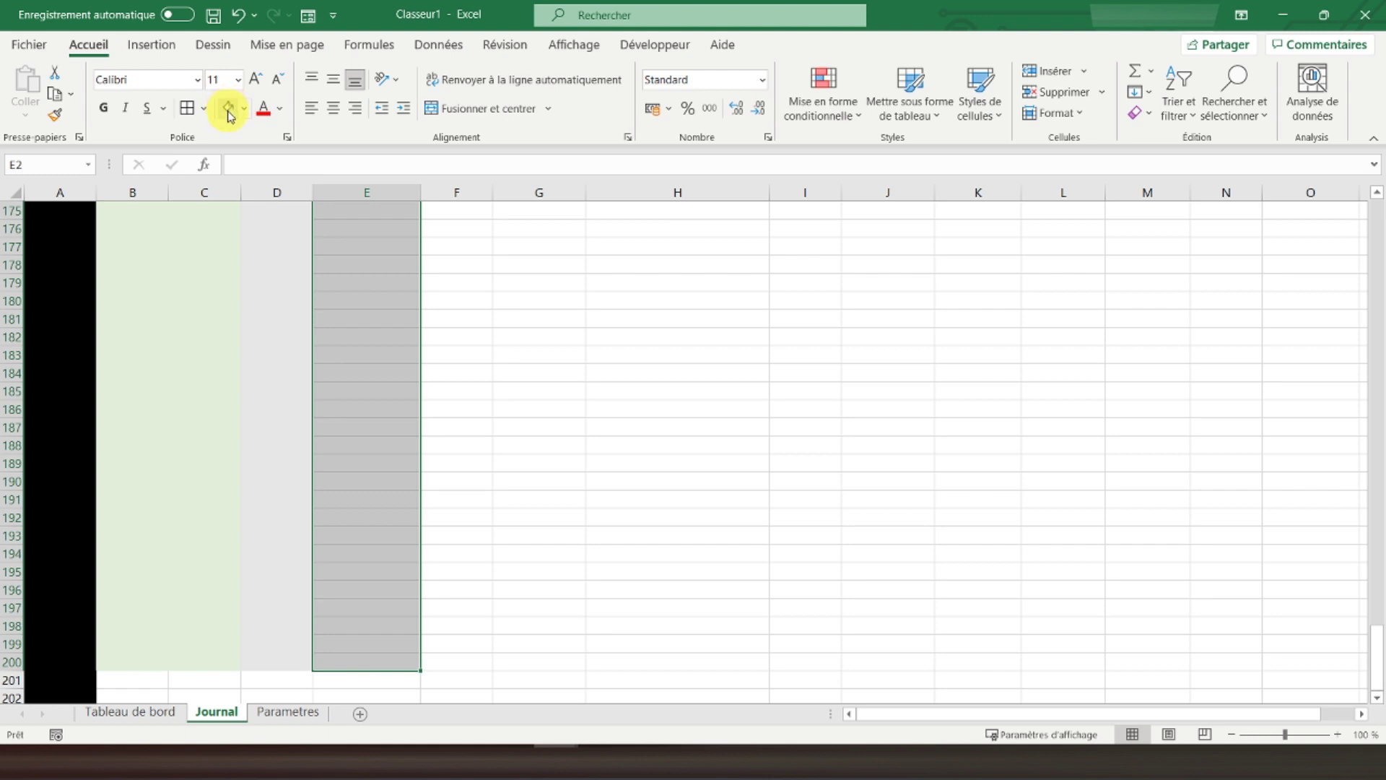
click(228, 110)
click(245, 108)
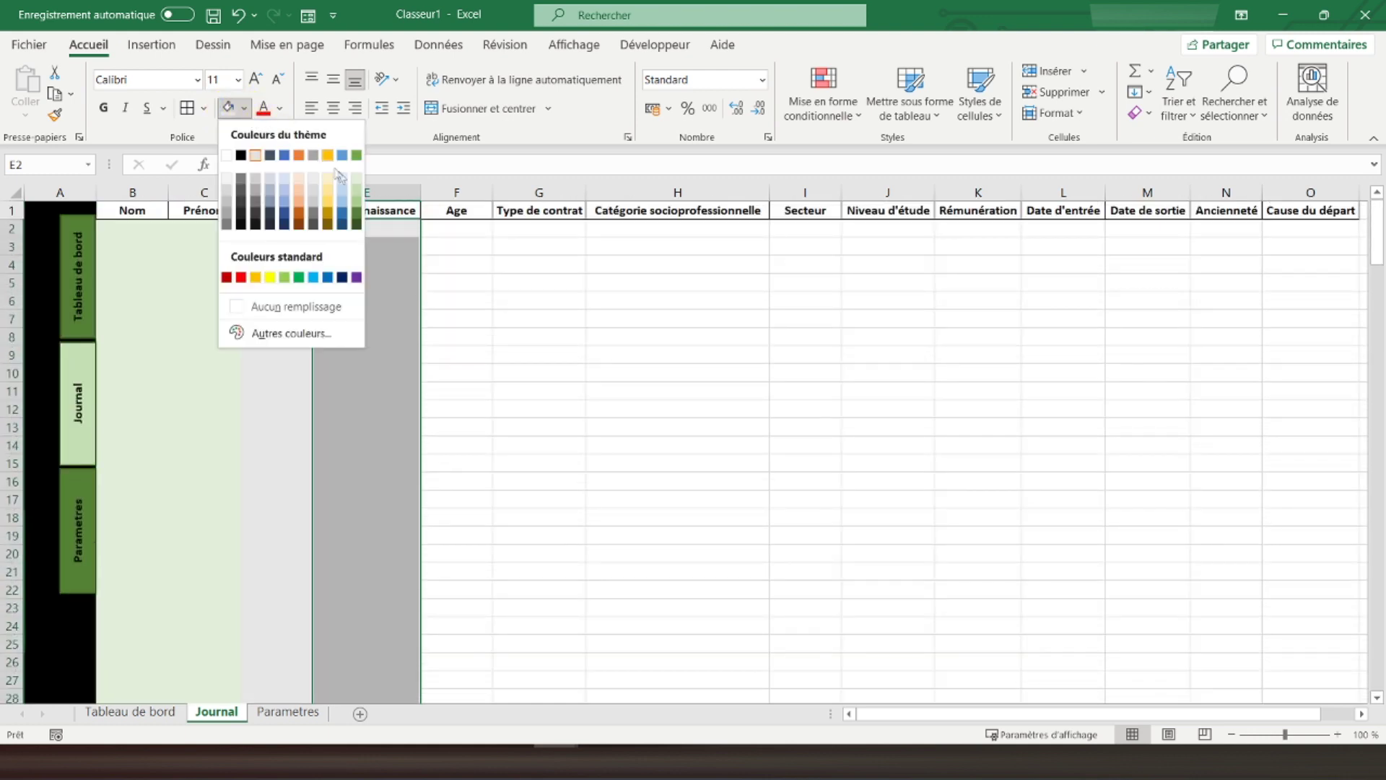
click(357, 181)
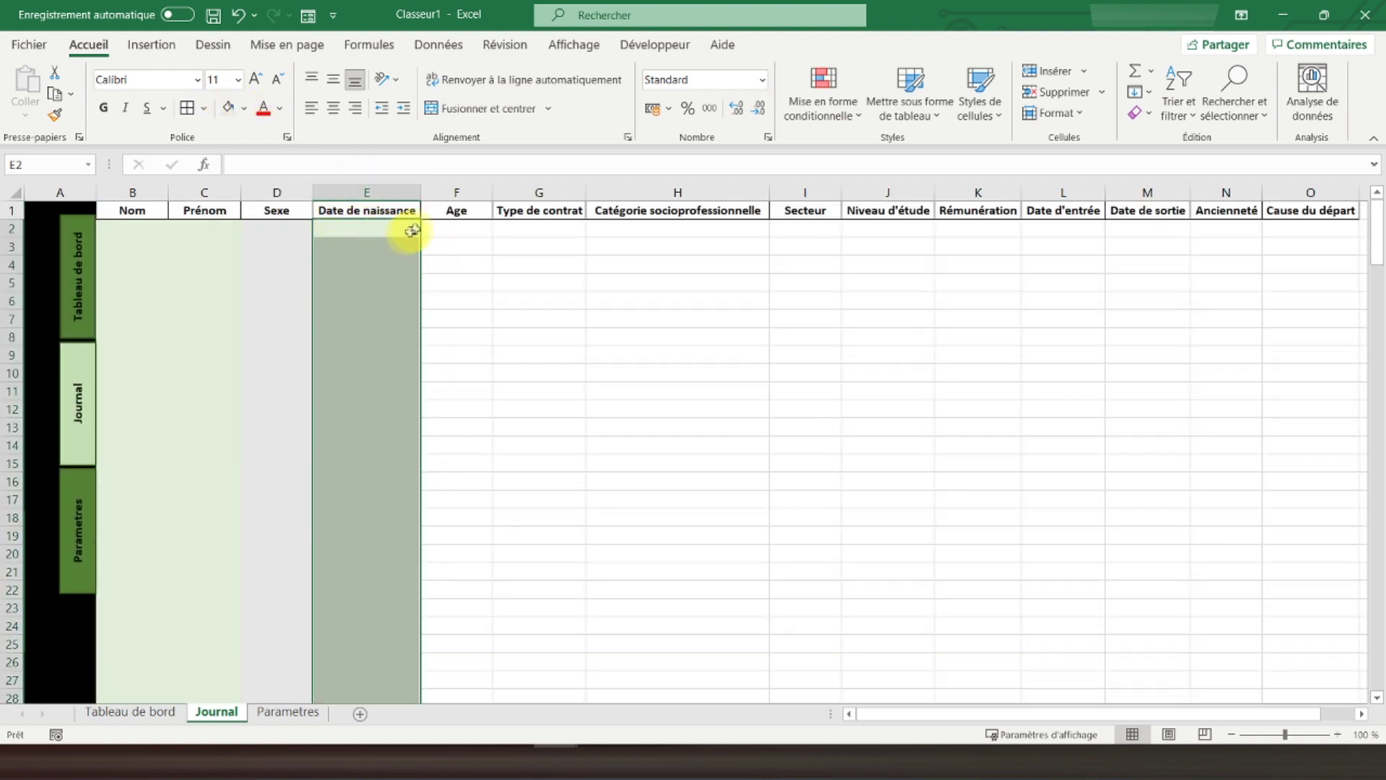
click(448, 225)
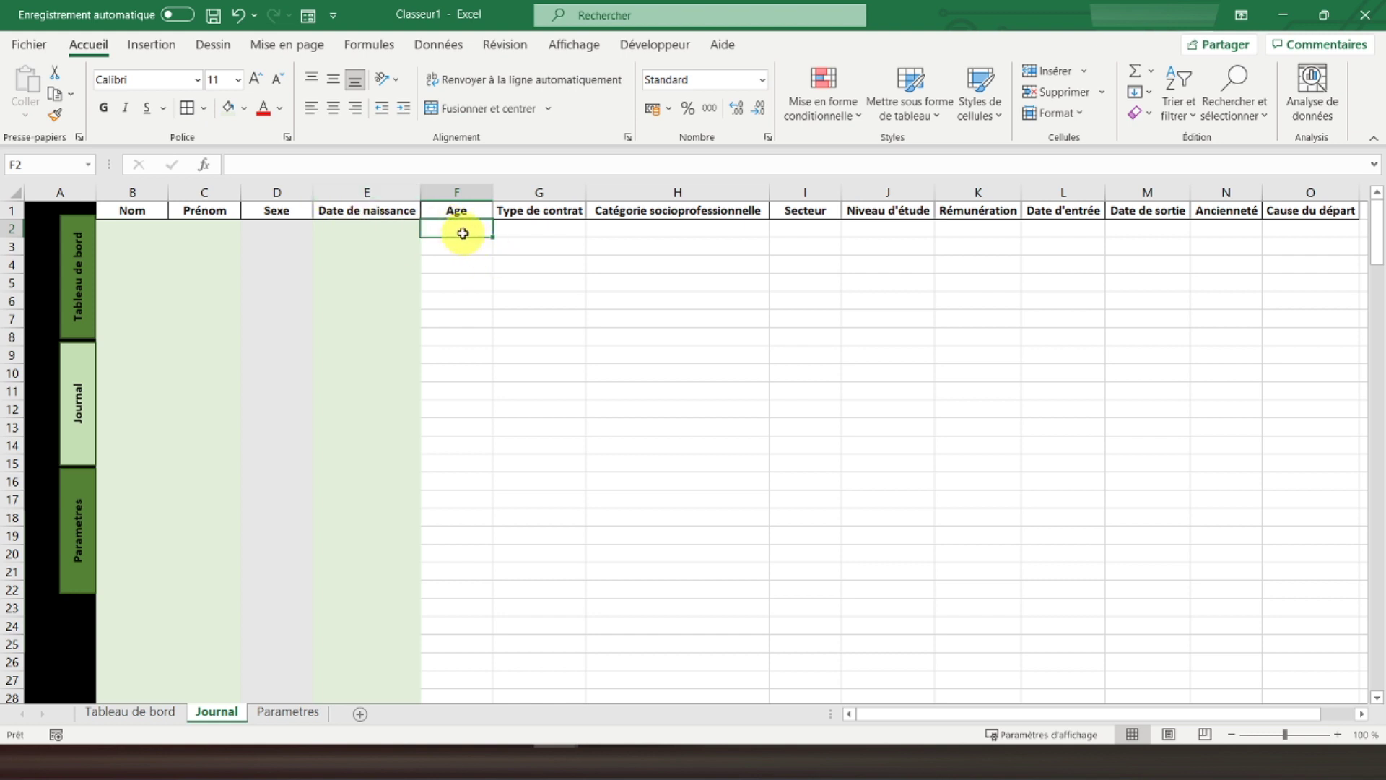
Copy the Sexe column's grey formatting onto the Age column F
click(278, 193)
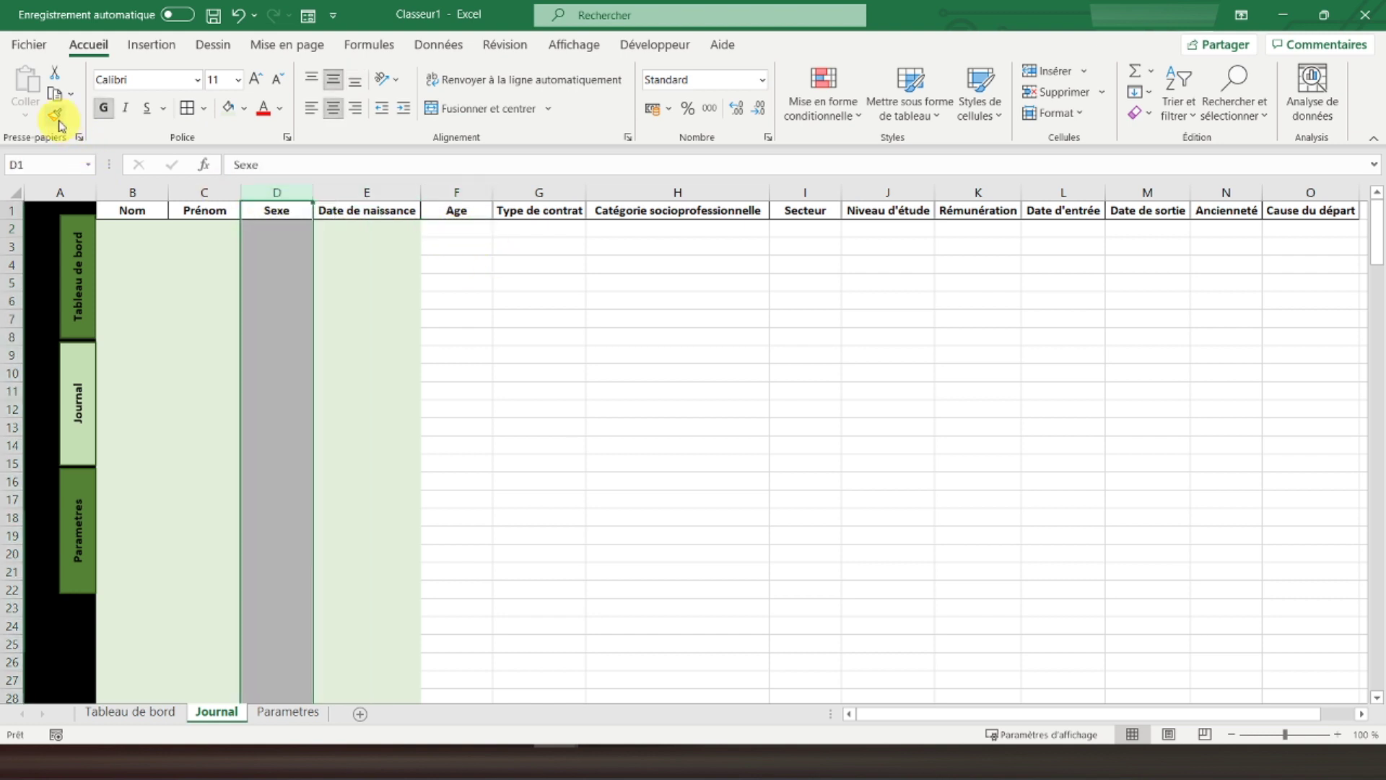
click(464, 189)
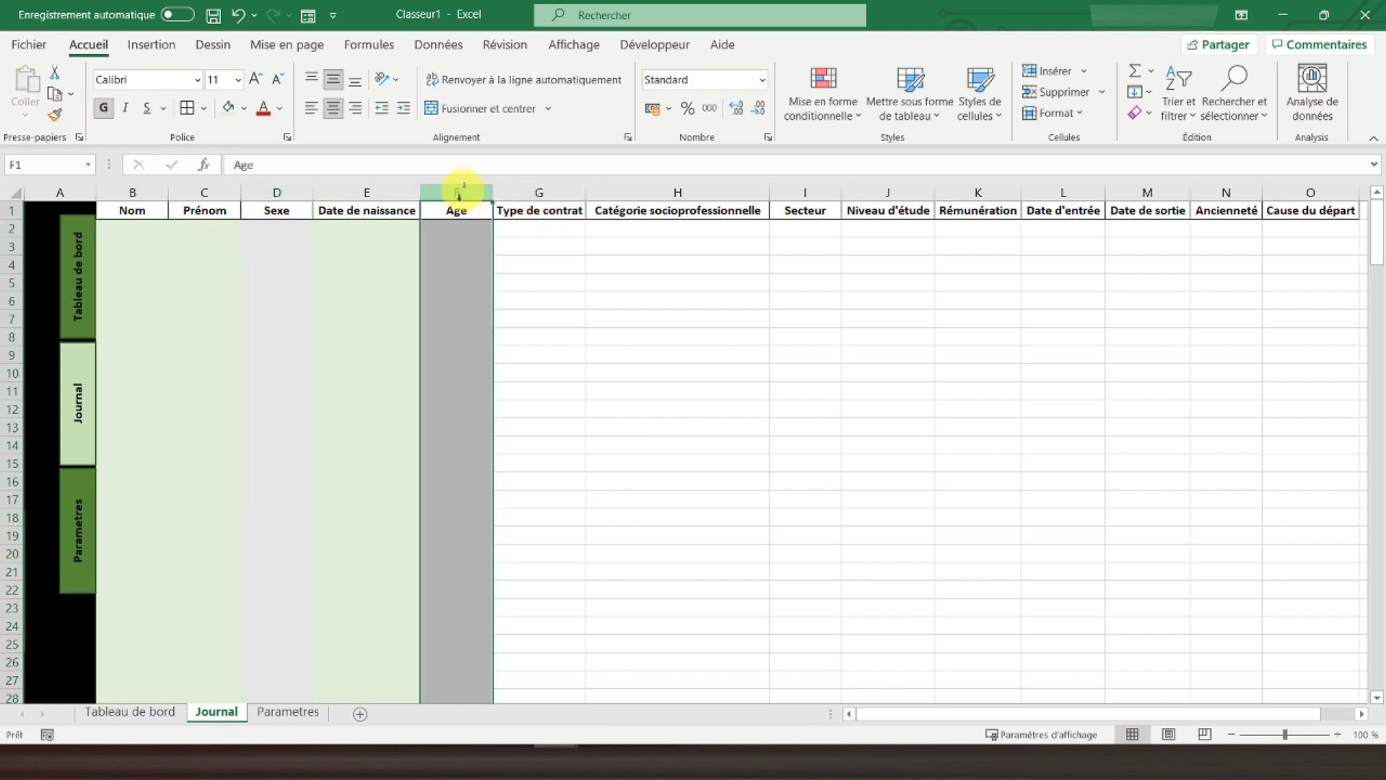
click(470, 302)
click(535, 223)
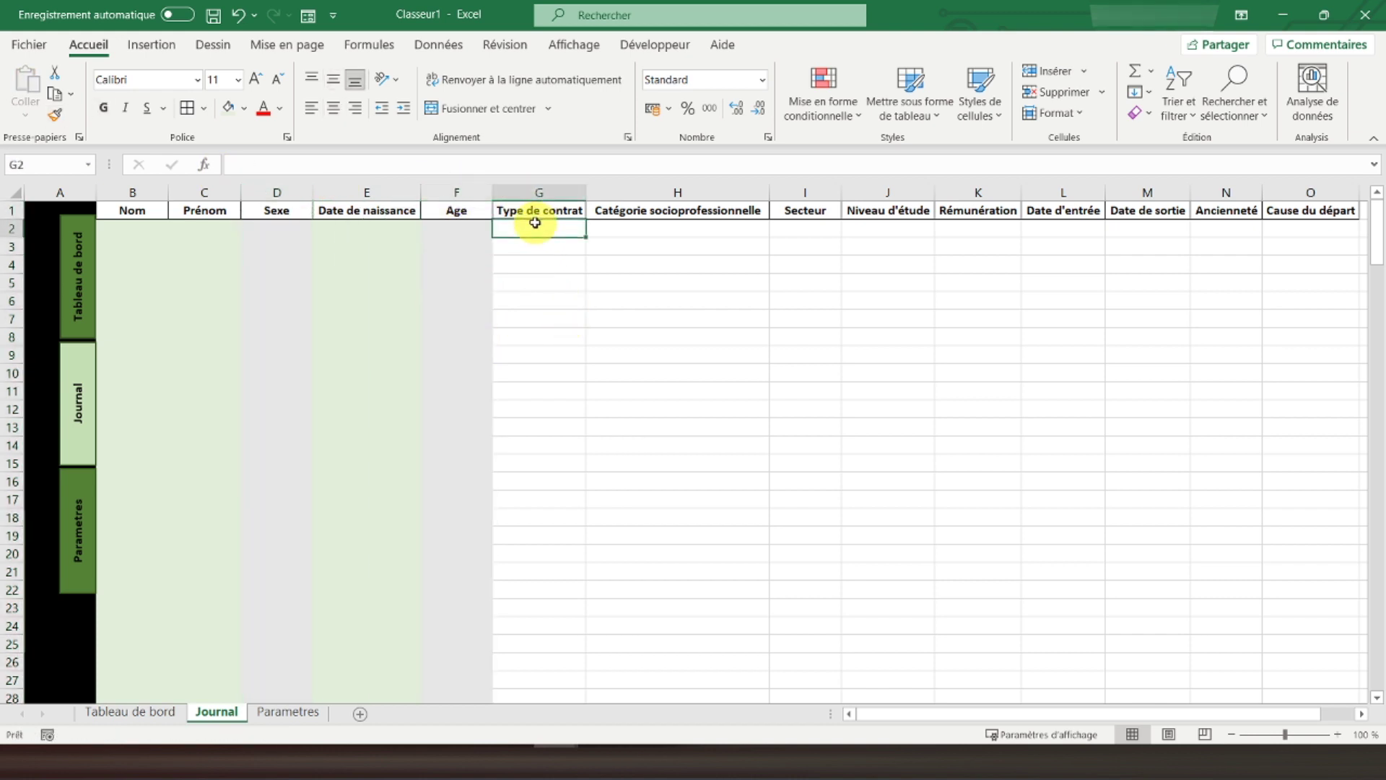
Copy the Age column's grey formatting to the Type de contrat and Catégorie socioprofessionnelle columns, and fit both widths to their headers
click(475, 189)
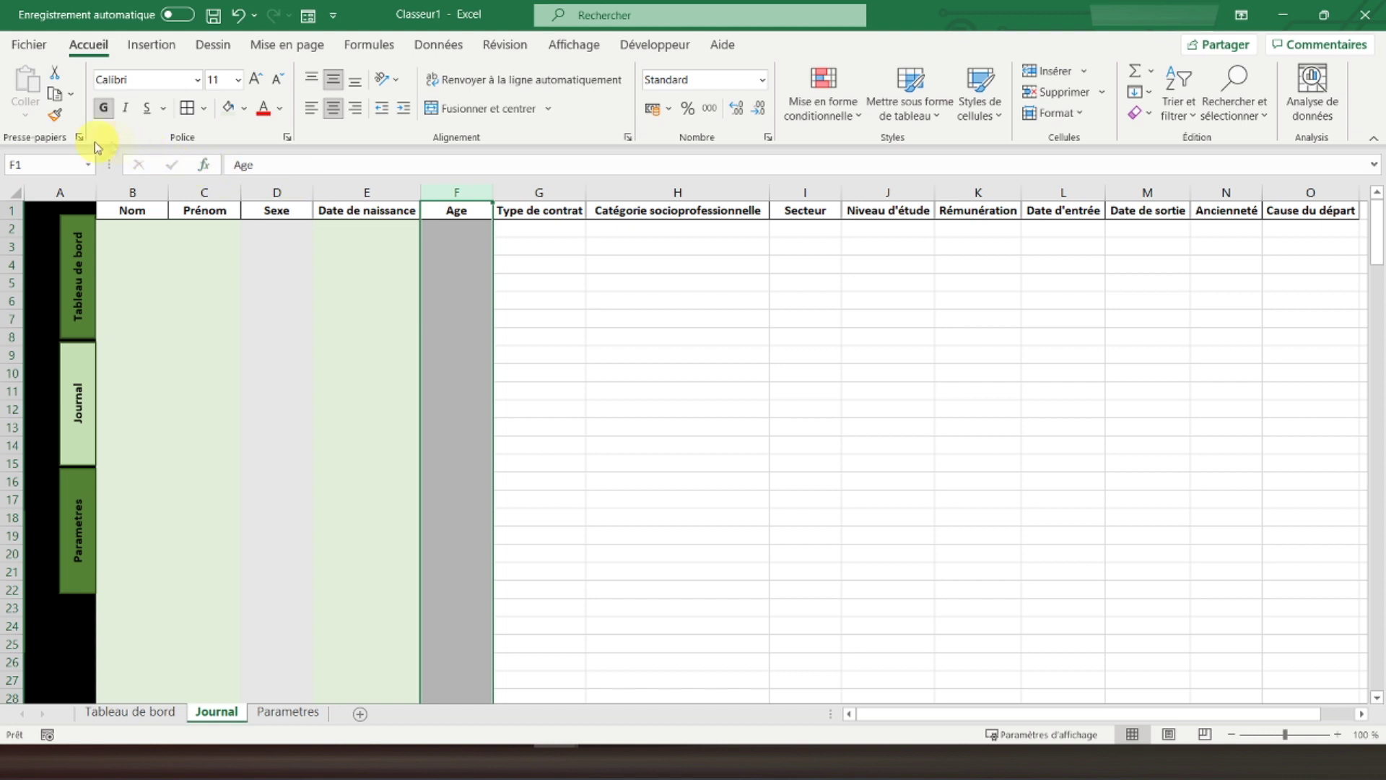
click(56, 115)
click(554, 191)
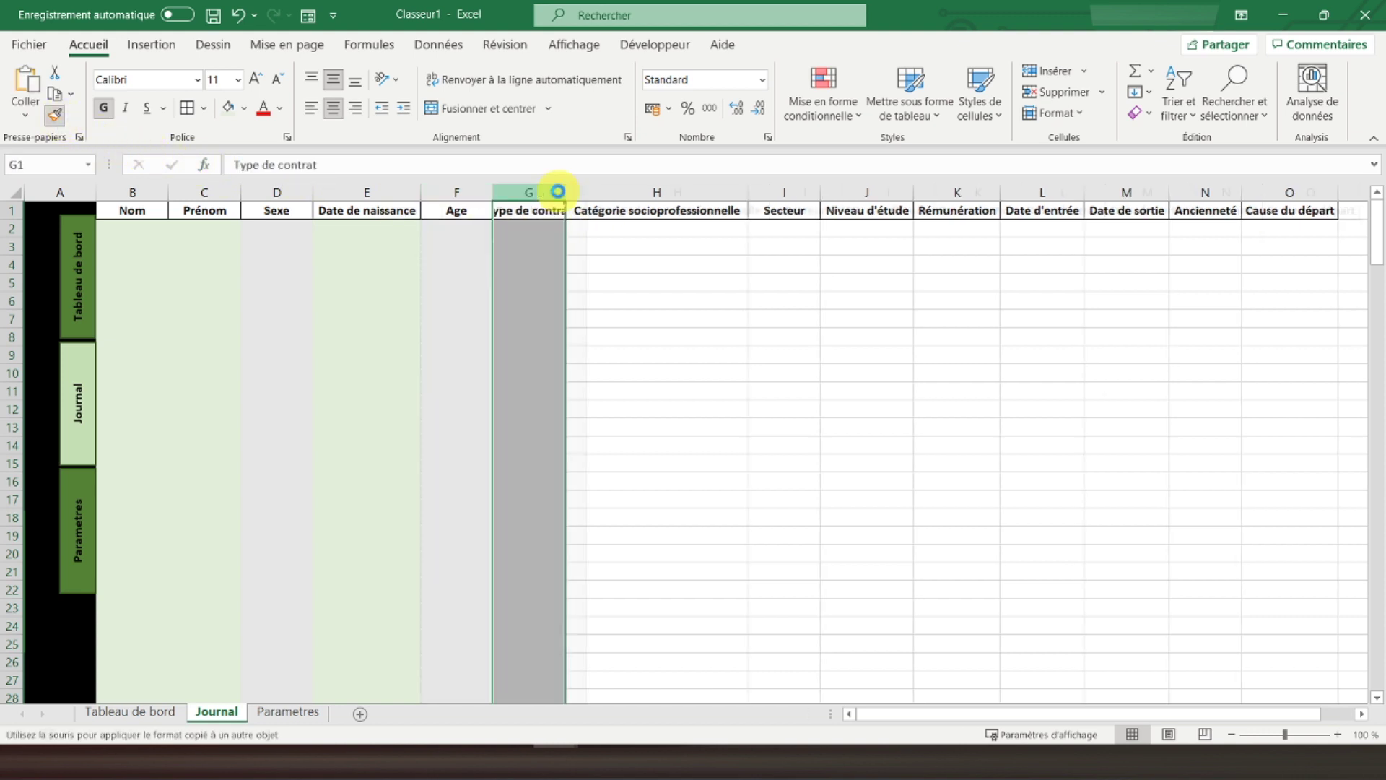
double_click(565, 191)
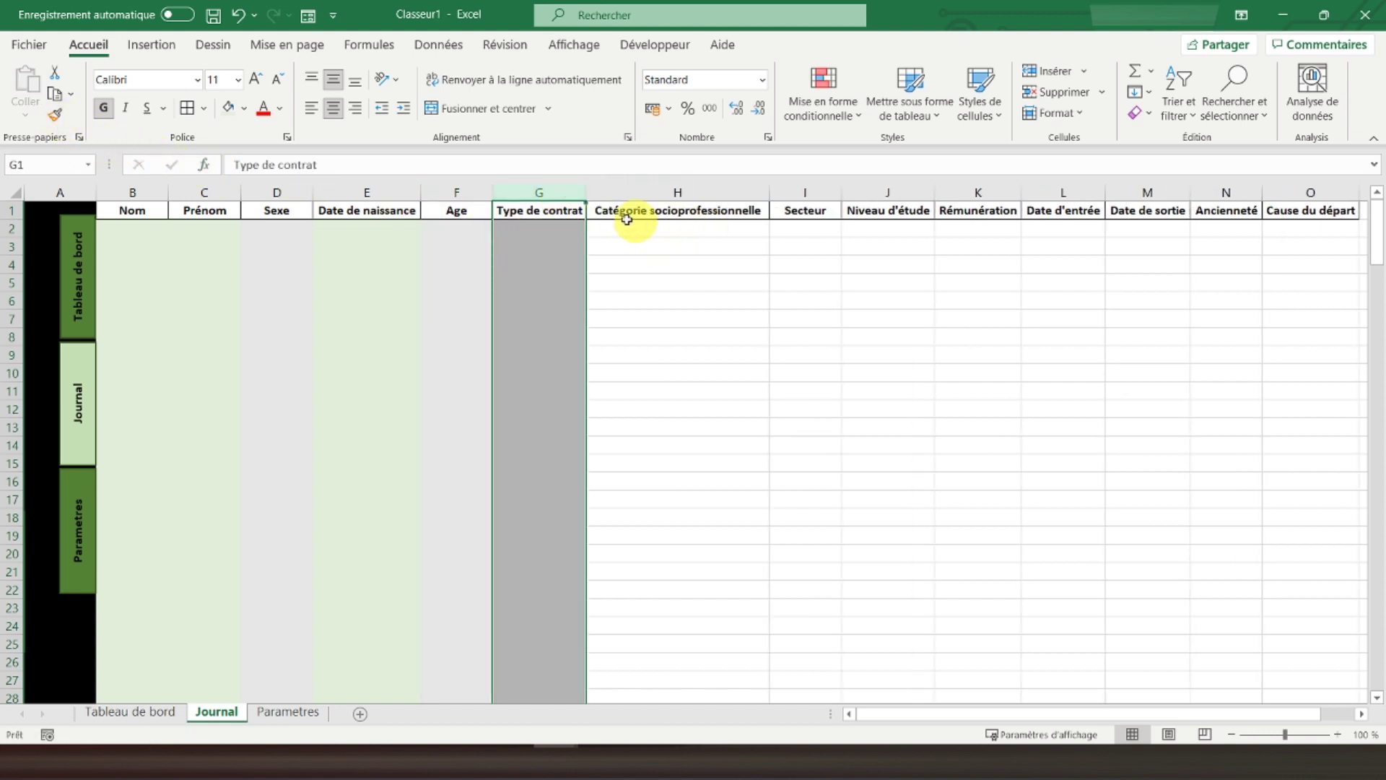
click(58, 122)
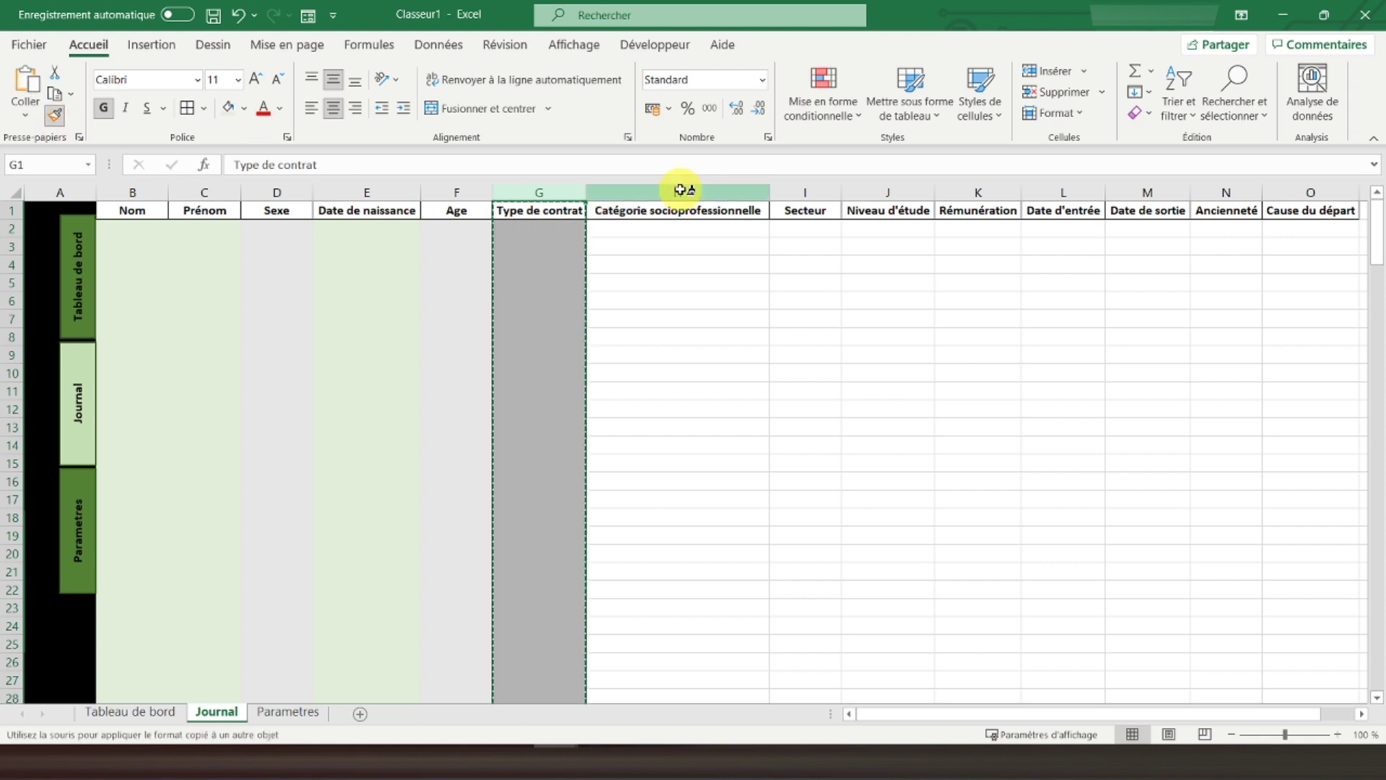
click(679, 190)
double_click(679, 192)
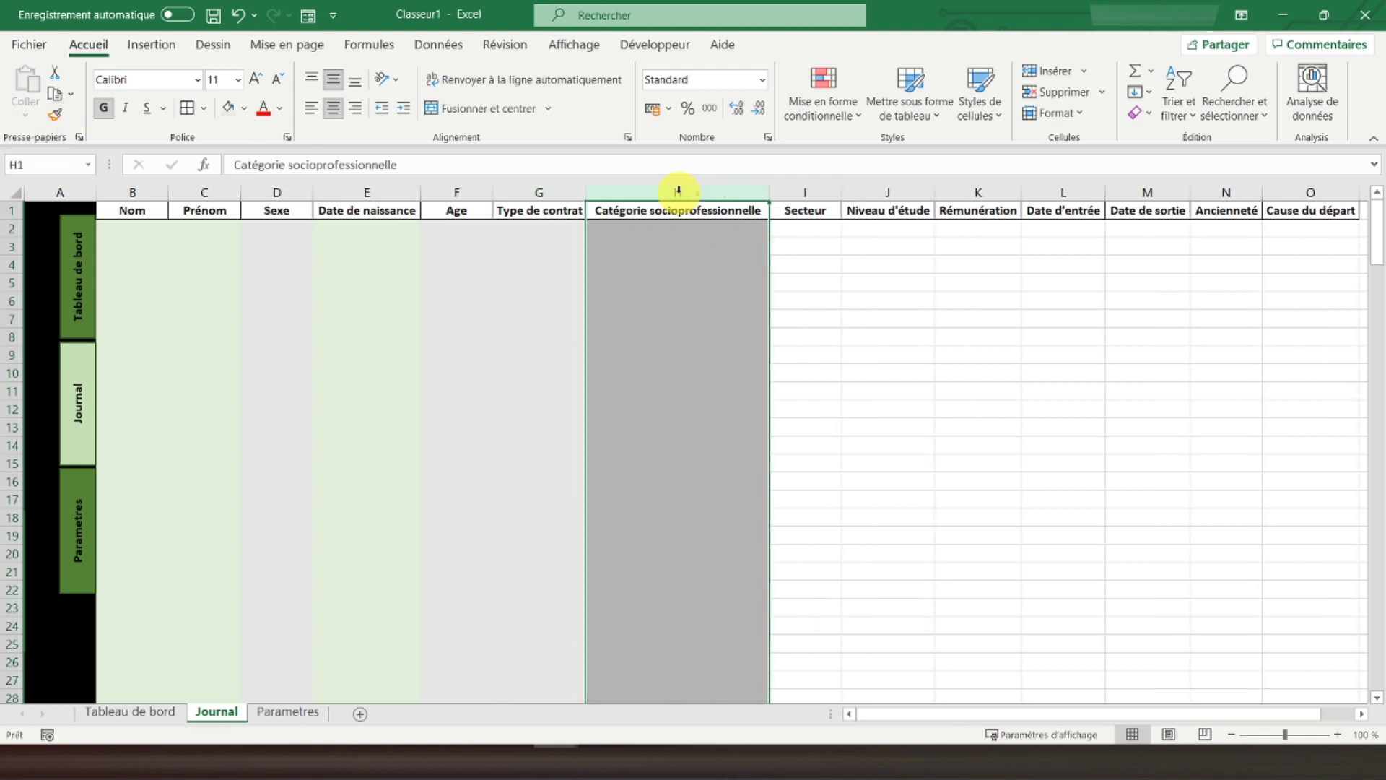
Extend the same grey formatting to the Secteur and Niveau d'étude columns, and fit their widths to the headers
click(58, 119)
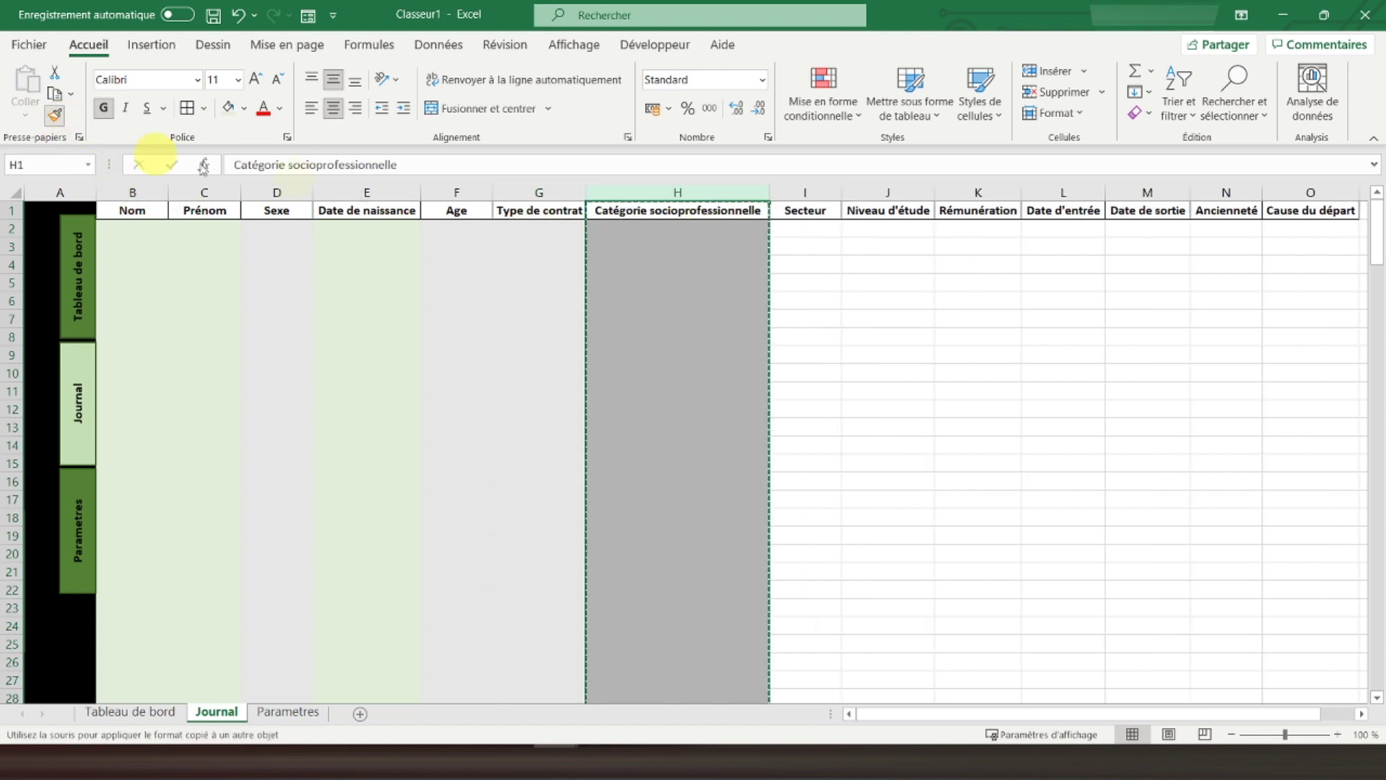
click(810, 192)
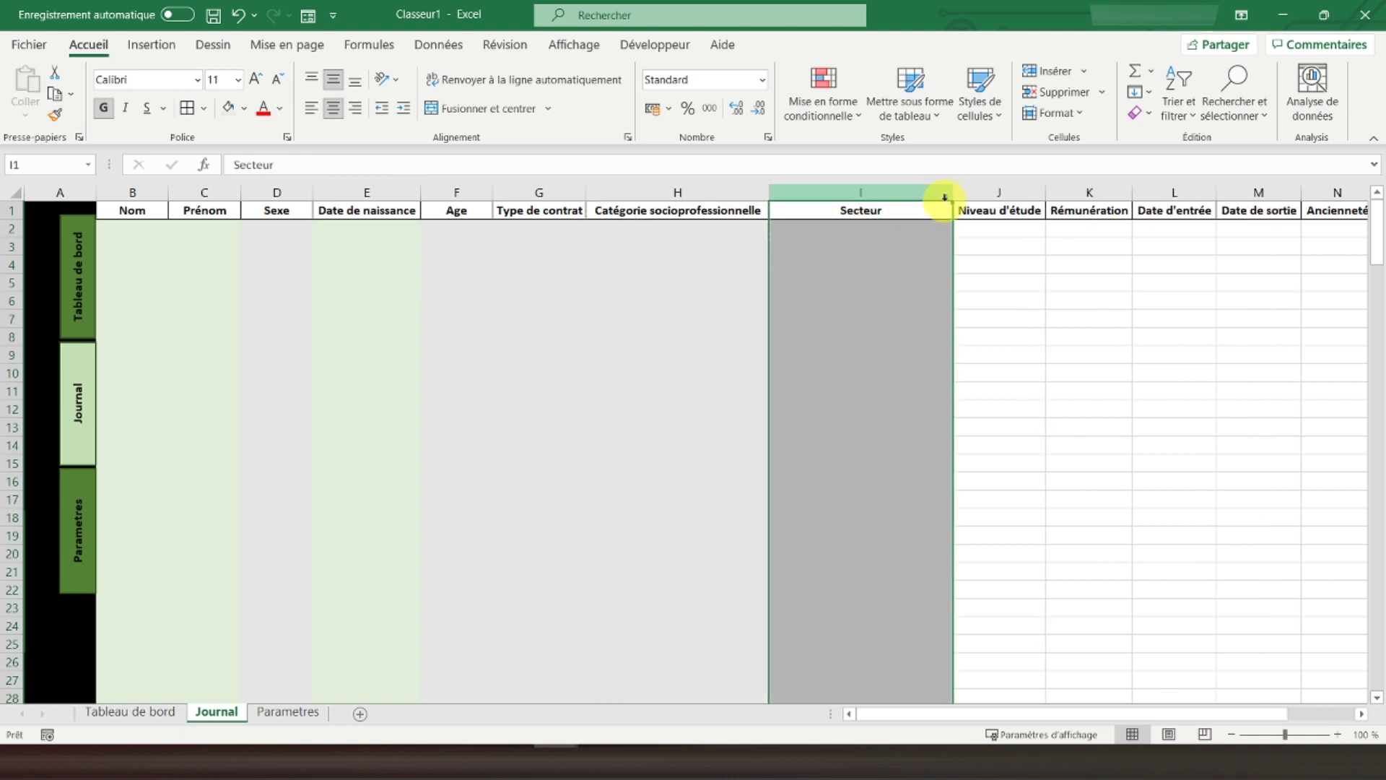
double_click(953, 192)
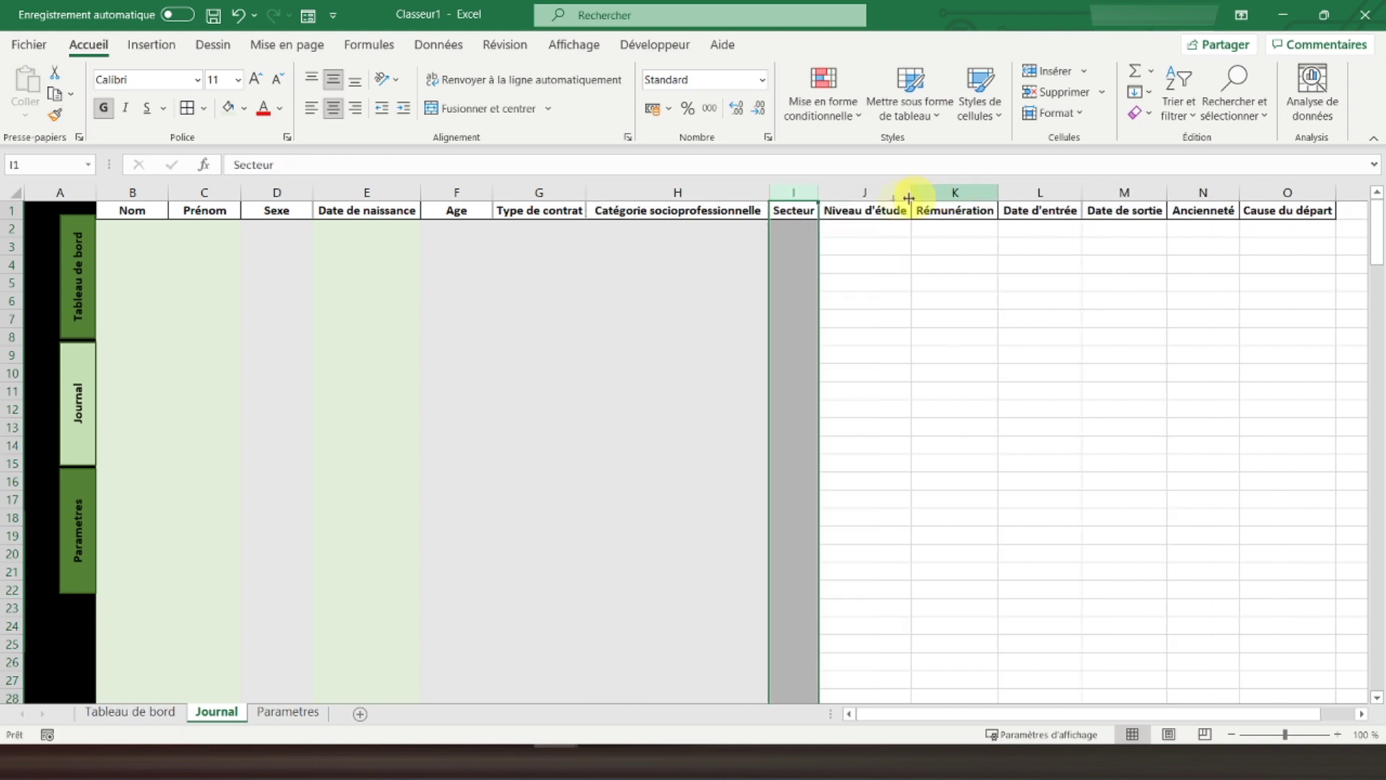
click(64, 118)
click(865, 192)
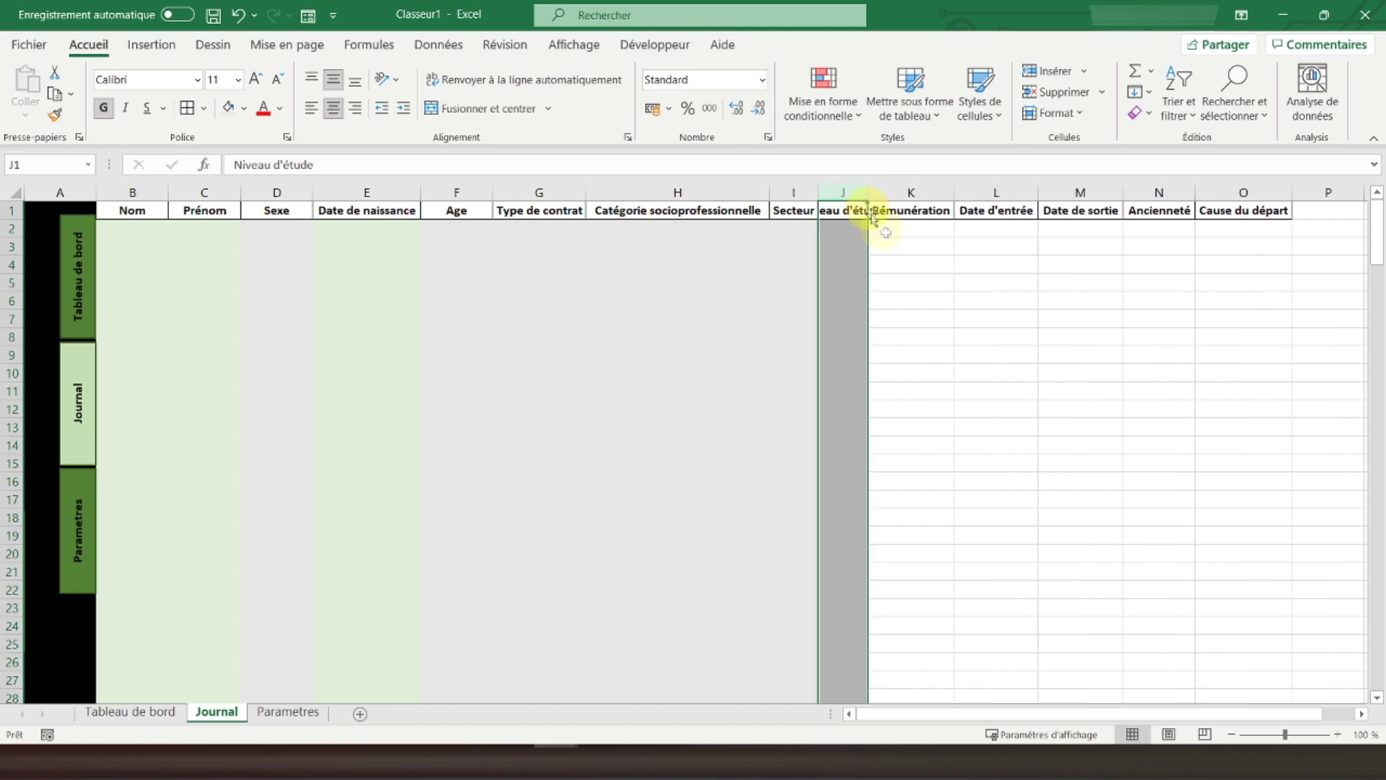
drag(869, 198, 911, 200)
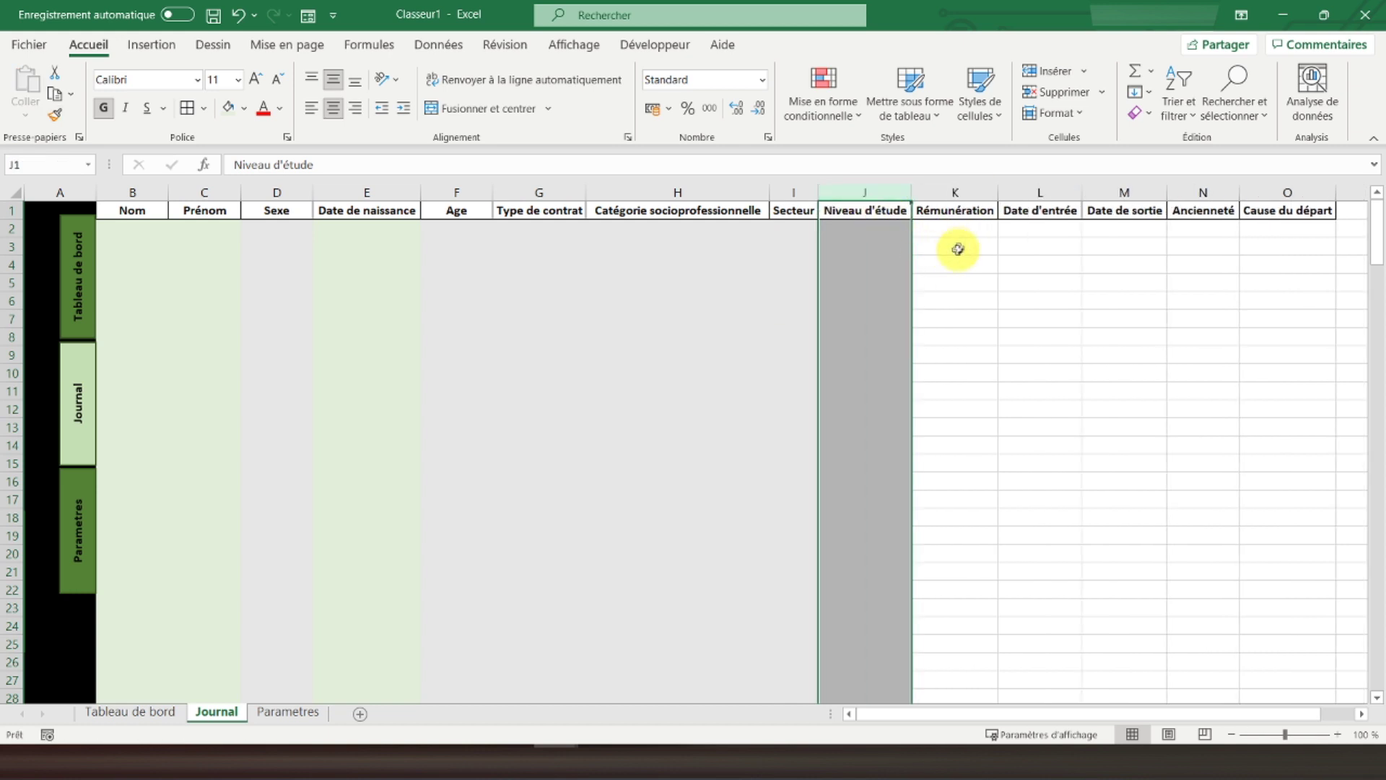
Copy the Date de naissance column's green formatting to the Rémunération, Date d'entrée and Date de sortie columns
click(368, 192)
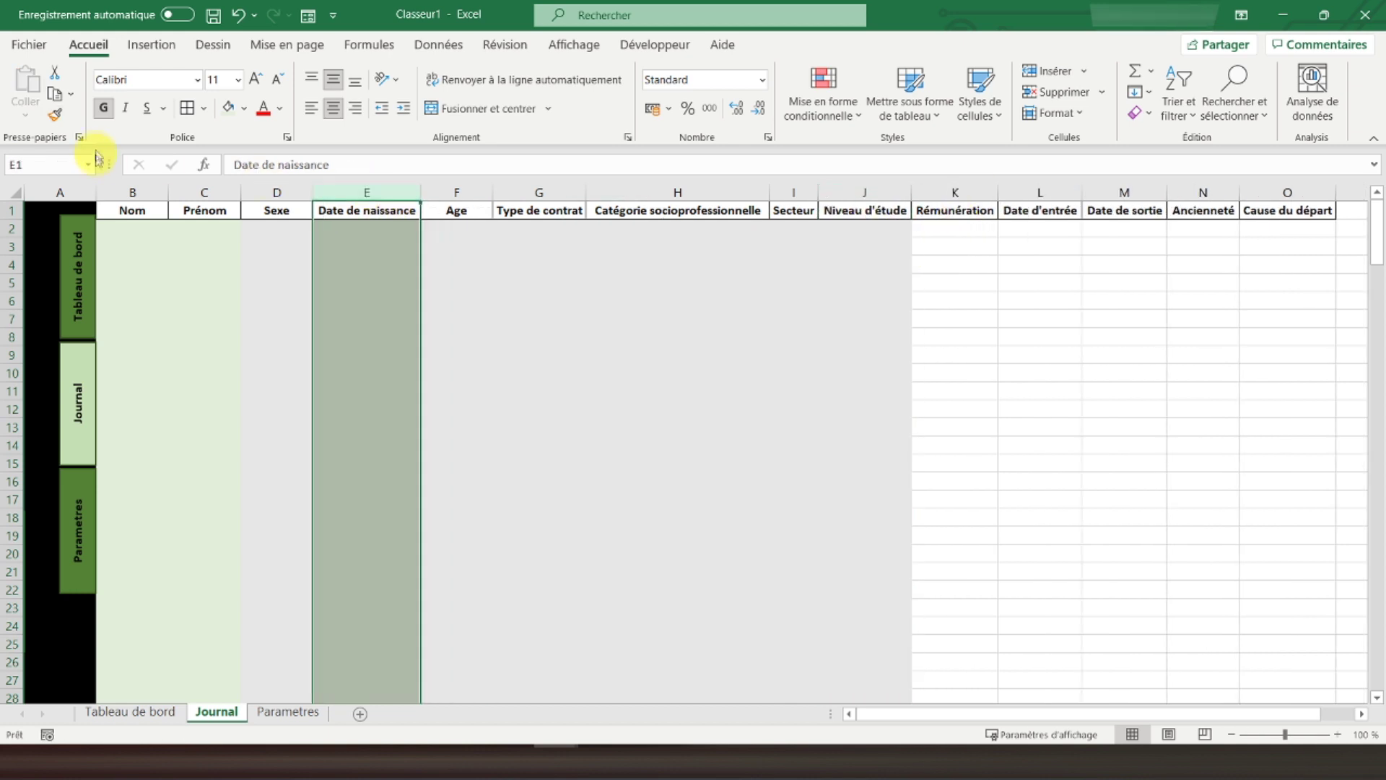
click(57, 117)
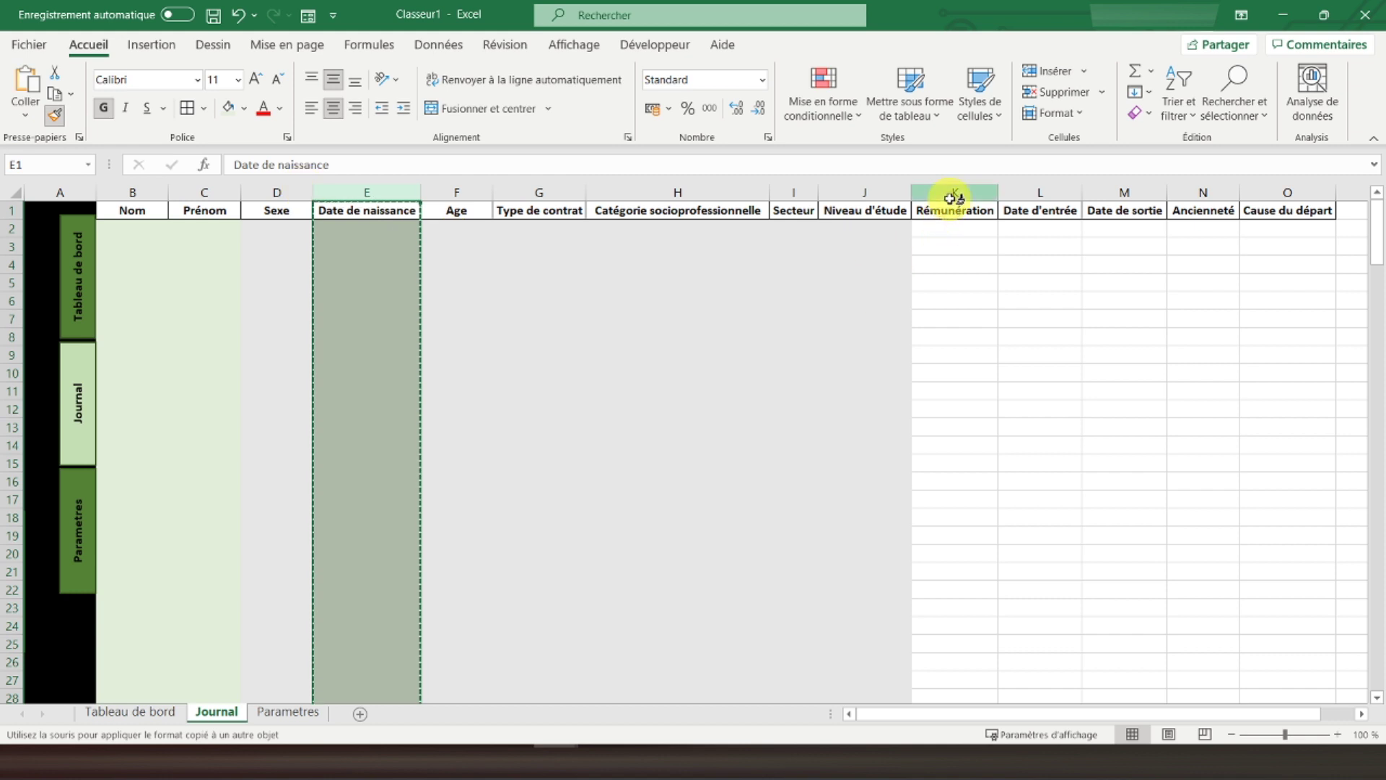
click(953, 195)
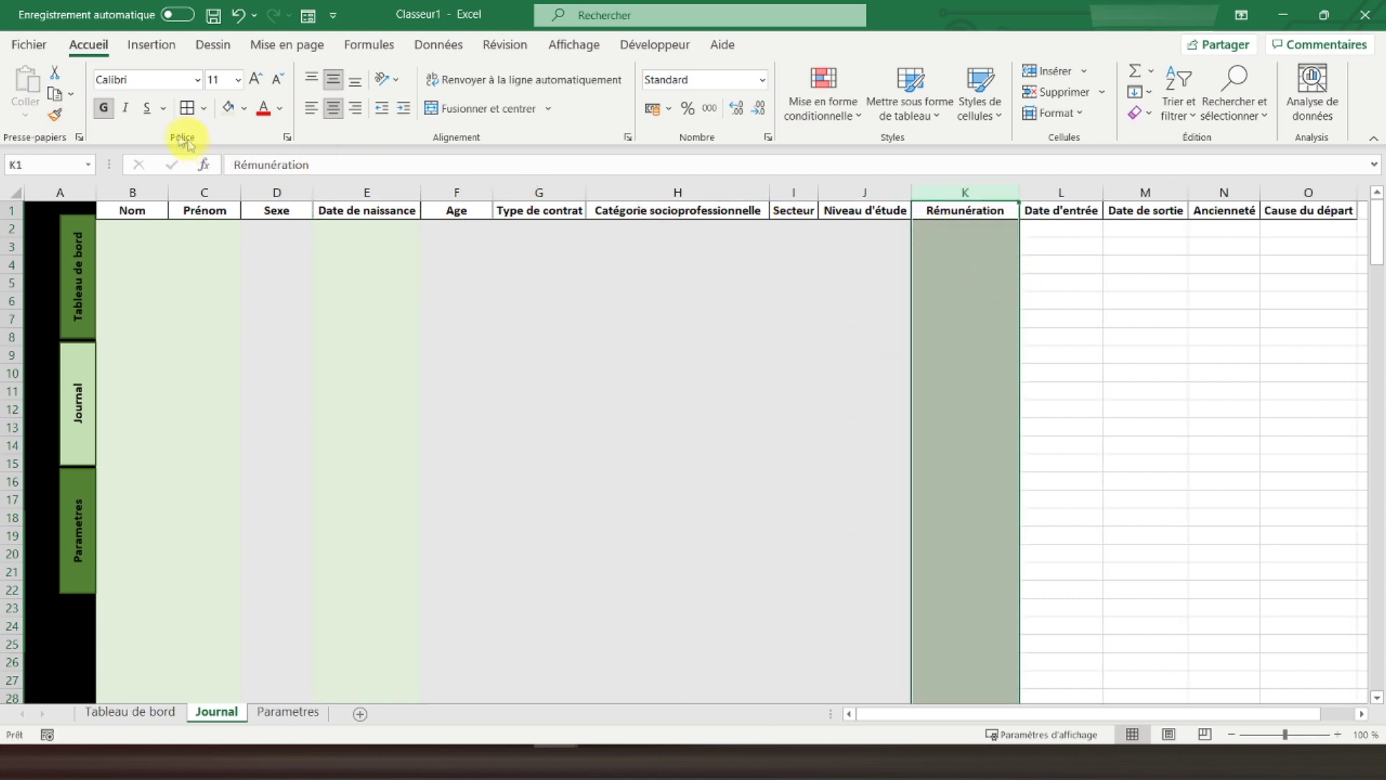
click(56, 115)
click(1059, 192)
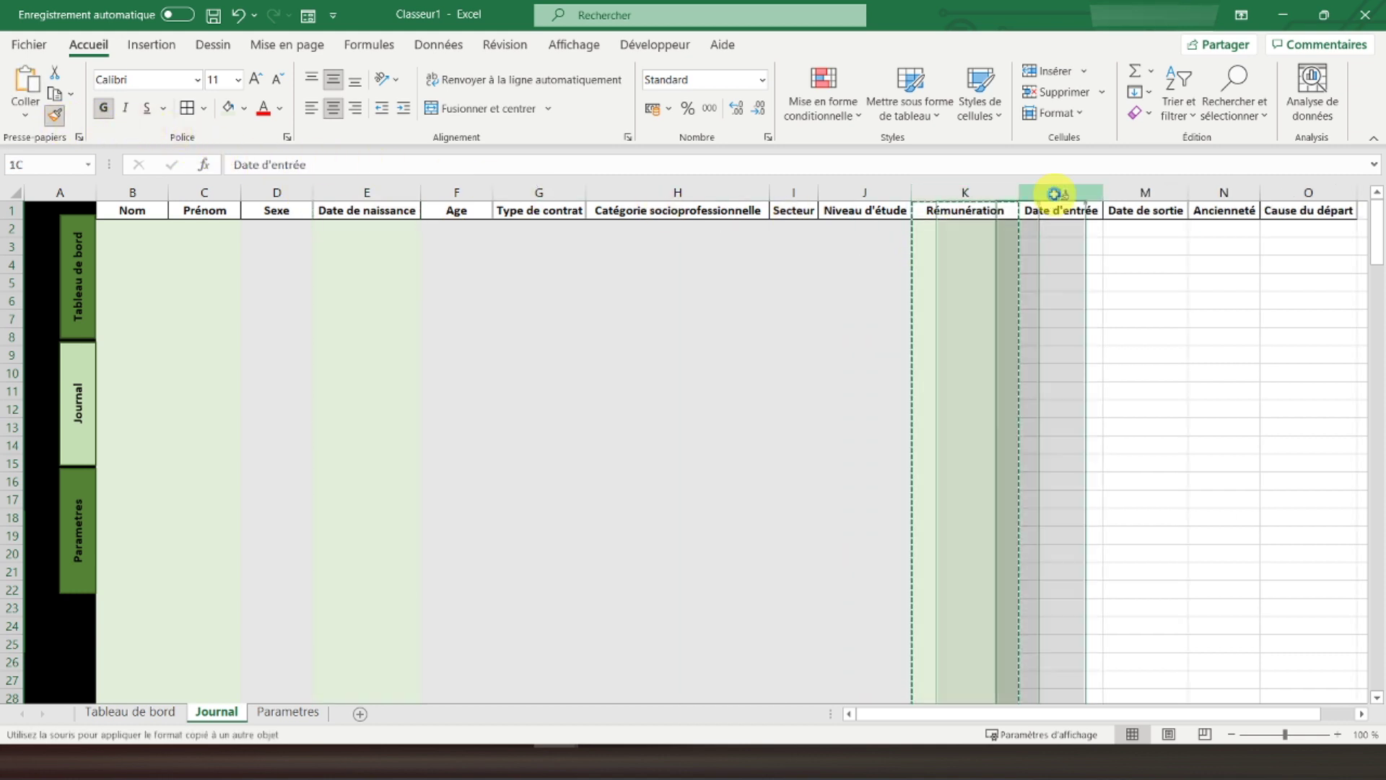
click(53, 118)
click(1162, 192)
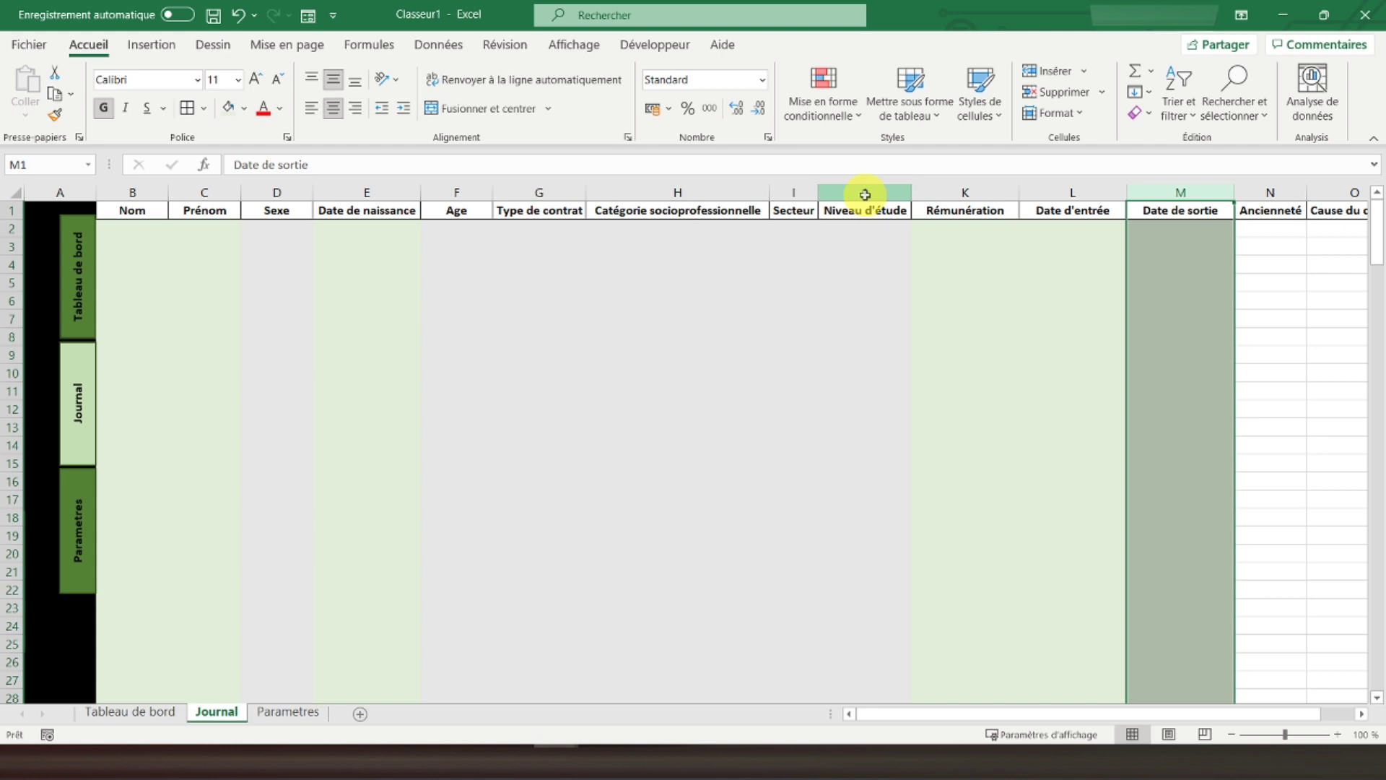
Copy the Niveau d'étude column's grey formatting to the Ancienneté and Cause du départ columns
click(865, 194)
click(53, 116)
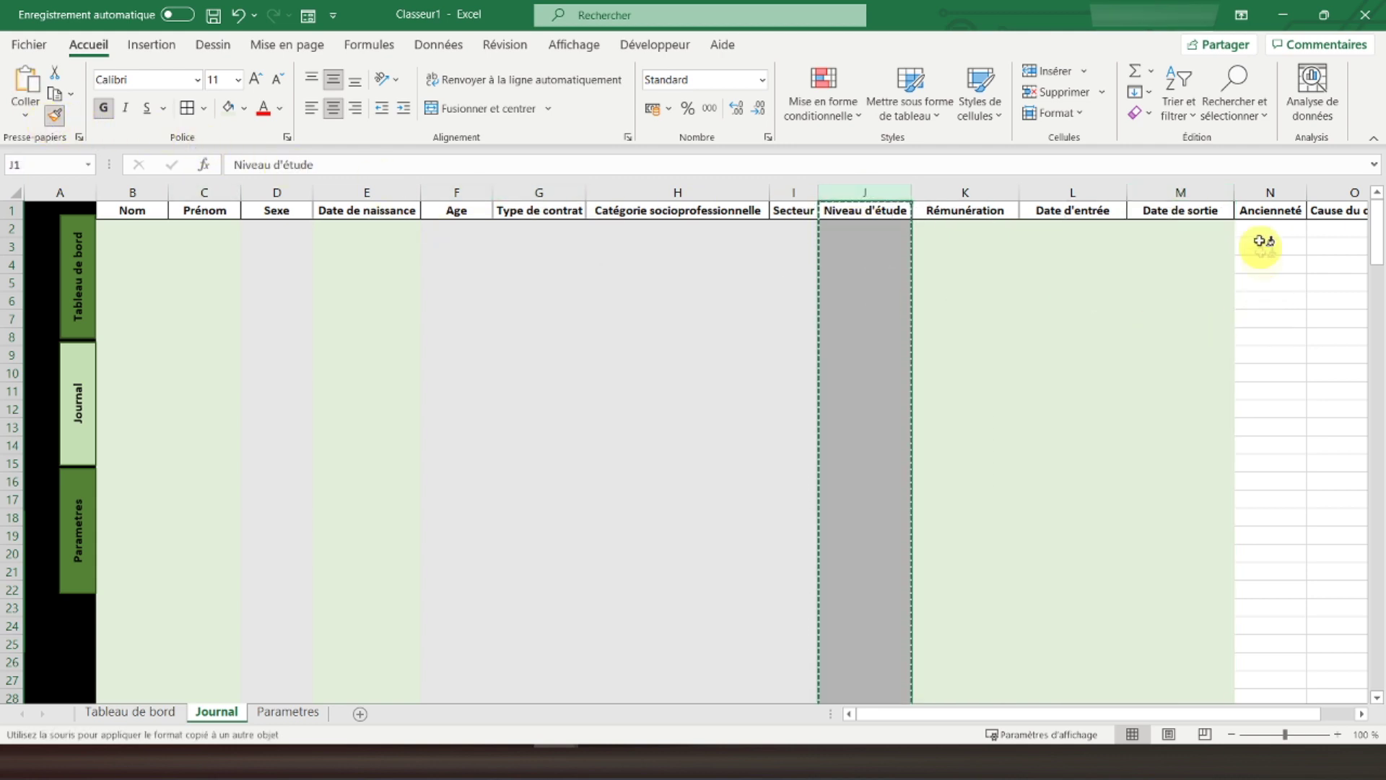
click(1269, 192)
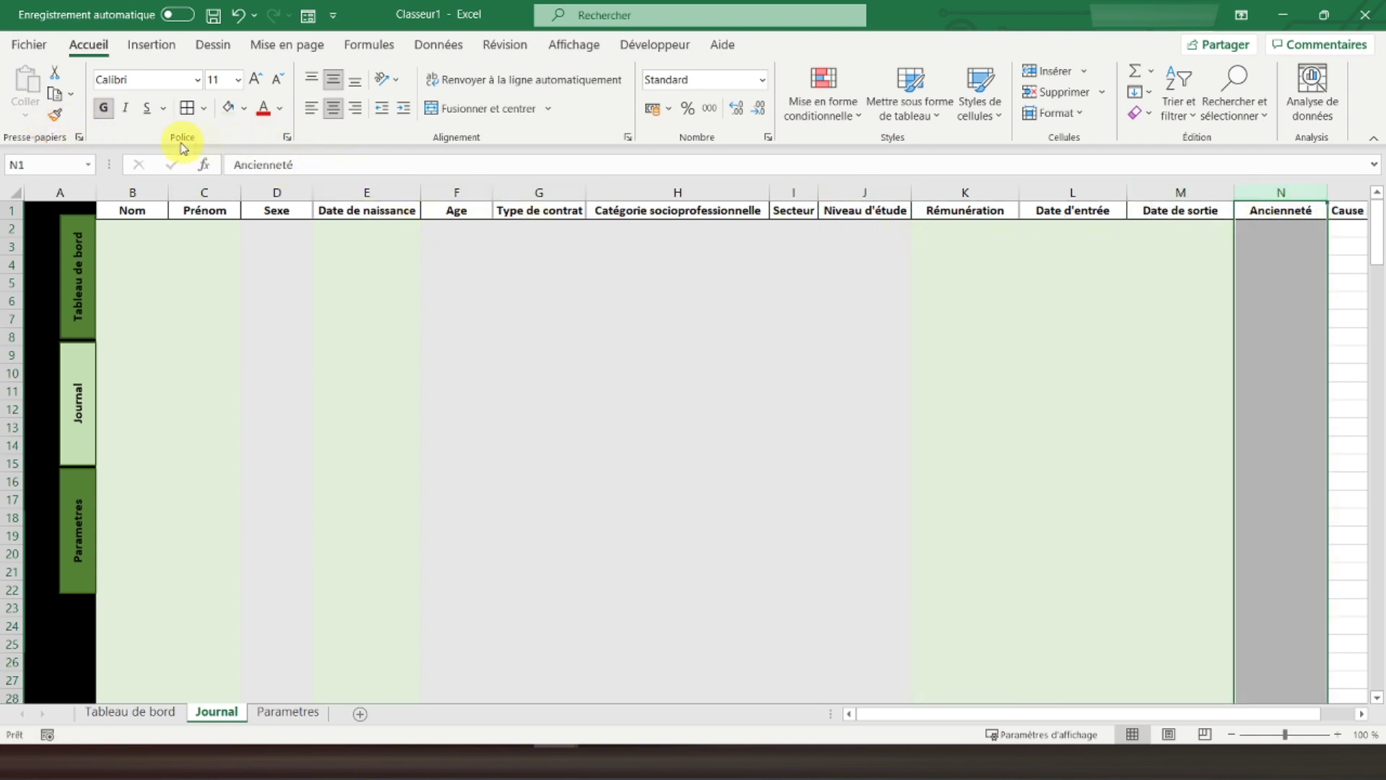
click(57, 118)
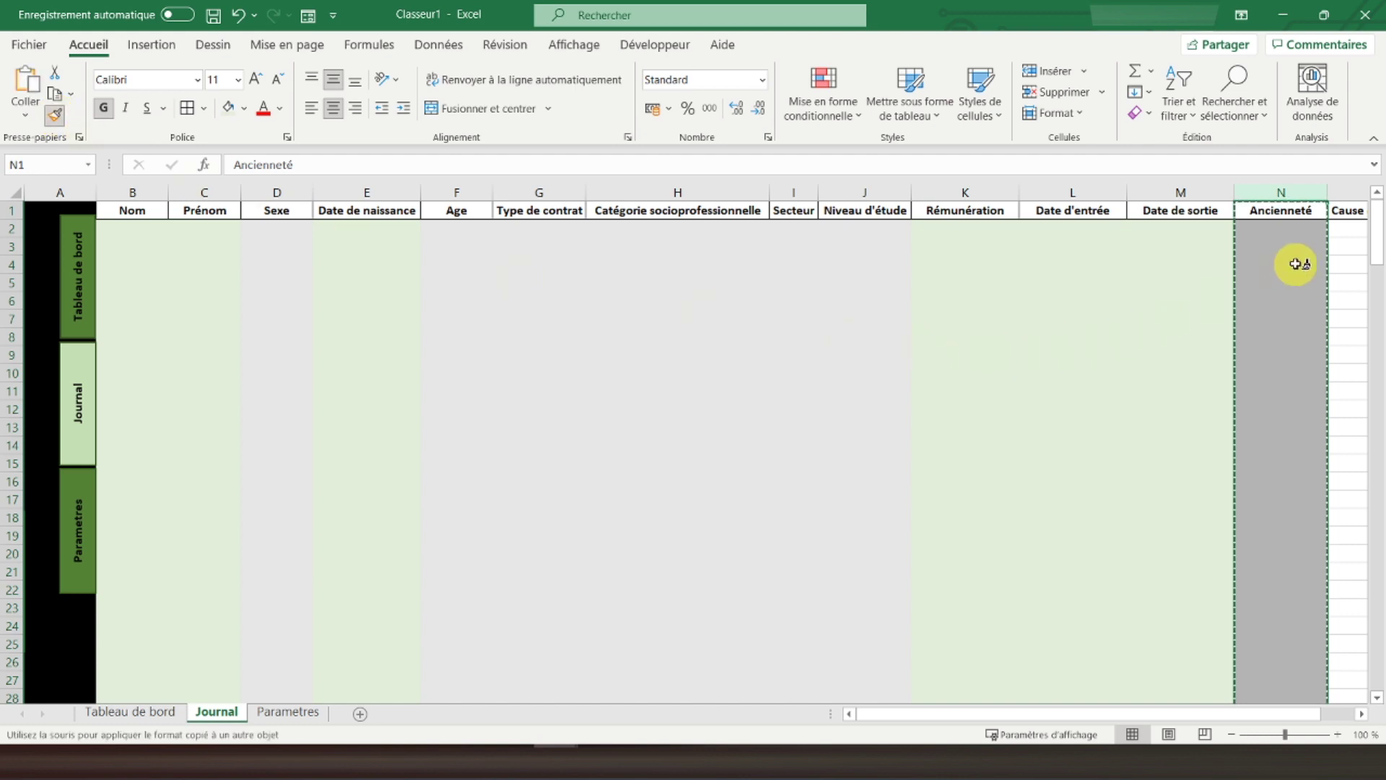
click(1344, 192)
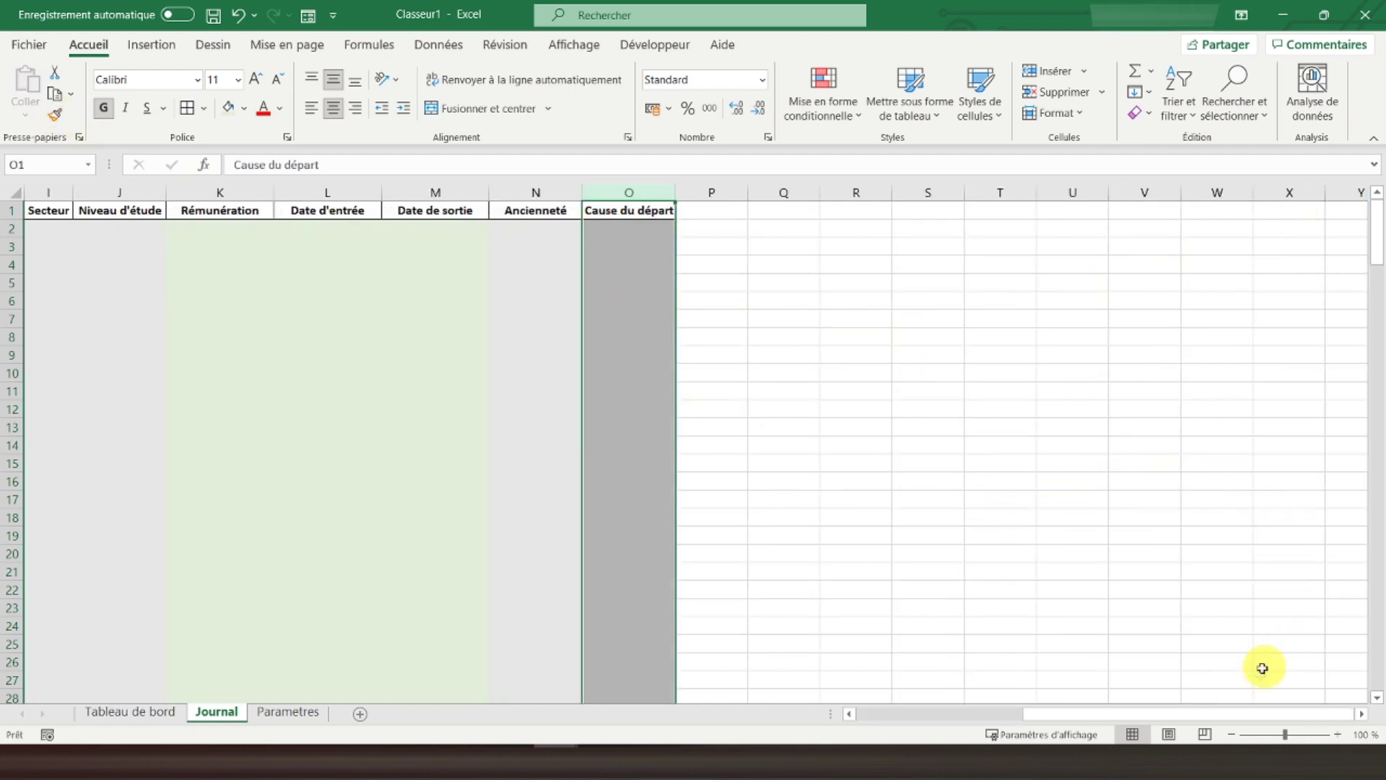
Apply dashed outline and inside borders to the journal entry cells B2:O200
drag(1115, 706, 1036, 705)
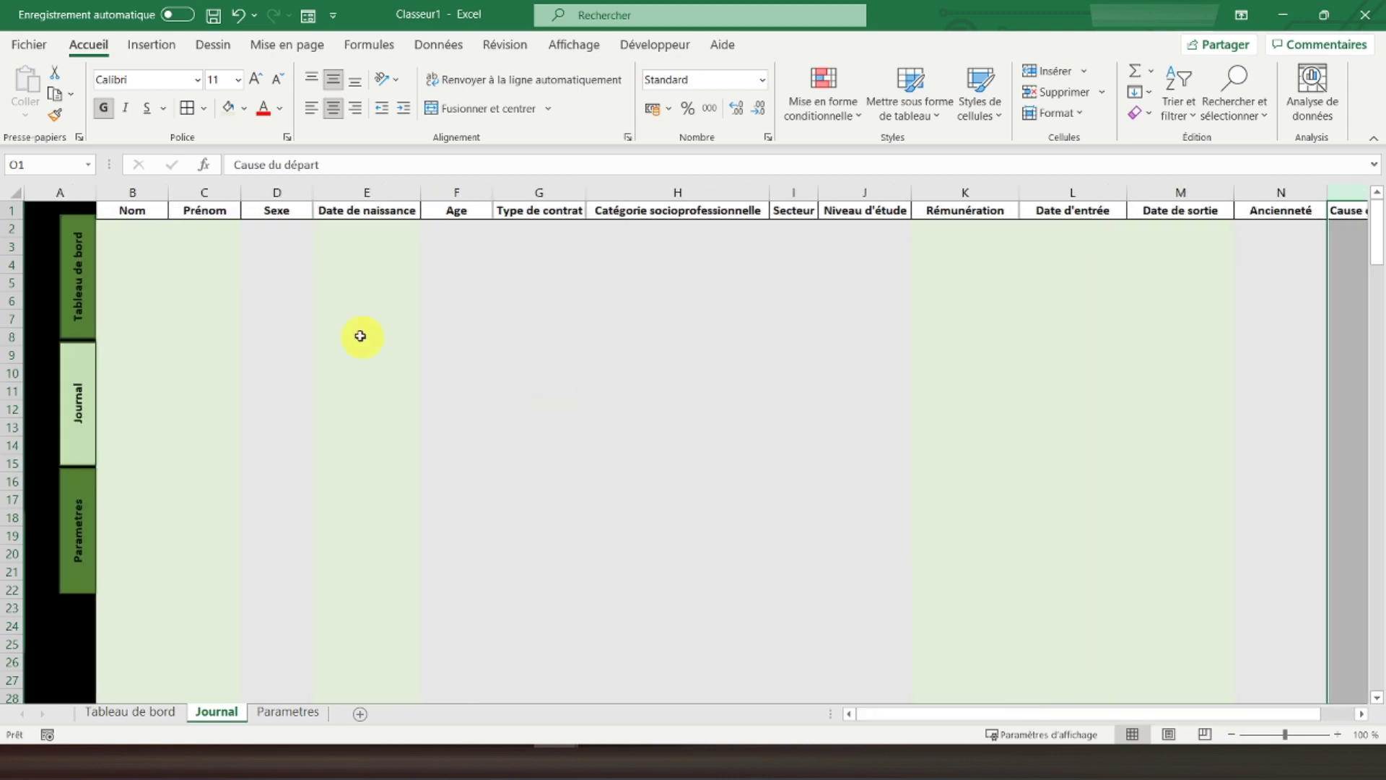
drag(113, 223, 1234, 659)
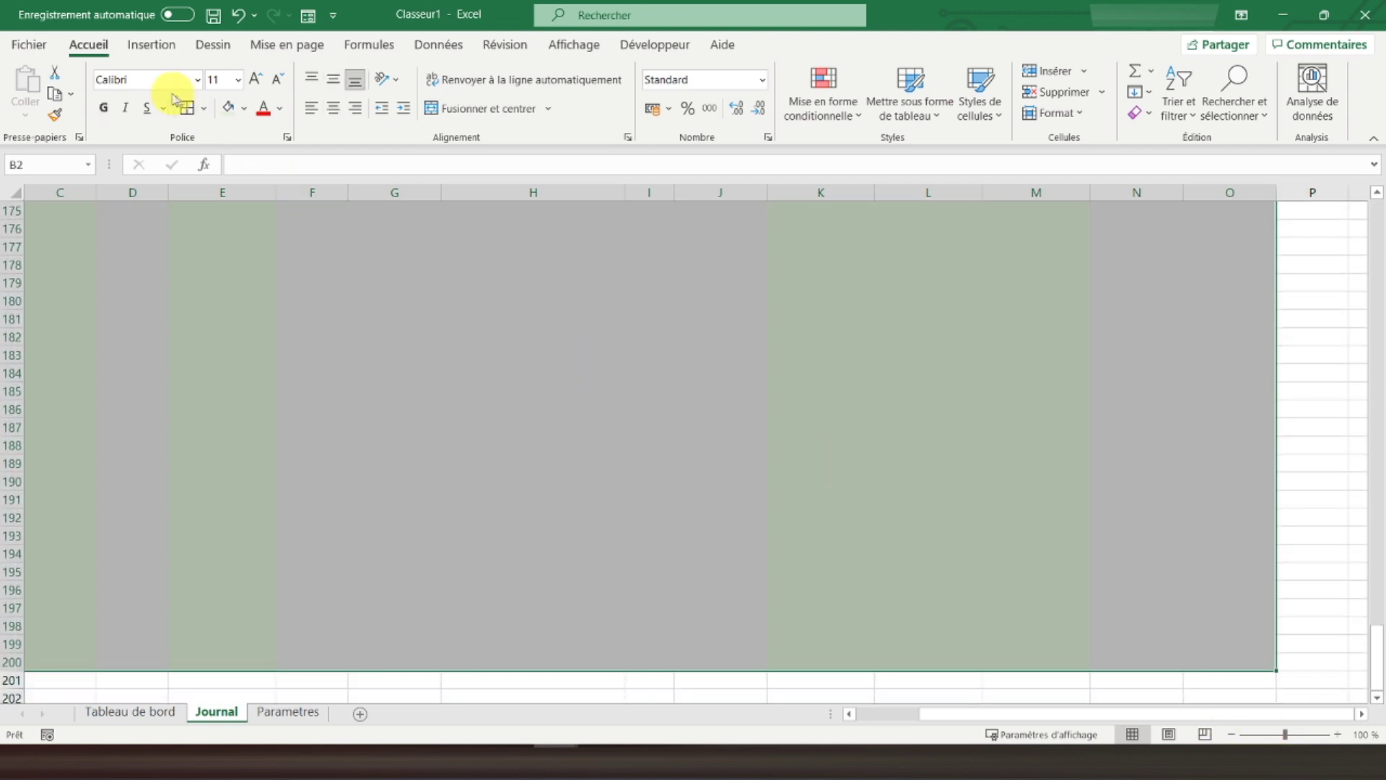
click(206, 110)
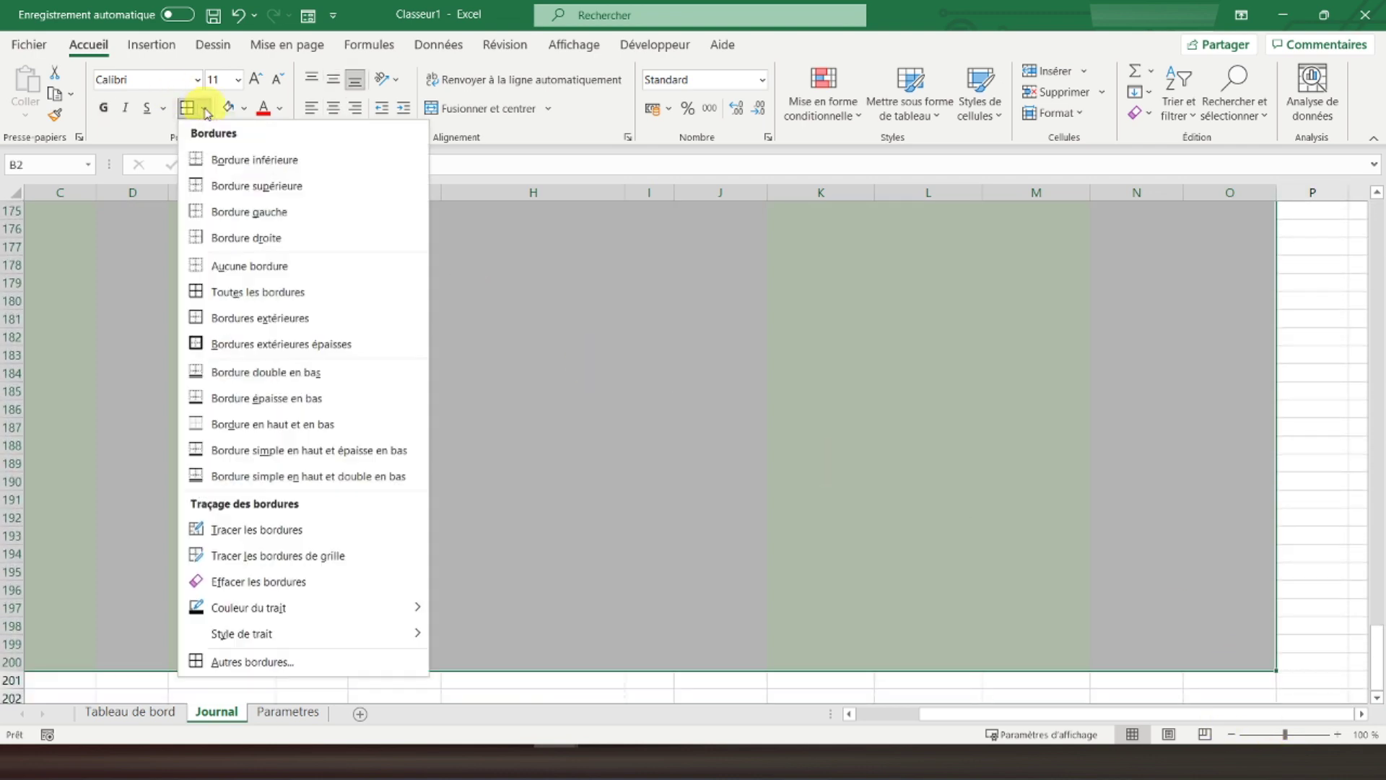
click(263, 661)
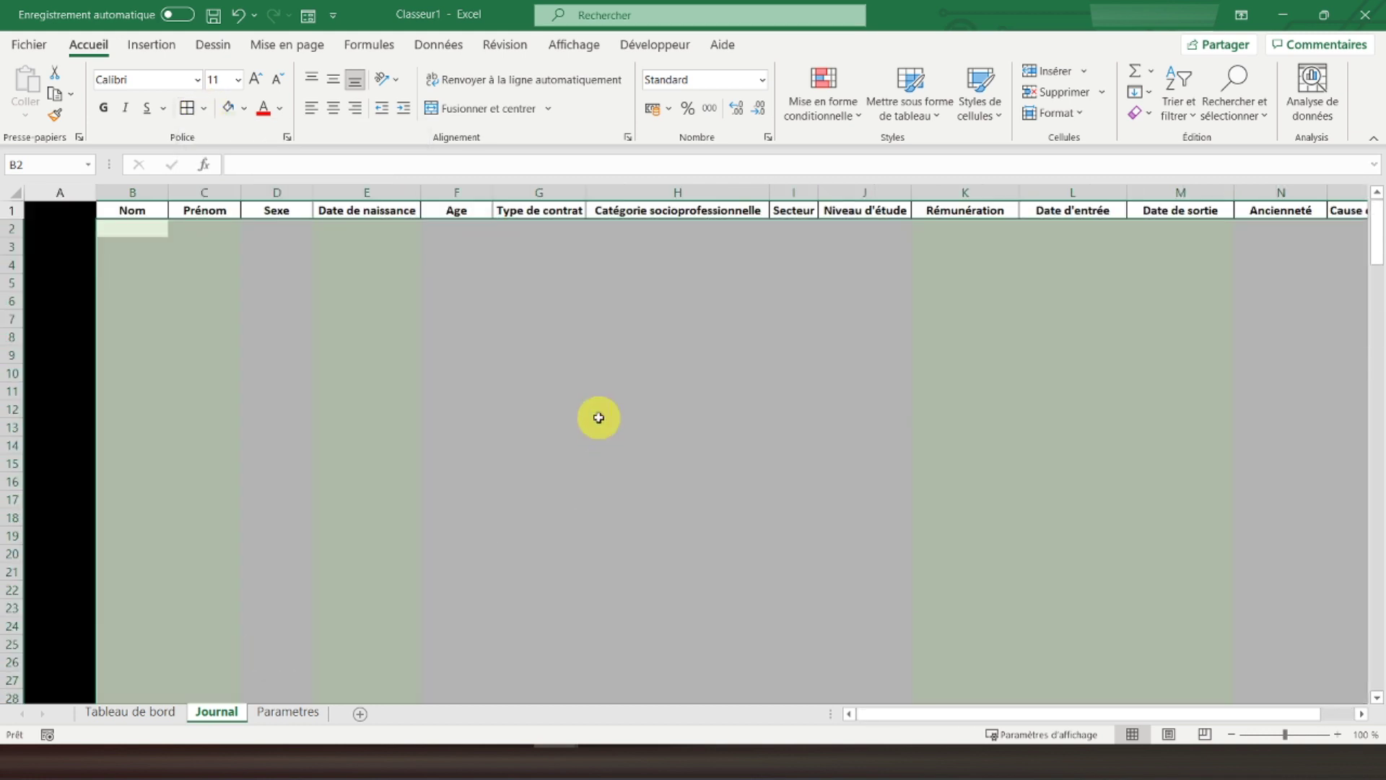
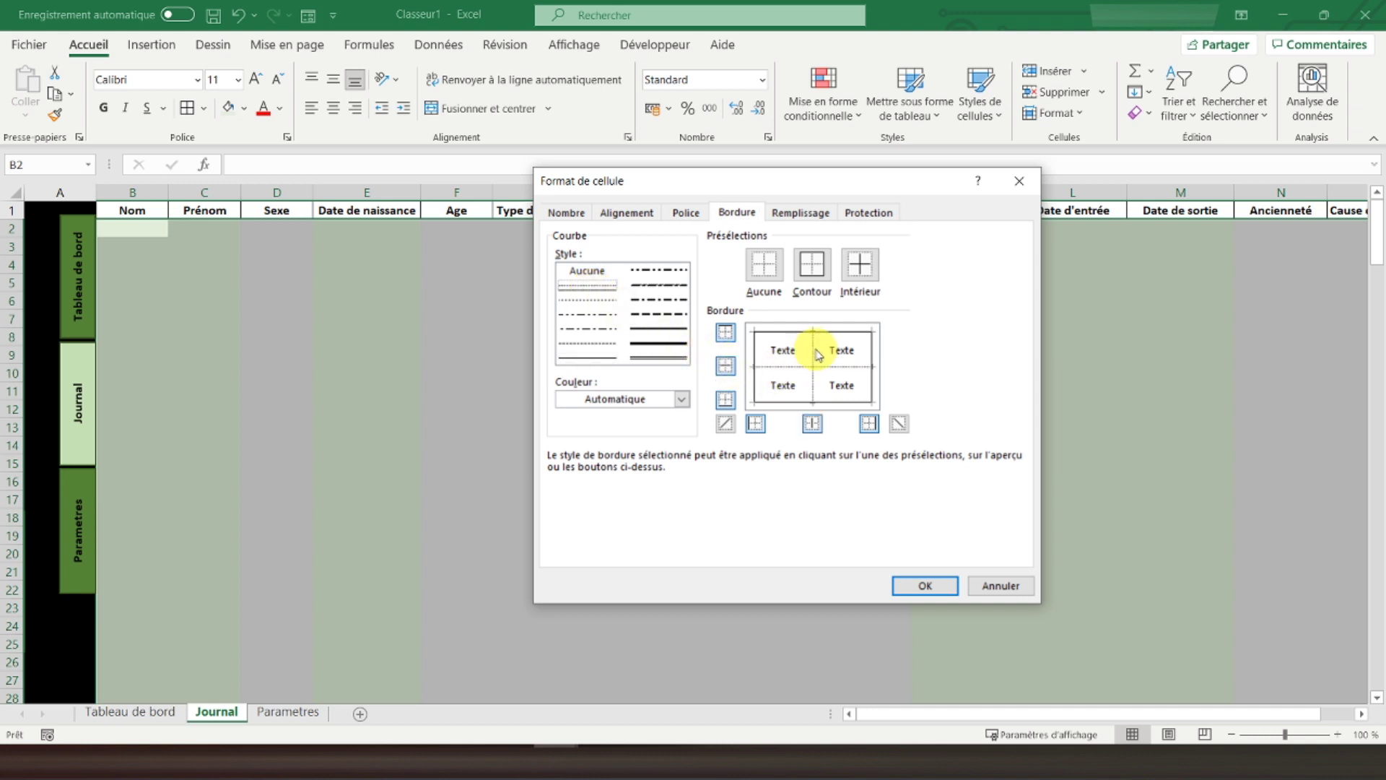
click(925, 584)
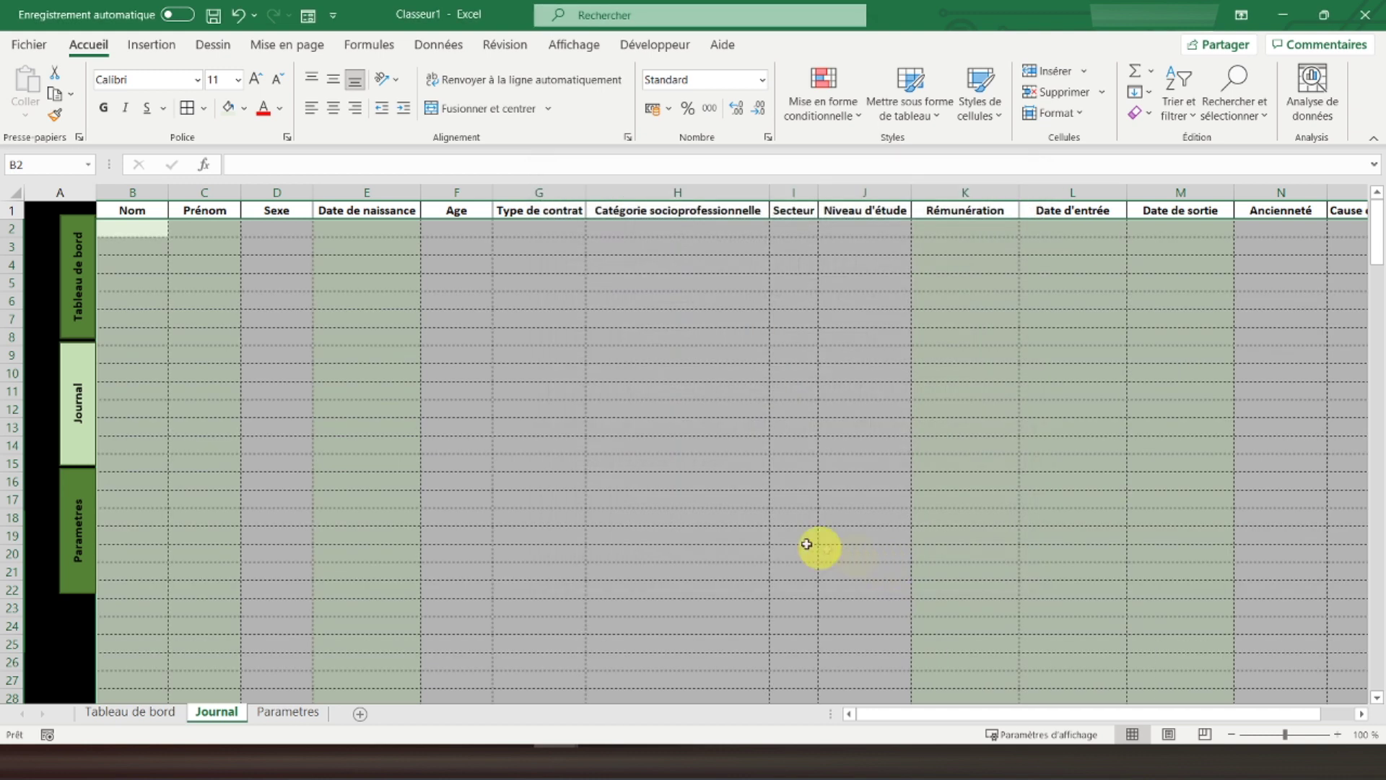
click(131, 228)
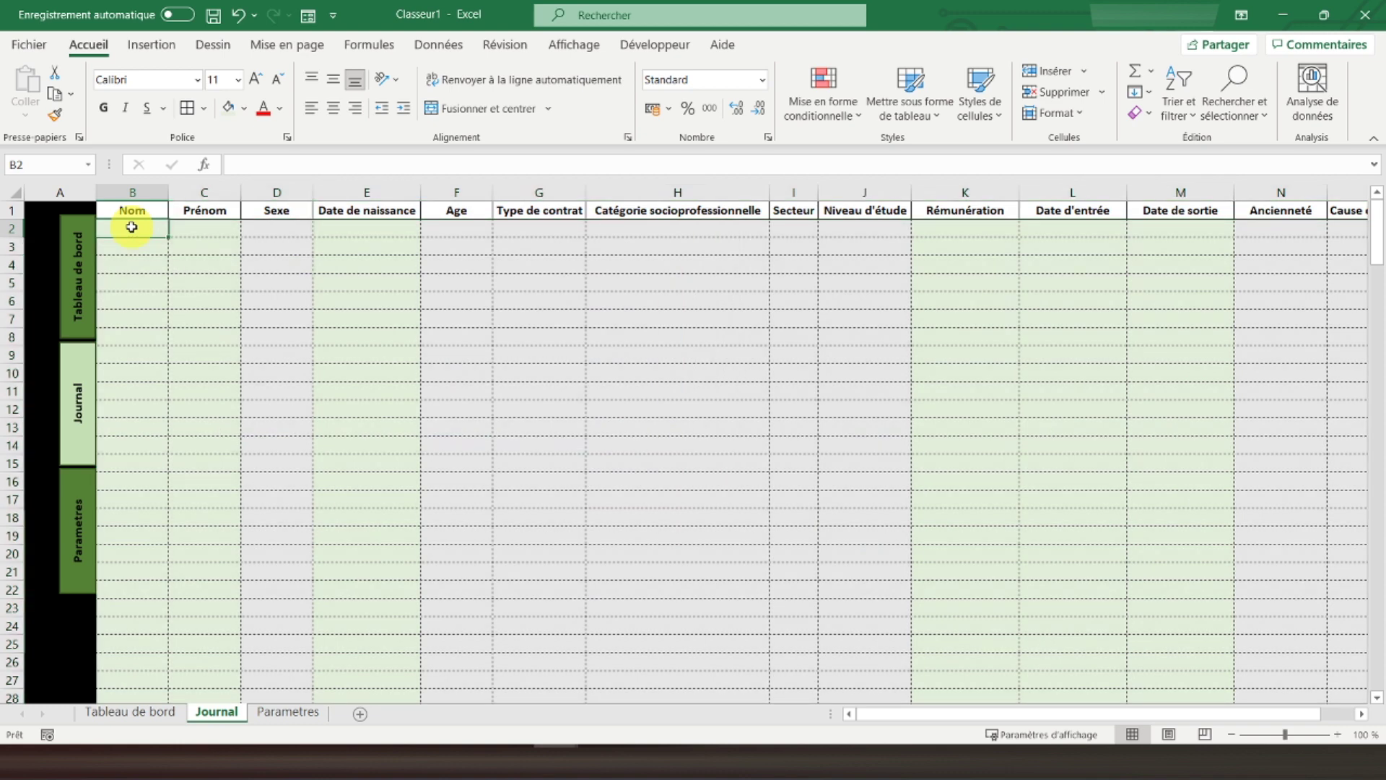
Check that the Sexe cells in column D offer their drop-down list, and inspect Age cell F2
click(260, 231)
click(264, 277)
click(267, 302)
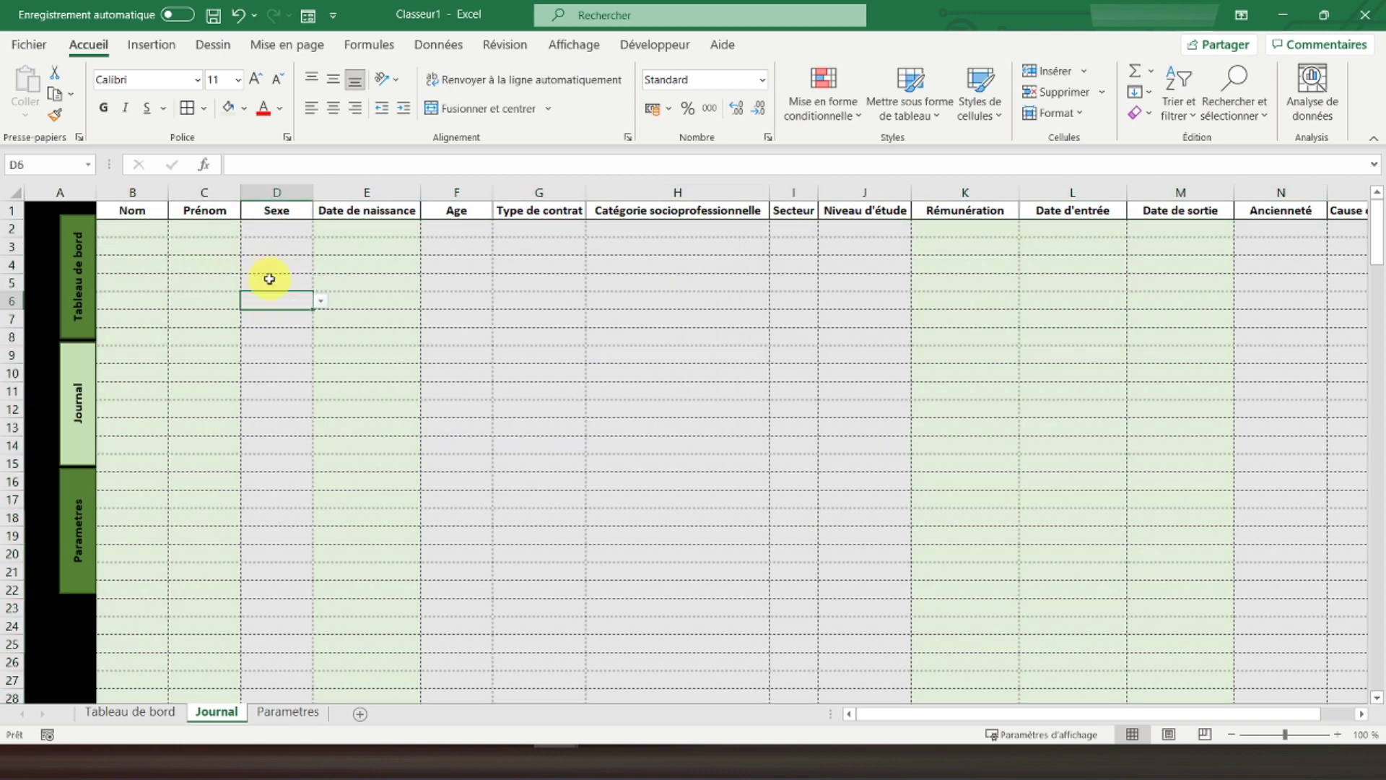
click(444, 233)
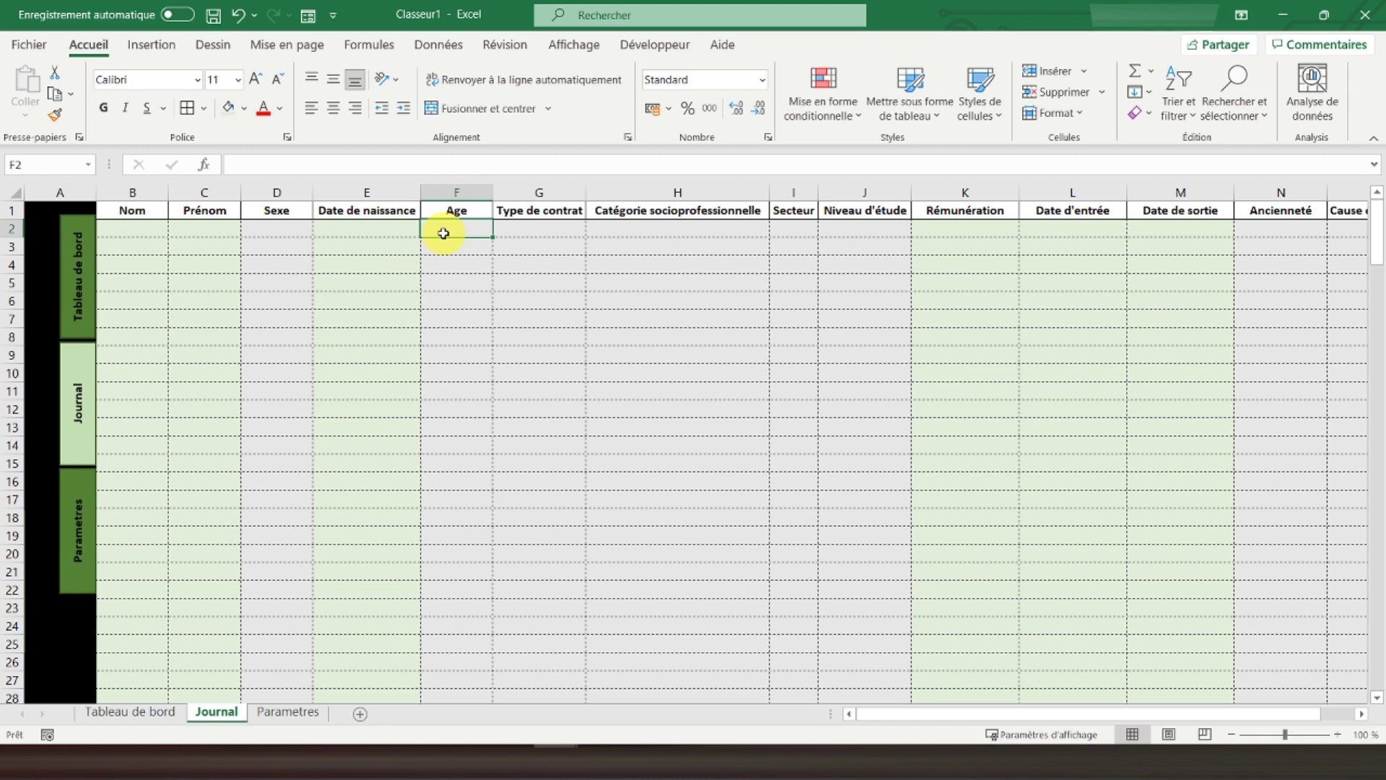
Add a drop-down list to the Type de contrat cells G2:G200, sourced from B2:B4 of the Parametres sheet
click(551, 229)
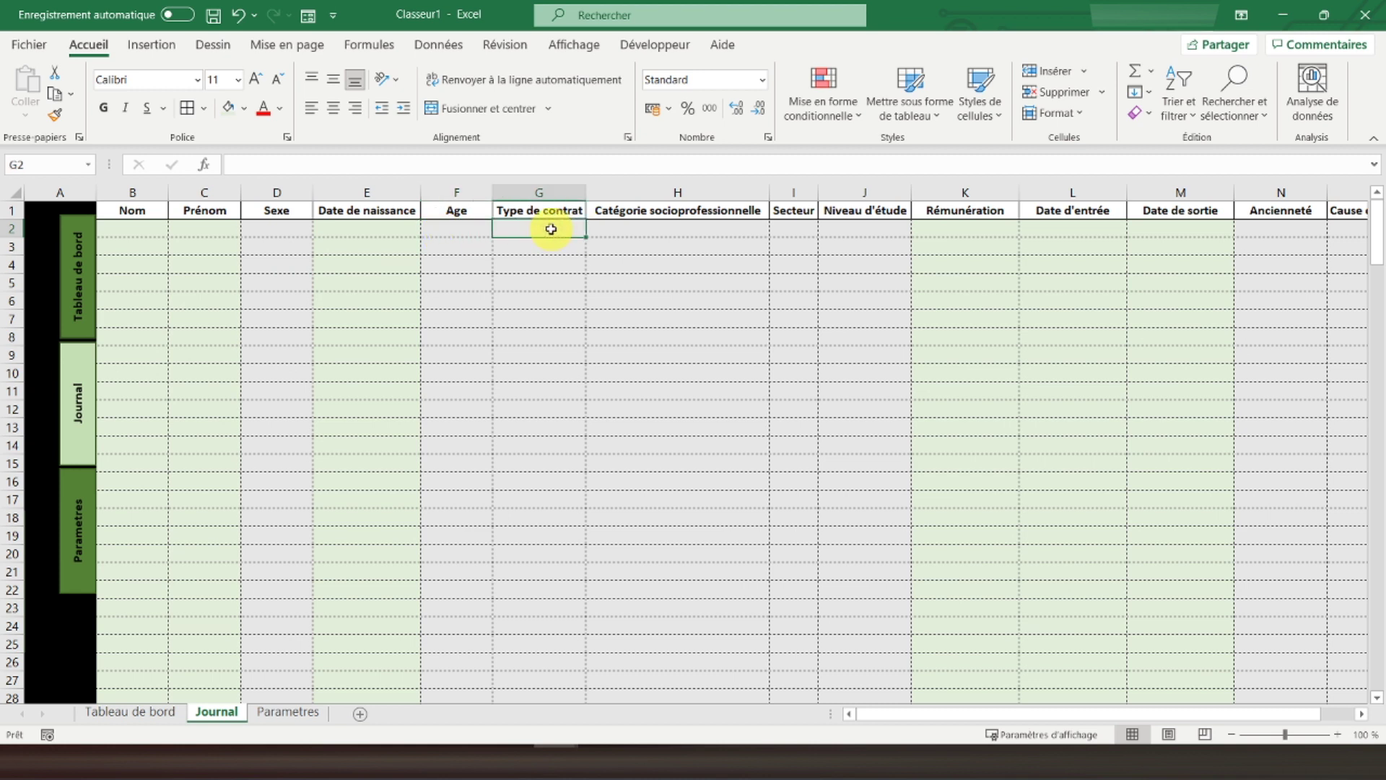
drag(551, 229, 541, 661)
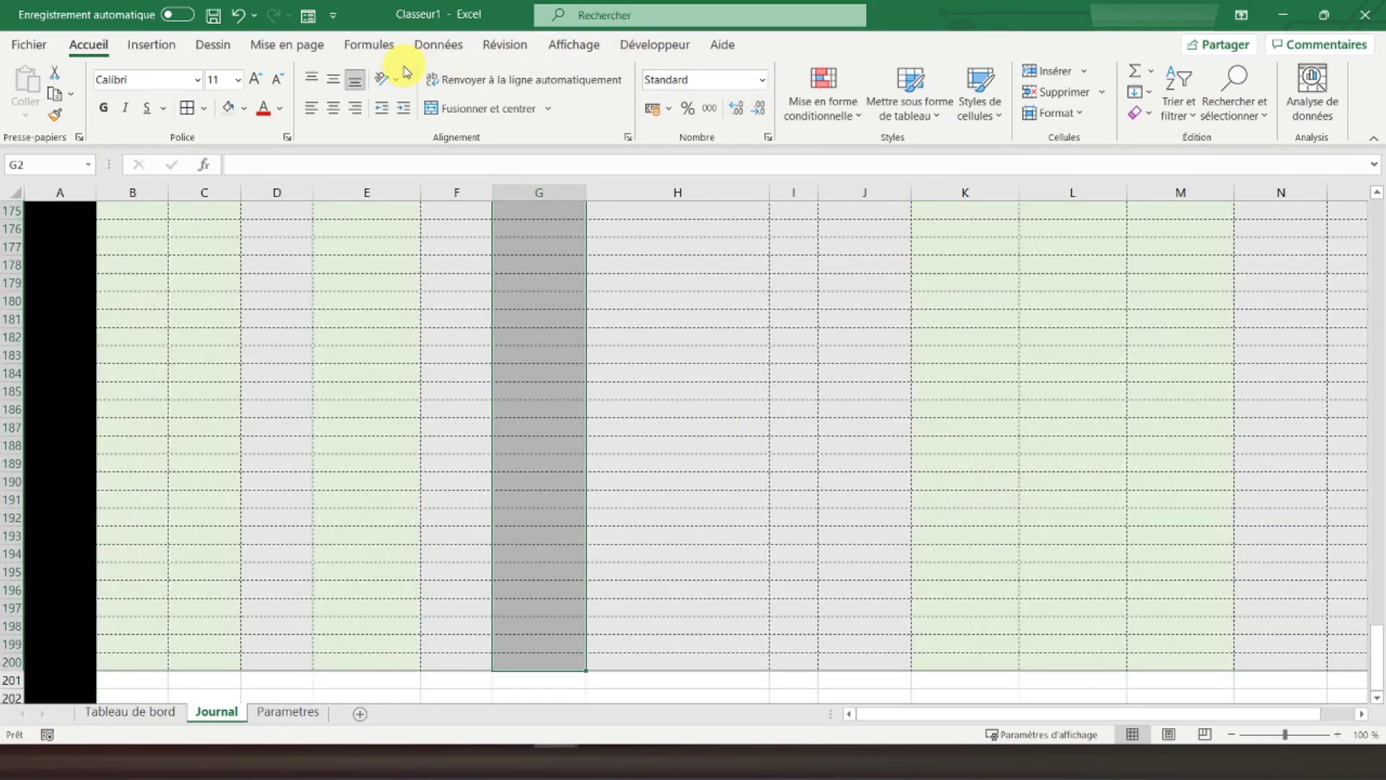
click(439, 46)
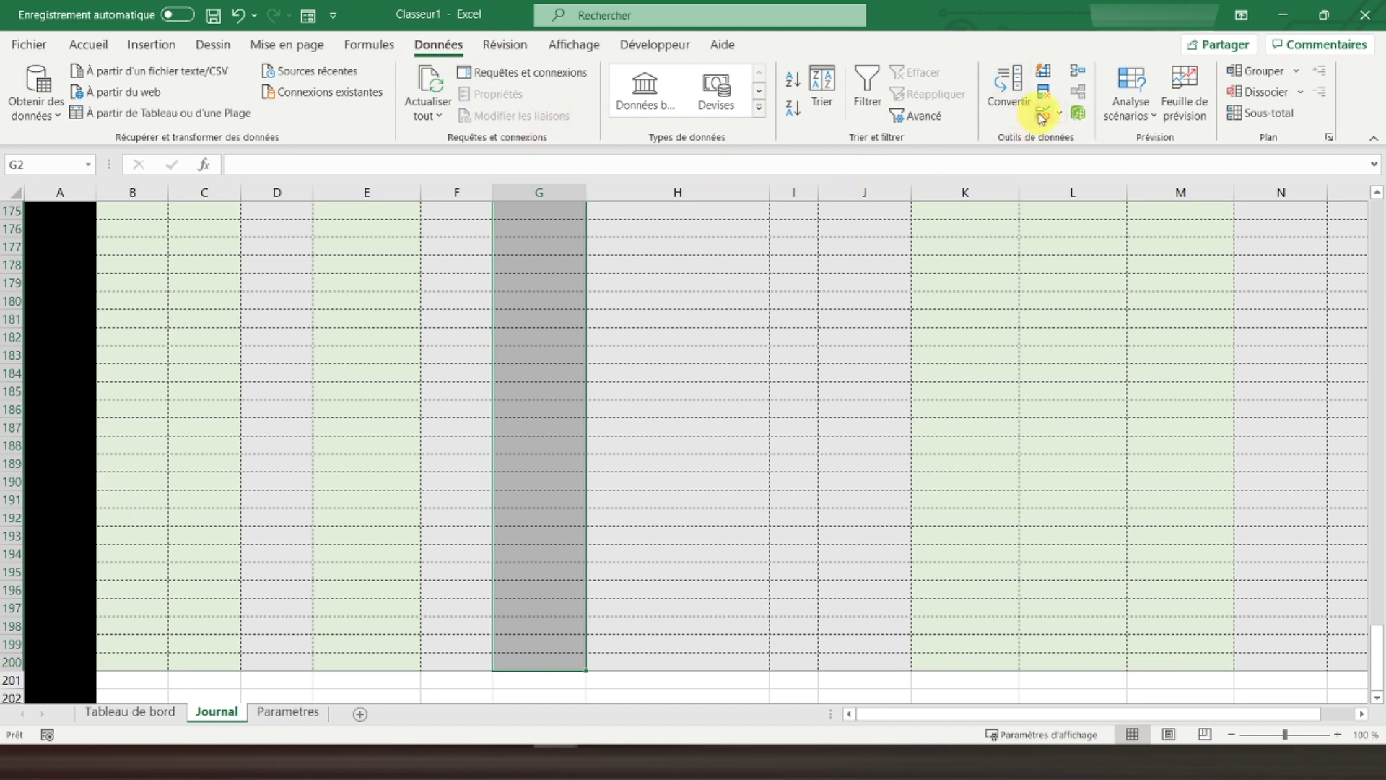
click(1044, 115)
click(659, 350)
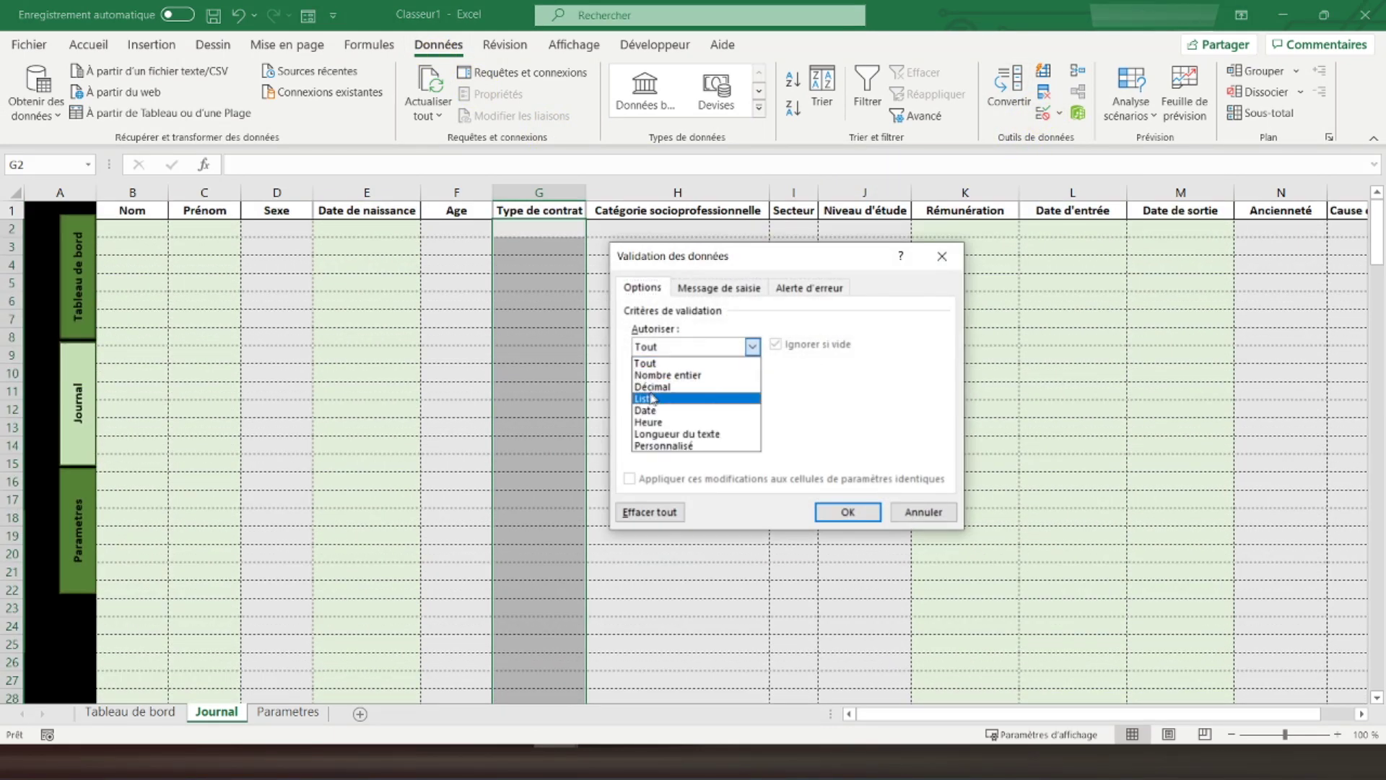
click(650, 397)
click(677, 417)
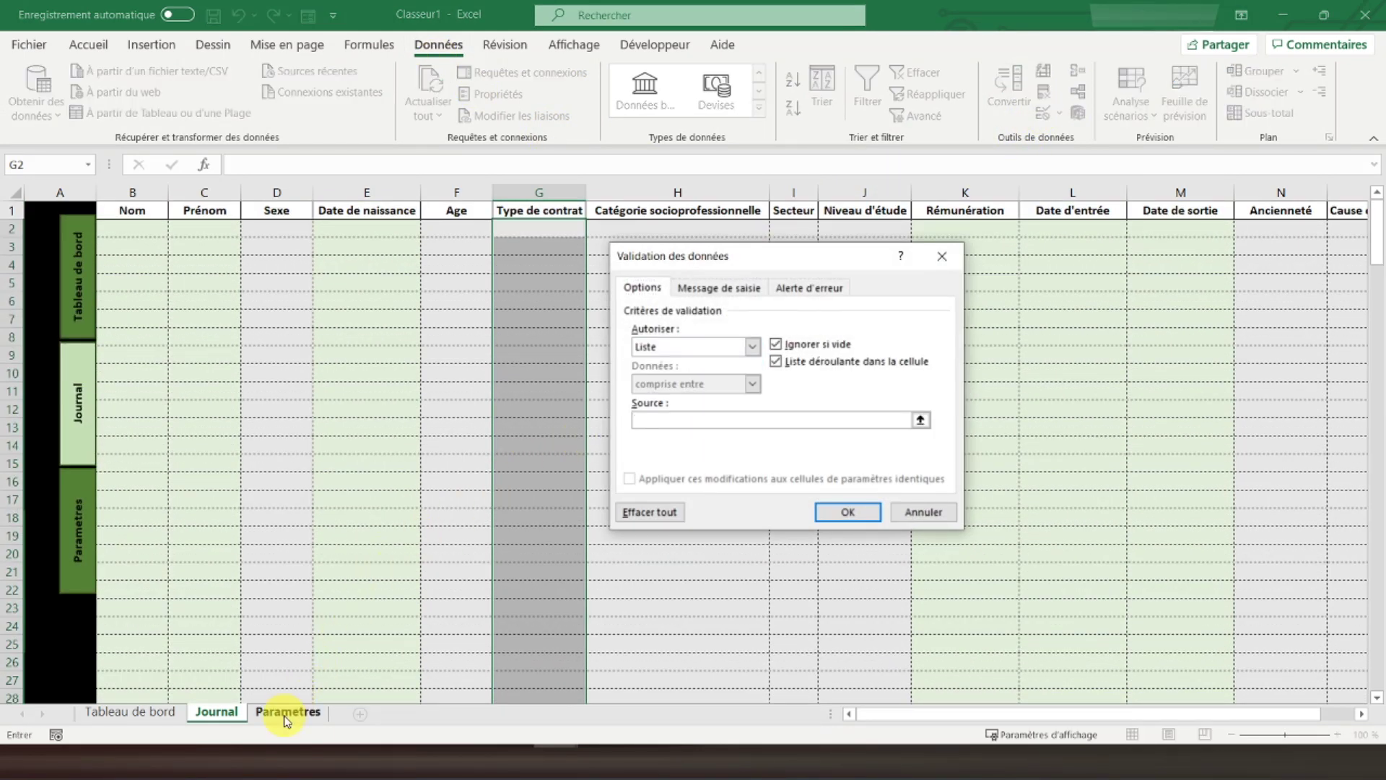
click(287, 712)
drag(187, 229, 185, 266)
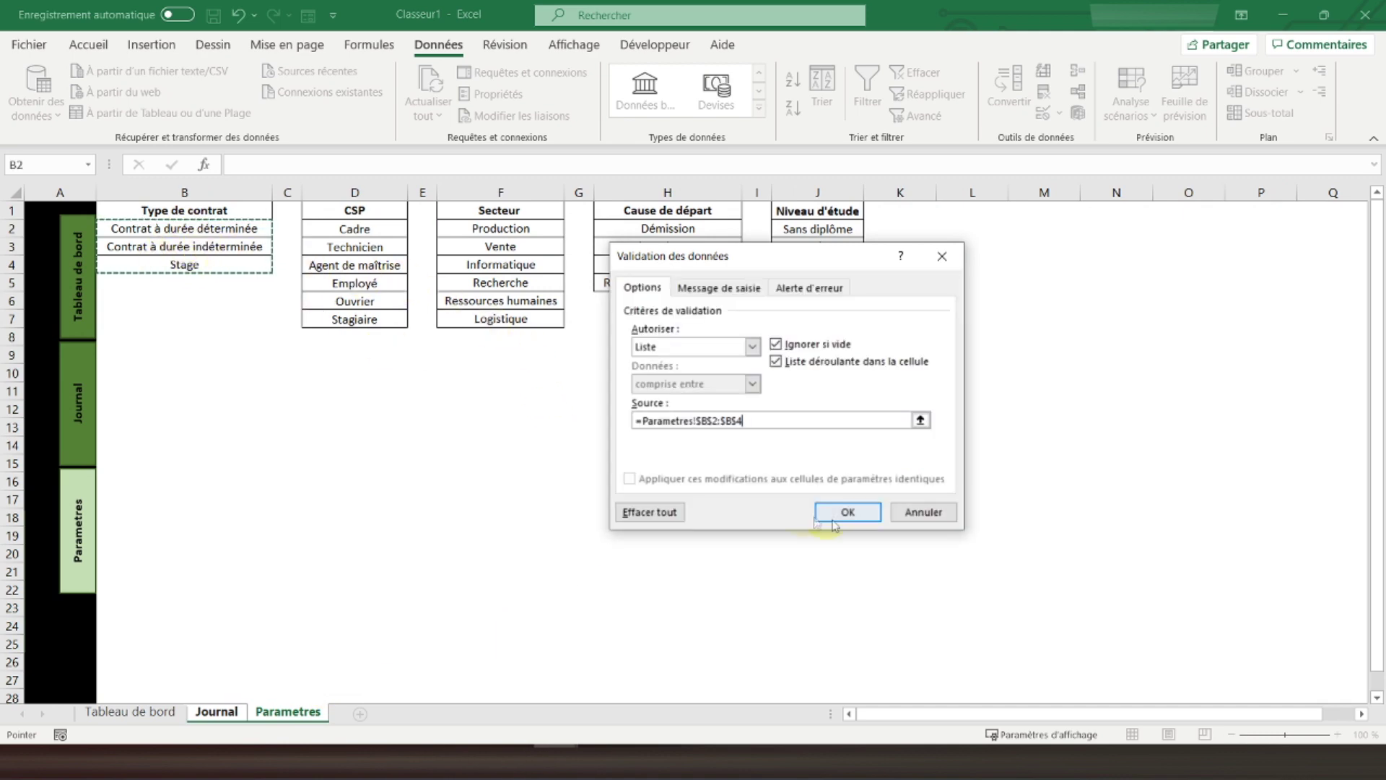
click(841, 513)
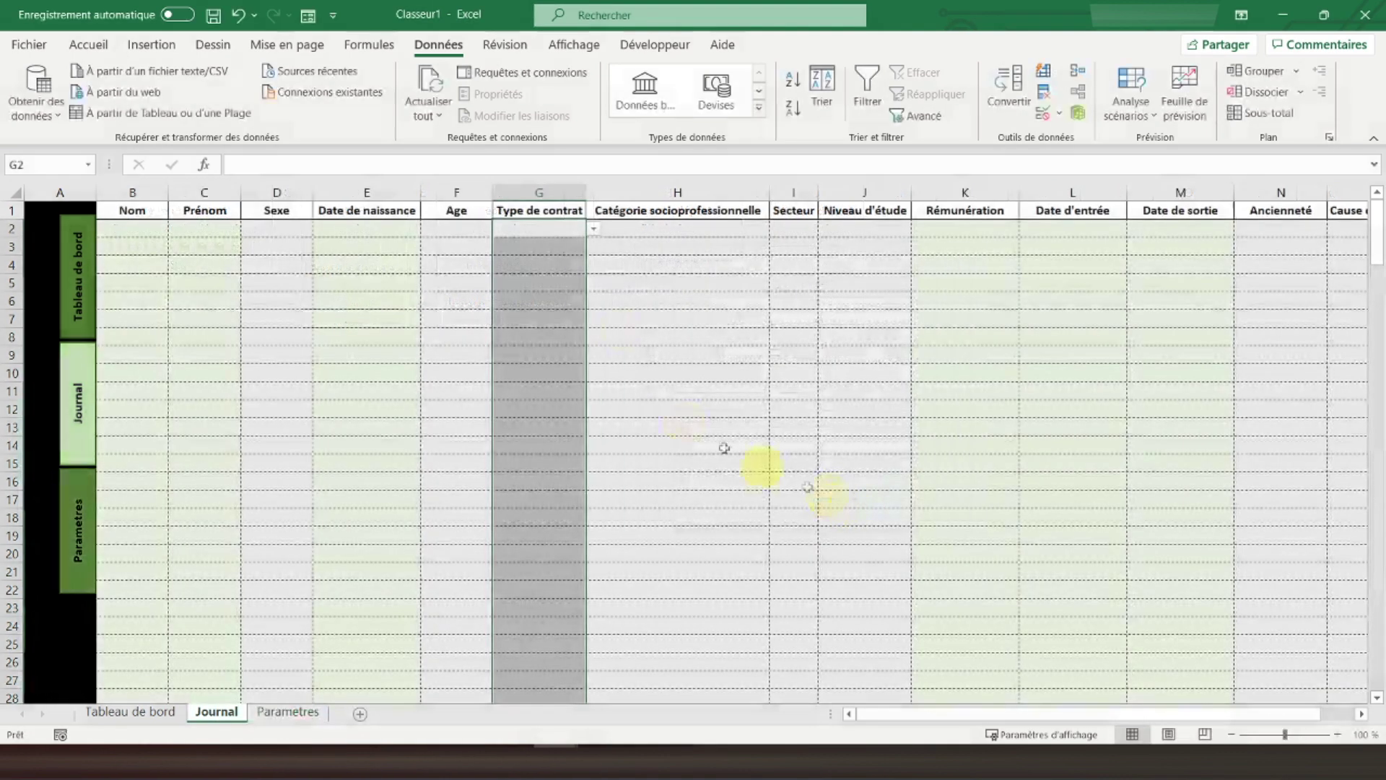
click(592, 230)
Add a drop-down list to the Catégorie socioprofessionnelle cells H2:H200, using the CSP entries D2:D7 of the Parametres sheet as source
click(644, 225)
drag(652, 223, 725, 662)
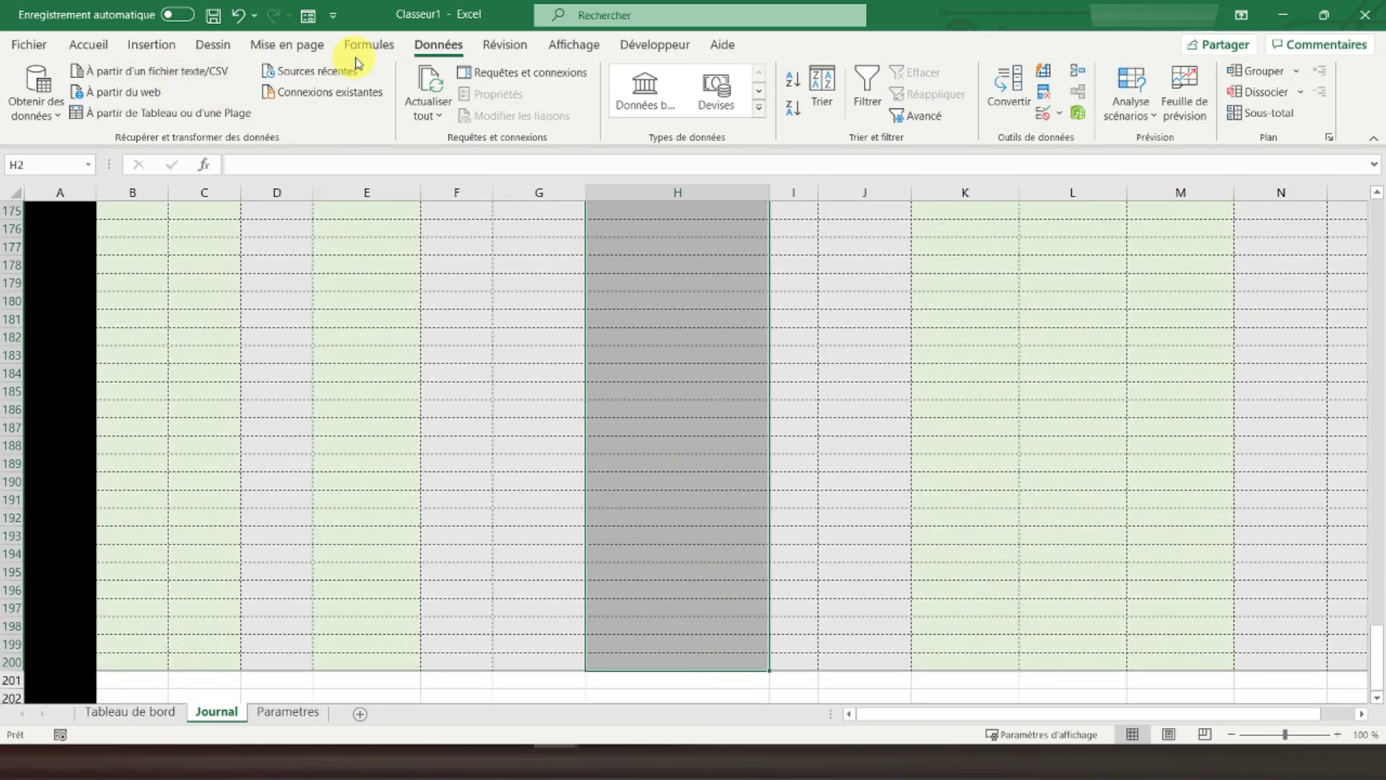
click(1042, 114)
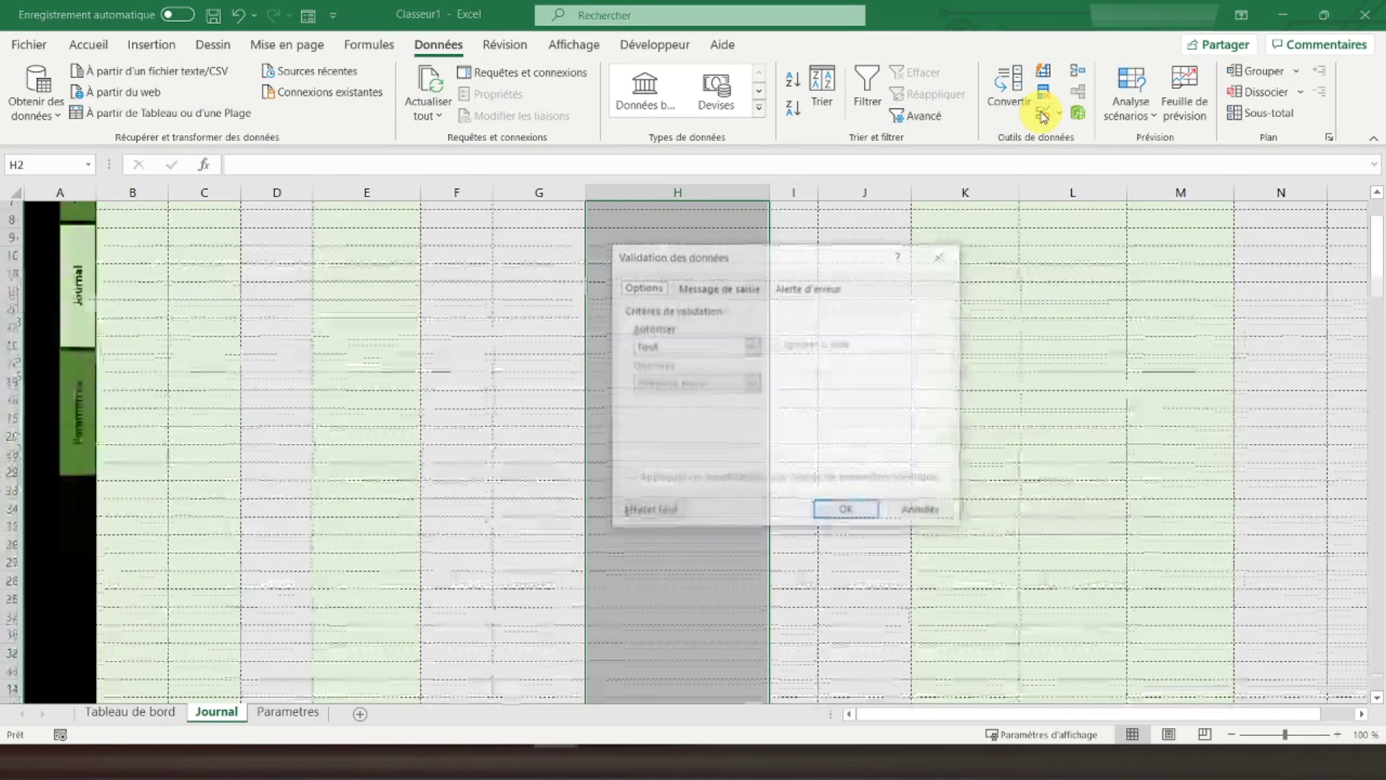
click(684, 354)
click(665, 395)
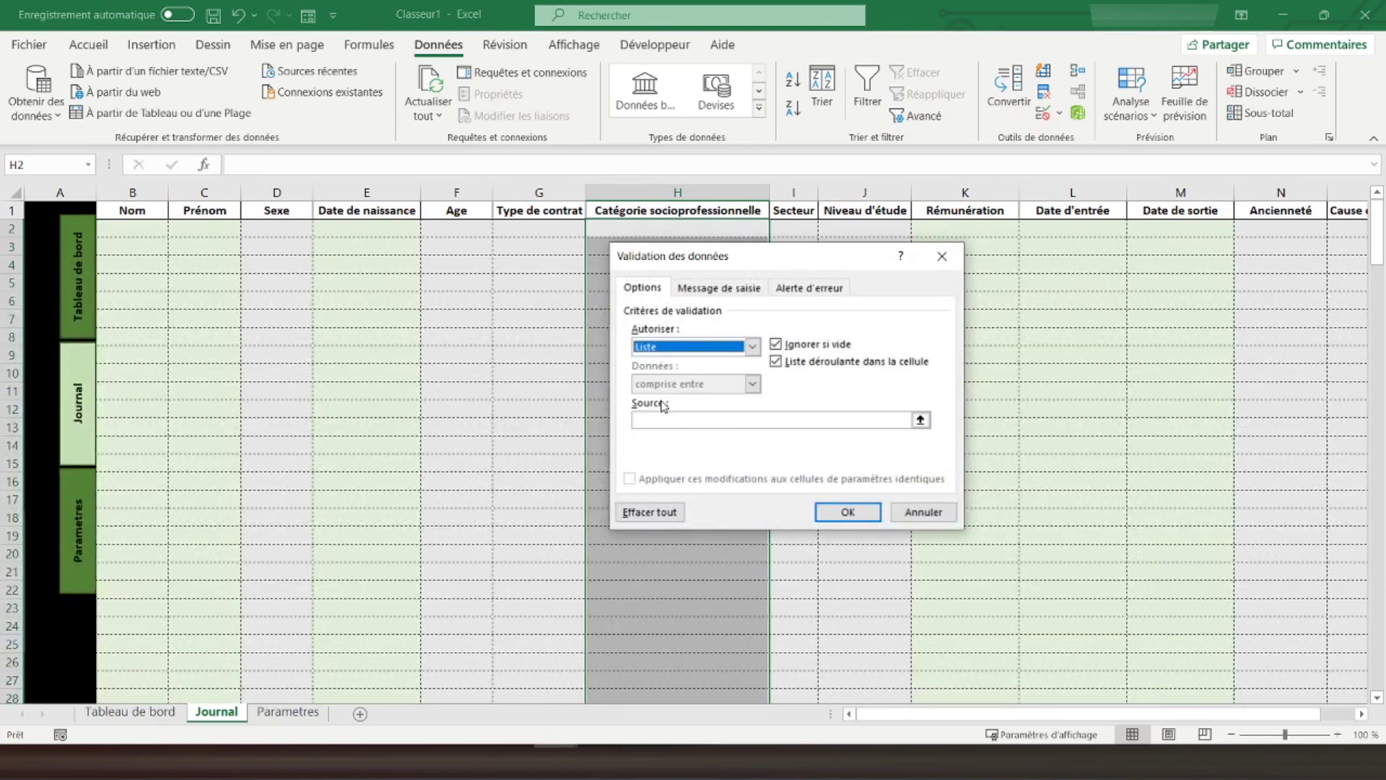
click(667, 422)
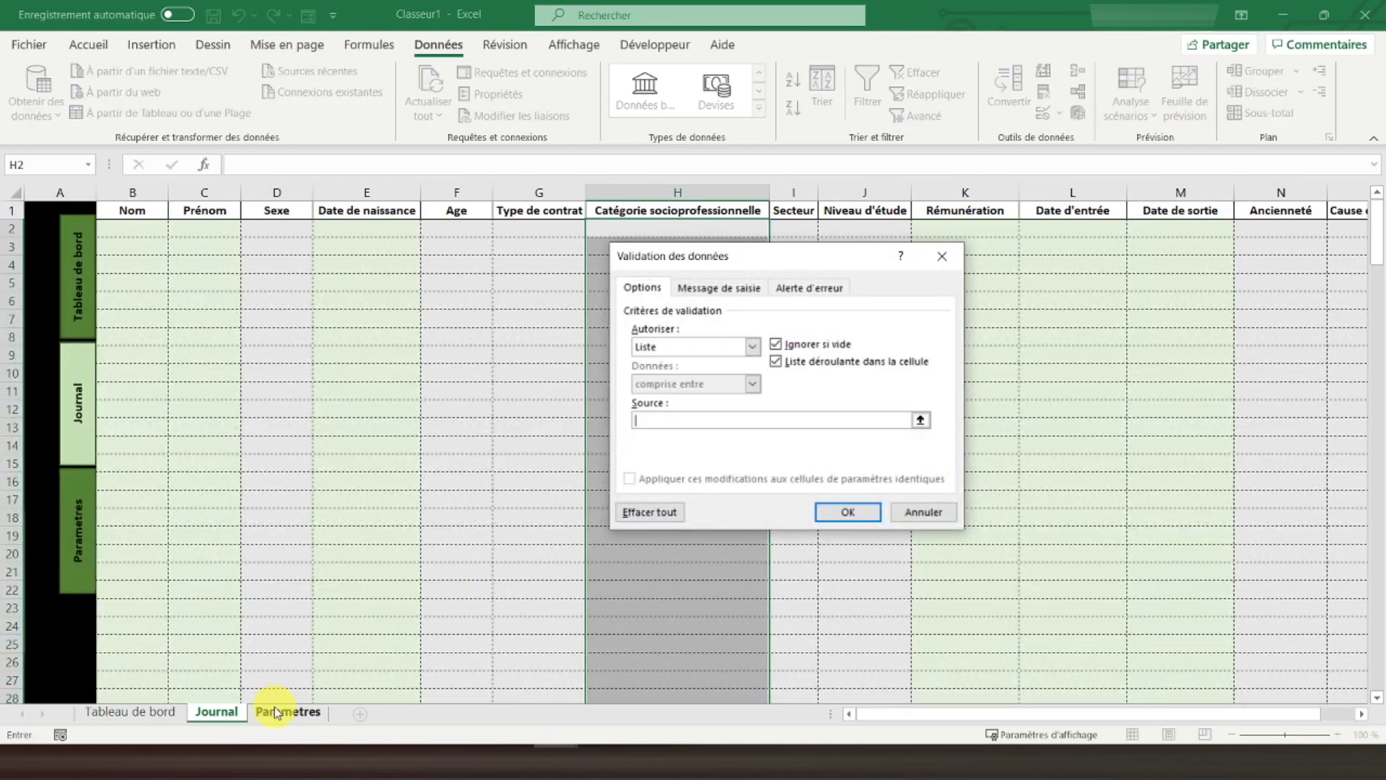
click(275, 712)
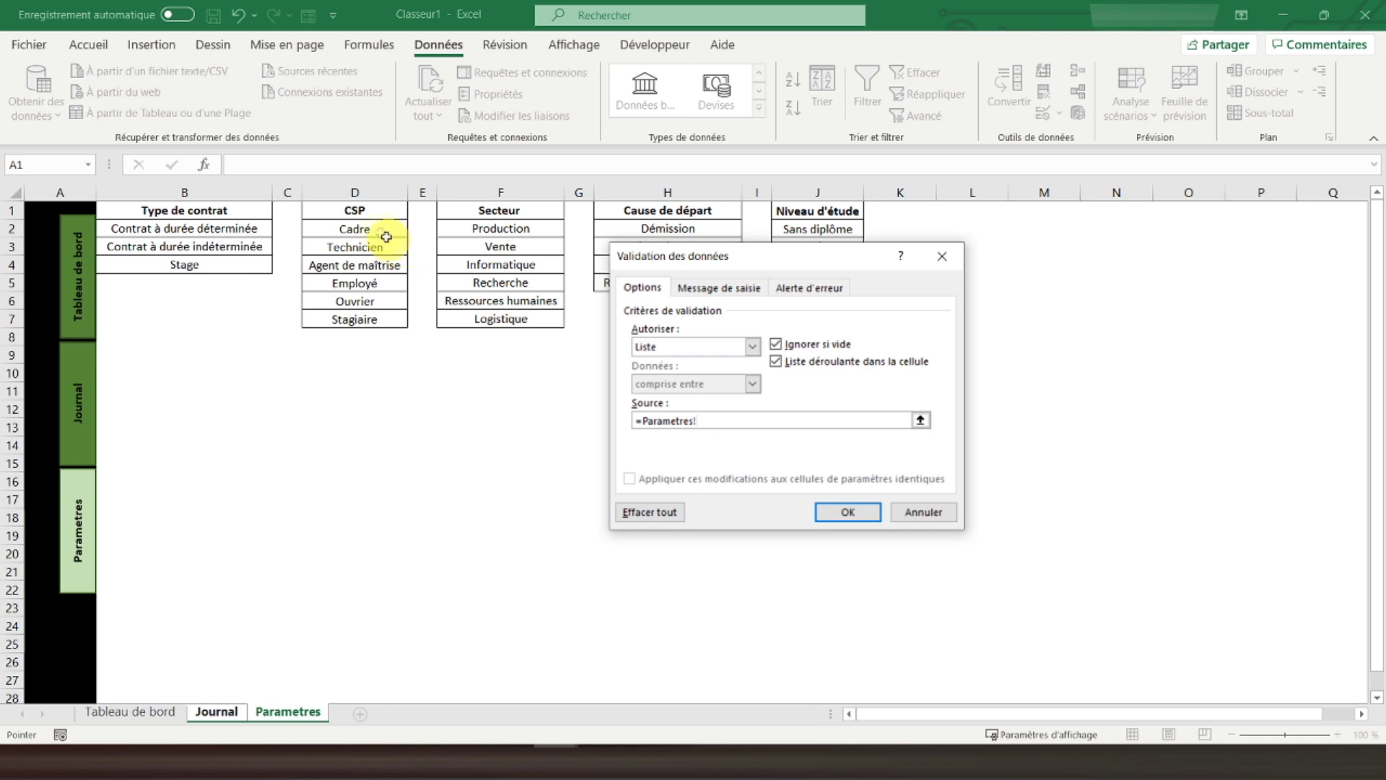
drag(372, 233, 373, 321)
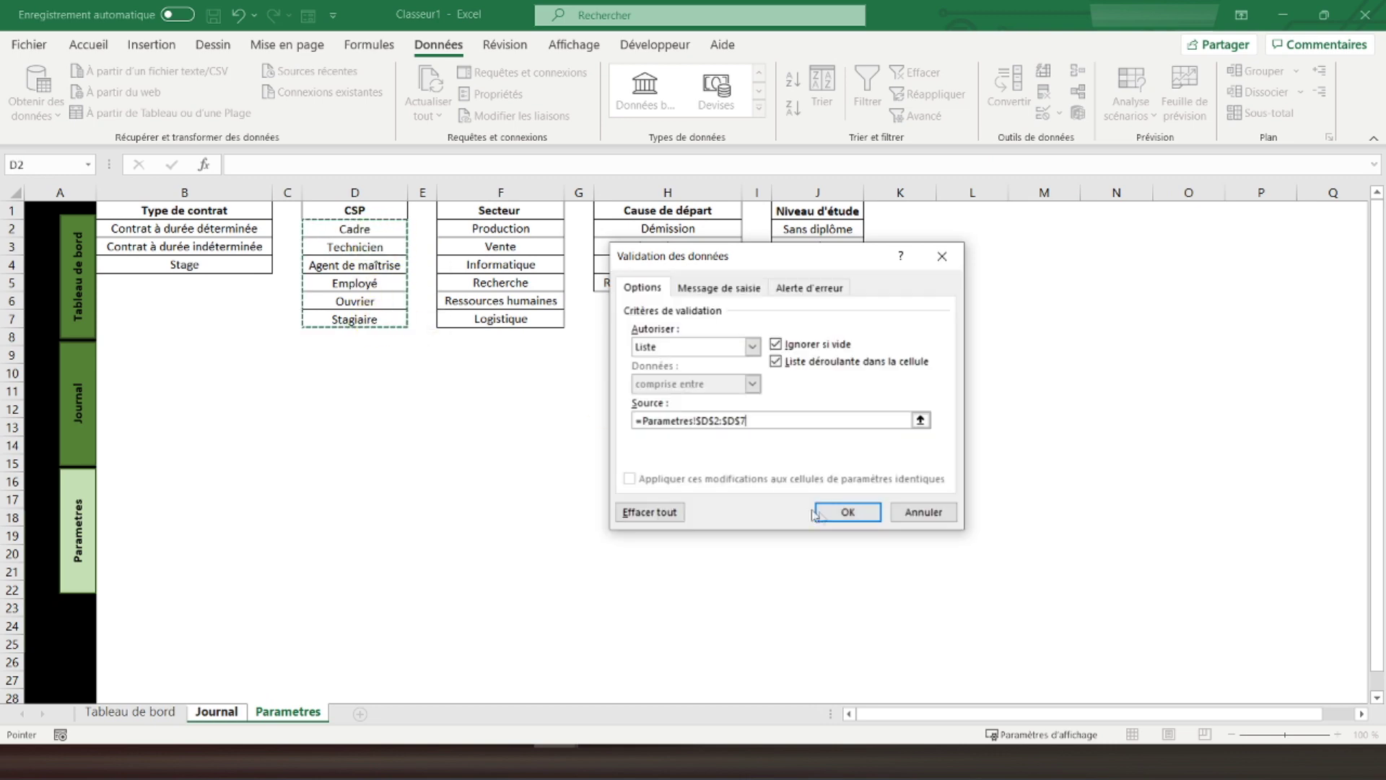
click(846, 511)
click(777, 228)
Add a drop-down list to the Secteur cells I2:I200, sourced from F2:F7 of the Parametres sheet
click(811, 226)
drag(801, 226, 815, 660)
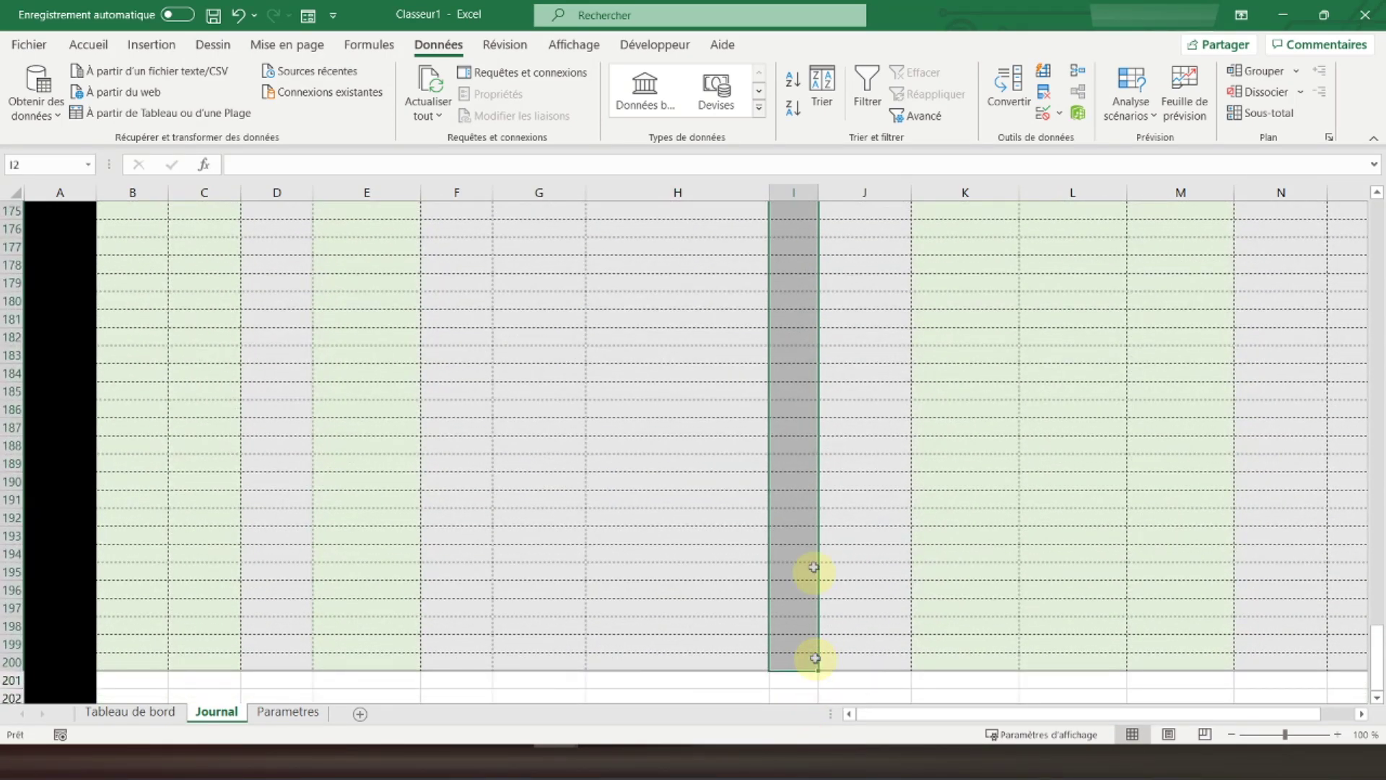
click(1043, 112)
click(752, 347)
click(668, 401)
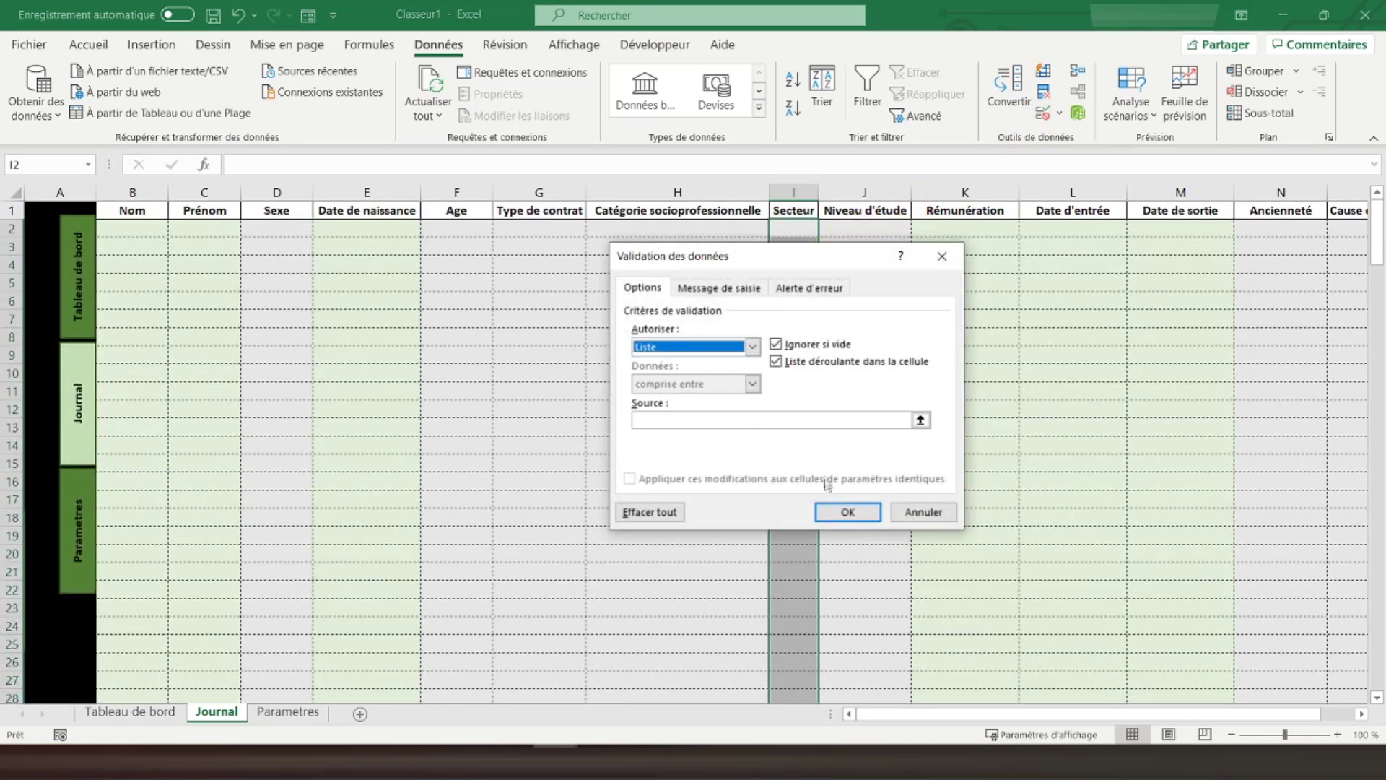
click(765, 422)
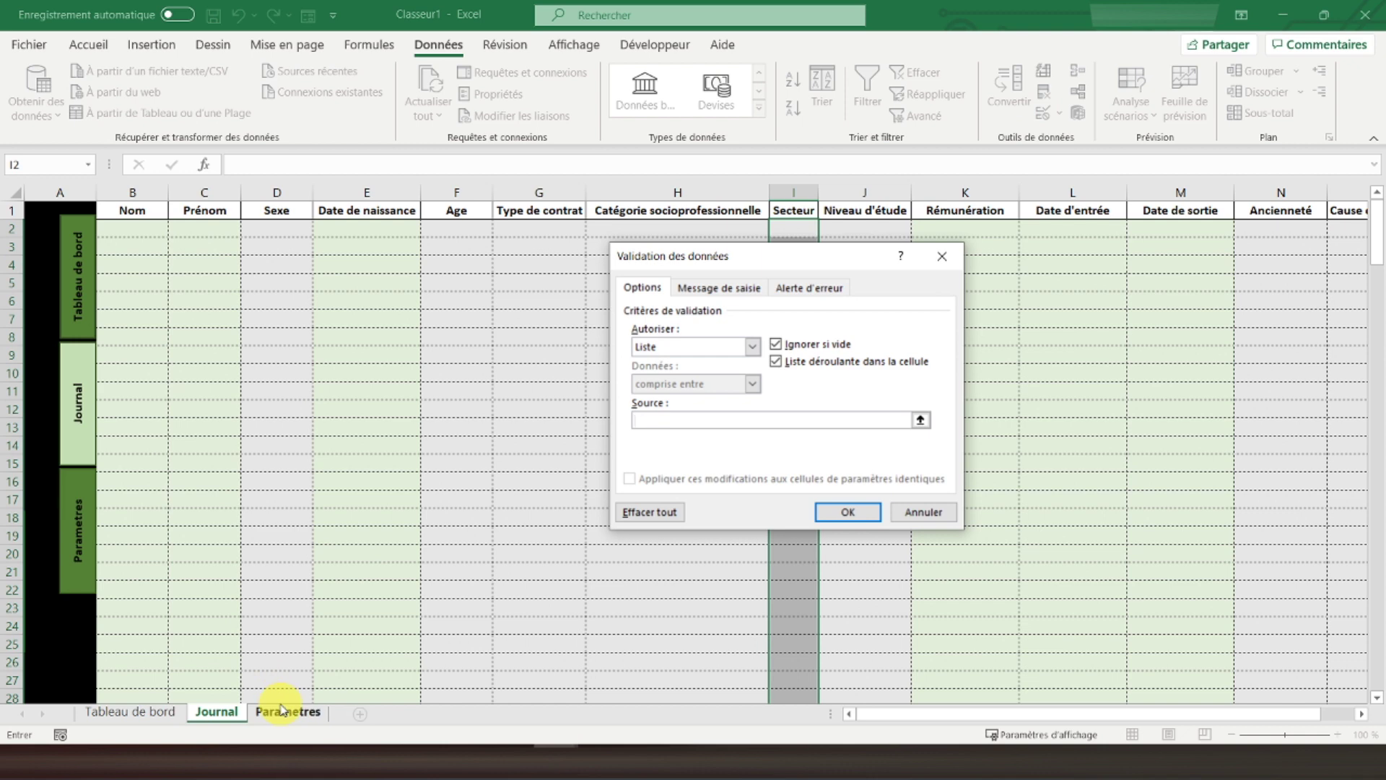
click(281, 709)
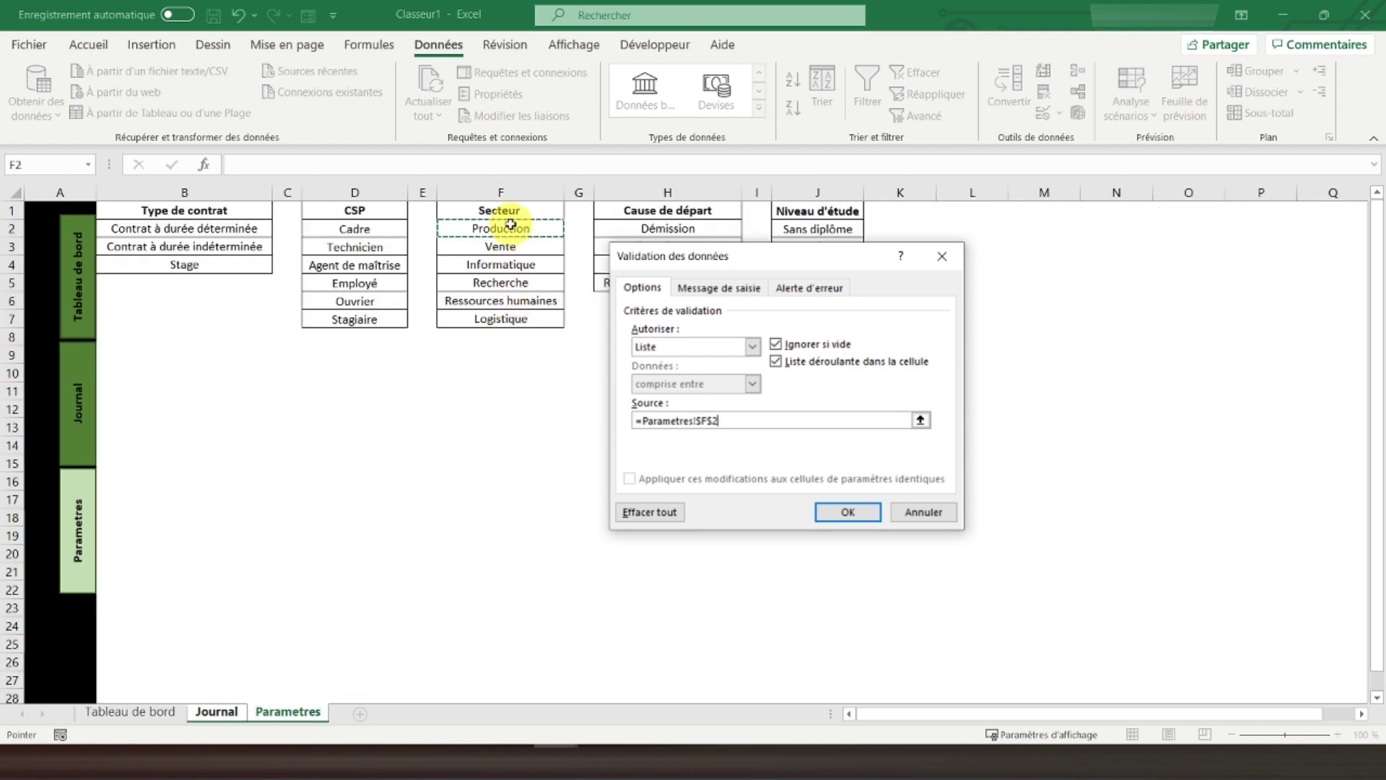
drag(510, 224, 501, 319)
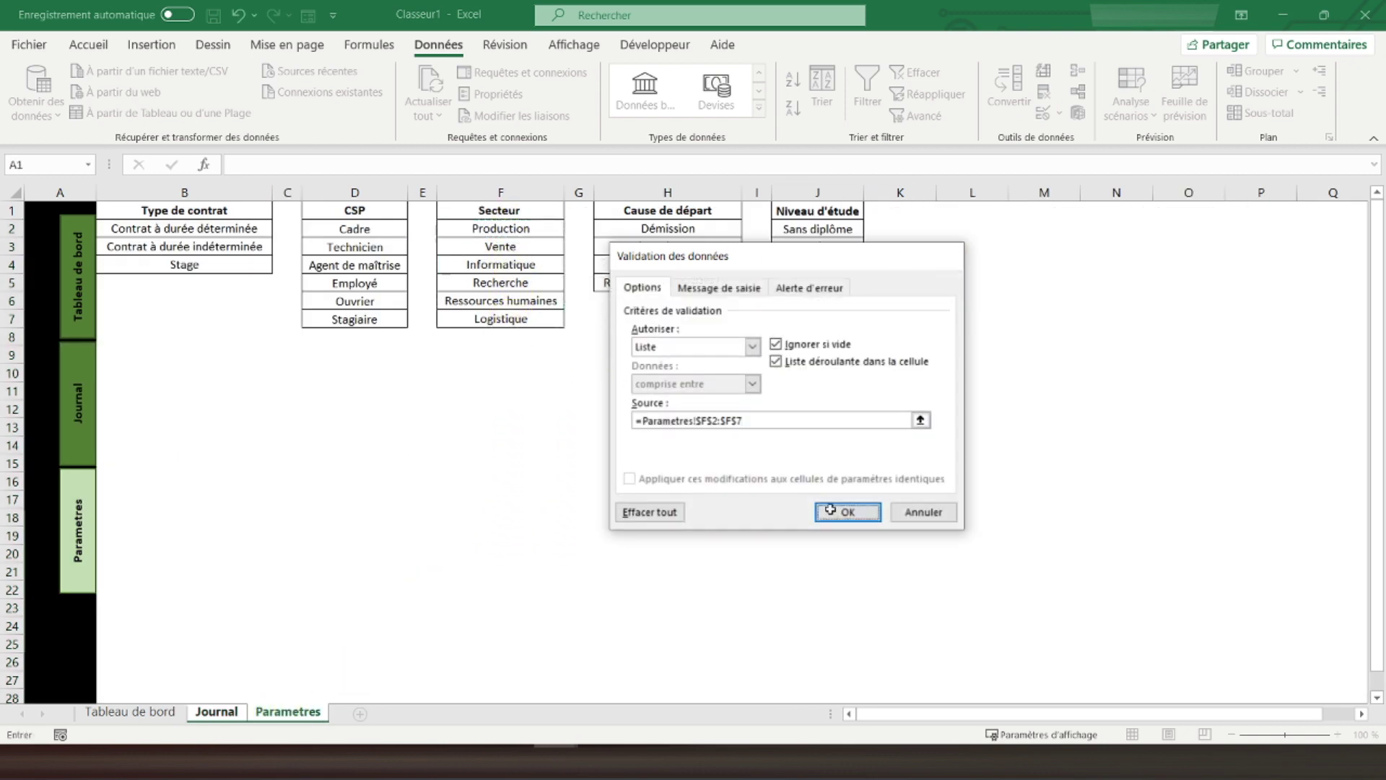
click(831, 510)
Add a drop-down list to the Niveau d'étude cells J2:J200, sourced from J2:J7 of the Parametres sheet
drag(882, 231, 881, 659)
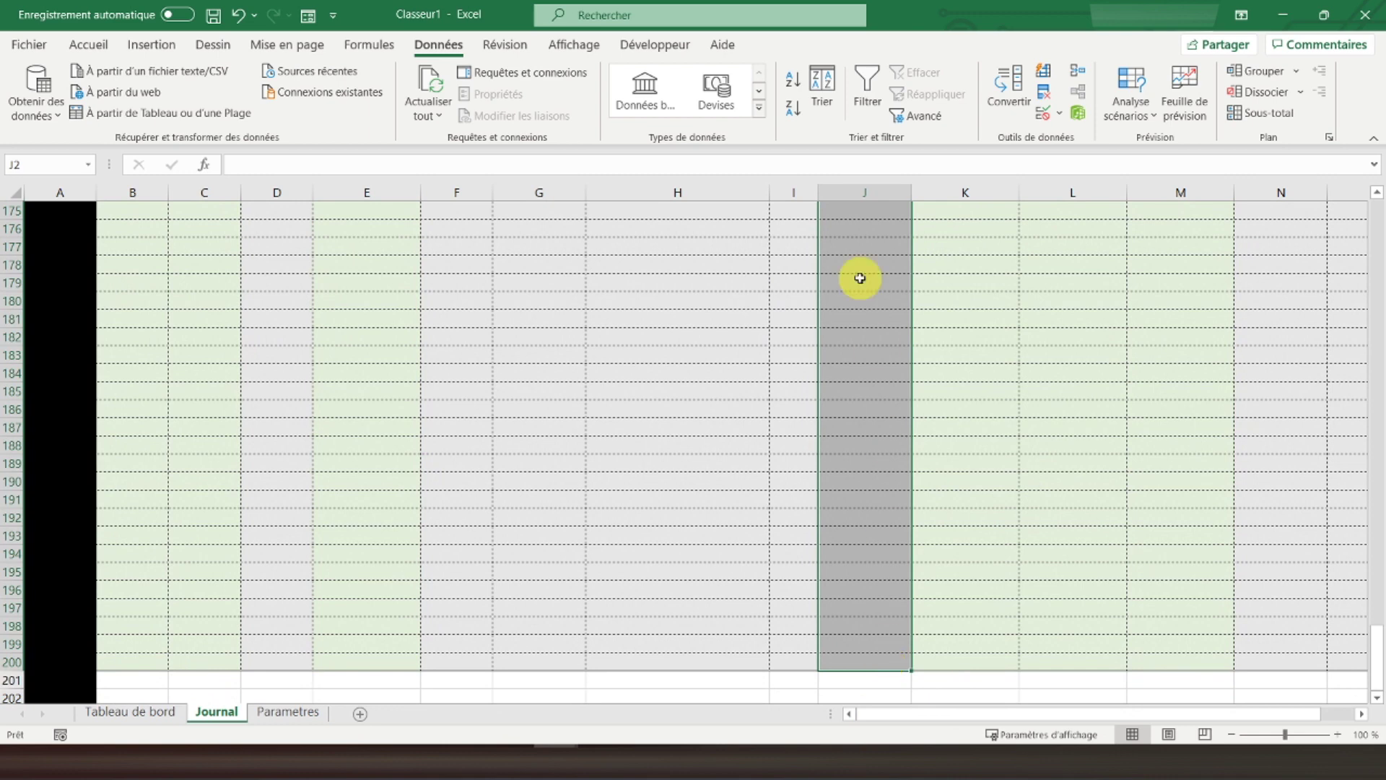
click(1043, 113)
click(753, 347)
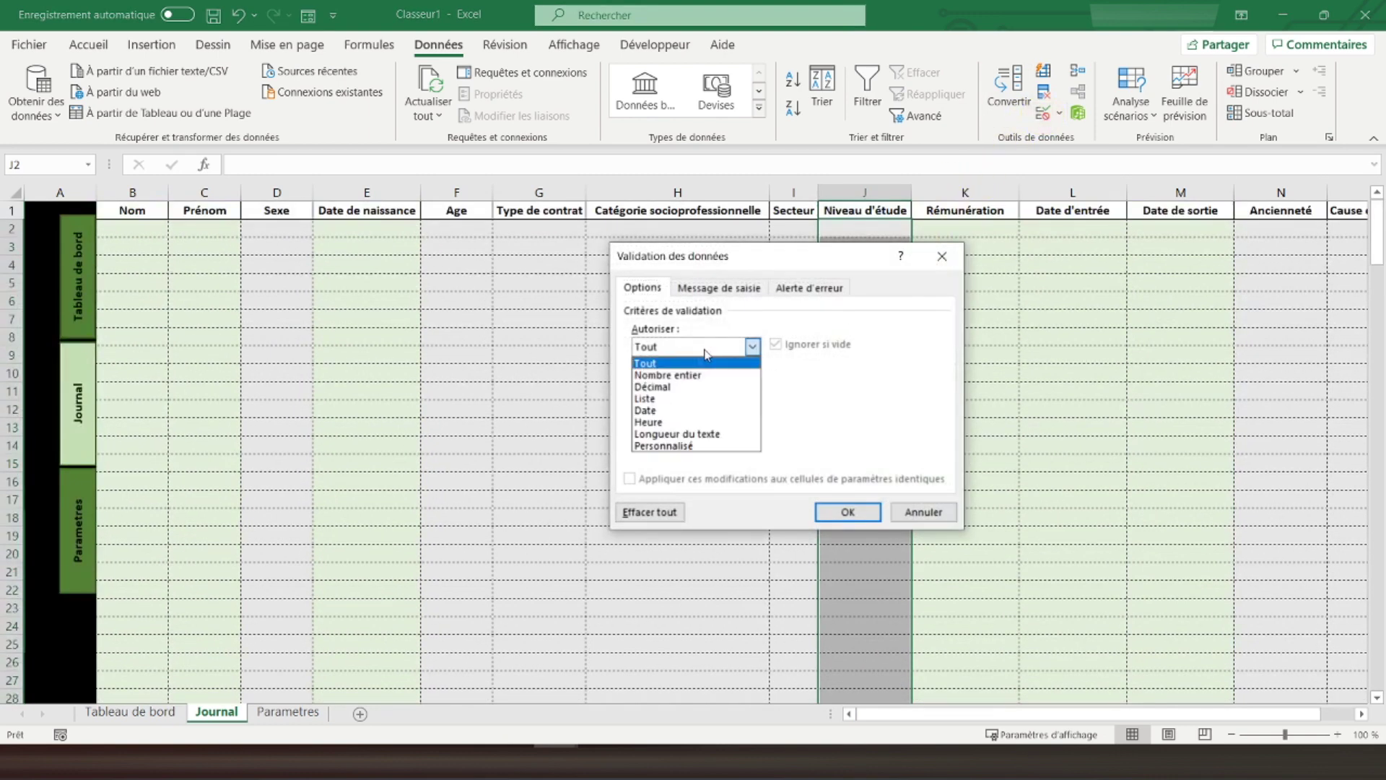
click(658, 399)
click(313, 712)
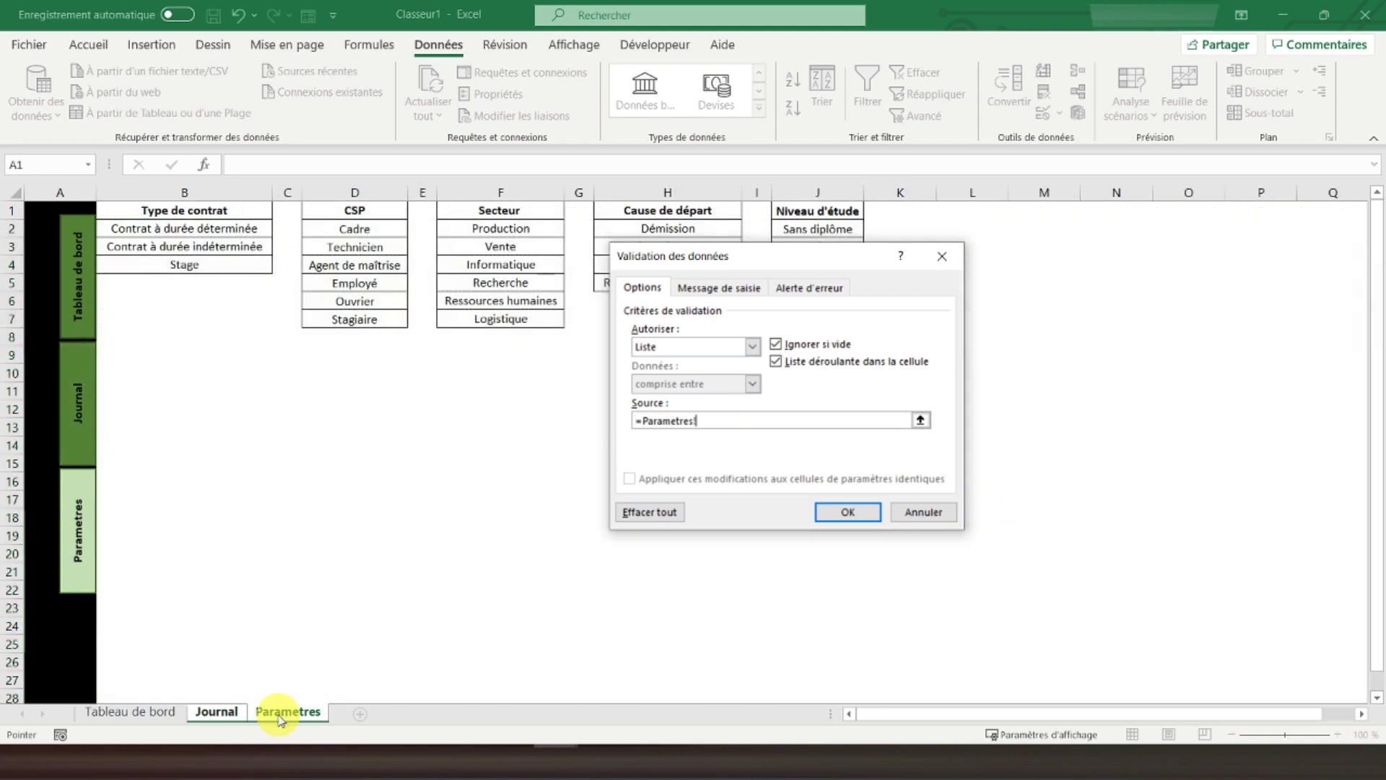
drag(828, 258, 586, 221)
drag(804, 230, 805, 318)
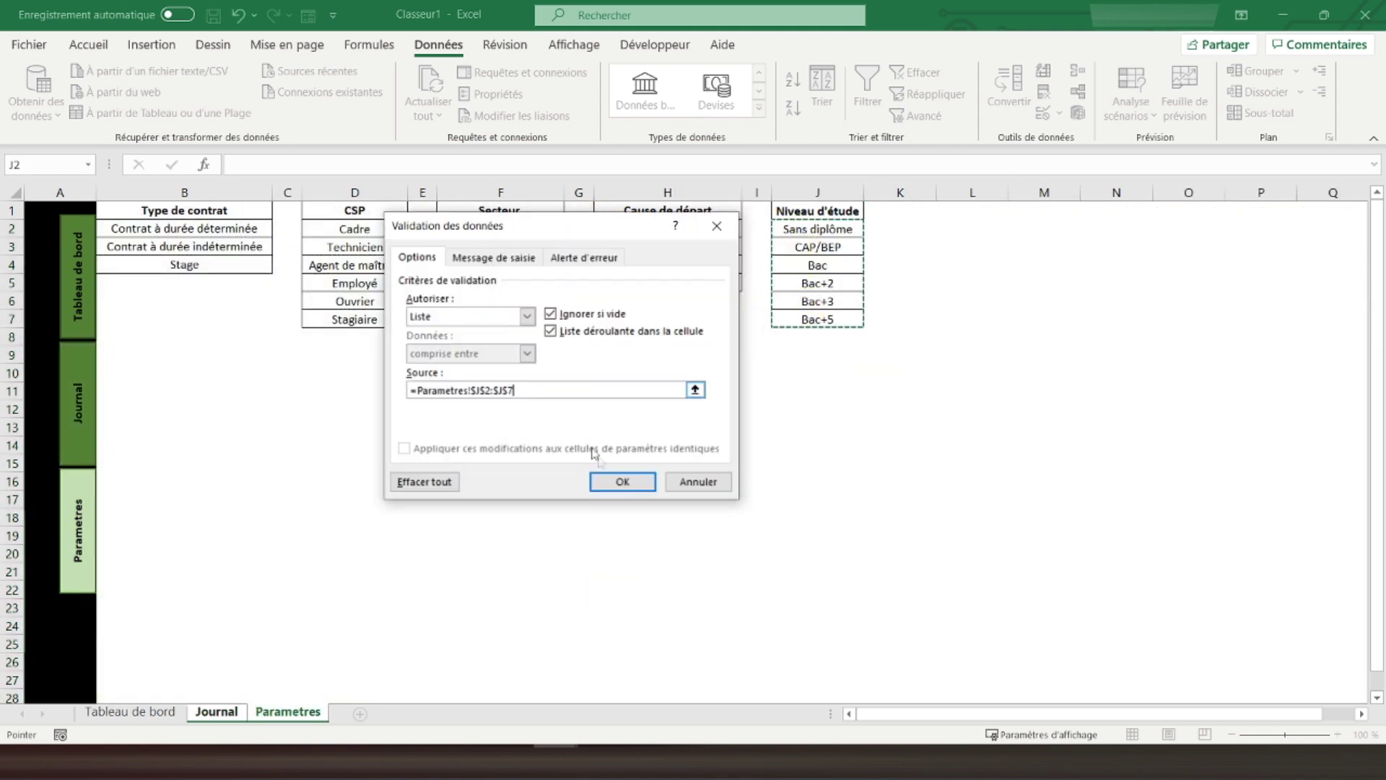
click(622, 482)
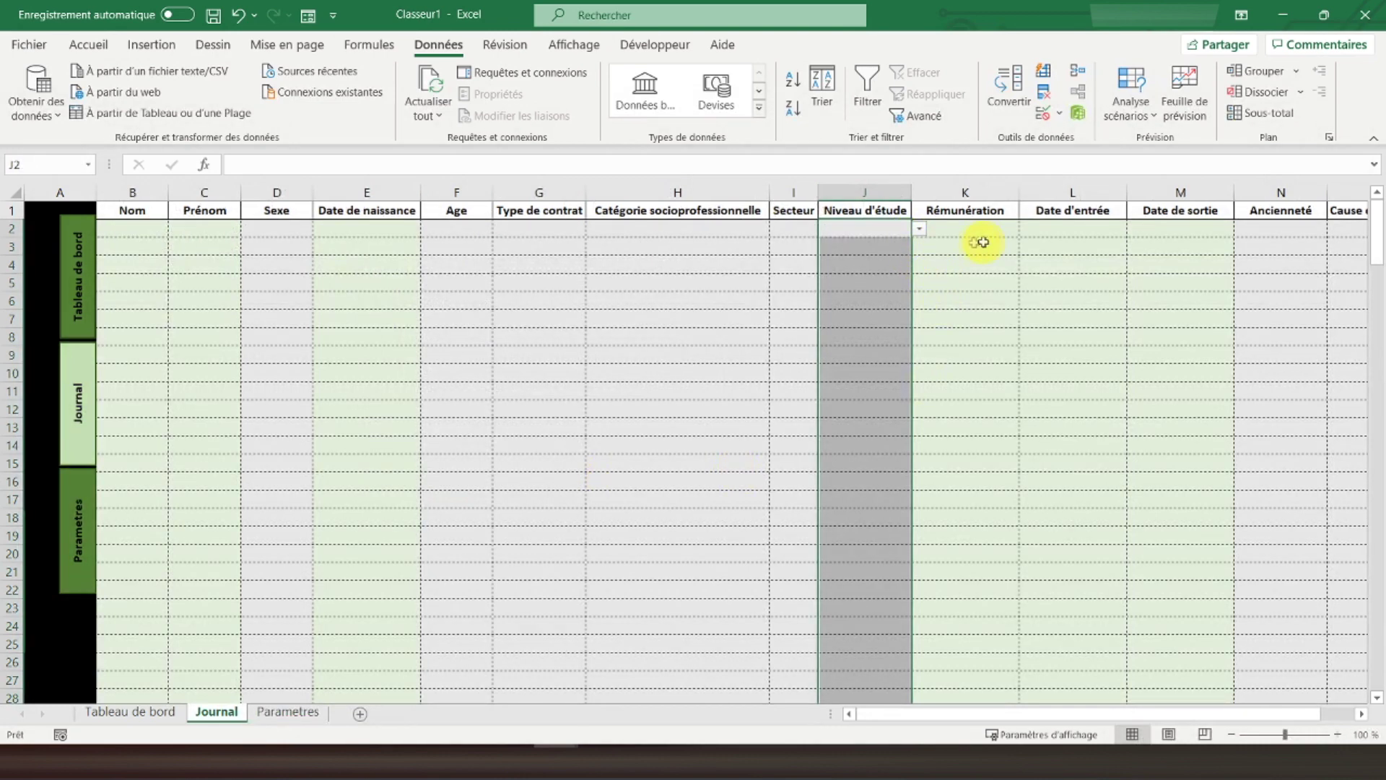
Add a drop-down list to the Cause du départ cells O2:O200, sourced from H2:H5 of the Parametres sheet
click(957, 229)
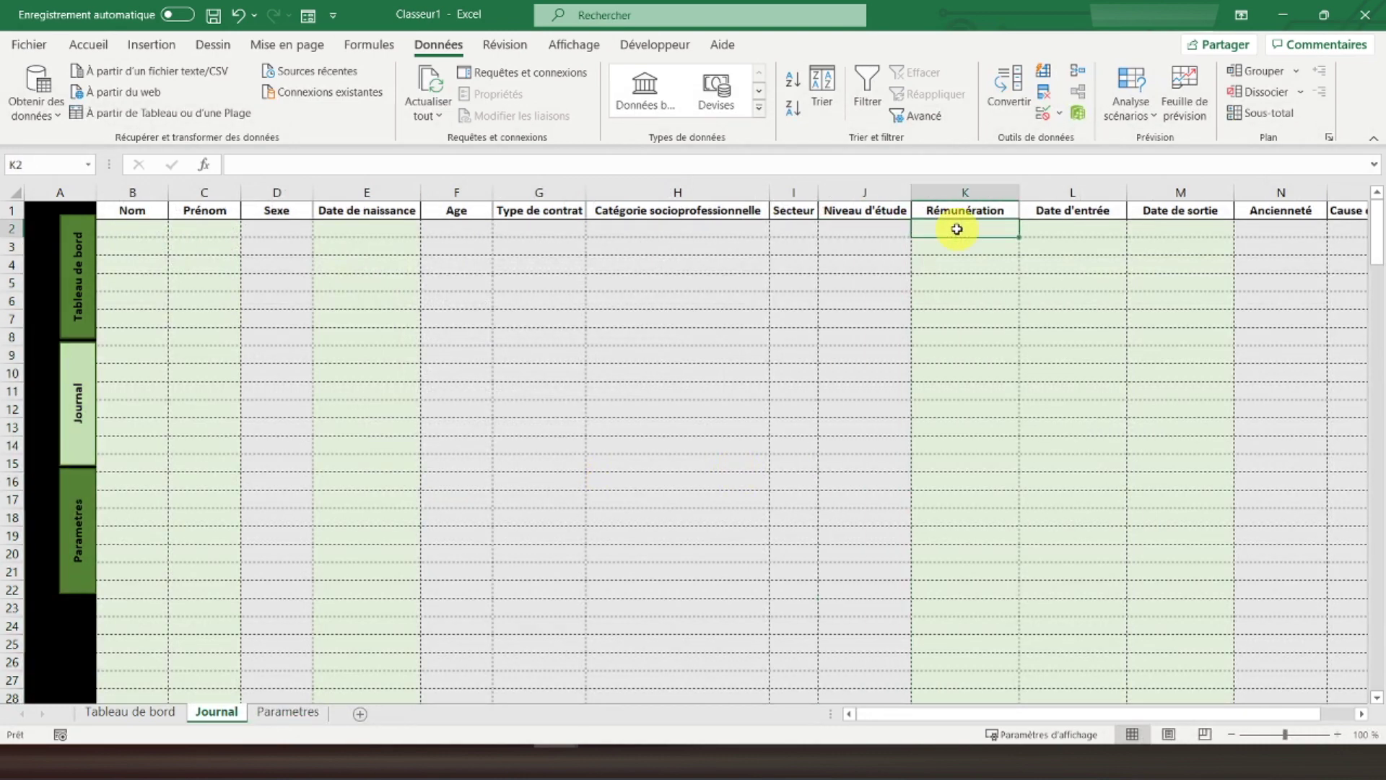
key(Right)
key(Right)
key(Right)
key(Right)
key(Right)
click(1256, 226)
drag(1243, 232, 1242, 660)
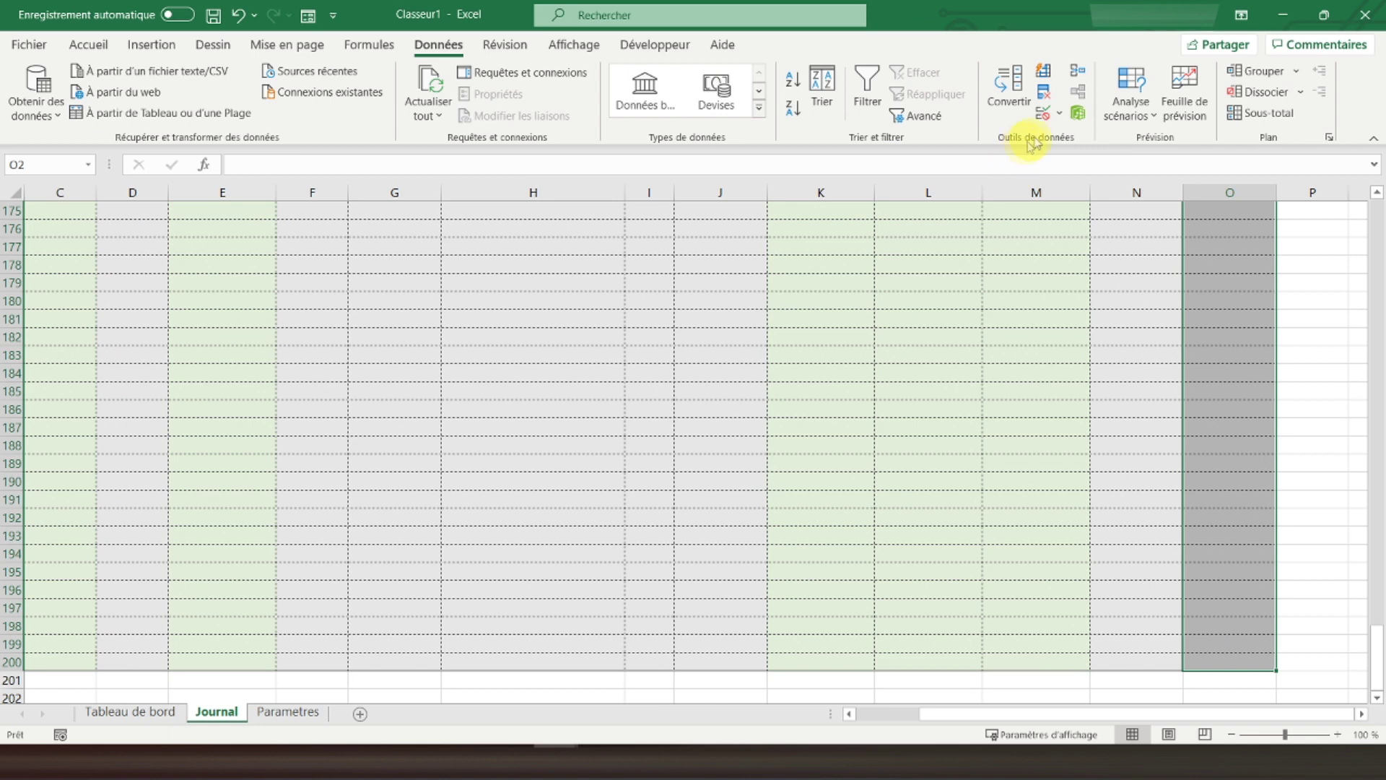
click(1042, 116)
click(527, 316)
click(441, 367)
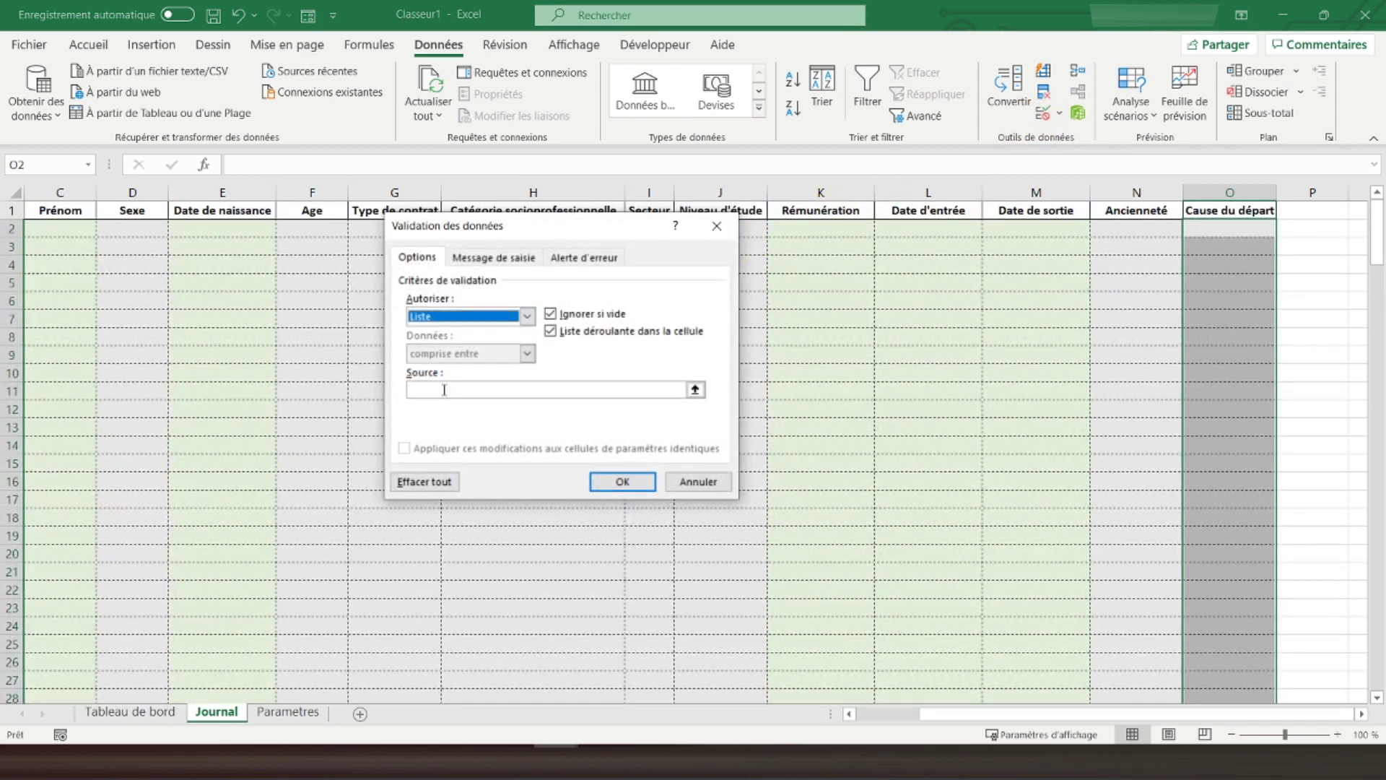
click(444, 390)
click(286, 711)
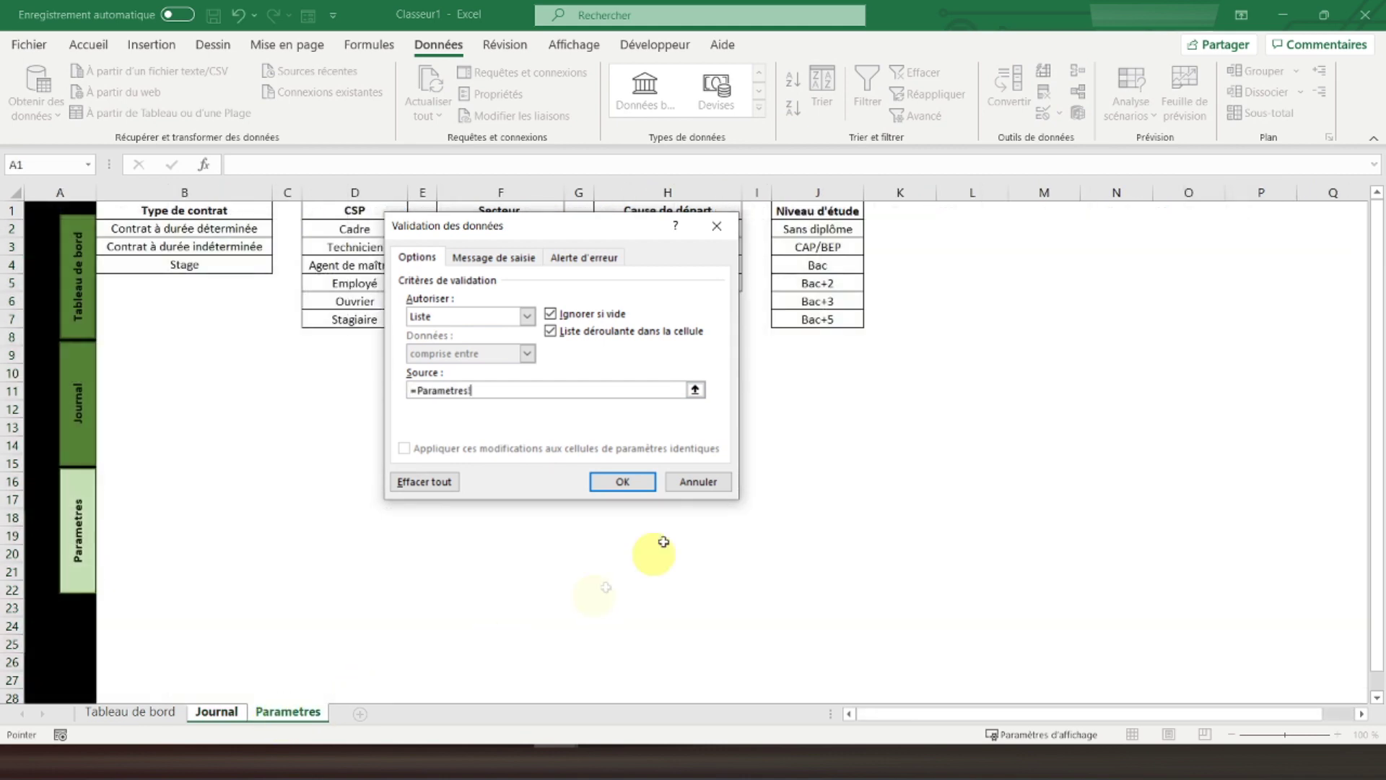
drag(629, 228, 456, 233)
drag(613, 228, 626, 287)
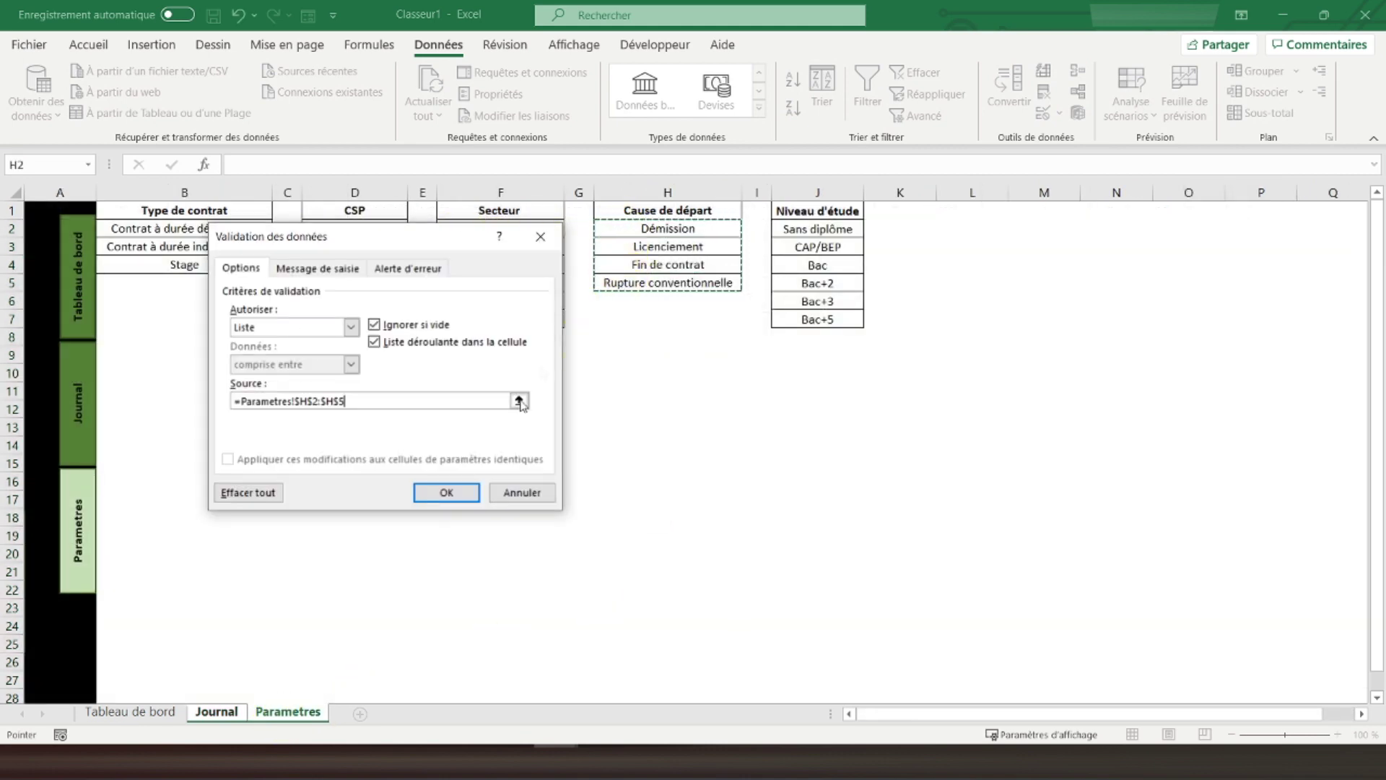
click(446, 492)
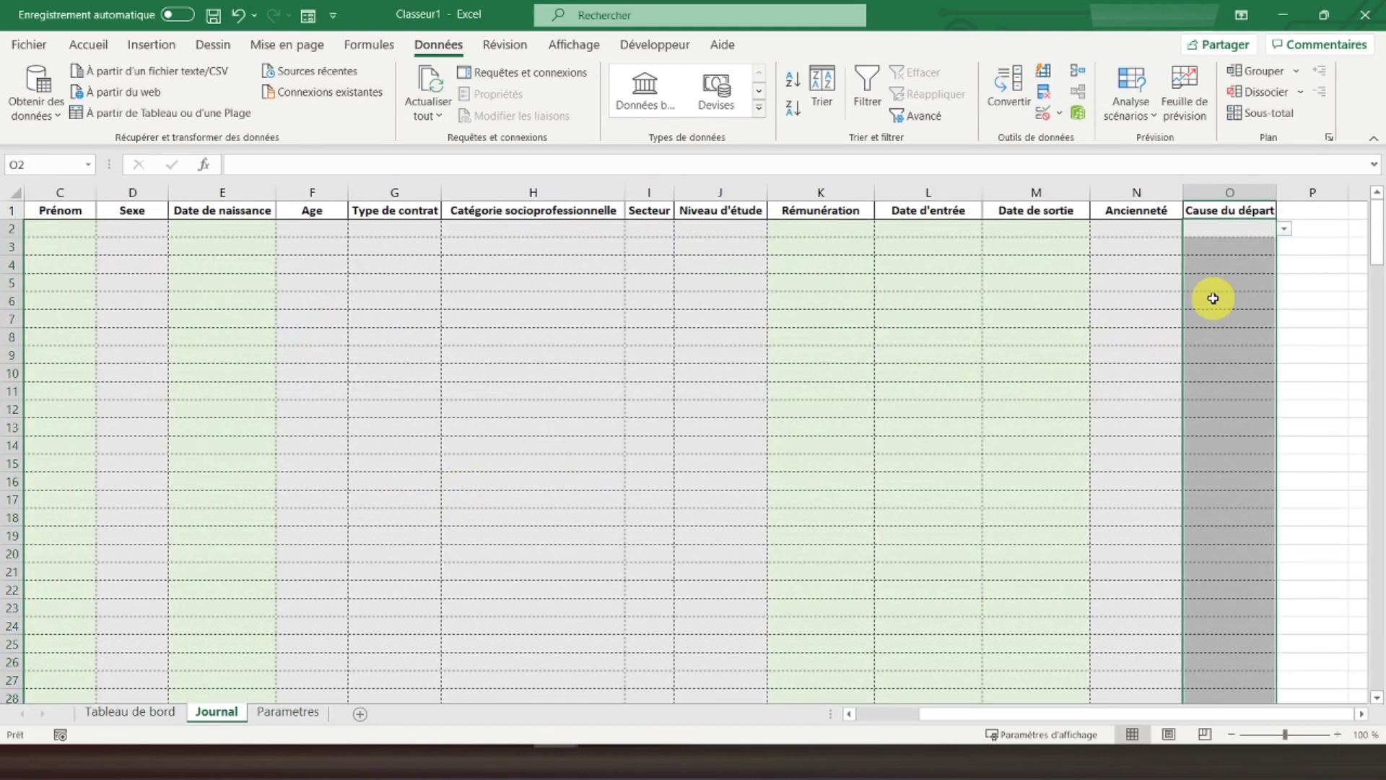
Return to cell A1 of the Journal sheet and hide the sheet's gridlines
click(73, 210)
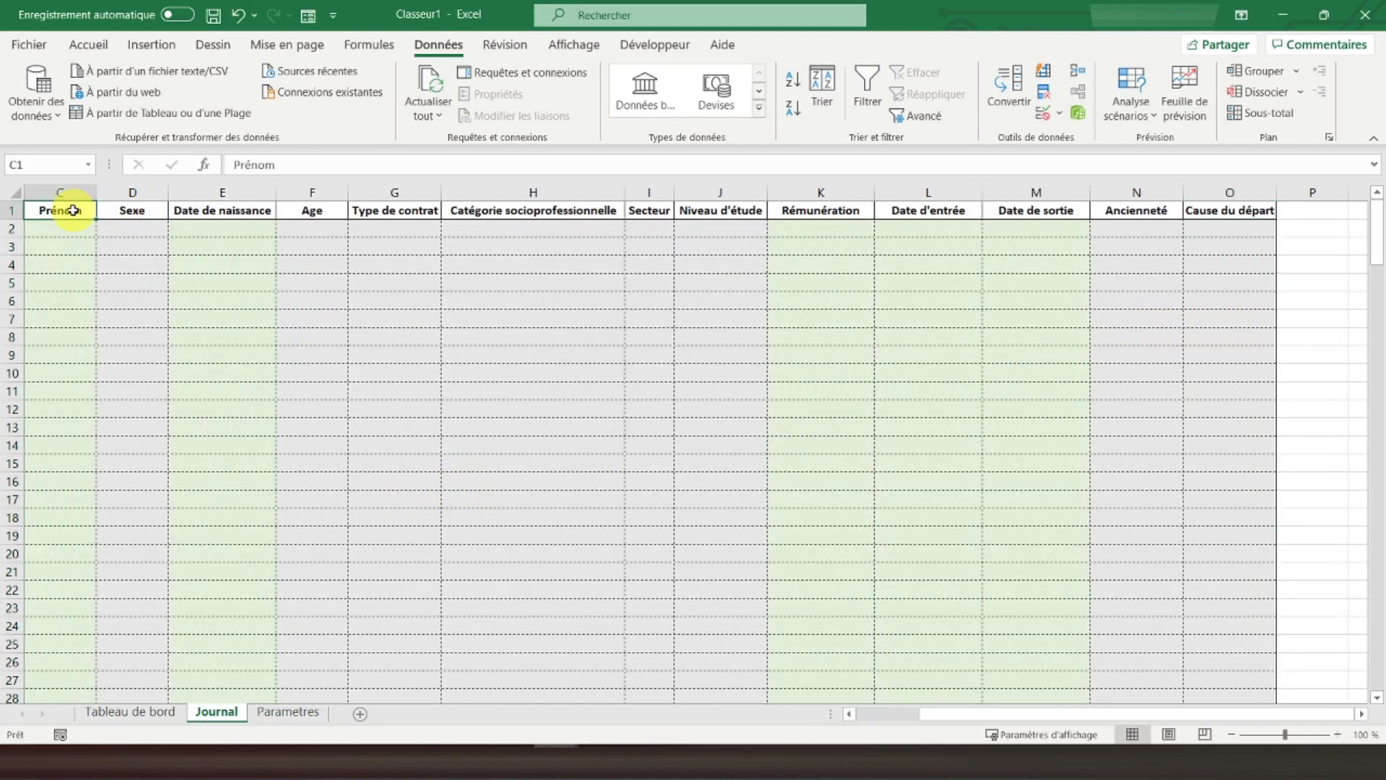
key(ctrl+Home)
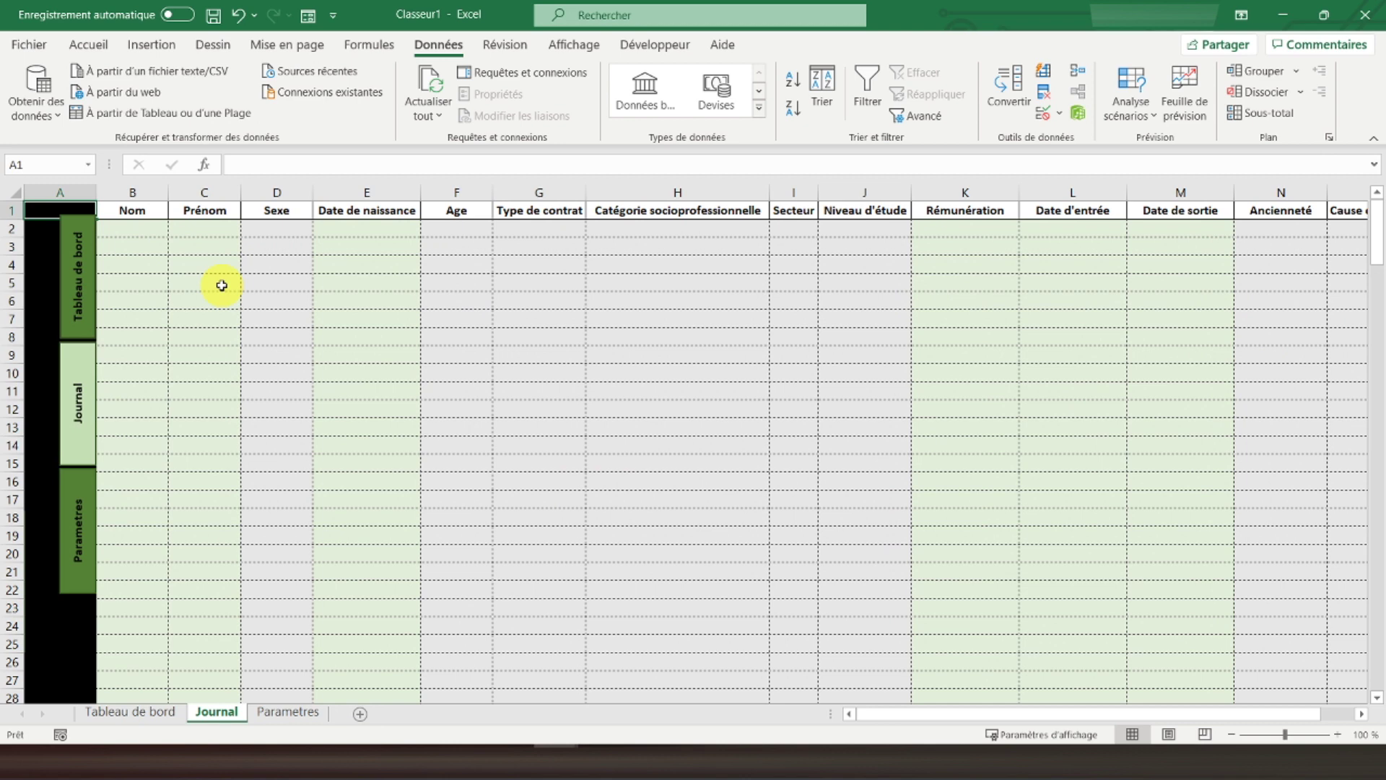
click(574, 44)
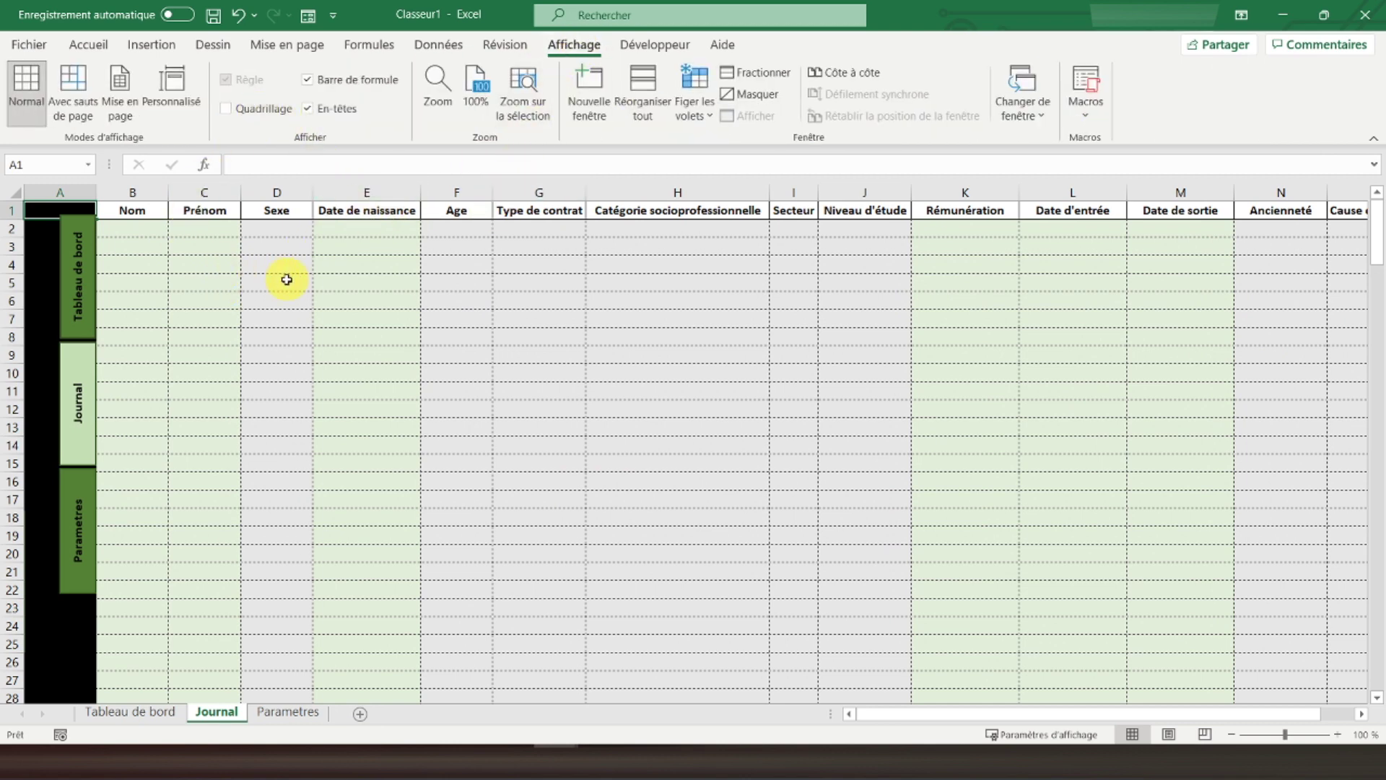
Examine the Journal sheet's columns and the empty area beyond Cause du départ, ending back at column A
key(Right)
key(Right)
key(Right)
key(Right)
key(Right)
key(Right)
key(Right)
key(Right)
key(Right)
key(Right)
key(Right)
key(Right)
key(Right)
key(Right)
key(Right)
key(Right)
key(Right)
key(Right)
key(Right)
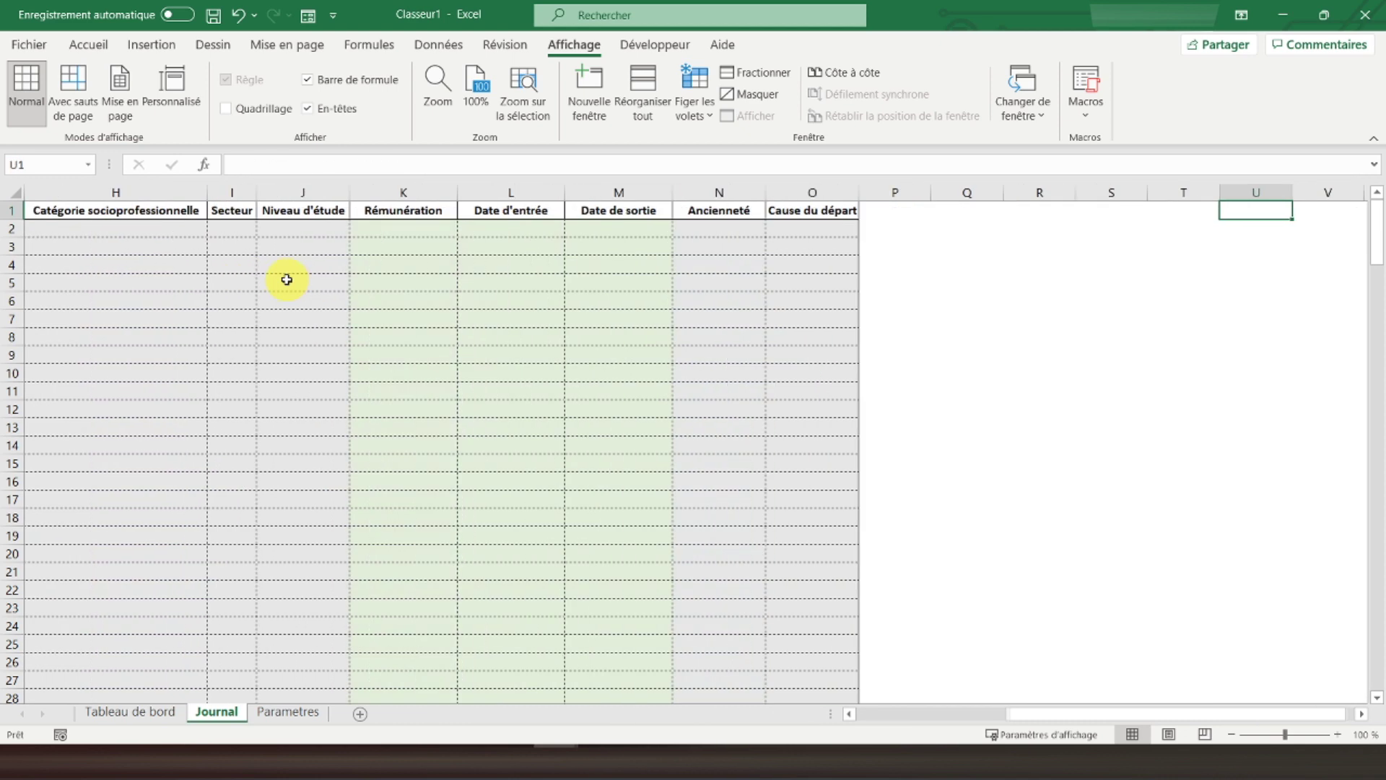
key(Left)
key(Left)
key(Left)
key(Left)
key(Left)
key(Left)
key(Left)
key(Left)
key(Left)
key(Left)
key(Left)
key(Left)
key(Left)
key(Left)
key(Left)
key(Left)
key(Left)
key(Left)
key(Left)
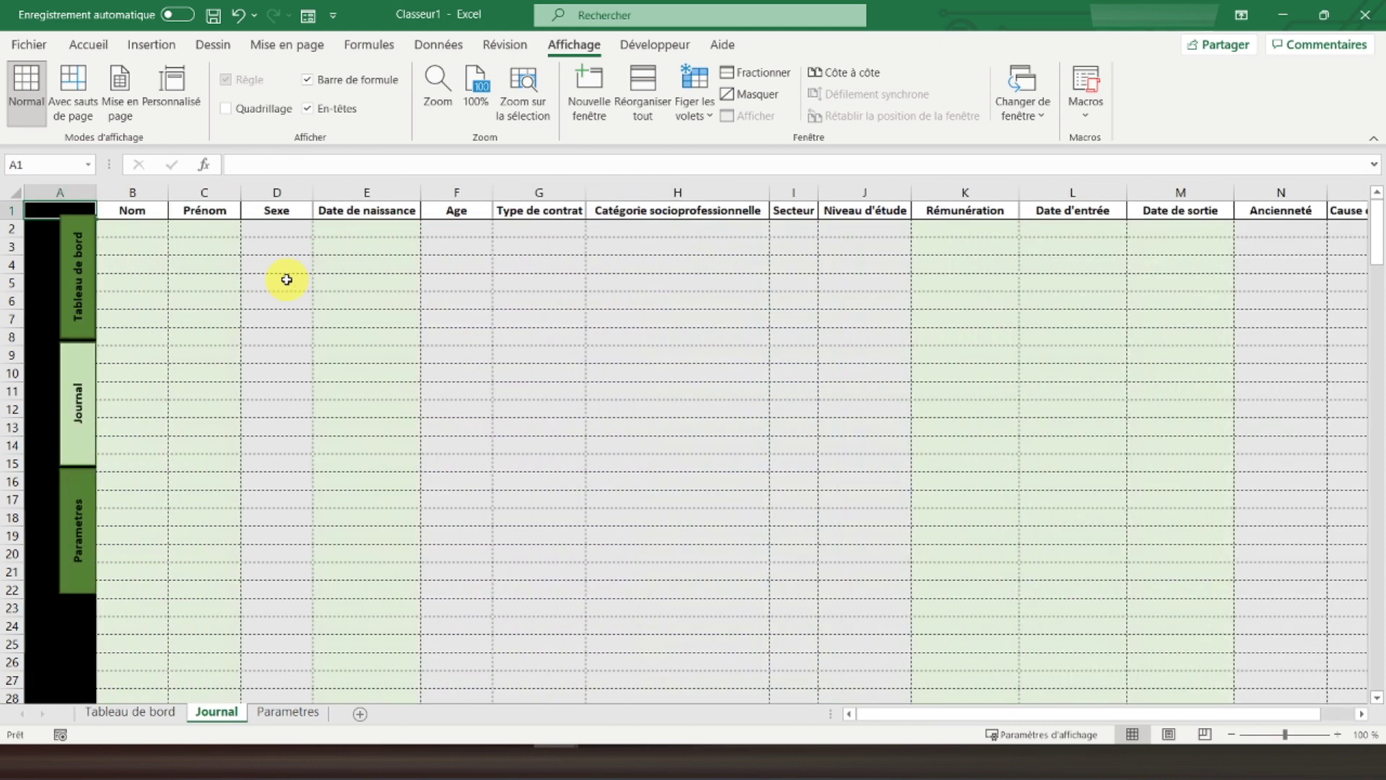
Go to the Tableau de bord sheet through the navigation block in column A
click(83, 292)
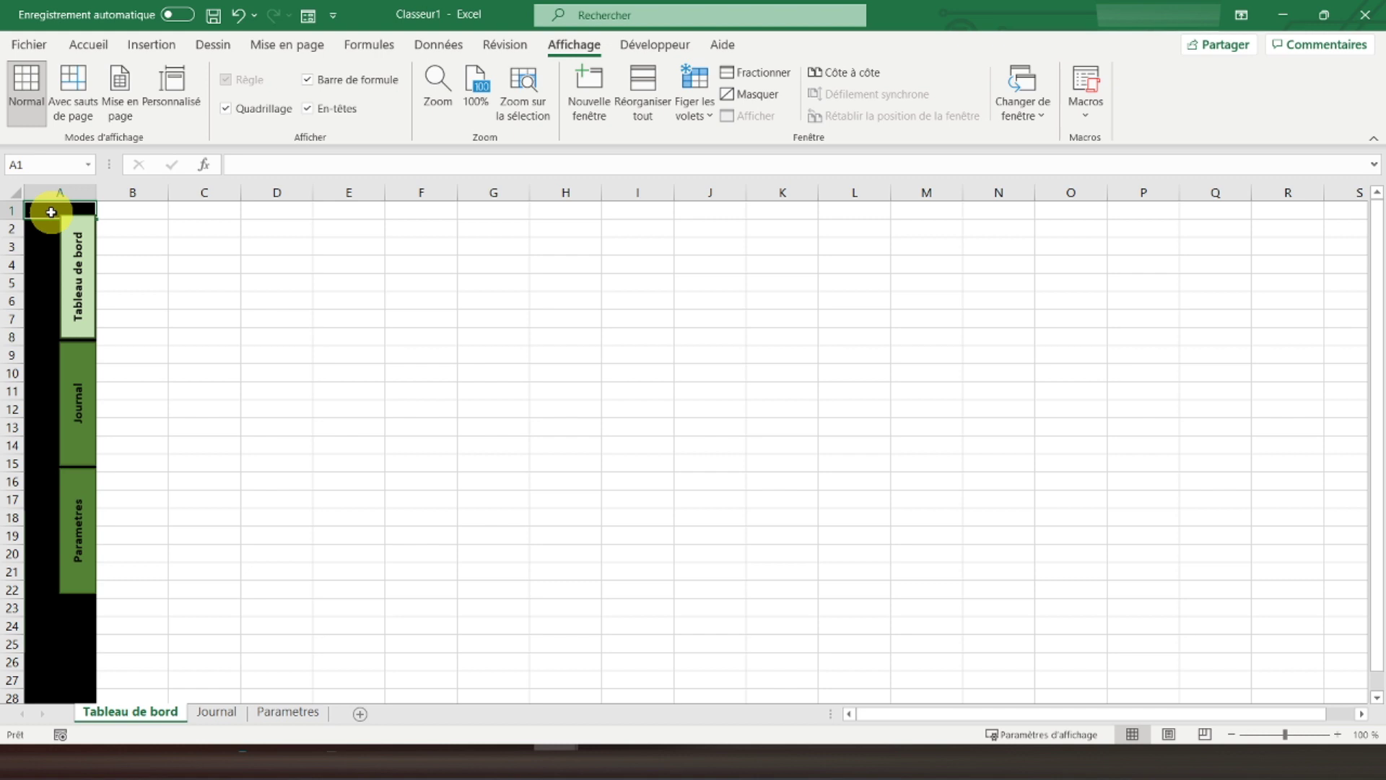
Fill cells A1:N1 of the Tableau de bord sheet with black
drag(58, 208, 977, 215)
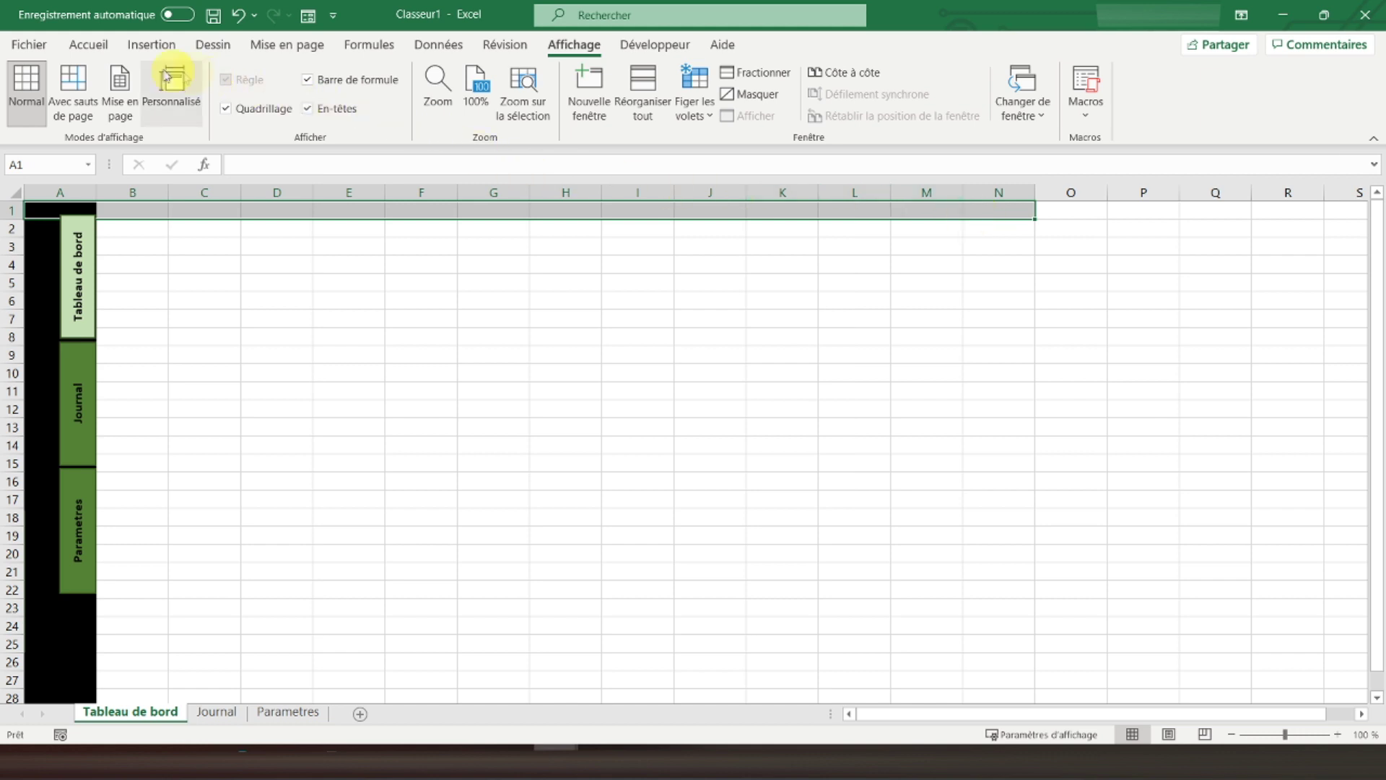
click(88, 44)
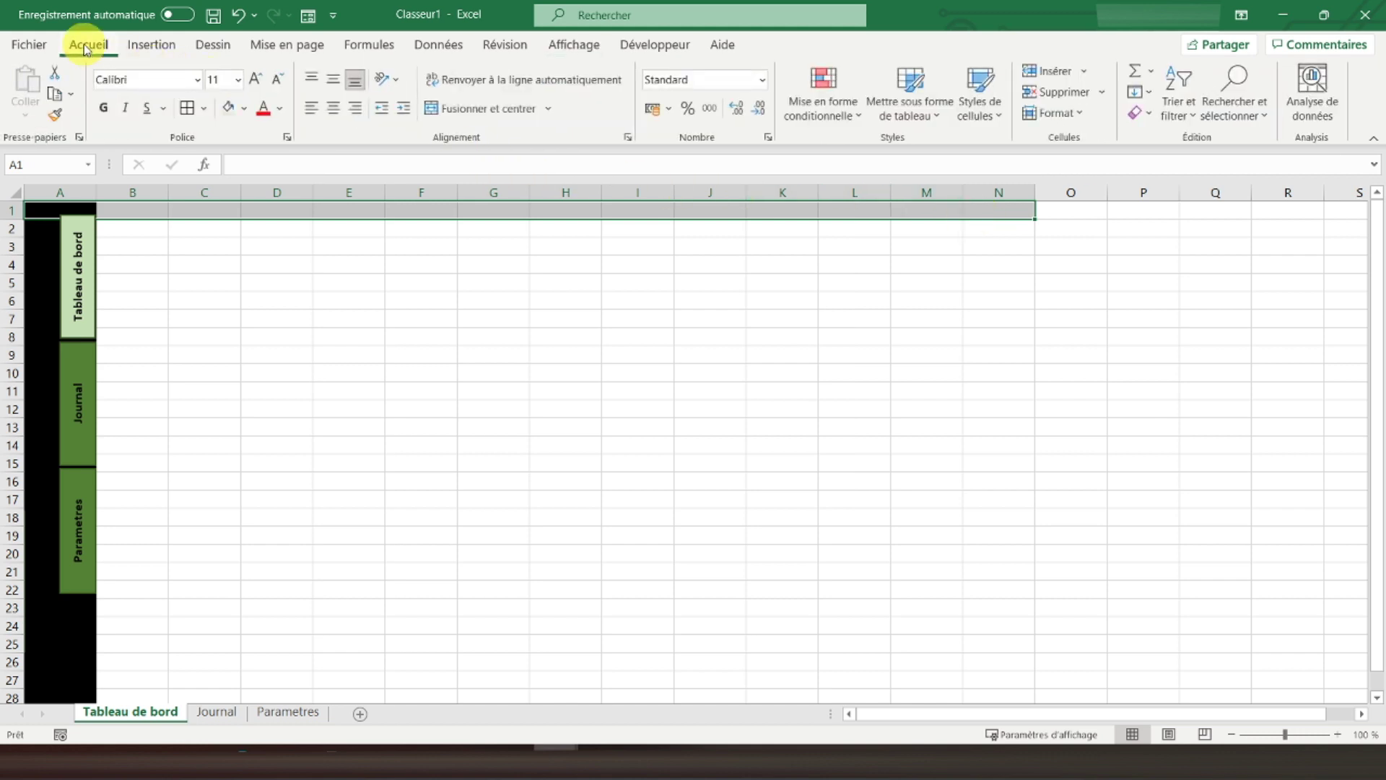
click(250, 110)
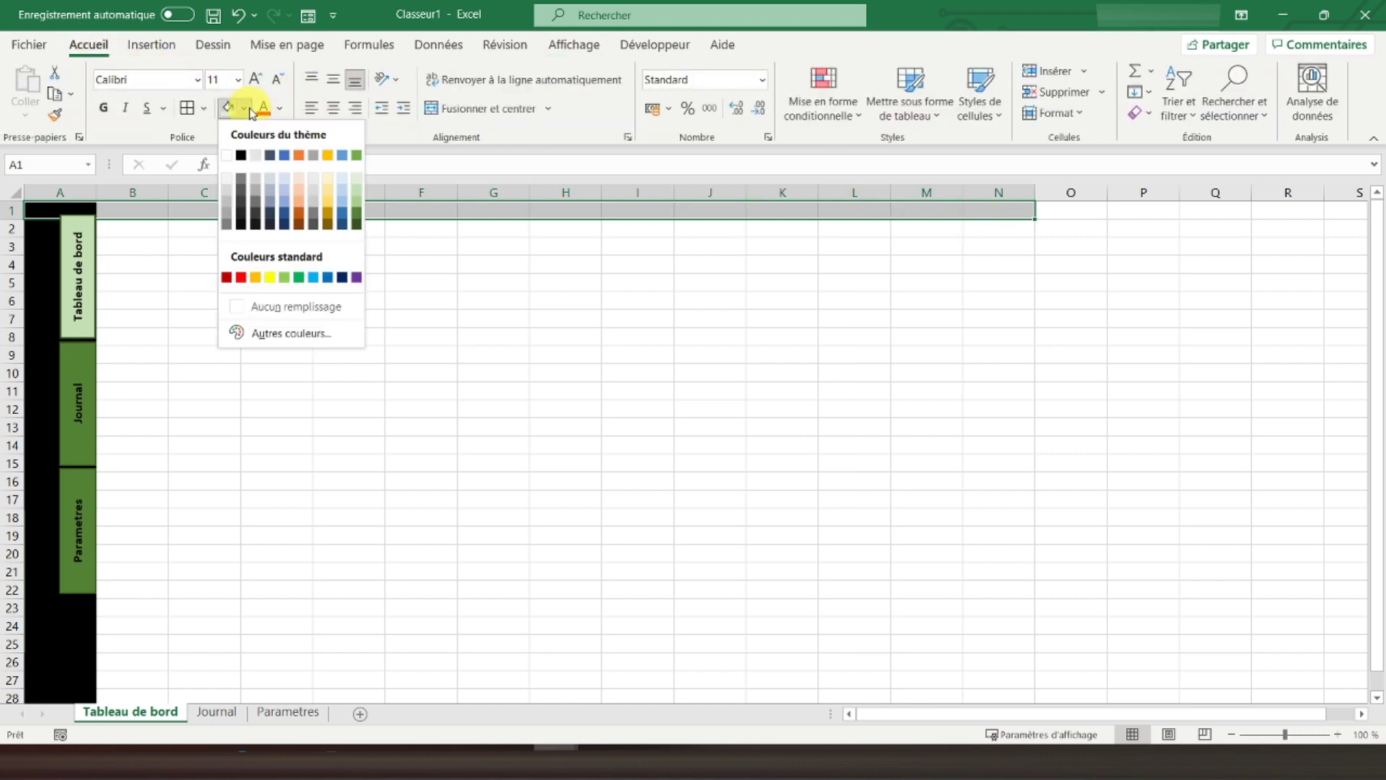
click(240, 155)
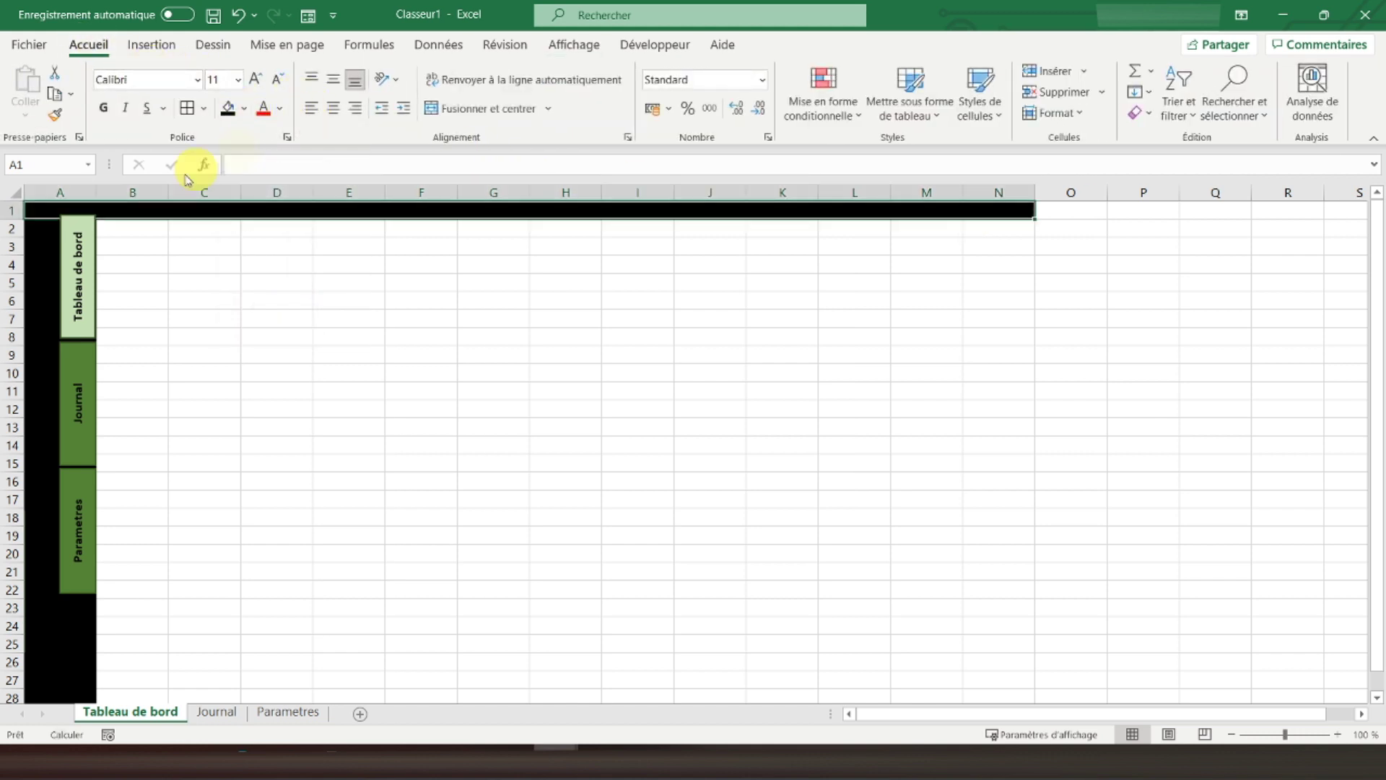
Fill cells N1:N38 with black to form the side edge of the dashboard frame
click(1004, 216)
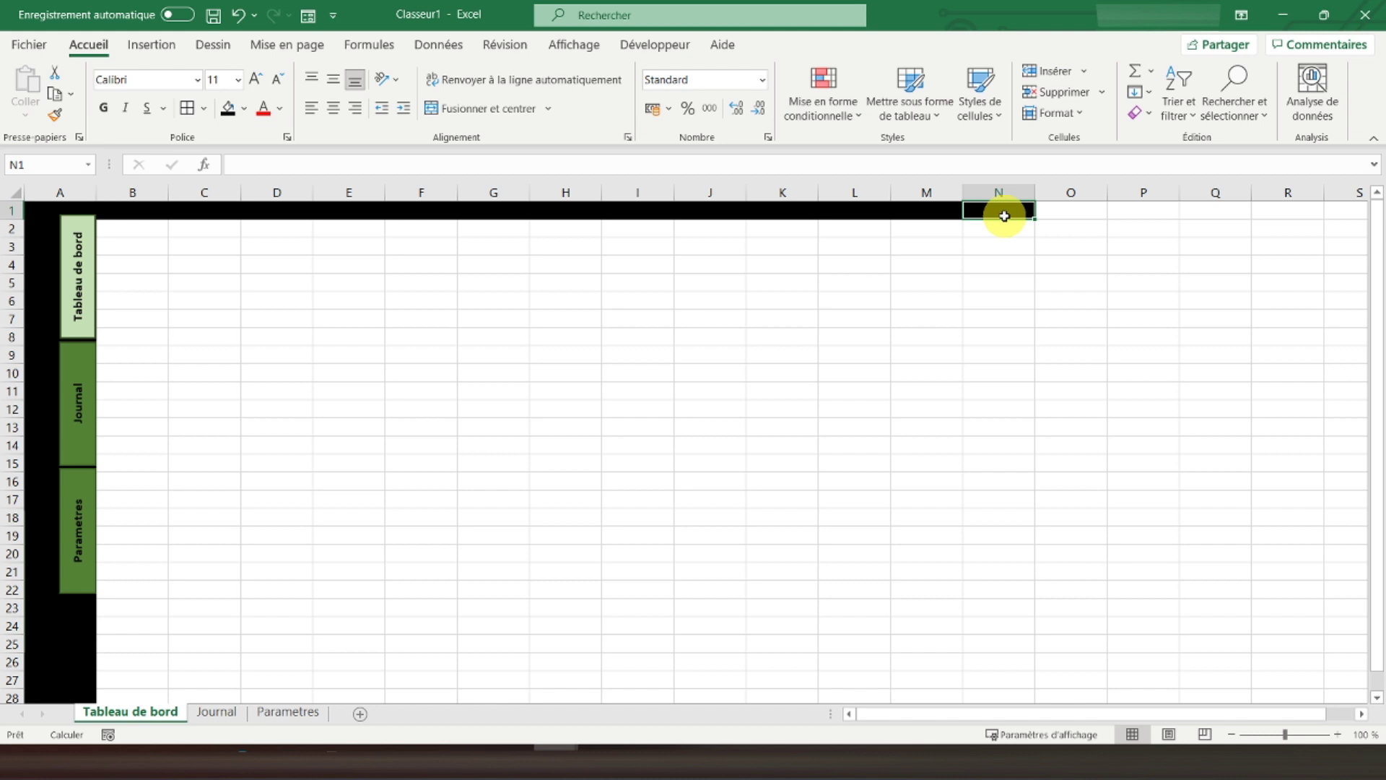
drag(1004, 216, 1007, 535)
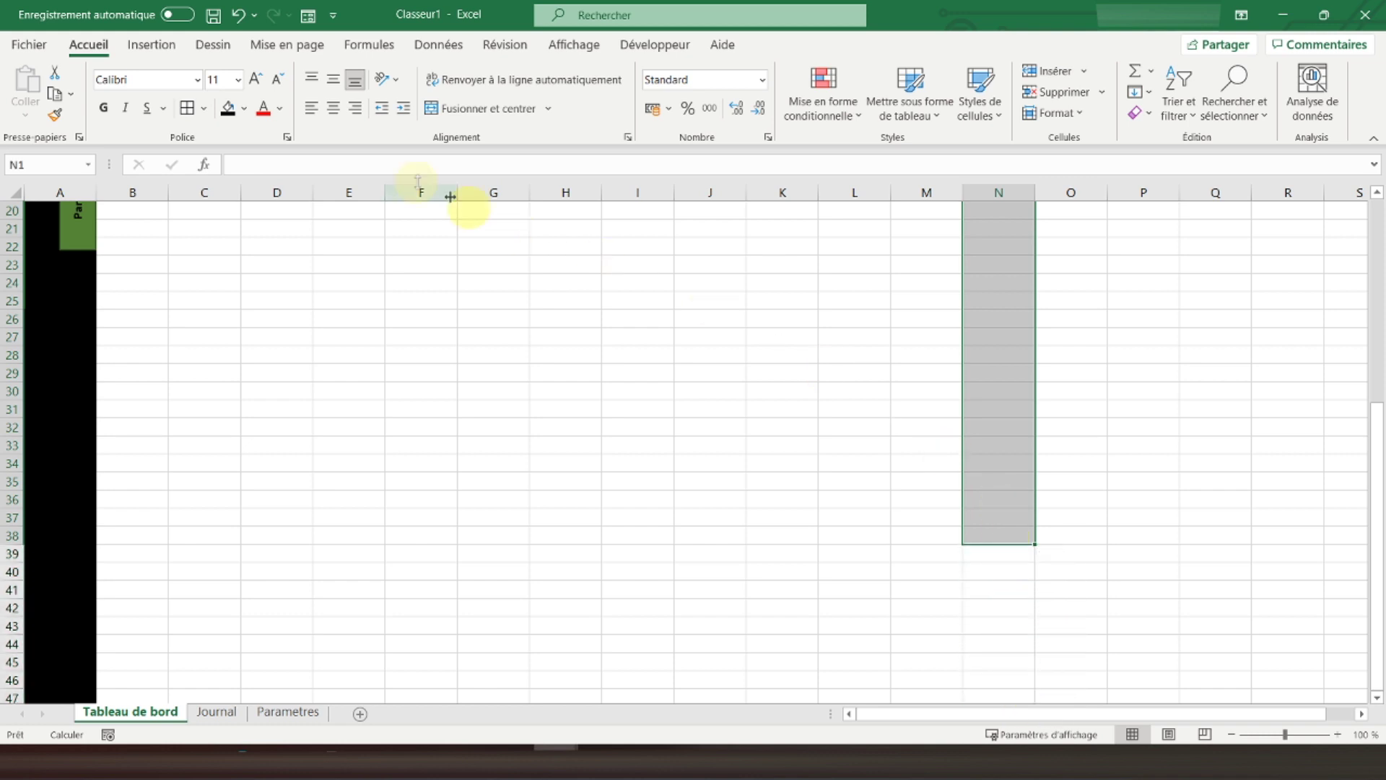
click(230, 110)
scroll(588, 377, up, 6)
scroll(907, 399, down, 4)
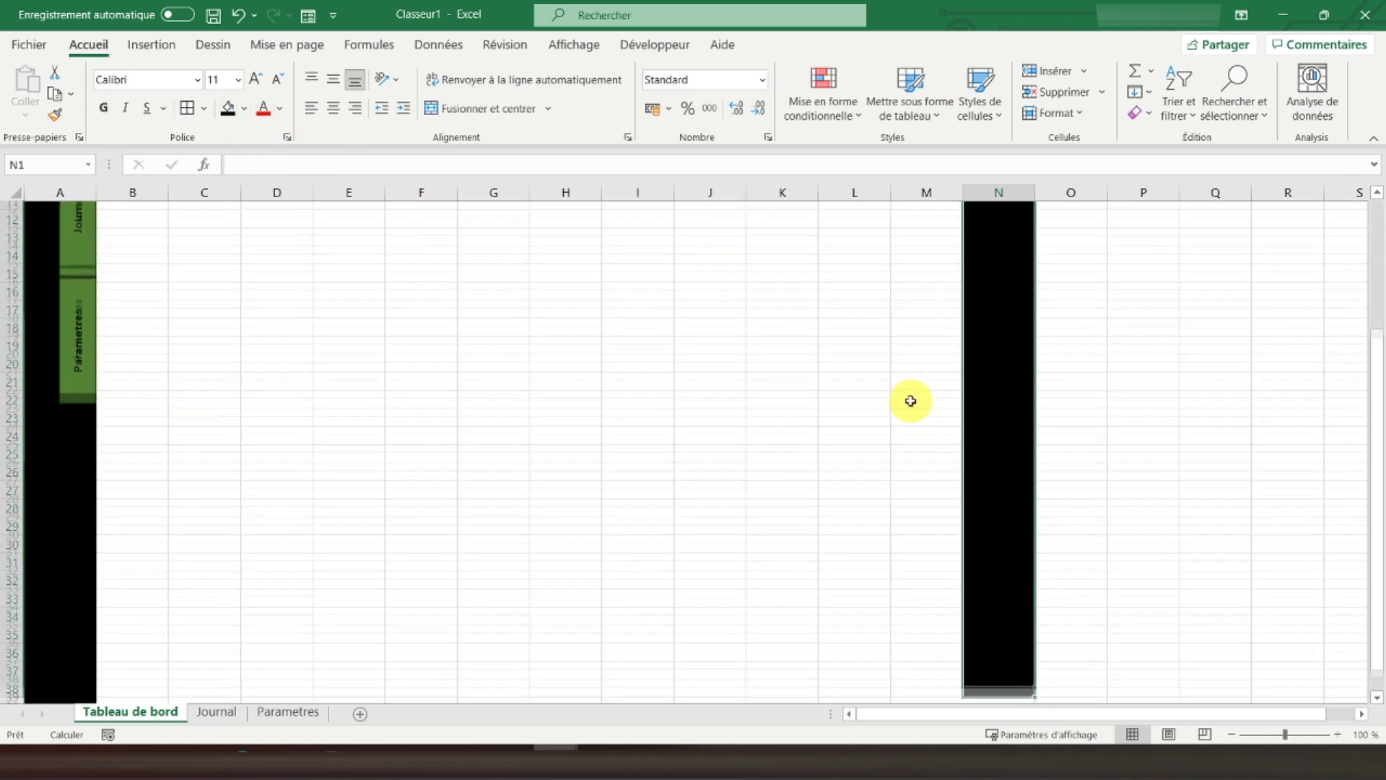
Fill cells B38:N38 with black to close the dashboard frame along its lower edge
drag(998, 668, 116, 662)
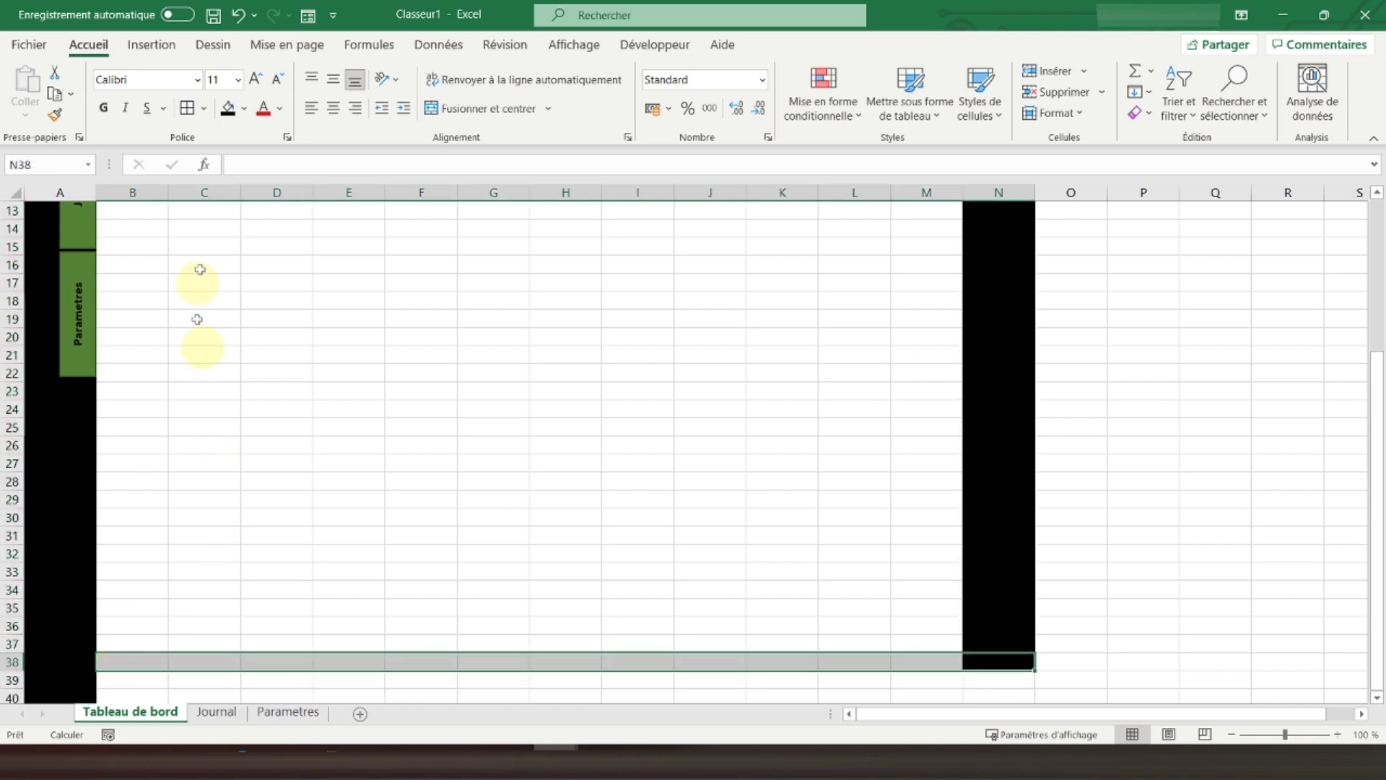
click(230, 110)
scroll(408, 413, up, 3)
scroll(408, 413, up, 1)
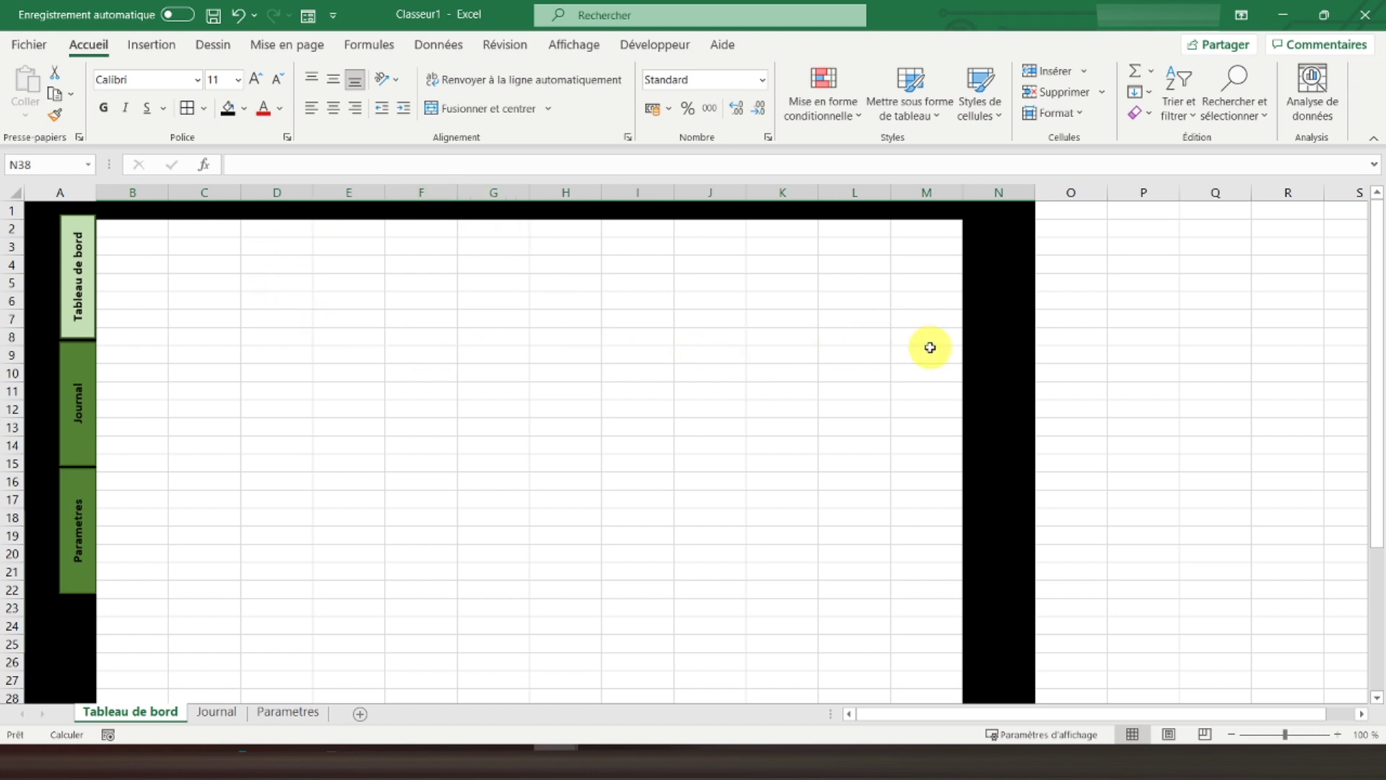
Merge and center B2:K3 and enter the title "Tableau de bord ressources humaines"
drag(118, 226, 786, 245)
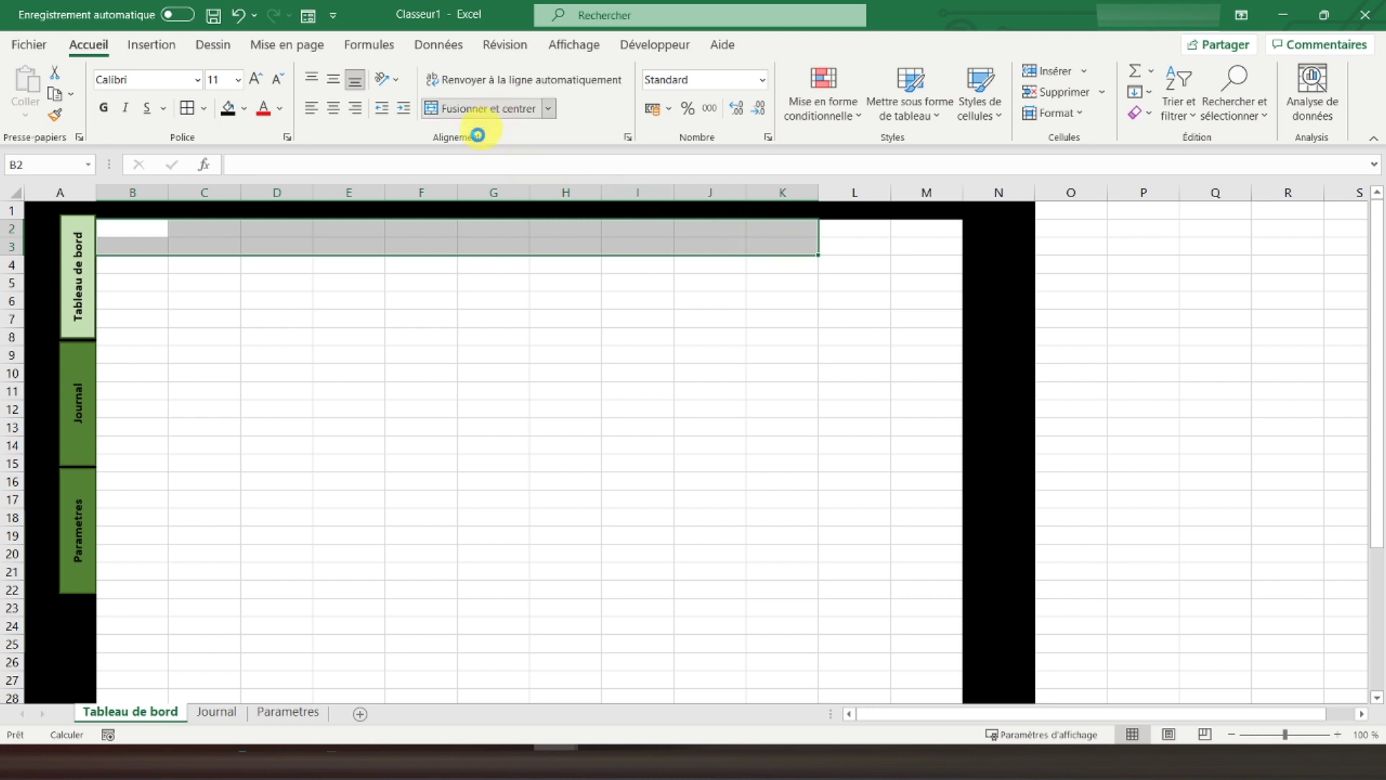
click(480, 109)
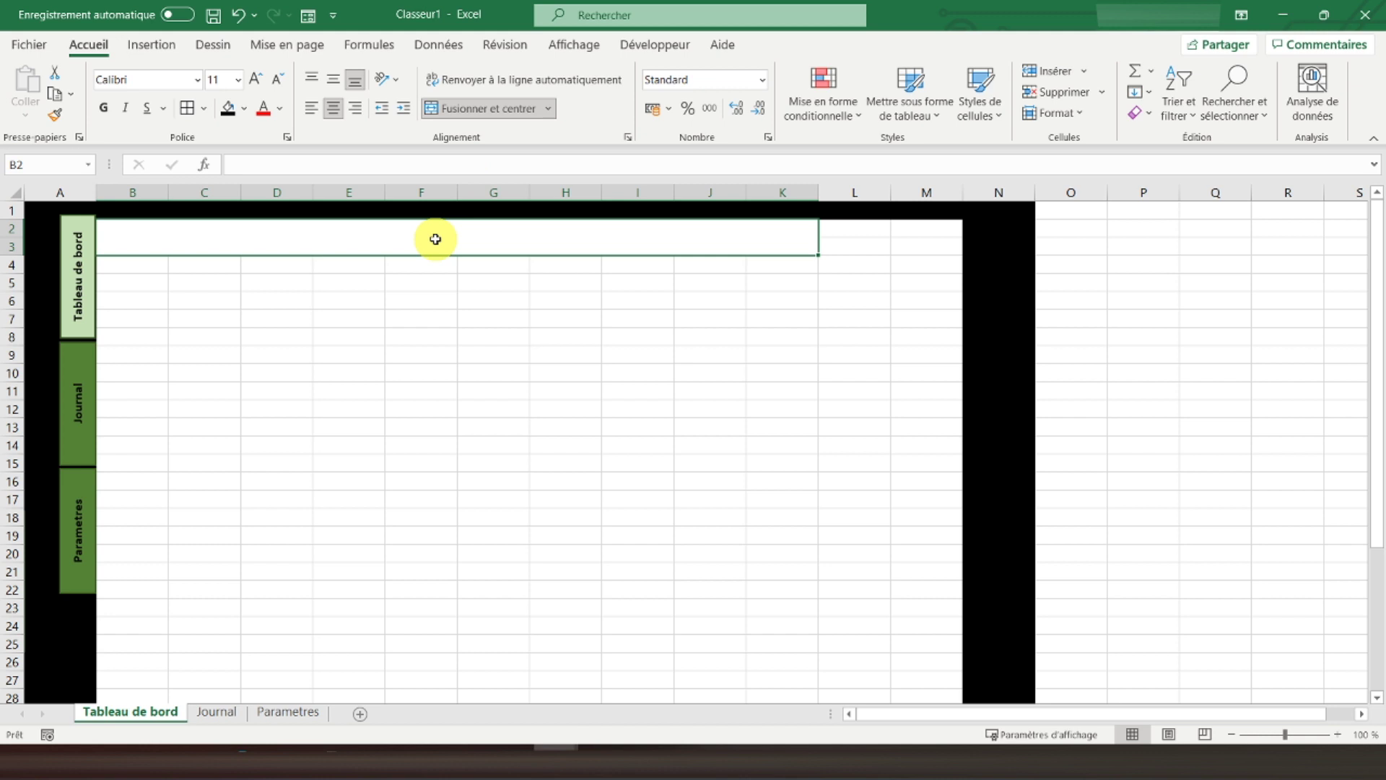
text(Tableau de bord res)
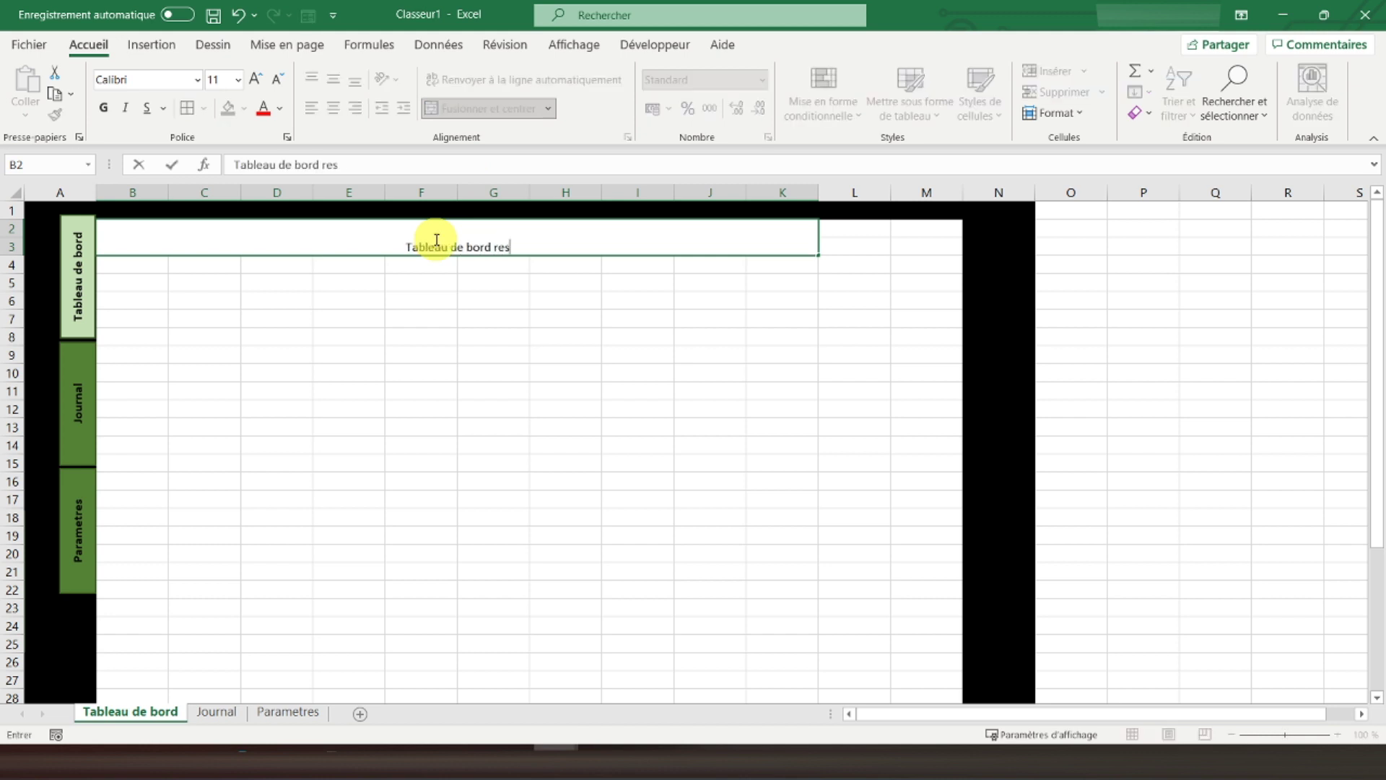
text(sources humaines)
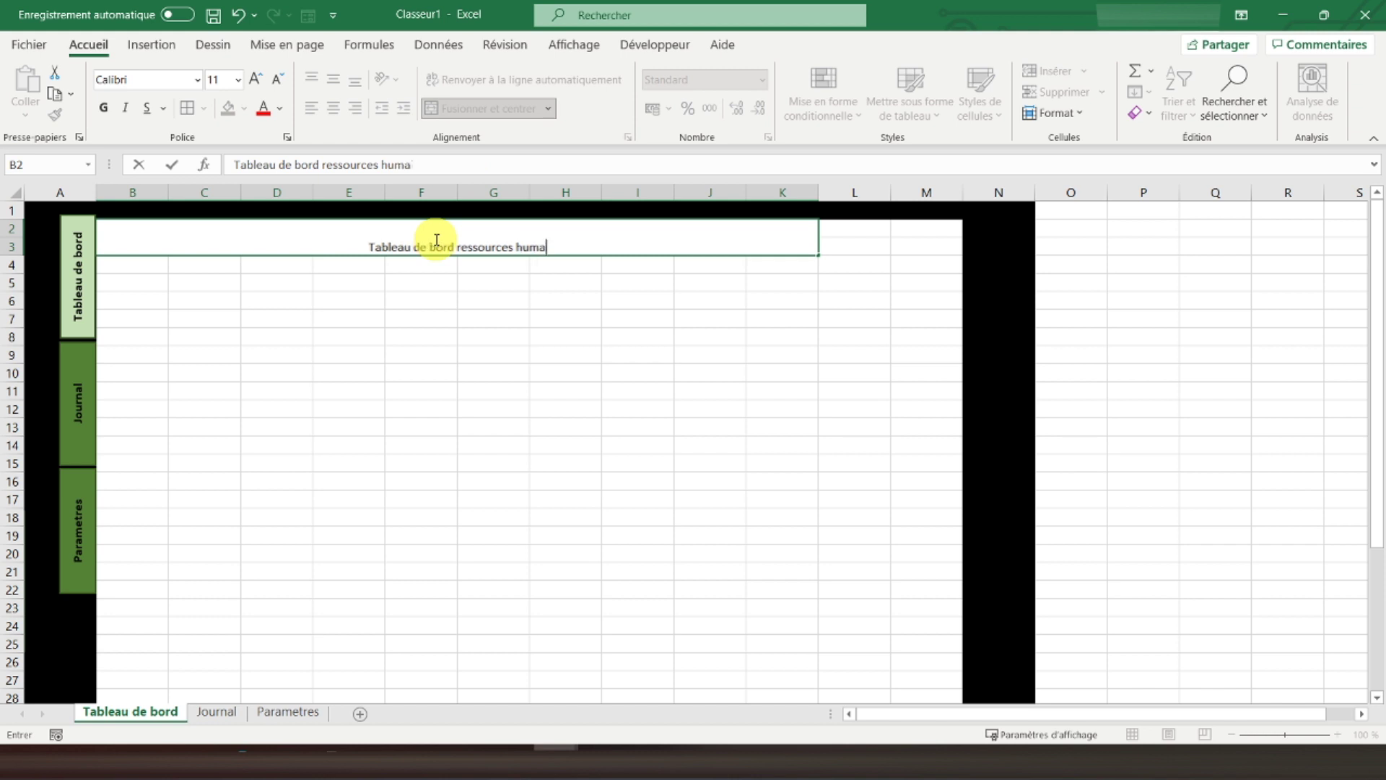
key(Return)
Center the dashboard title vertically, make it bold and enlarge its font to size 22
click(435, 239)
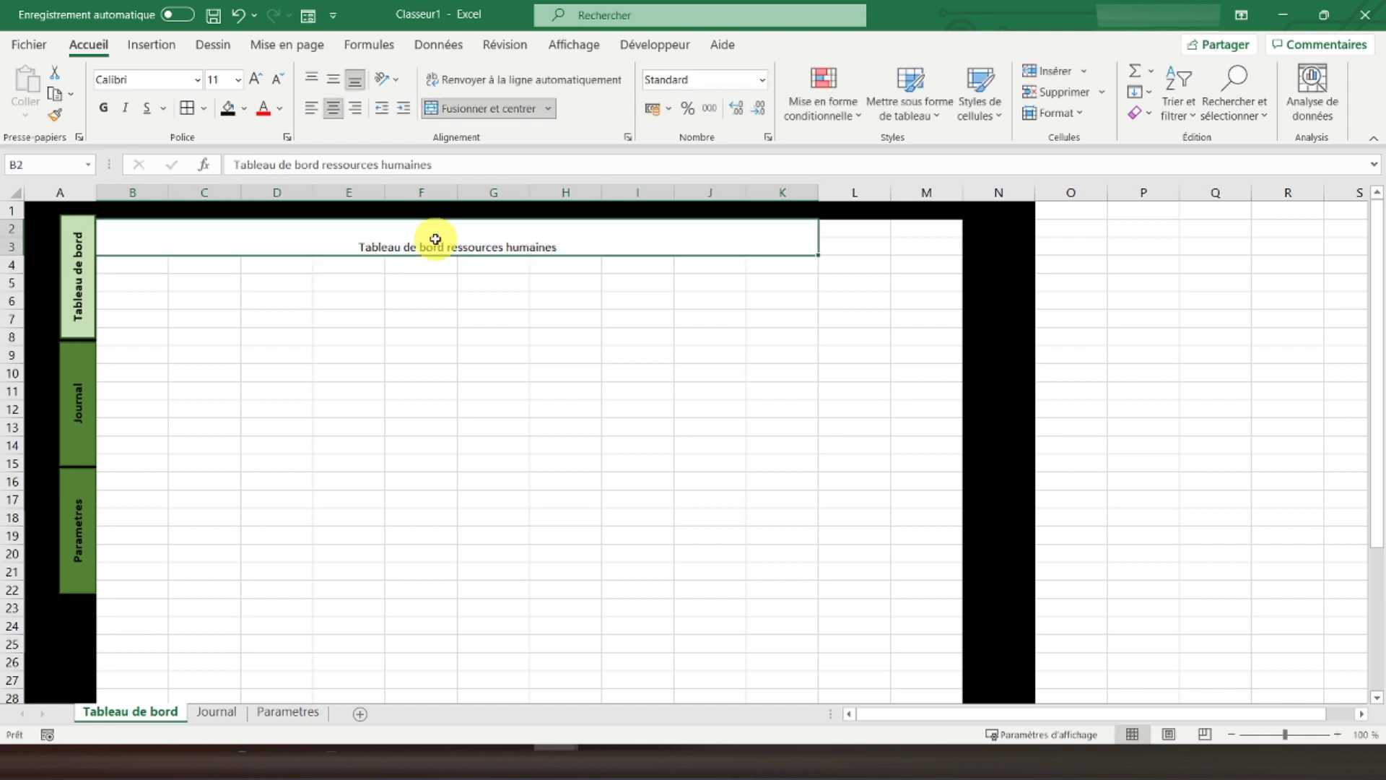
click(333, 79)
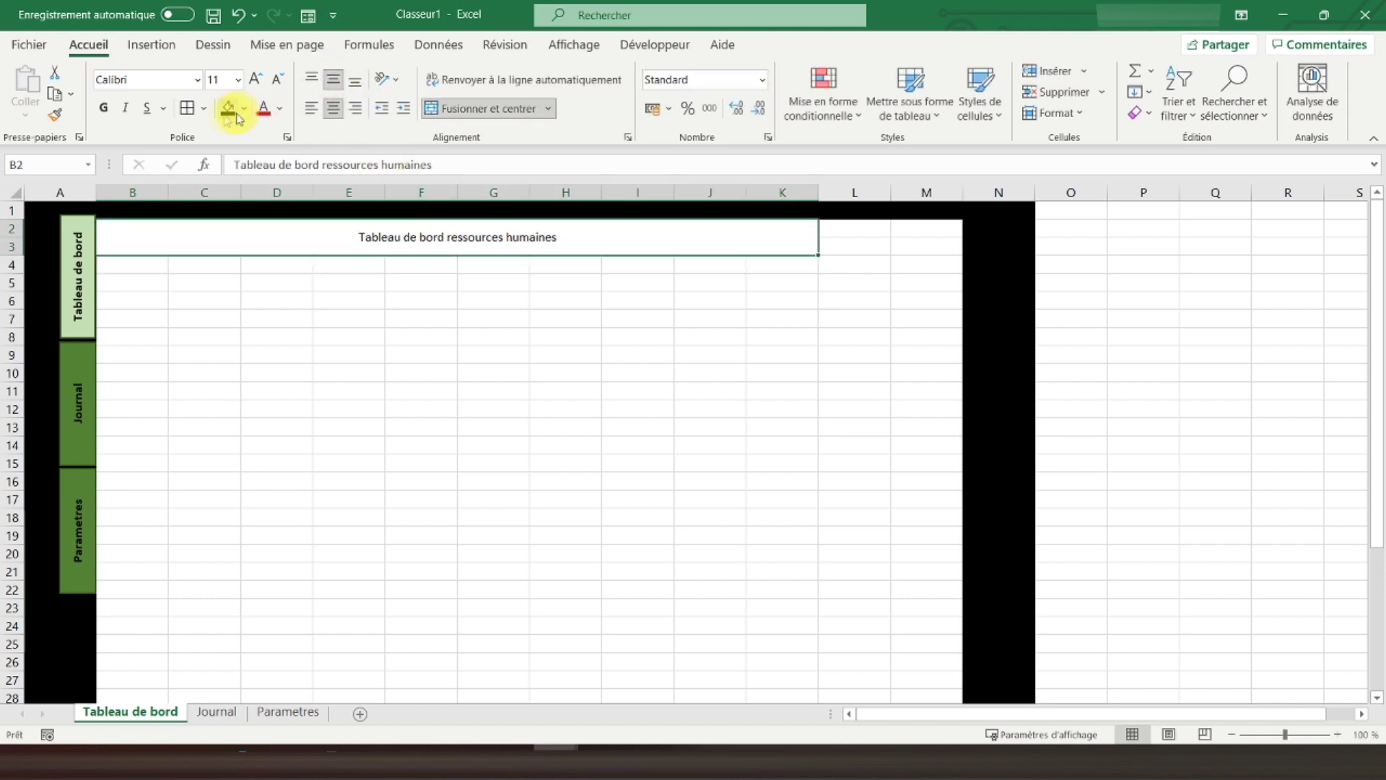
click(106, 110)
click(254, 78)
click(254, 78)
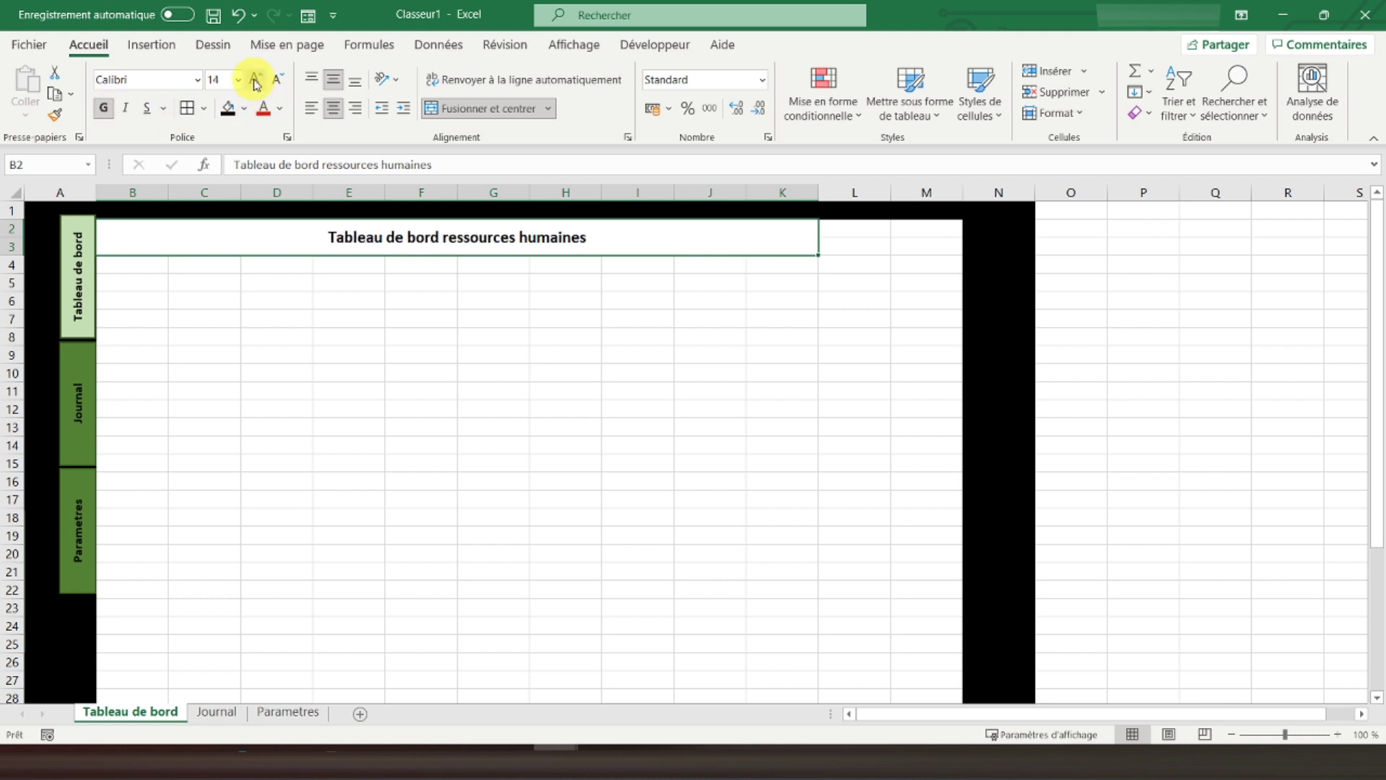
click(254, 78)
click(255, 78)
click(255, 80)
click(255, 79)
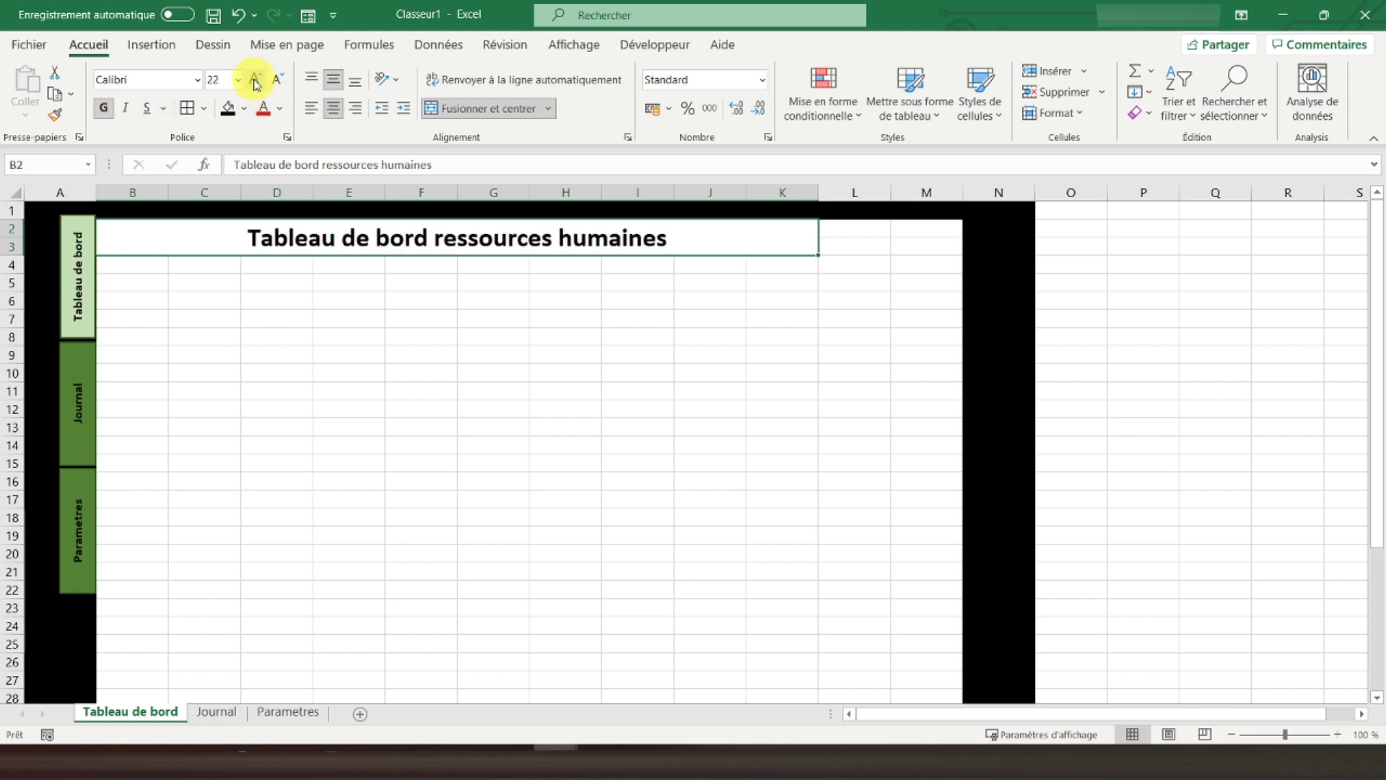
Merge and center L2:M2 and enter the label "Masse salariale"
drag(841, 231, 894, 230)
click(489, 109)
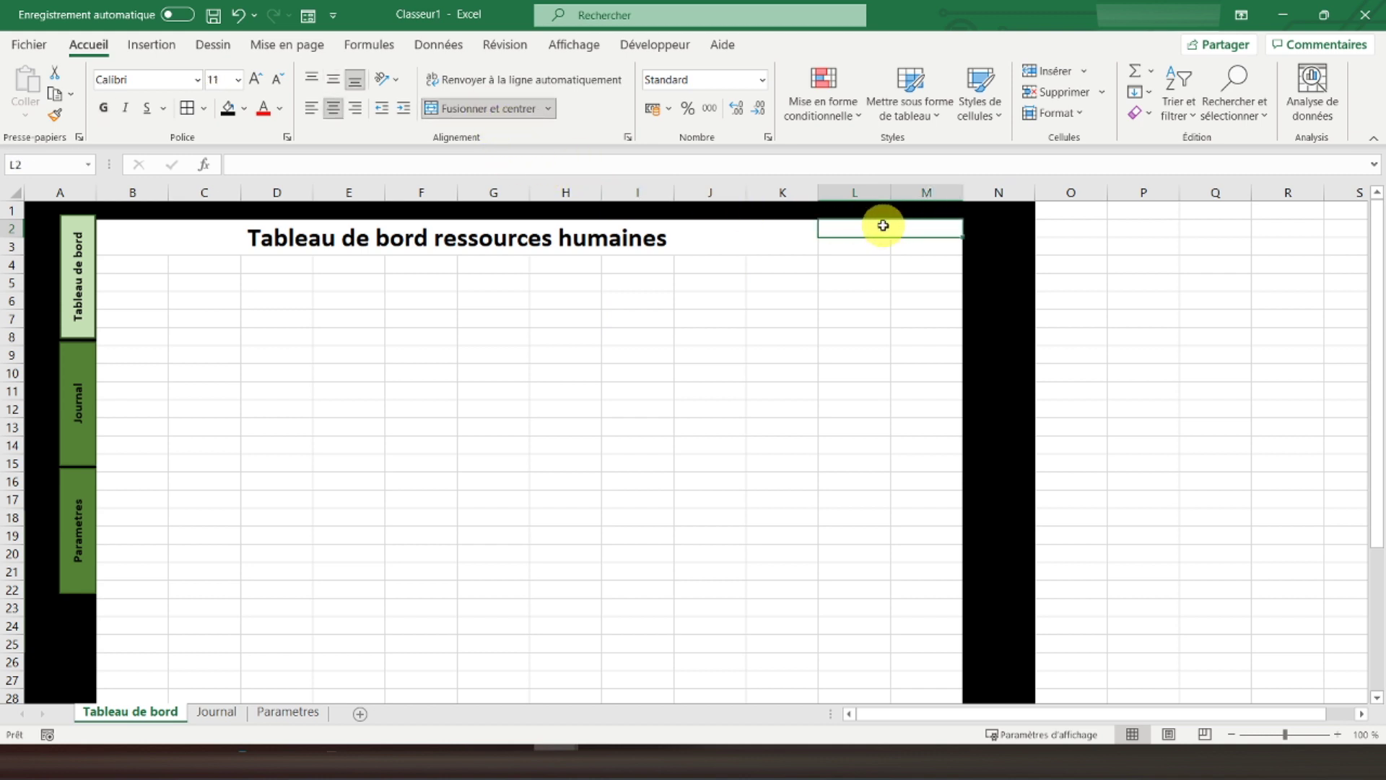
text(M)
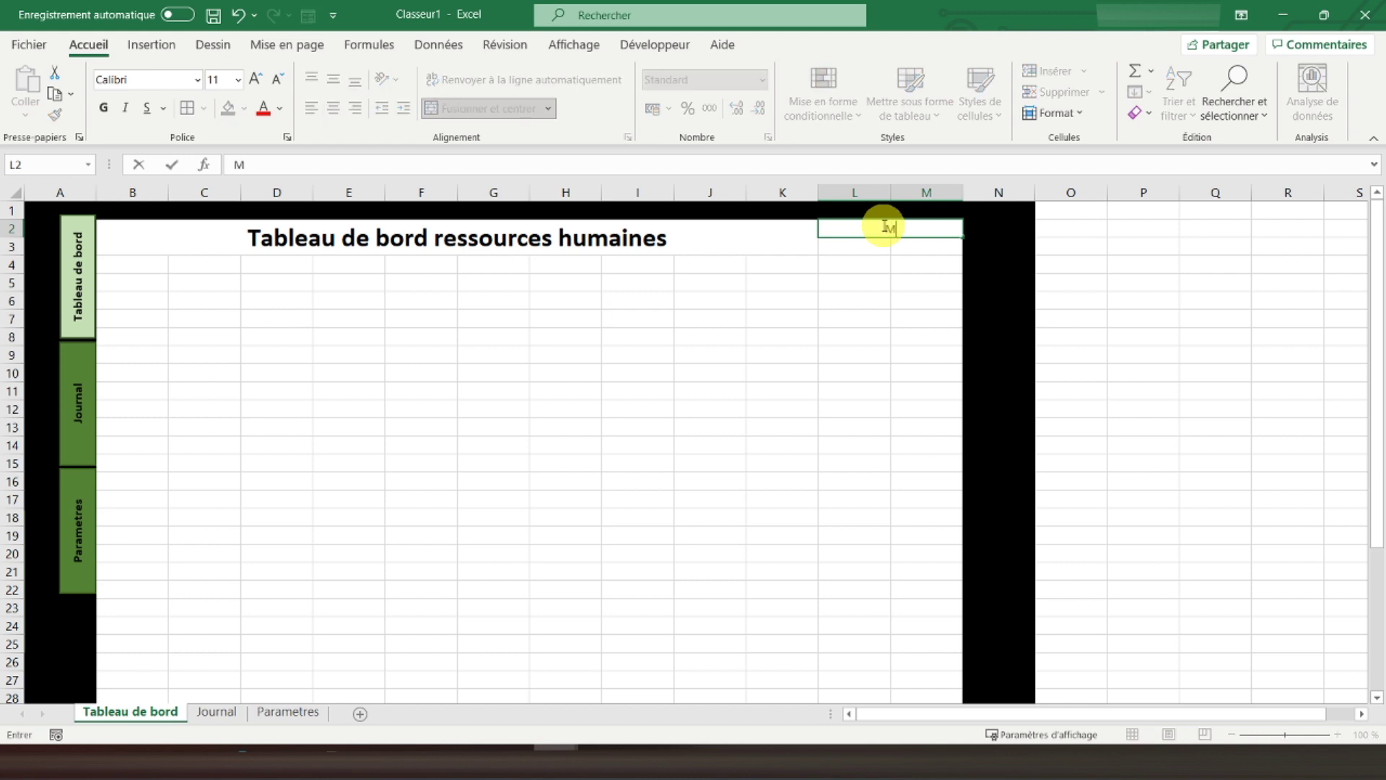
text(asse salariale)
key(Return)
Make the Masse salariale label bold and merge and center L3:M3 beneath it
click(882, 225)
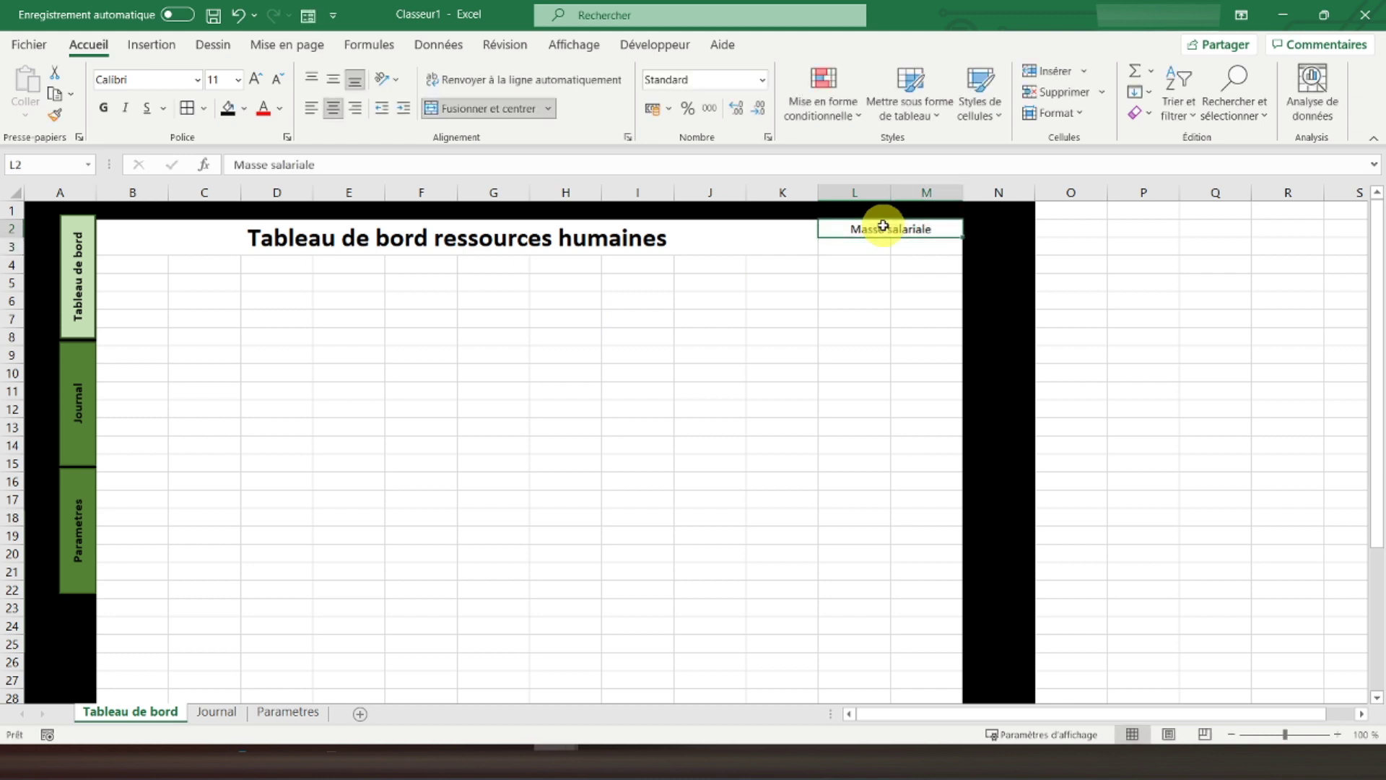
click(104, 107)
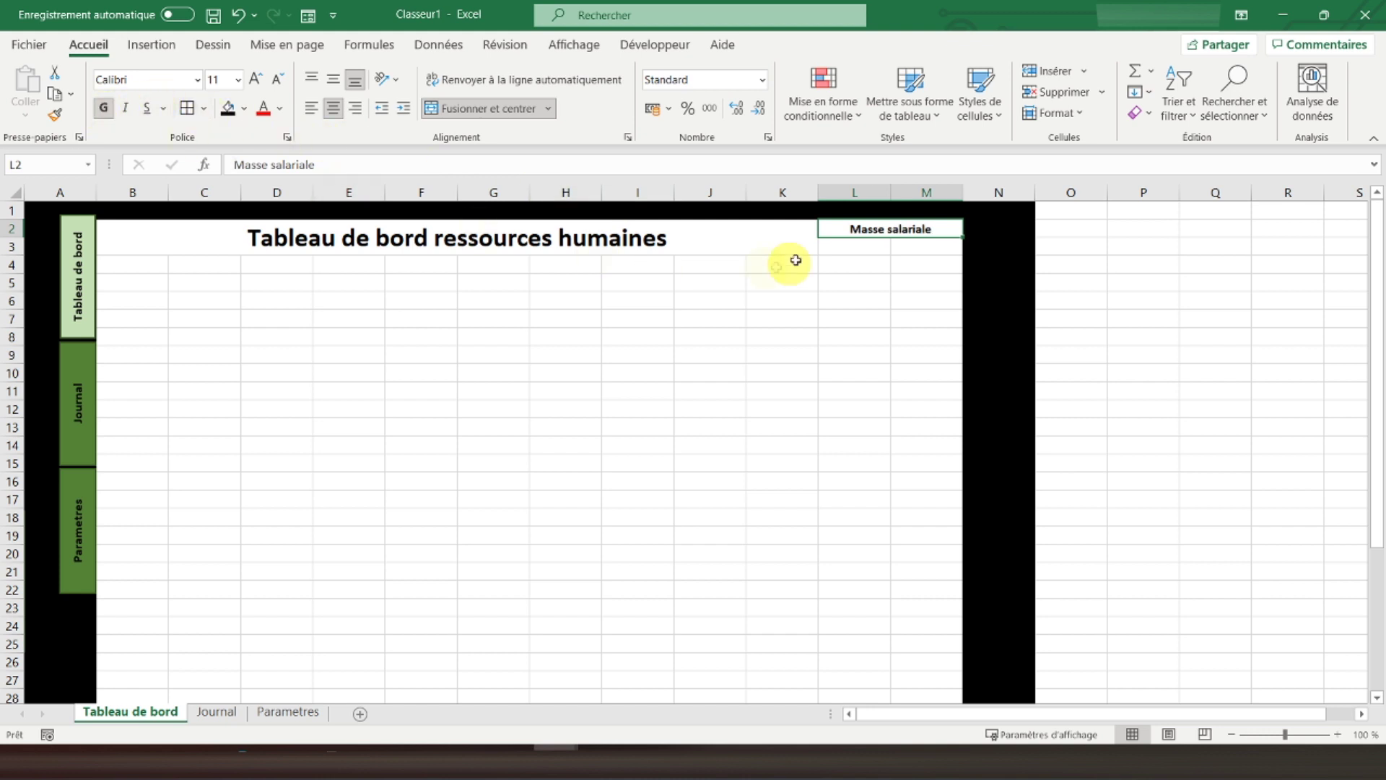
drag(859, 246, 913, 250)
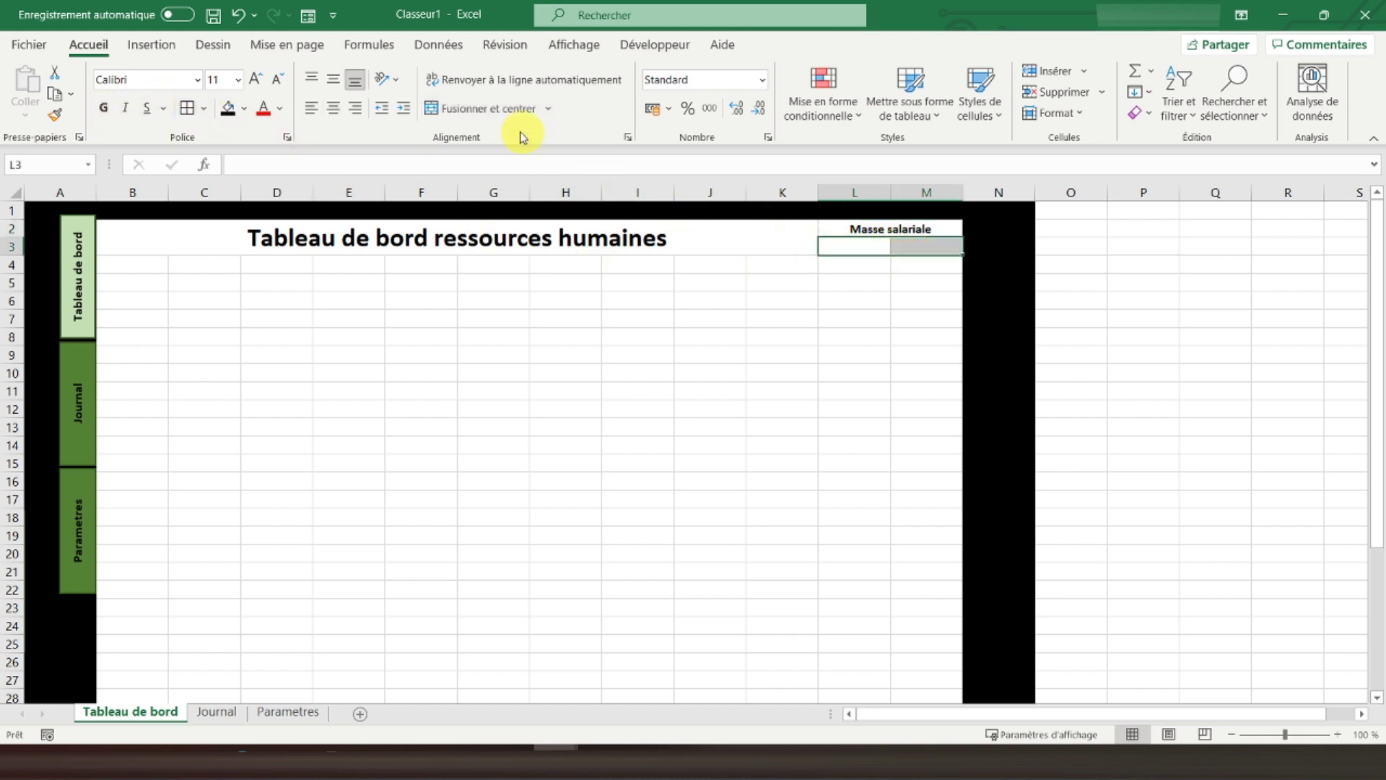
click(497, 112)
Apply thick outside borders to the title, the Masse salariale label and the merged cell L3:M3
click(758, 223)
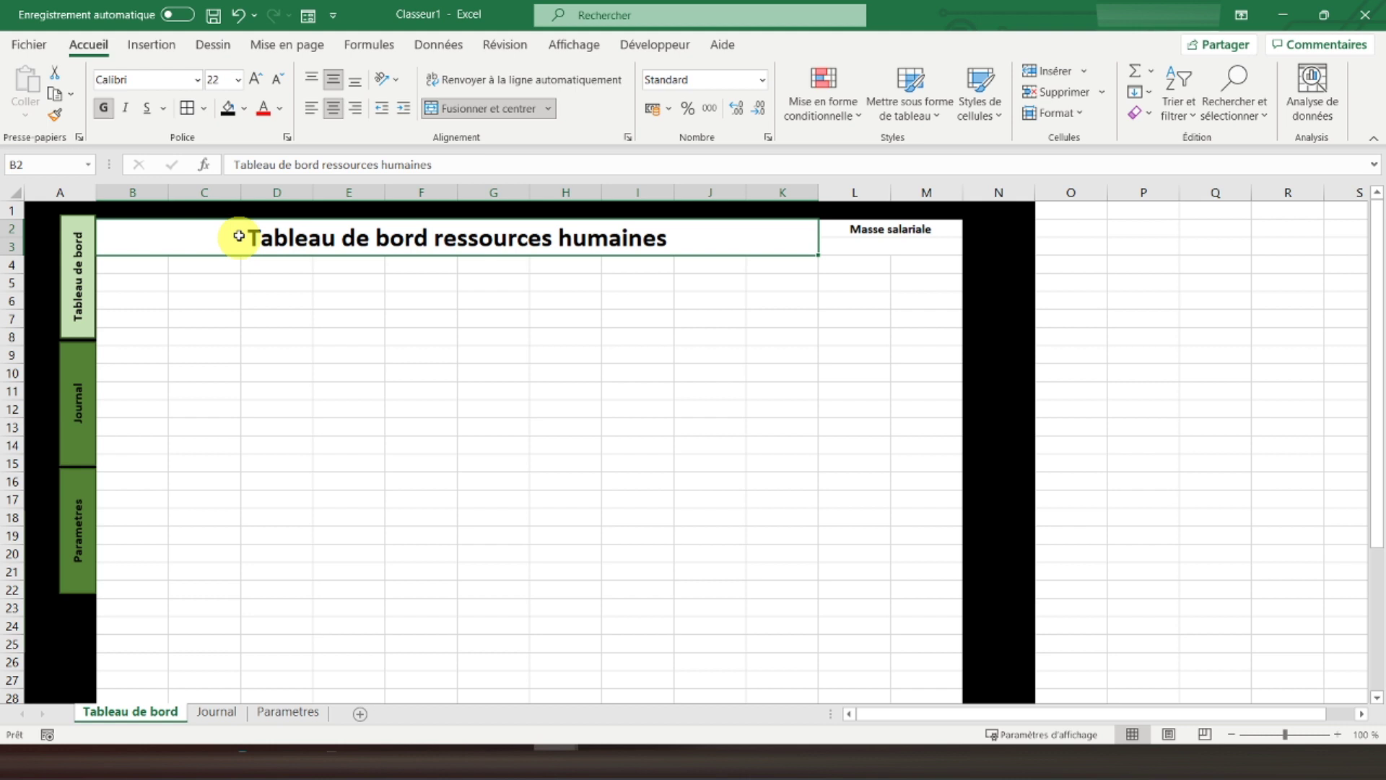
click(204, 110)
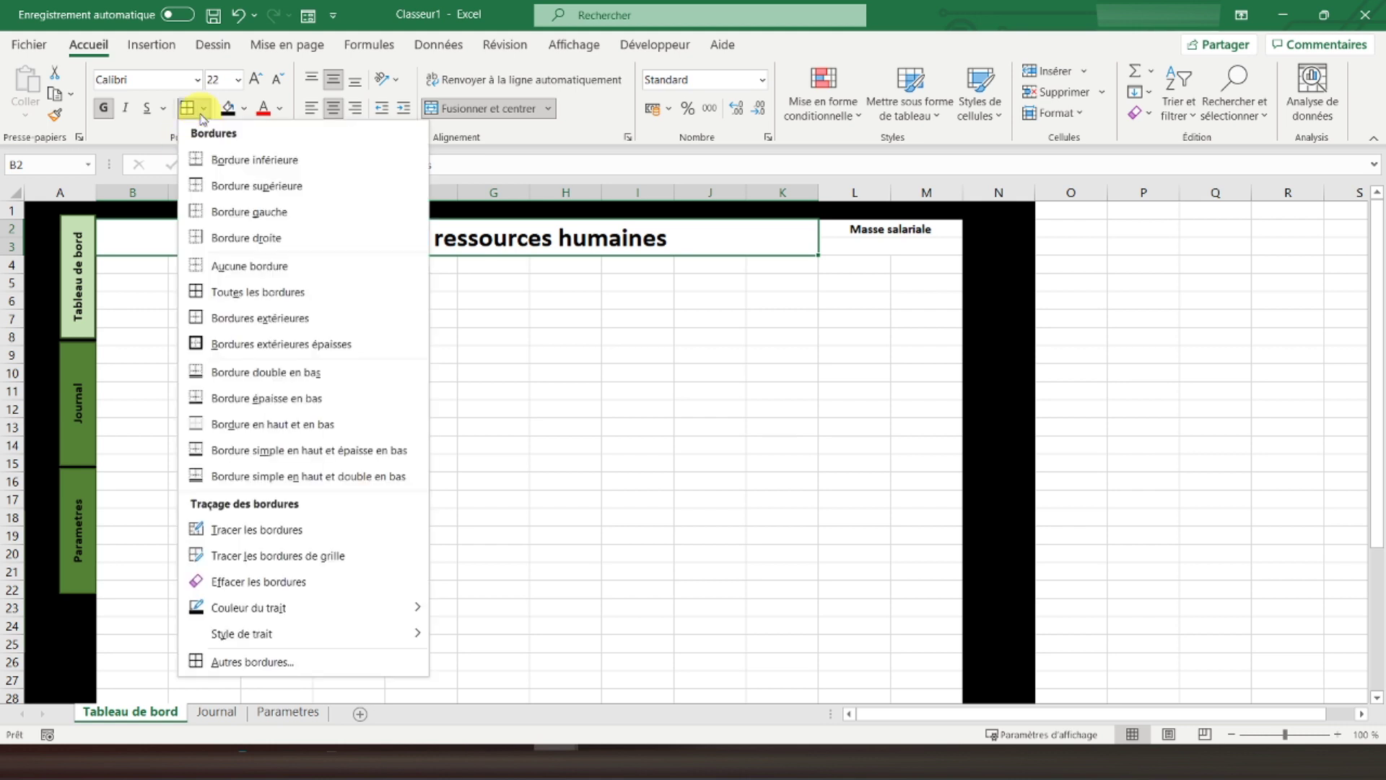
click(251, 347)
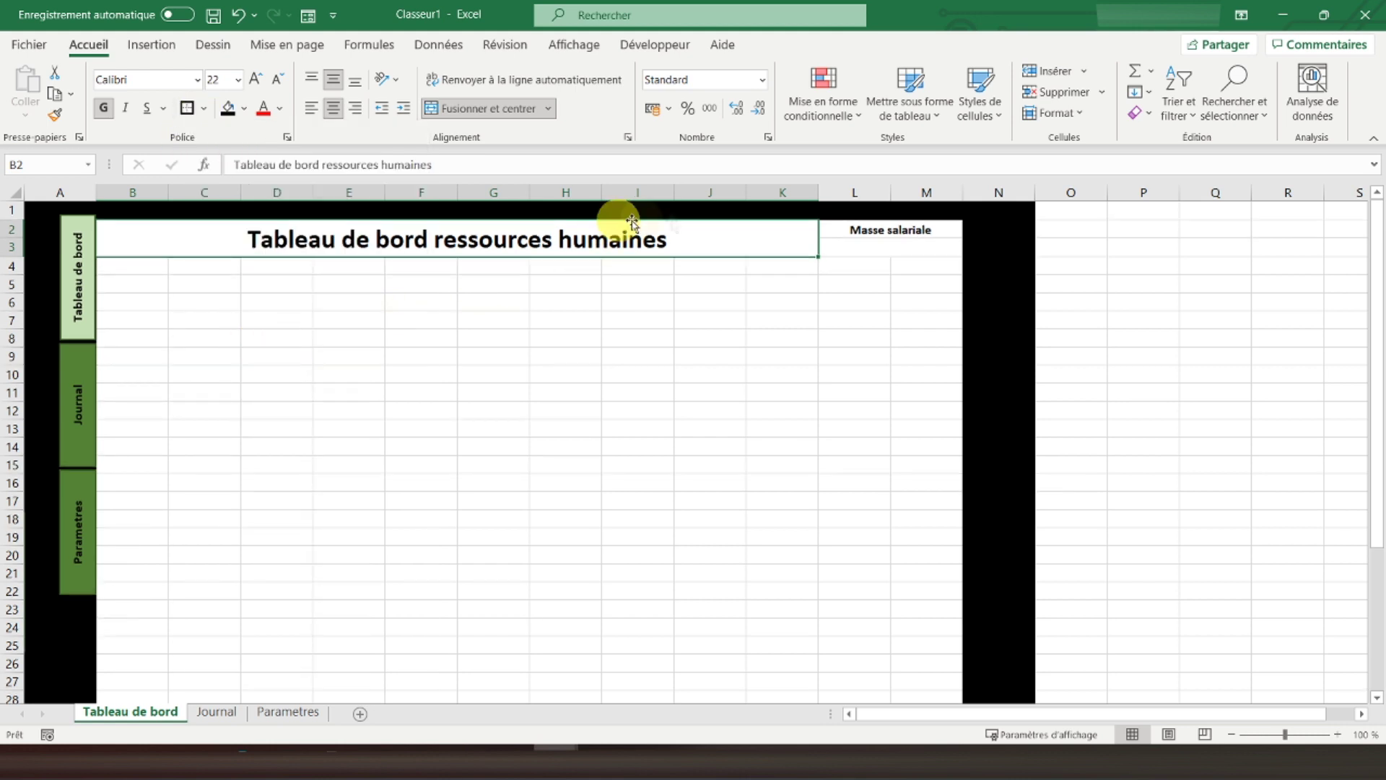
click(906, 229)
click(186, 117)
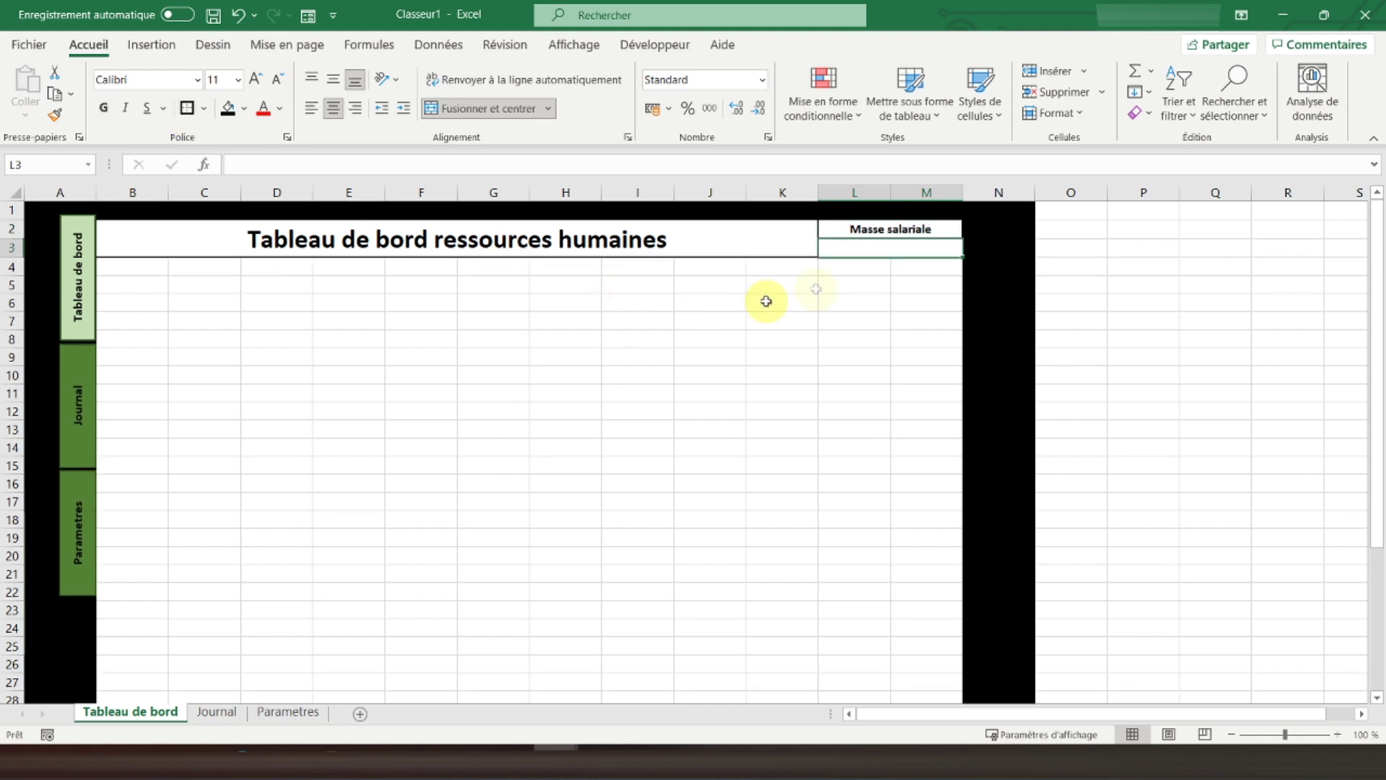
click(850, 268)
Merge and center the row 4 cells in pairs of columns, from B4:C4 through L4:M4
drag(132, 265, 204, 261)
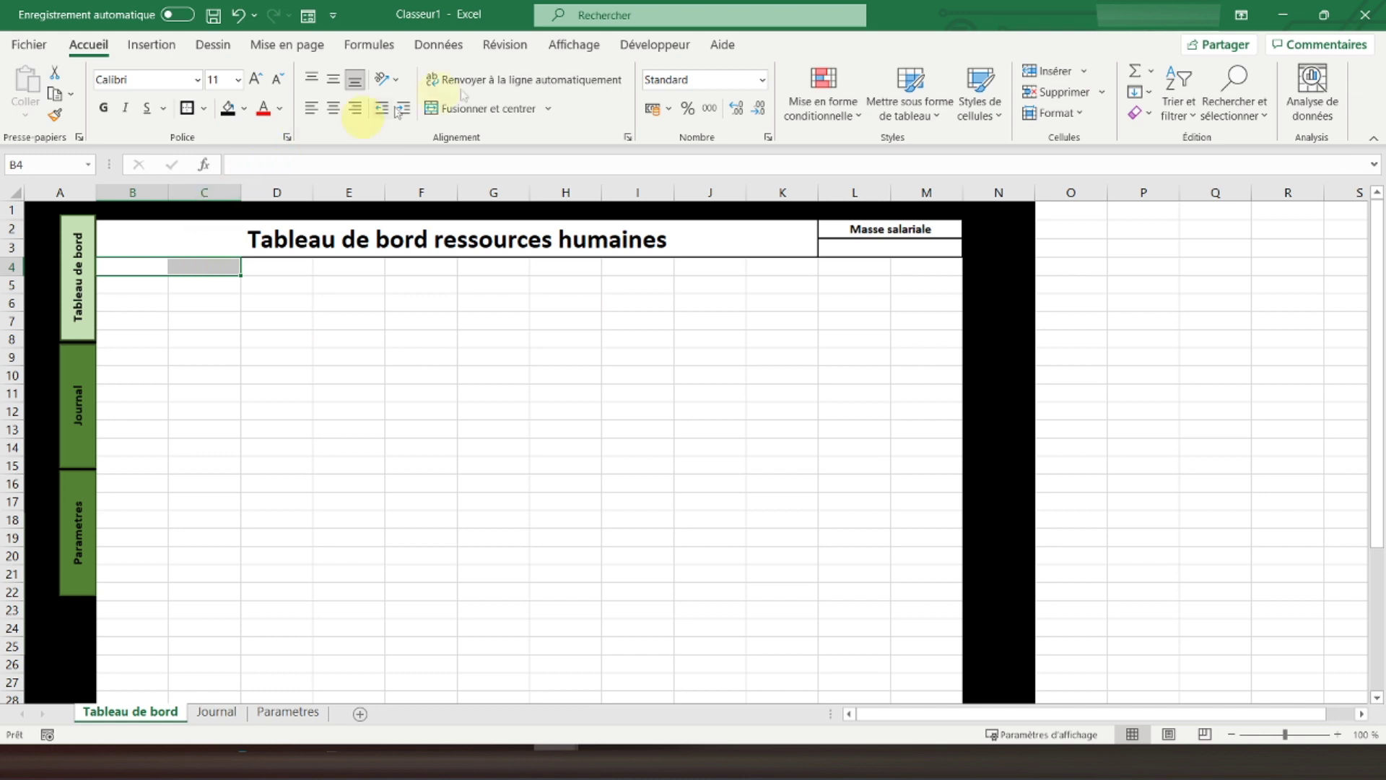
click(491, 109)
key(Right)
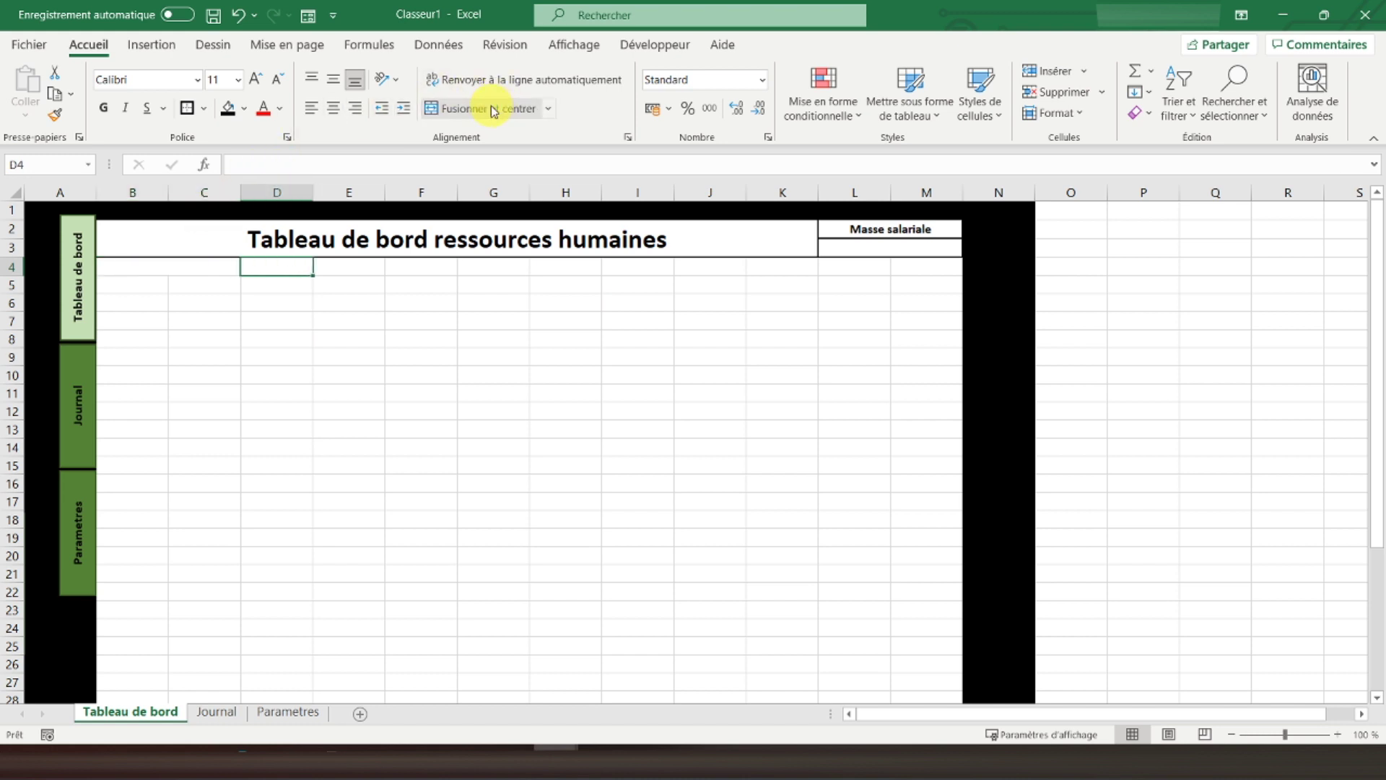
key(shift+Right)
click(494, 109)
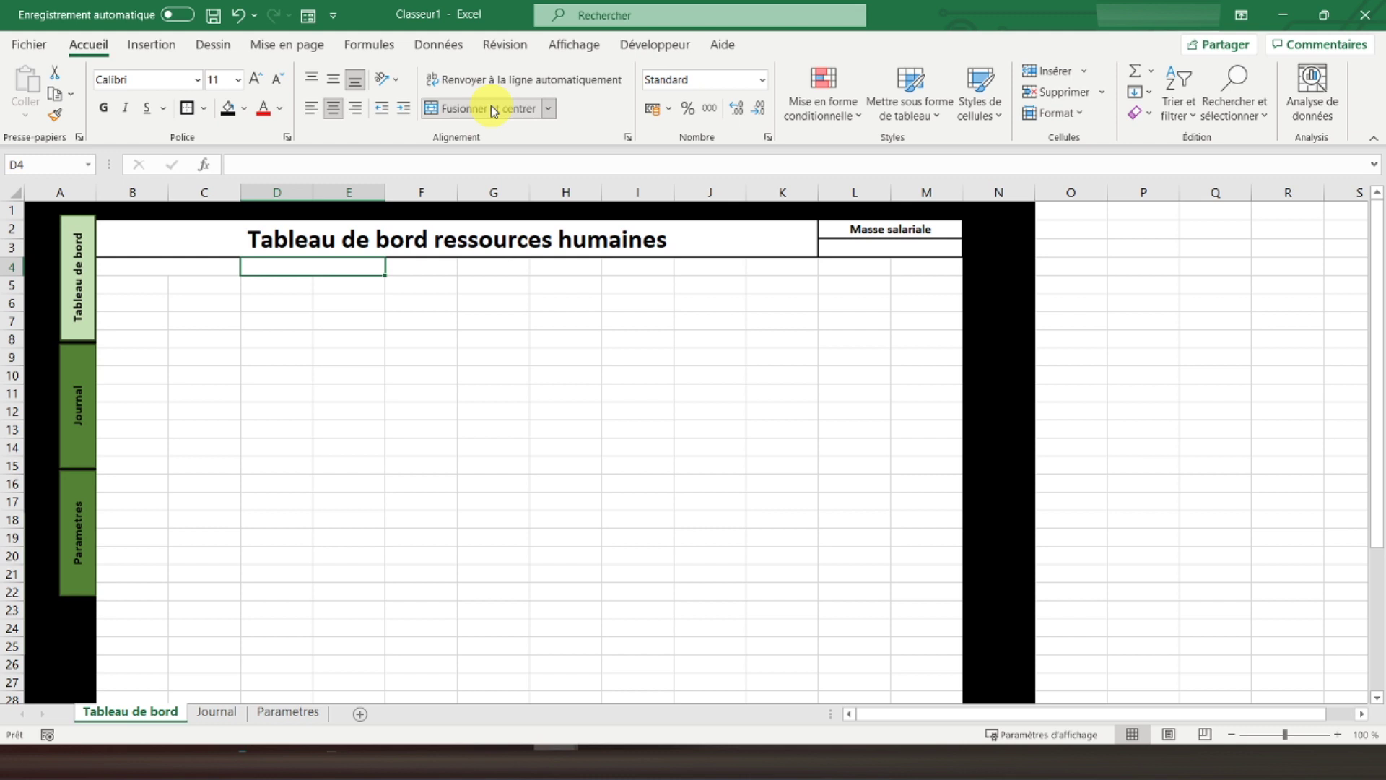
key(Right)
key(shift+Right)
click(494, 109)
key(Right)
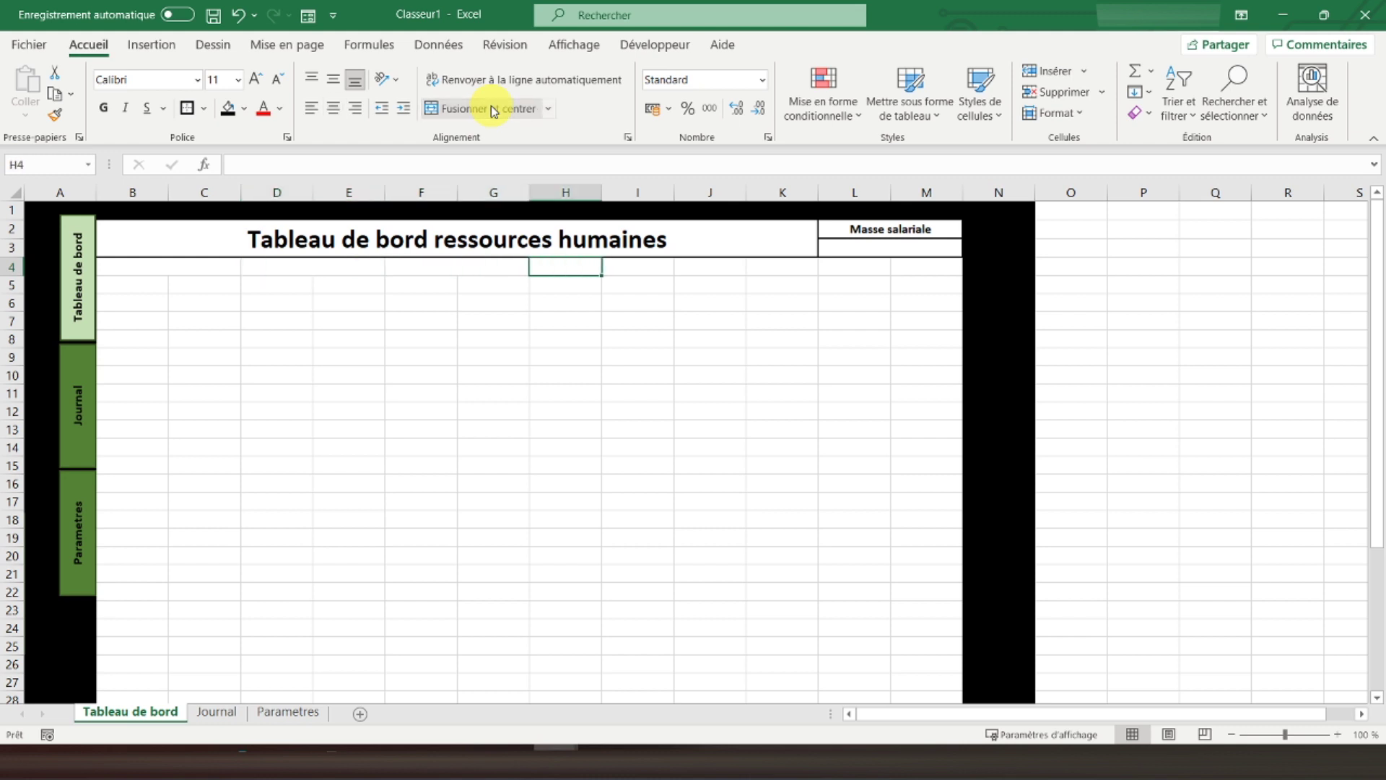
key(shift+Right)
click(494, 109)
key(shift+Right)
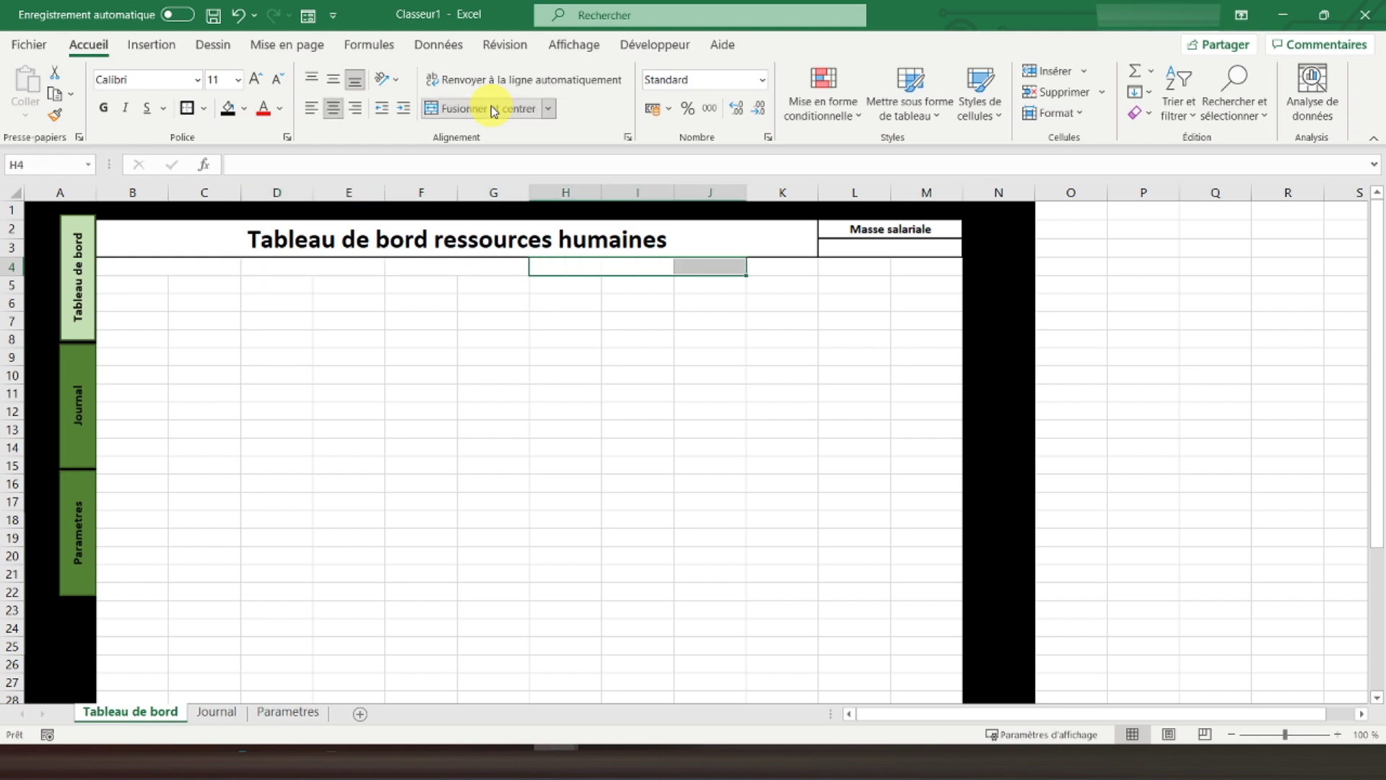
key(Right)
key(shift+Right)
click(494, 109)
key(Right)
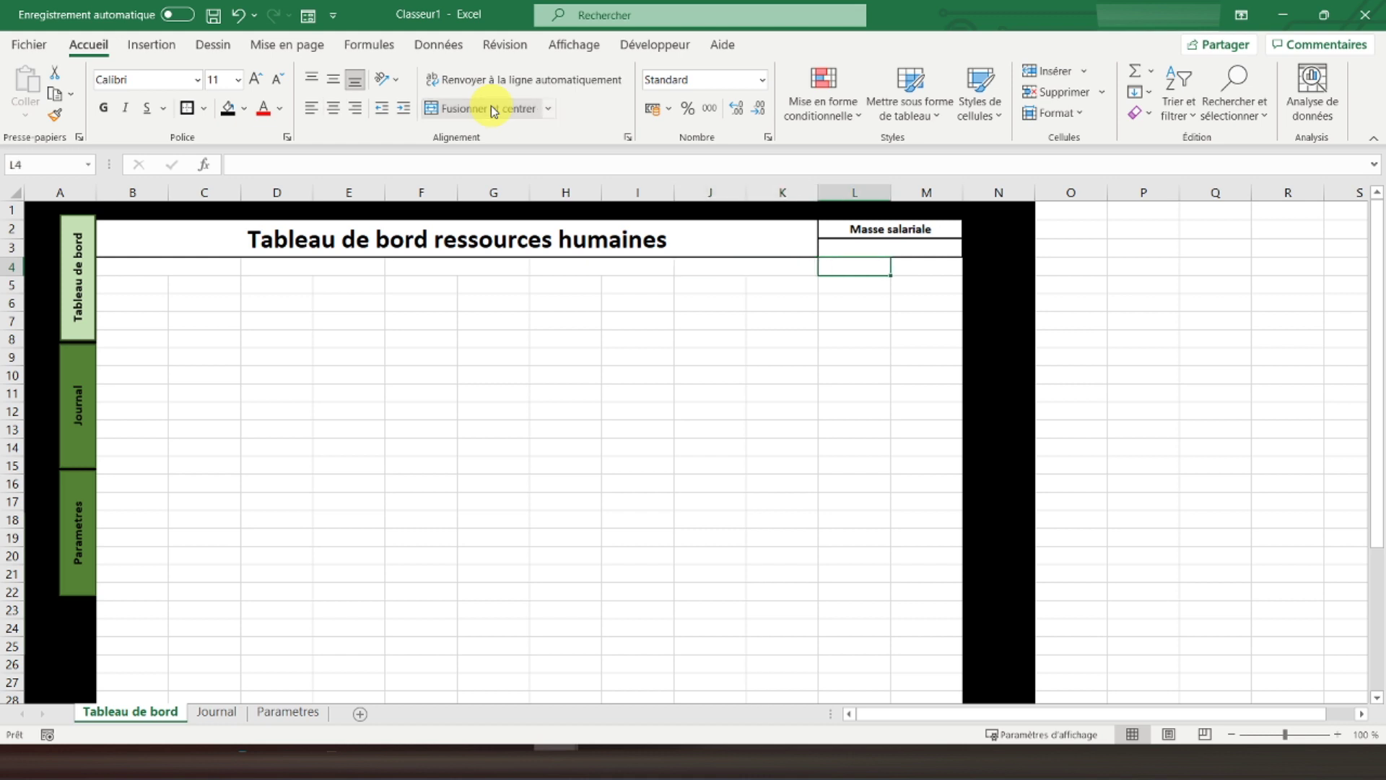
key(shift+Right)
click(494, 109)
key(Down)
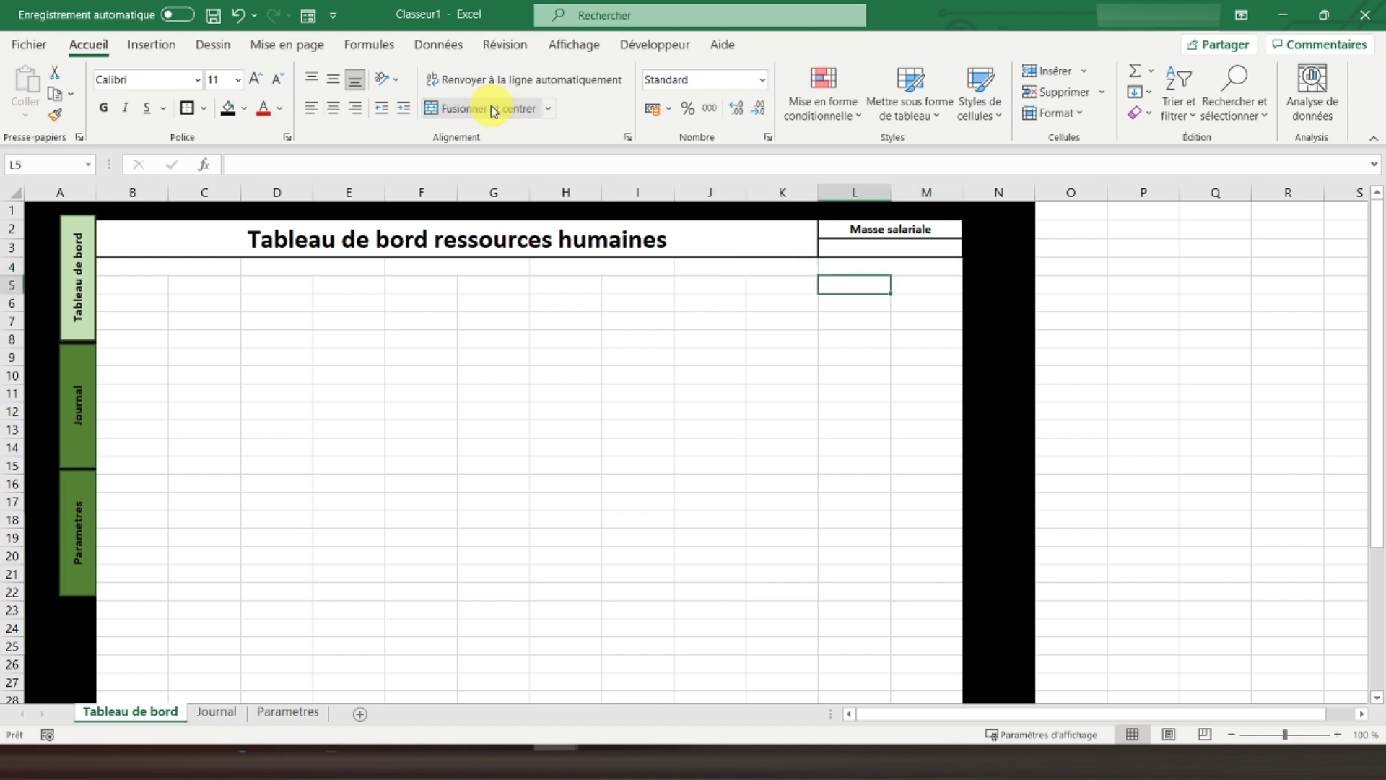
Outline B4:M4 with a thick outside border and copy its formatting to row 5 starting at B5
drag(148, 269, 871, 271)
click(488, 109)
click(56, 119)
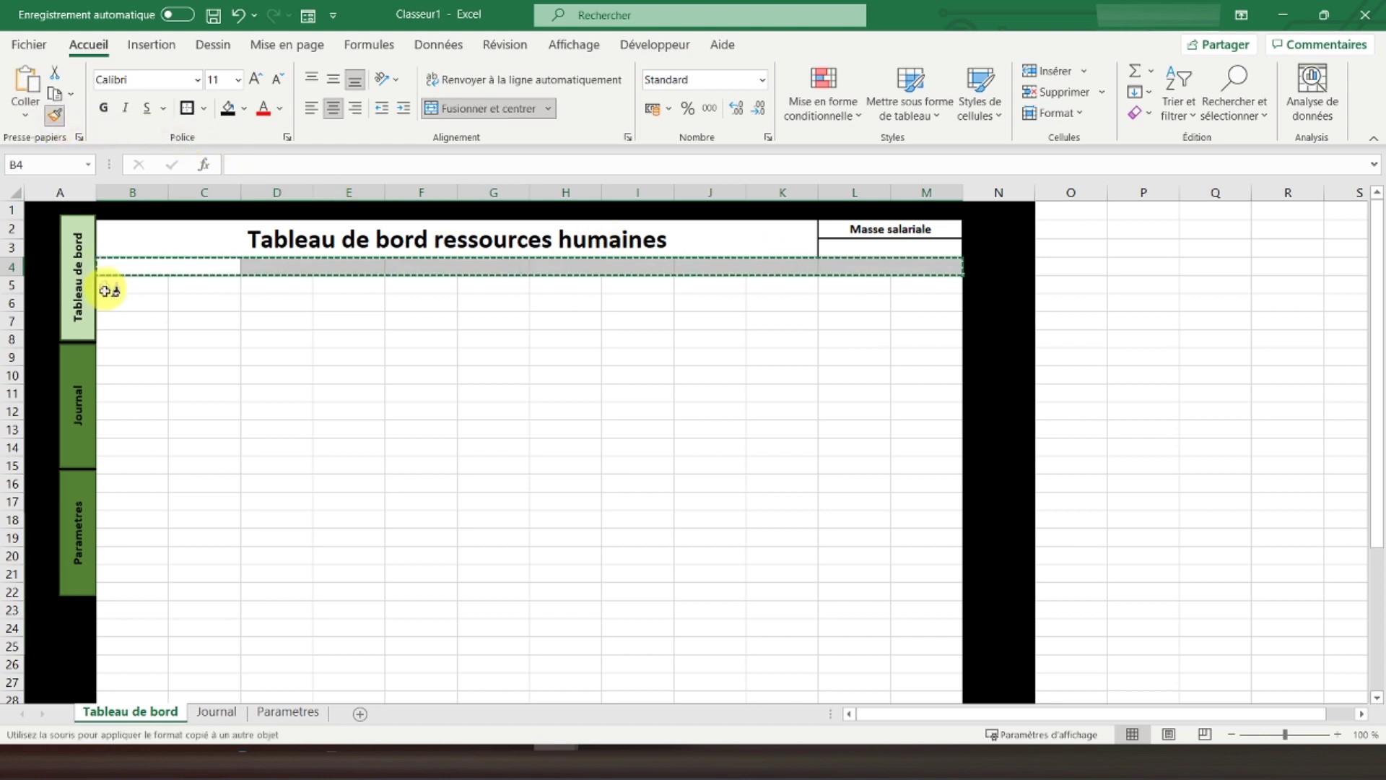
click(124, 285)
click(276, 321)
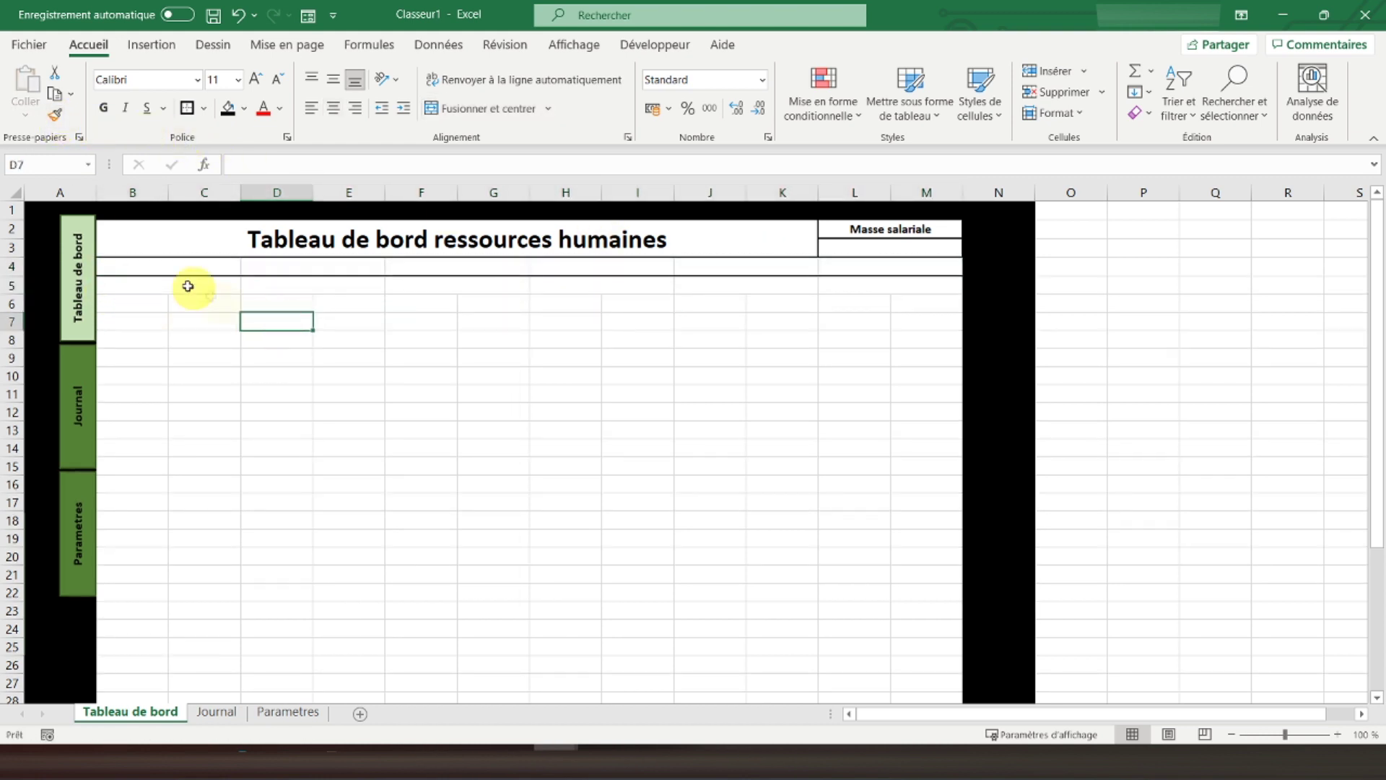
Enter the indicator labels Salariés actuels in B4, Rémunération moyenne in D4 and Rémunération médiane in F4
click(159, 262)
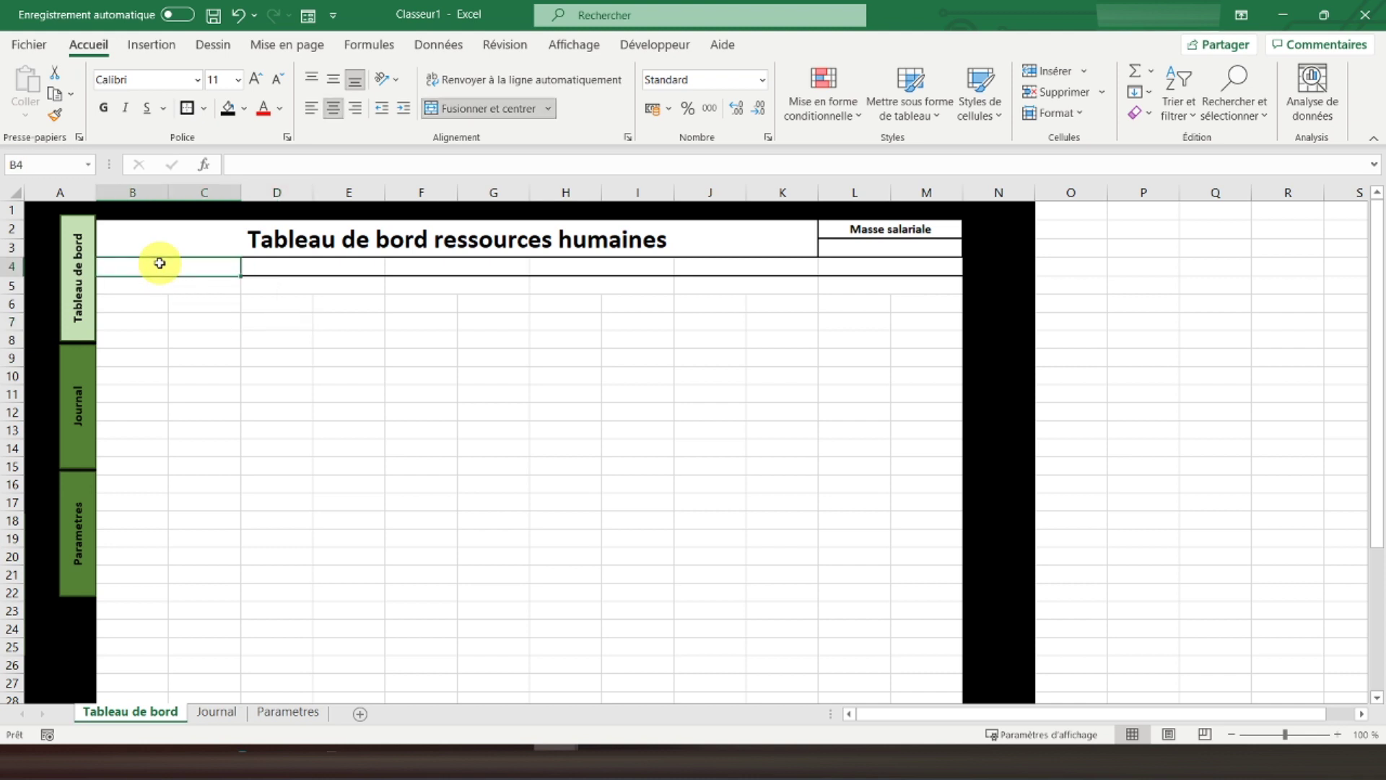
text(Salariés actuels)
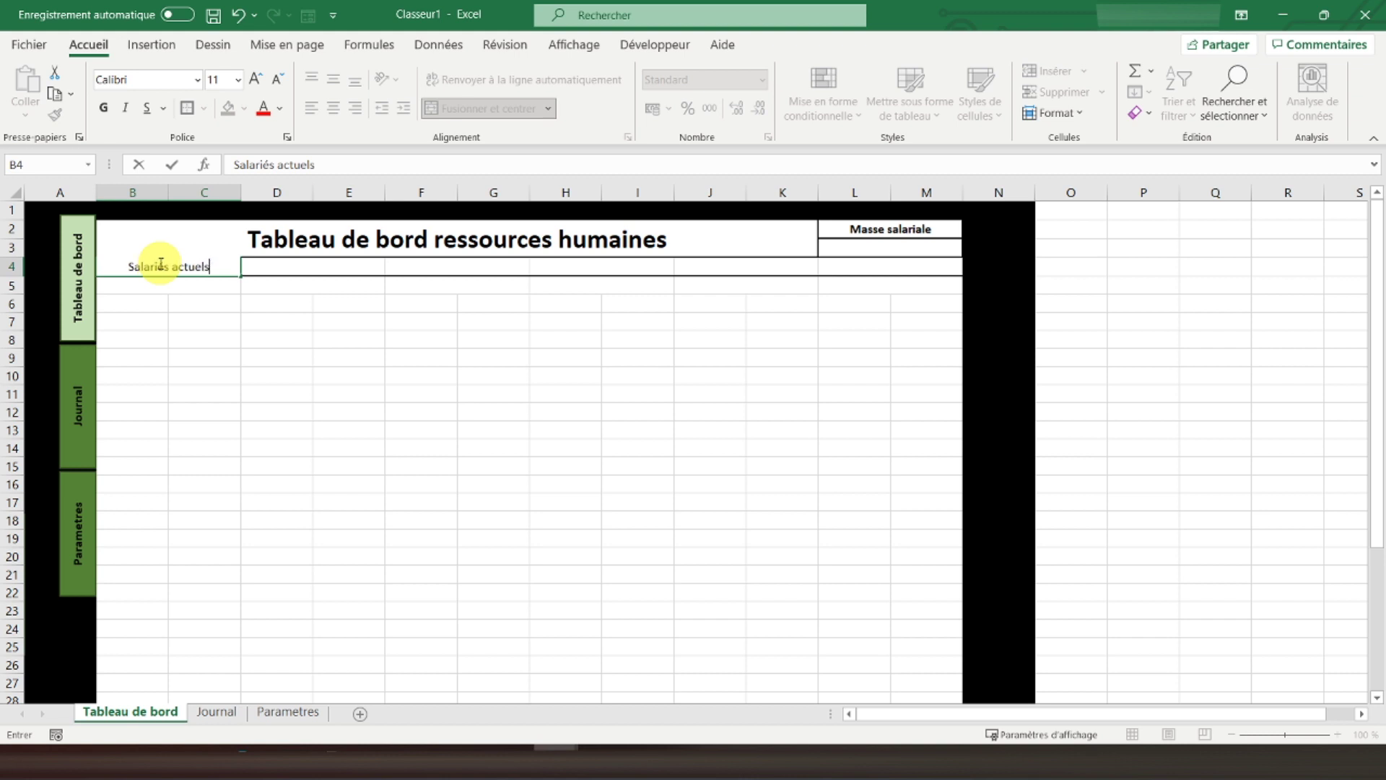
key(Tab)
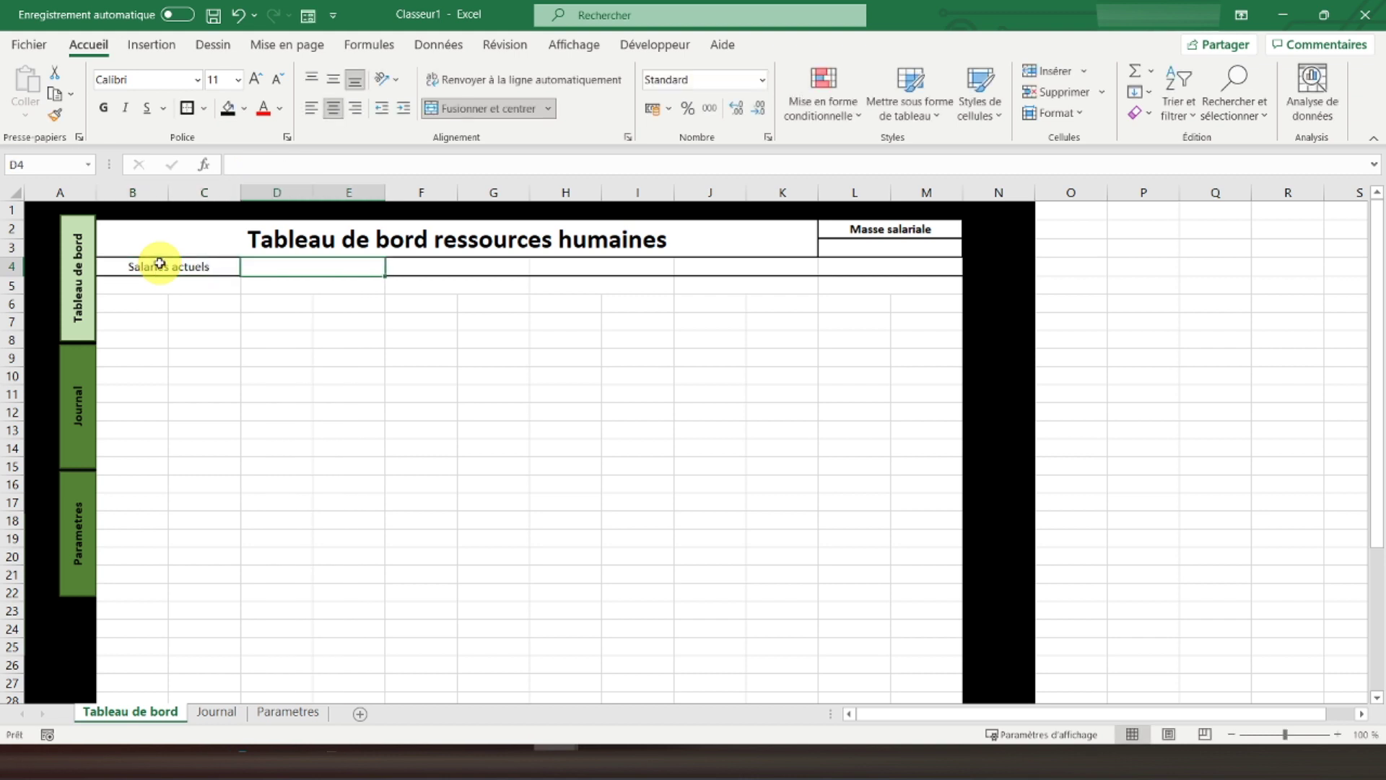
text(Rémunération moyenne)
key(Tab)
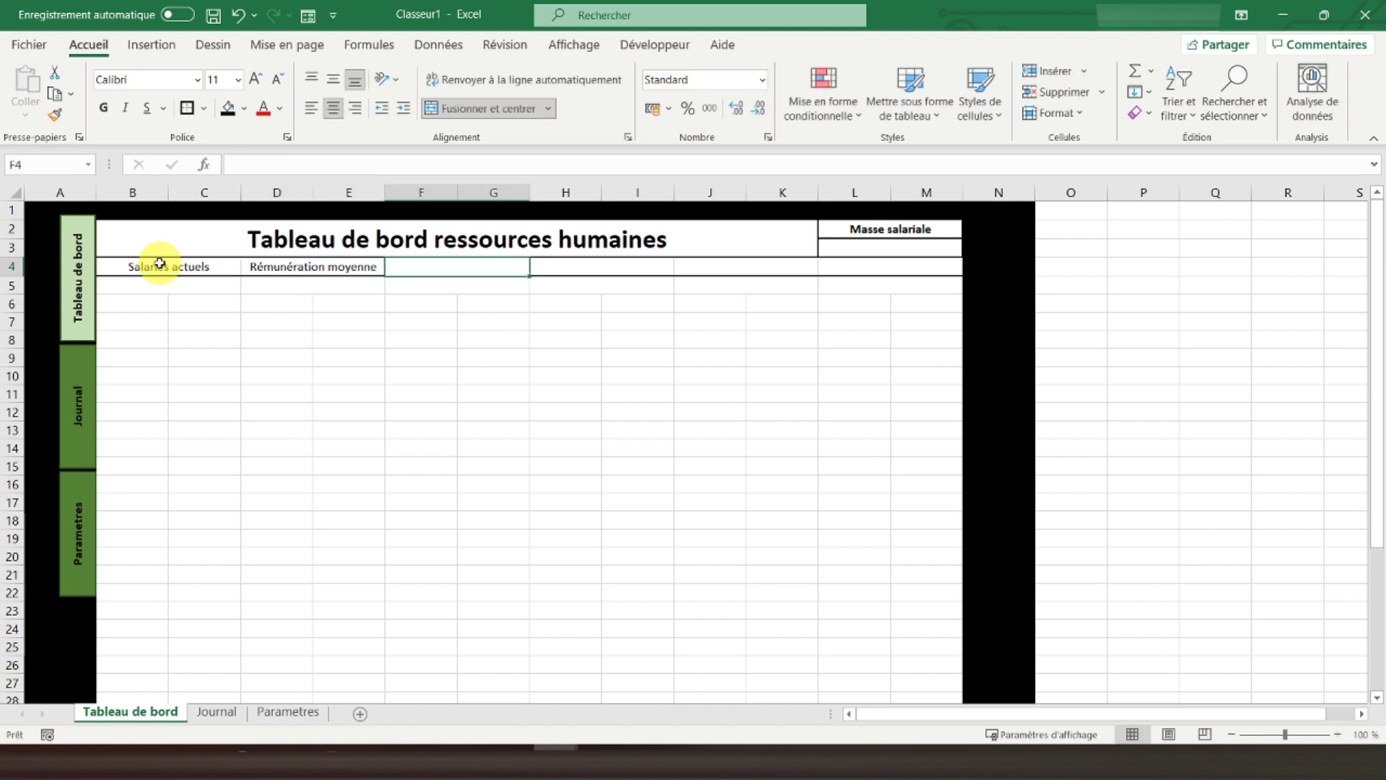
text(Rémunéra)
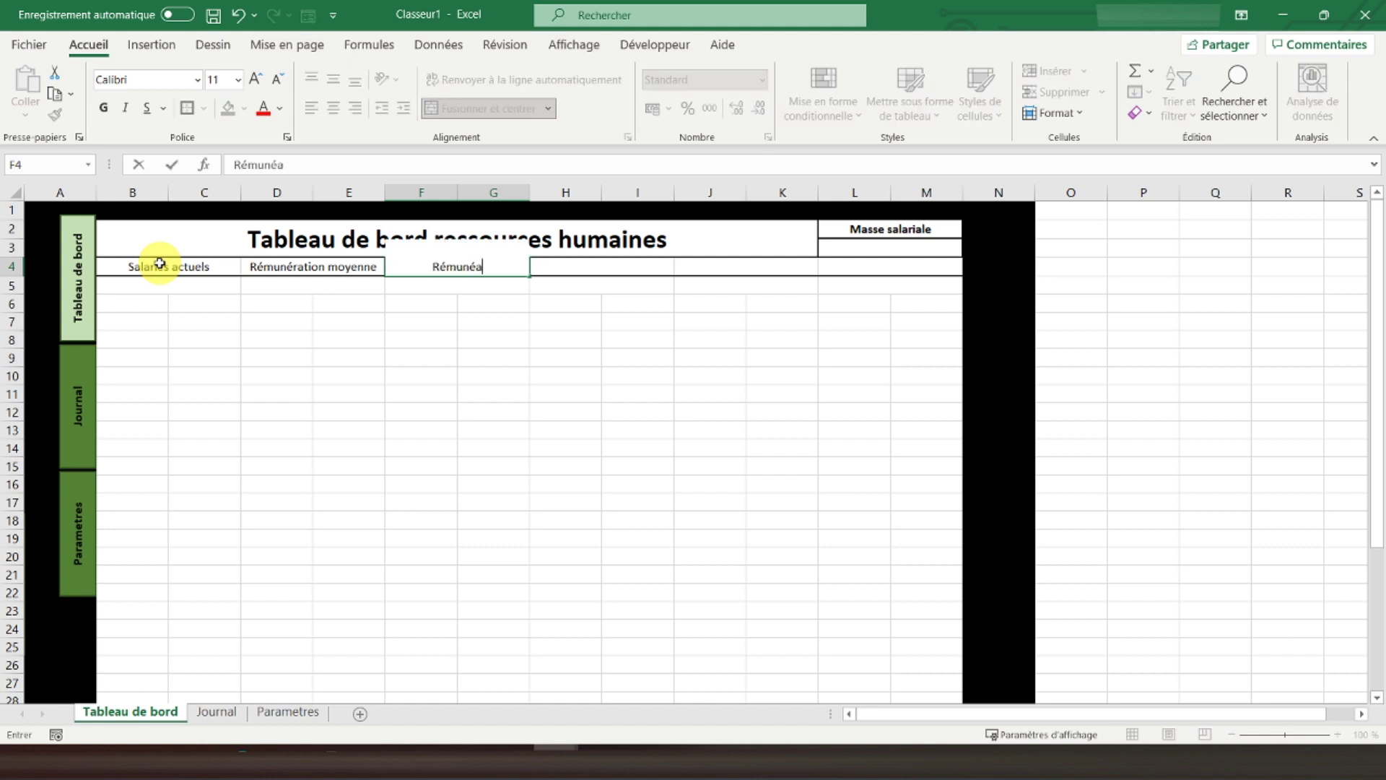
text(tion médiane)
key(Tab)
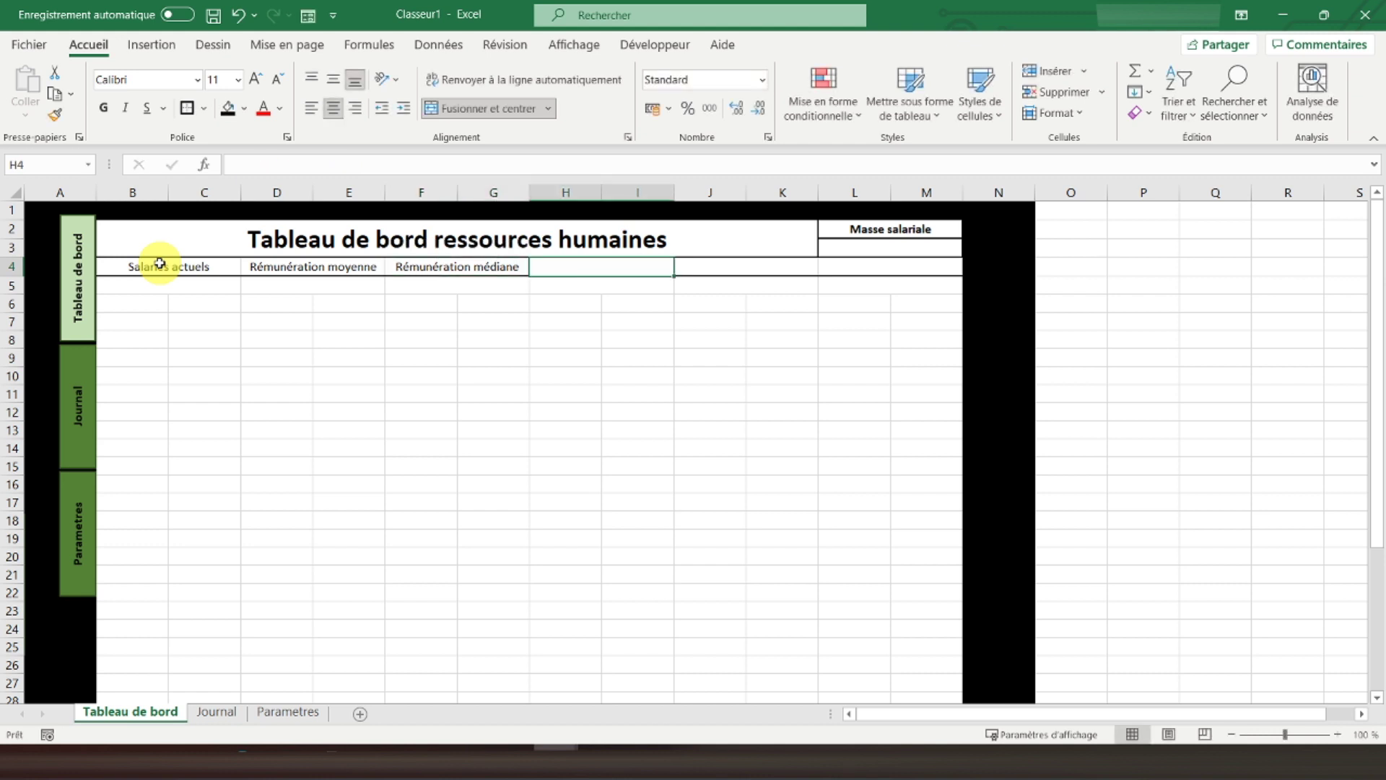
Enter the remaining row 4 labels: Ancienneté moyenne in H4, Turnover in J4 and Age moyen in L4
text(Ancienneté moyenne)
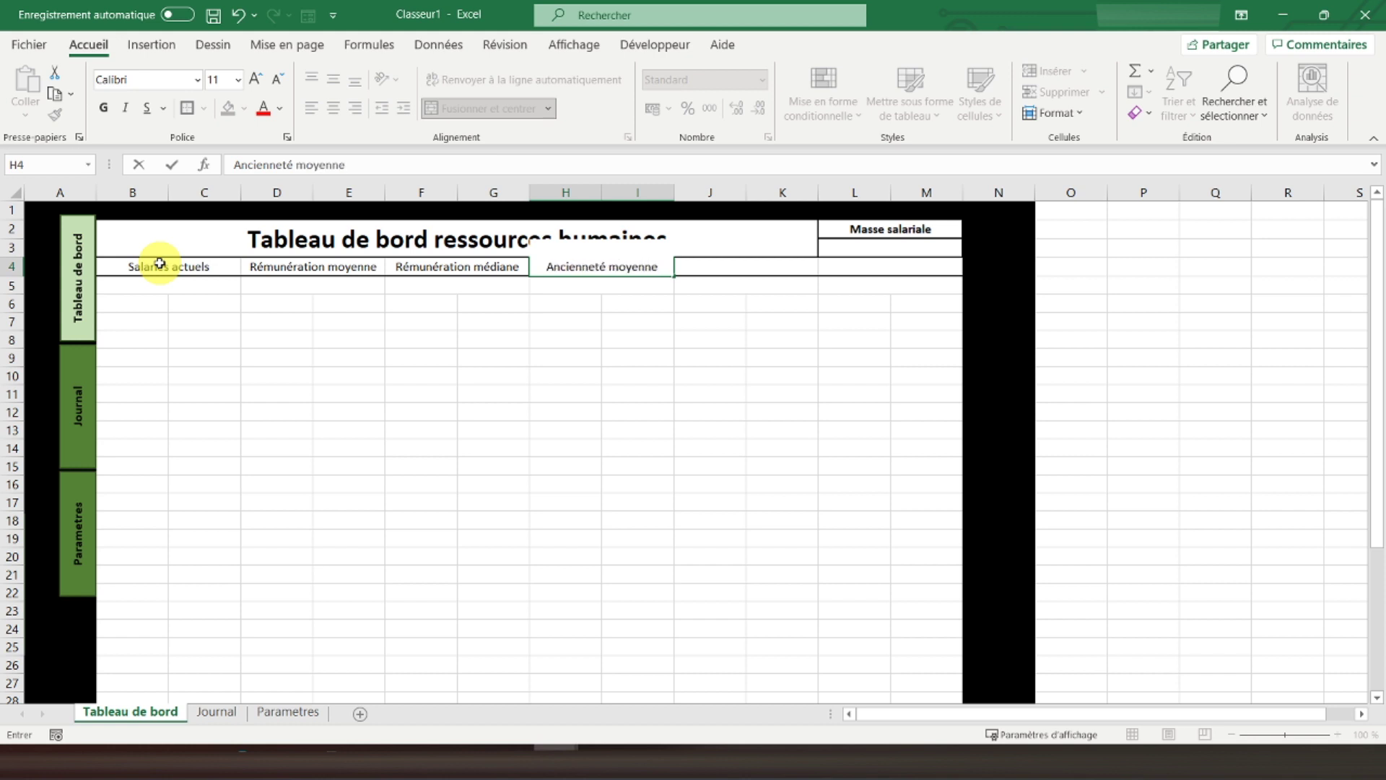
key(Tab)
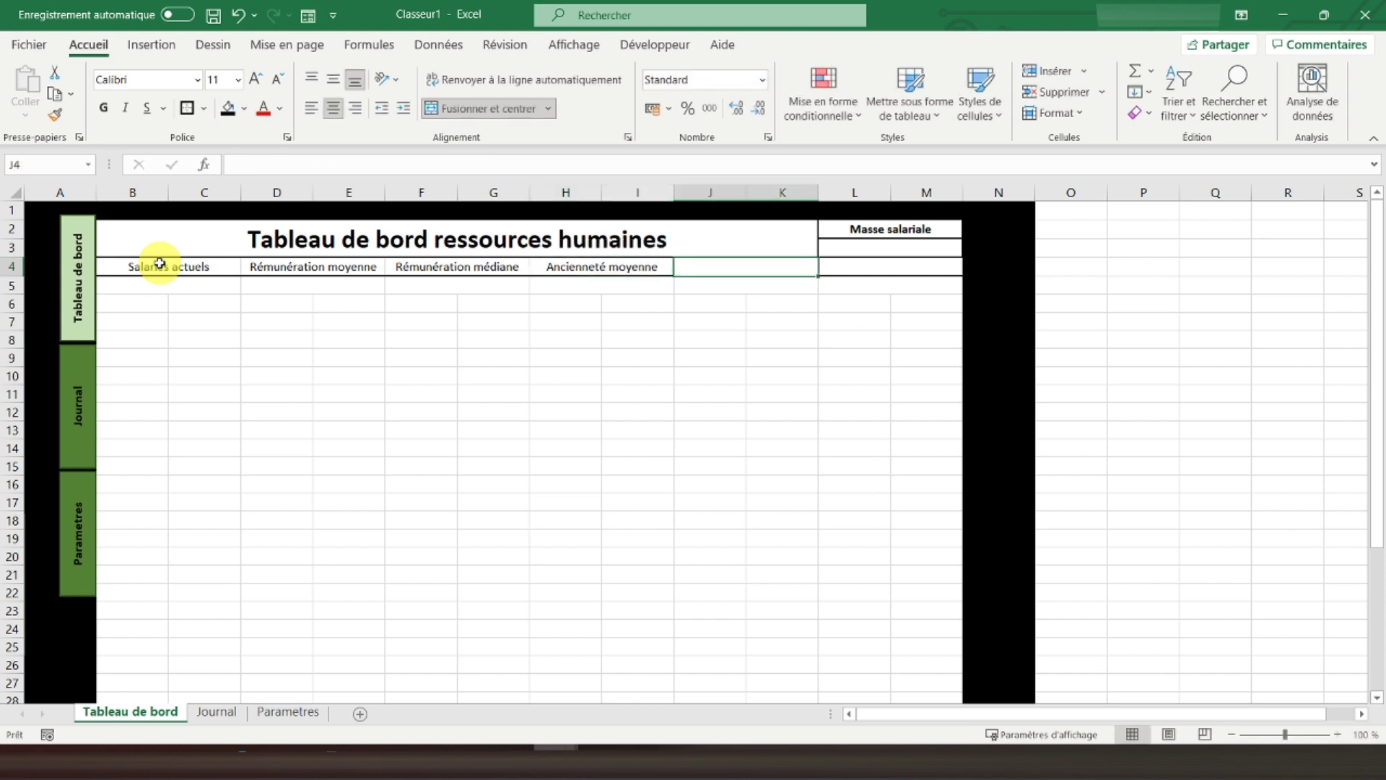
text(Turnover)
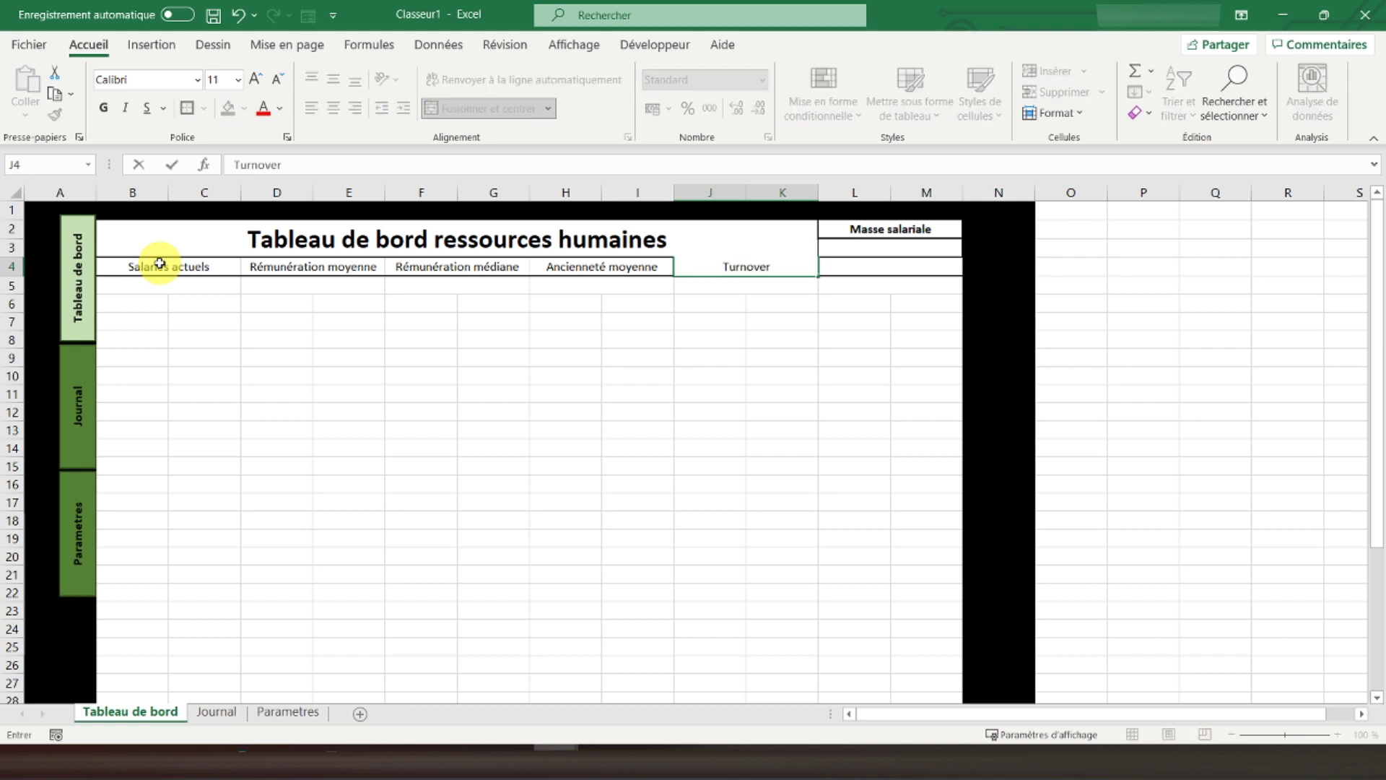
key(Tab)
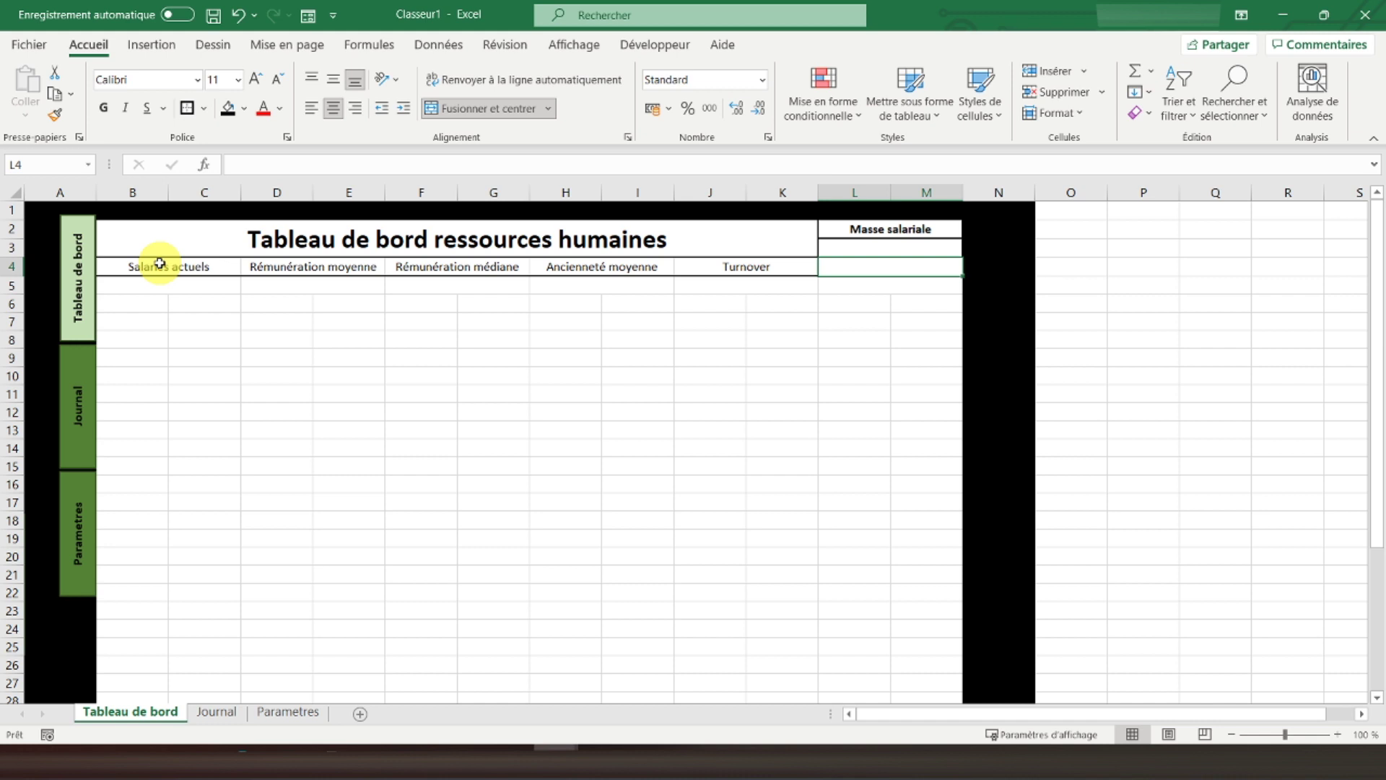
text(Age moyen)
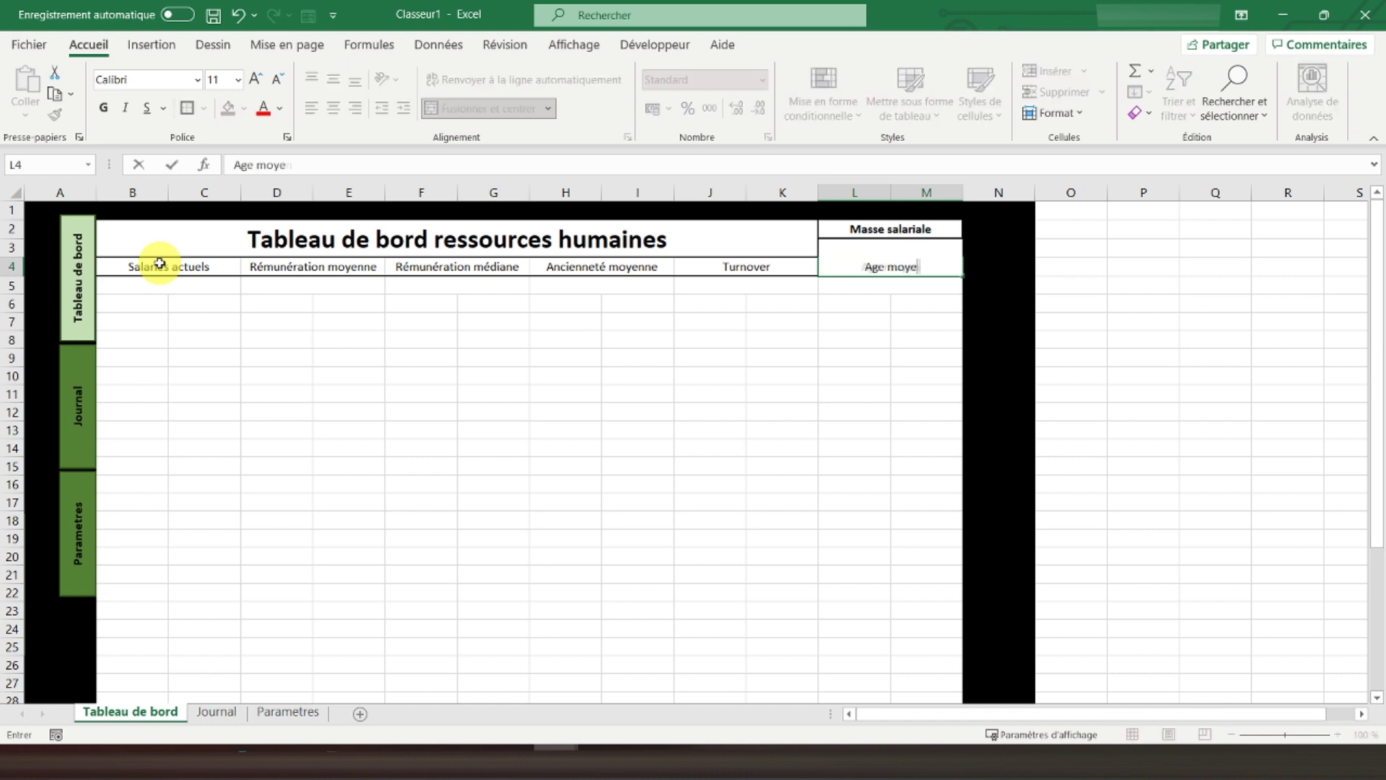
key(Return)
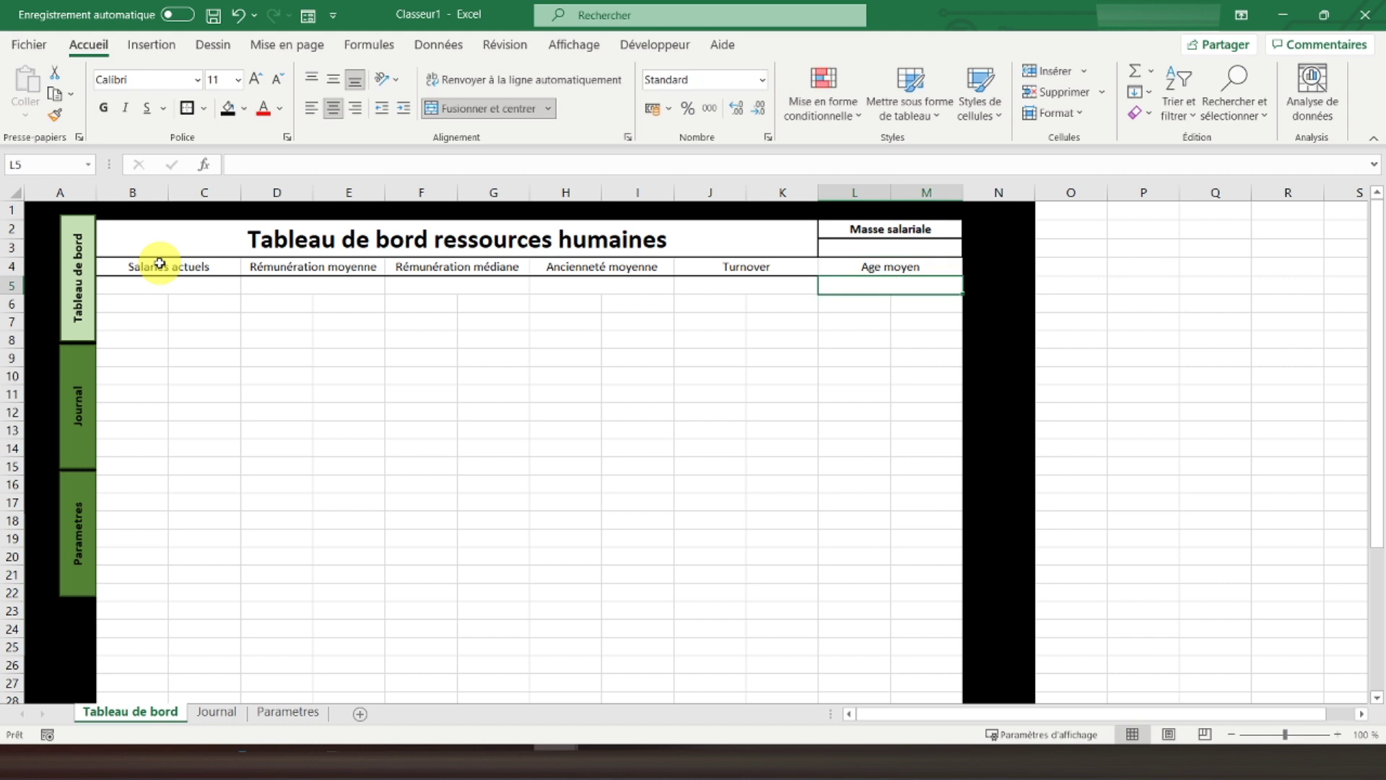
Give each merged label cell of row 4, starting from Salariés actuels, its own thick outside border
click(159, 263)
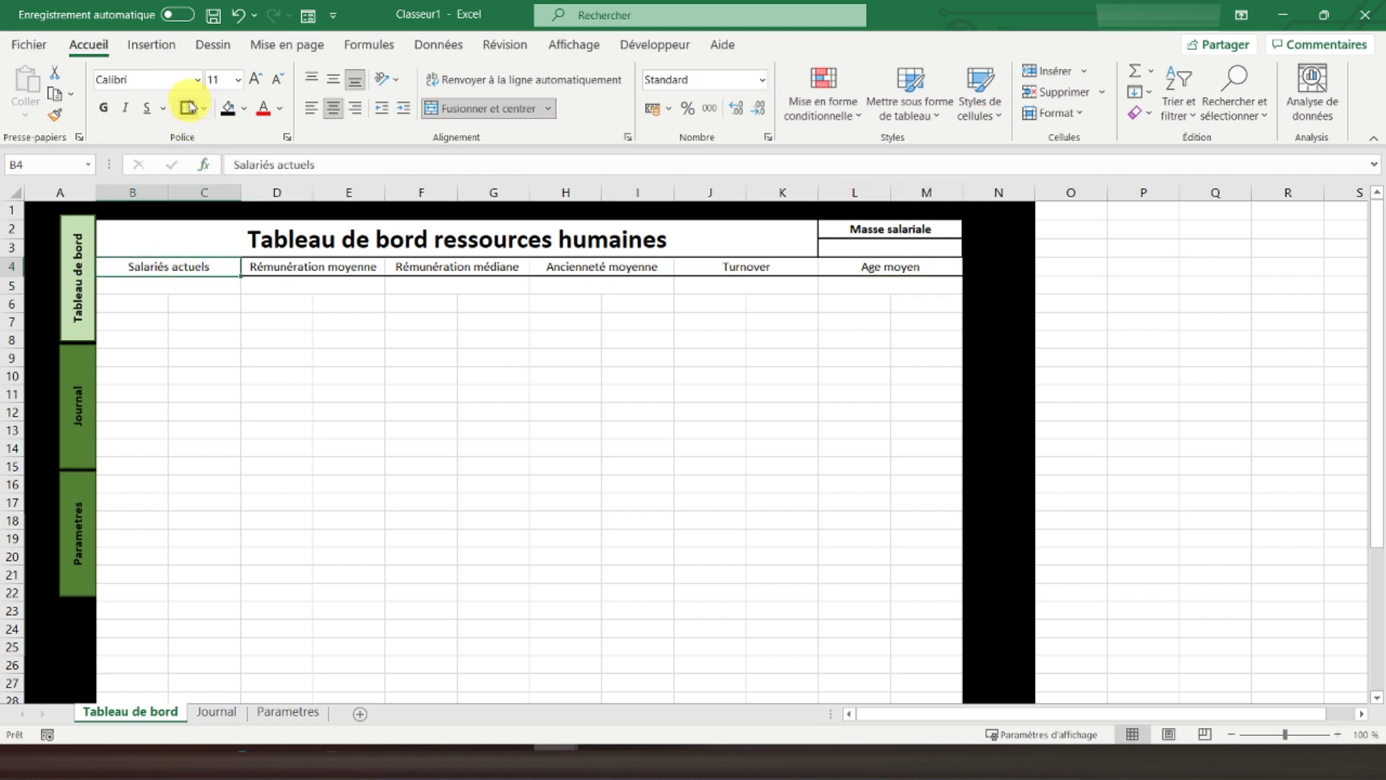
key(Right)
key(Right)
key(Right)
key(Right)
key(Right)
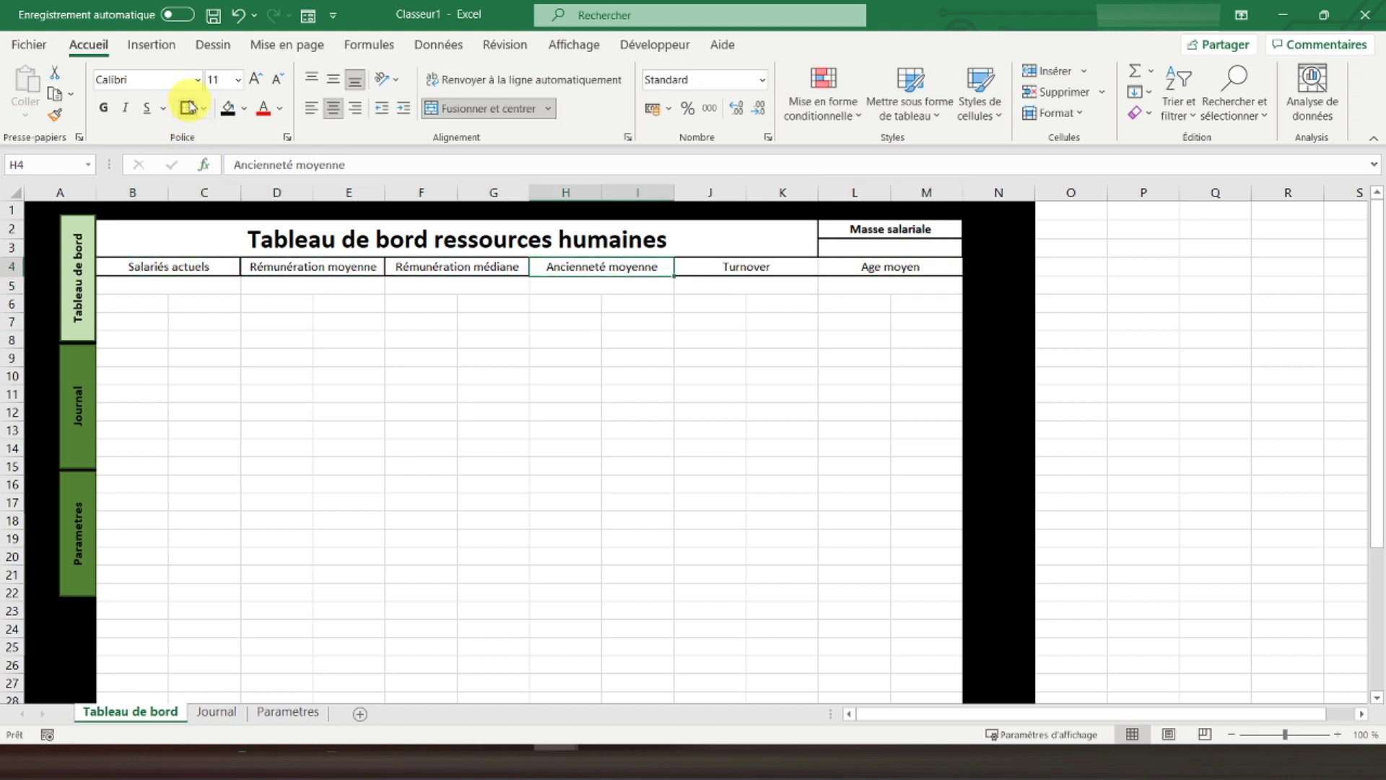
key(Down)
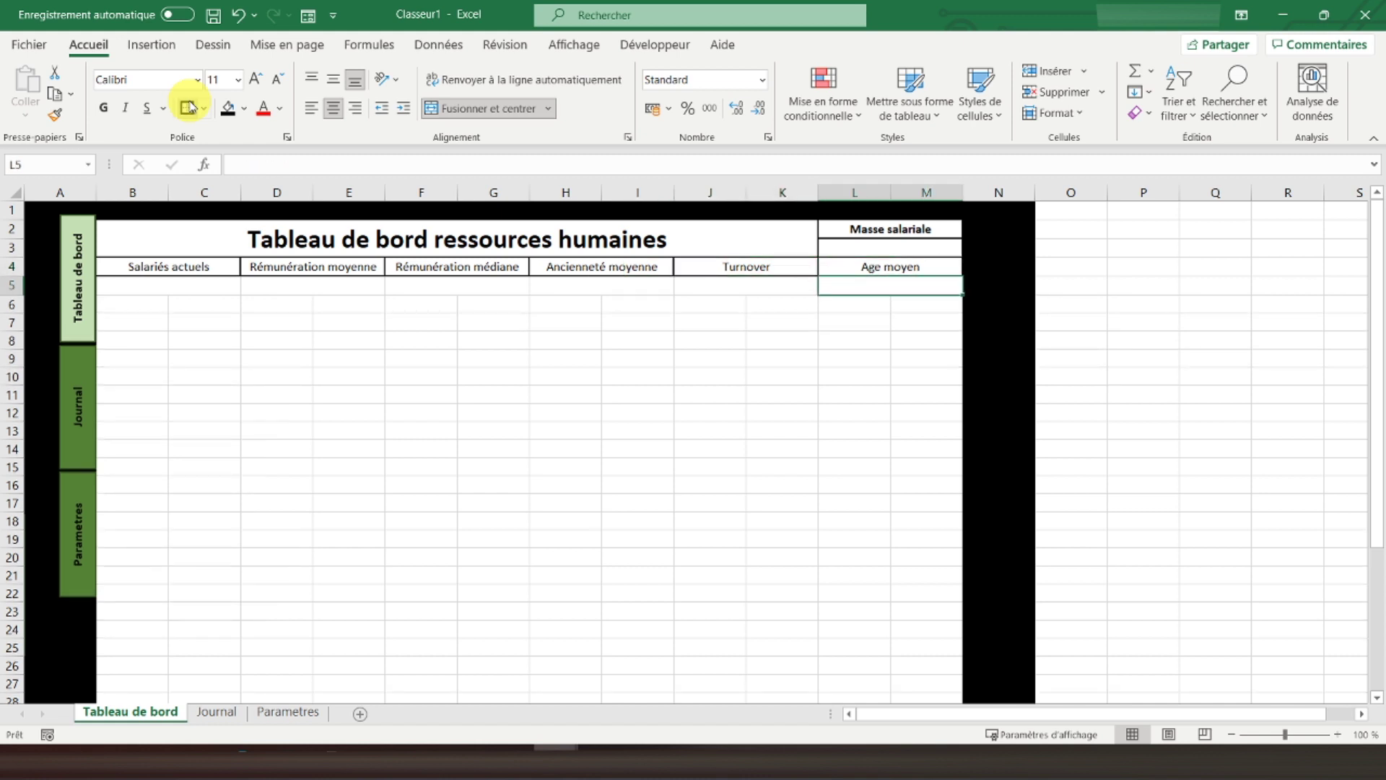
Give each merged cell of row 5, from L5:M5 back to B5:C5, its own thick outside border
click(190, 108)
key(Left)
click(190, 108)
key(Left)
click(189, 108)
key(Left)
click(190, 108)
key(Left)
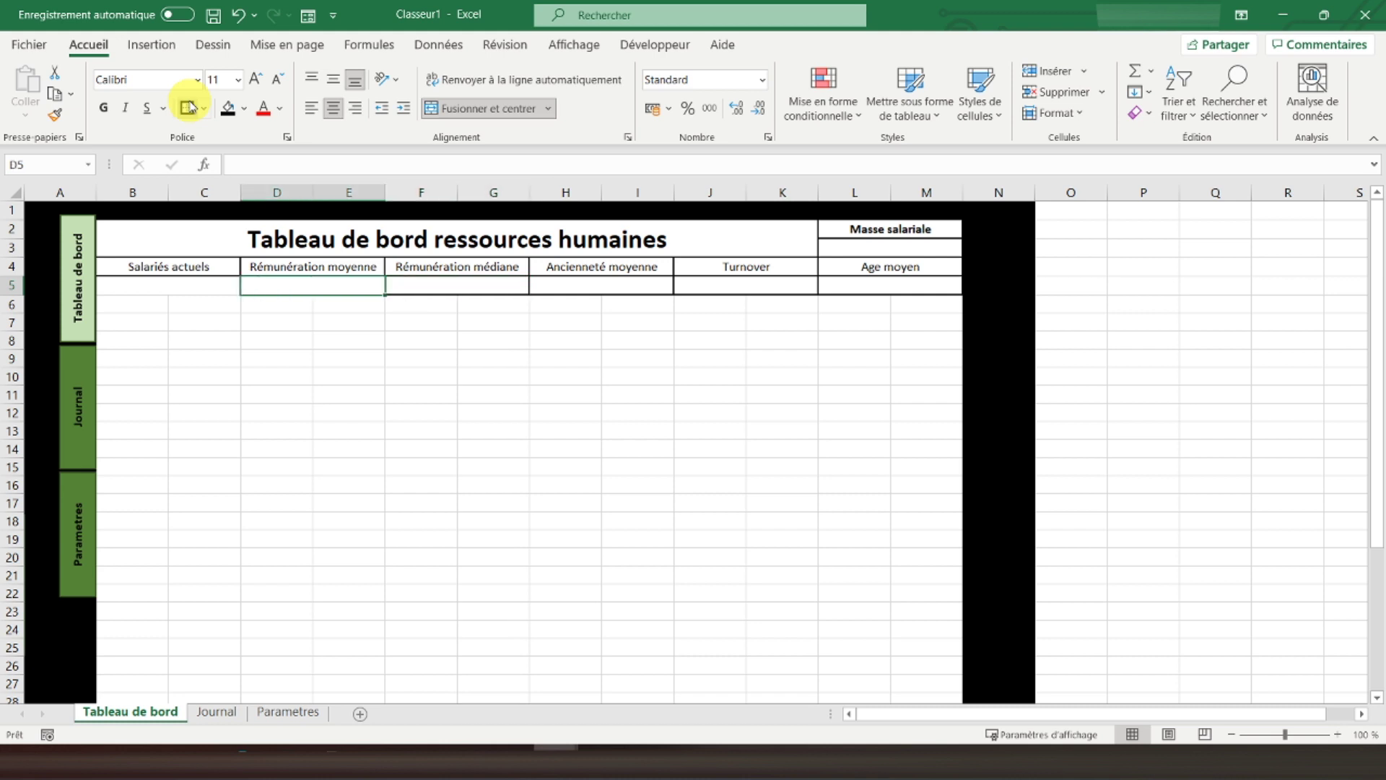
click(190, 107)
key(Left)
click(190, 108)
key(Left)
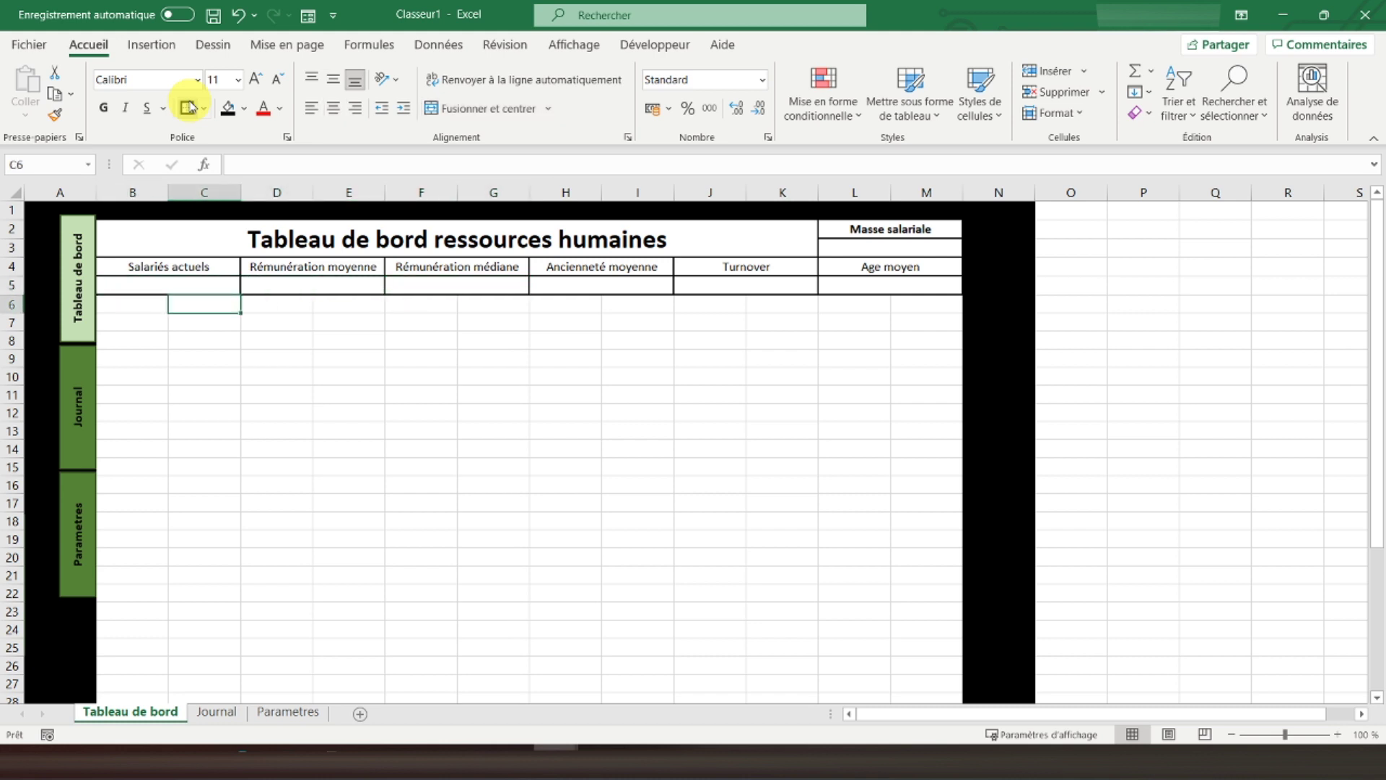
Fill B6:M6 with black as a separator band under the indicators
drag(119, 303, 928, 302)
click(228, 109)
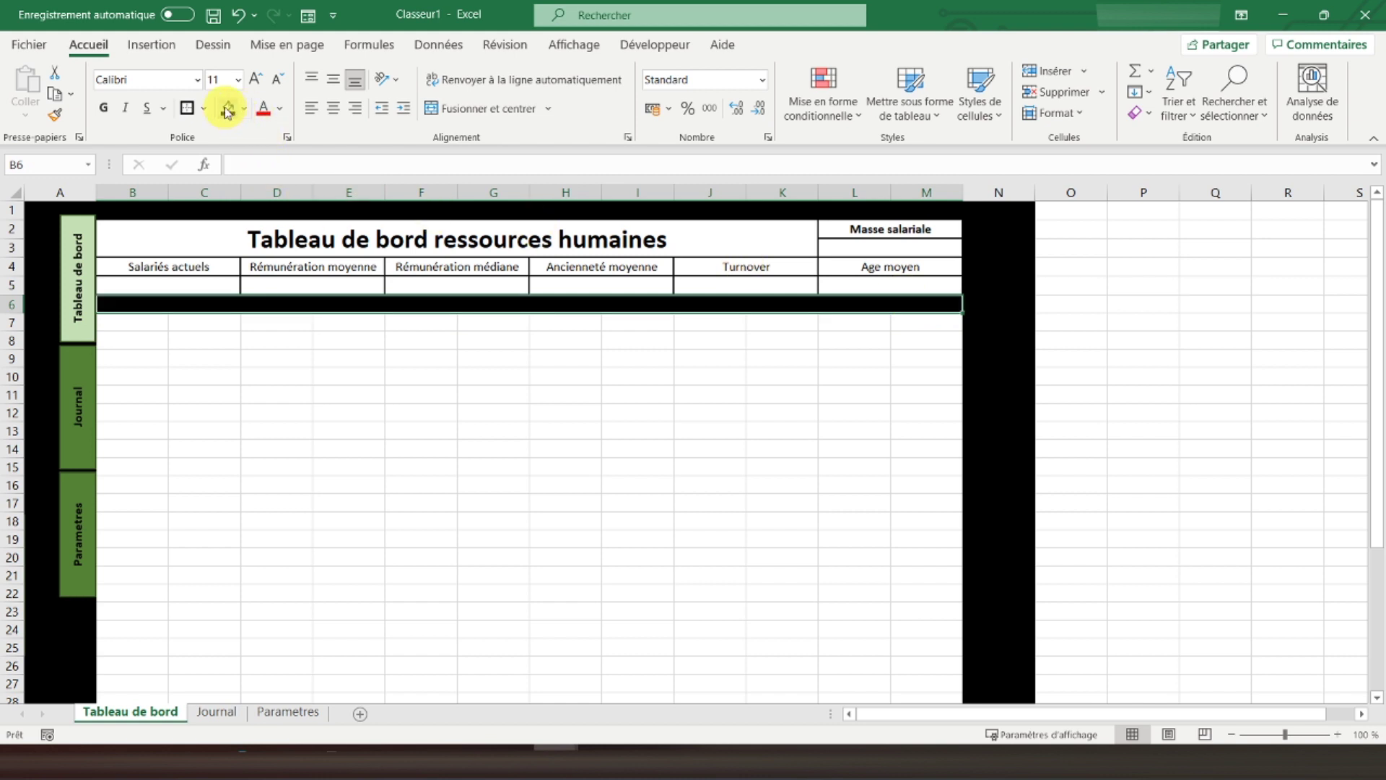
click(144, 342)
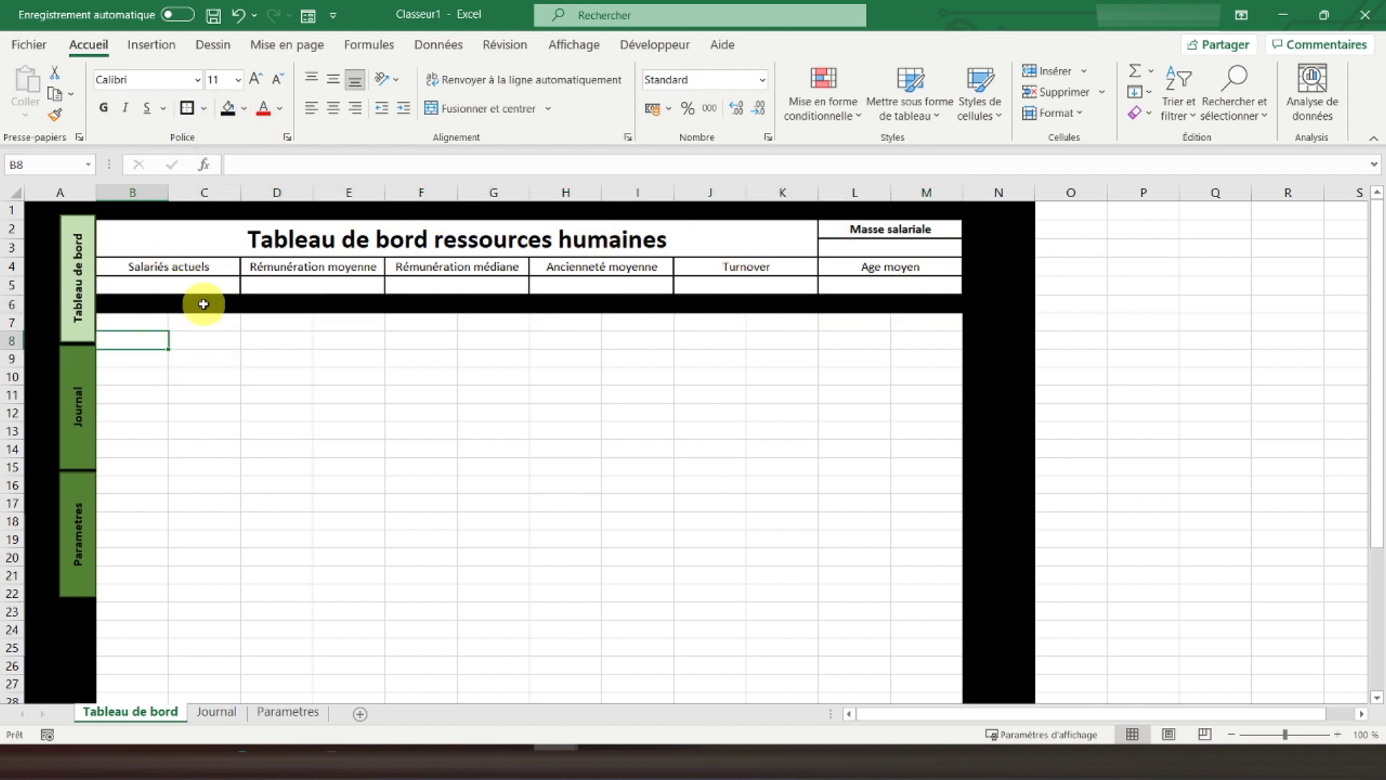
Make the six indicator labels in B4:M4 bold
drag(142, 266, 876, 266)
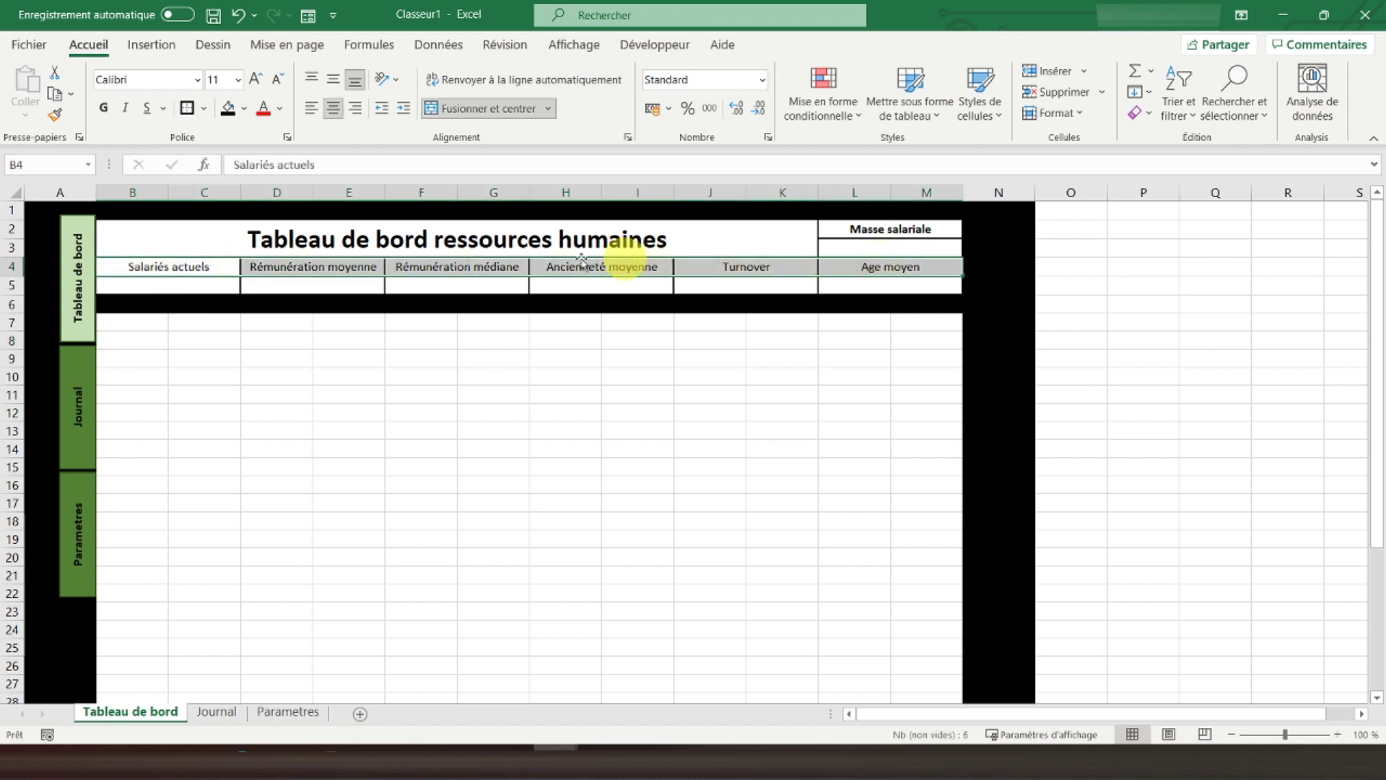
click(103, 107)
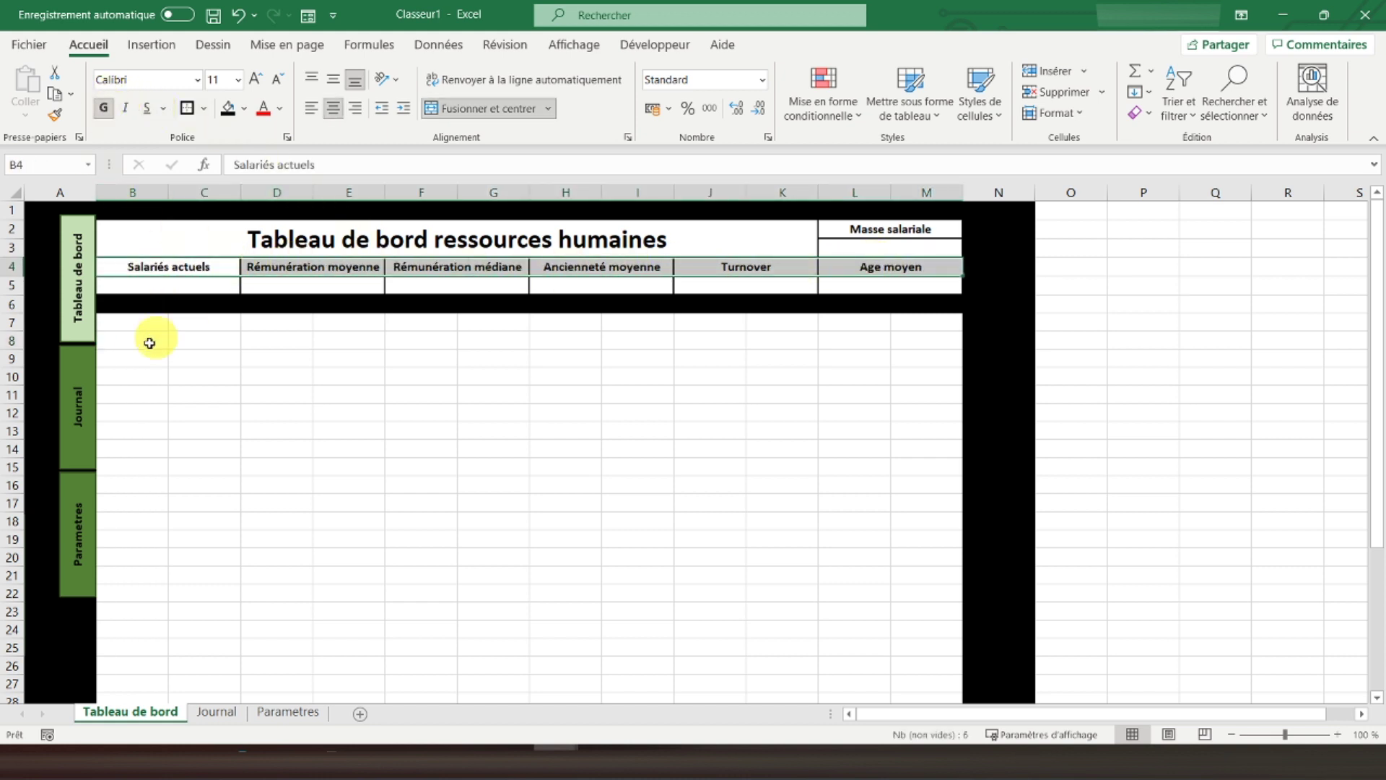
click(127, 319)
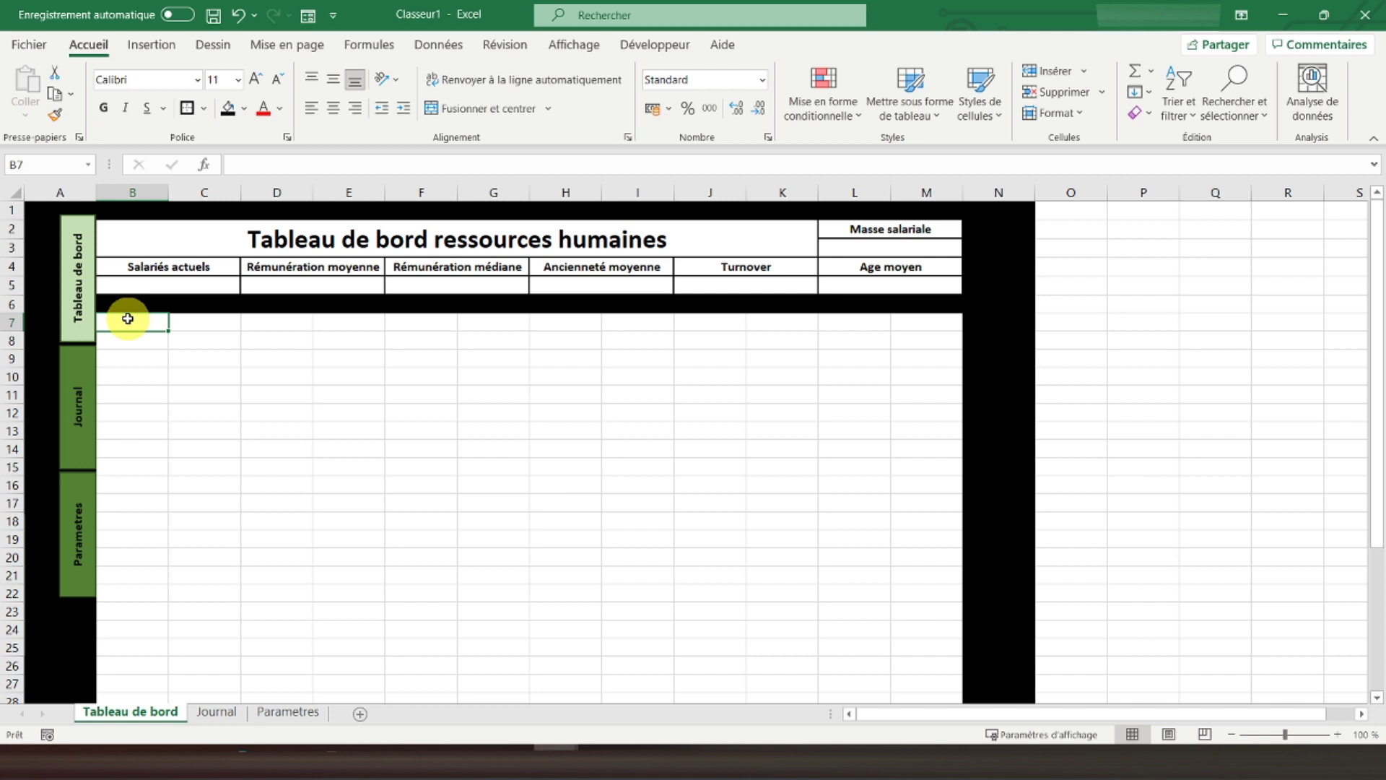
Outline the three blocks B7:E17, F7:I17 and J7:M17 with thick outside borders
drag(125, 319, 337, 339)
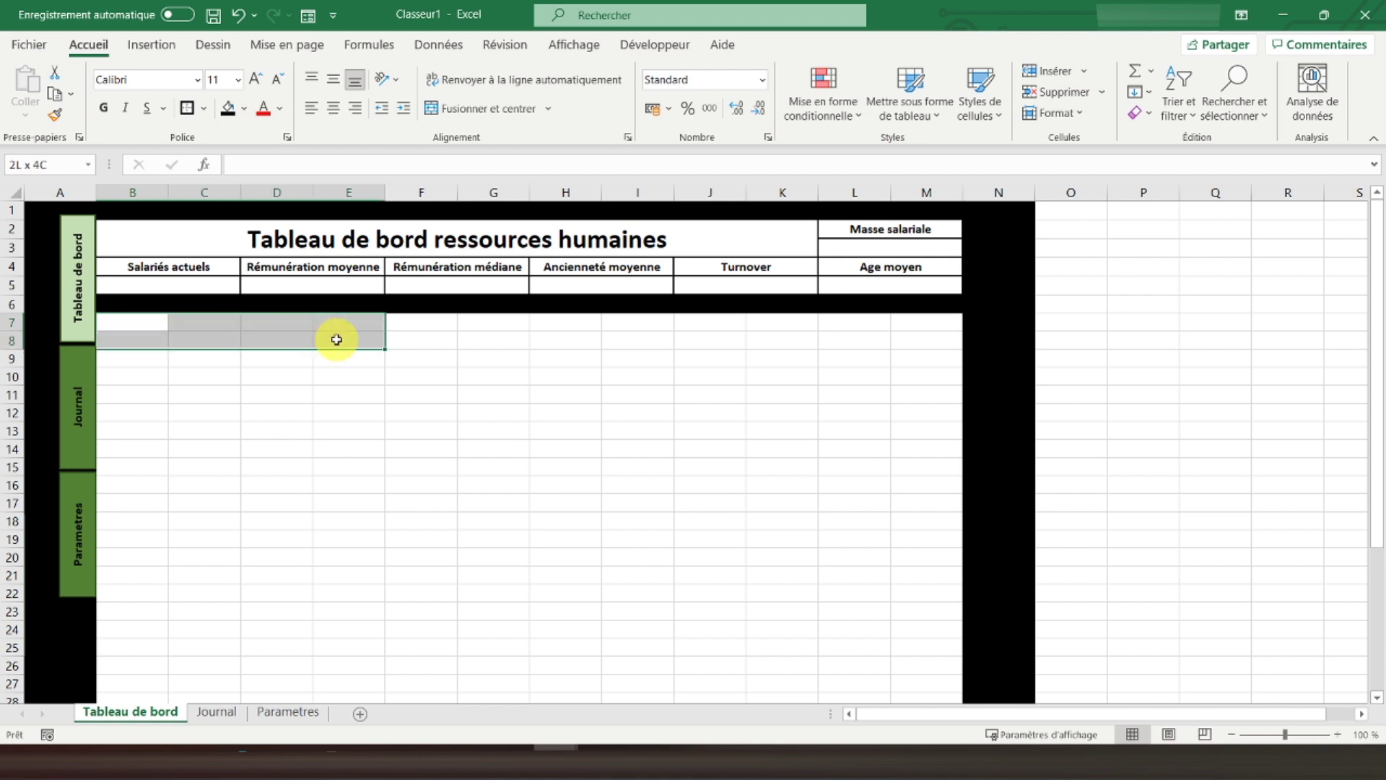
drag(337, 339, 336, 340)
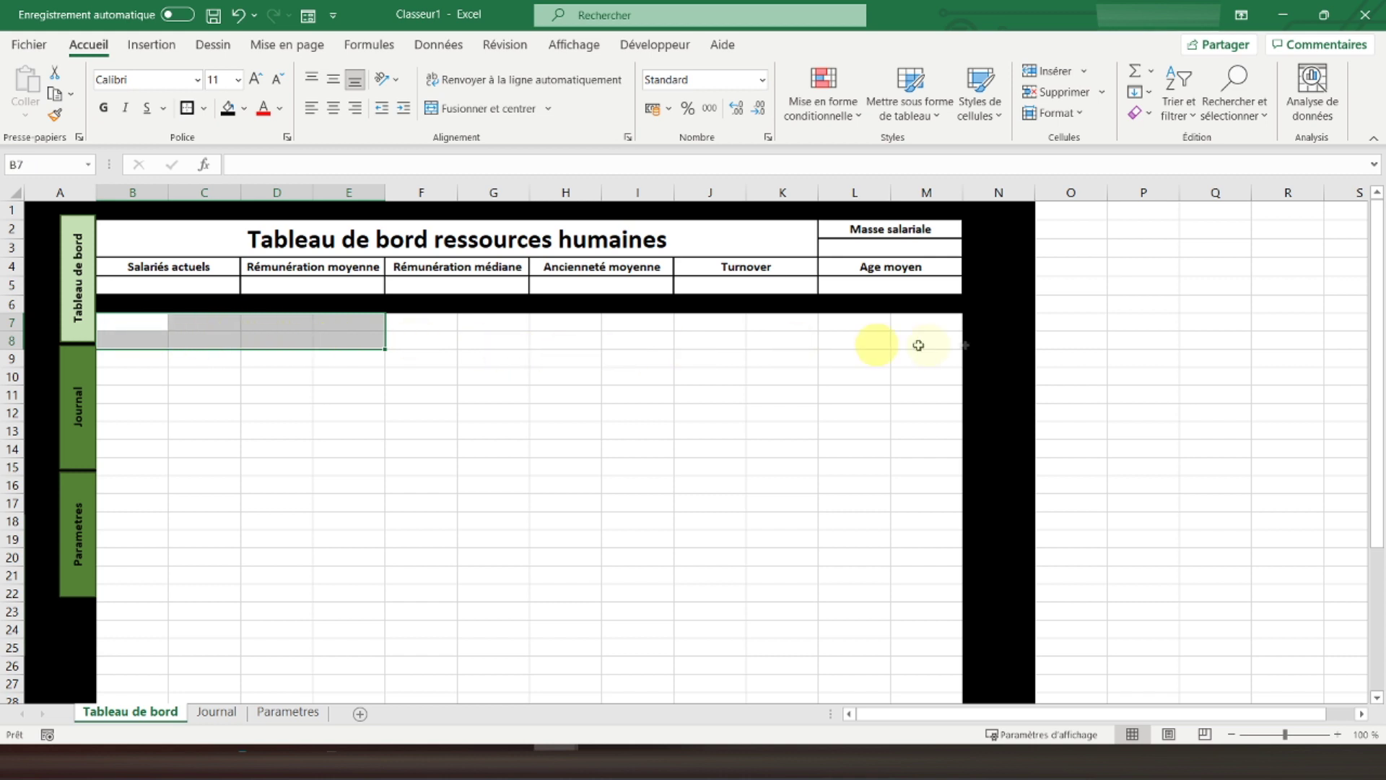
drag(115, 318, 342, 463)
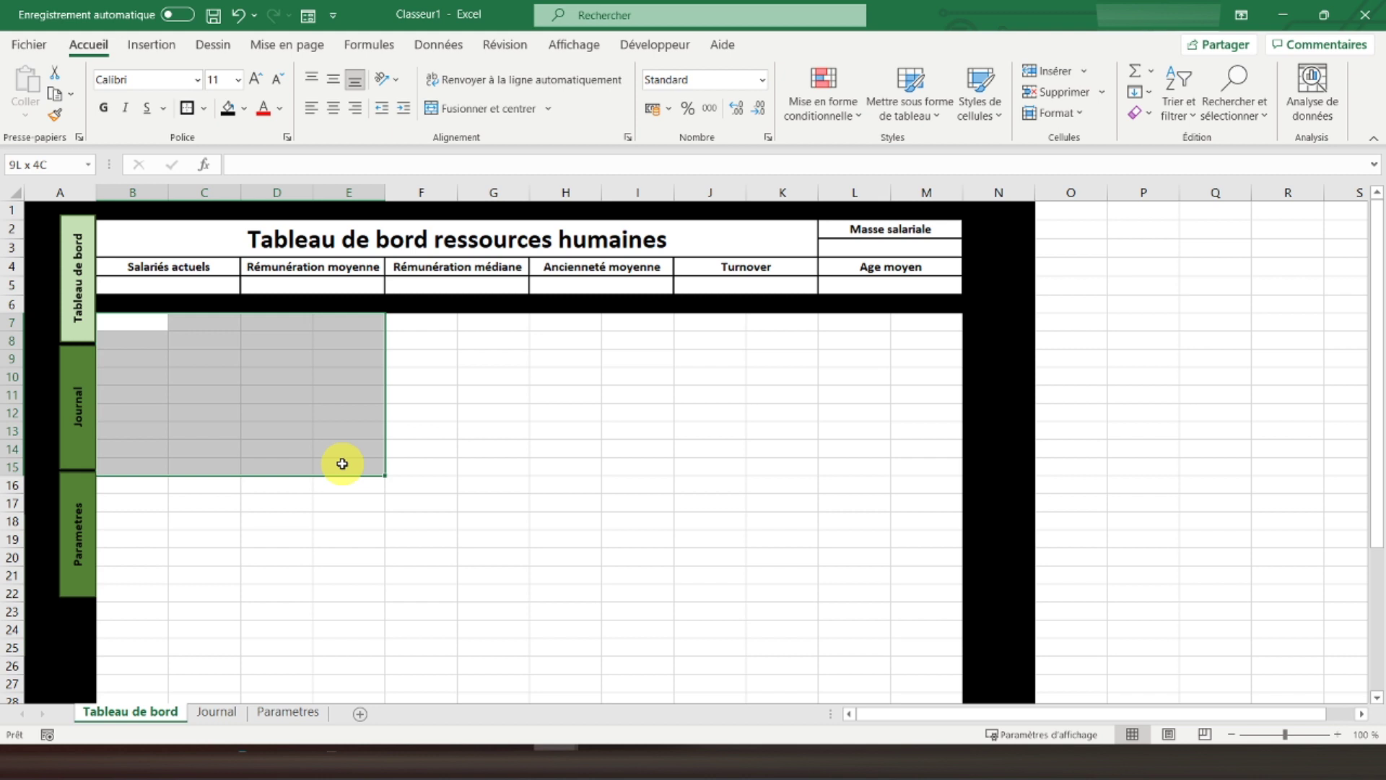
drag(342, 464, 343, 494)
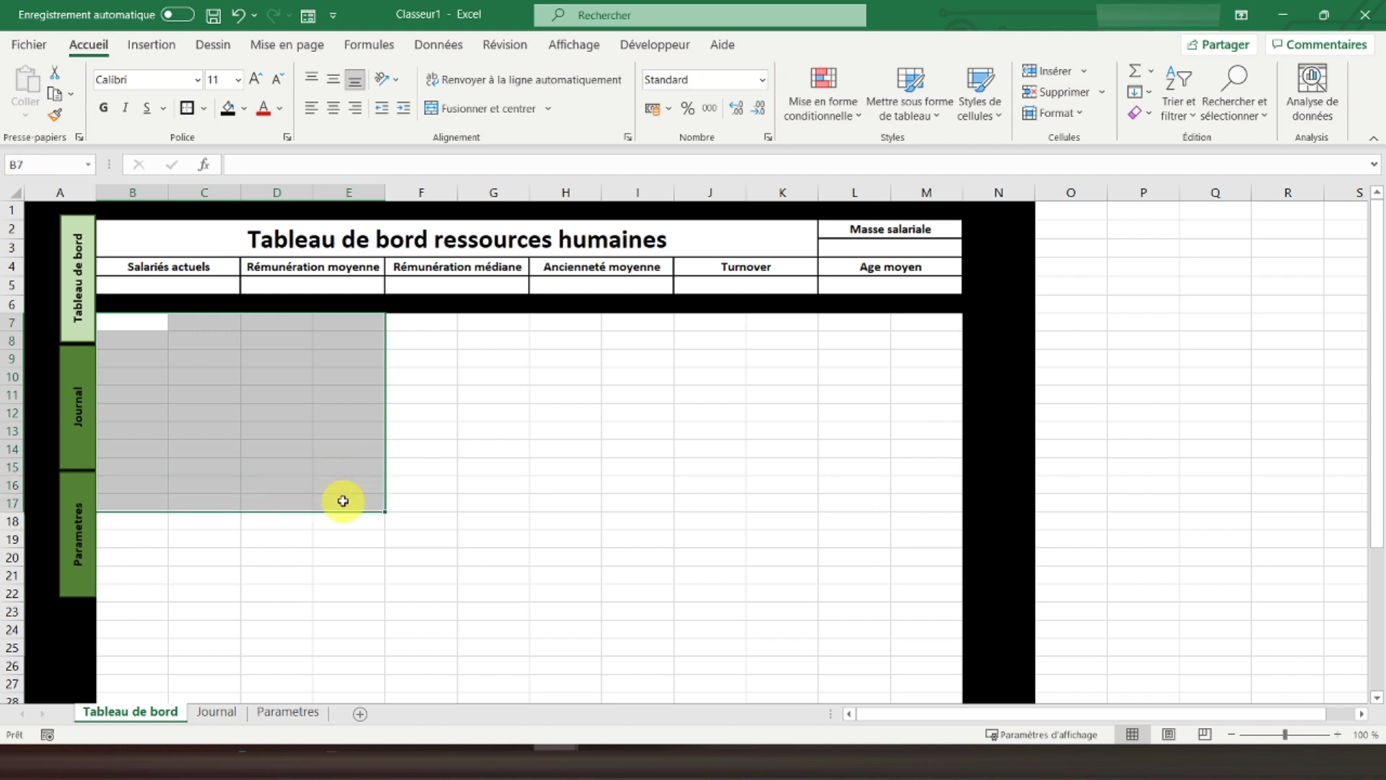
click(187, 108)
drag(416, 327, 653, 501)
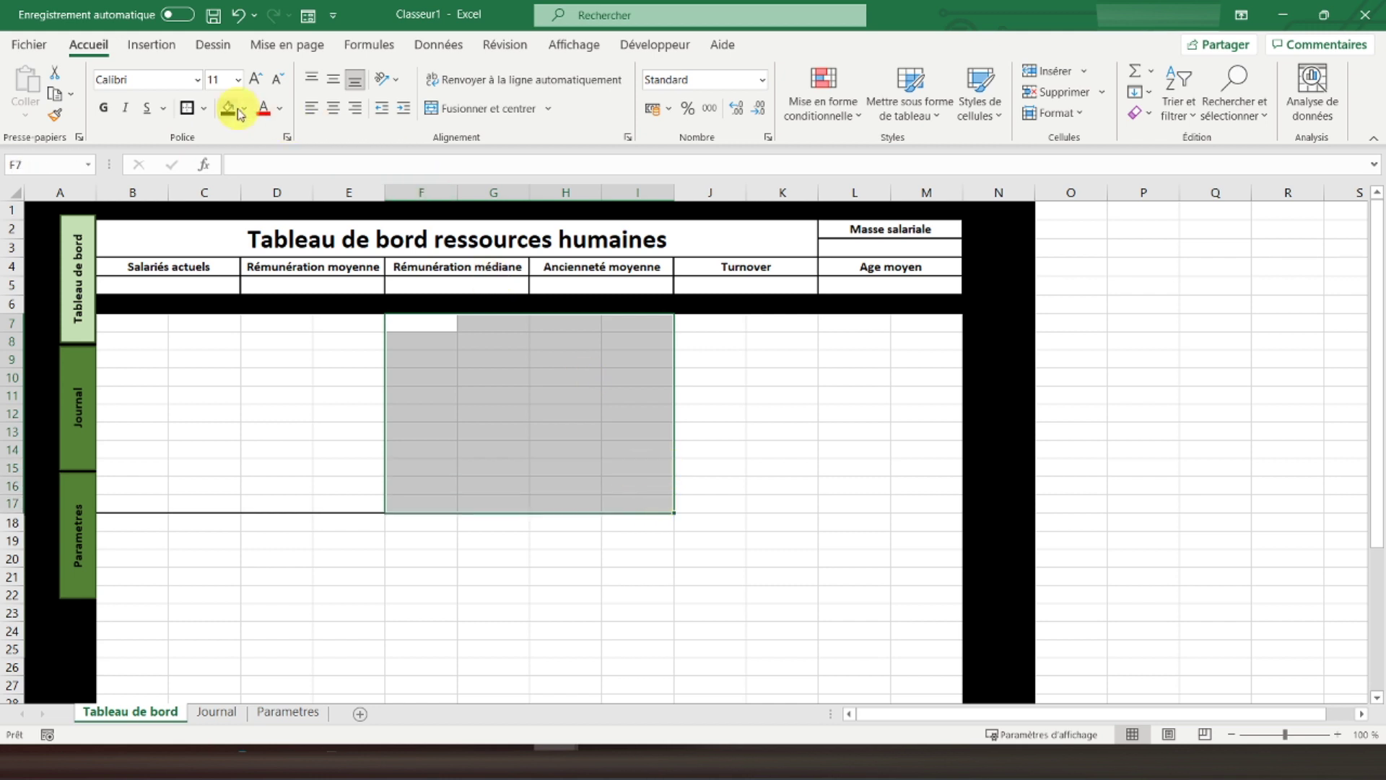
click(187, 108)
drag(687, 323, 927, 504)
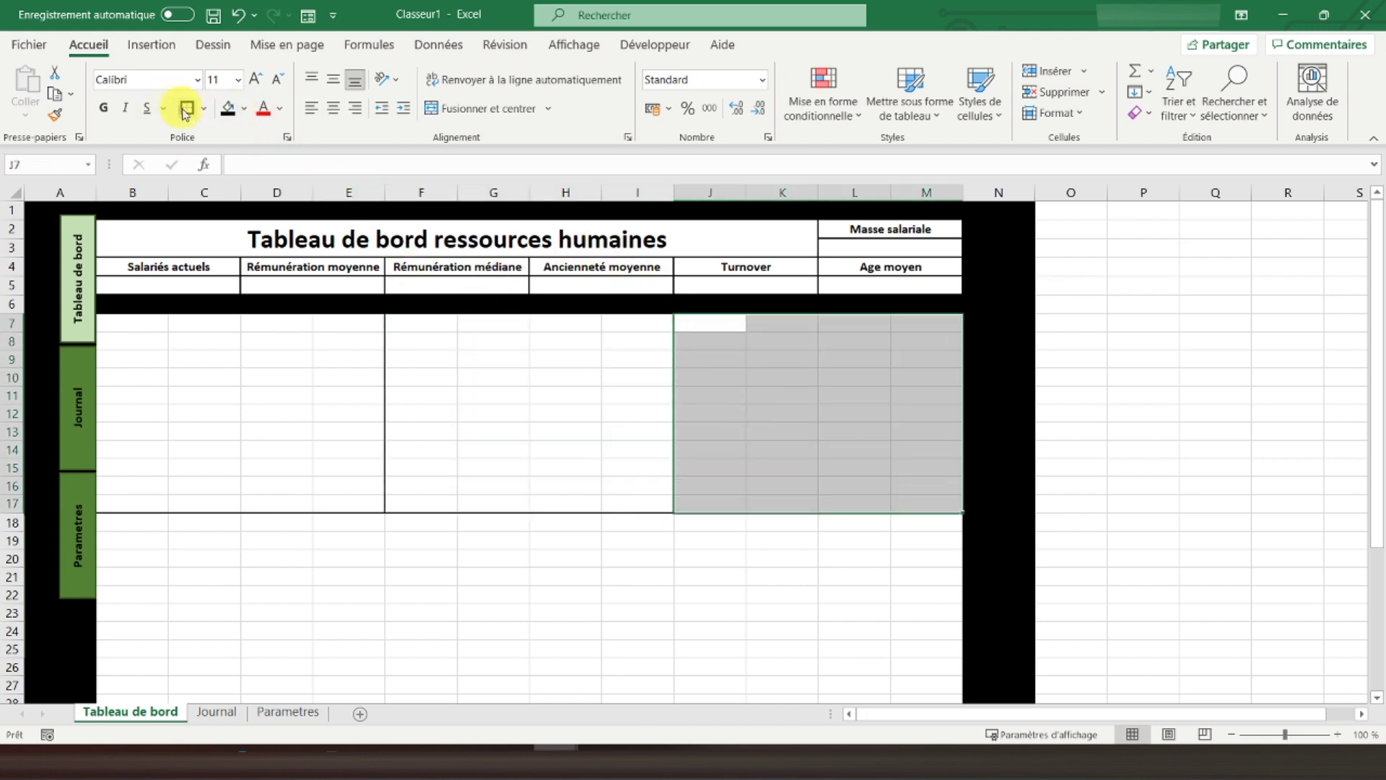
Merge and center B7:E7 and enter the bold heading Employés par secteur
drag(117, 325, 366, 318)
click(496, 108)
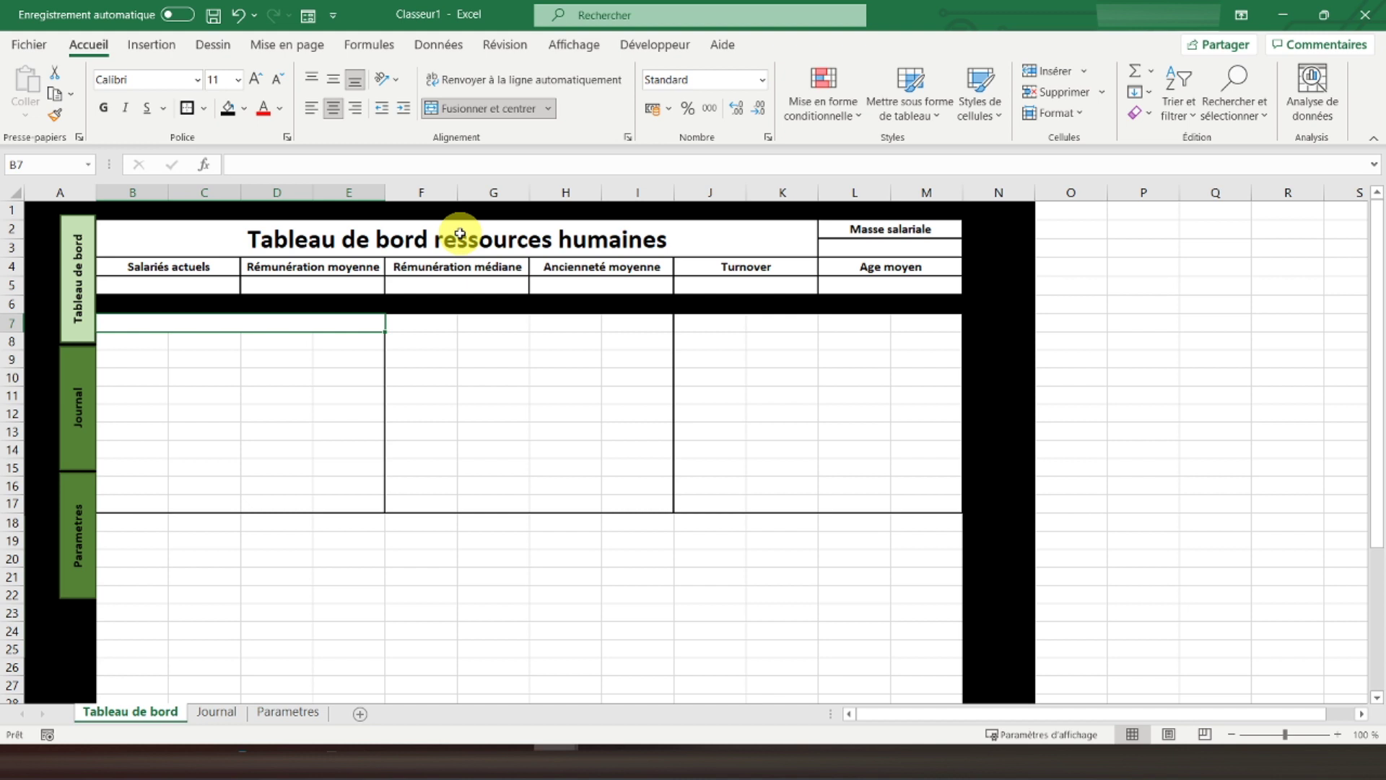
text(Emp)
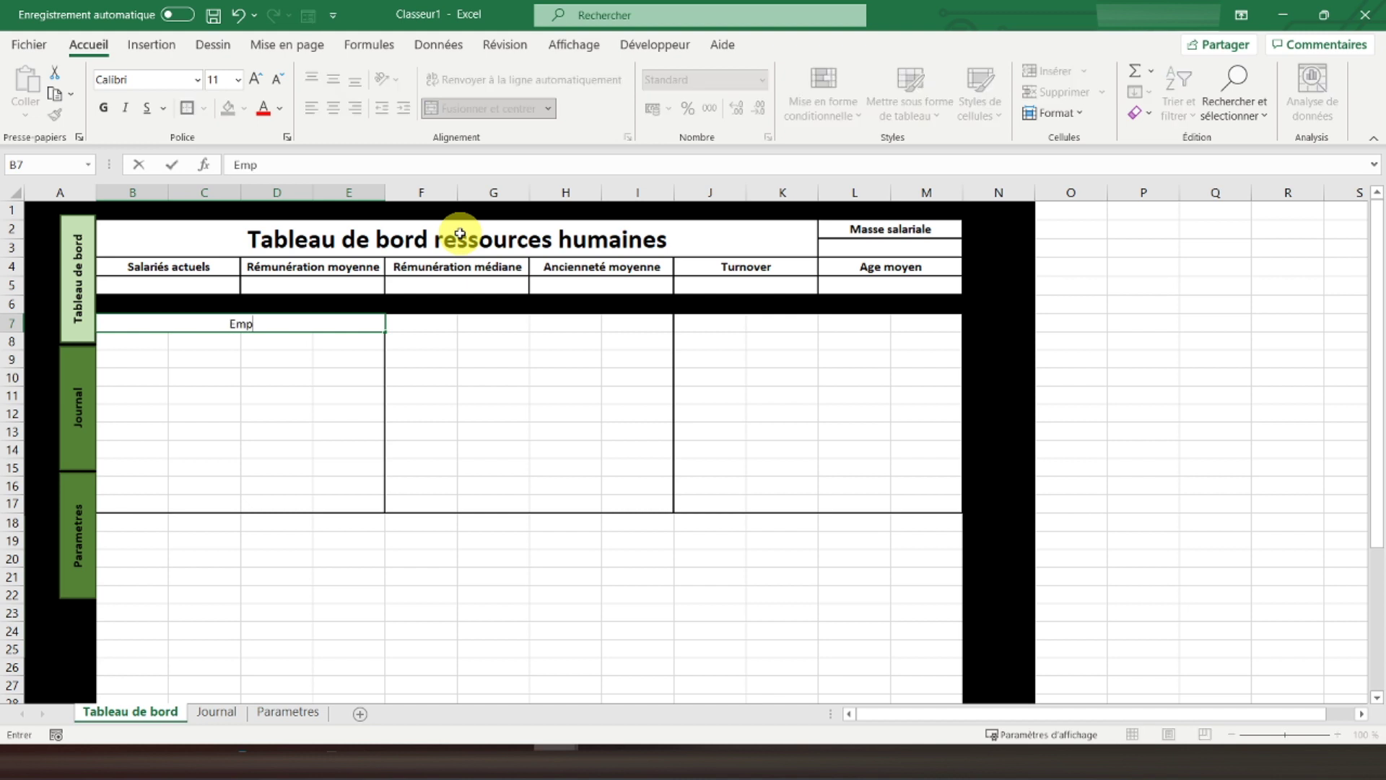
text(loyés par secteur)
key(Return)
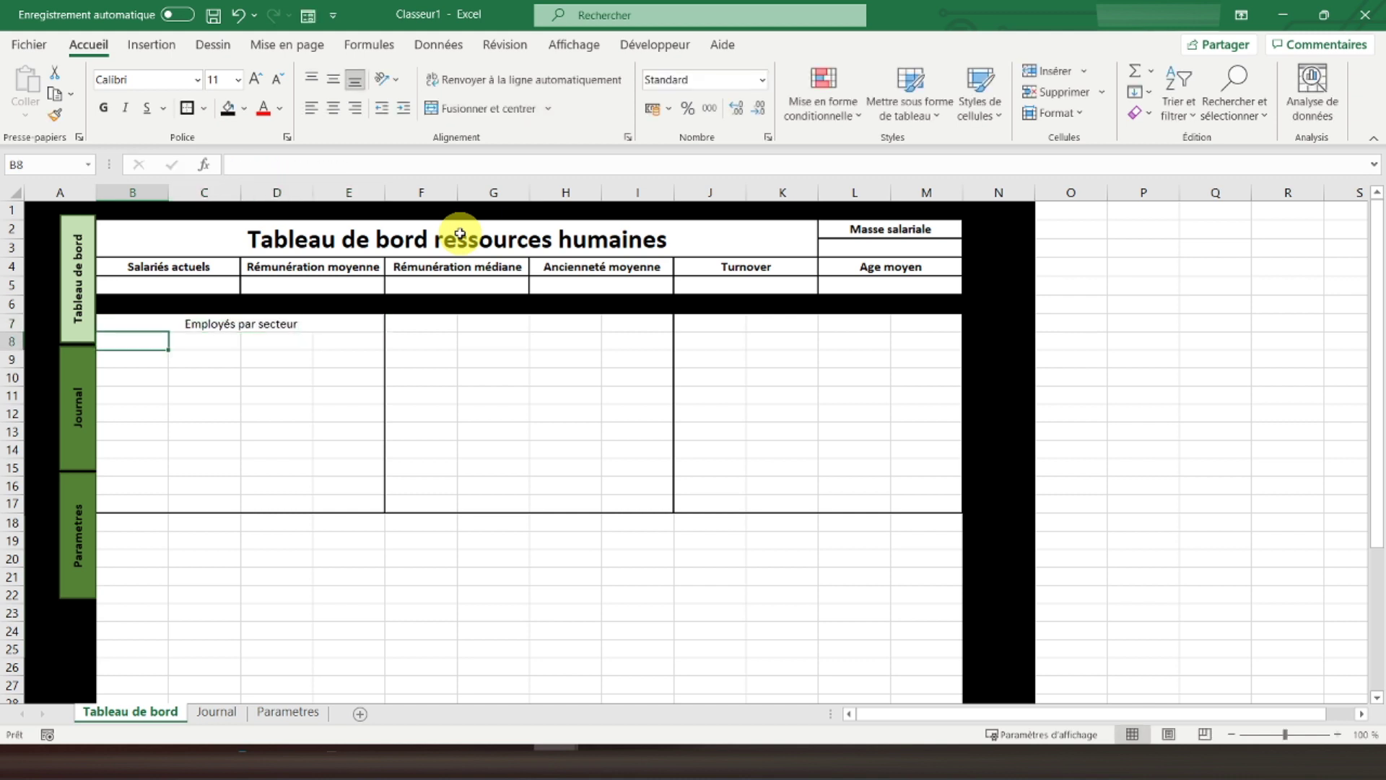
key(Up)
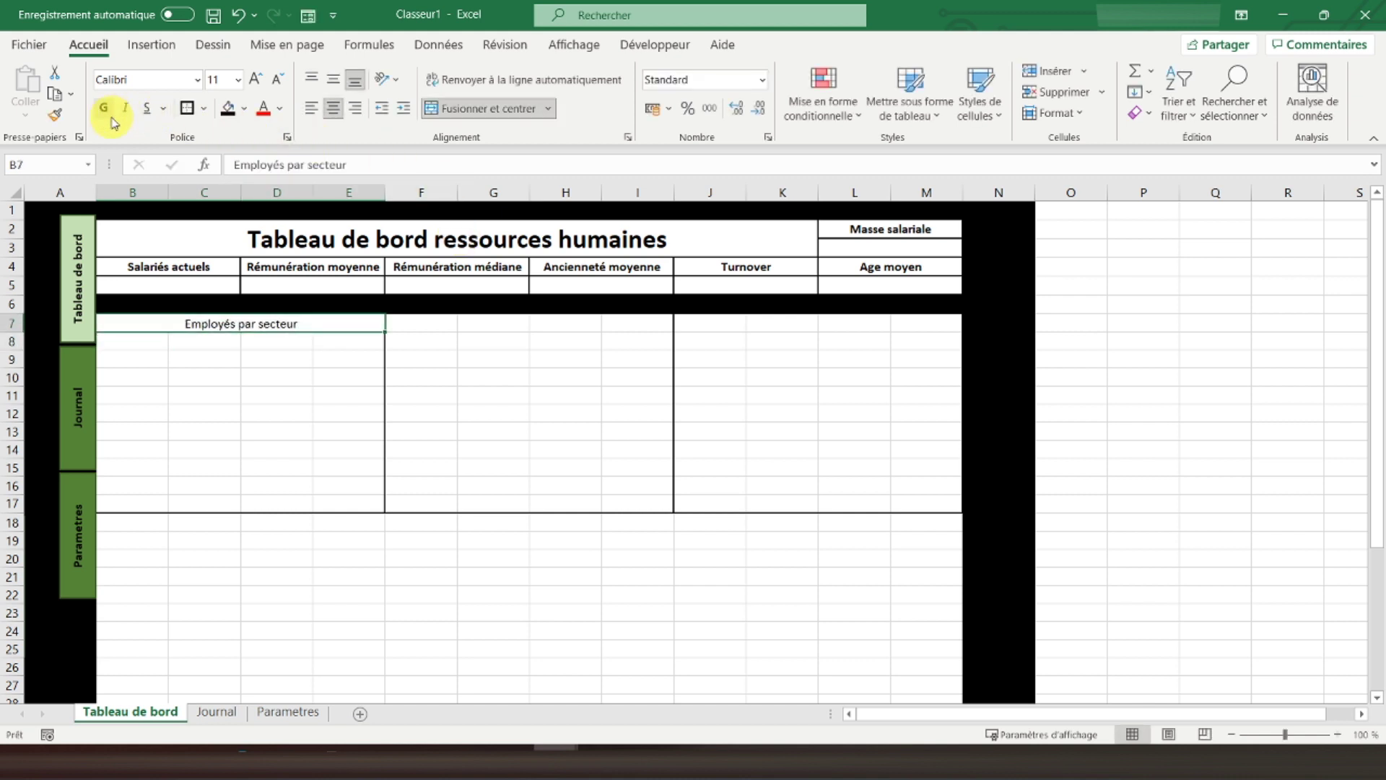
click(113, 120)
Merge and center F7:I7 and enter the bold heading Catégorie socioprofessionnelle
drag(441, 323, 649, 317)
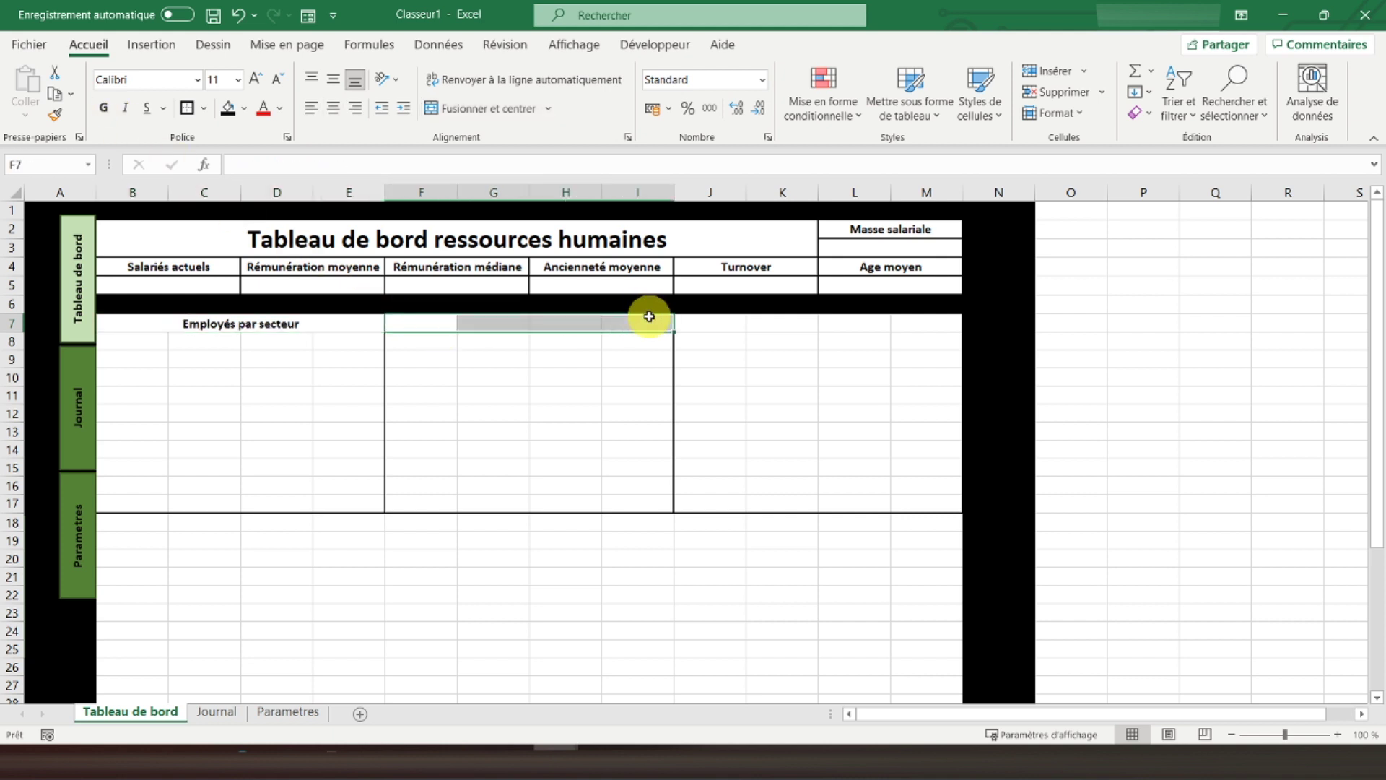
click(492, 109)
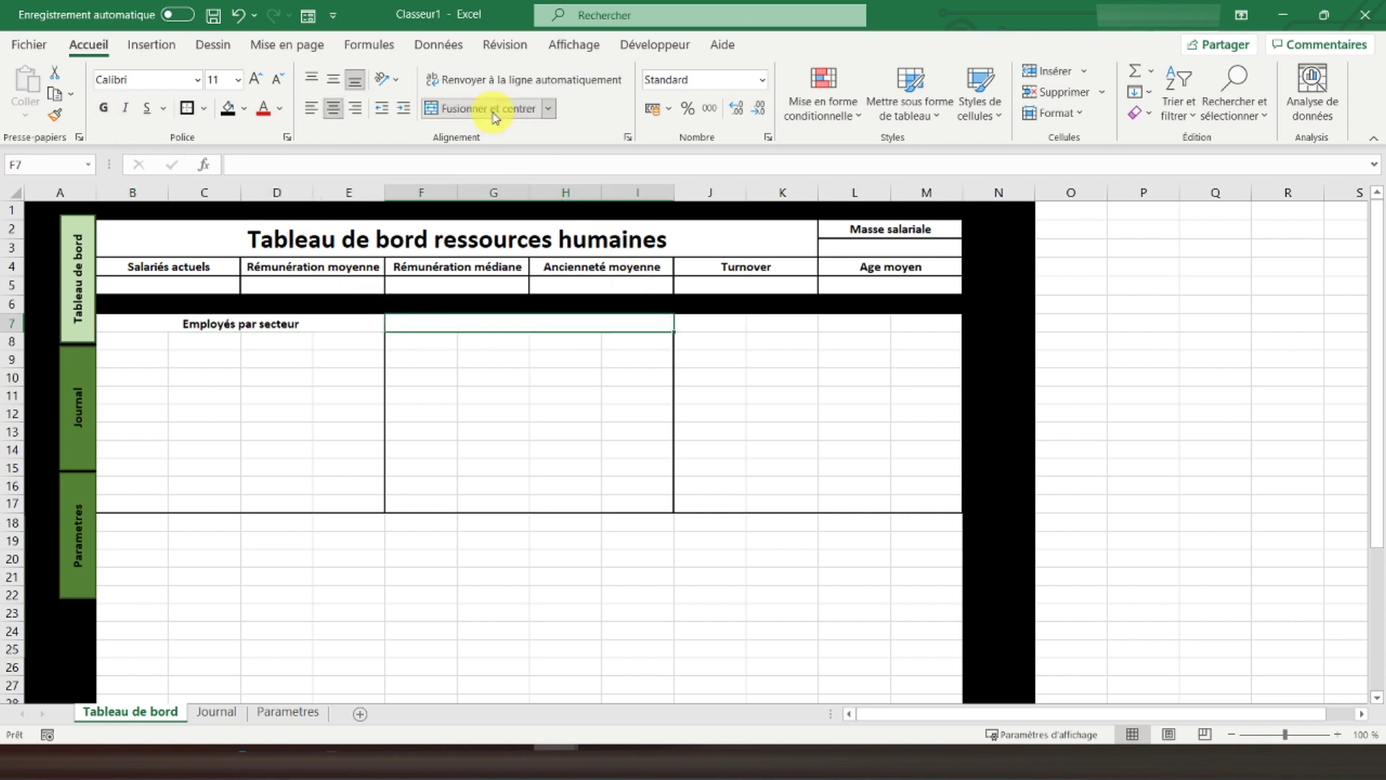
text(Catégorie socioprofessionnelle)
key(Return)
key(Up)
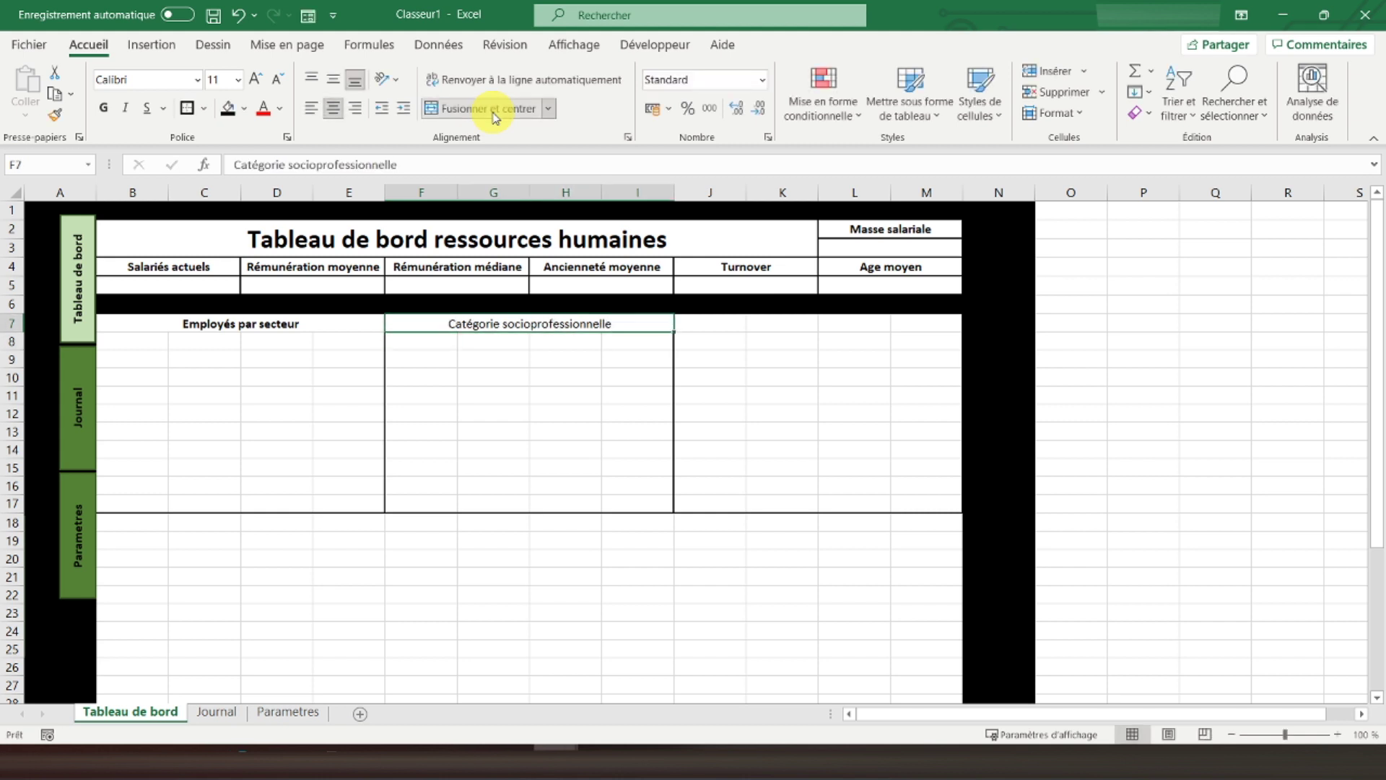
click(103, 108)
Merge and center J7:M7 and enter the bold heading Causes de départs
drag(706, 323, 898, 321)
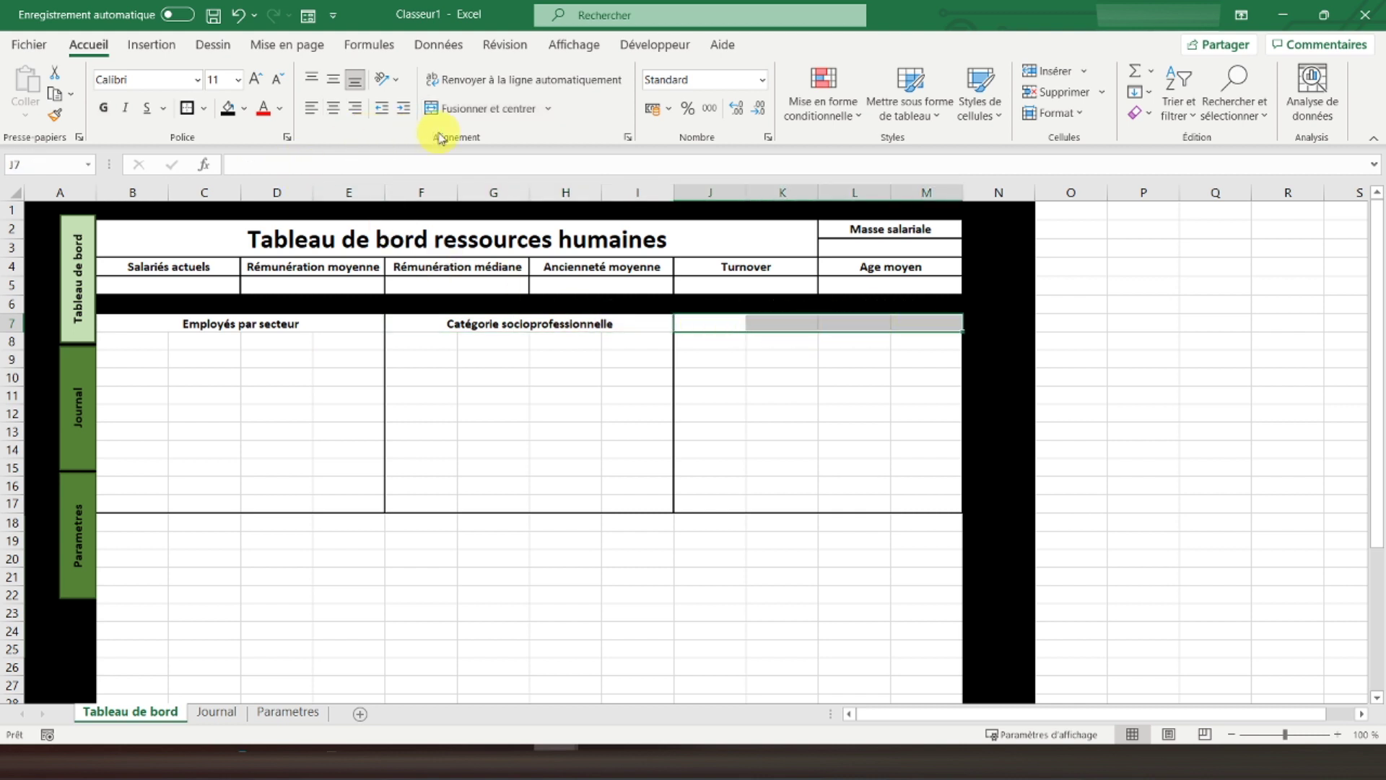
click(472, 117)
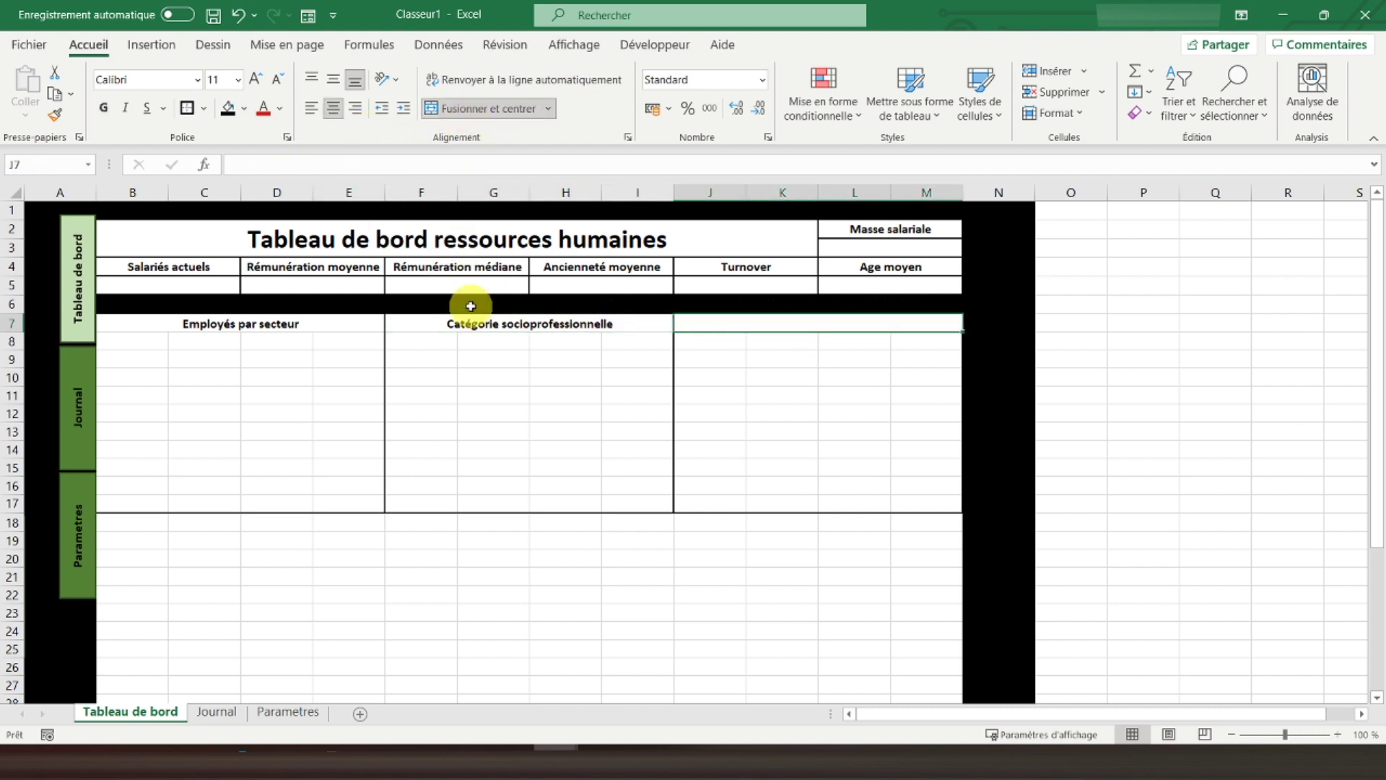
text(Causes de départ)
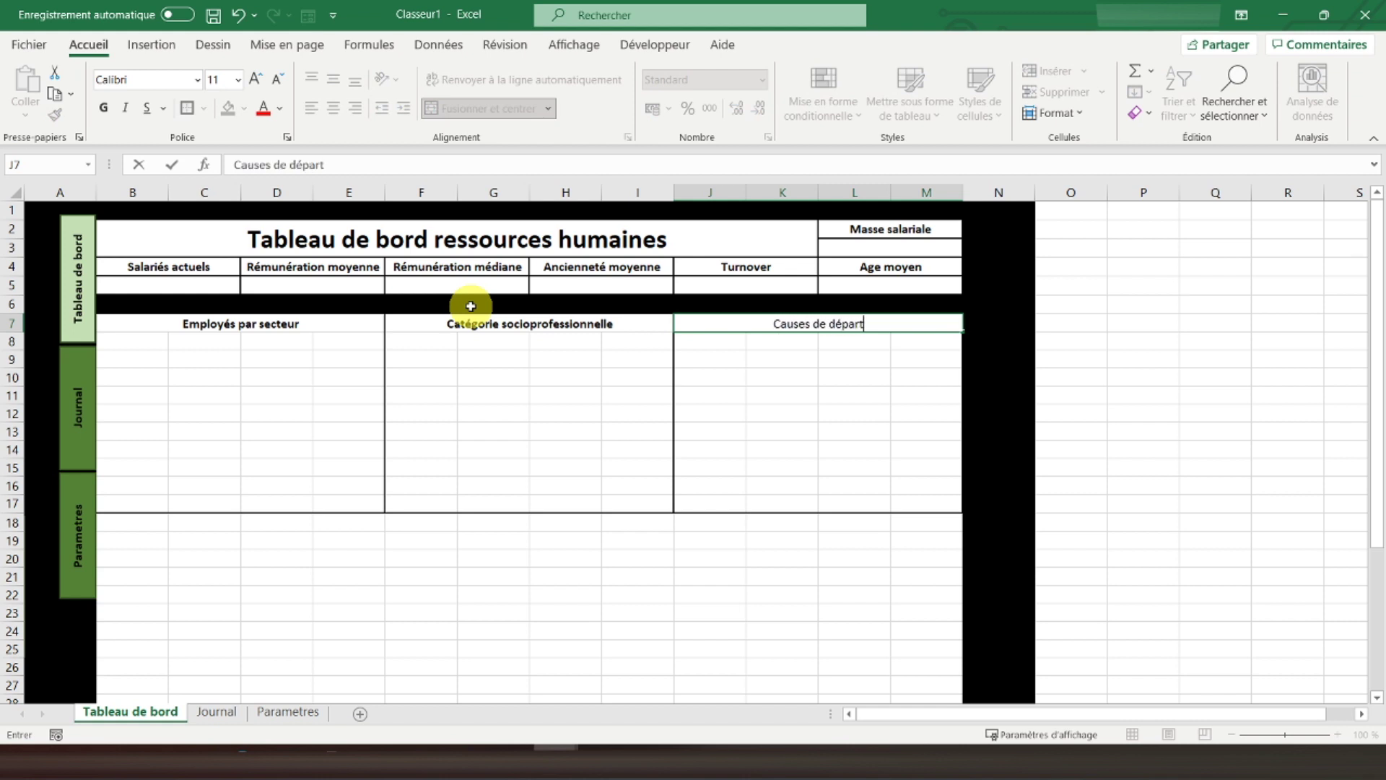
text(s)
key(Return)
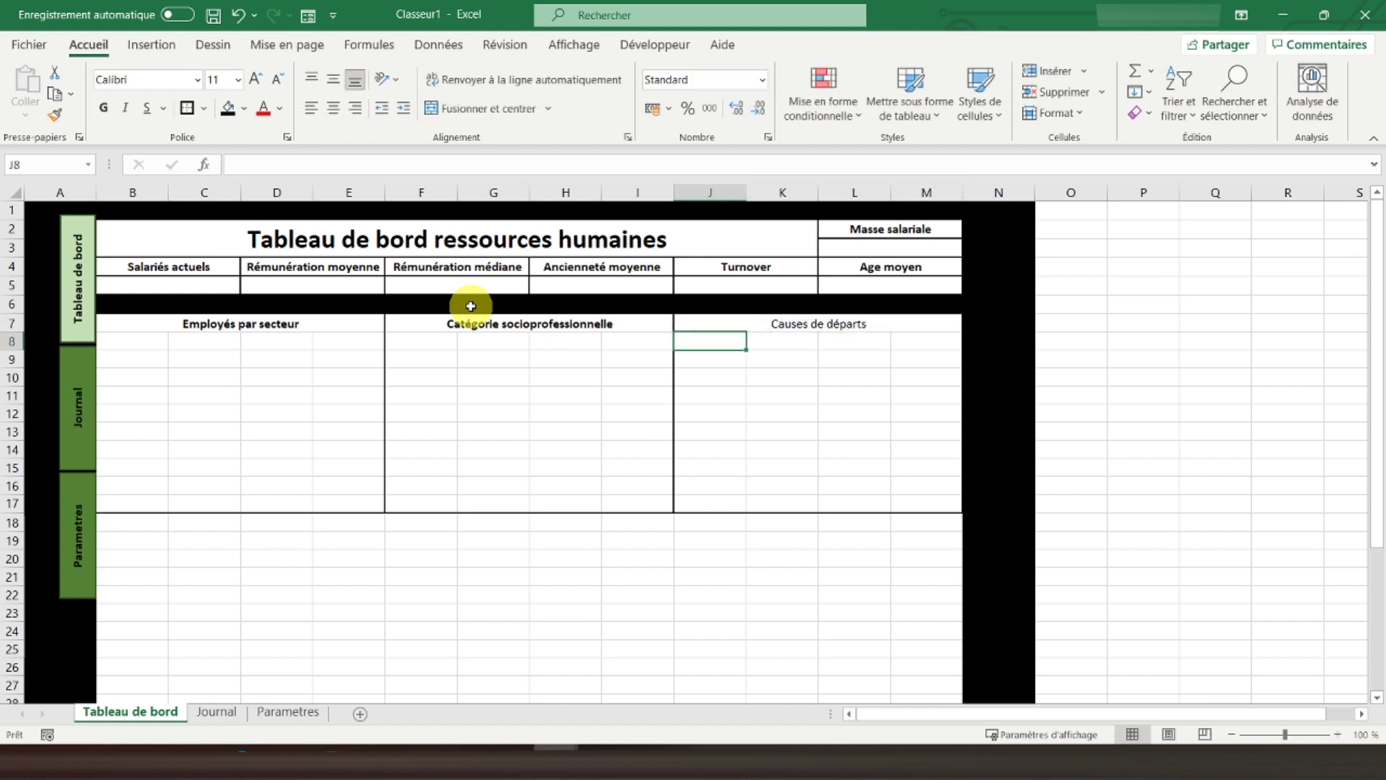
click(795, 320)
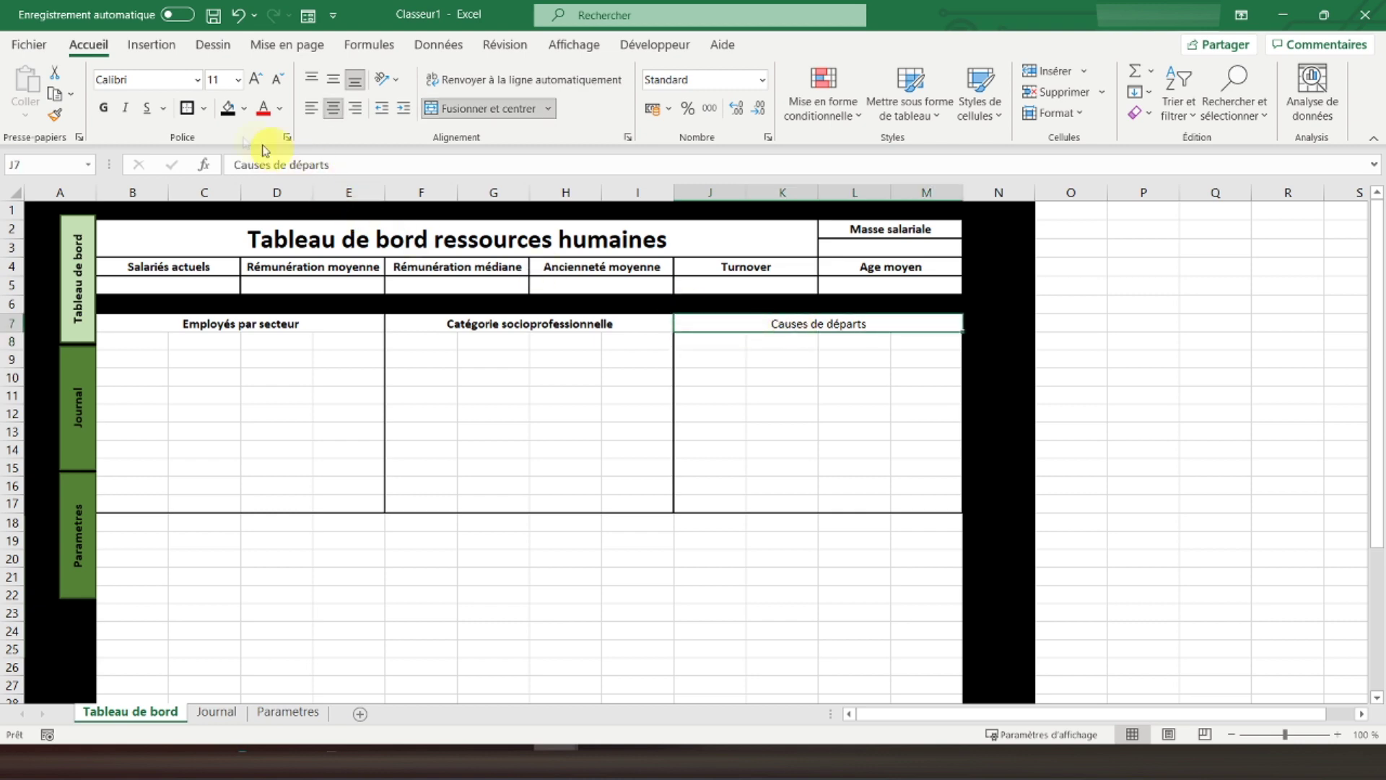
click(104, 107)
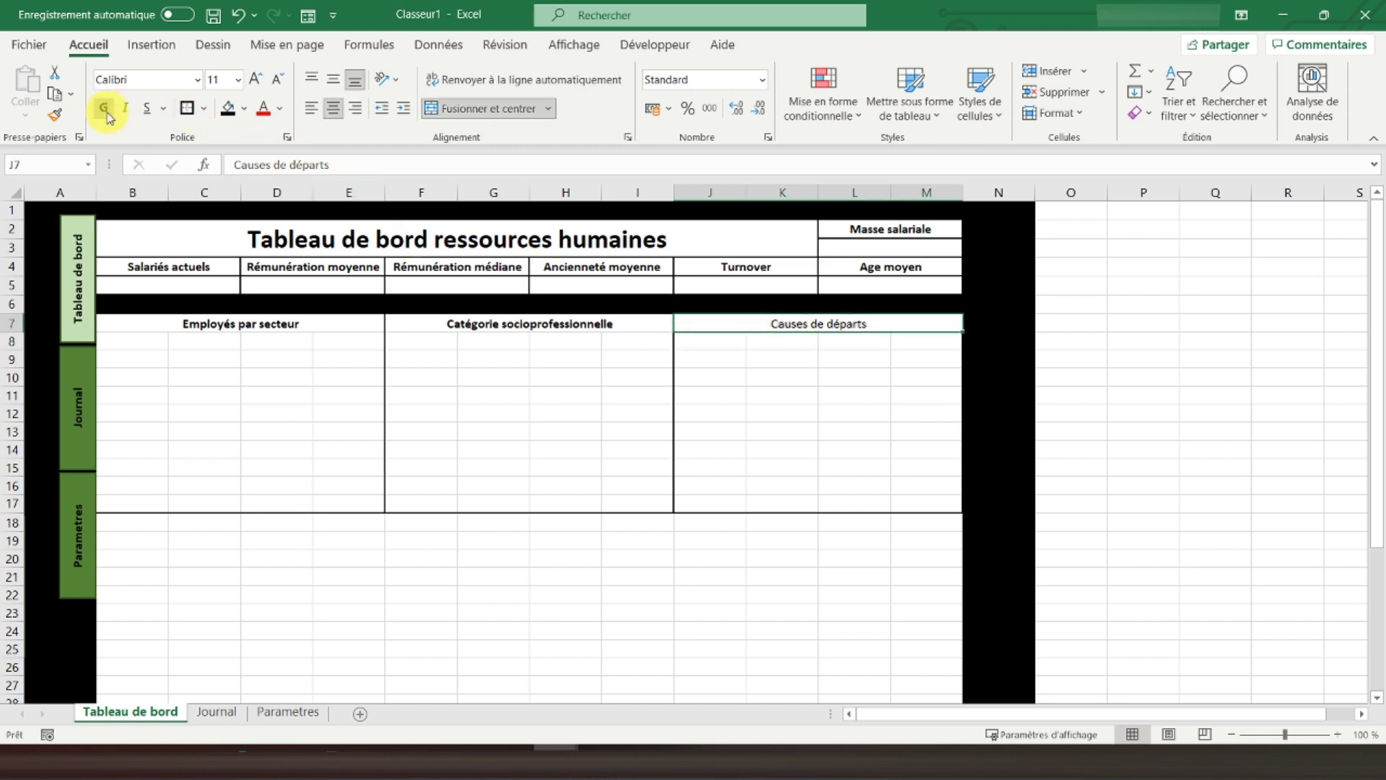
Outline the two blocks B18:G28 and H18:M28 with thick outside borders
click(228, 480)
scroll(227, 480, down, 2)
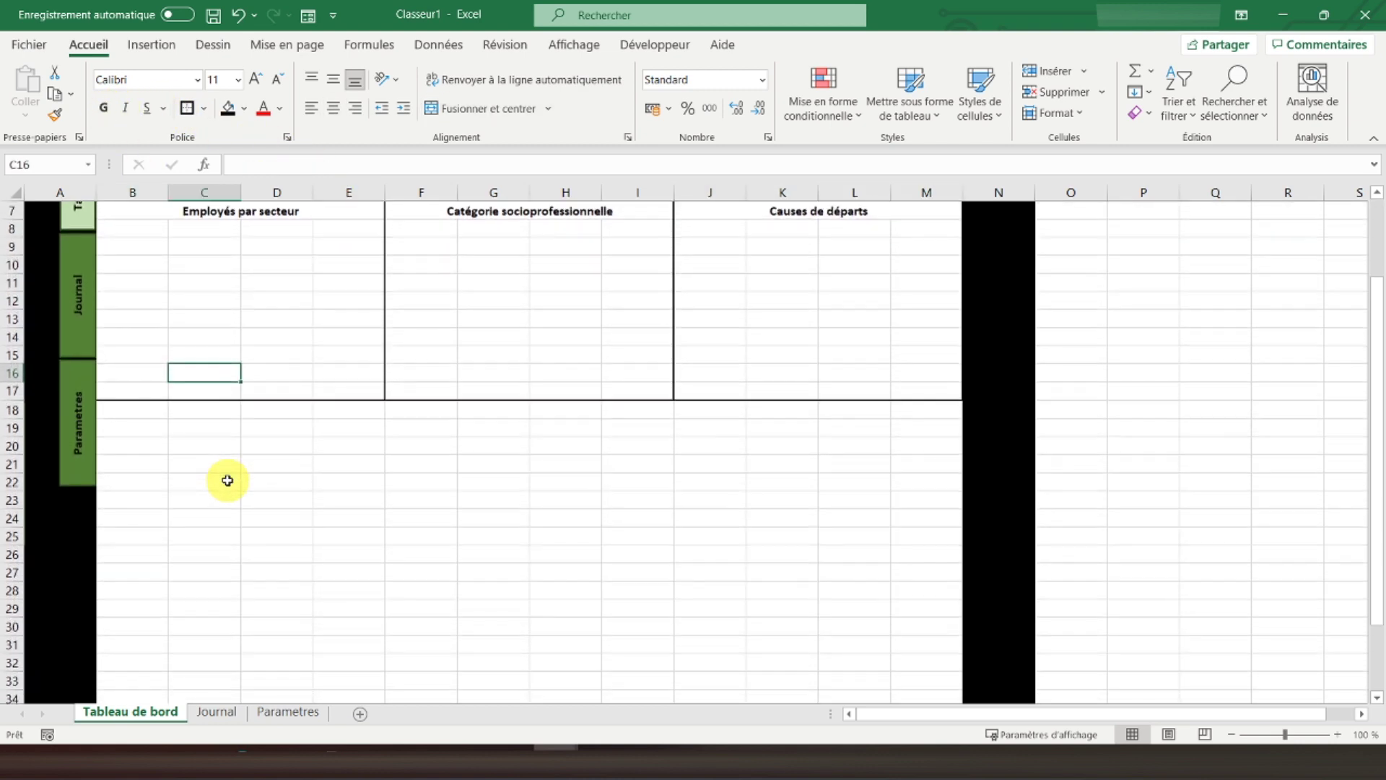
scroll(227, 480, down, 1)
click(119, 356)
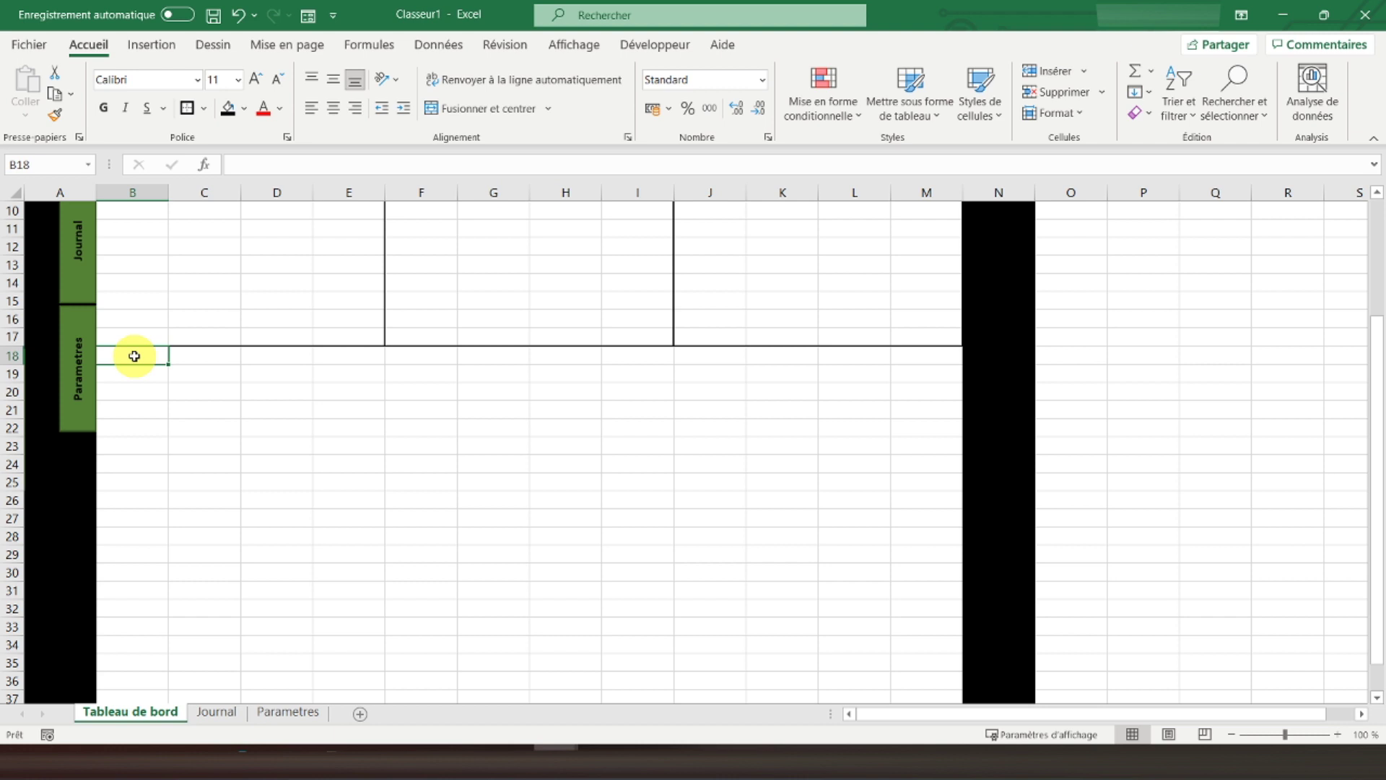
drag(135, 356, 485, 530)
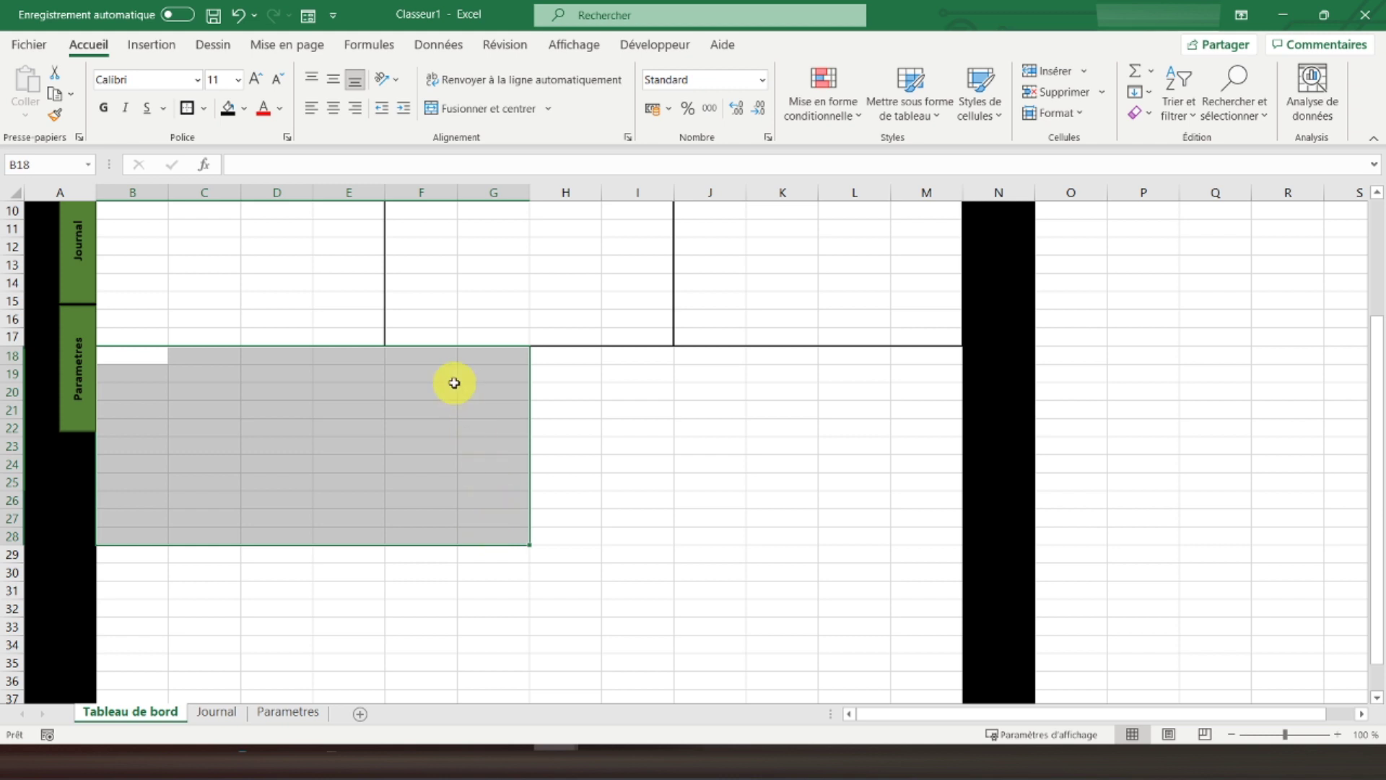
click(187, 108)
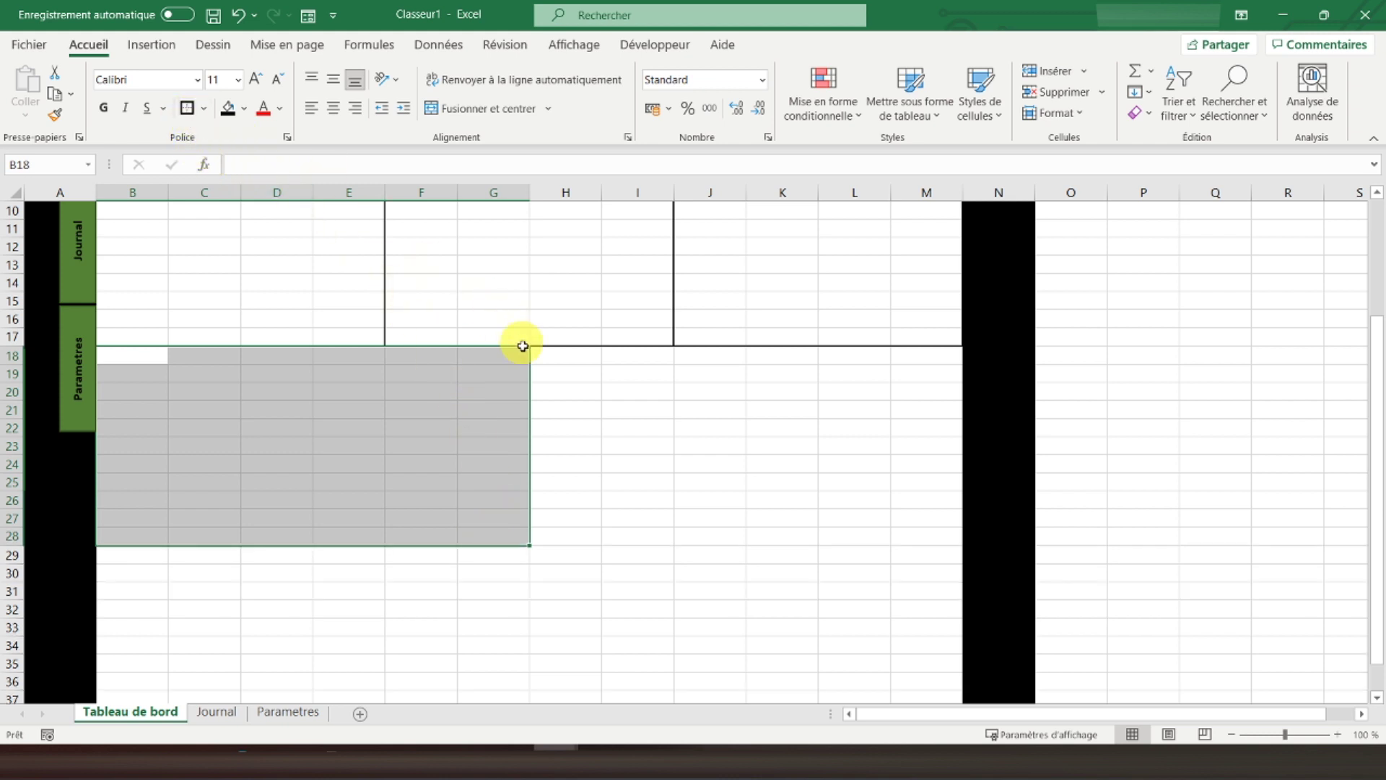
drag(560, 354, 944, 539)
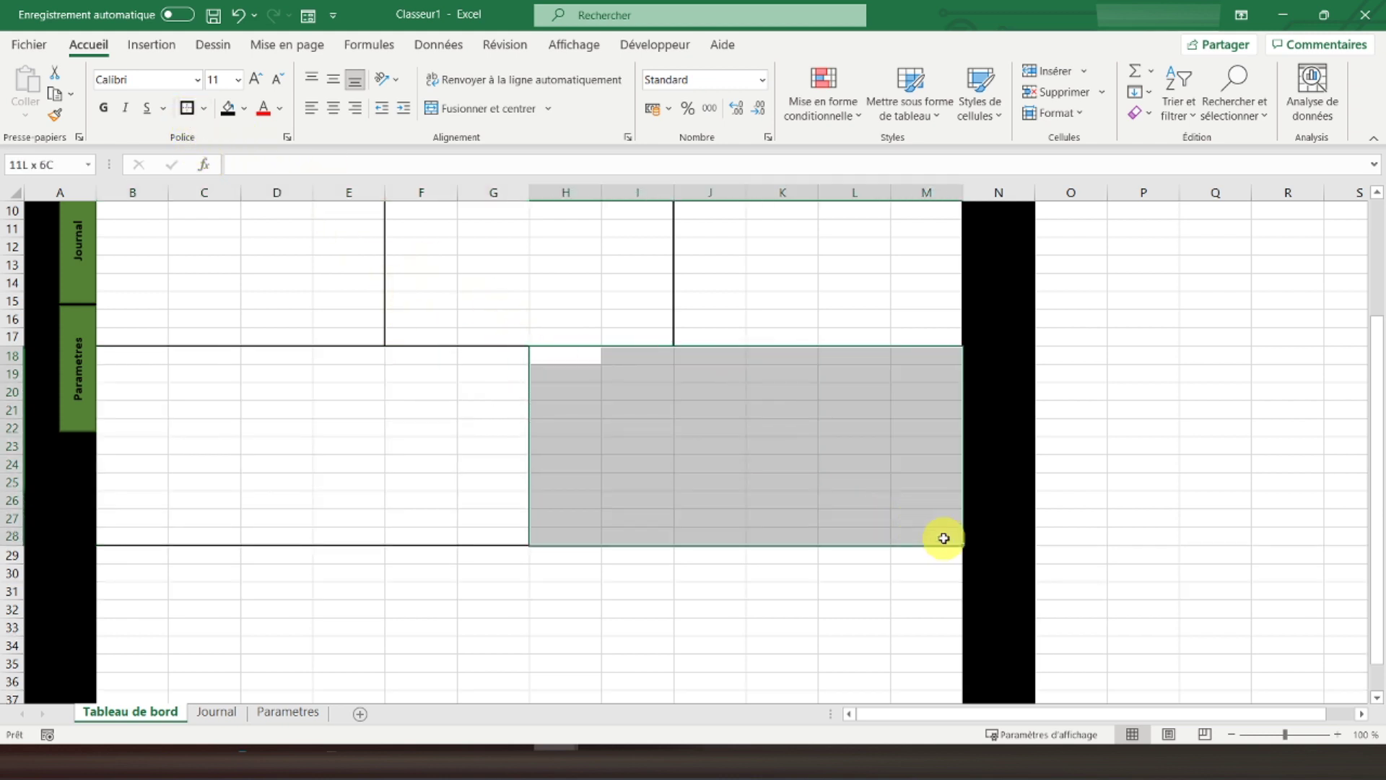
click(187, 107)
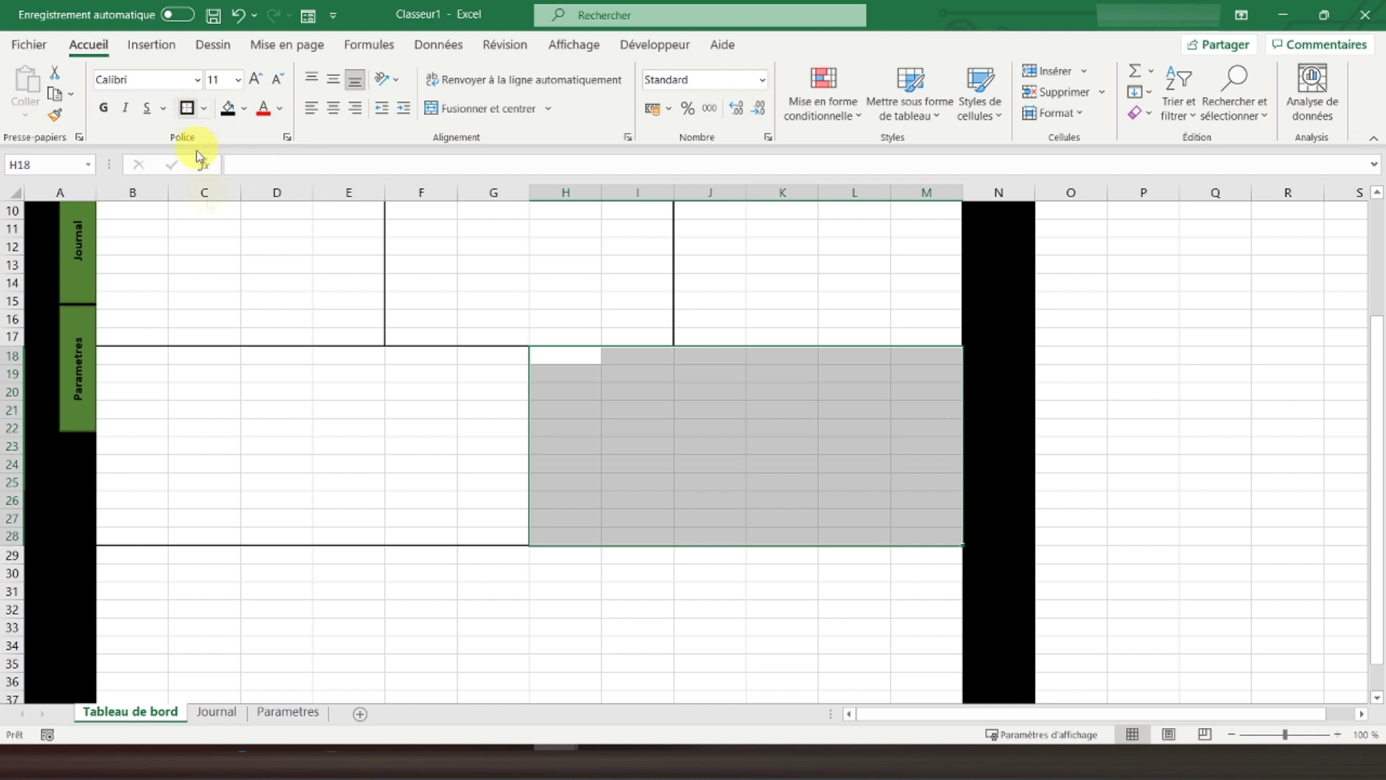
Merge and center B18:G18 and enter the bold heading Répartition par secteur
click(140, 357)
drag(140, 357, 488, 359)
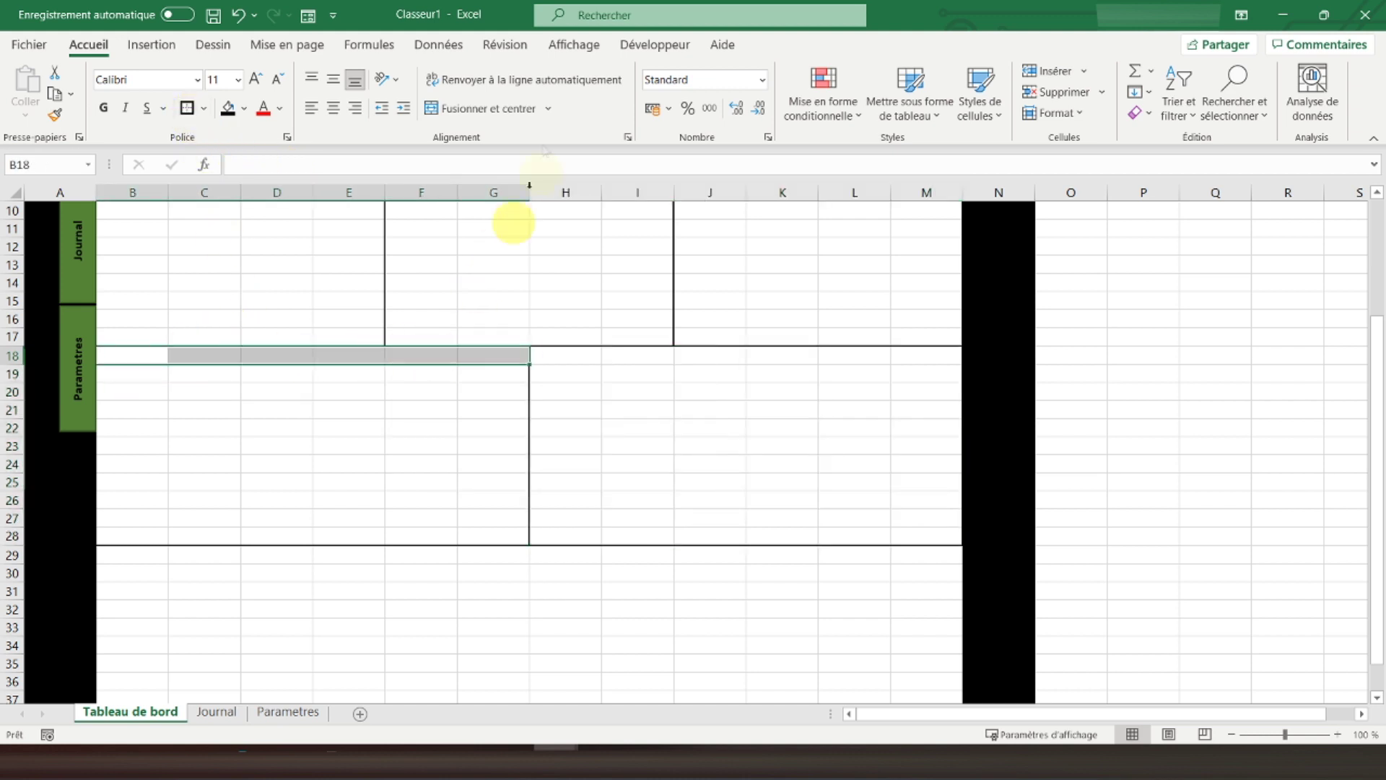
click(499, 109)
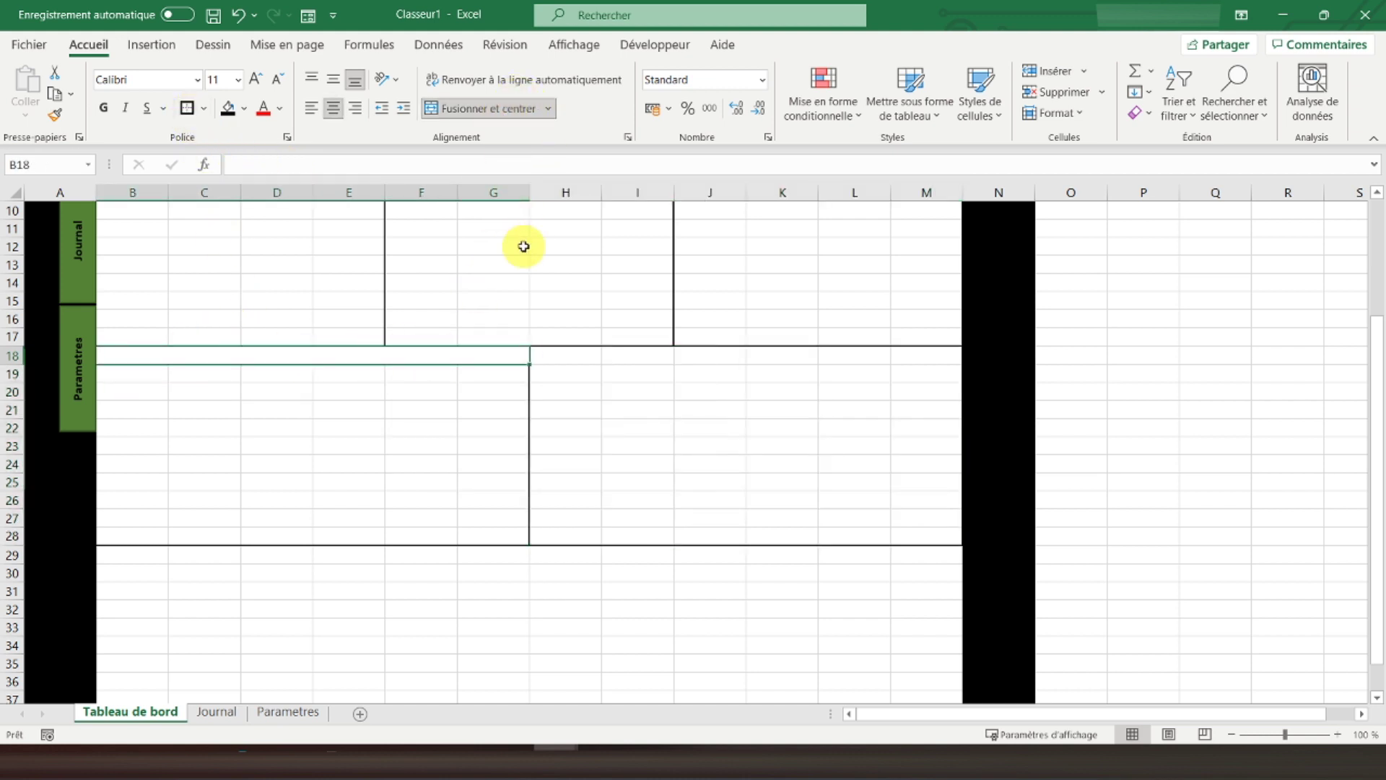
text(Répartition p)
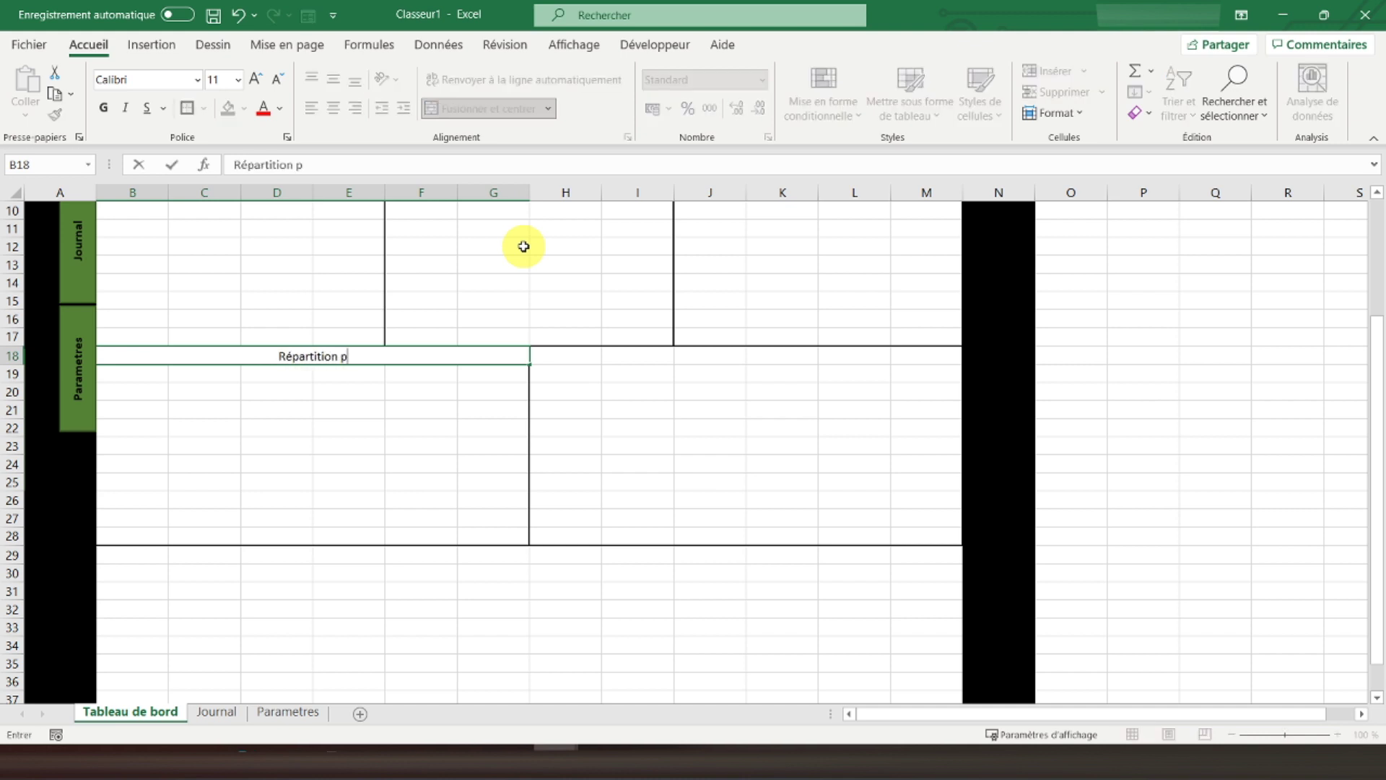
text(ar secteur)
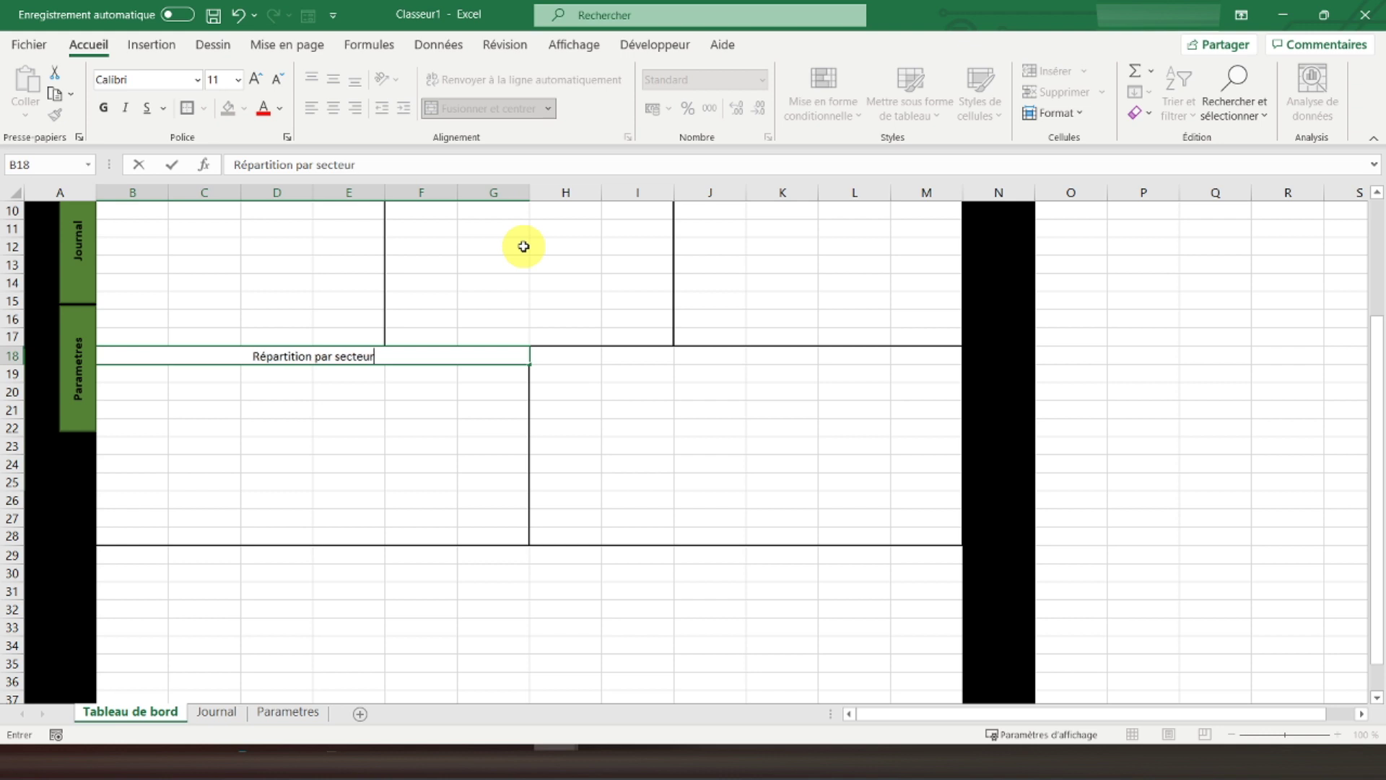
key(Return)
key(Up)
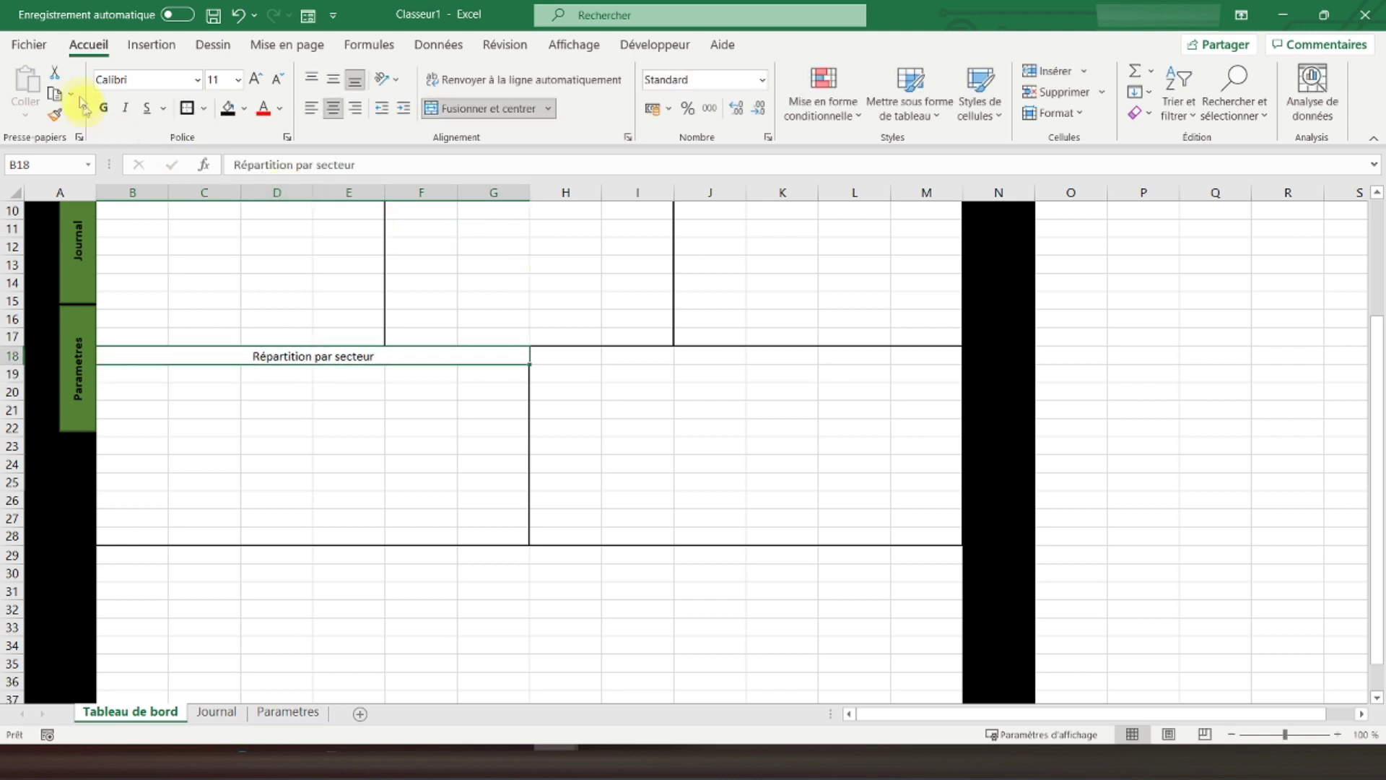
click(102, 108)
Merge and center H18:M18 and enter the bold heading Pyramide des ages
key(Right)
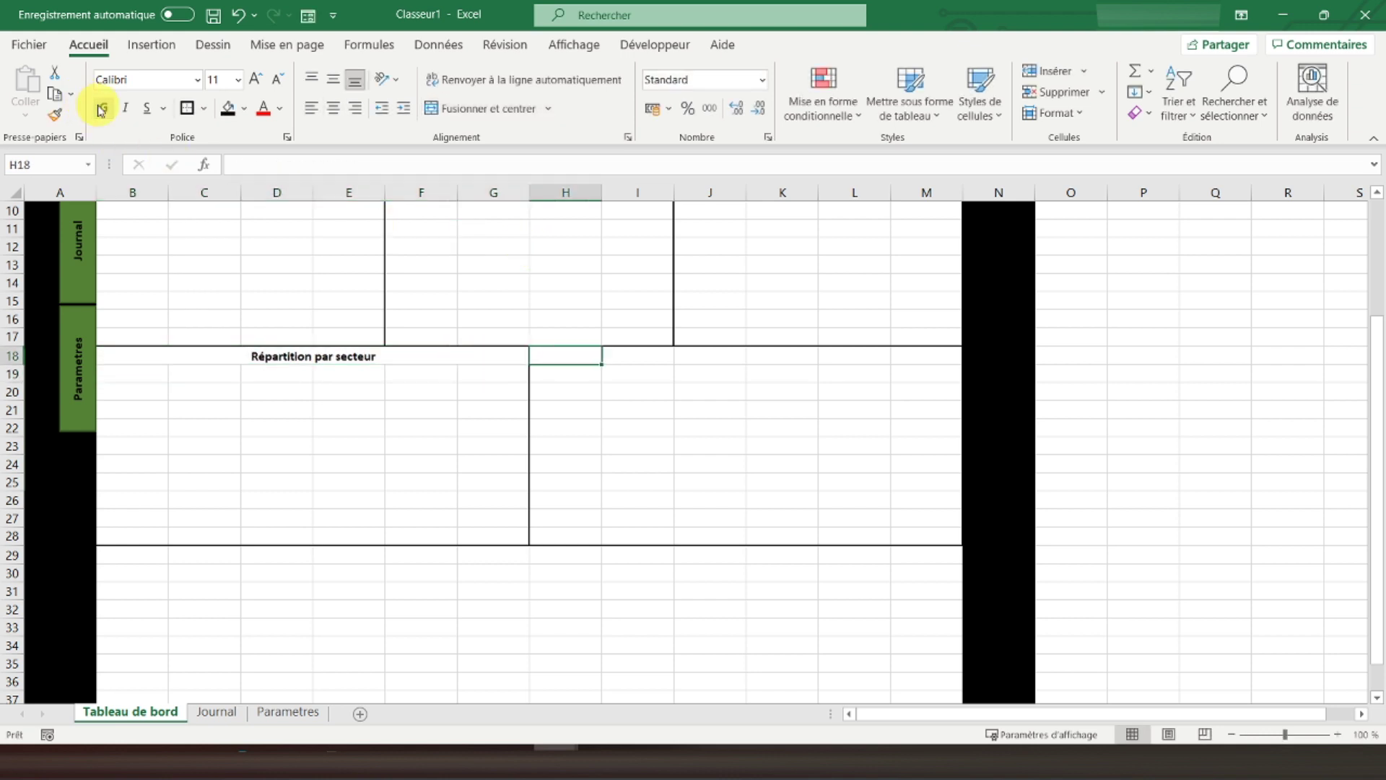
key(shift+Right)
key(shift+Right)
key(shift+Right)
key(shift+Right)
key(shift+Right)
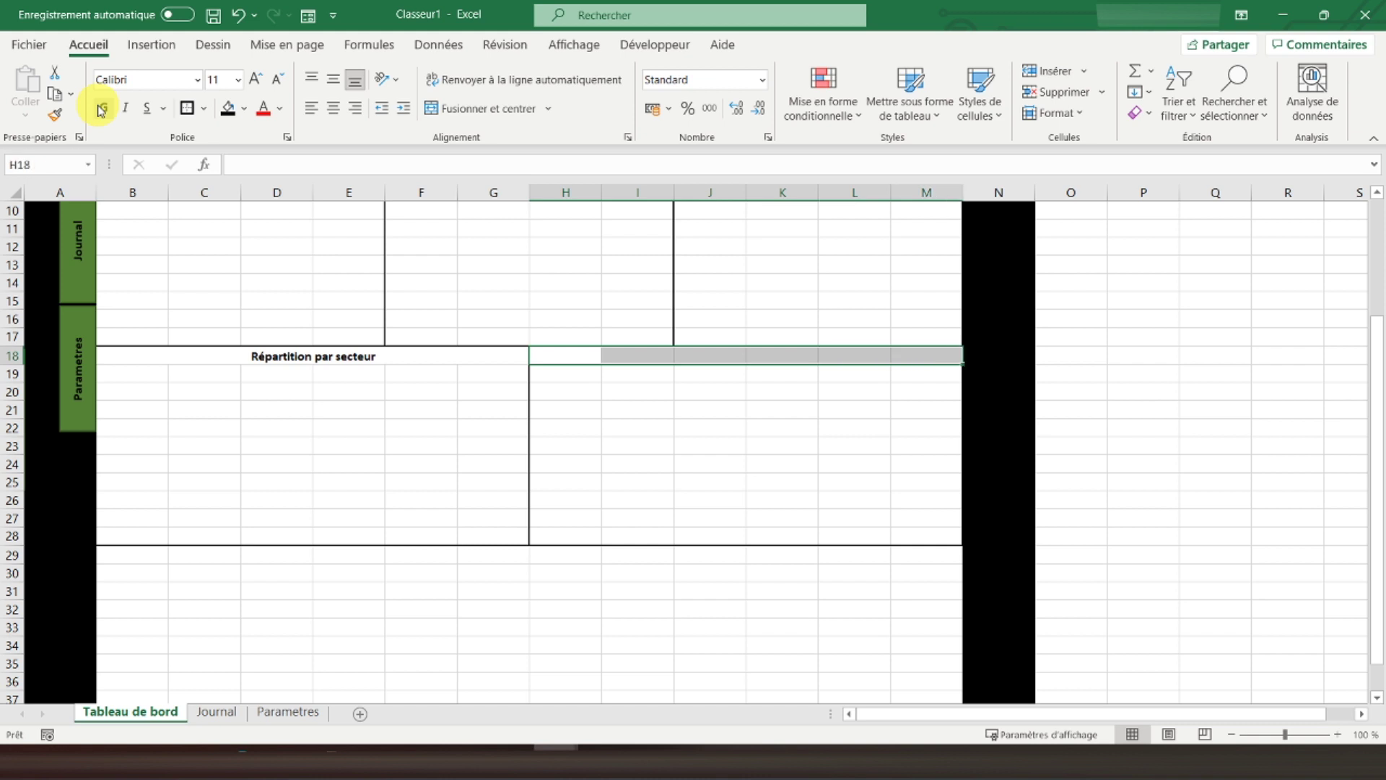
click(510, 109)
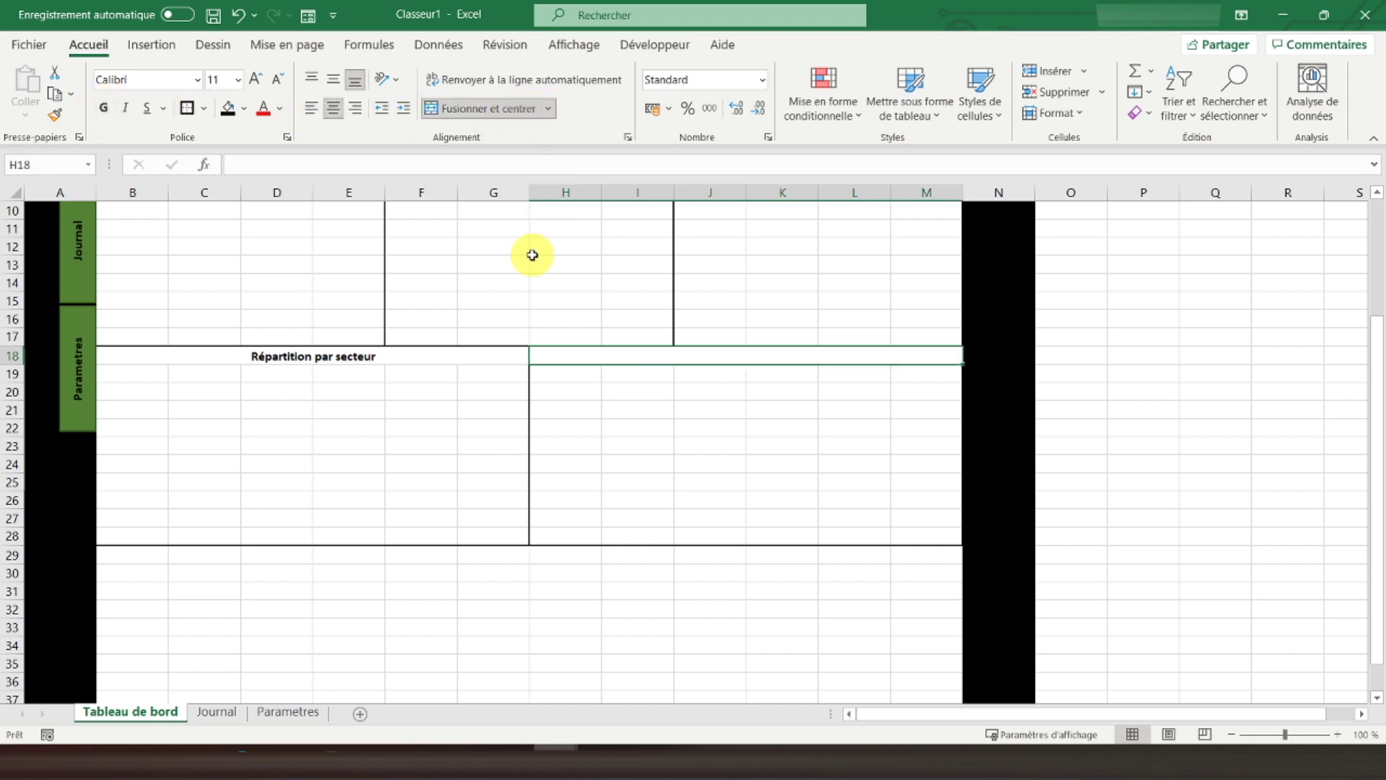
text(P)
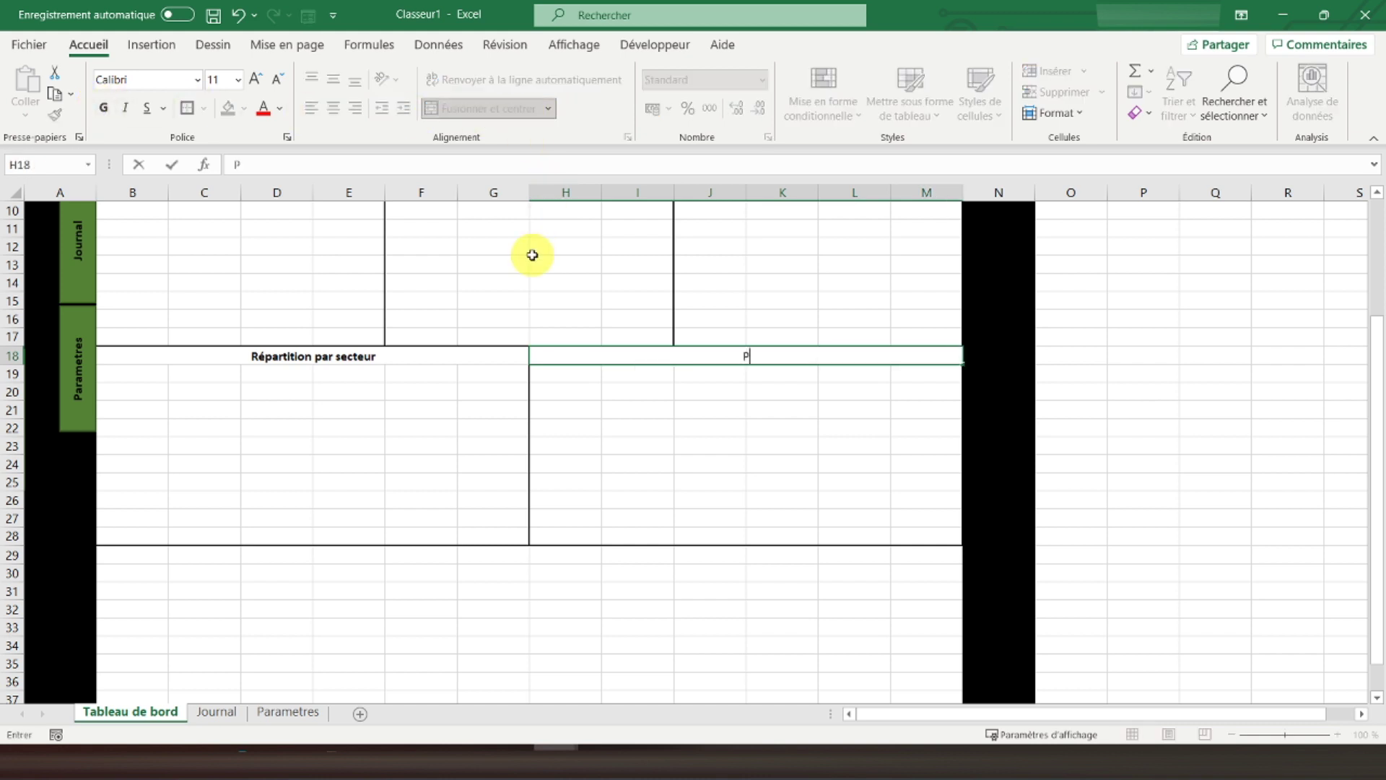
text(yramide des ages)
key(Return)
key(Up)
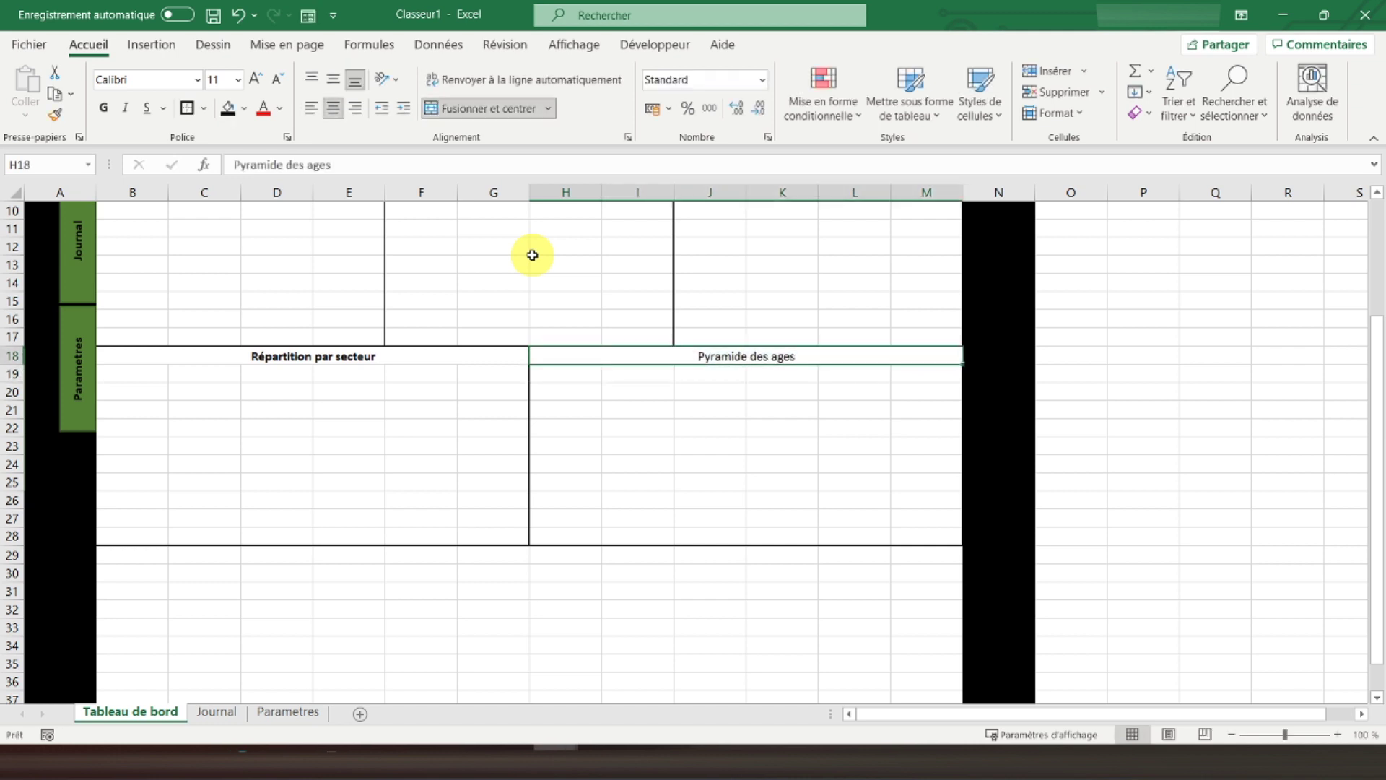
click(103, 107)
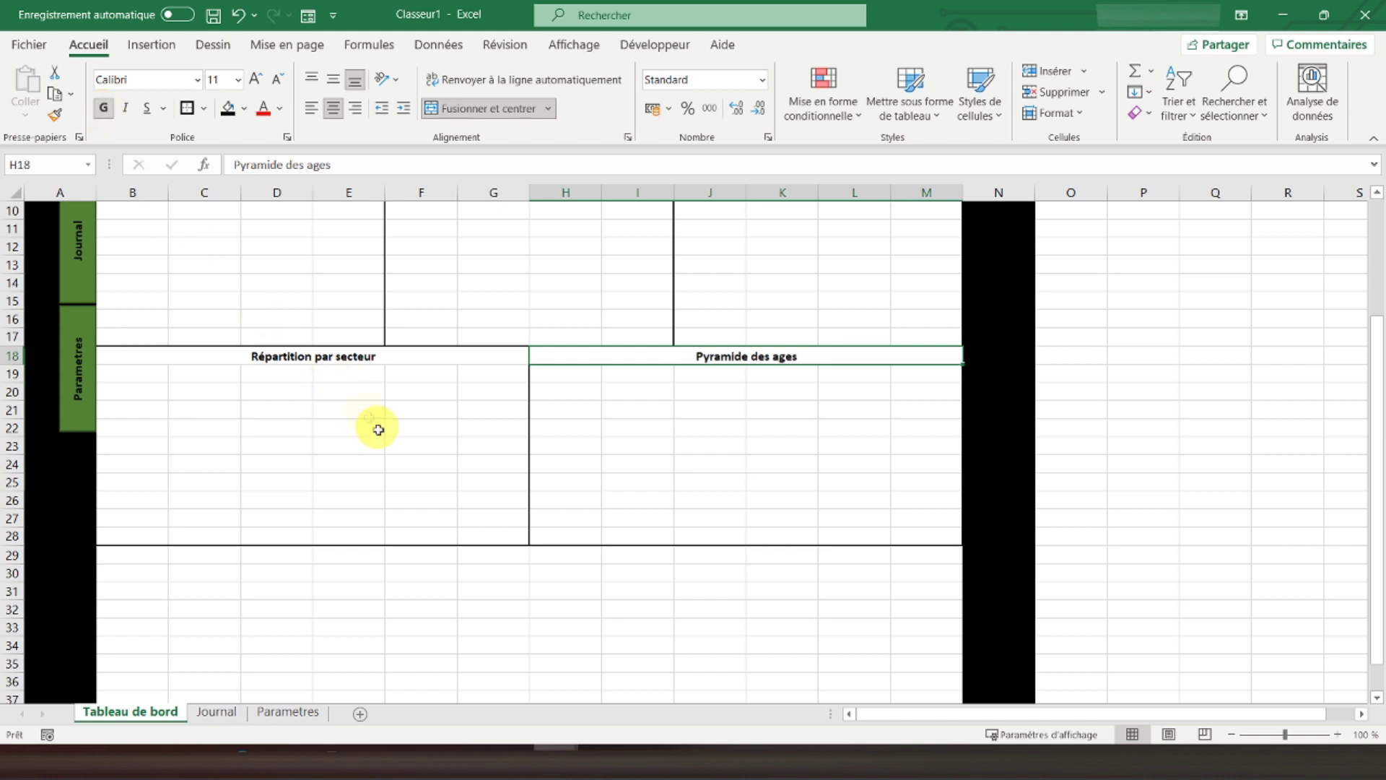
Outline the three blocks B29:E37, F29:I37 and J29:M37 with thick outside borders
click(253, 591)
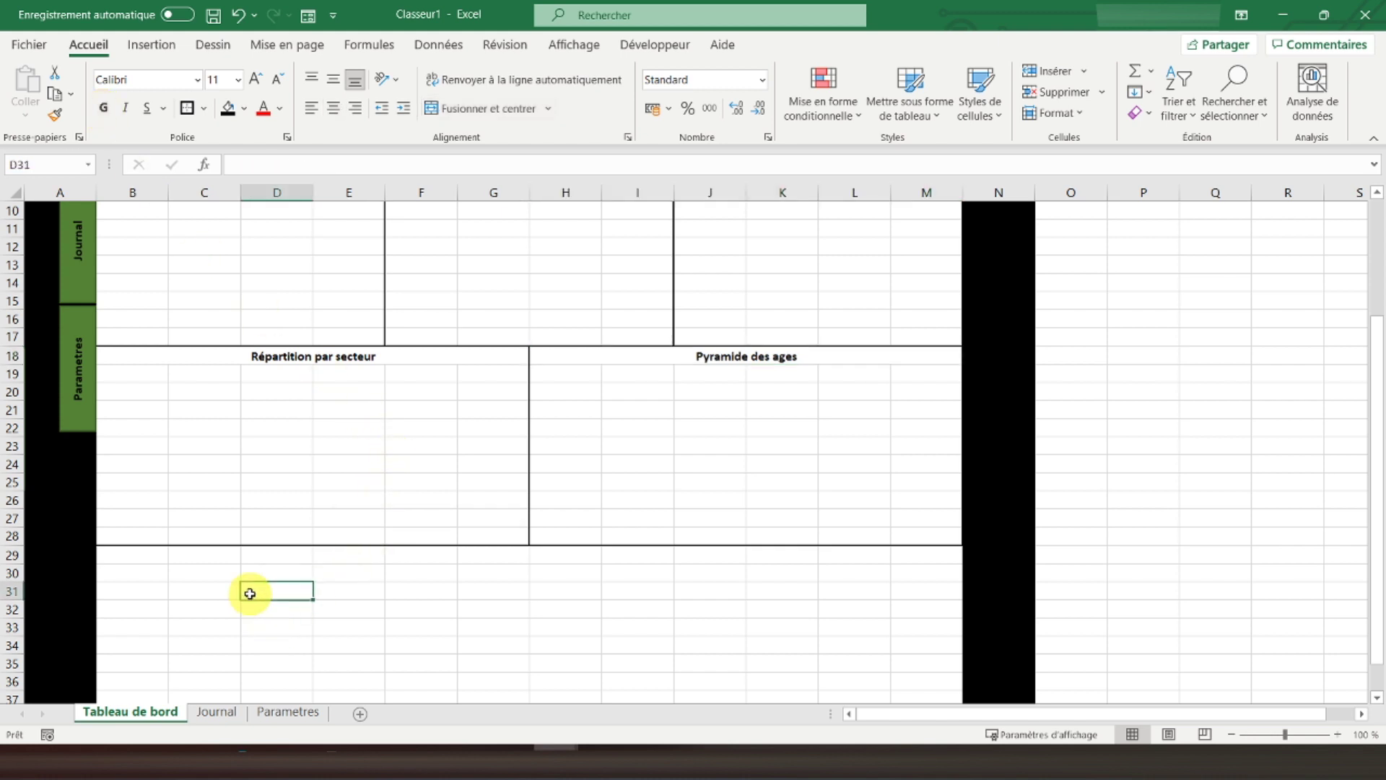
scroll(248, 588, down, 3)
mouse_move(140, 389)
mouse_down()
mouse_move(328, 430)
mouse_move(340, 542)
mouse_up()
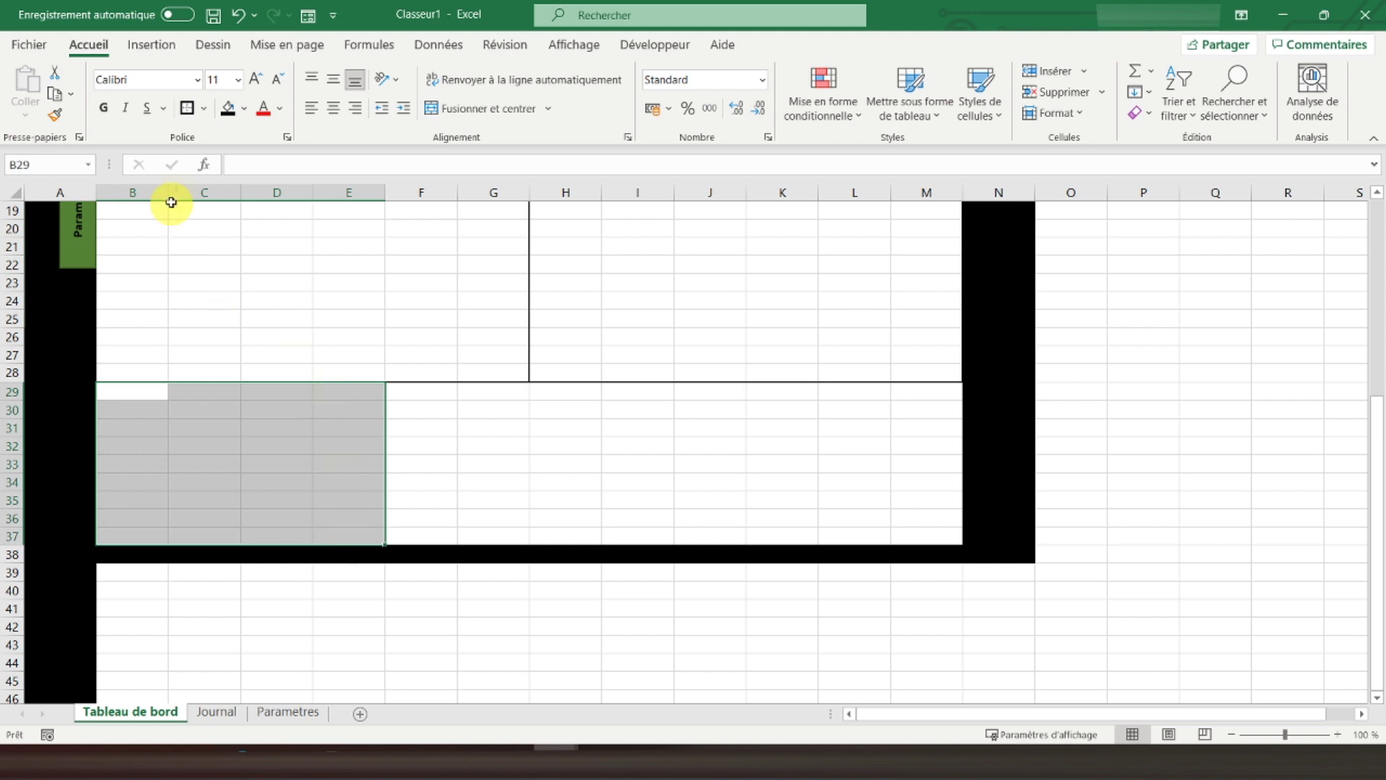
drag(410, 390, 660, 536)
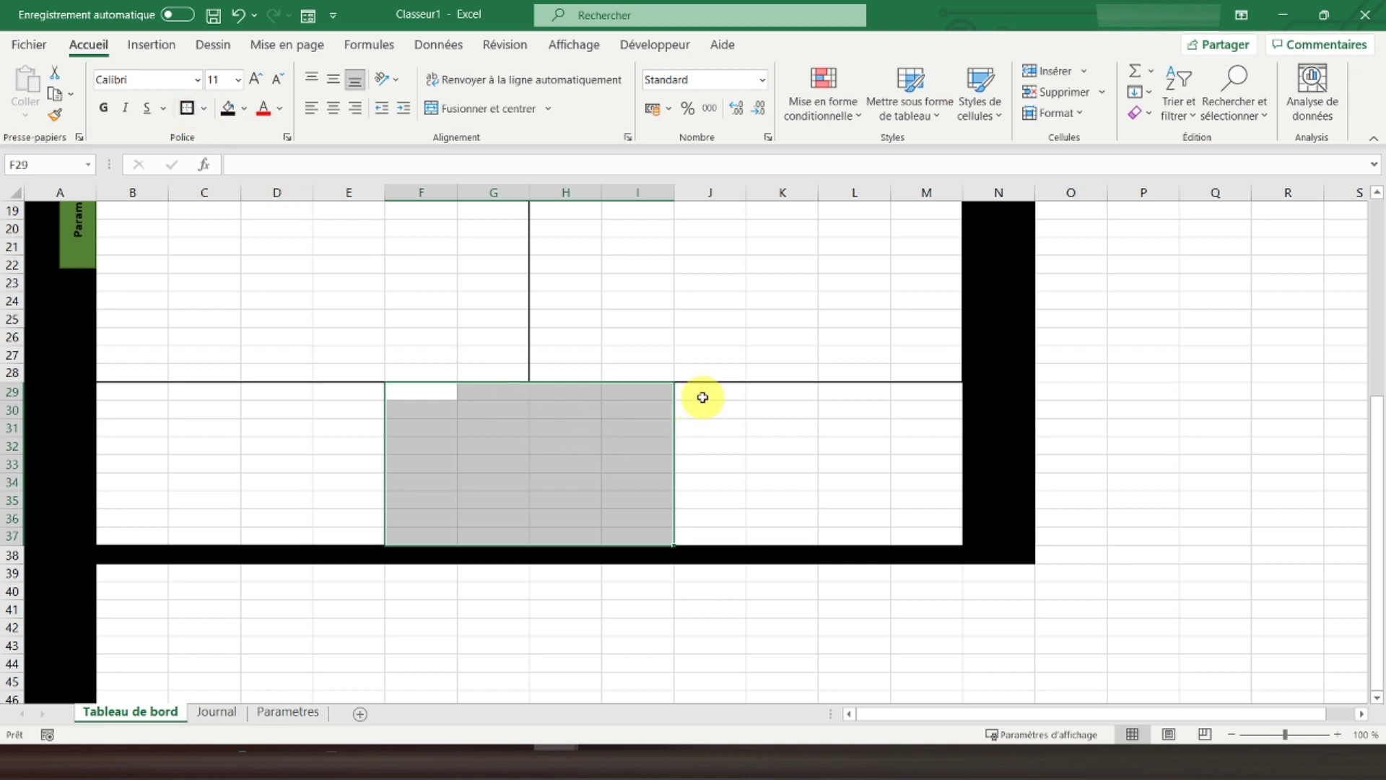
drag(705, 396, 935, 538)
click(187, 108)
click(202, 409)
Merge and center each of the heading ranges B29:E29, F29:I29 and J29:M29
scroll(321, 396, up, 6)
scroll(321, 396, down, 4)
drag(126, 501, 371, 501)
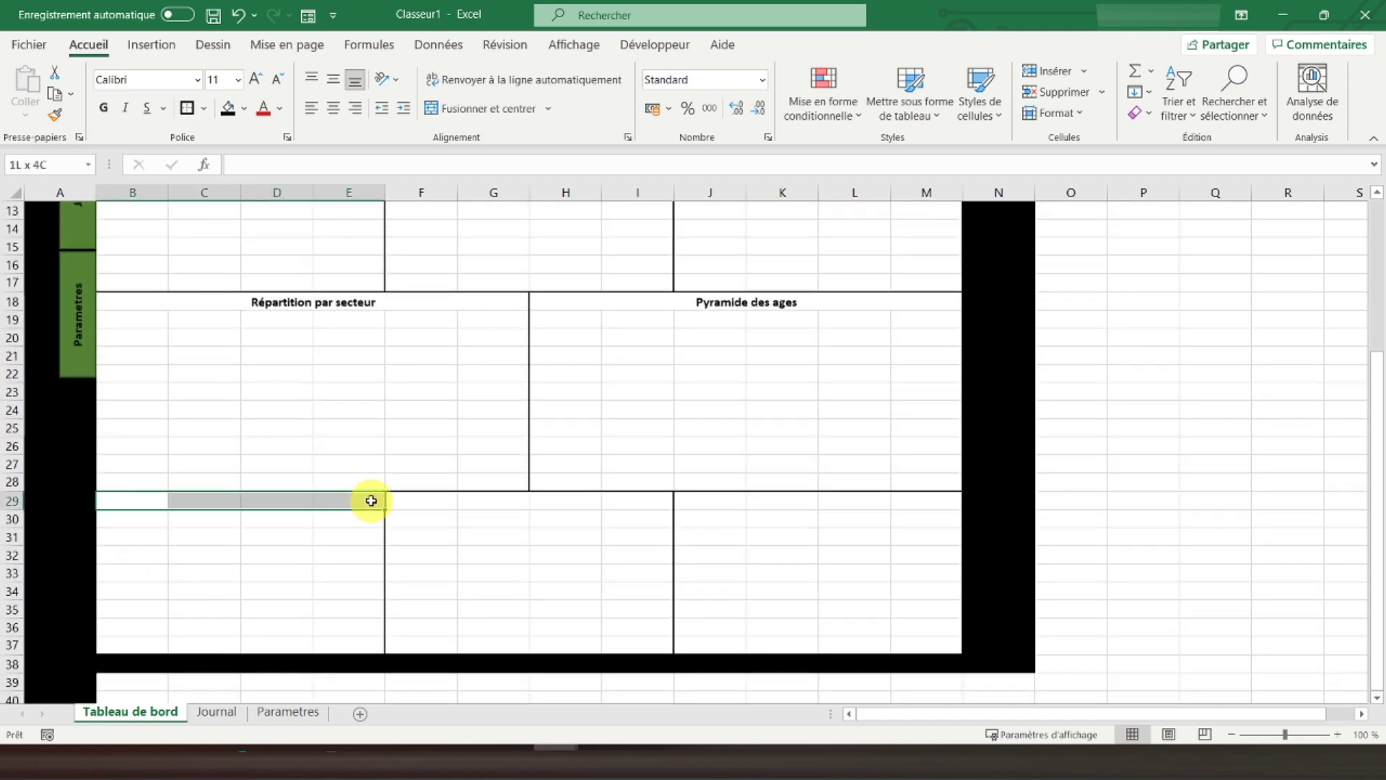
click(483, 108)
drag(409, 503, 635, 502)
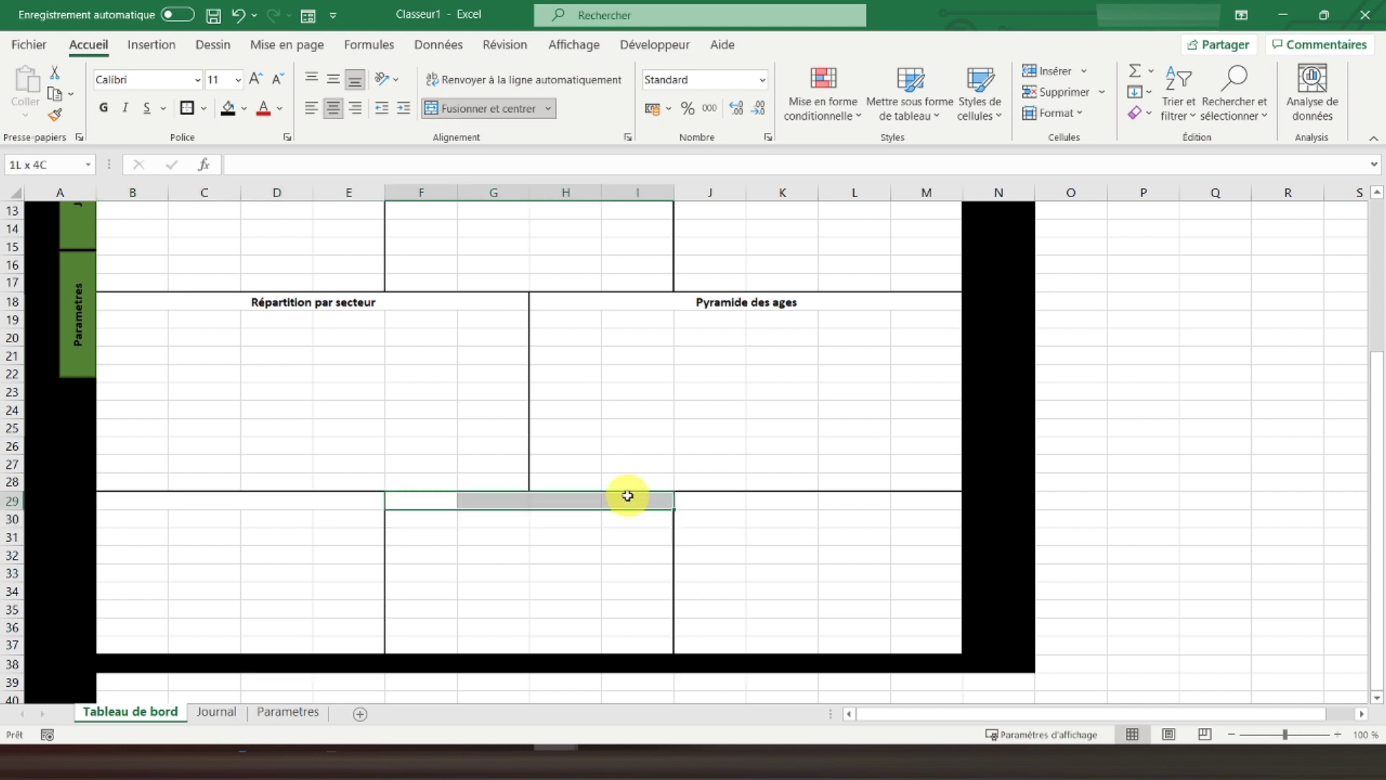
click(465, 115)
drag(708, 501, 912, 502)
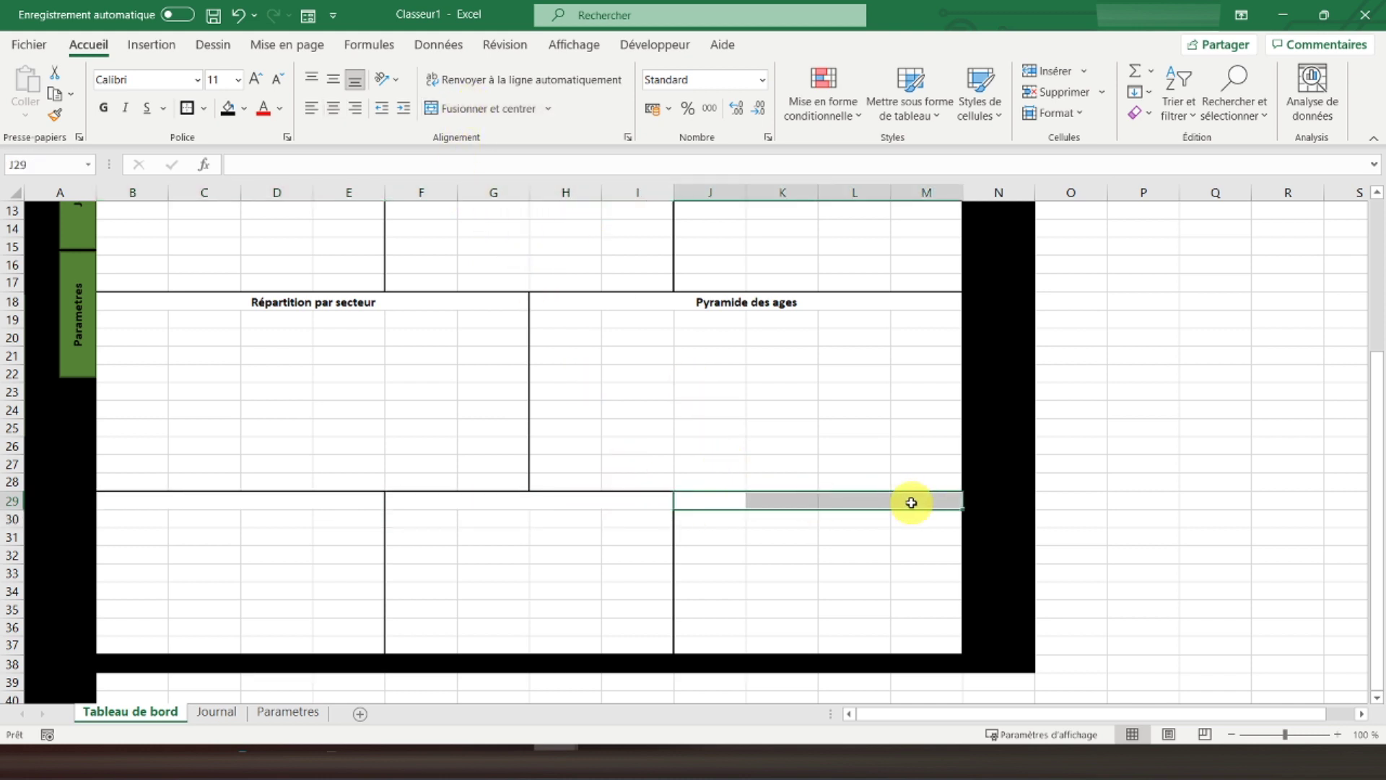
click(495, 109)
Enter the bold heading Répartition Hommes/Femmes in the merged cell B29:E29
click(225, 509)
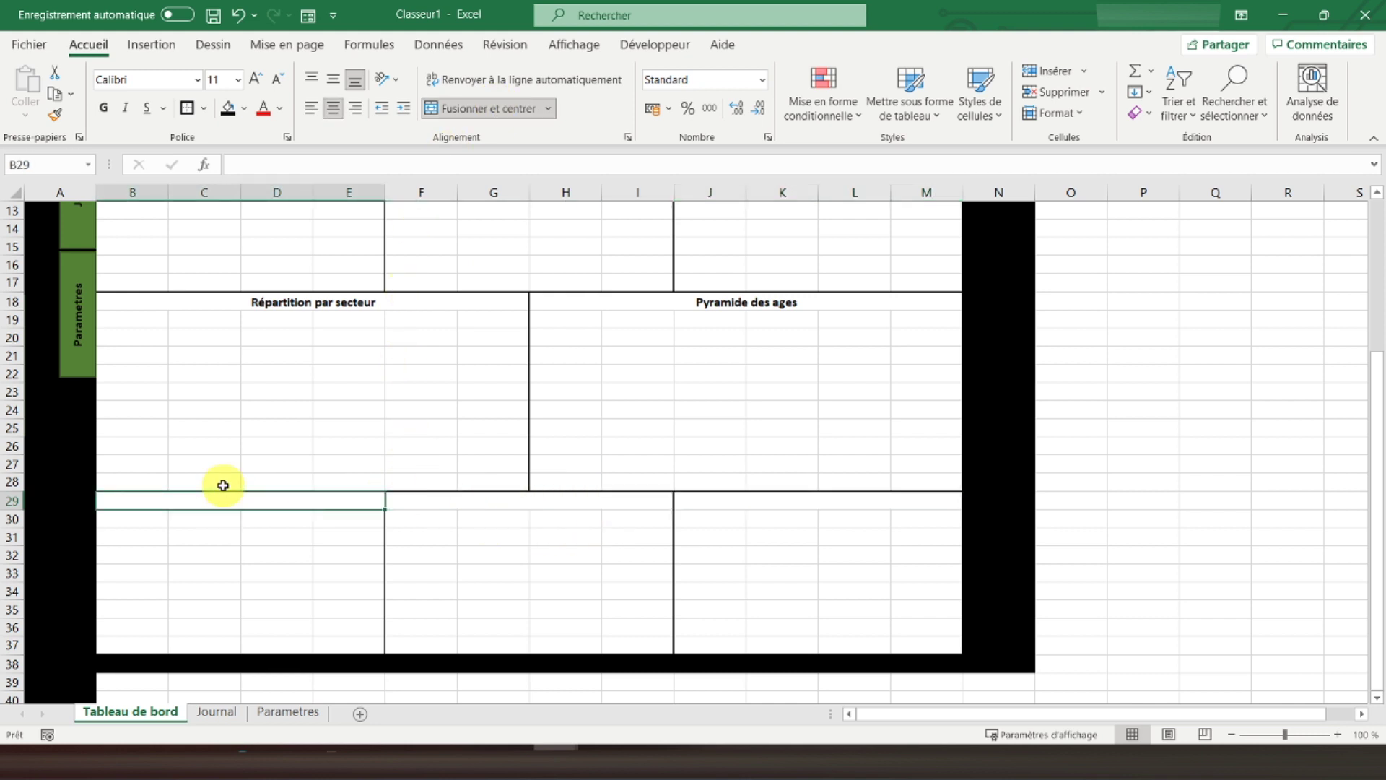
text(Répartition )
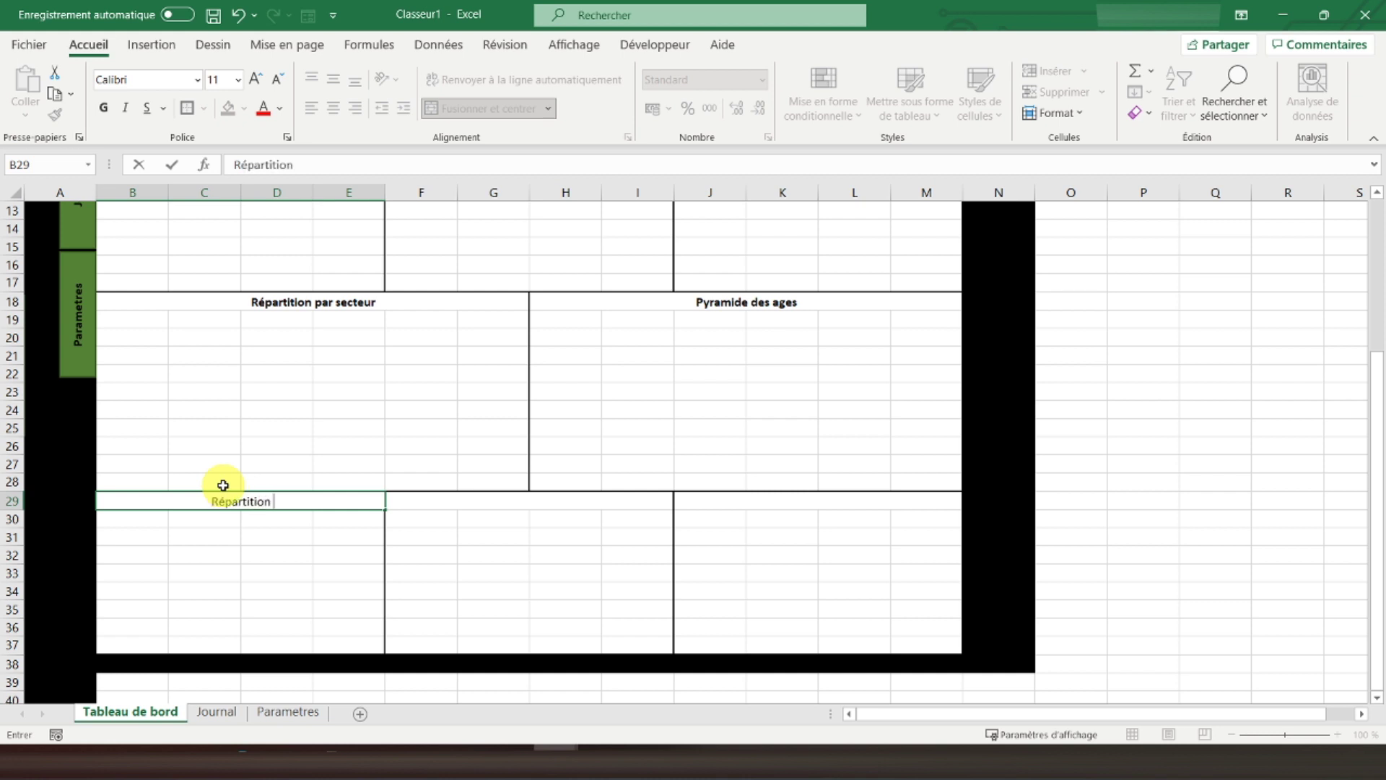
text(Hommes/Femmes)
key(Return)
key(Up)
click(105, 108)
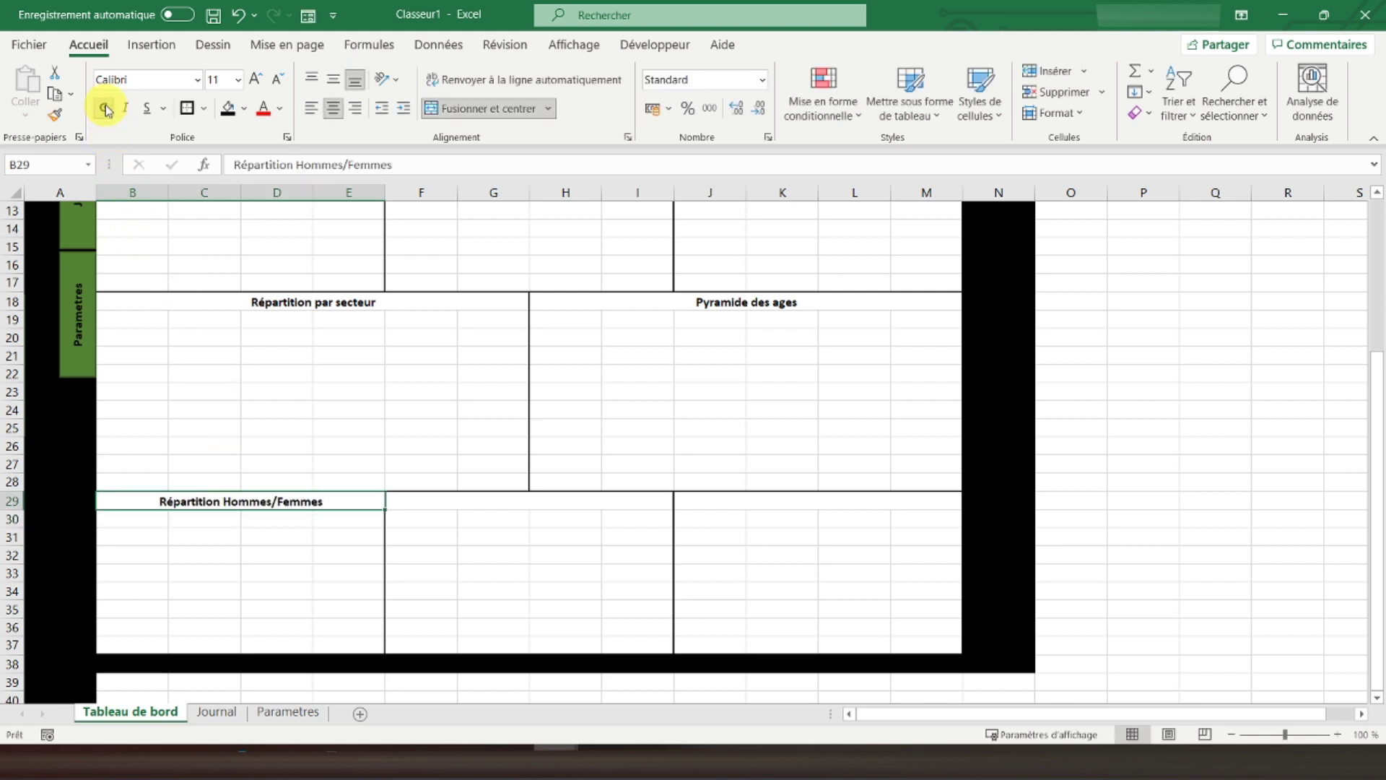
Enter the bold heading Répartition par niveau d'étude in the merged cell F29:I29
key(Right)
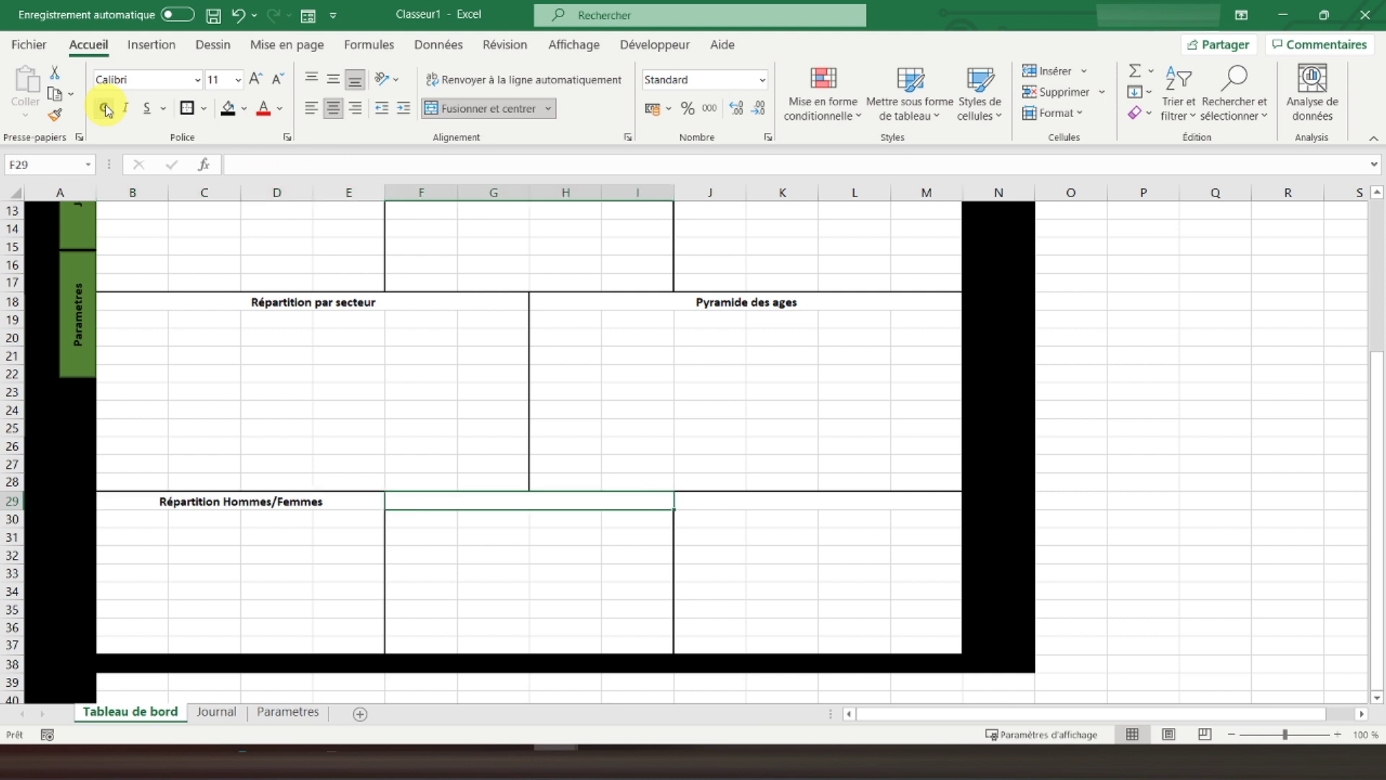
text(Ré)
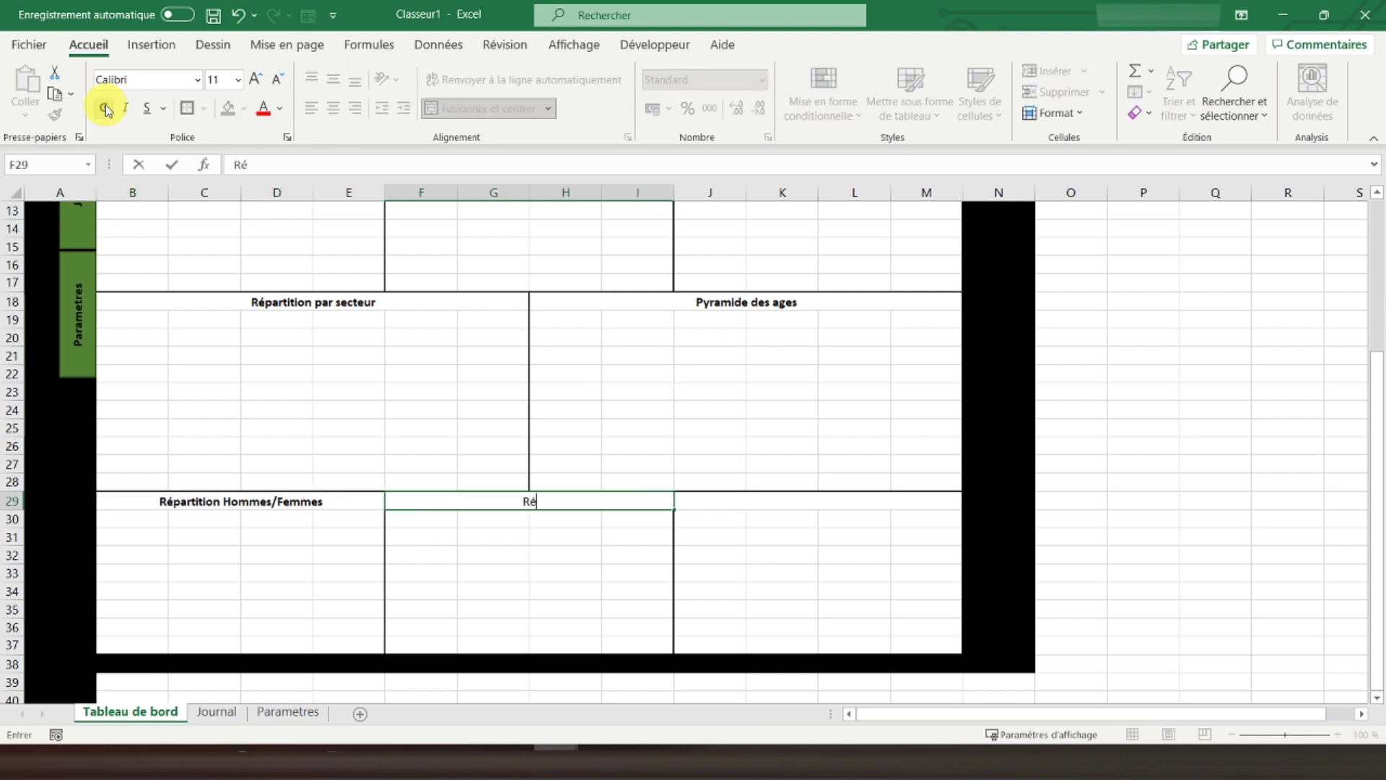
text(partition pa)
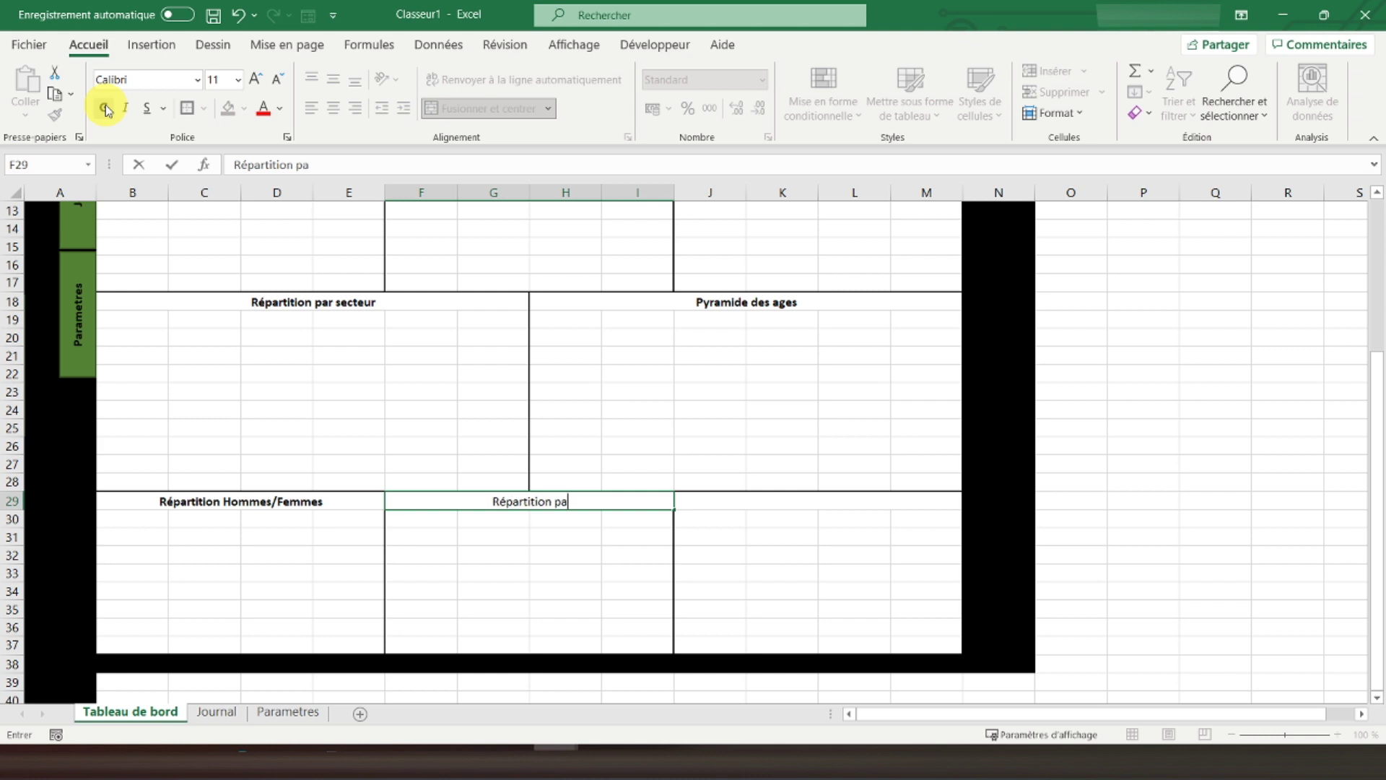
text(r niveau d)
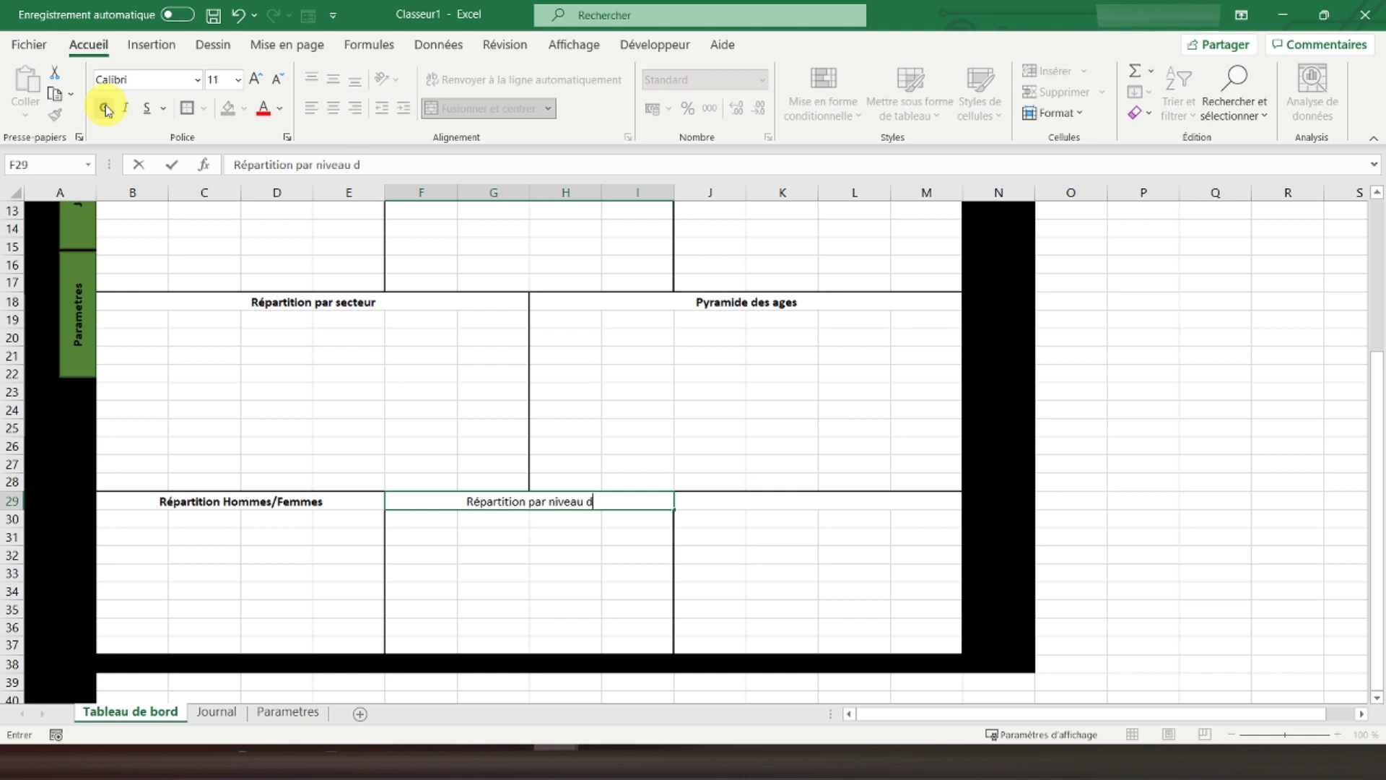
text('étude)
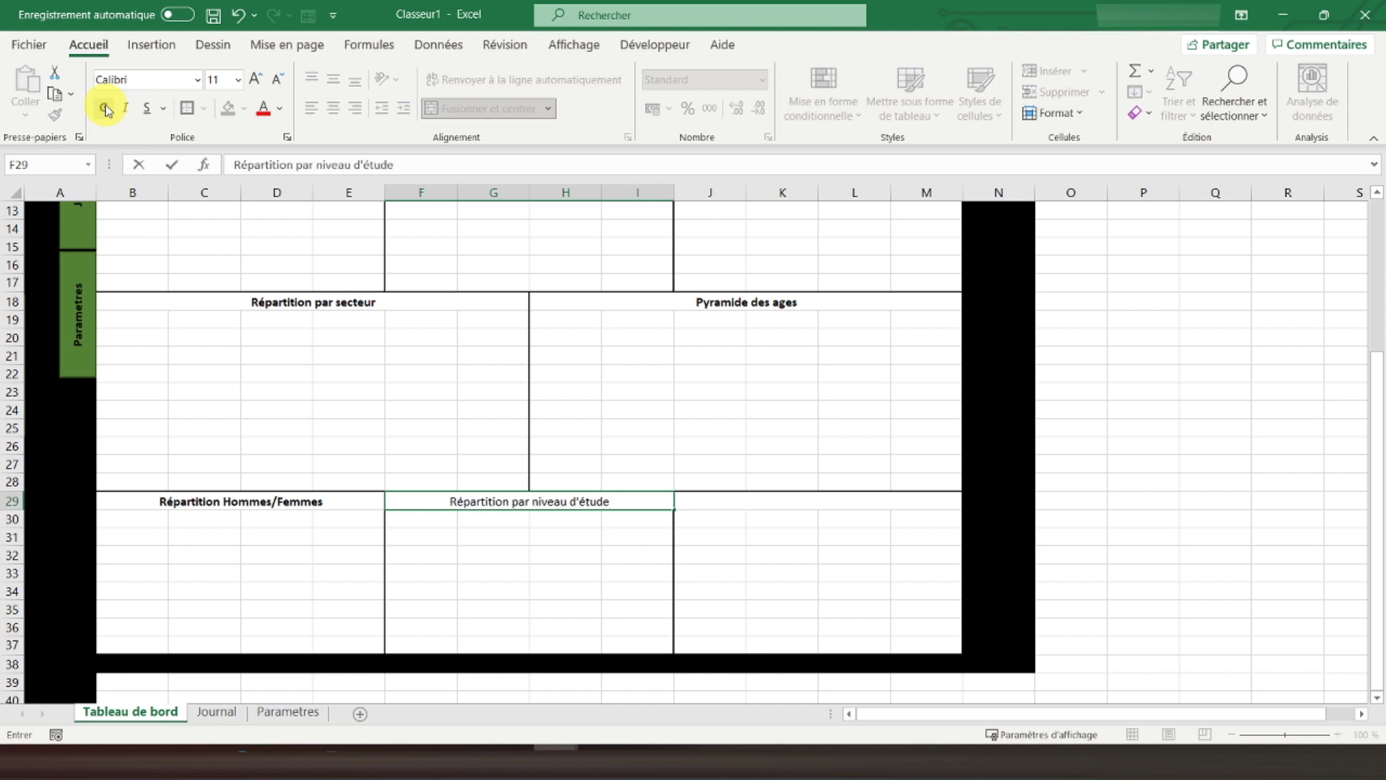
key(ctrl+Return)
click(107, 110)
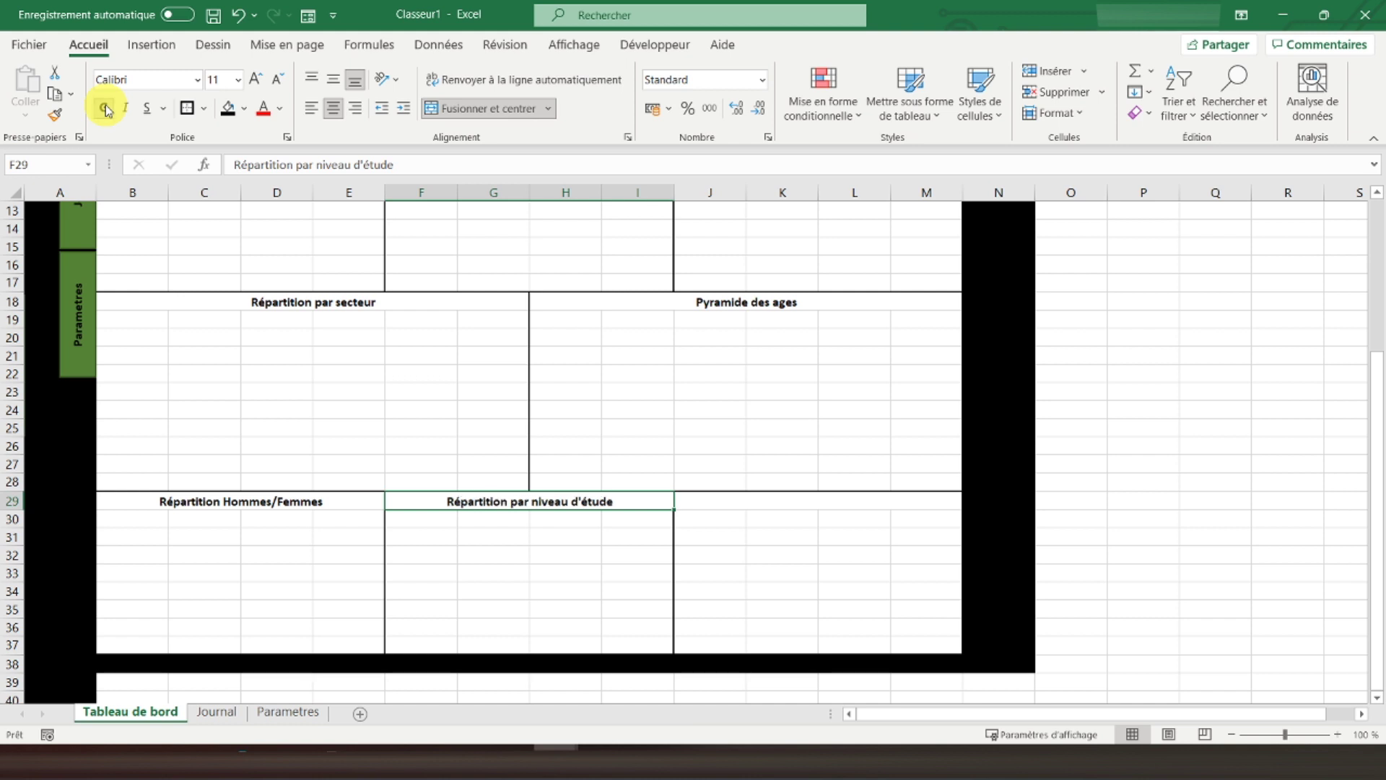
Enter the bold heading Types de contrats in the merged cell J29:M29
key(Right)
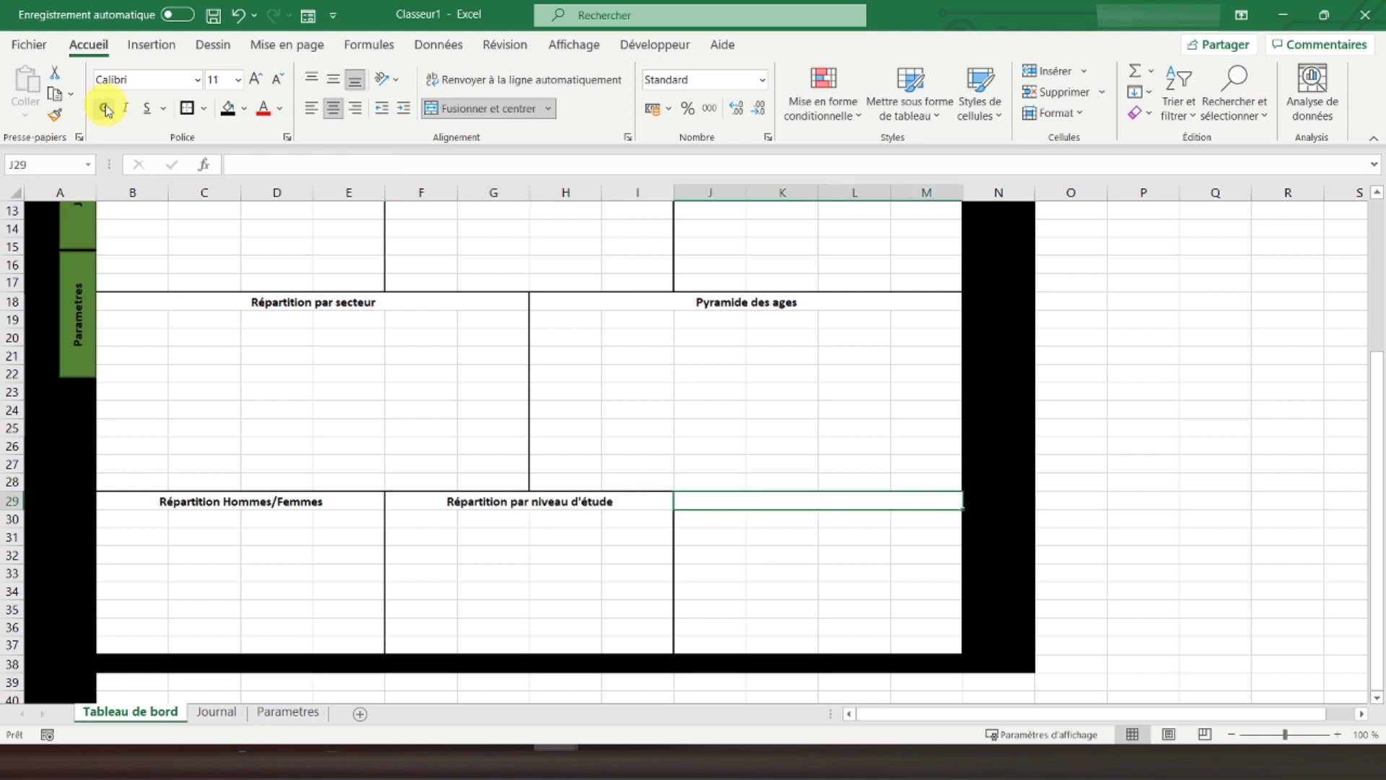
text(Typ)
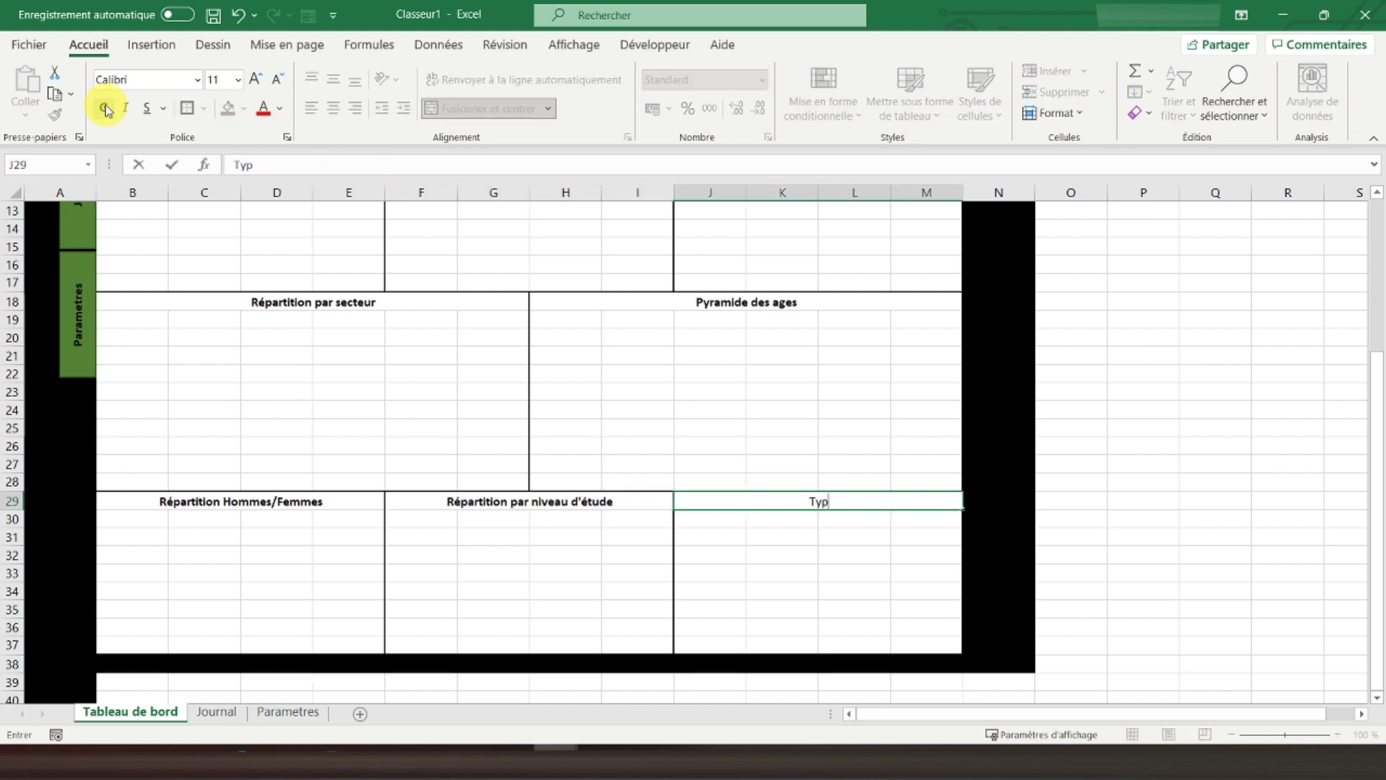
text(es de contrats)
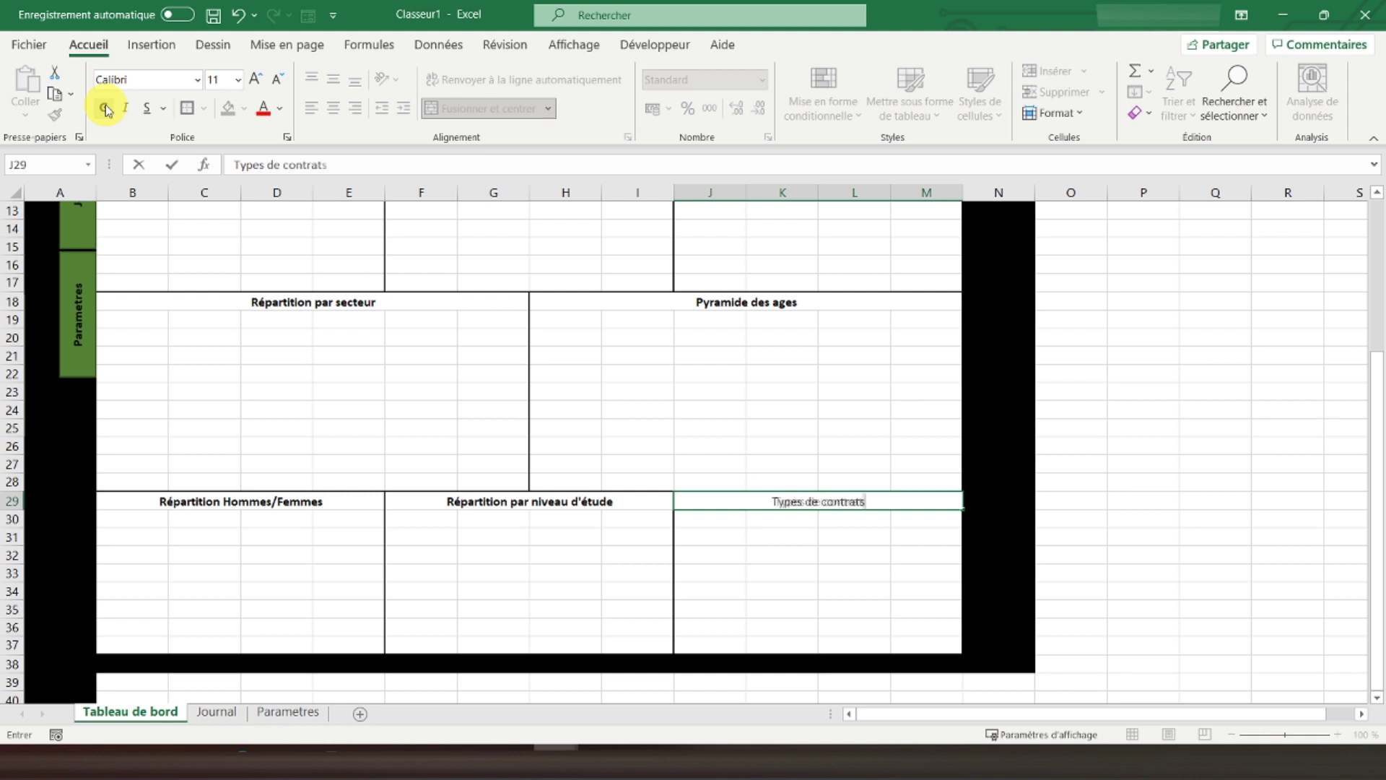
key(Return)
key(Up)
click(105, 108)
Hide the gridlines on the Tableau de bord sheet and review the whole dashboard layout
scroll(202, 387, up, 4)
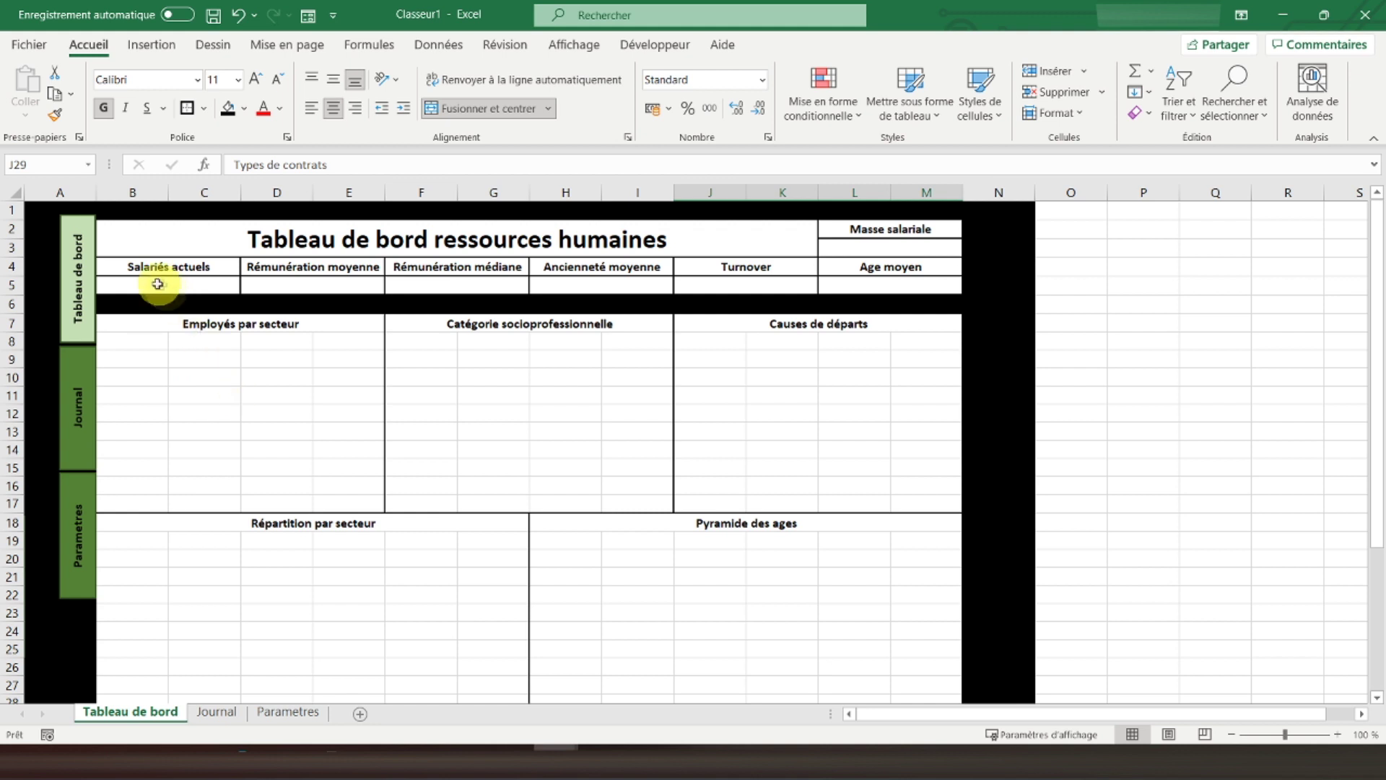
click(27, 208)
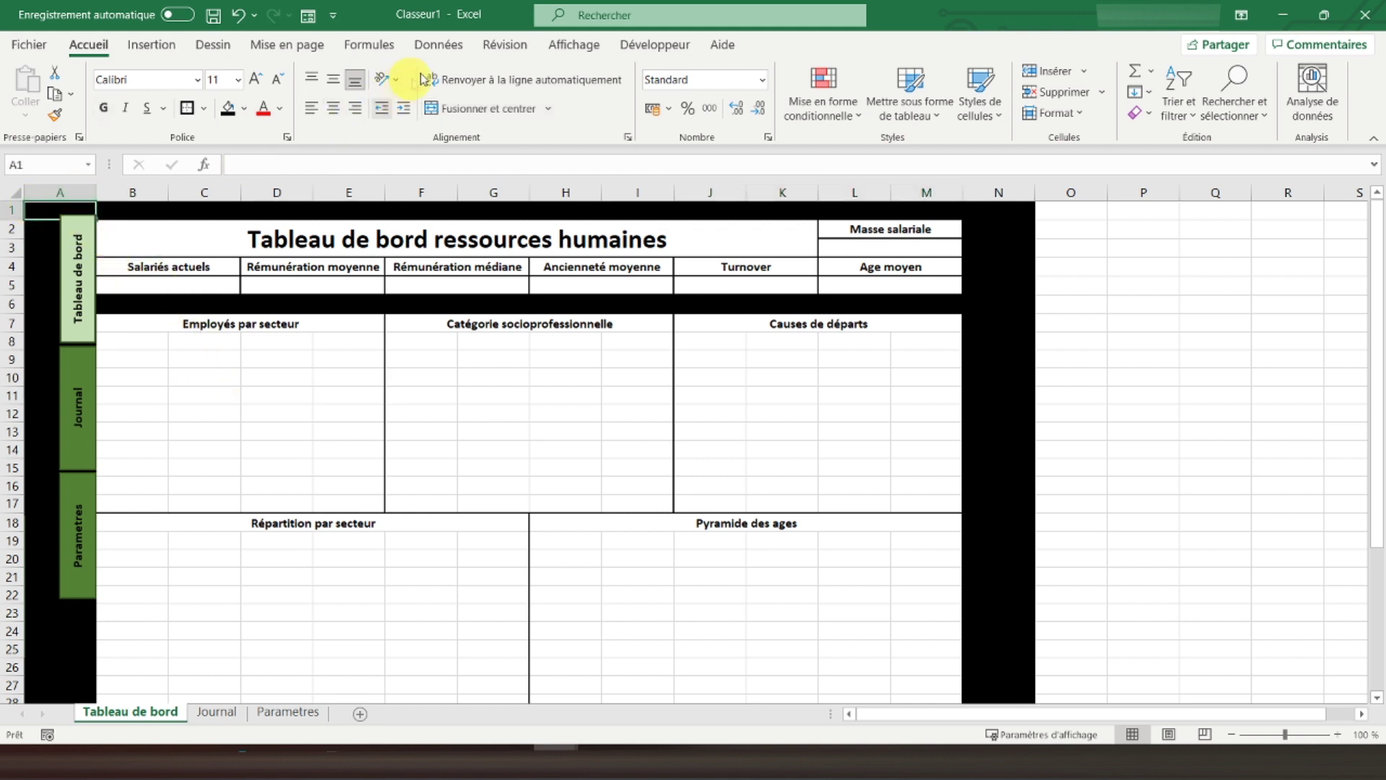
click(574, 45)
click(264, 109)
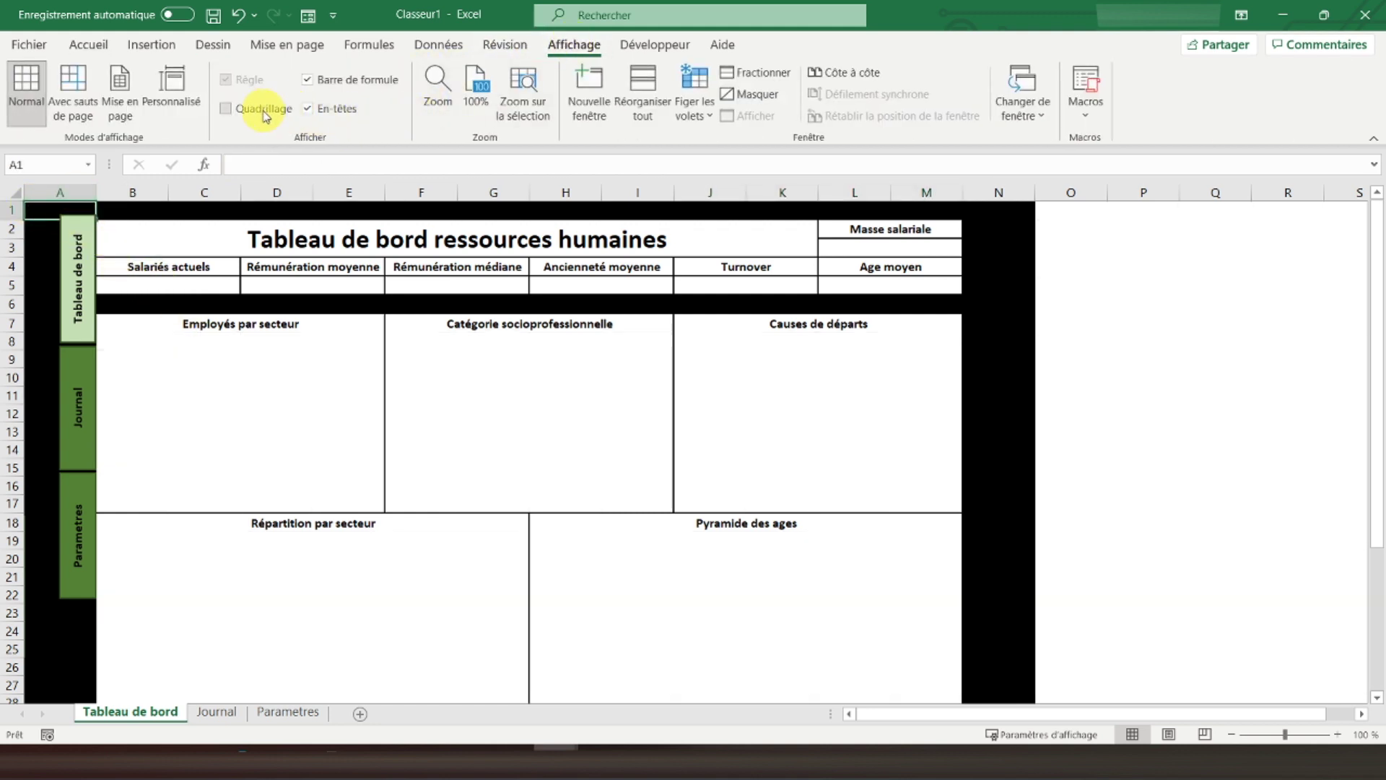
scroll(397, 405, down, 2)
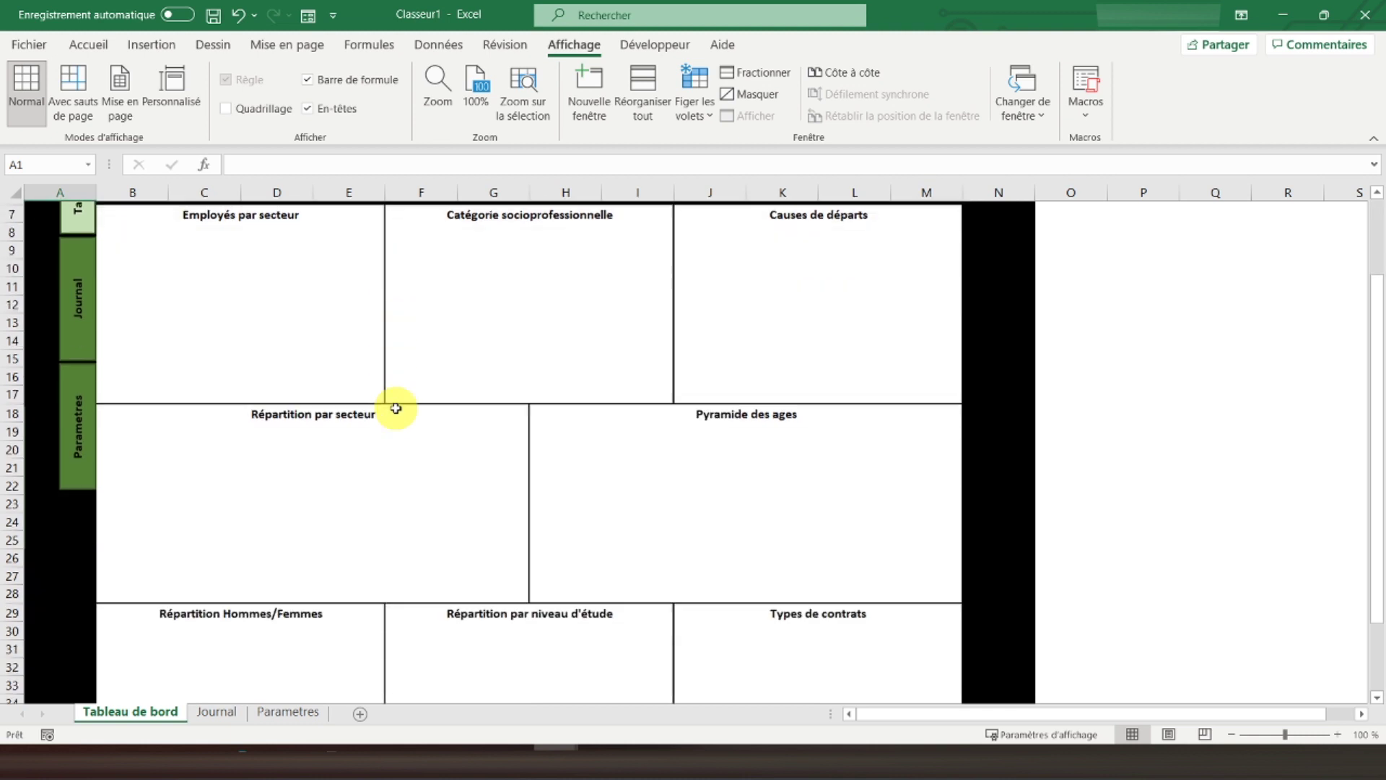
scroll(397, 408, down, 3)
scroll(396, 408, up, 5)
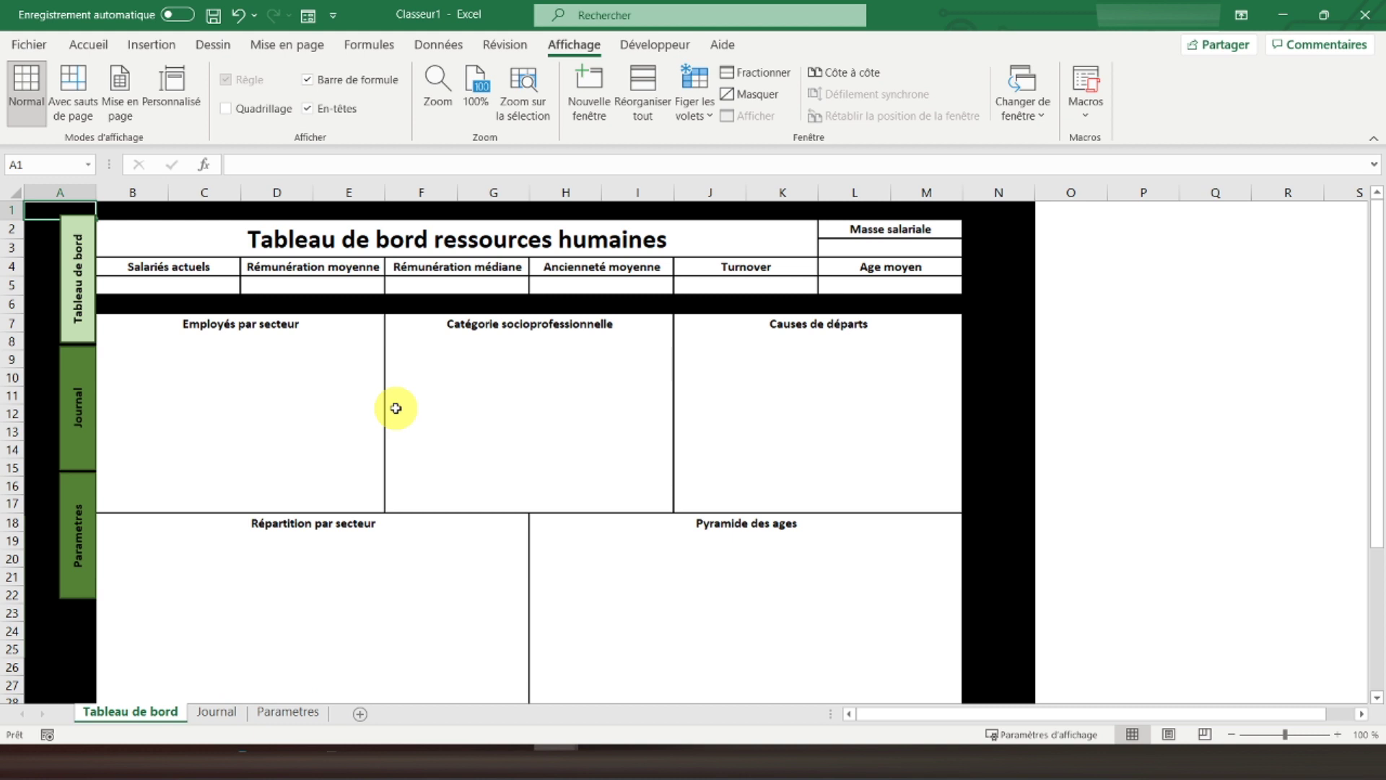
click(288, 713)
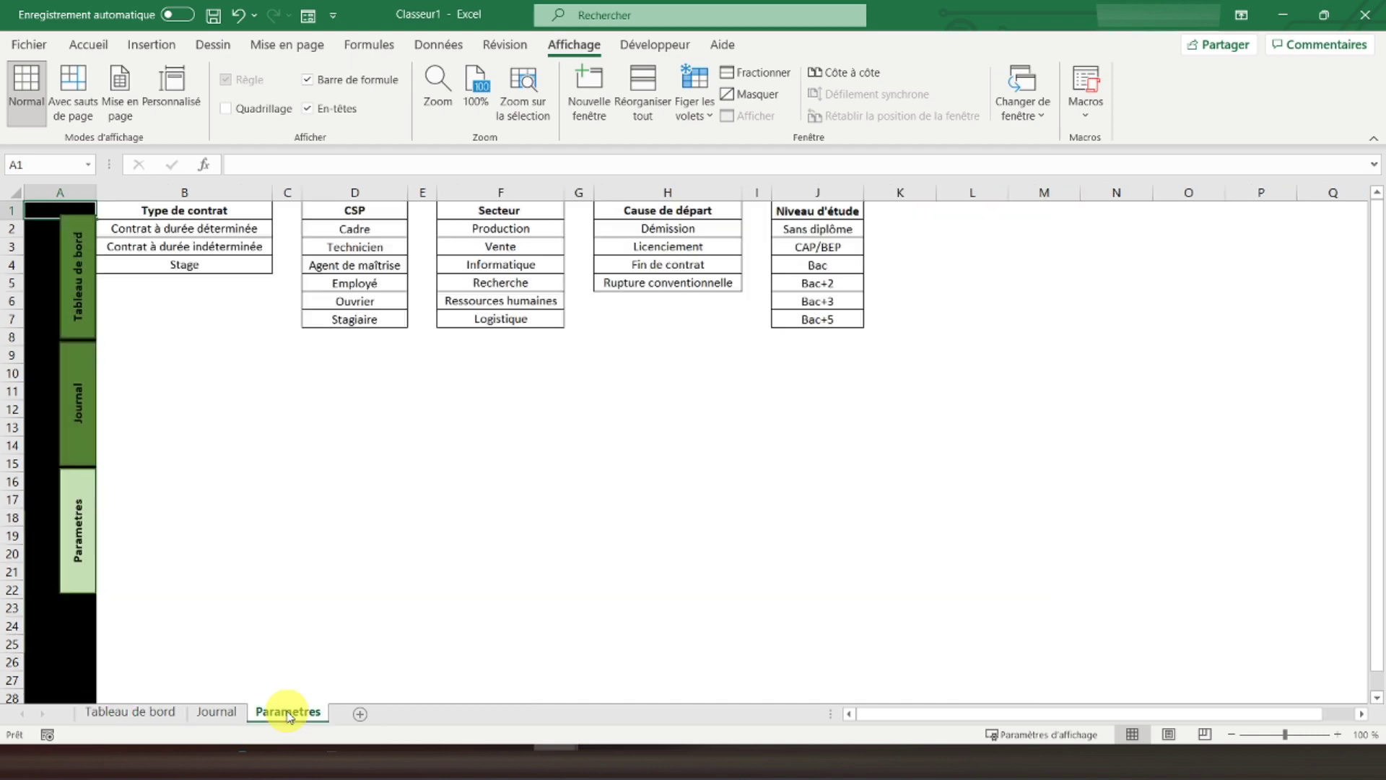
click(231, 714)
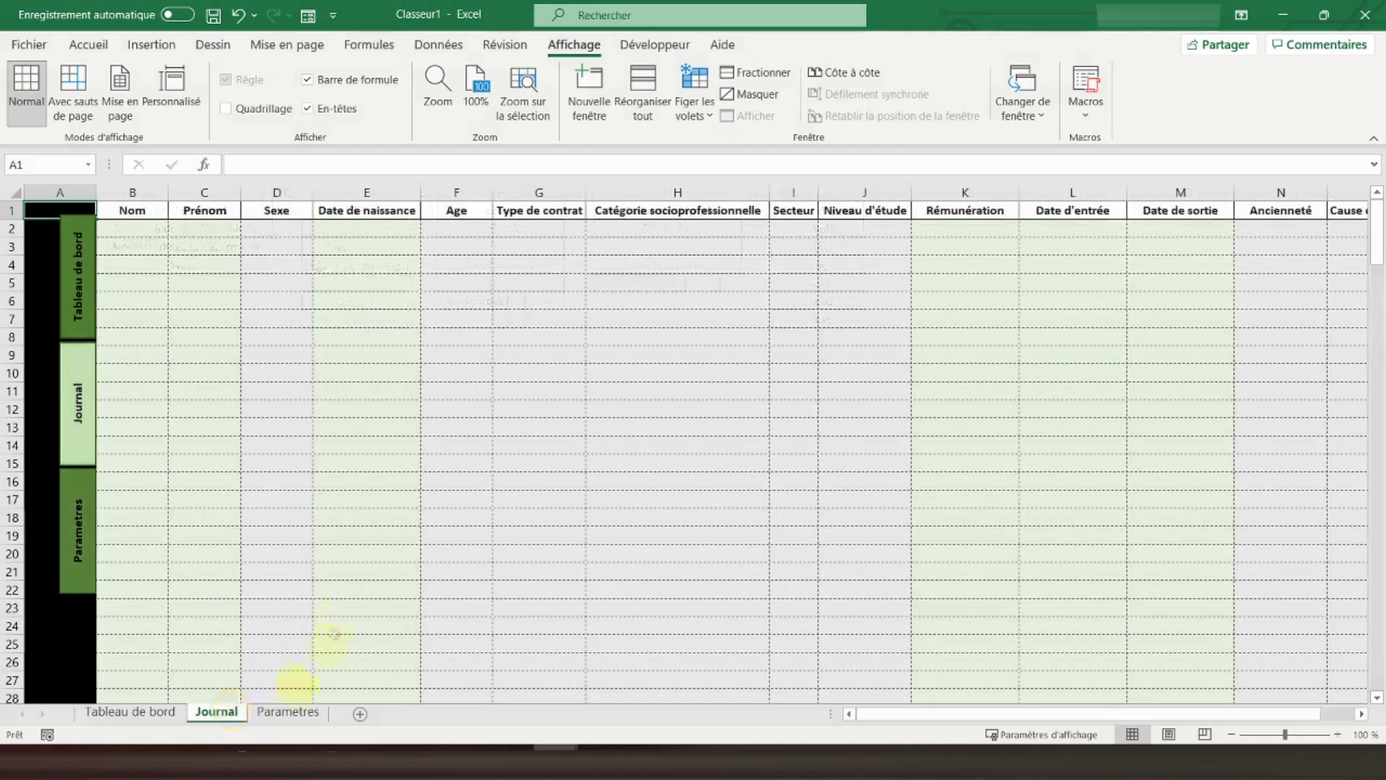
click(149, 713)
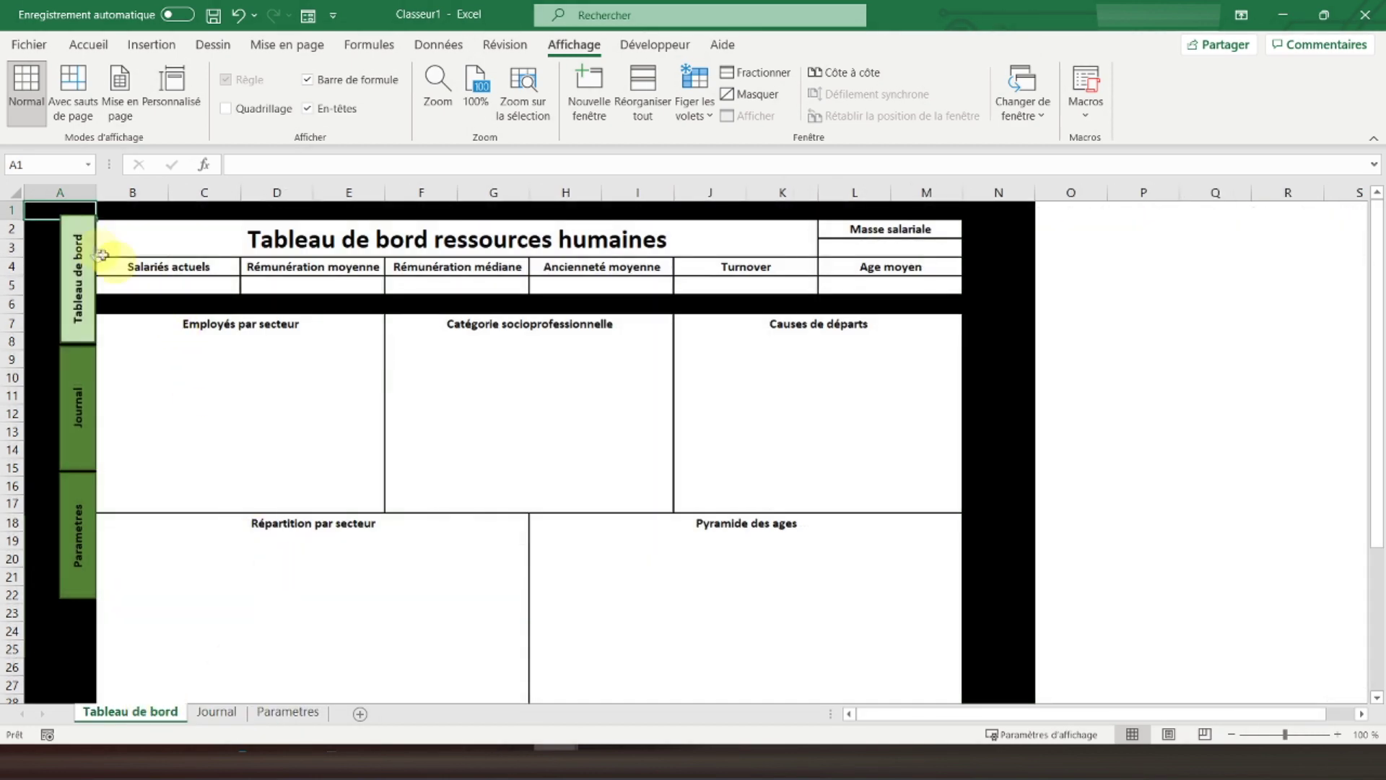